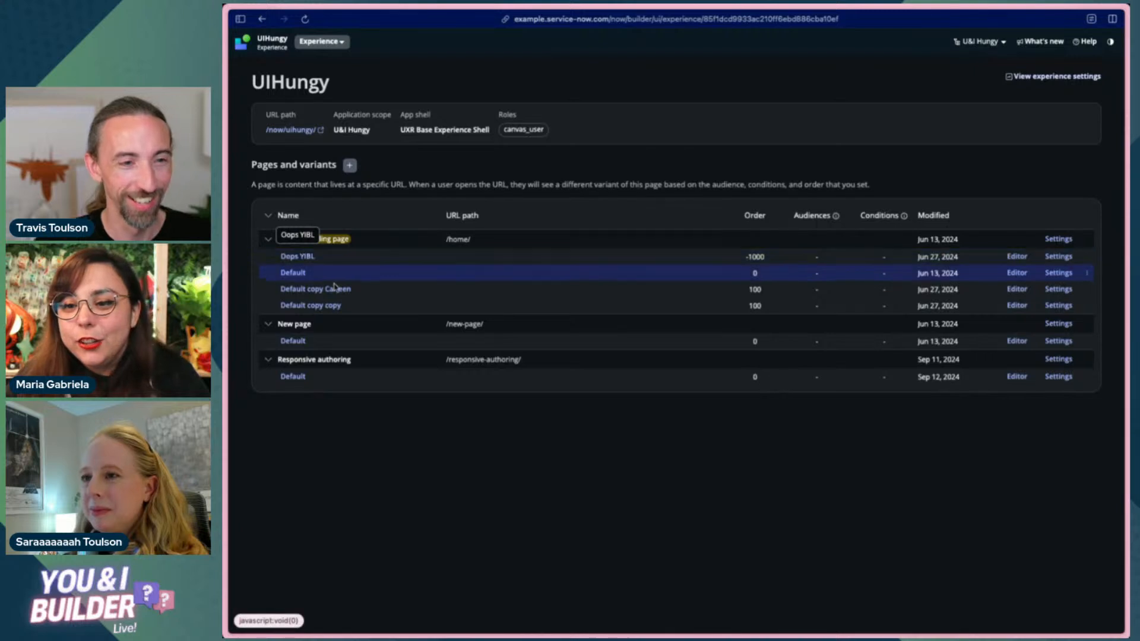
- Open the Default variant of the Responsive authoring page, dismiss the form-factor tip and preview the page
click(293, 377)
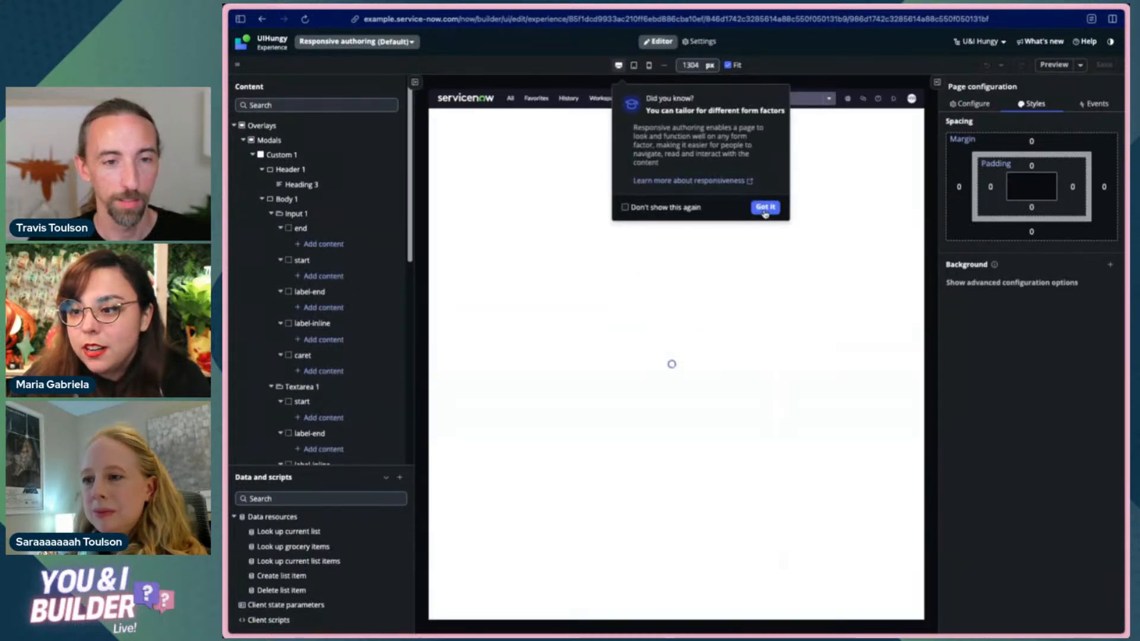
click(765, 206)
click(1054, 64)
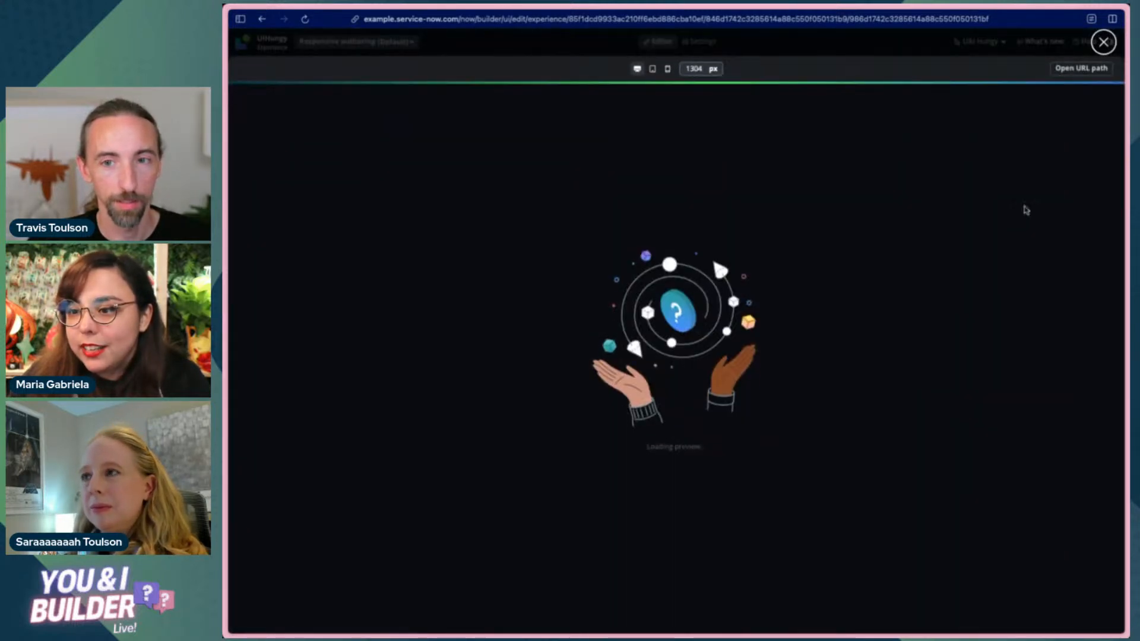
click(1056, 241)
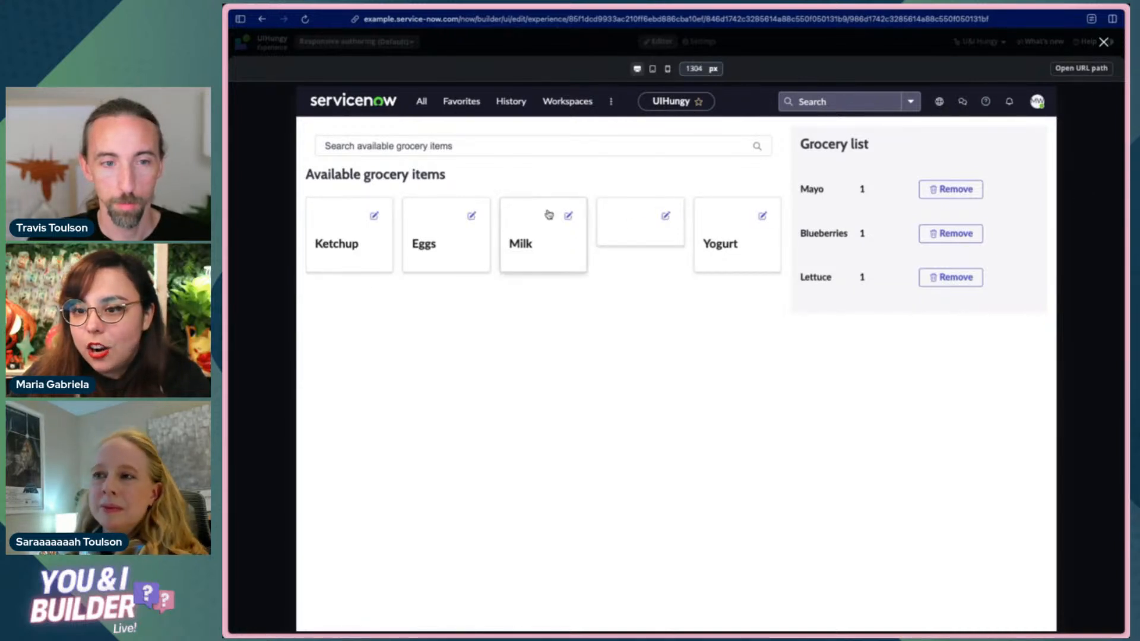
- In the preview, add Eggs to the grocery list, remove Mayo and Lettuce from it, and close the preview
click(448, 241)
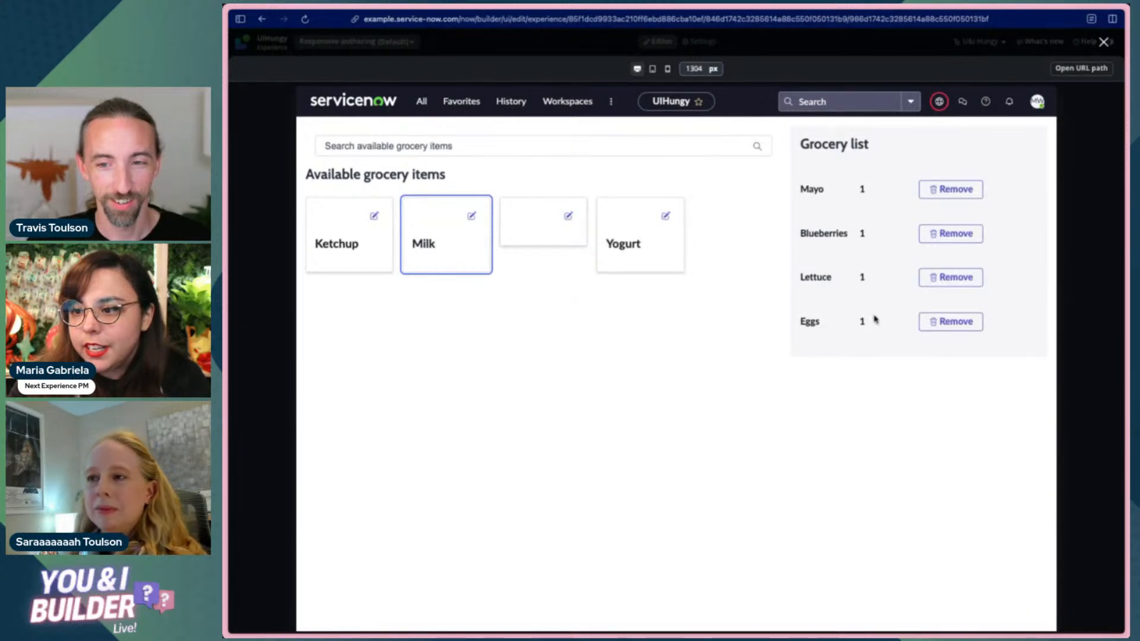
click(948, 188)
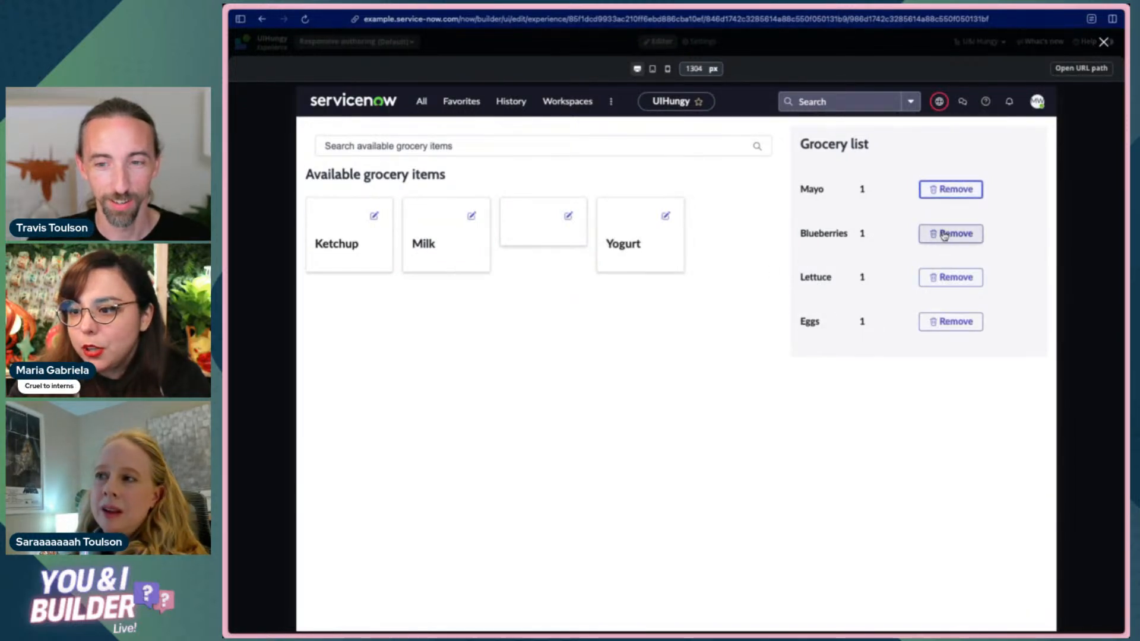
click(943, 235)
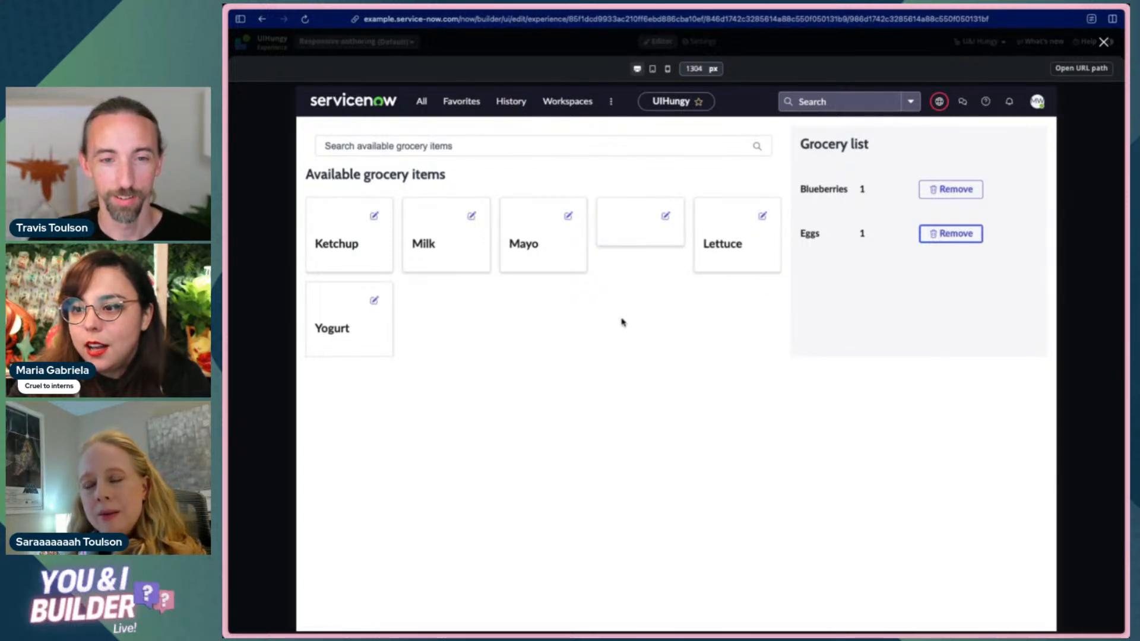
click(1103, 42)
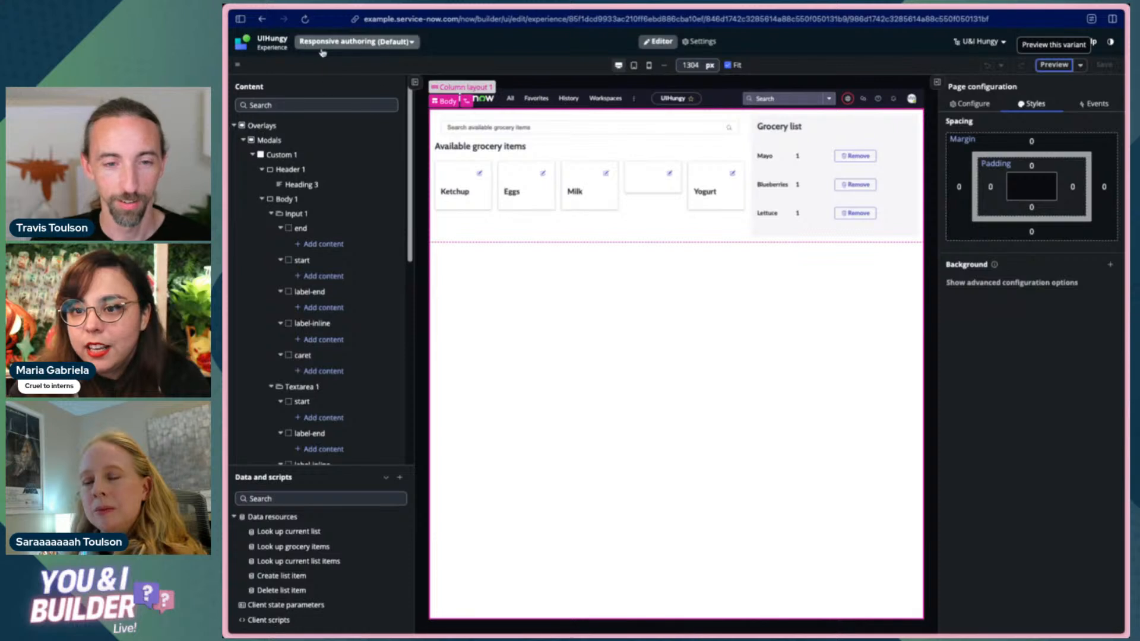
- Open the Oops YIBL variant of the Home page in the editor
click(356, 42)
click(315, 134)
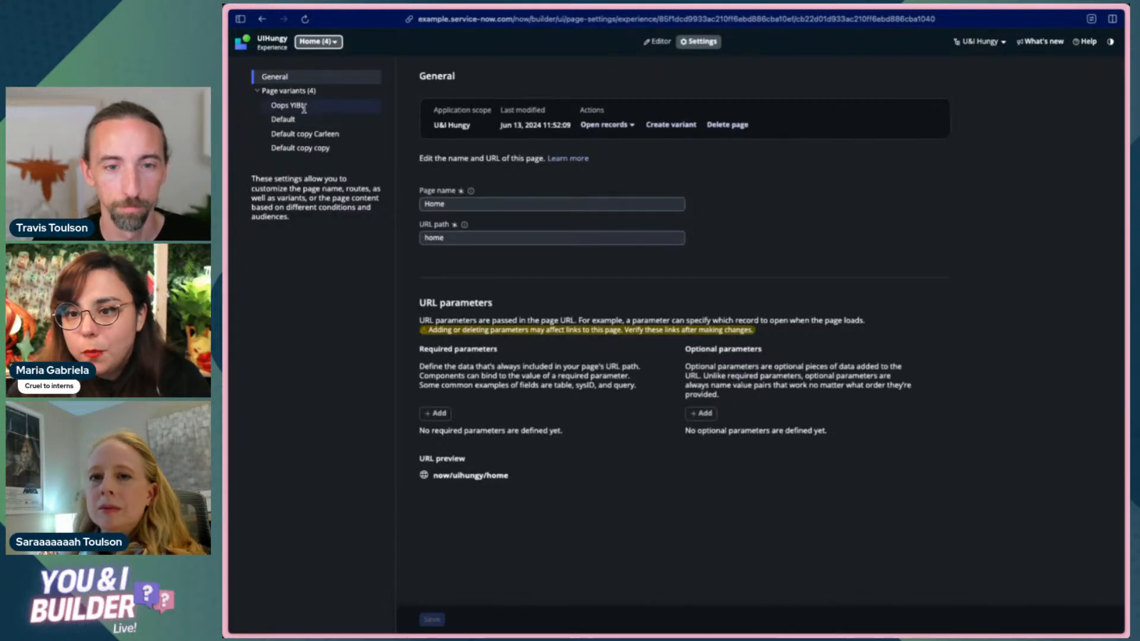
click(358, 104)
click(655, 43)
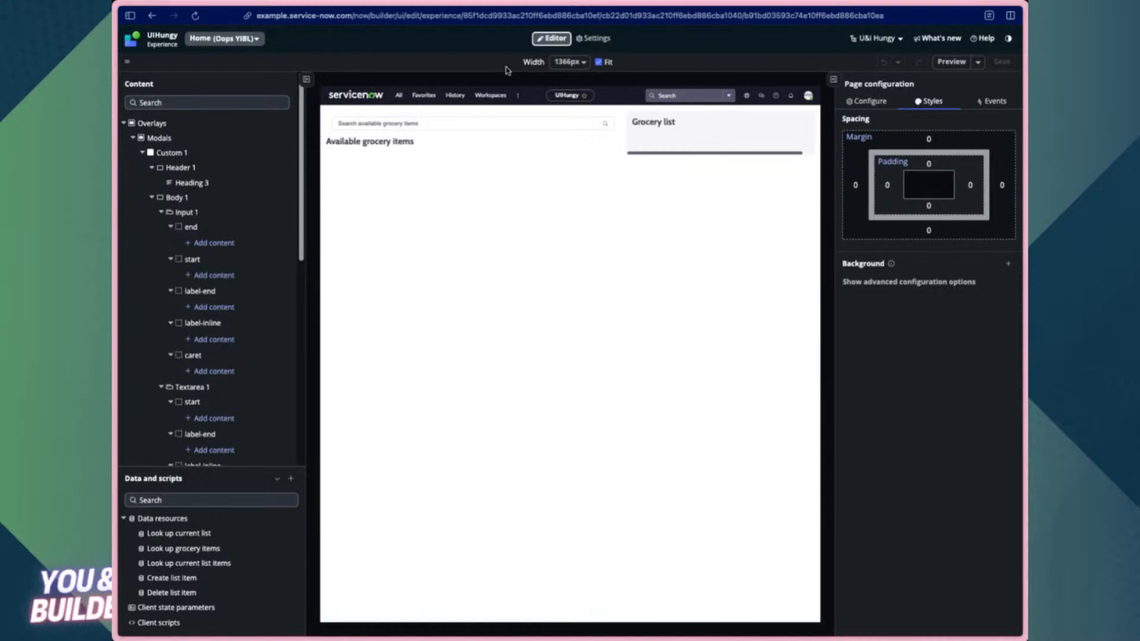
- Switch back to the Default variant of the Responsive authoring page and dismiss the form-factor tip
click(245, 40)
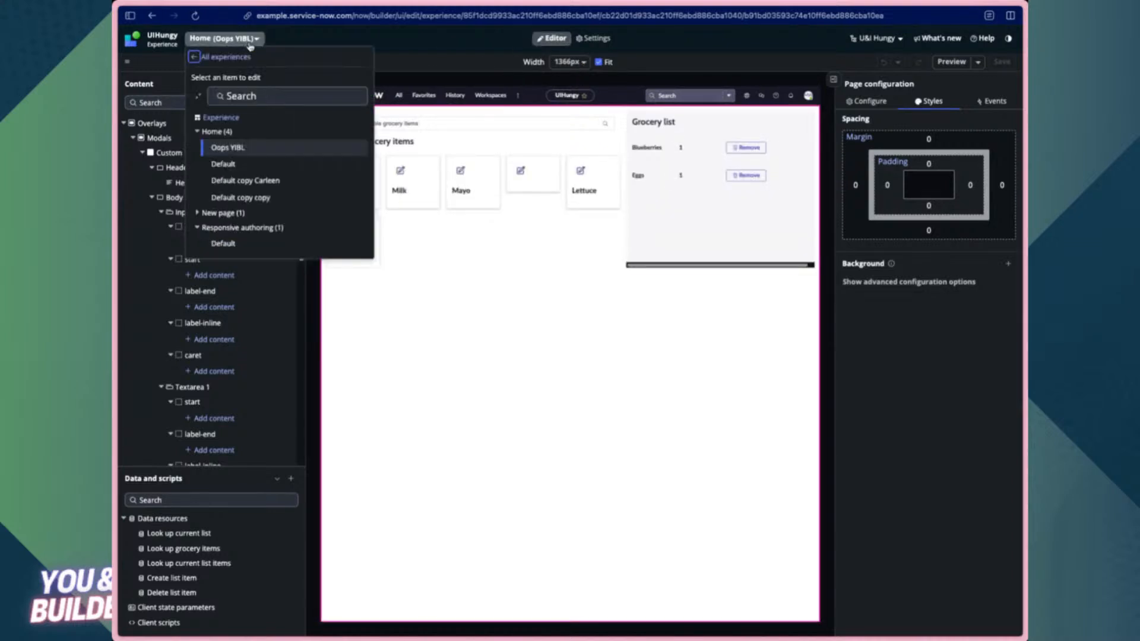
click(225, 244)
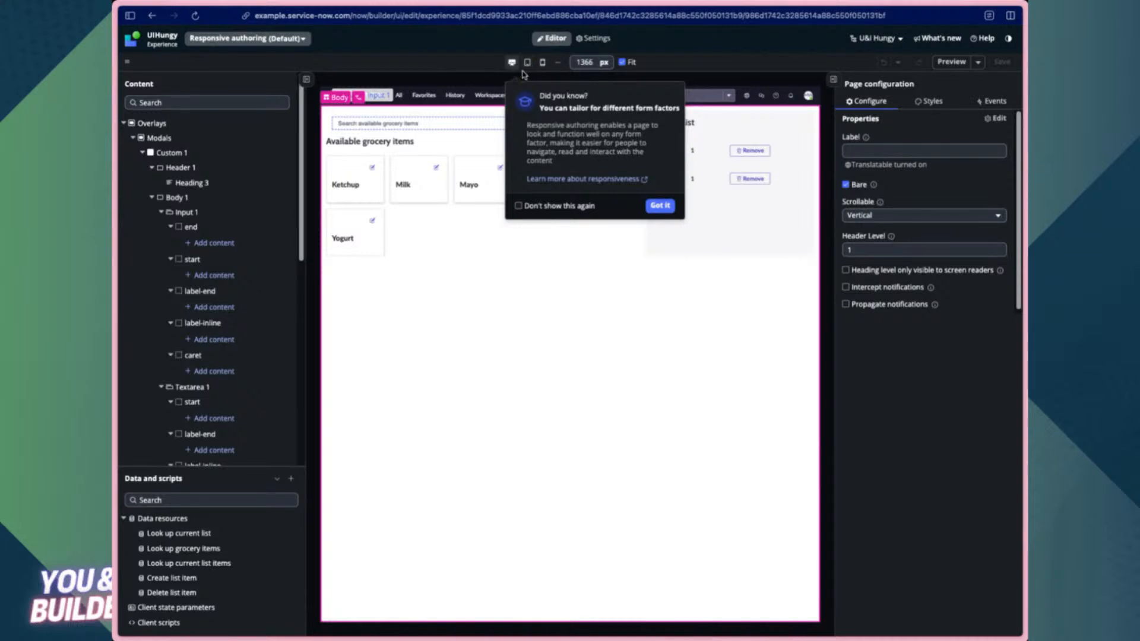
click(660, 206)
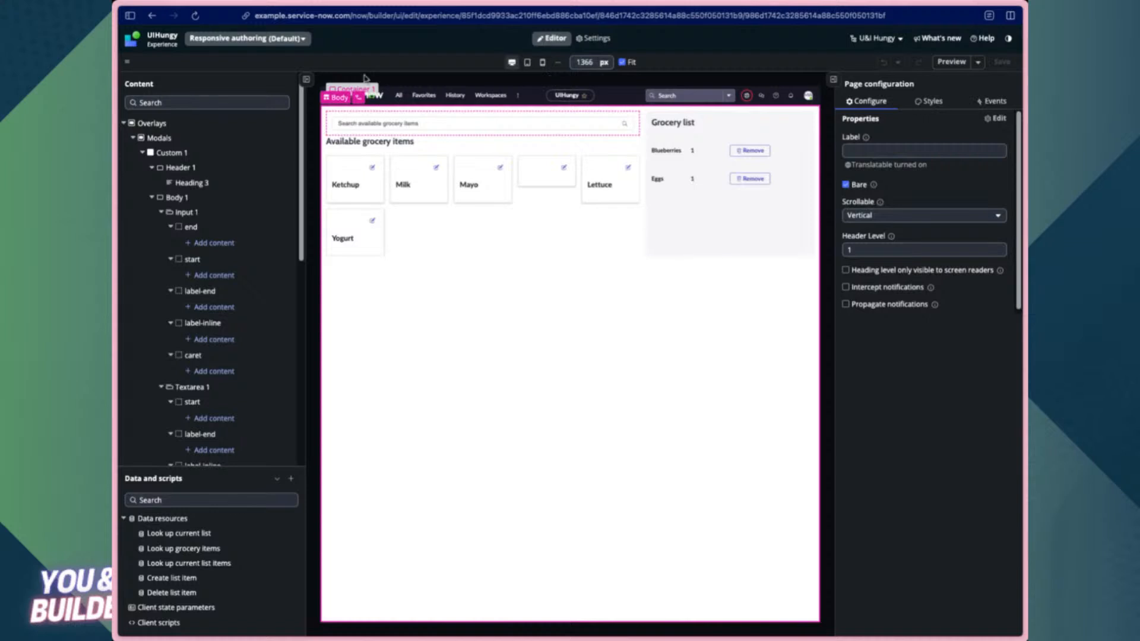
click(303, 39)
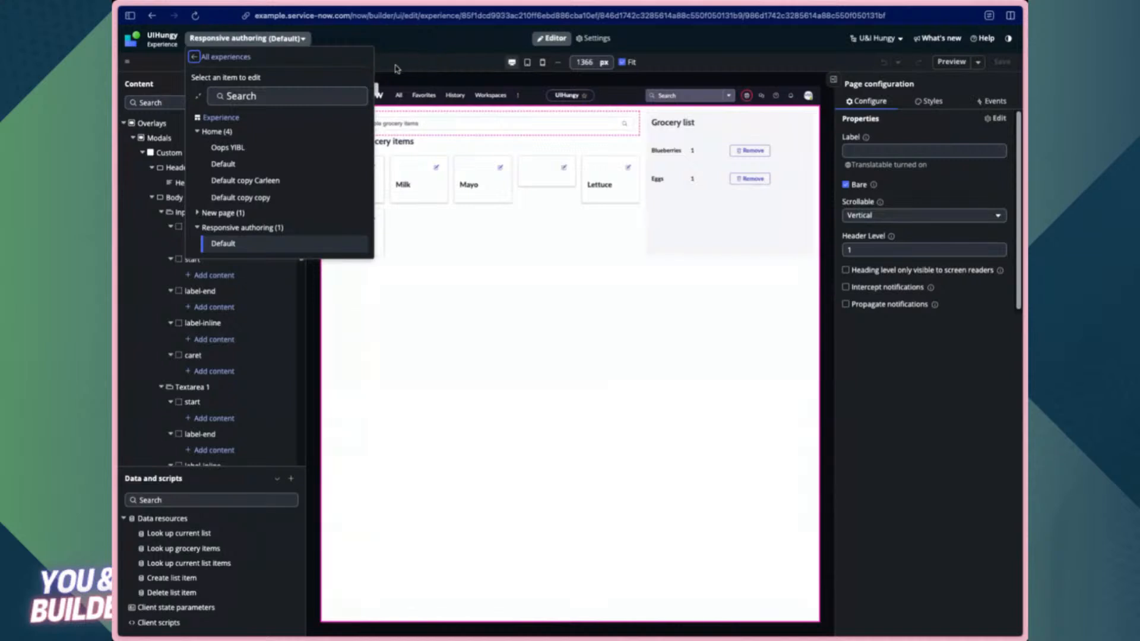
click(439, 63)
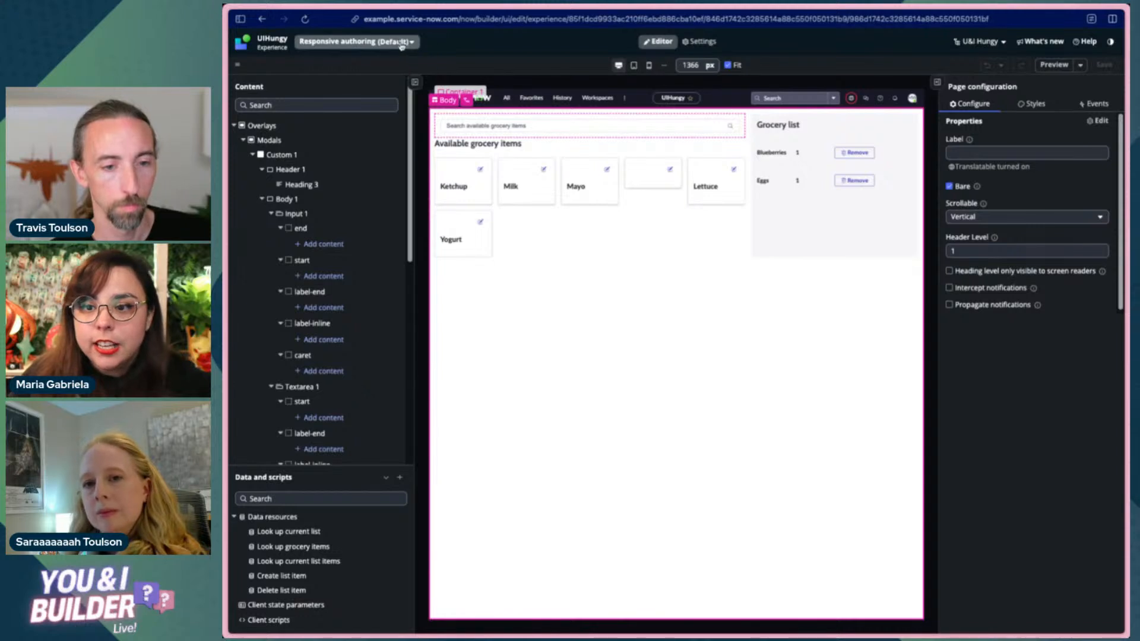
click(402, 43)
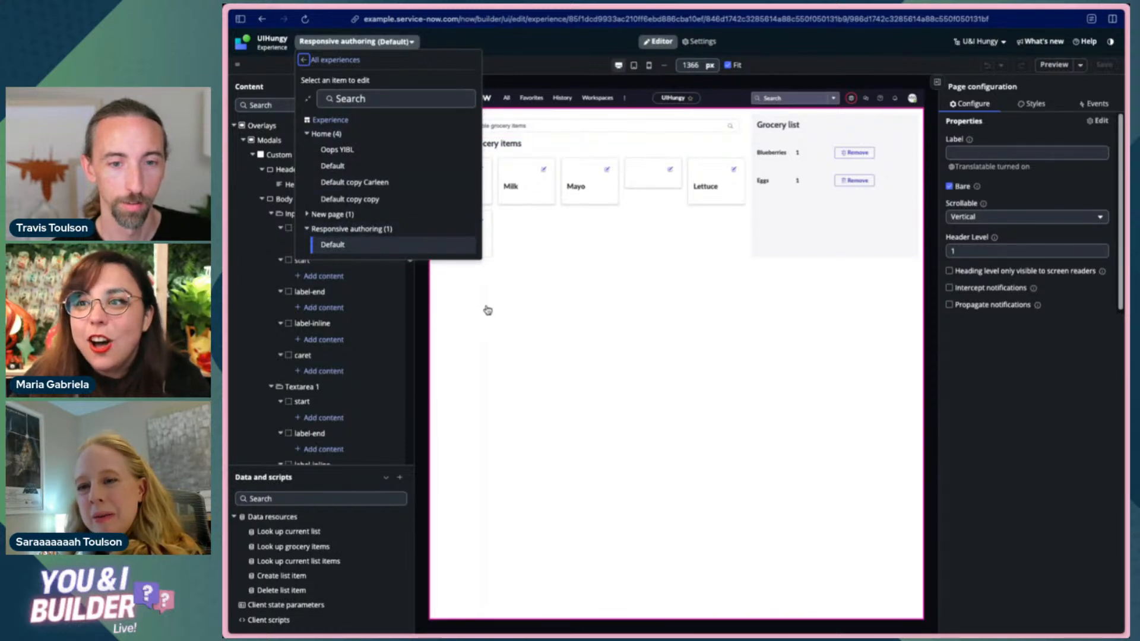
click(514, 313)
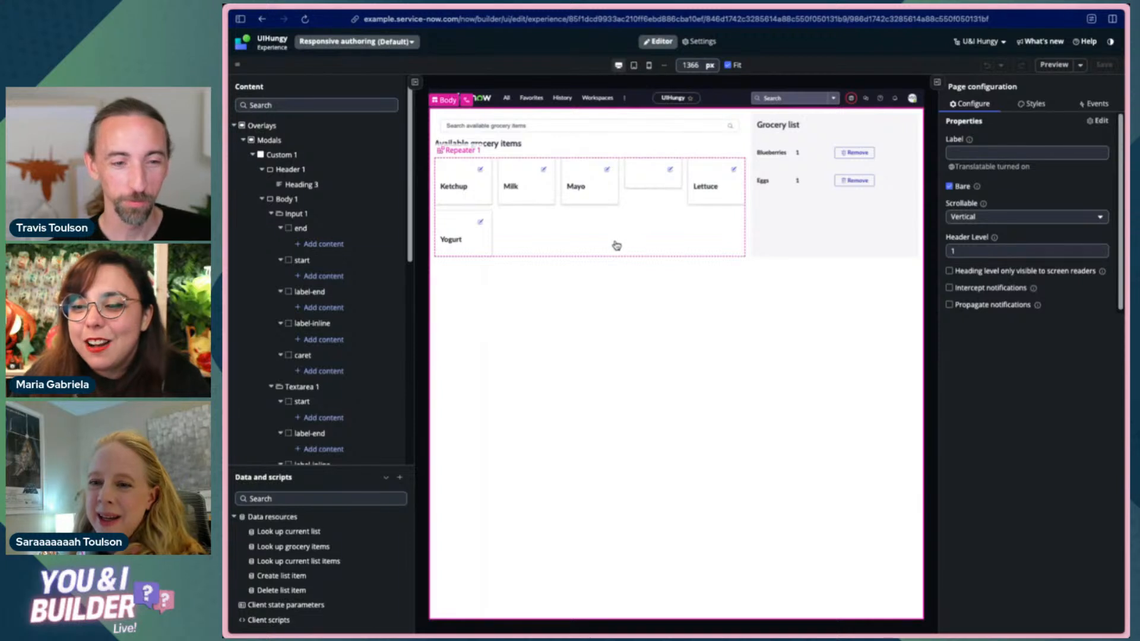
- Review the page's breakpoints and inspect the page layout at the mobile and tablet form factors
click(667, 68)
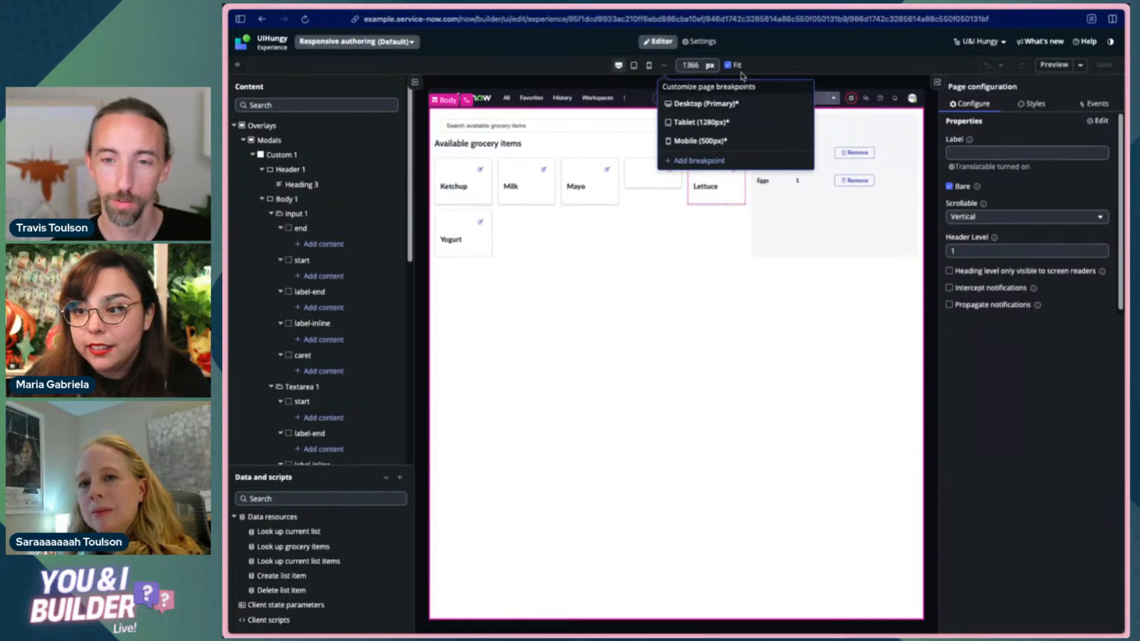
click(762, 65)
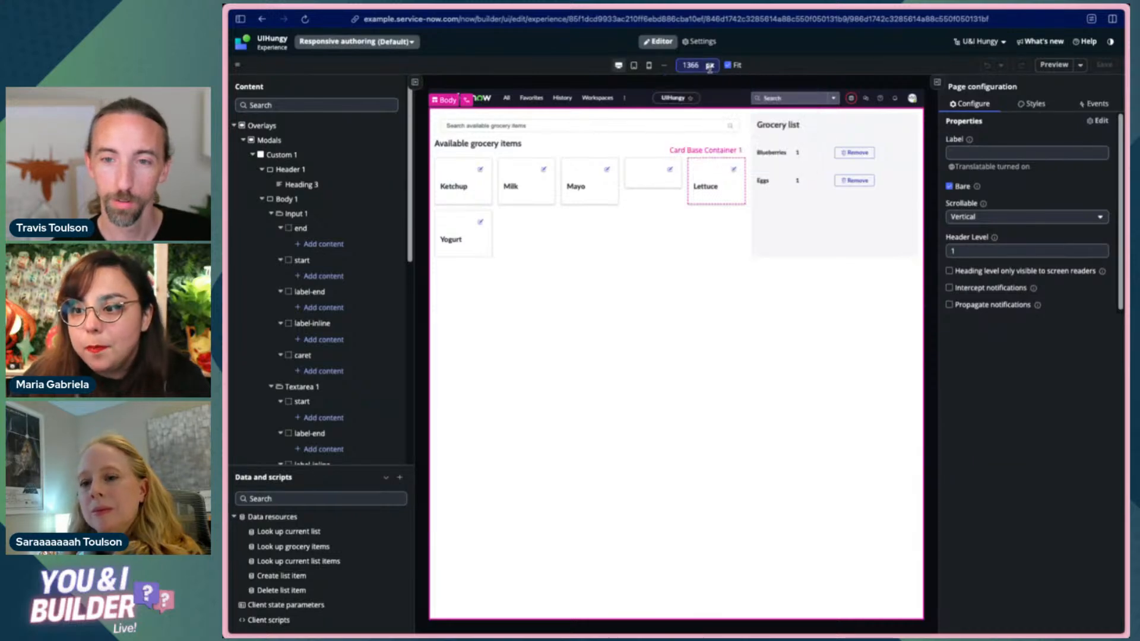
click(651, 67)
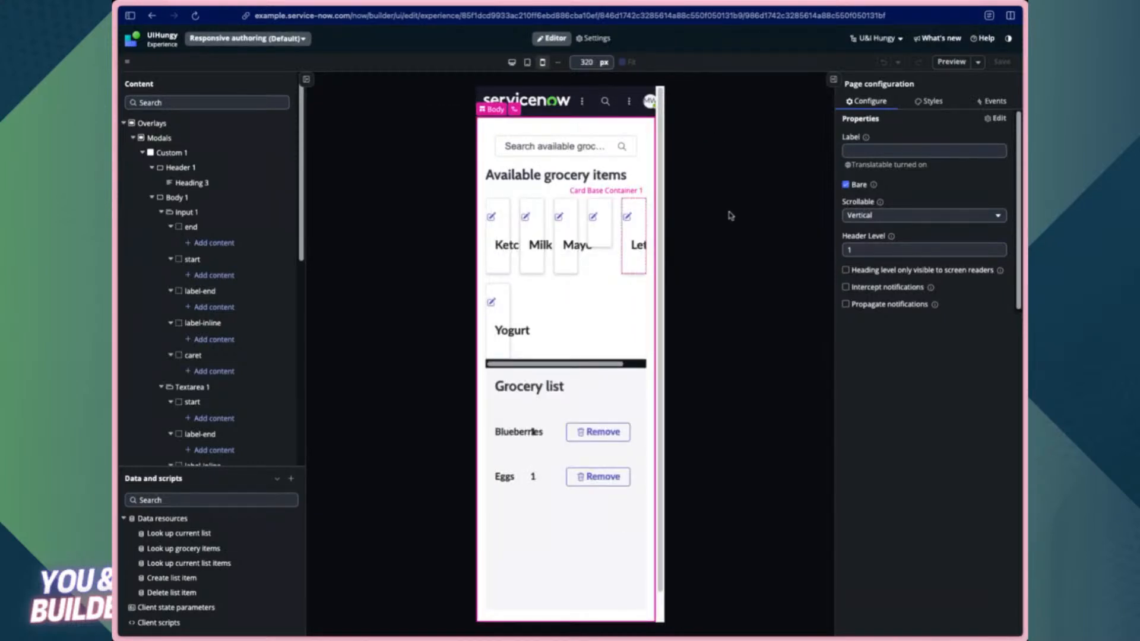
click(527, 62)
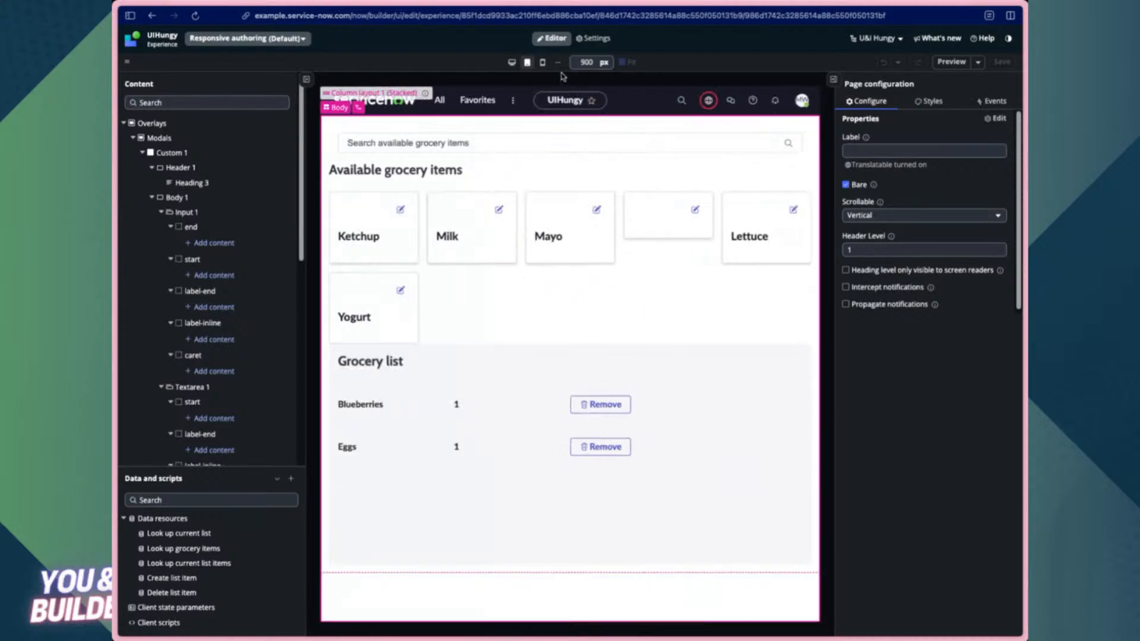
- Add a custom page breakpoint at 900 px
click(558, 63)
click(585, 159)
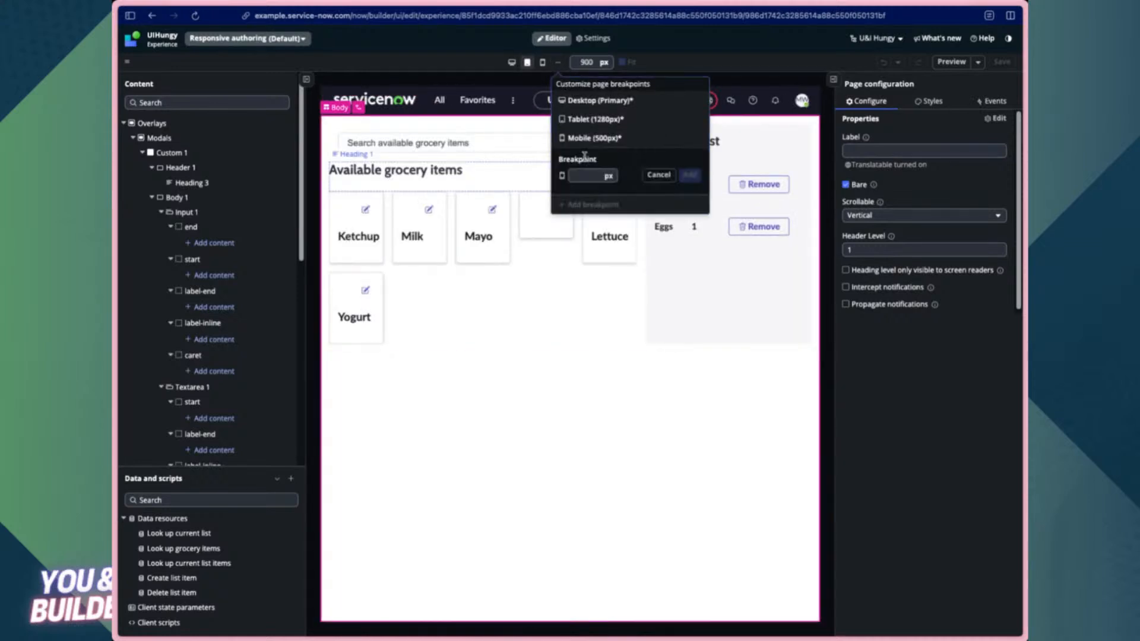
click(592, 176)
text(900)
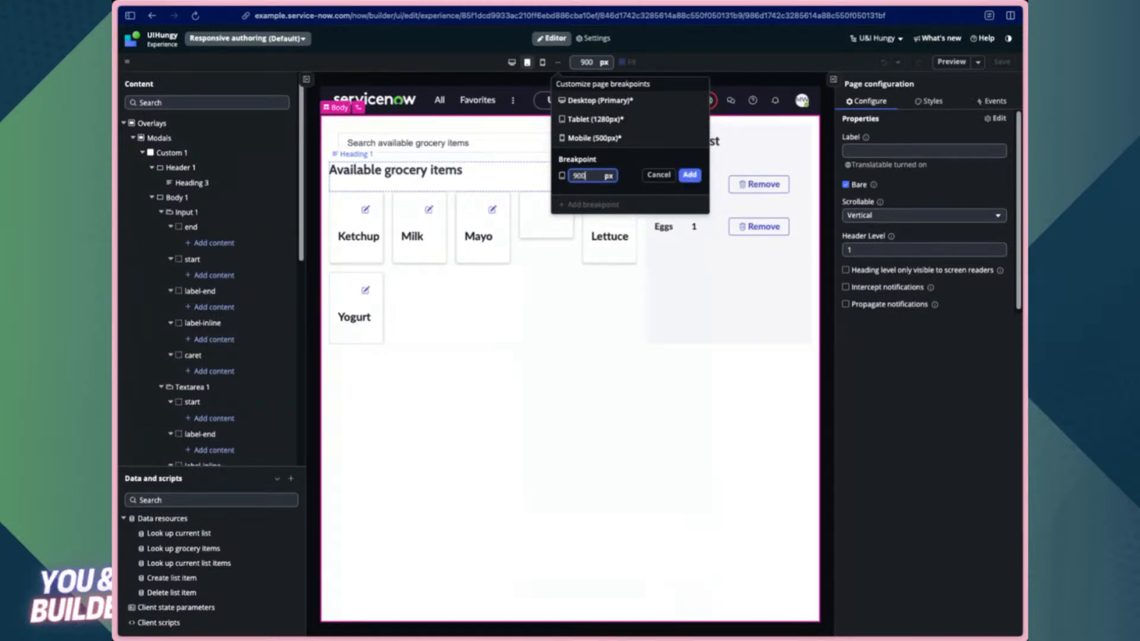
click(688, 175)
- Compare the page layout at the 1280 px and 900 px tablet breakpoints
mouse_move(550, 66)
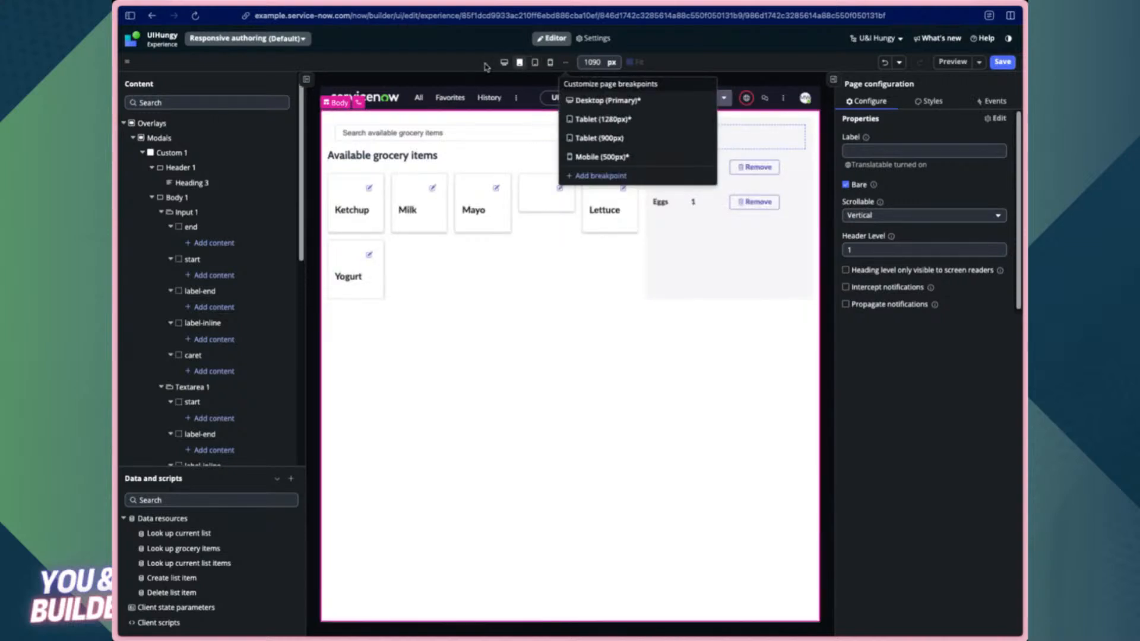
click(536, 64)
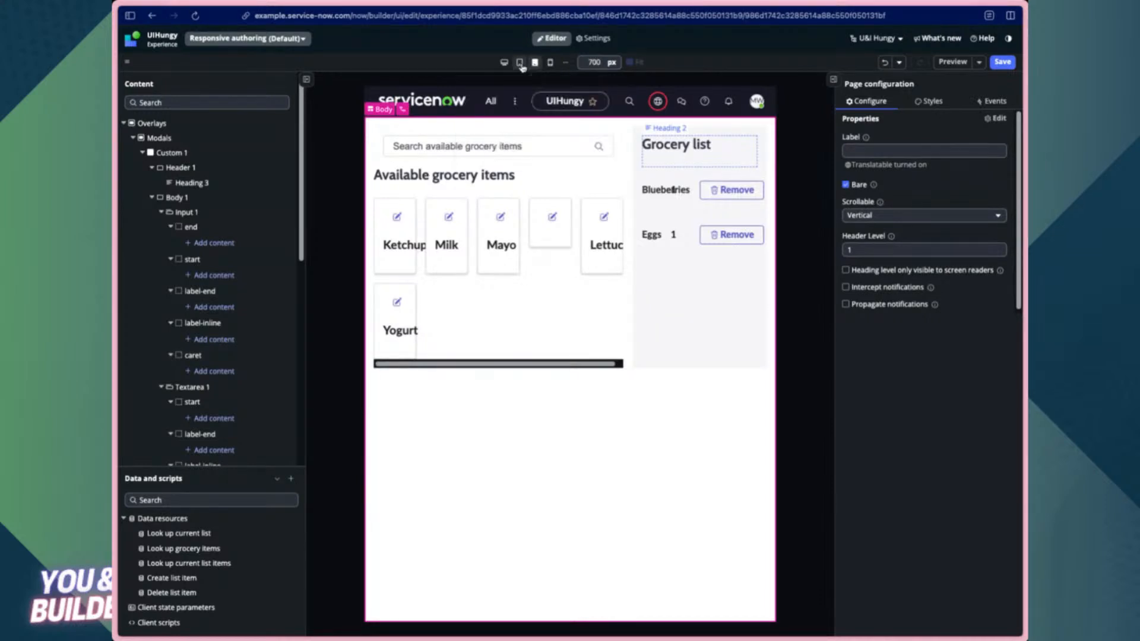
click(536, 65)
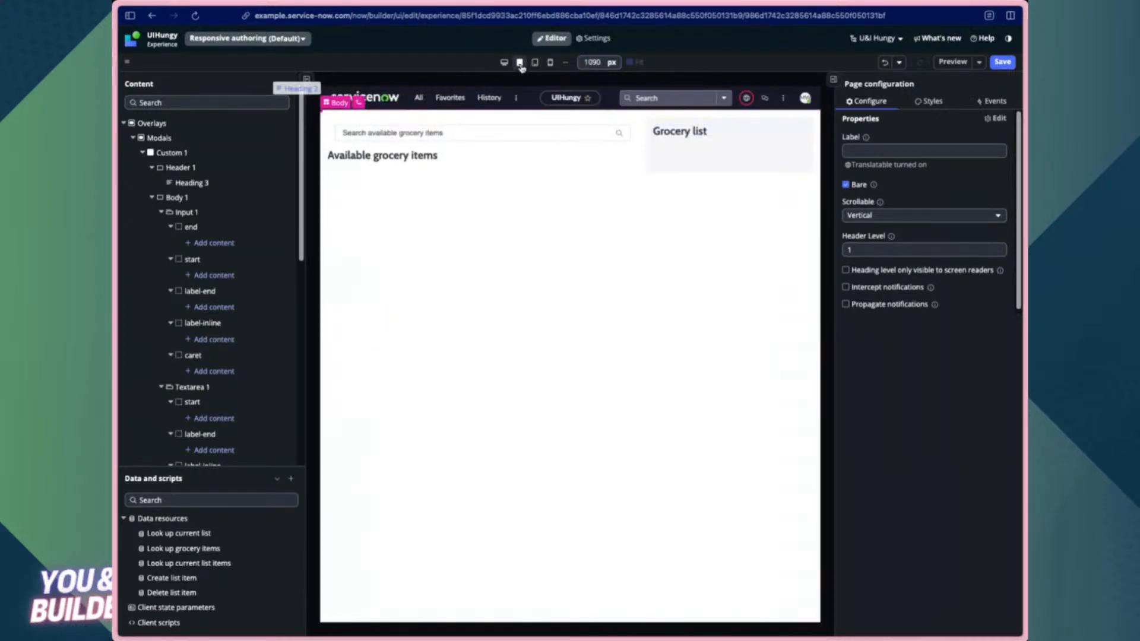
click(538, 66)
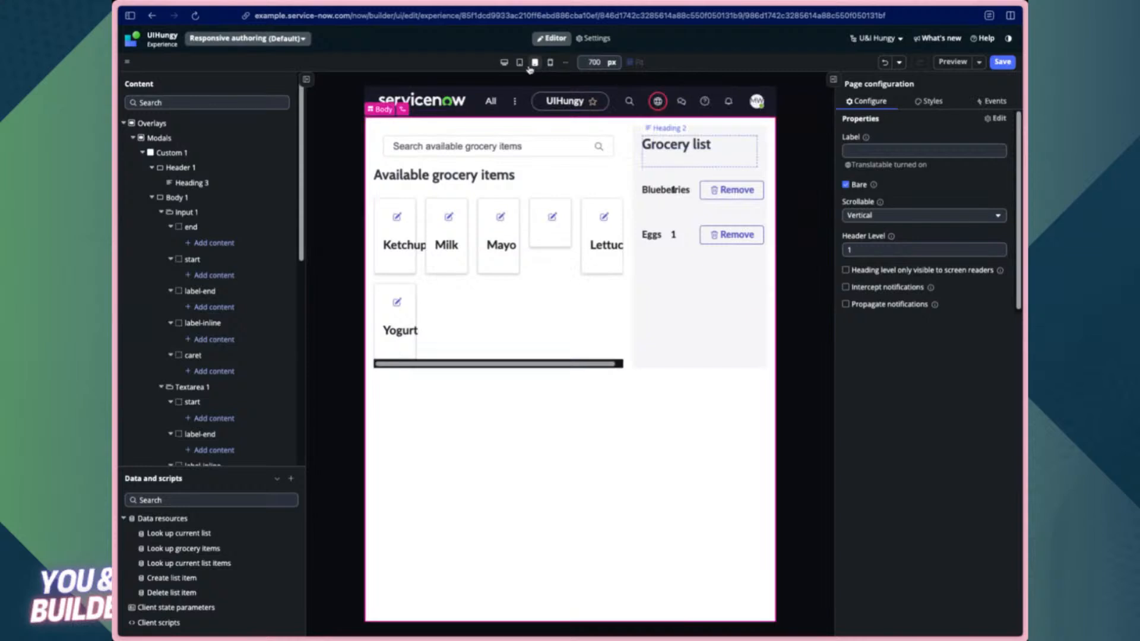
- With the desktop form factor shown, inspect the breakpoint list for which entries are locked
click(561, 64)
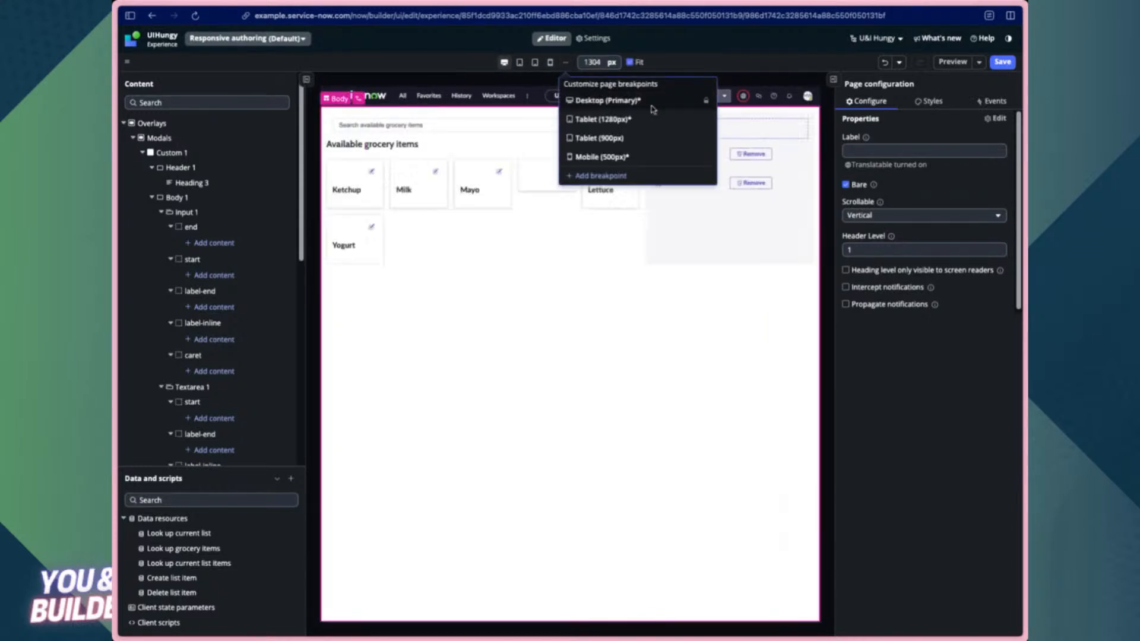
click(706, 105)
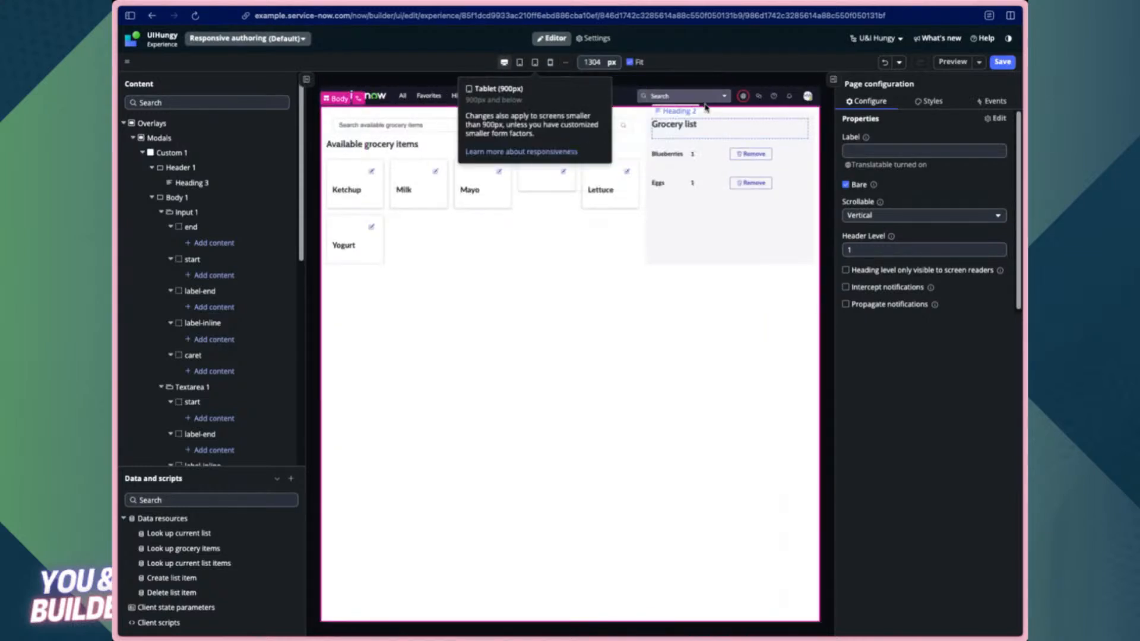
click(565, 62)
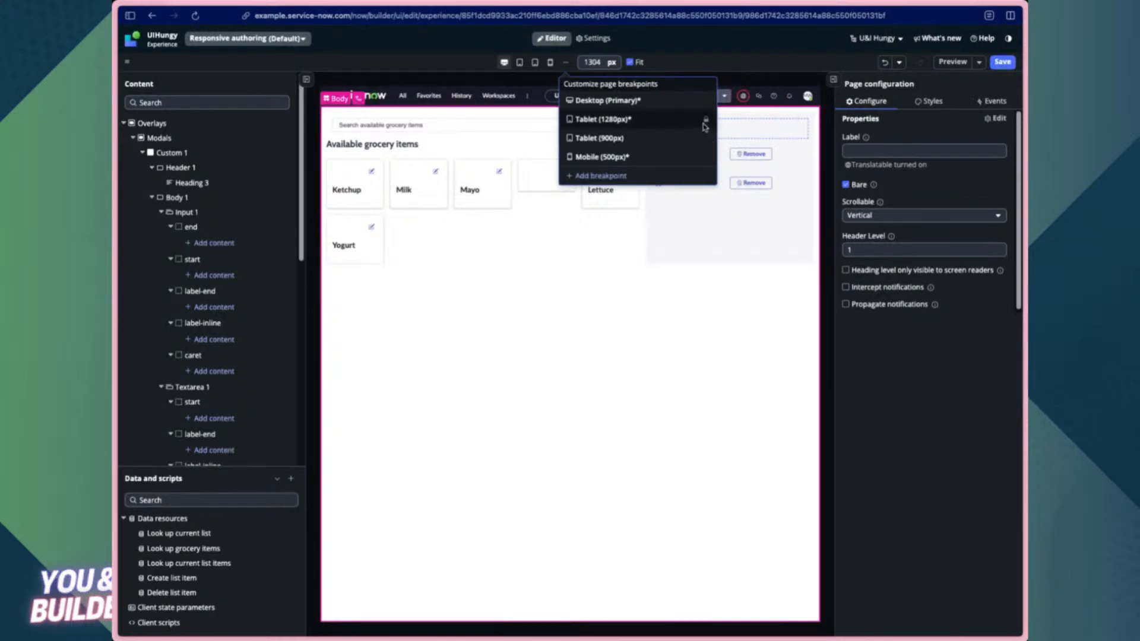
- Check how the page layout adapts at canvas widths of 1230 px and 600 px
click(589, 63)
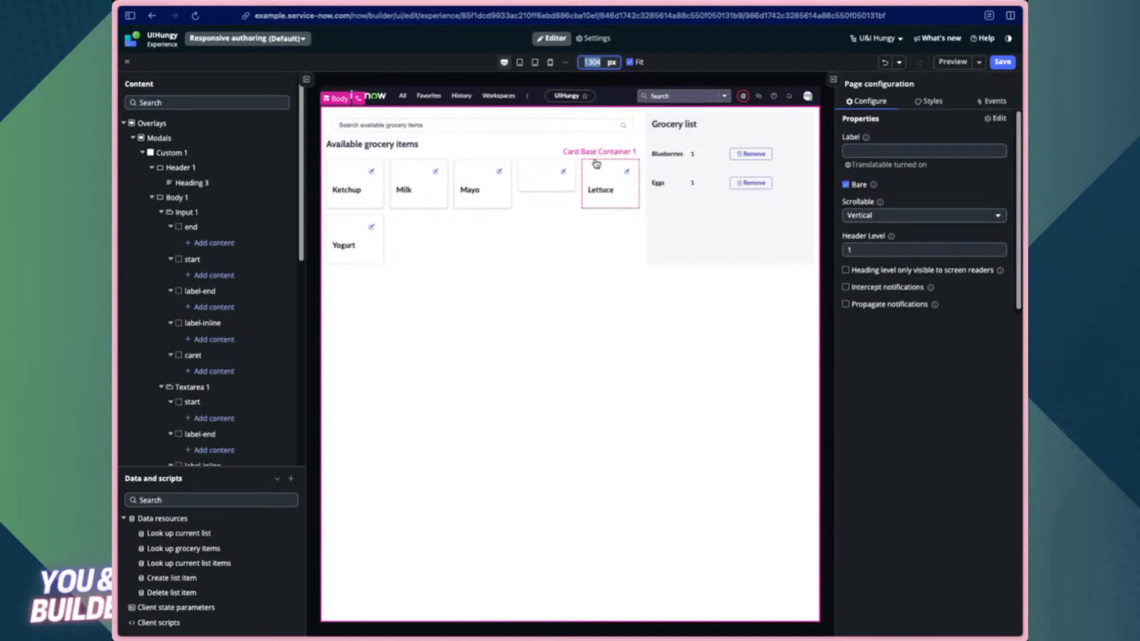
text(1230)
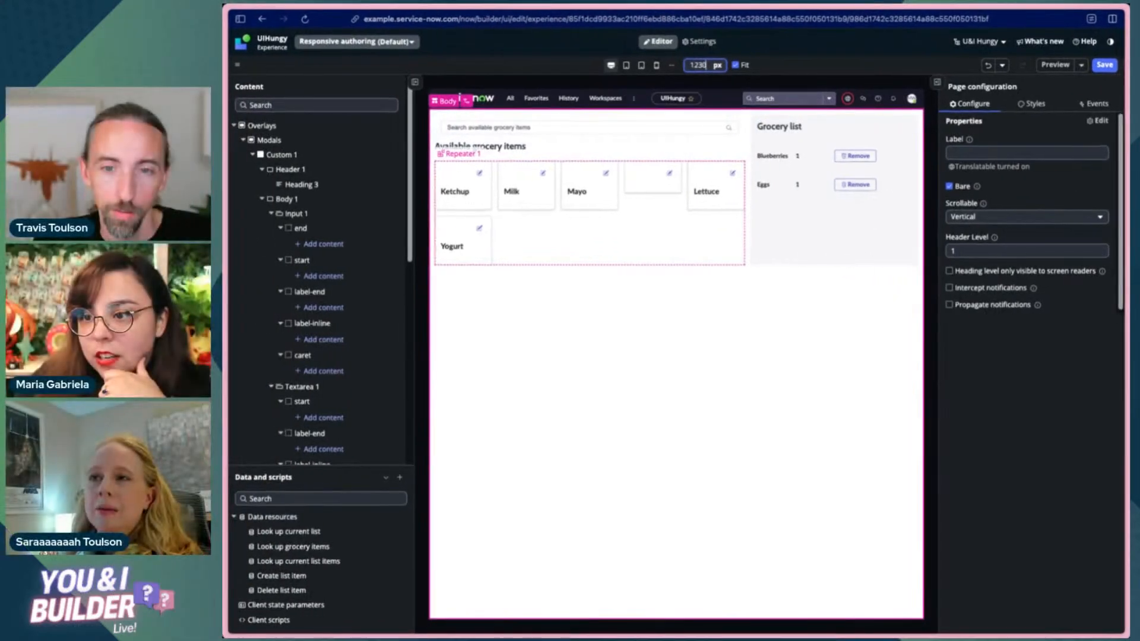
click(736, 66)
click(702, 67)
text(600)
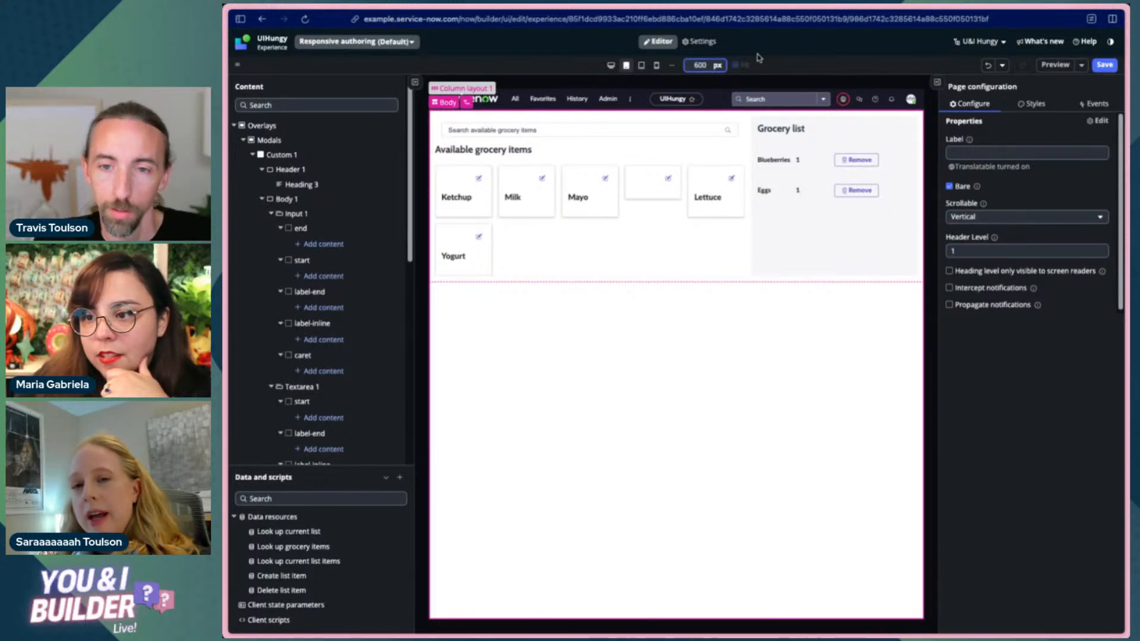
key(Return)
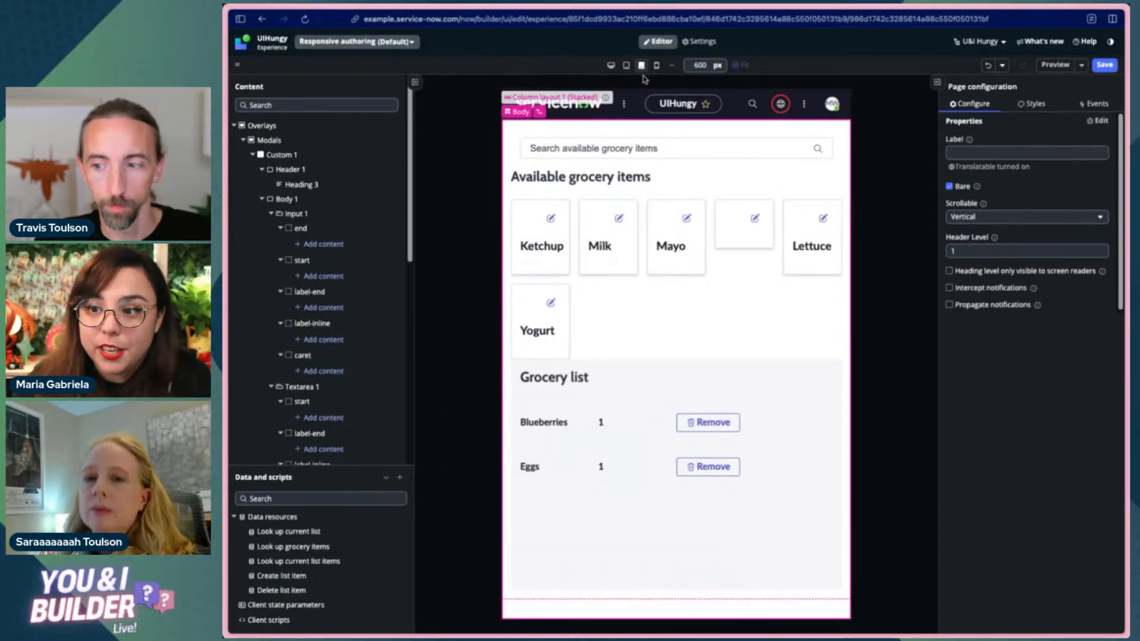
- Delete the custom 900 px tablet breakpoint from the page breakpoints
click(672, 65)
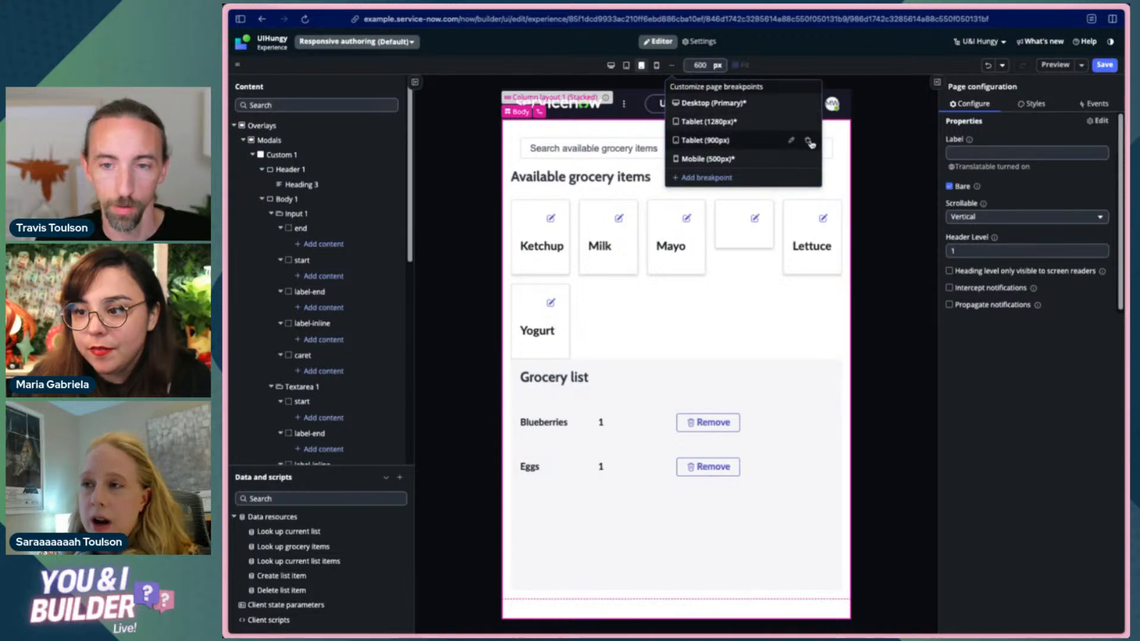
click(808, 141)
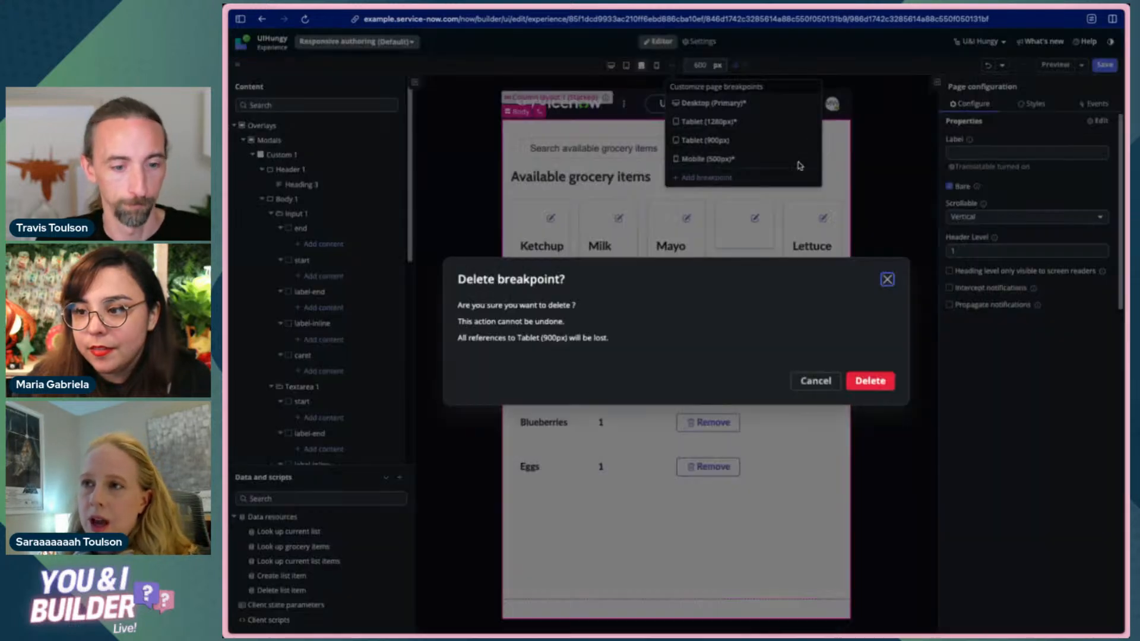
click(872, 384)
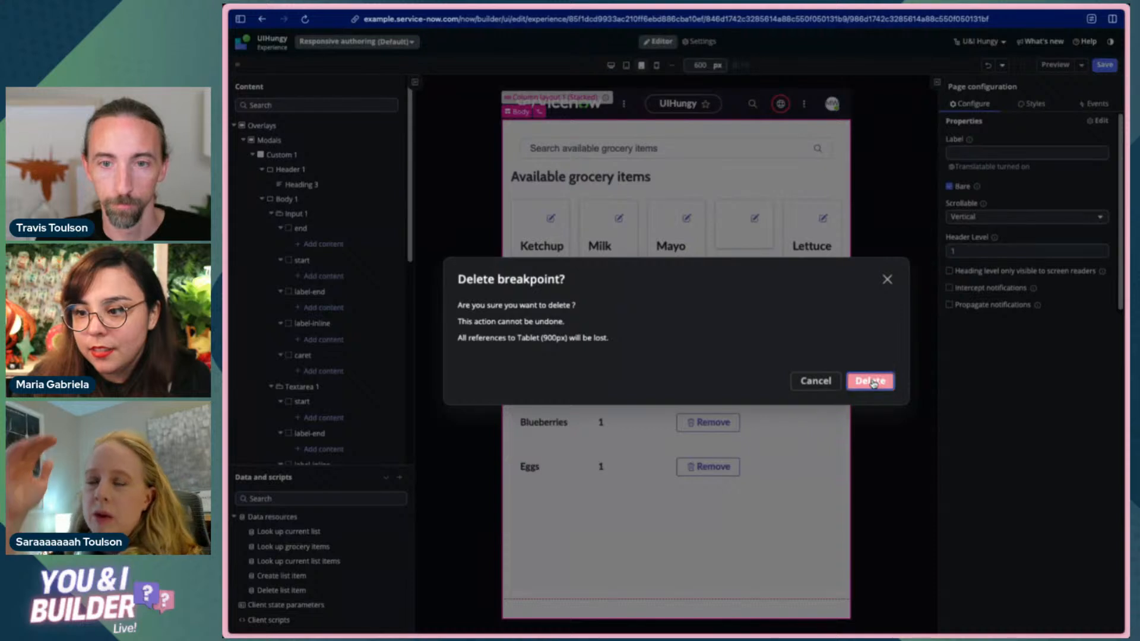
- Check the page layout in the tablet and desktop form factors
click(619, 65)
click(633, 65)
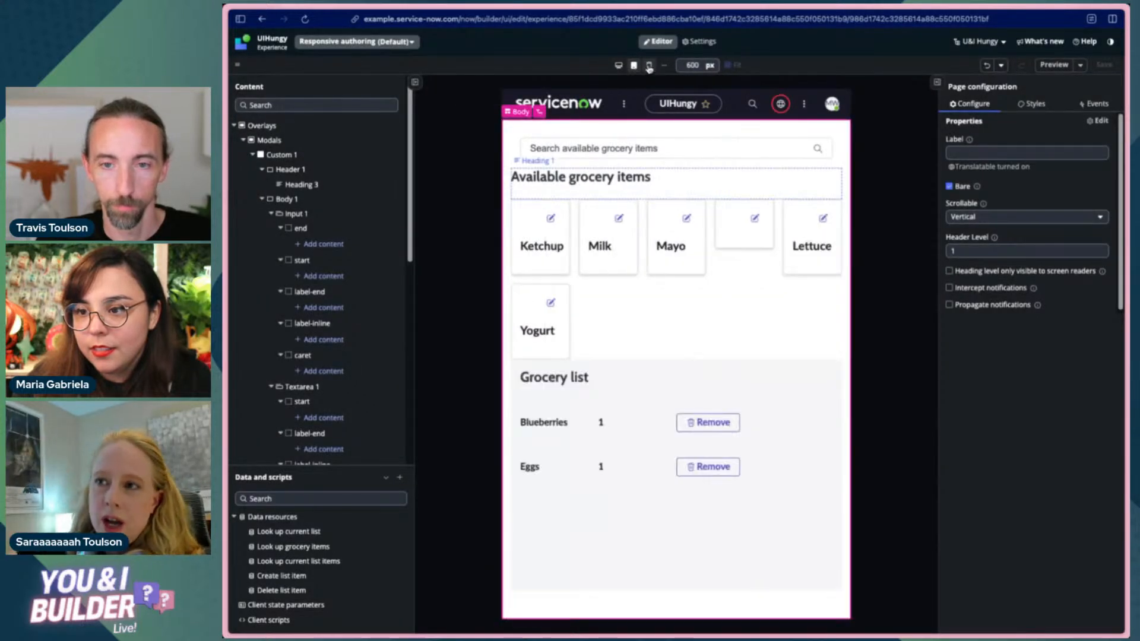
click(618, 66)
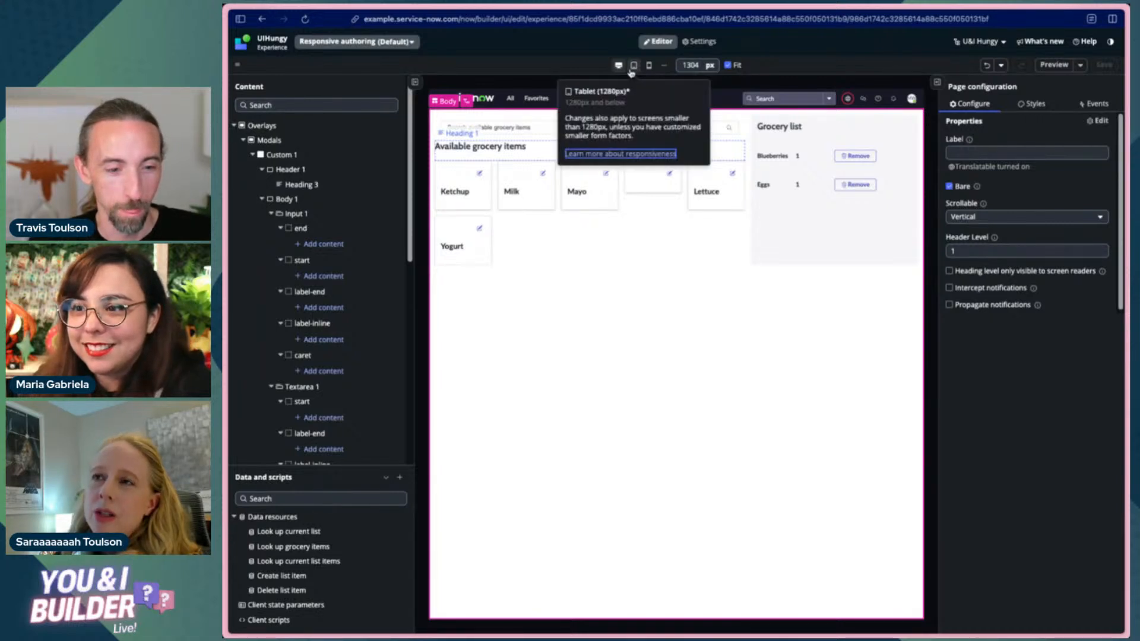
- In the mobile form factor, set the grid of Repeater 1 with the available grocery items to 3 columns and 3 rows
click(649, 65)
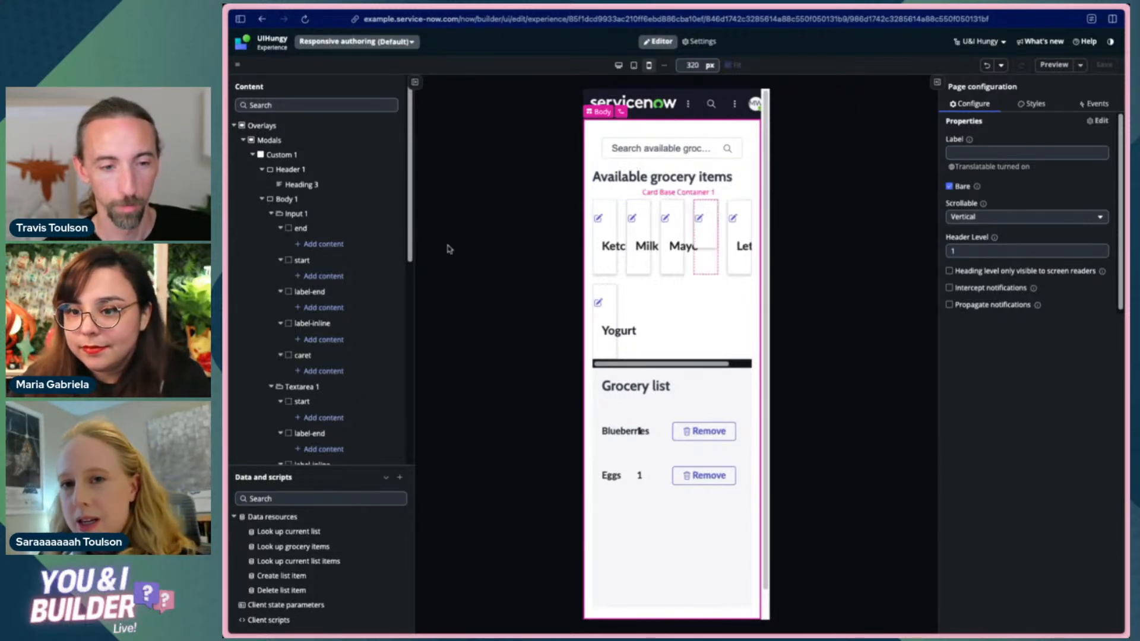
click(254, 156)
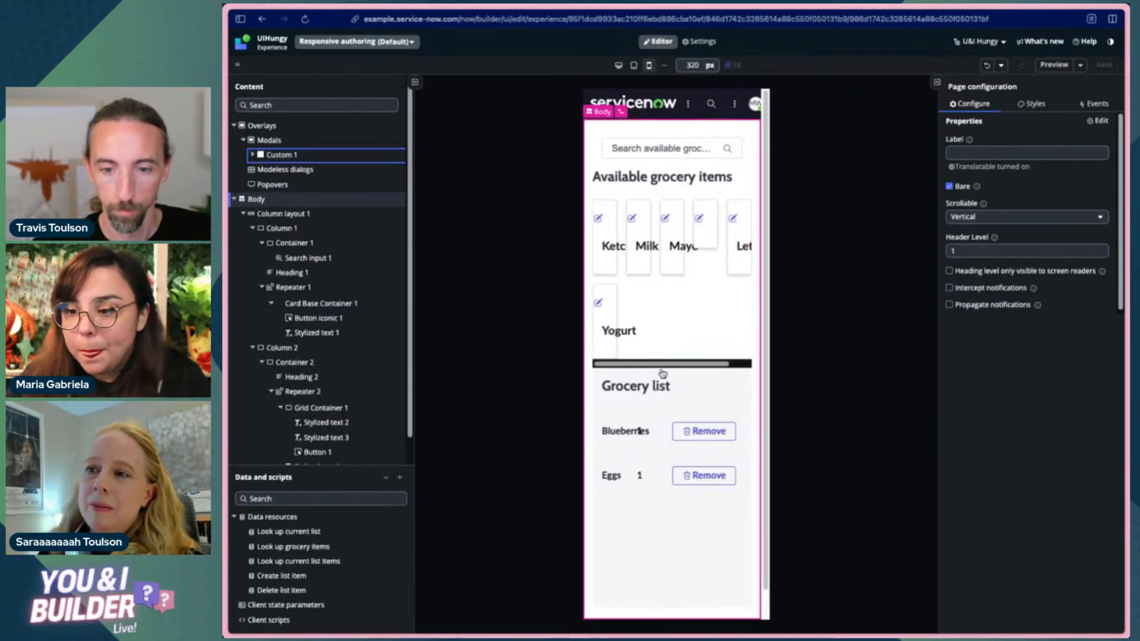
click(687, 312)
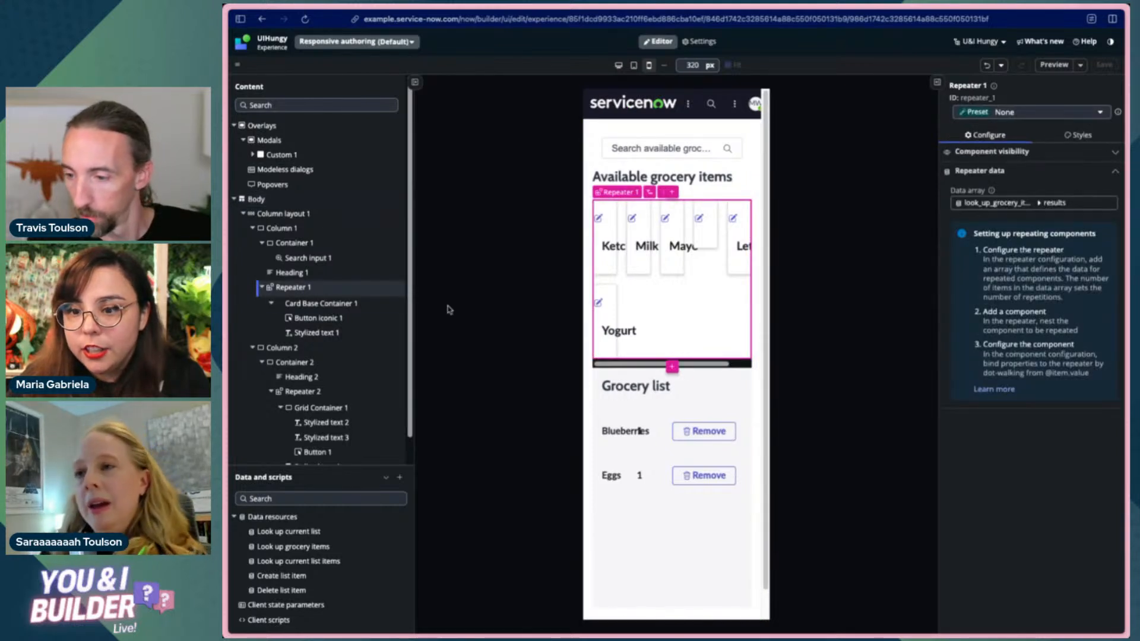
click(272, 304)
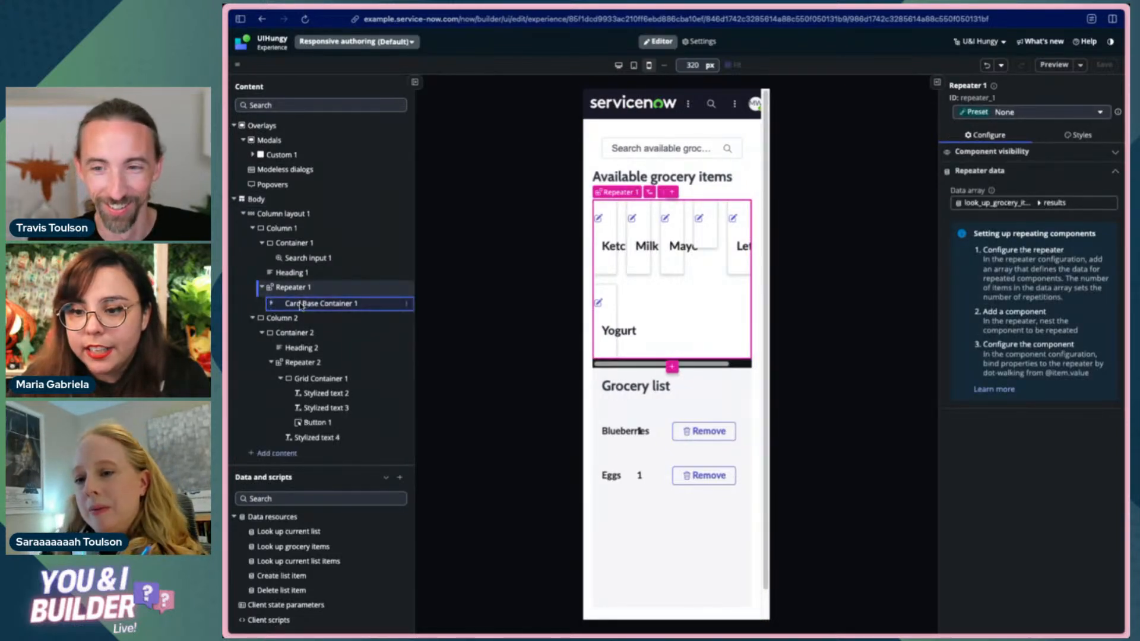
click(273, 305)
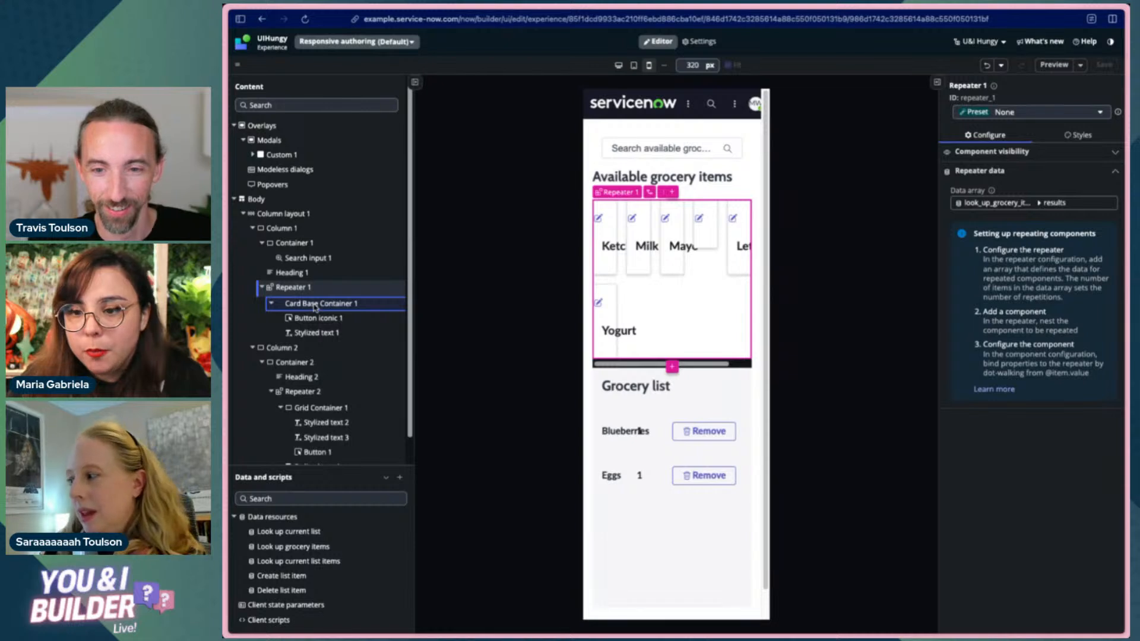
click(315, 304)
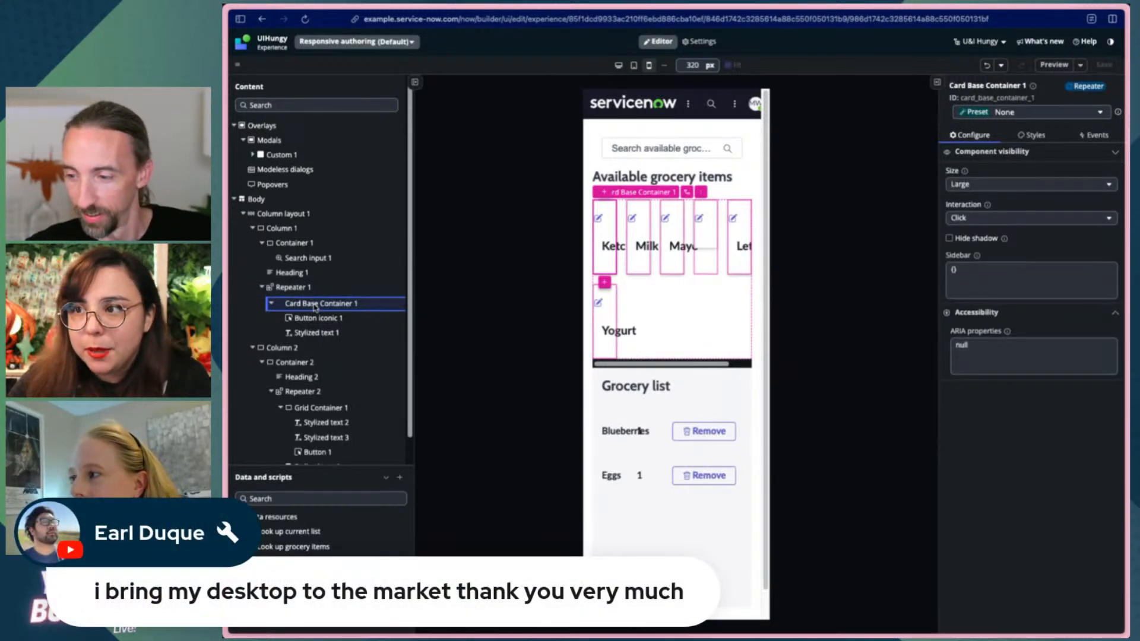
click(1028, 136)
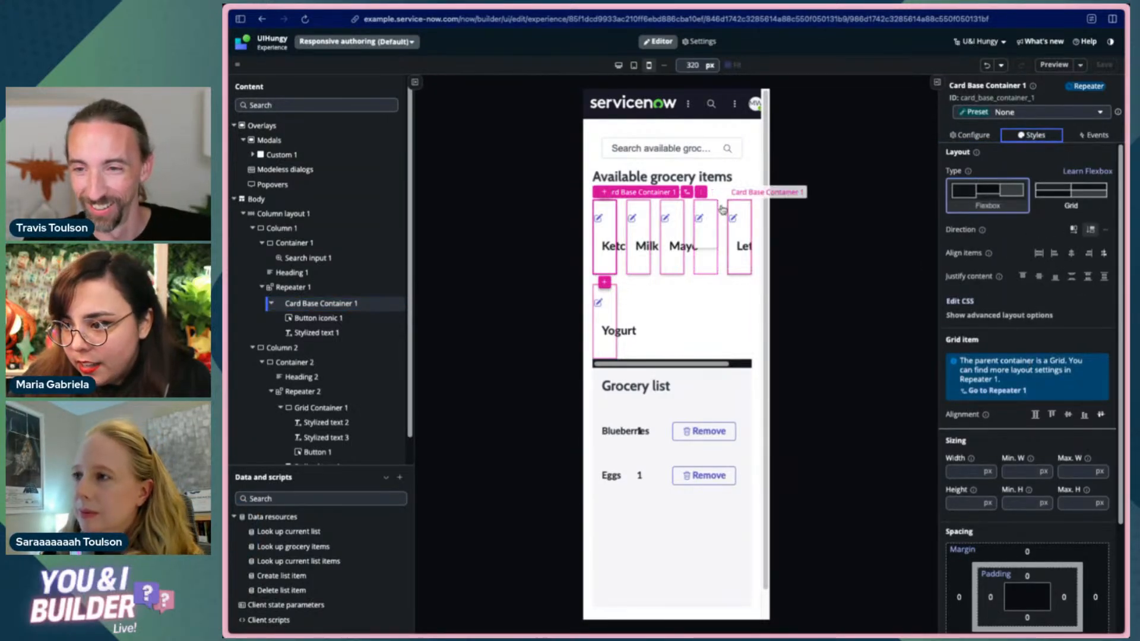
click(314, 289)
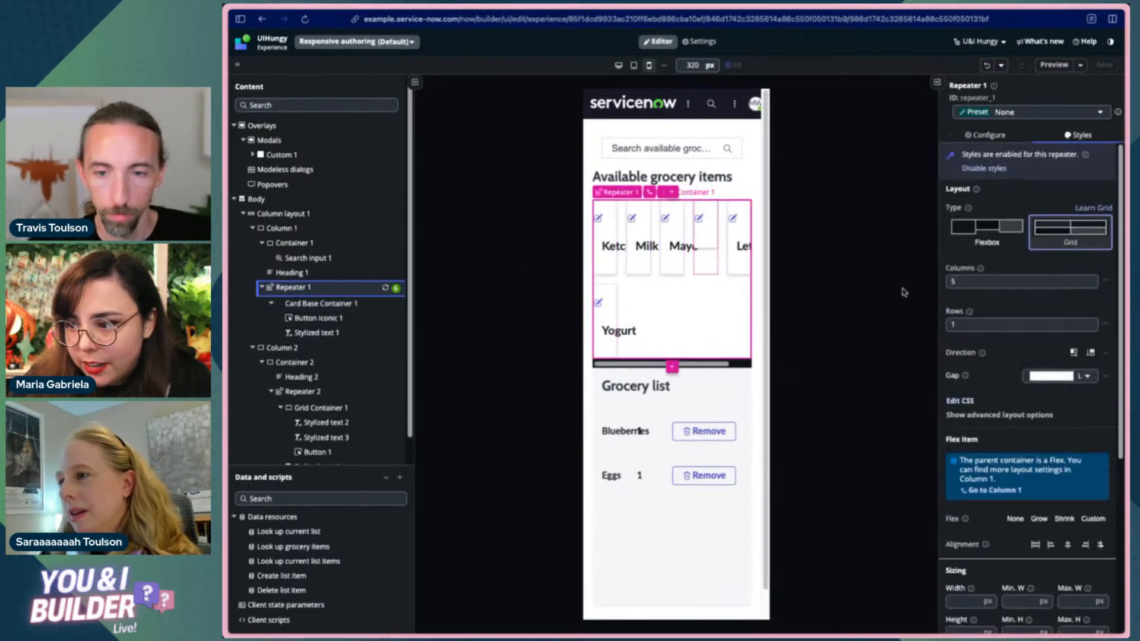
click(966, 280)
text(3)
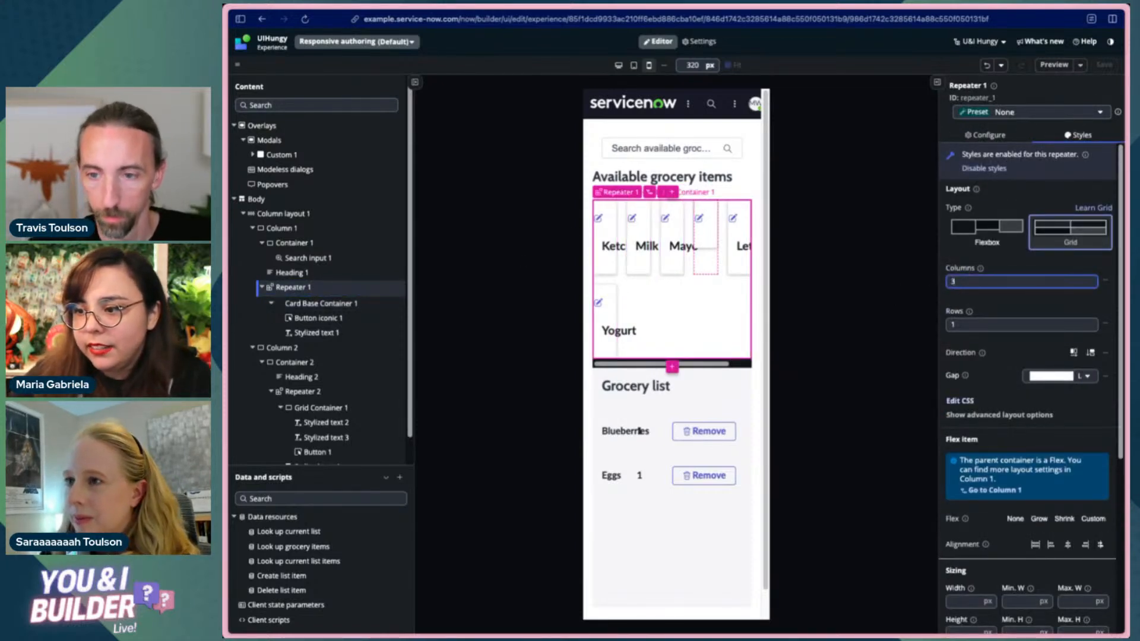
click(967, 323)
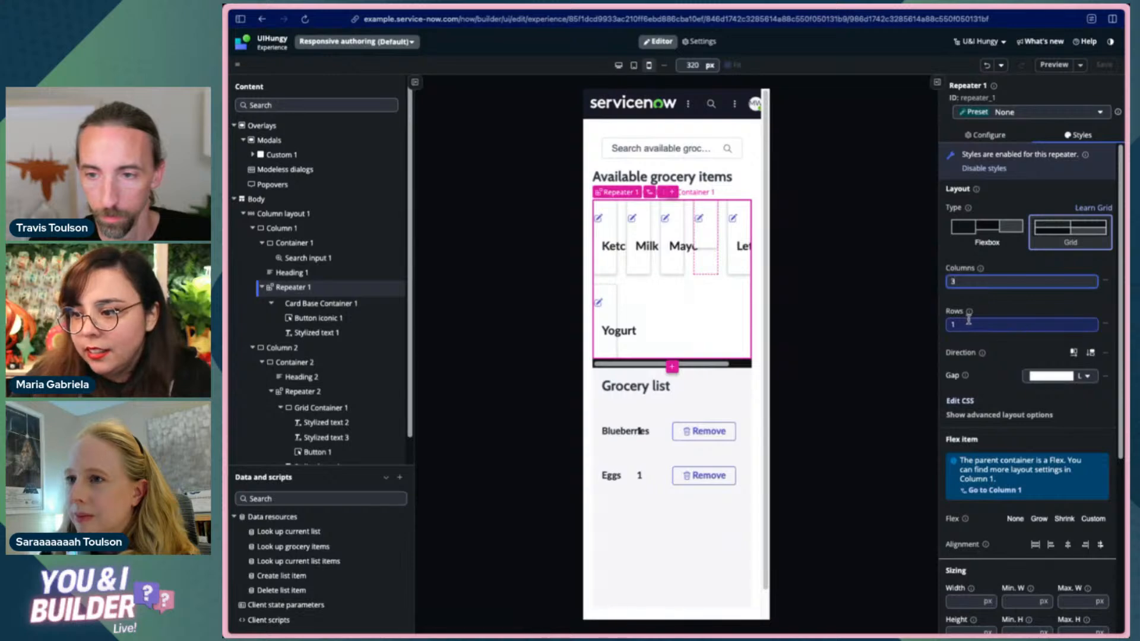
text(3)
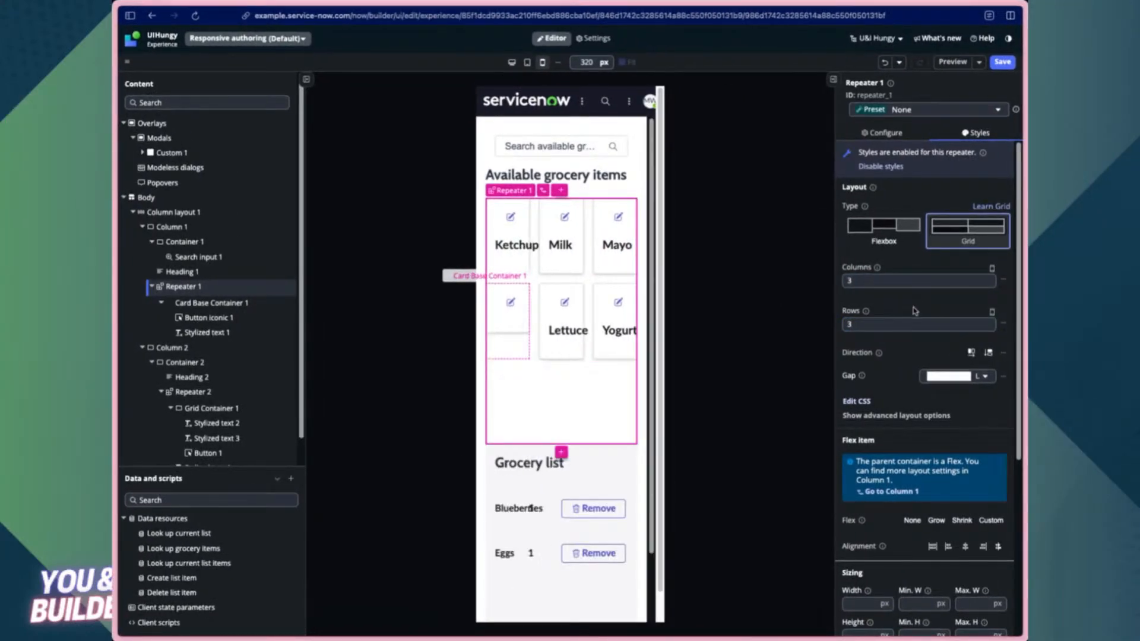
- Reduce the mobile grid of Repeater 1 to 2 columns and save the page
click(861, 283)
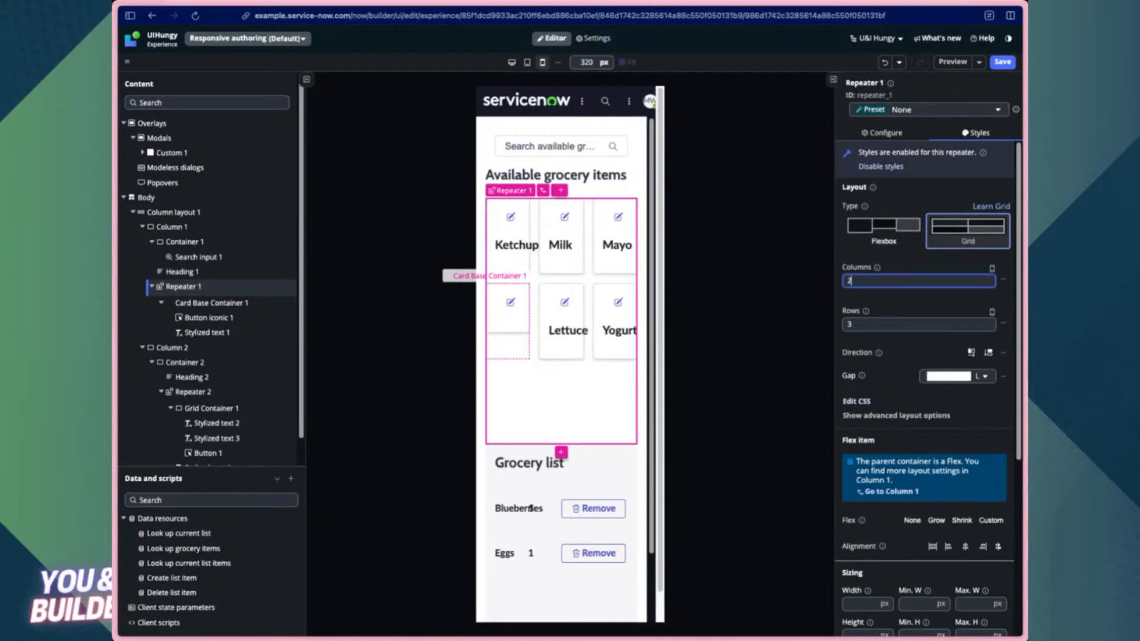
key(Tab)
click(915, 309)
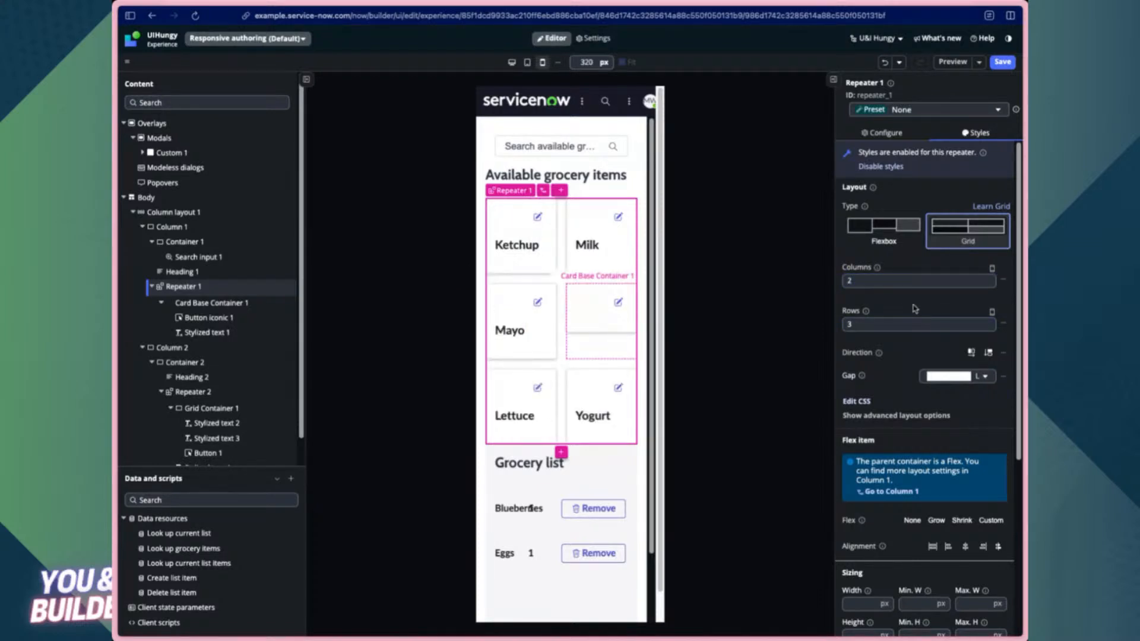
click(1003, 62)
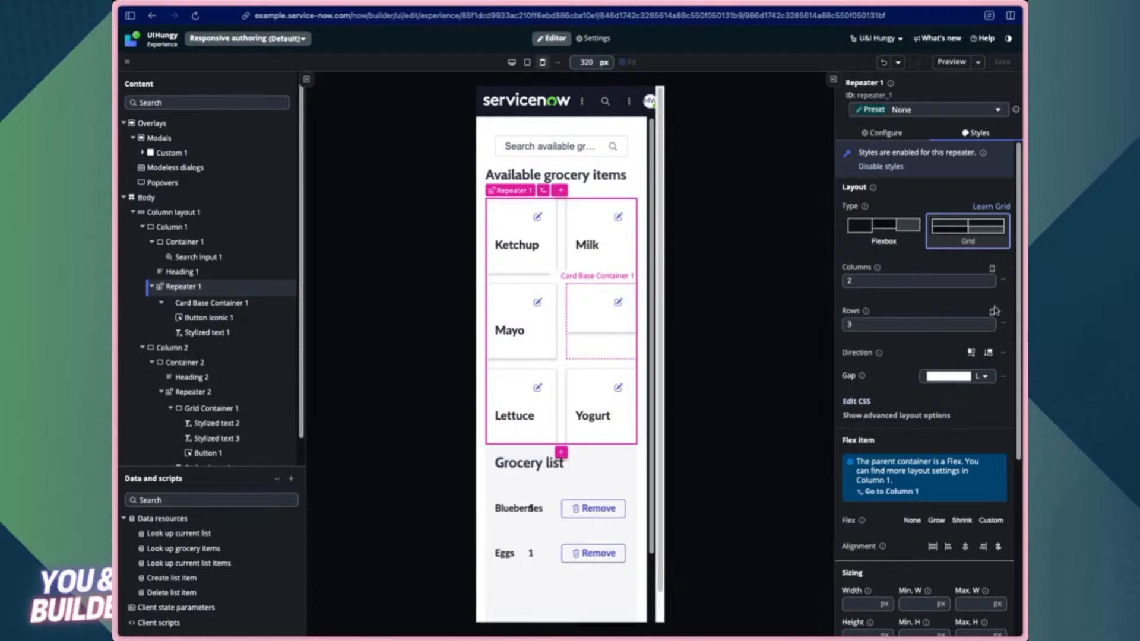
- Compare the column and row settings of Repeater 1 between the desktop and mobile form factors
mouse_move(993, 315)
click(512, 62)
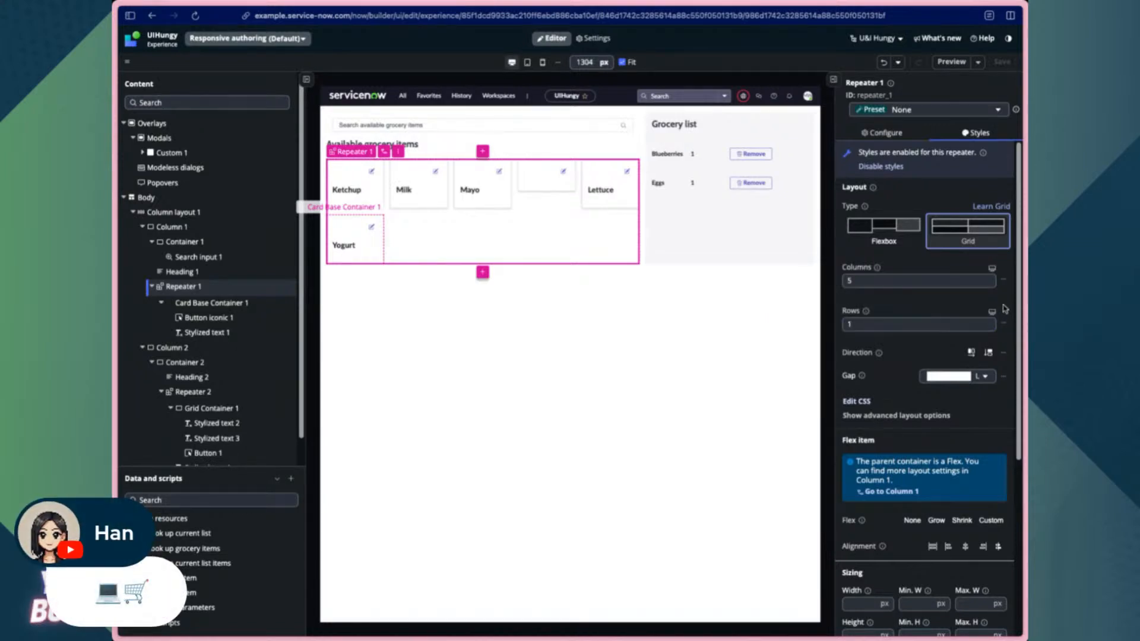
click(542, 61)
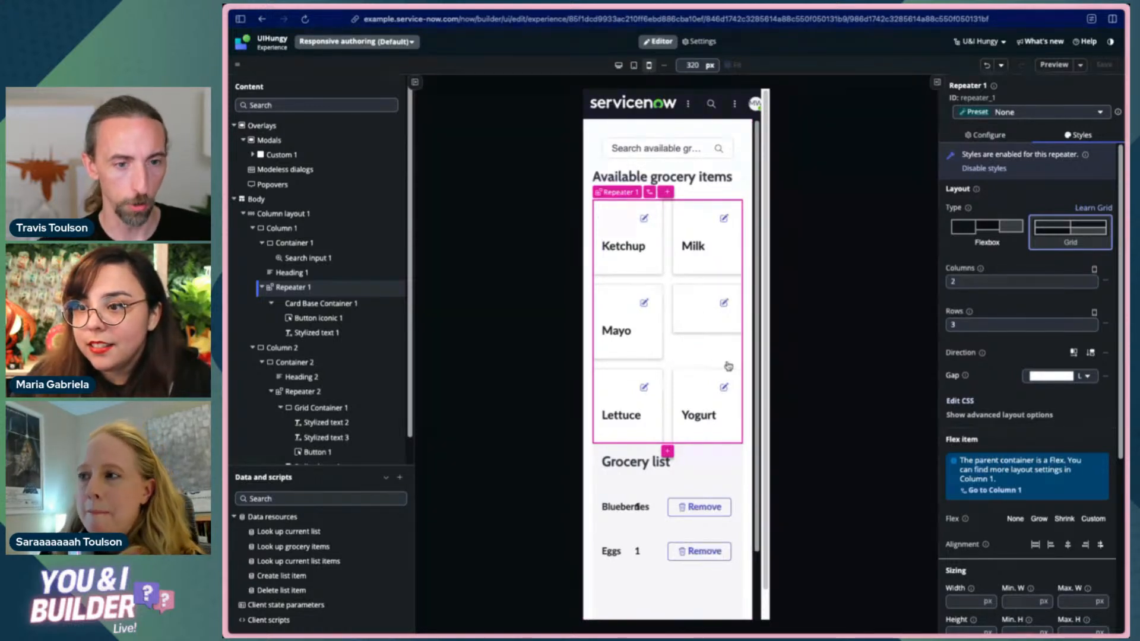
- Compare the tablet layout with desktop and check which form factor the tablet Columns value of Repeater 1 comes from
click(634, 66)
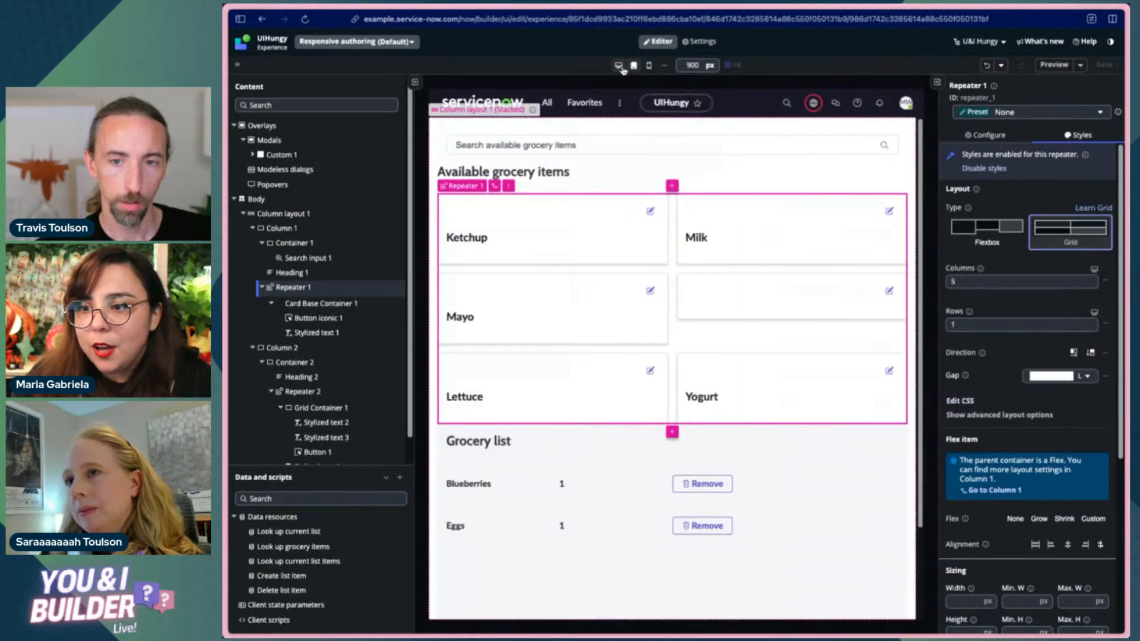
click(619, 67)
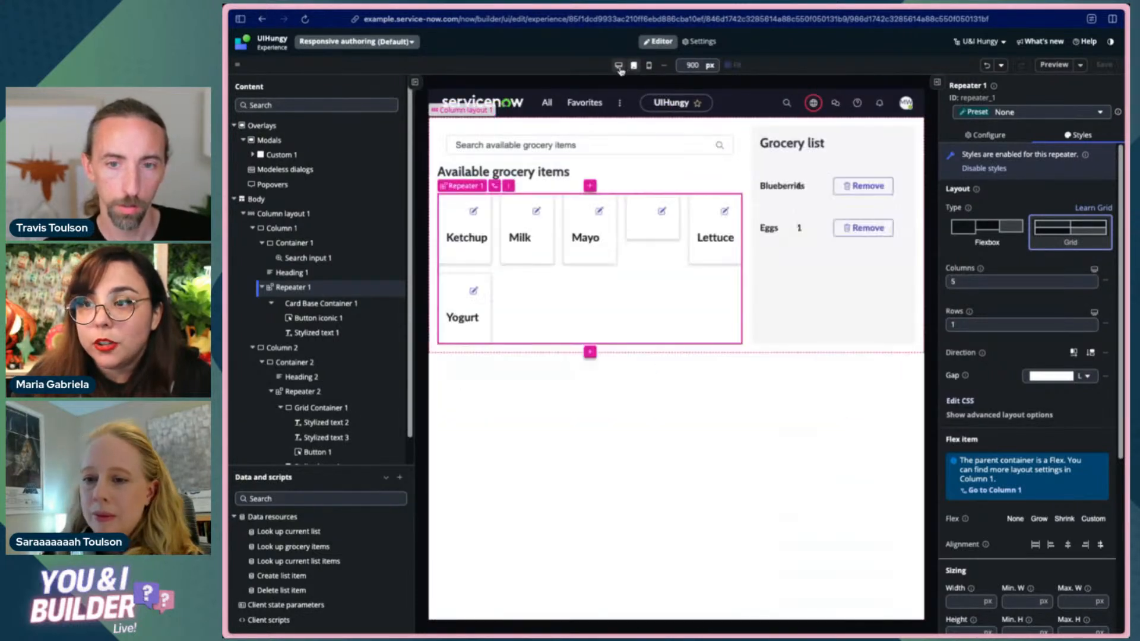
click(618, 66)
click(634, 66)
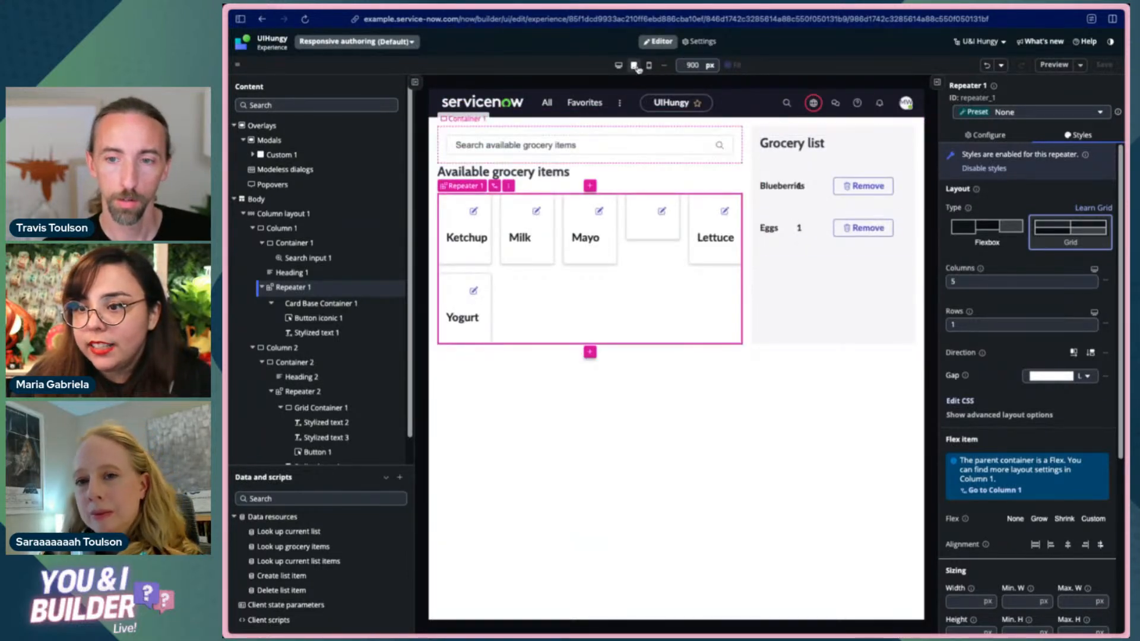
mouse_move(1096, 272)
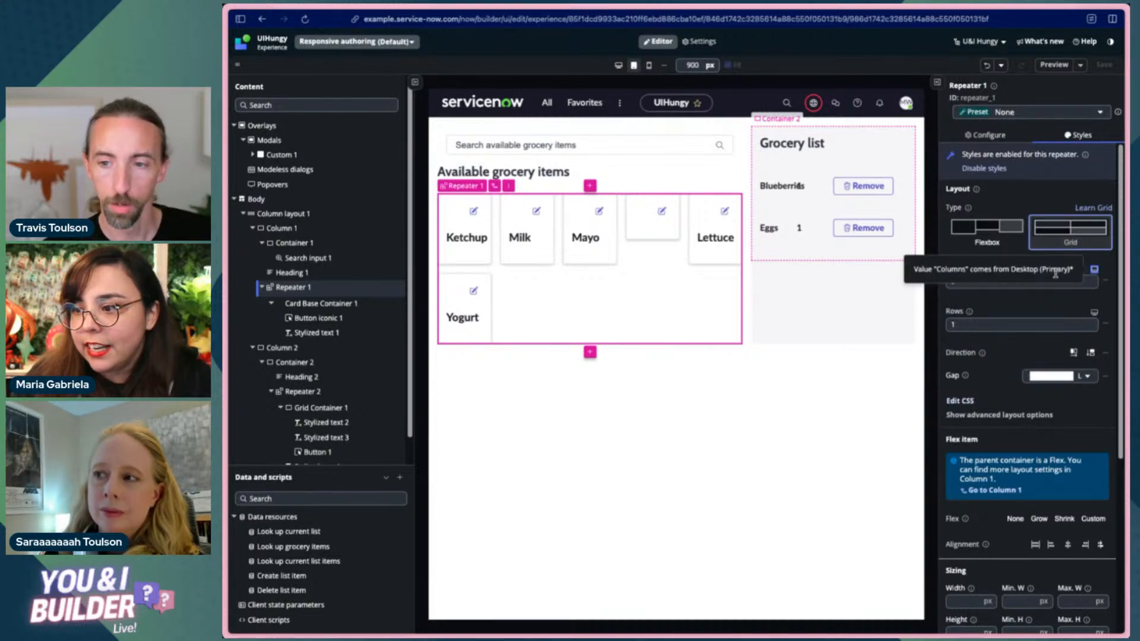
- With the mobile form factor shown, review the list of page breakpoints
click(648, 66)
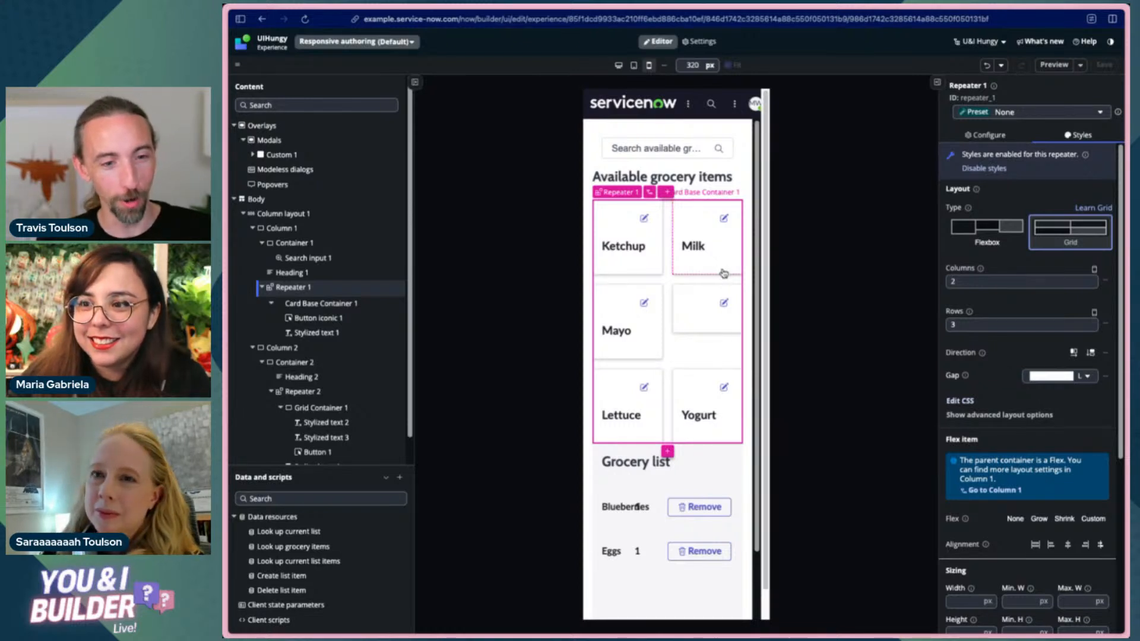
click(663, 66)
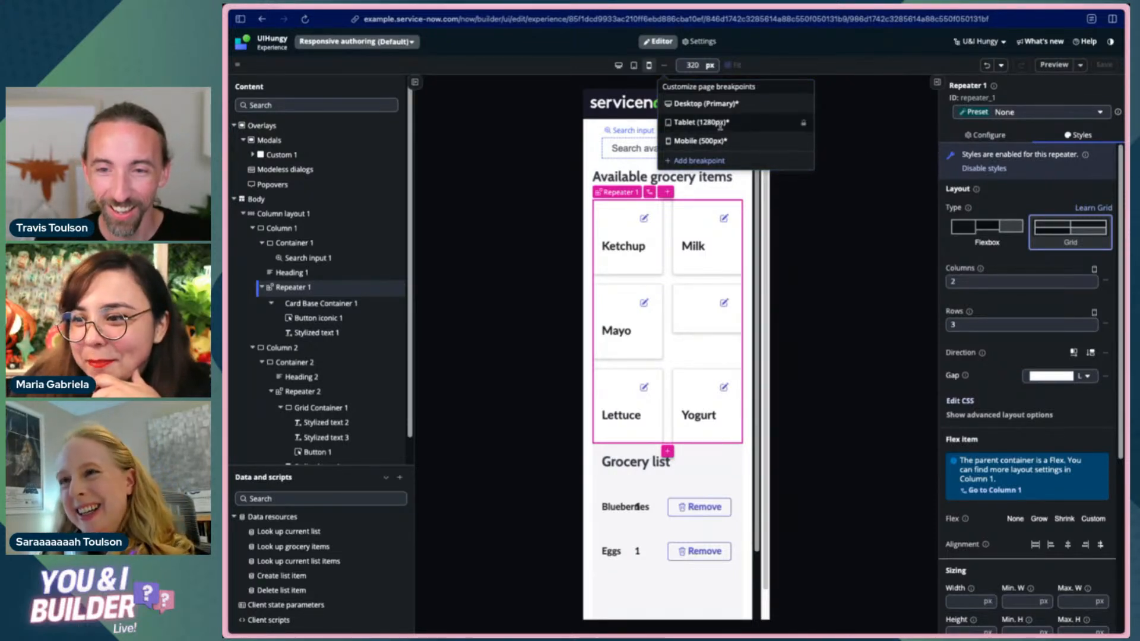
click(668, 65)
click(668, 69)
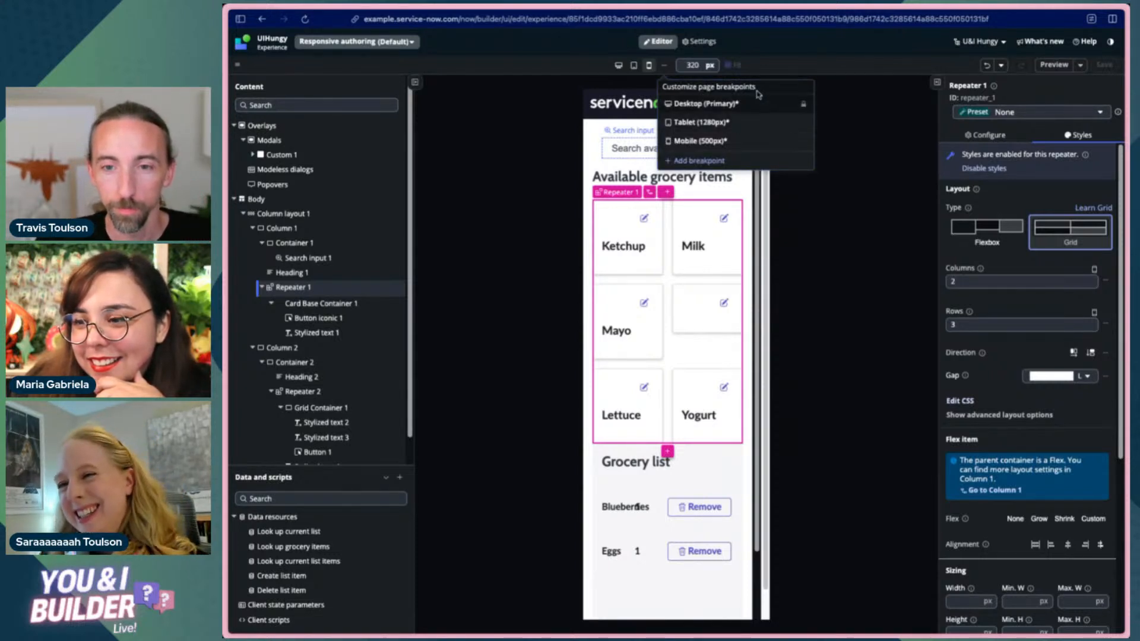
- In the tablet form factor, inspect the style settings of Card Base Container 1, Button iconic 1 and Container 1
click(637, 70)
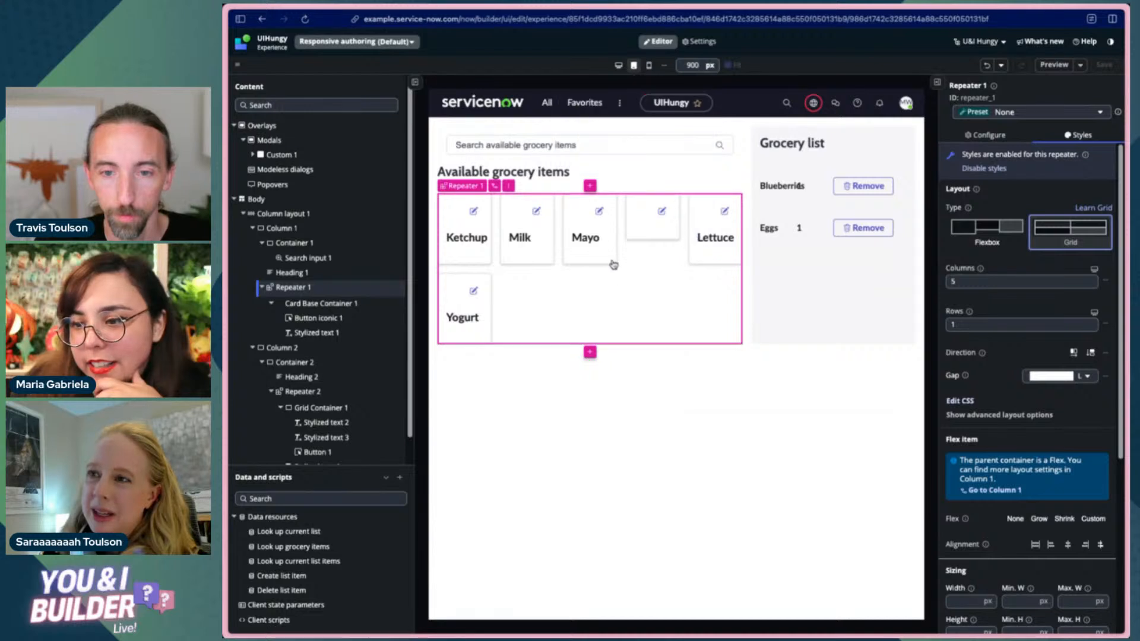
click(549, 229)
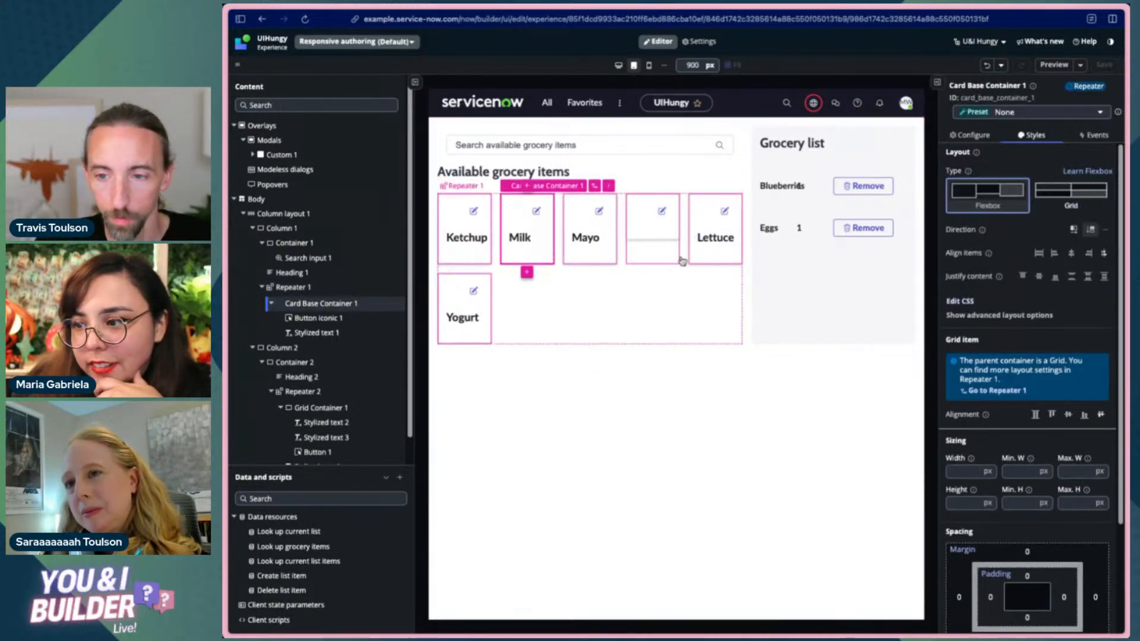
scroll(1045, 457, down, 3)
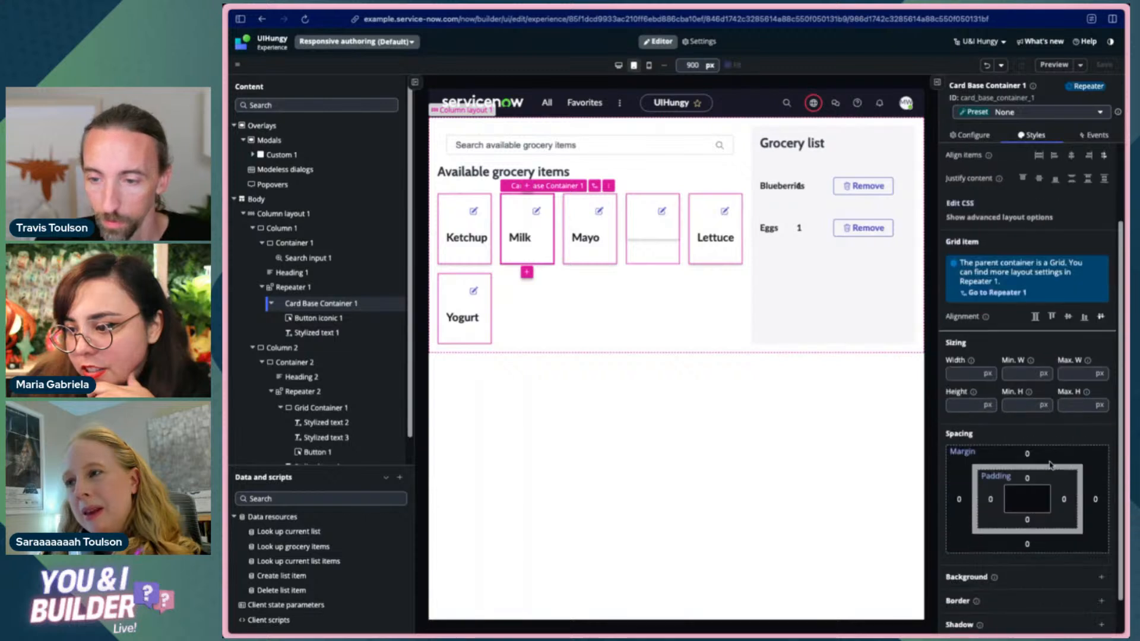
scroll(1033, 465, up, 3)
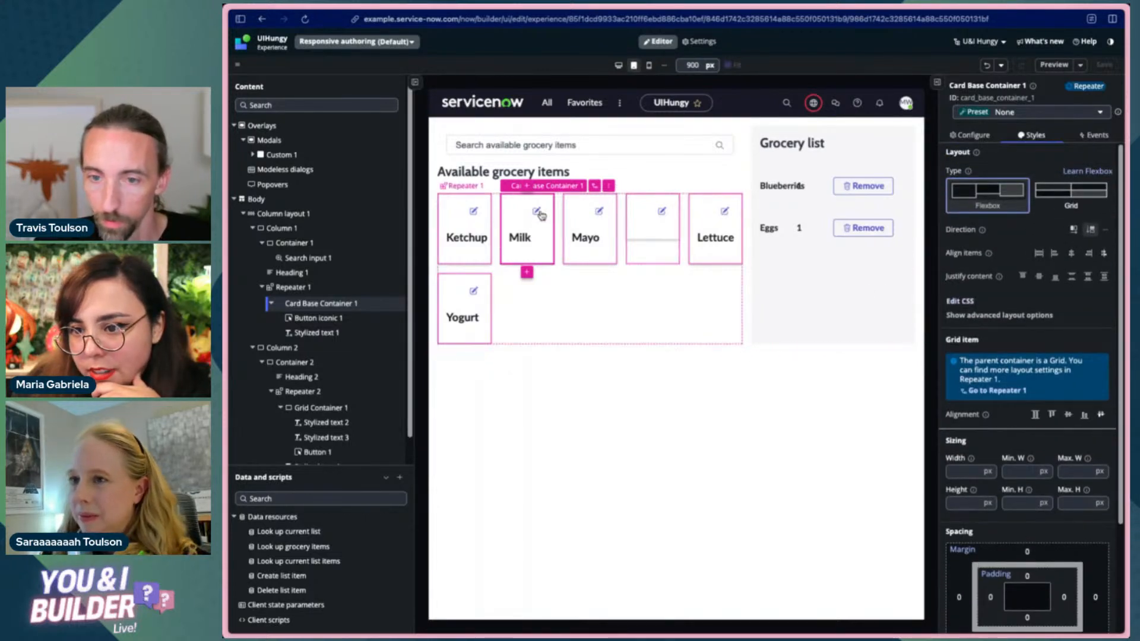
click(325, 323)
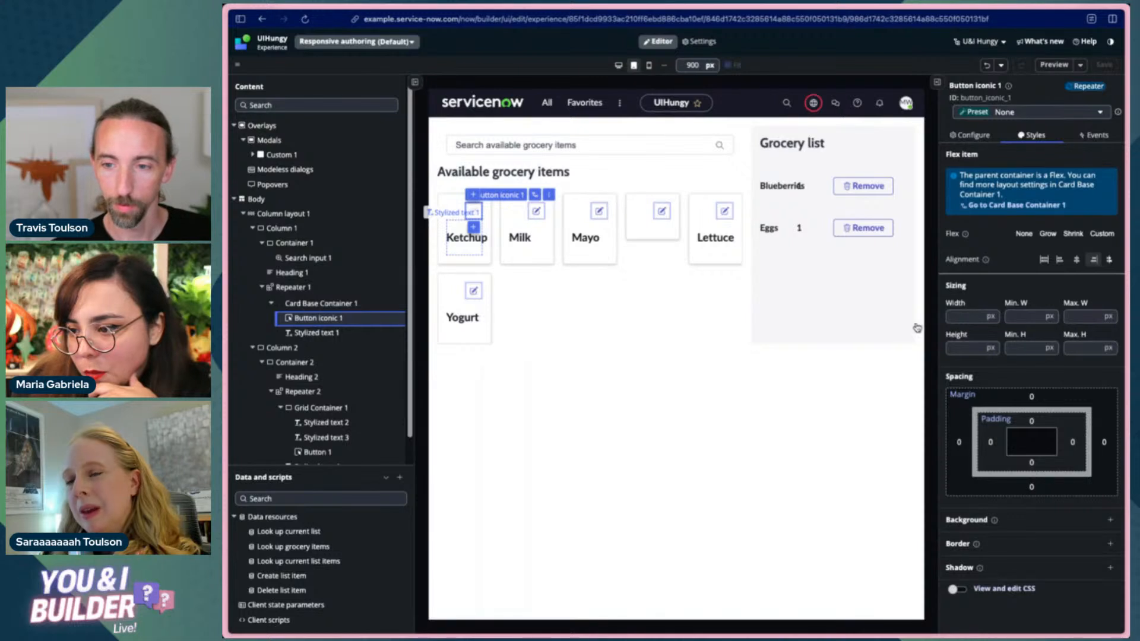
click(1037, 136)
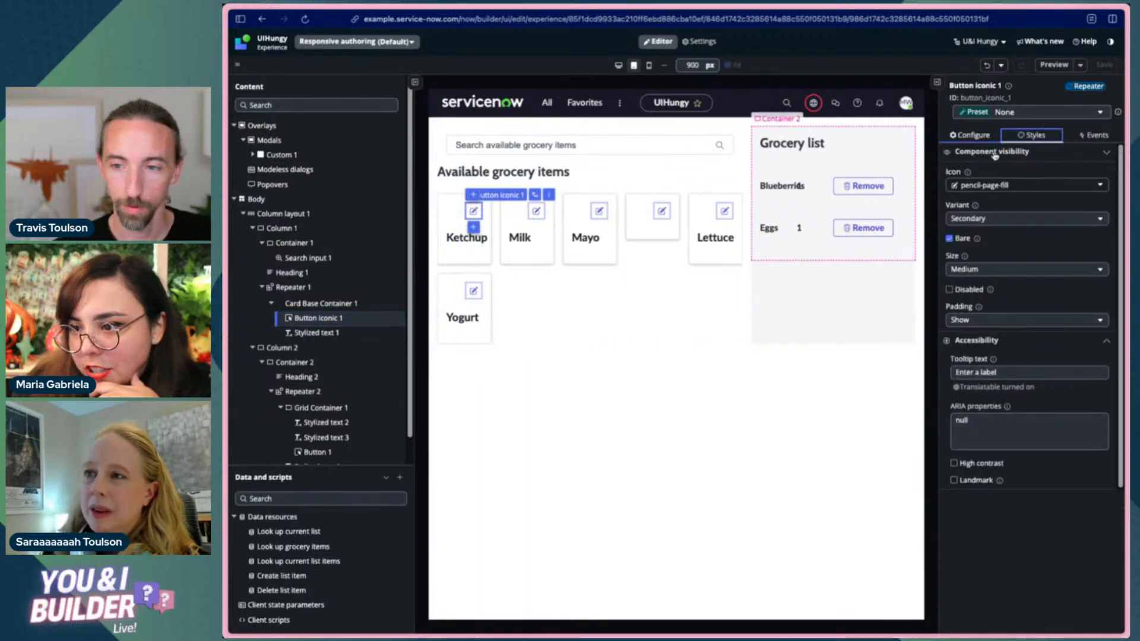
click(301, 246)
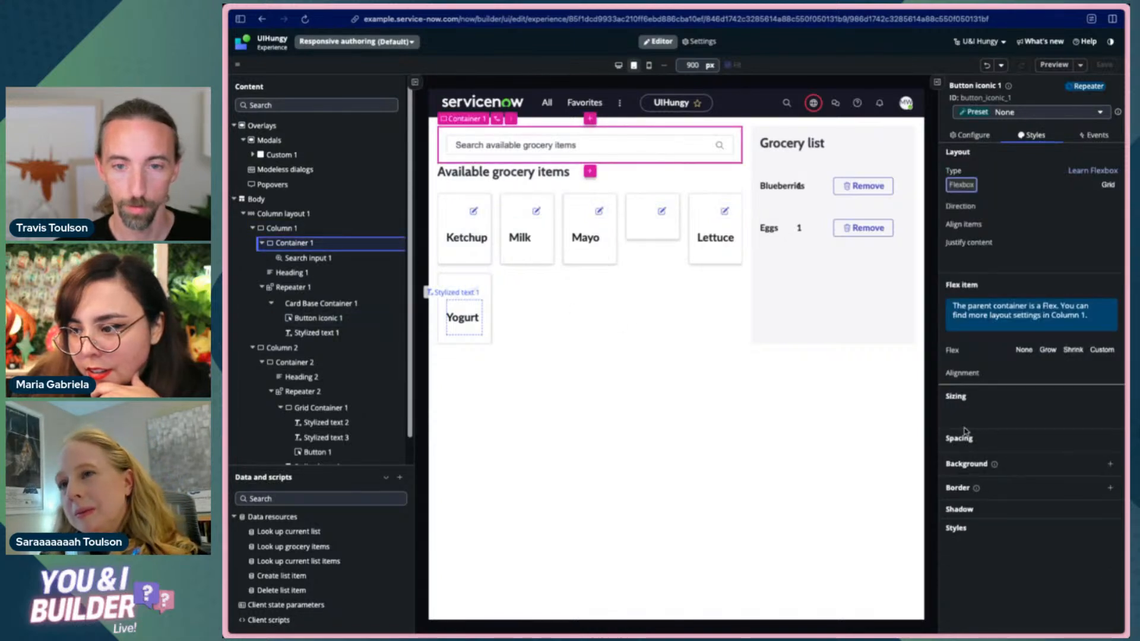
- In the tablet form factor, set the grid Gap of Repeater 1 to M and save the page
click(306, 288)
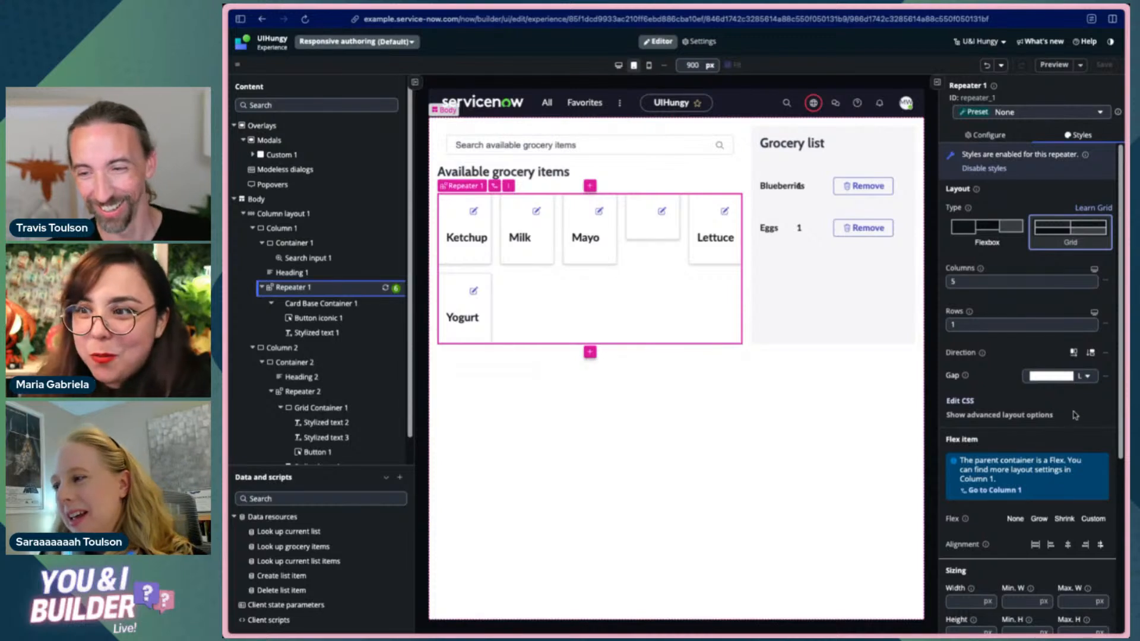
click(1088, 377)
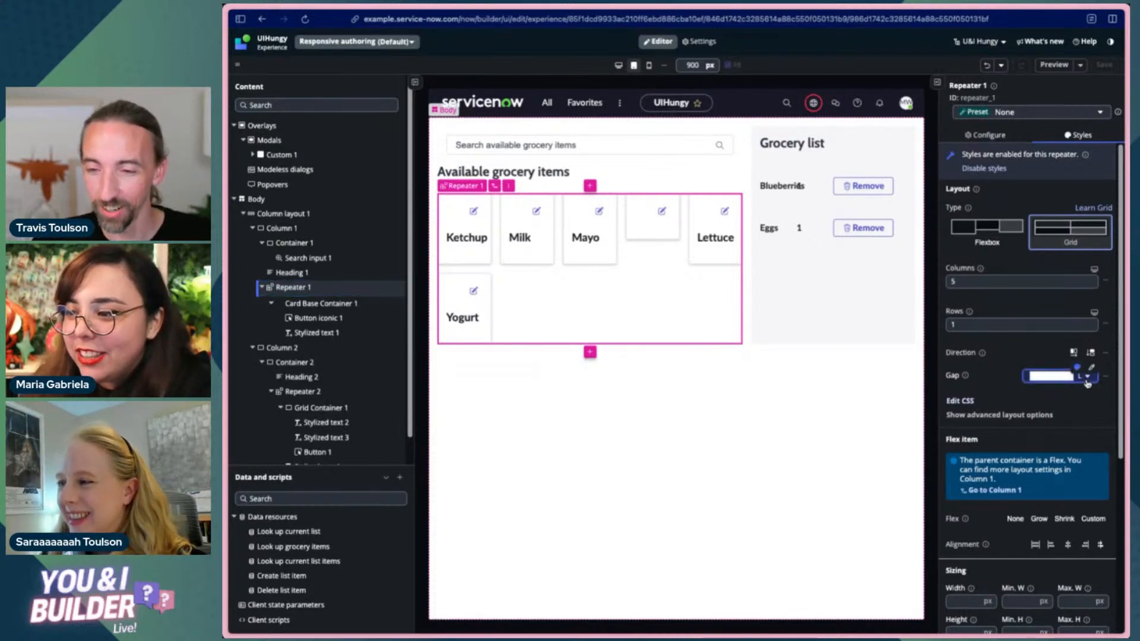
click(1060, 463)
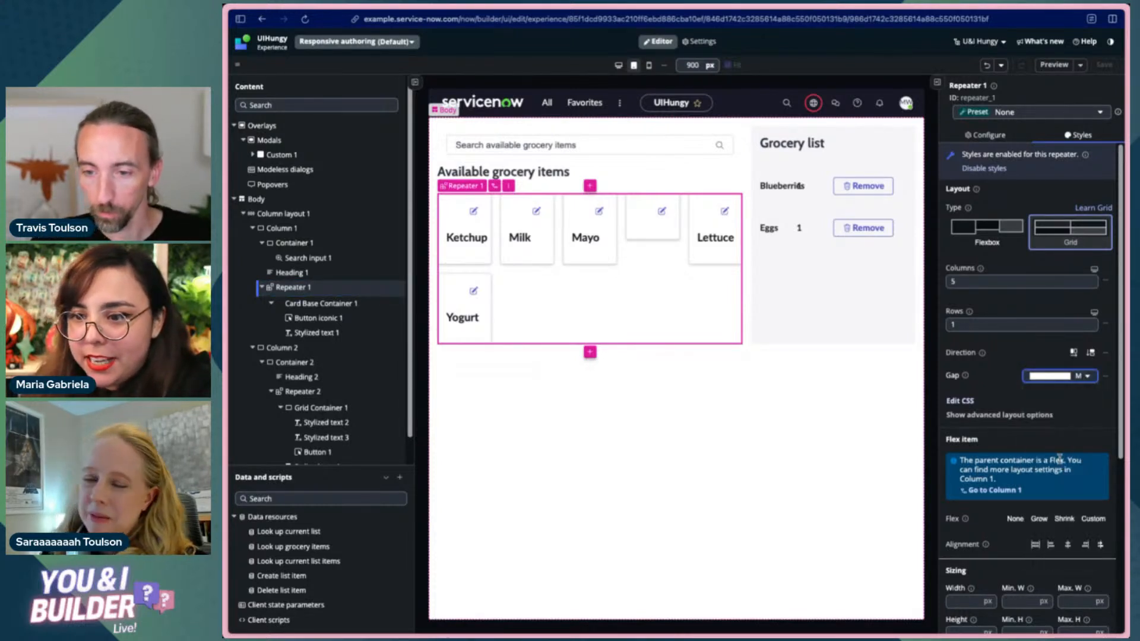
click(1104, 64)
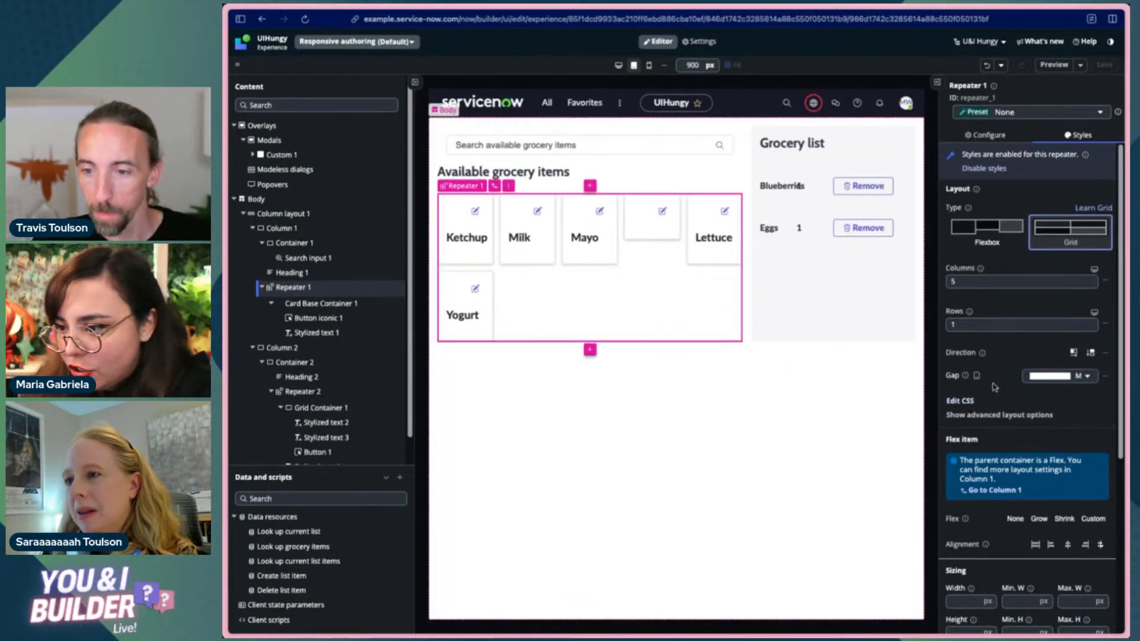
- Check which form factors Repeater 1's Gap value applies to on tablet and where it comes from on mobile
mouse_move(977, 377)
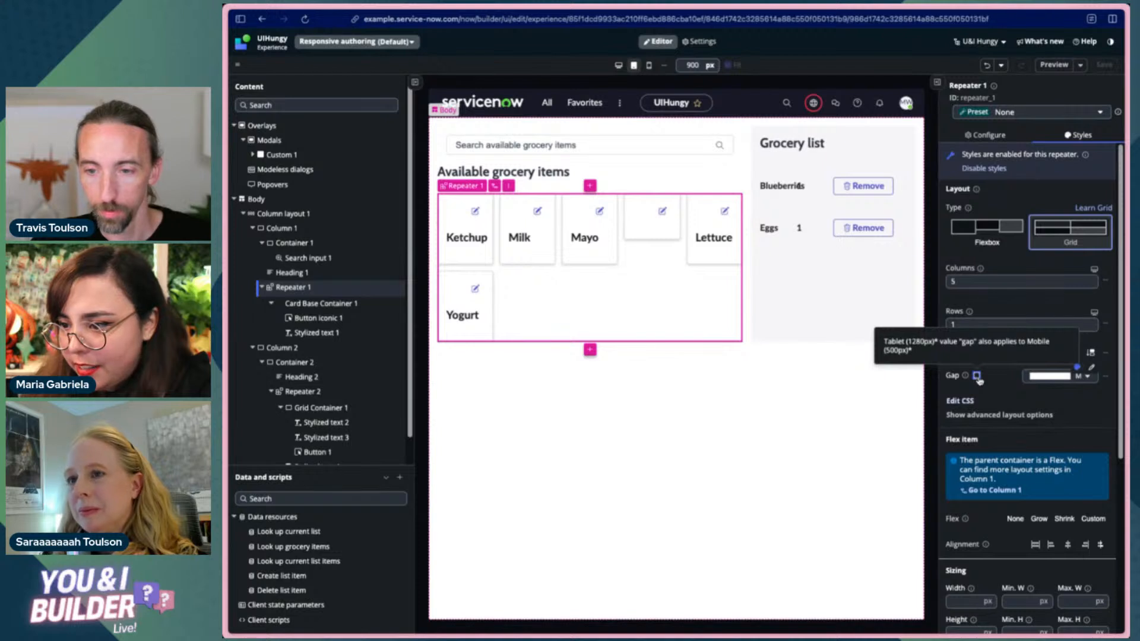
click(649, 65)
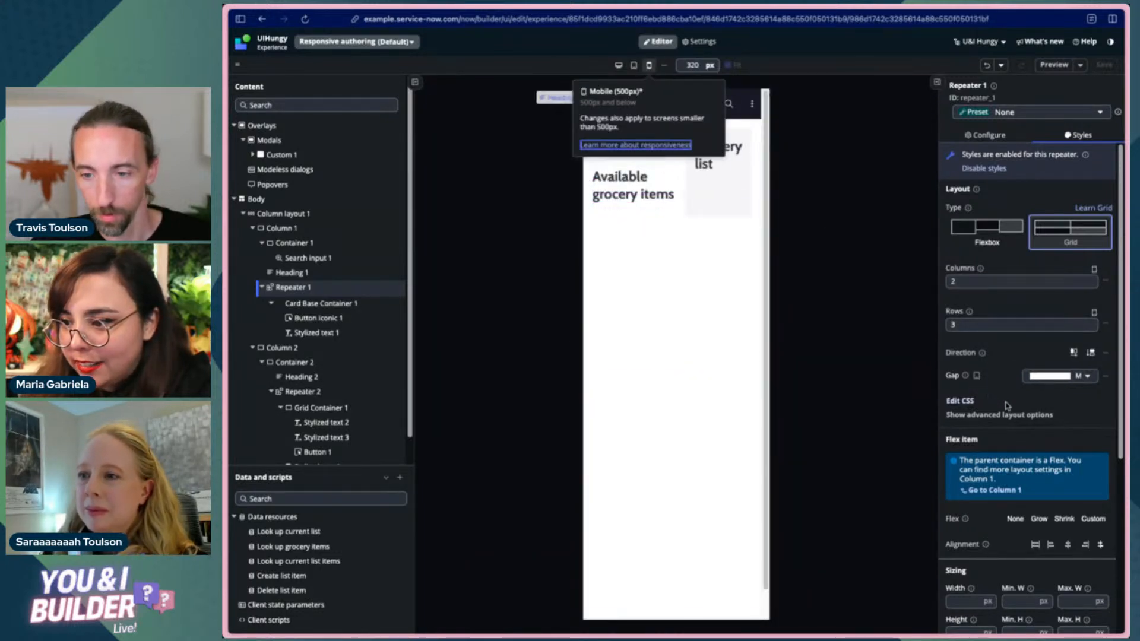
mouse_move(978, 380)
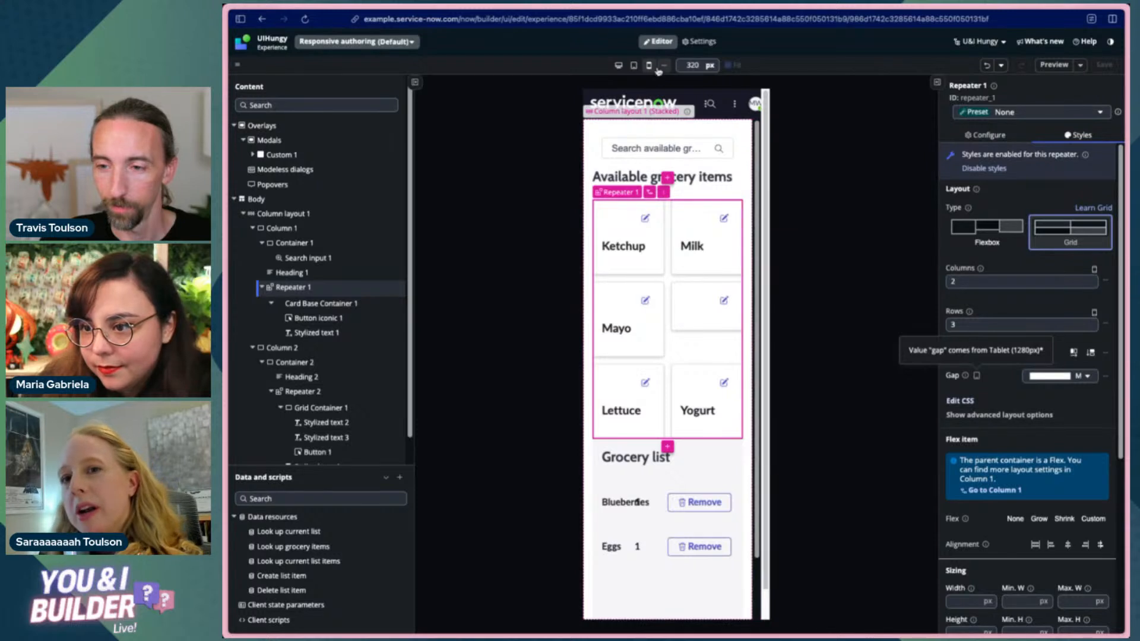
- In the mobile form factor, set the Columns of Repeater 1 to 1 and save the page
click(1016, 282)
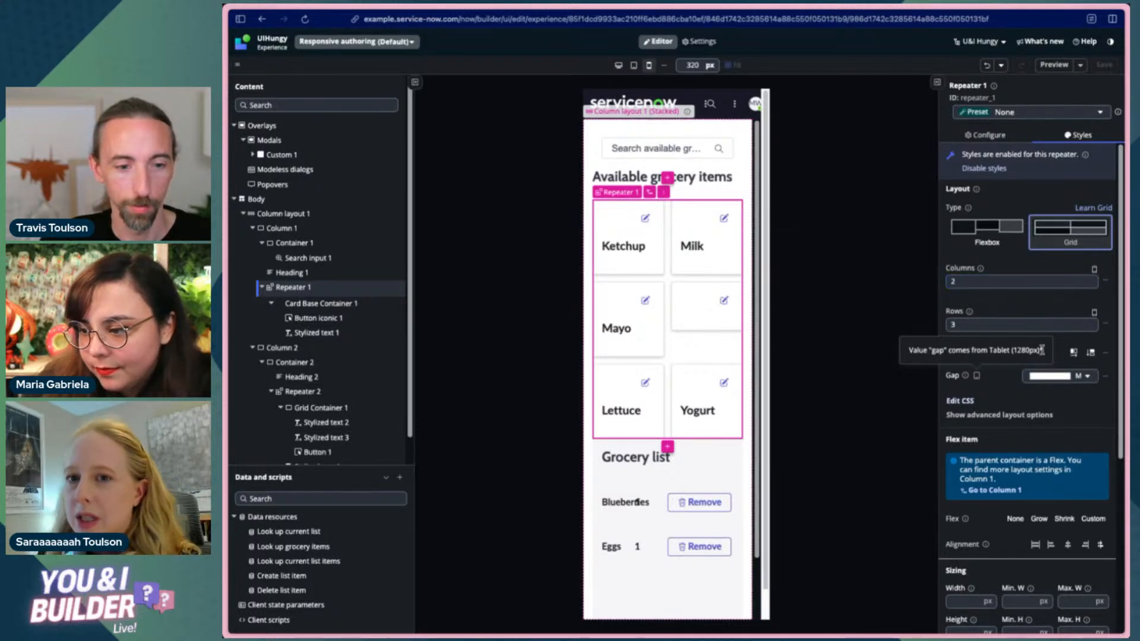
click(989, 280)
key(BackSpace)
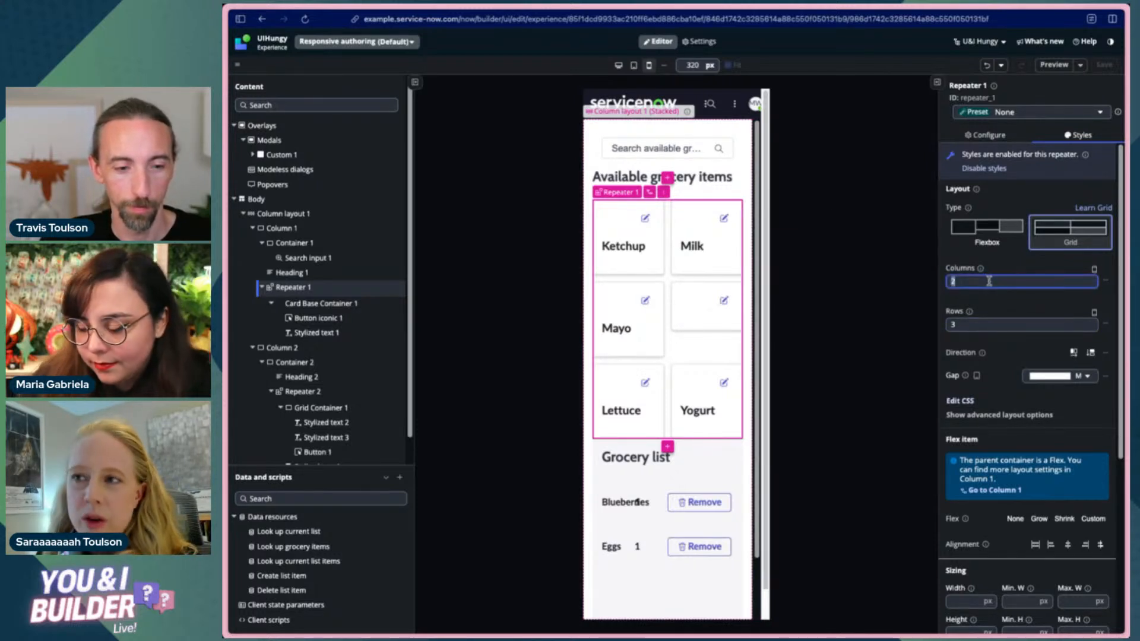
text(1)
click(950, 261)
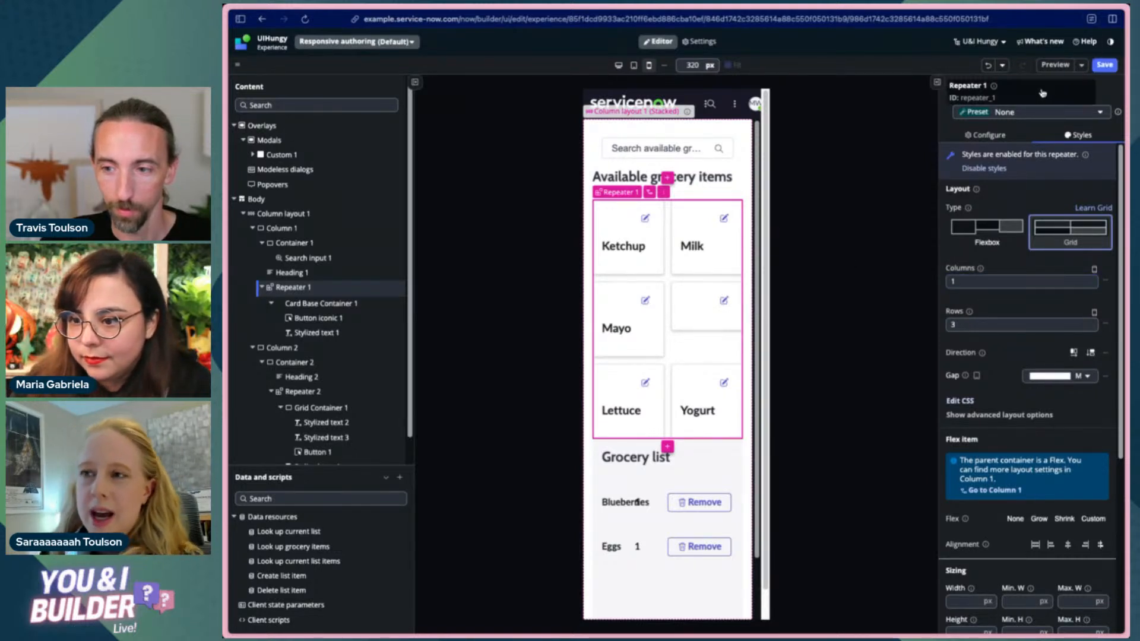
click(1105, 66)
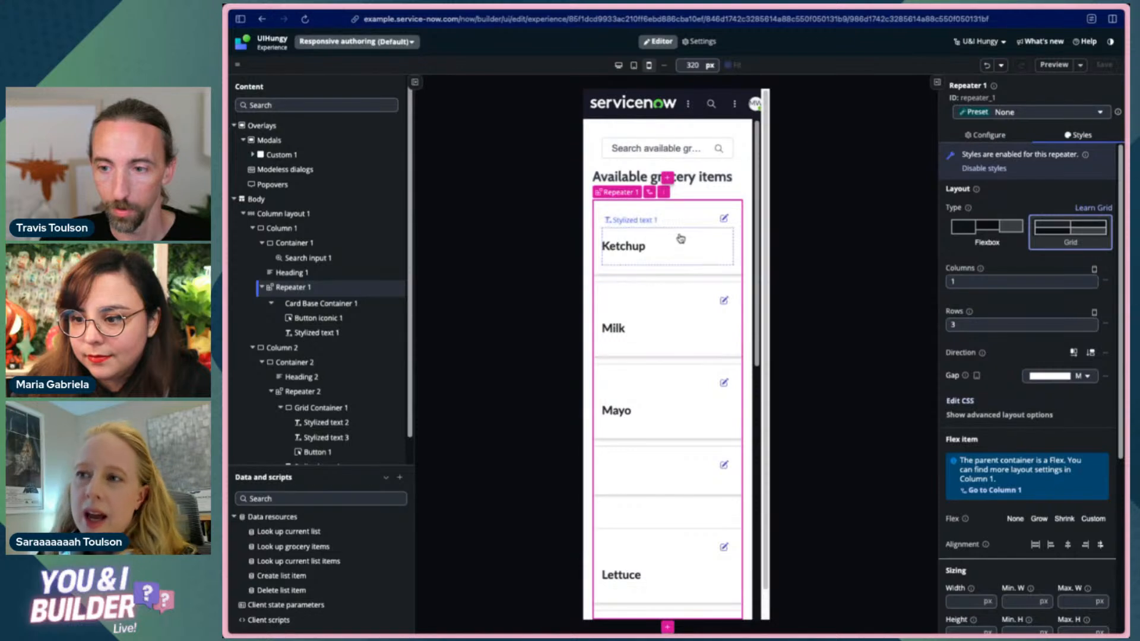
- Review the mobile layout of the grocery cards and grocery list, and inspect the Mayo card's container
scroll(677, 297, down, 3)
scroll(686, 378, down, 2)
scroll(665, 362, up, 2)
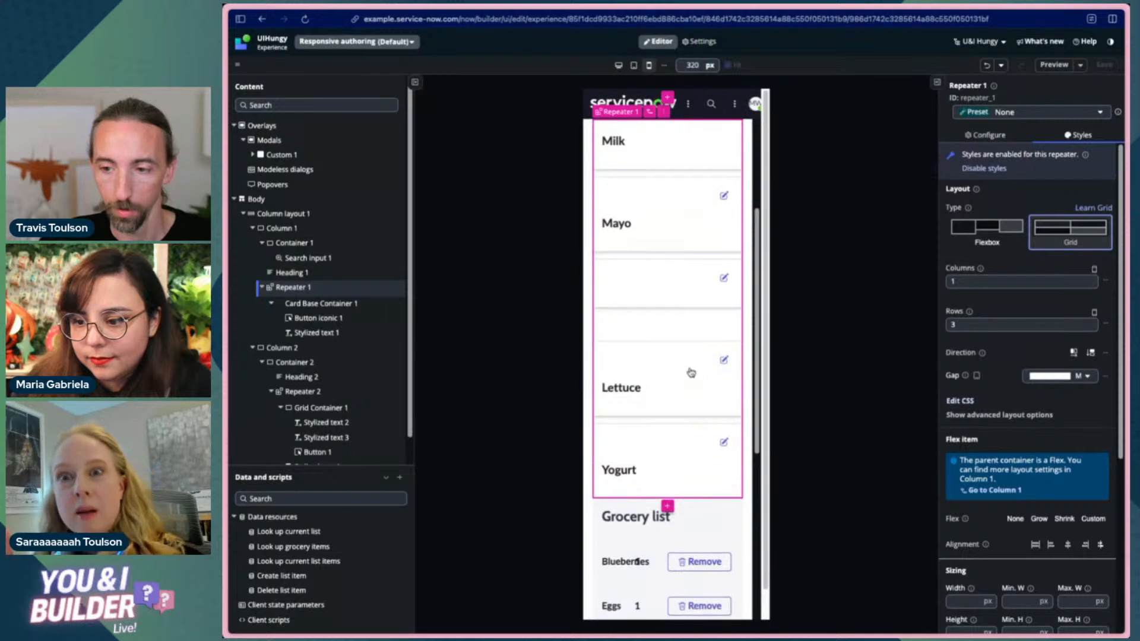
scroll(683, 368, down, 3)
scroll(668, 352, up, 3)
scroll(670, 340, up, 4)
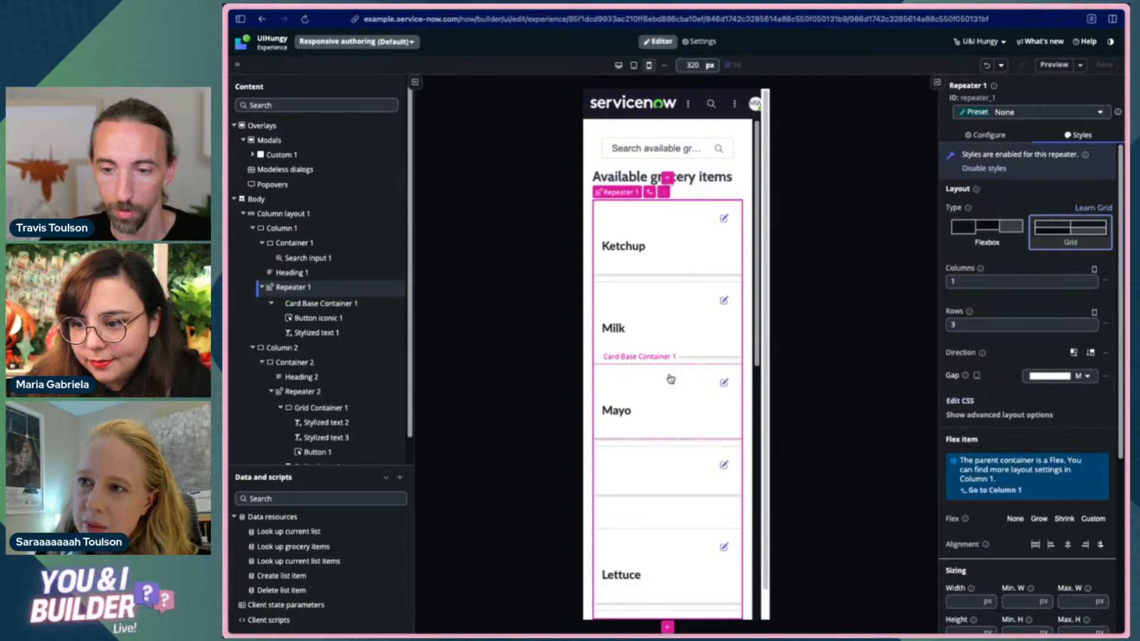
click(670, 379)
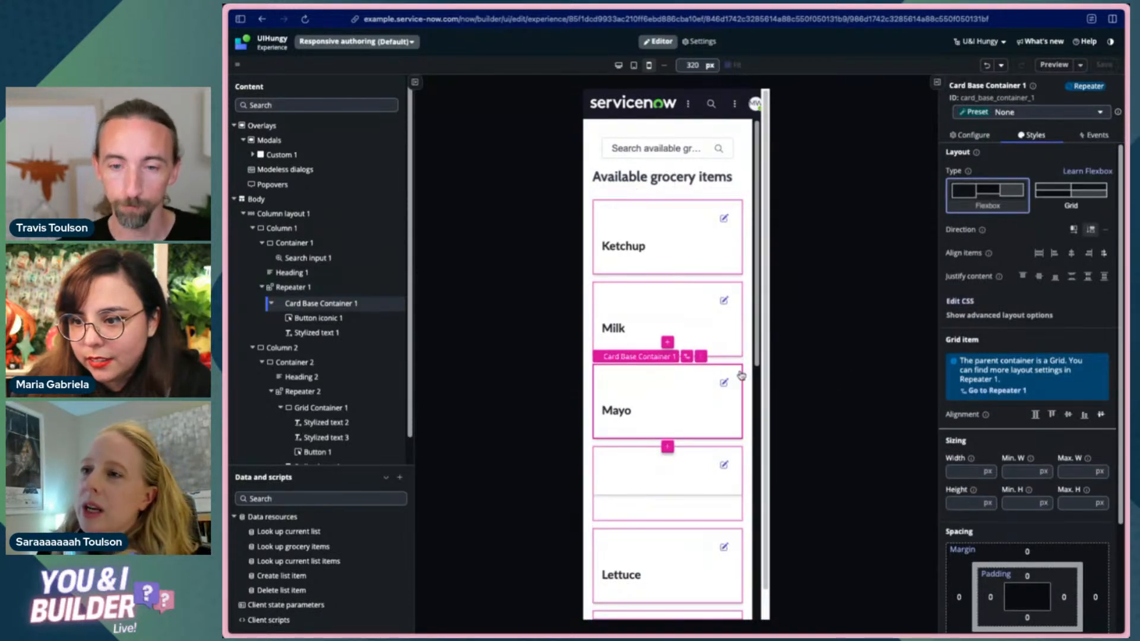
scroll(735, 380, down, 1)
scroll(731, 382, up, 1)
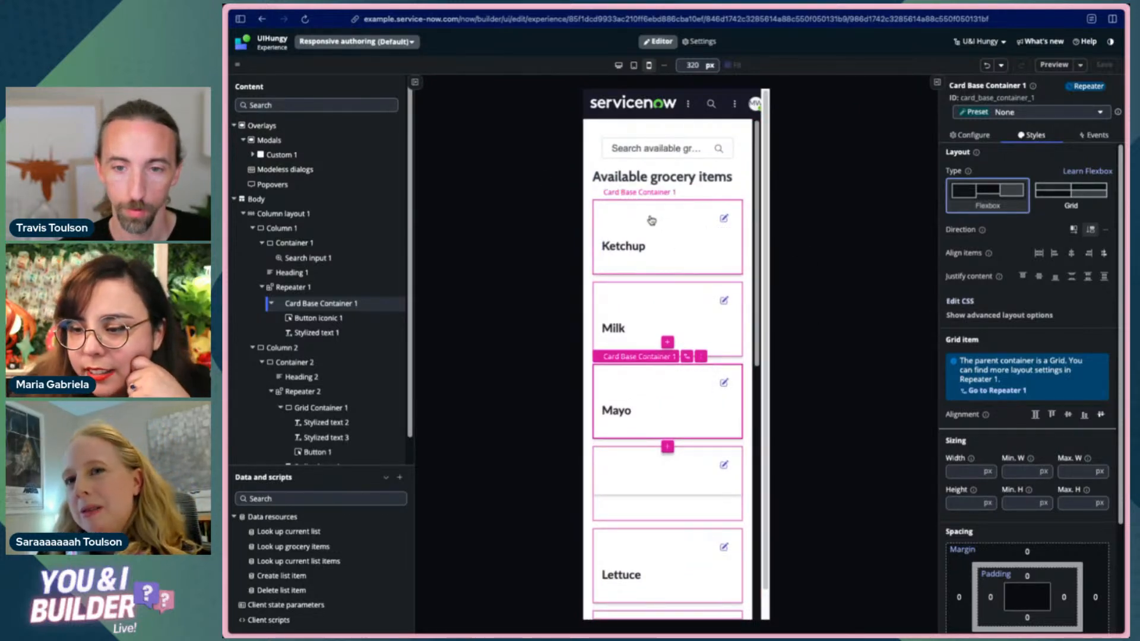
- Add a Primary 0 background color to Card Base Container 1 in the mobile form factor and save the page
click(684, 219)
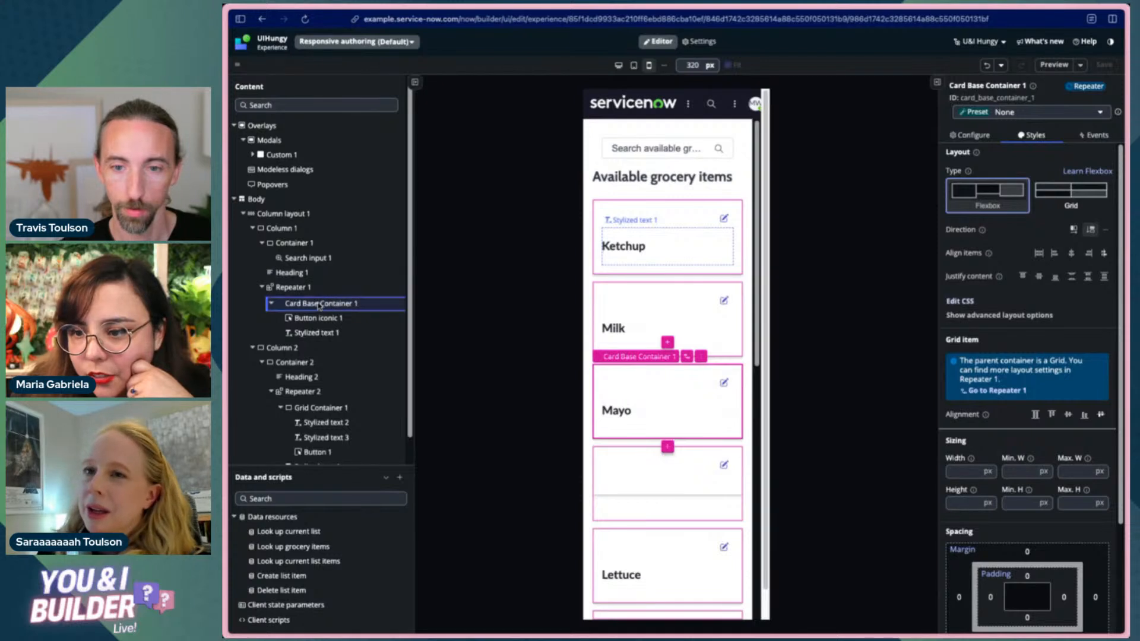
scroll(991, 396, down, 2)
scroll(990, 396, down, 1)
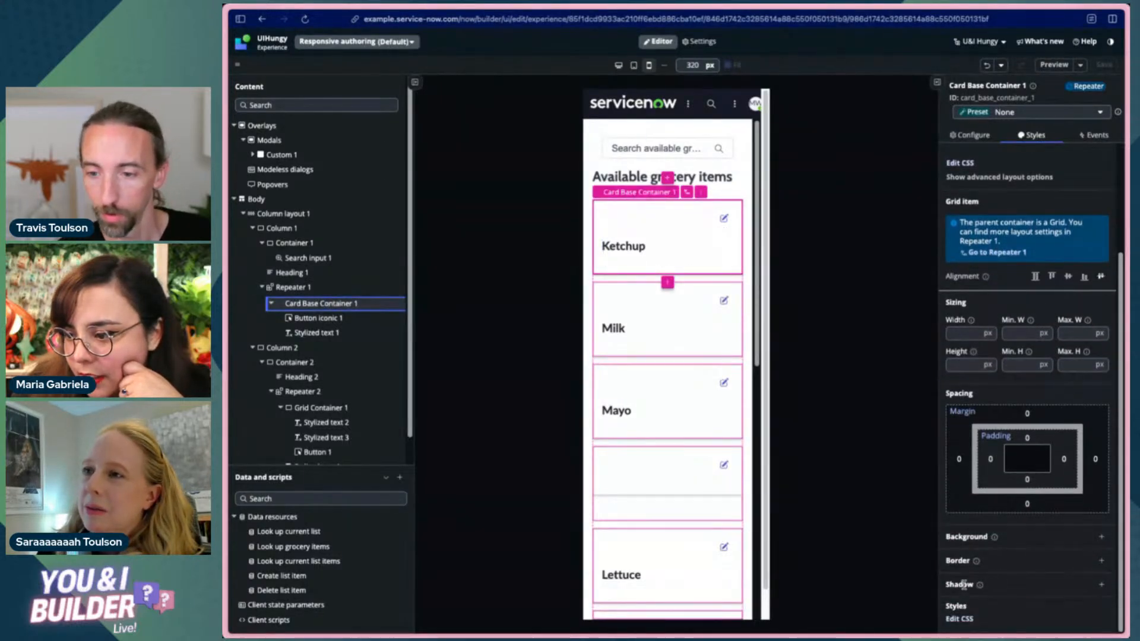
click(1102, 537)
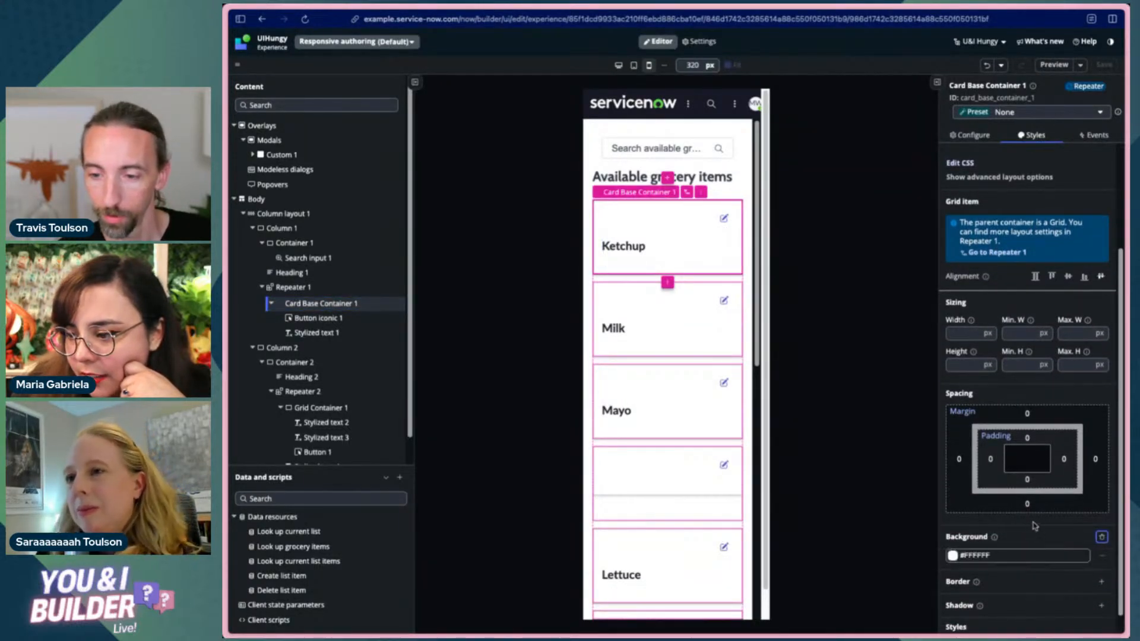
click(1010, 536)
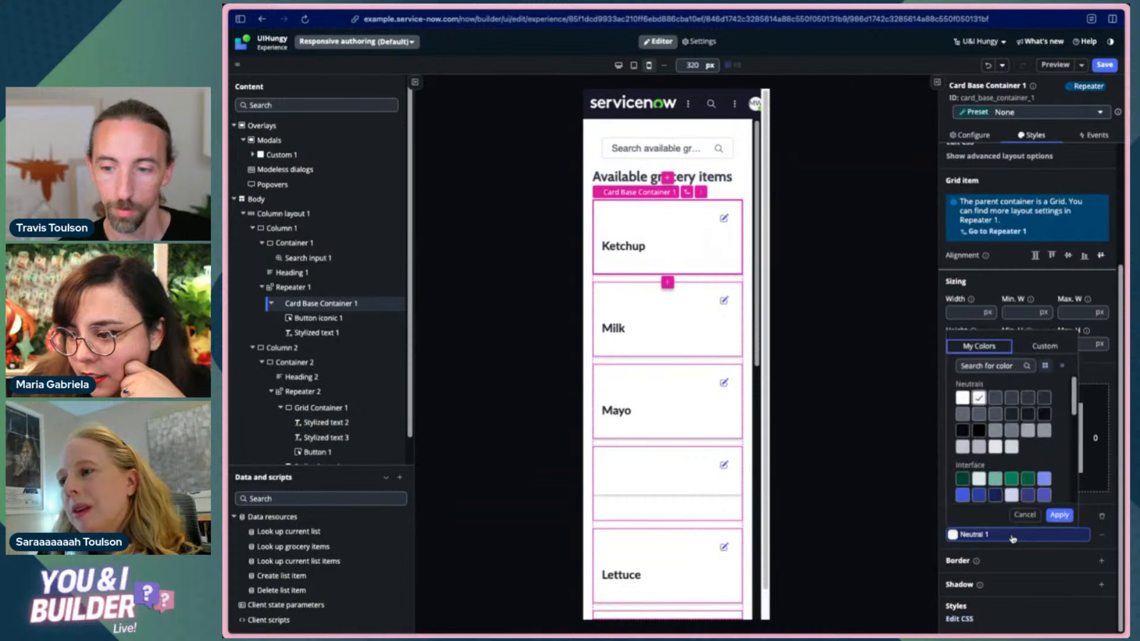
scroll(985, 479, down, 5)
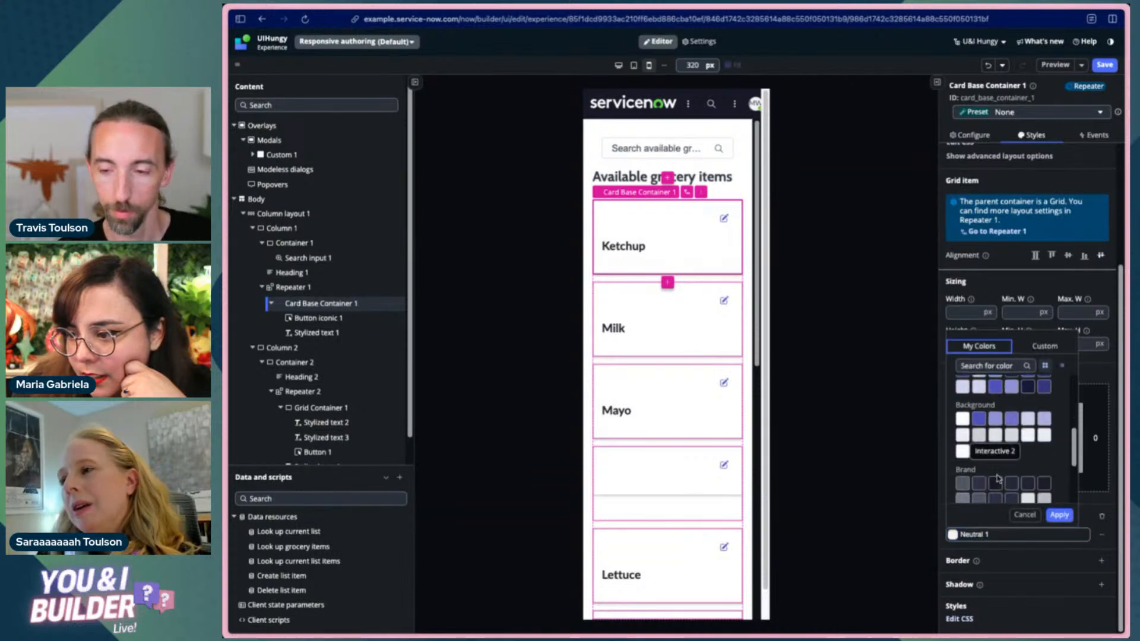
scroll(981, 471, up, 6)
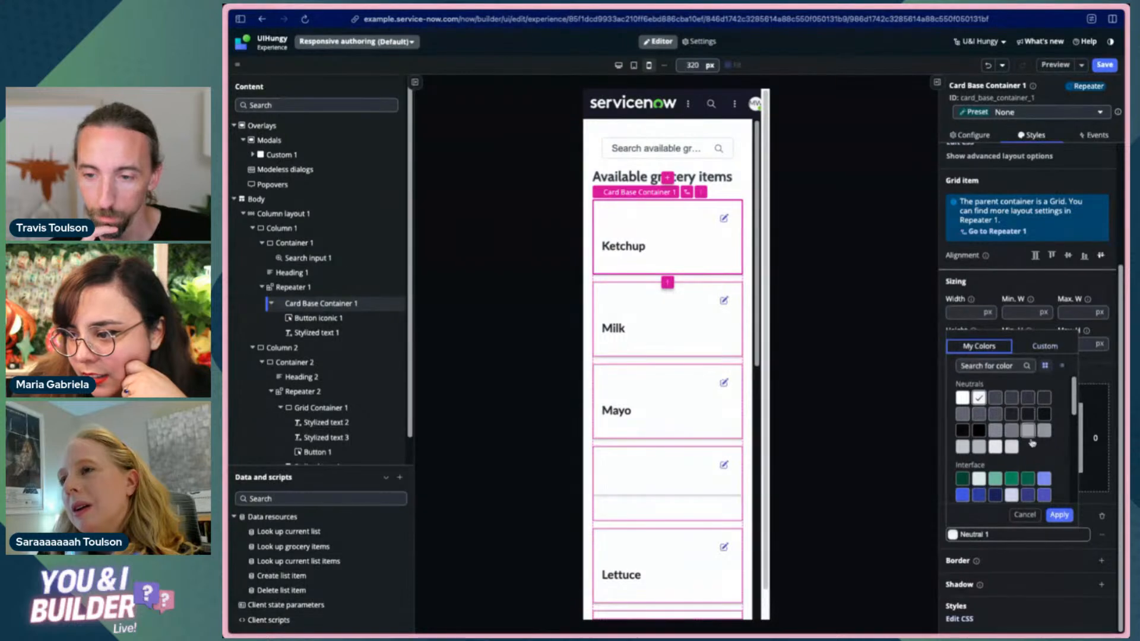
scroll(1013, 452, down, 2)
click(1012, 402)
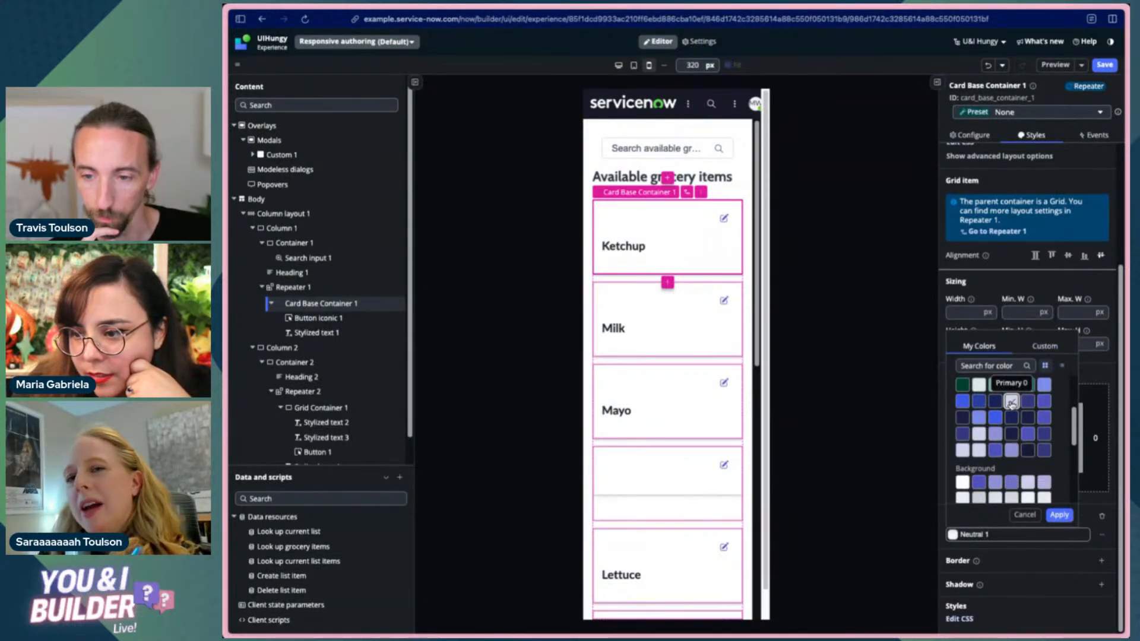
click(1060, 515)
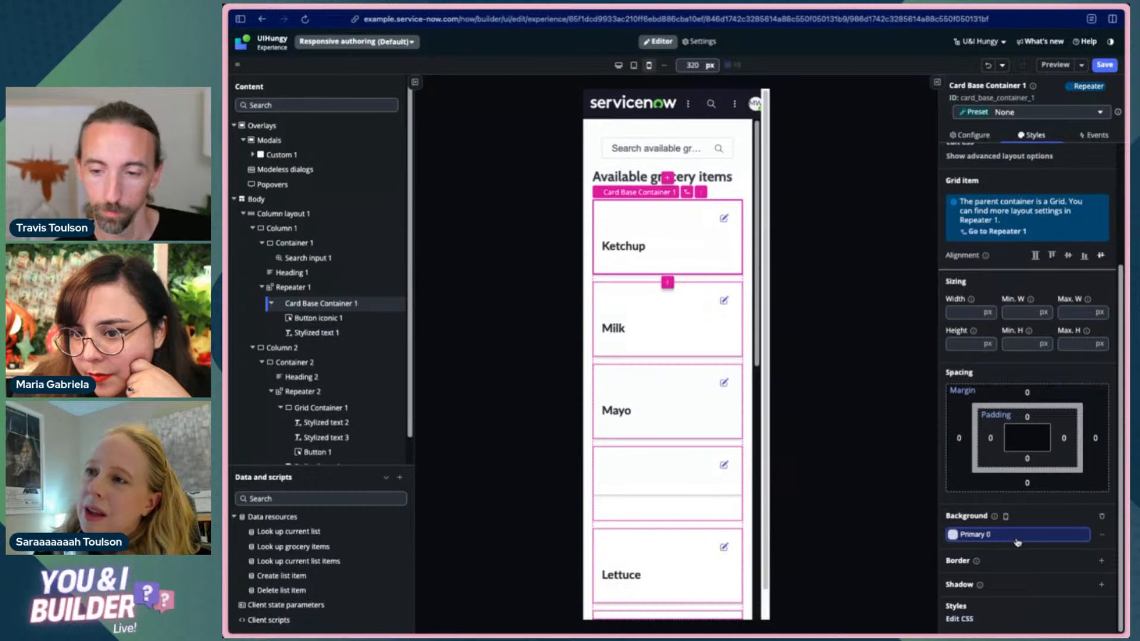
key(ctrl+s)
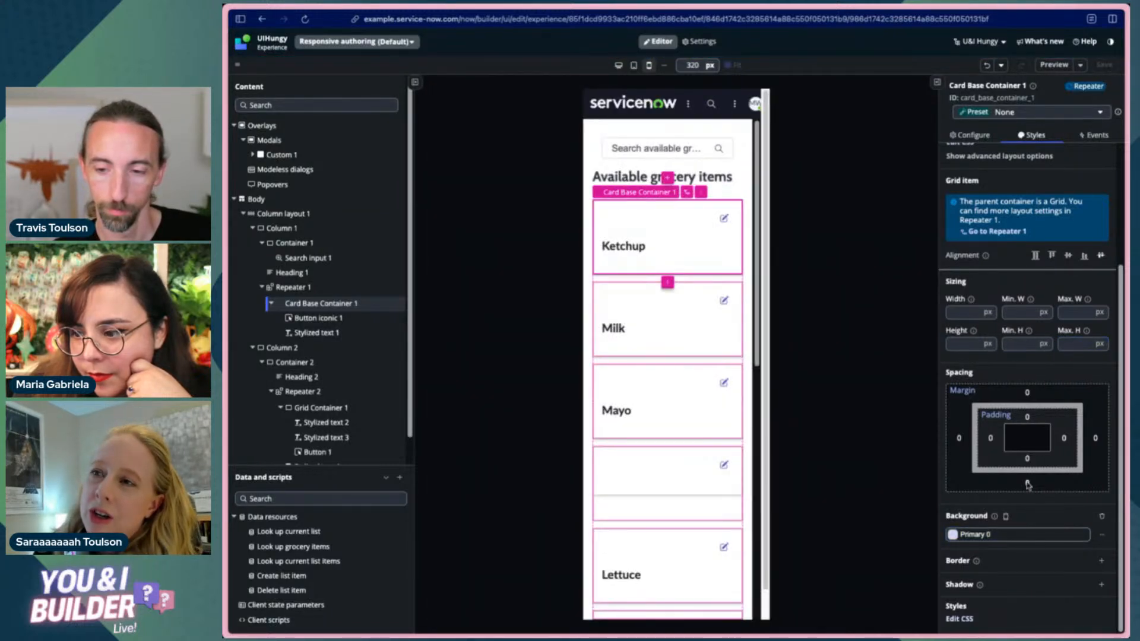
- Change the mobile background color of Card Base Container 1 to Focus 1
click(1022, 537)
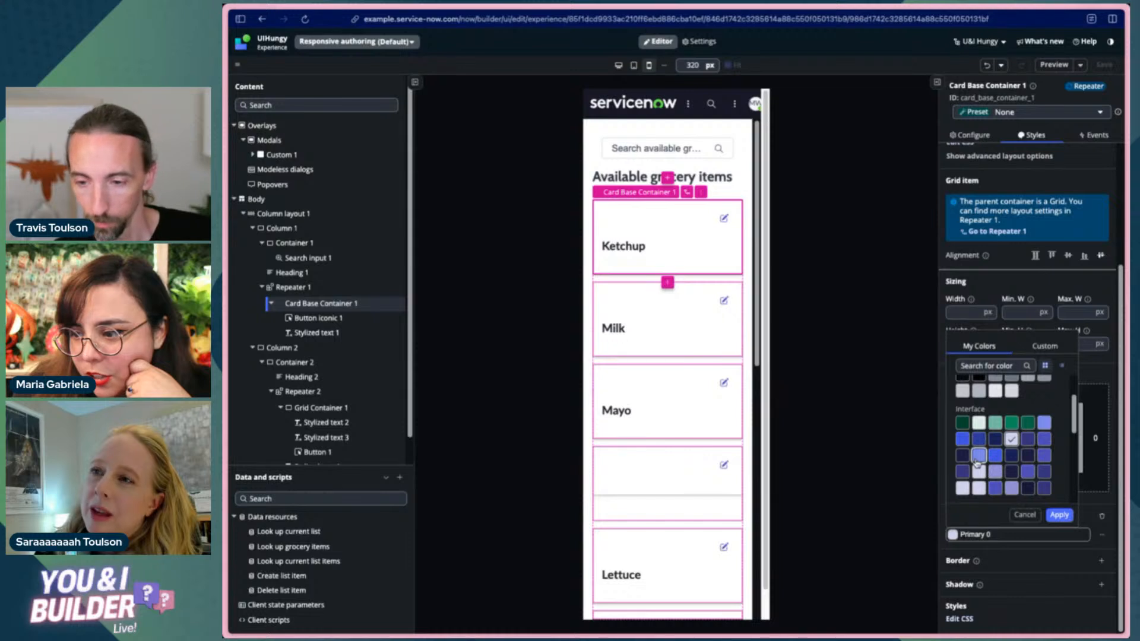
click(1038, 539)
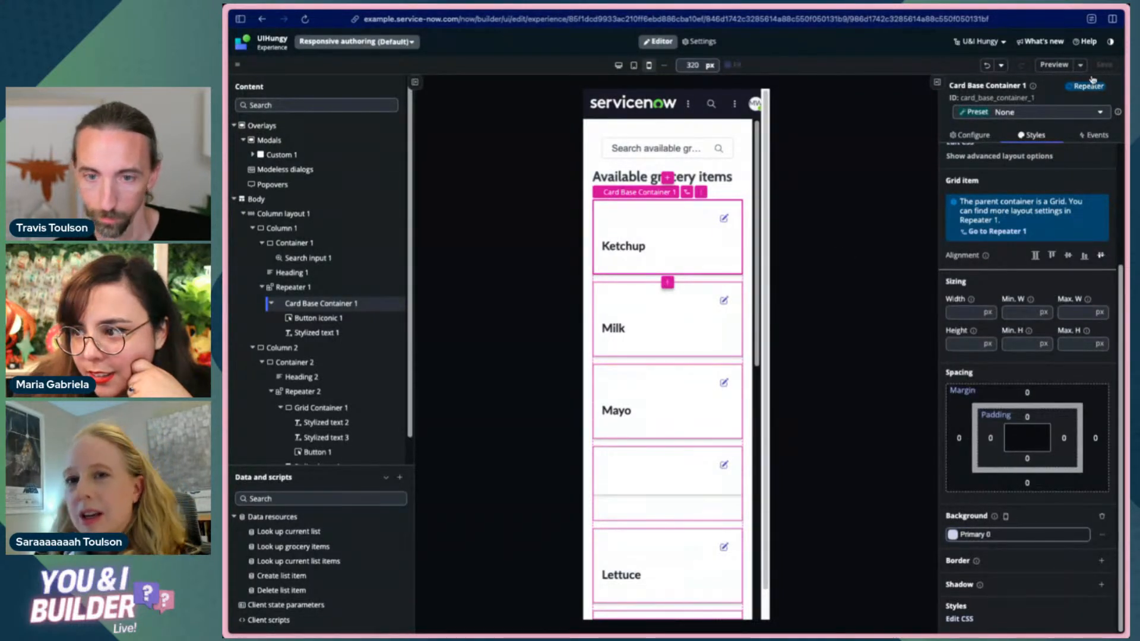
click(1060, 537)
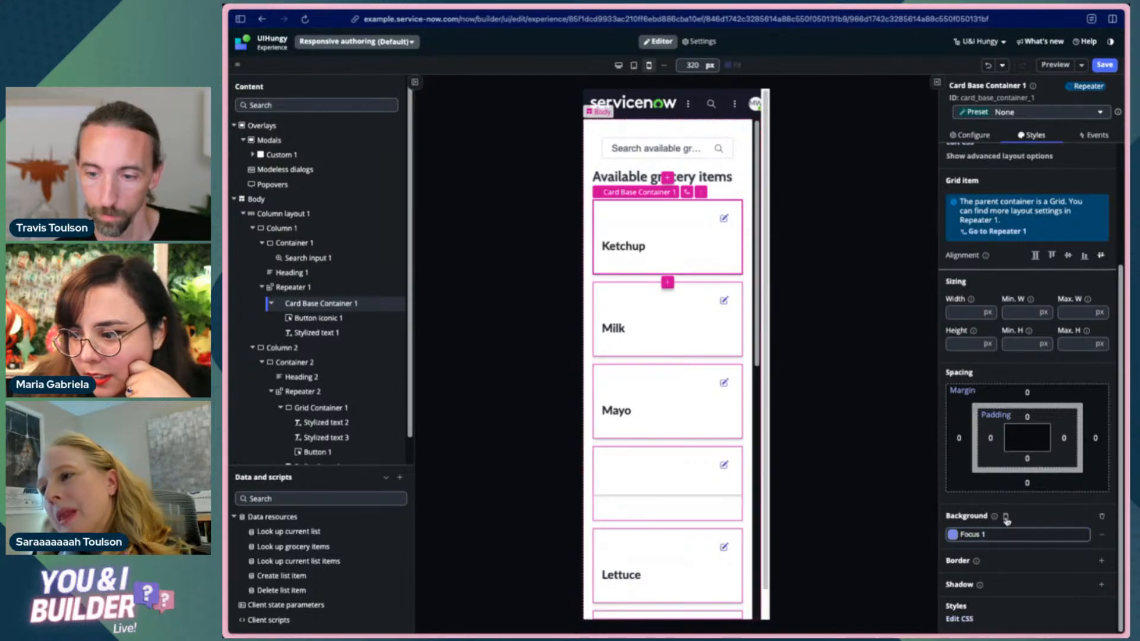
mouse_move(1007, 519)
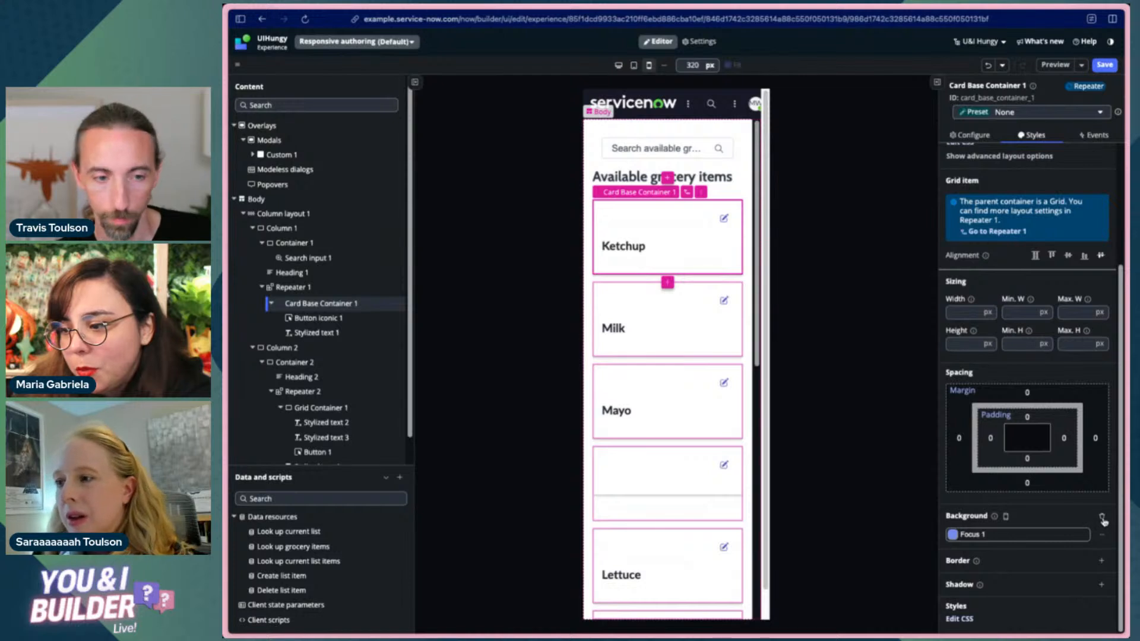
- Set the mobile background color of Card Base Container 1 to Interactive 1
click(1031, 537)
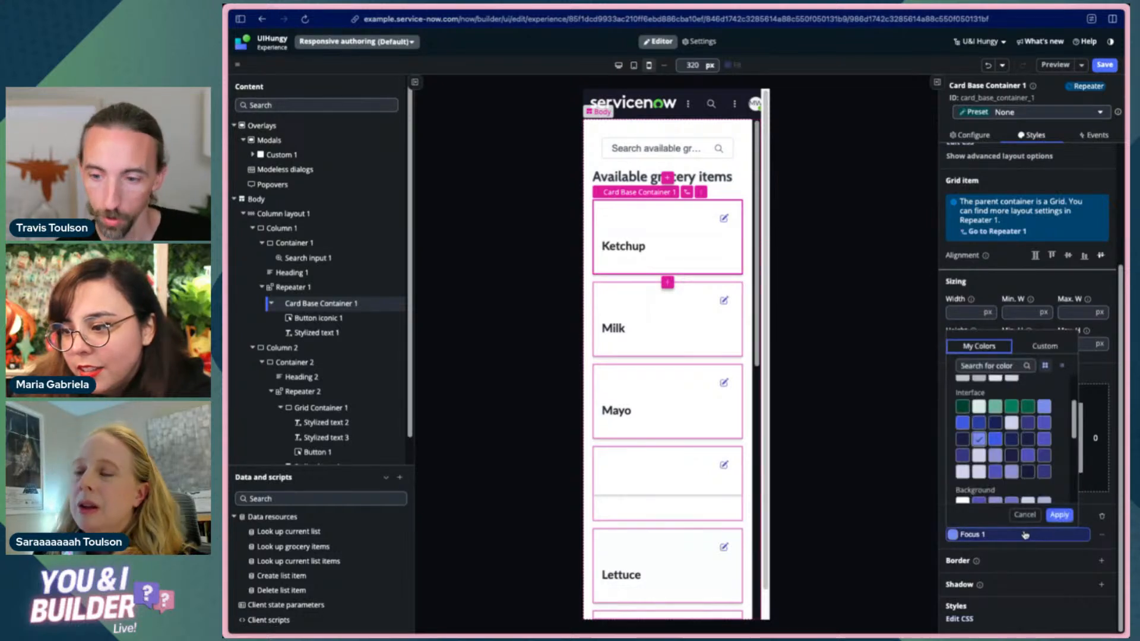
click(980, 456)
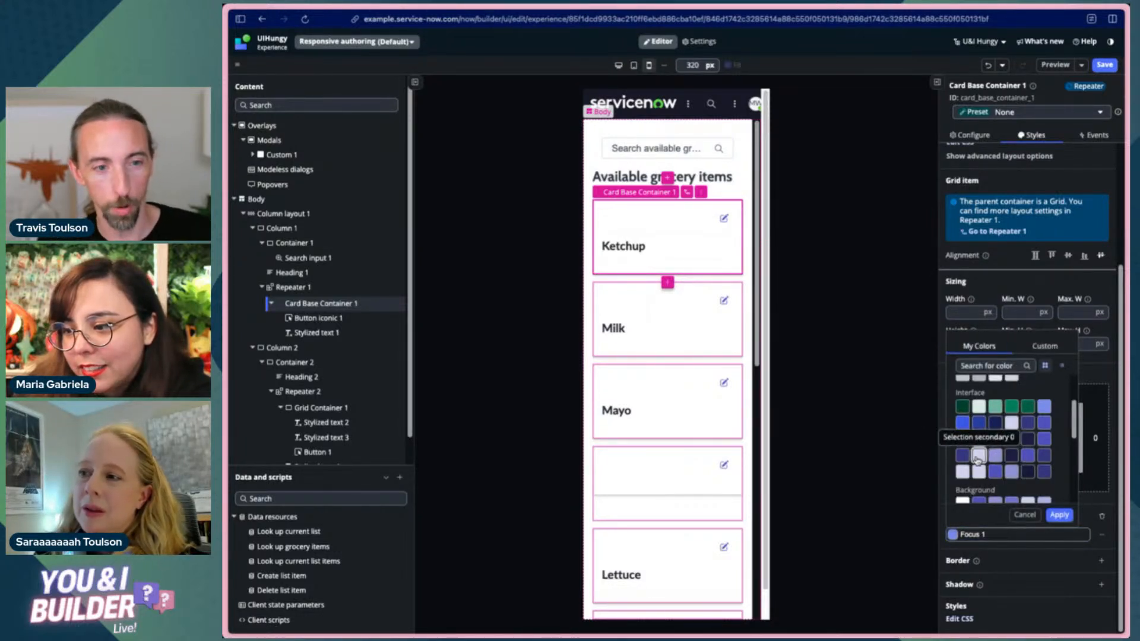
click(1011, 472)
click(1059, 515)
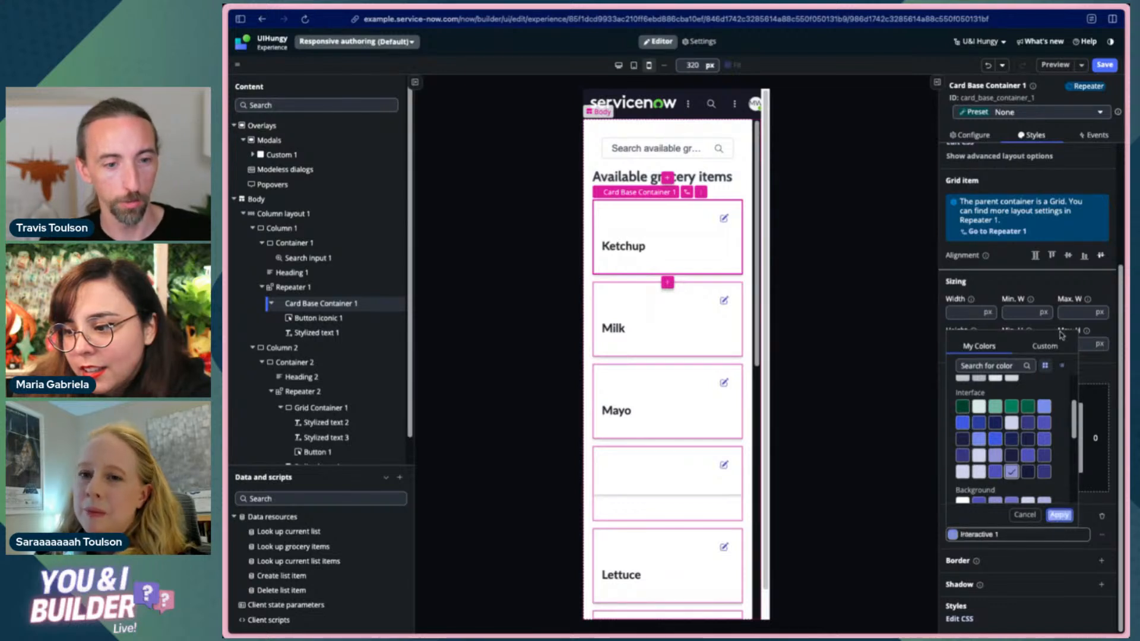
- Reselect Card Base Container 1, check the background in its style settings, and save the page
click(321, 335)
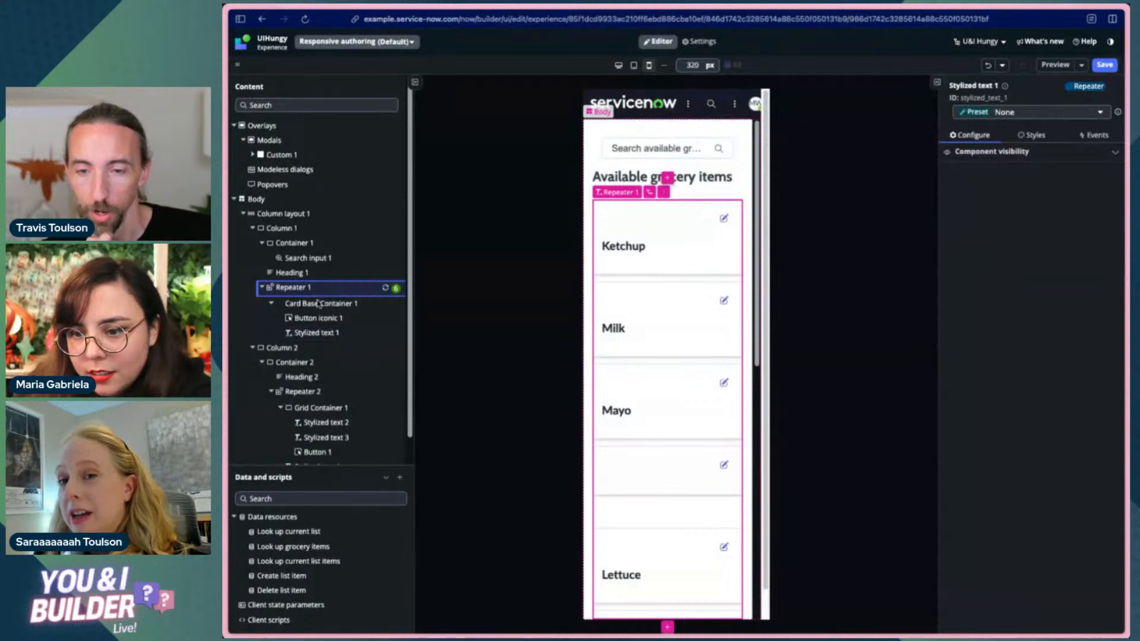
click(319, 304)
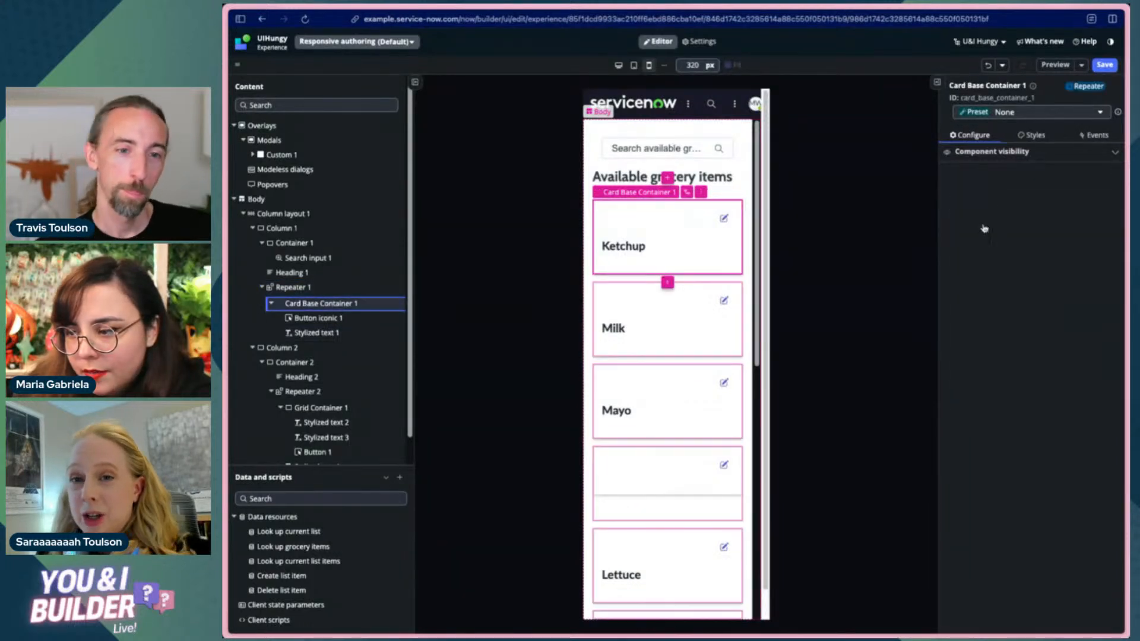
click(1032, 135)
scroll(1007, 415, down, 3)
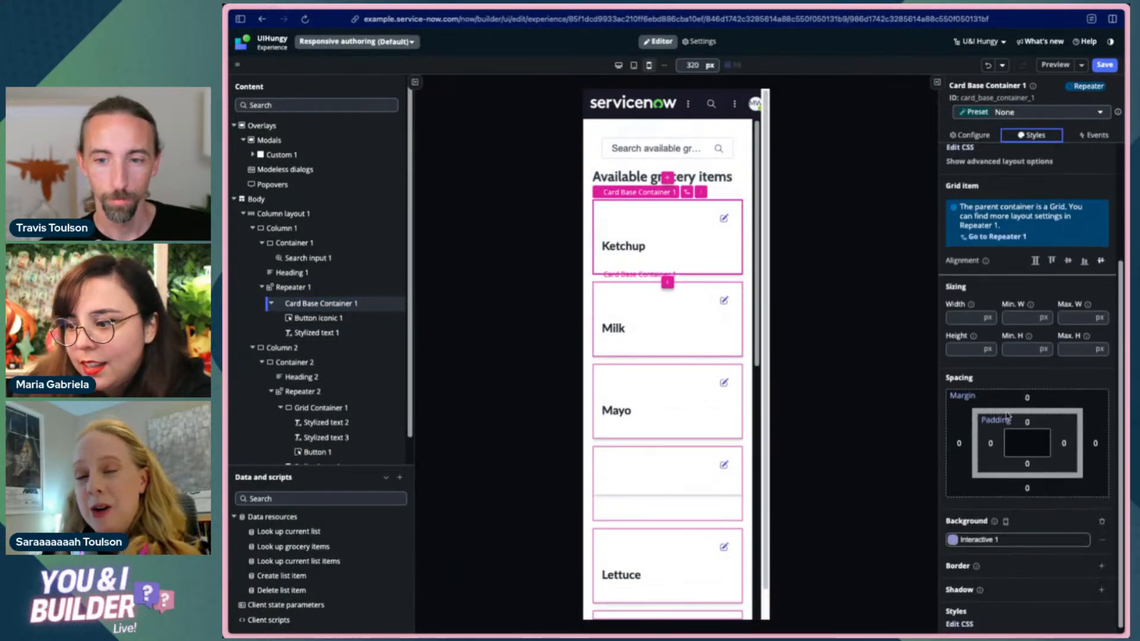
scroll(1008, 416, down, 1)
click(1104, 64)
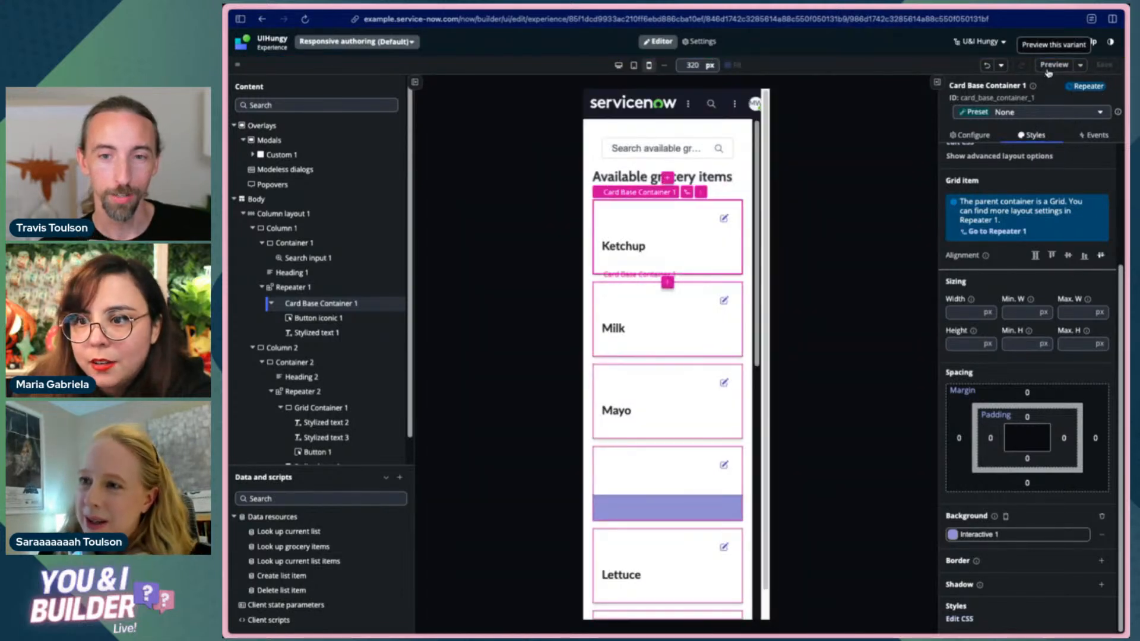
- Preview the page variant at mobile width, look through the grocery cards and their background, and close the preview
click(1047, 69)
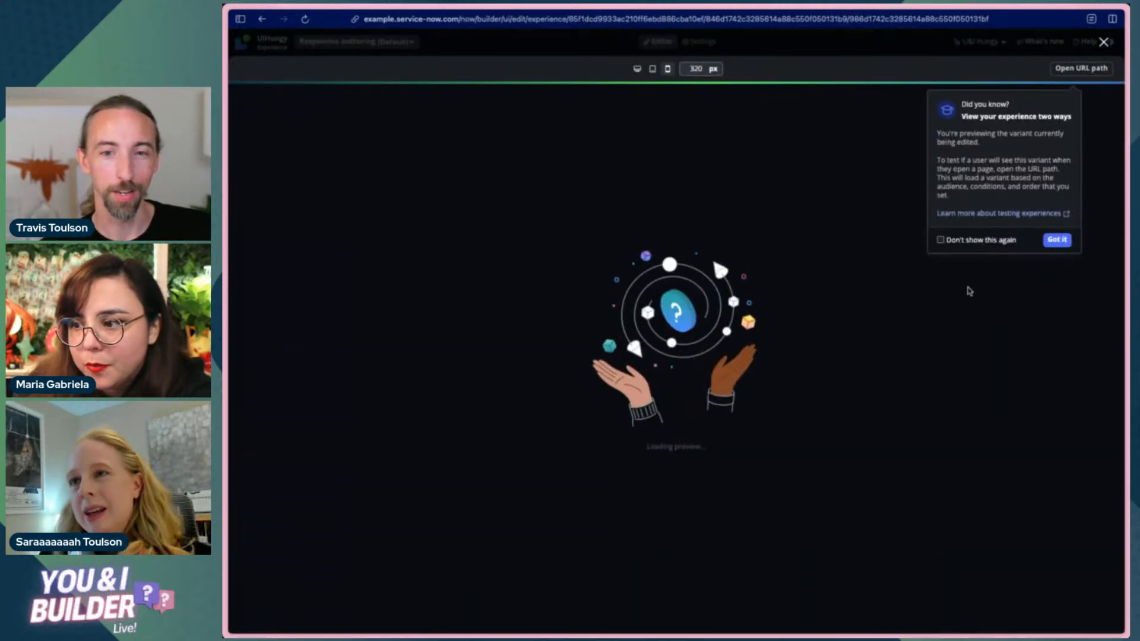
click(1051, 241)
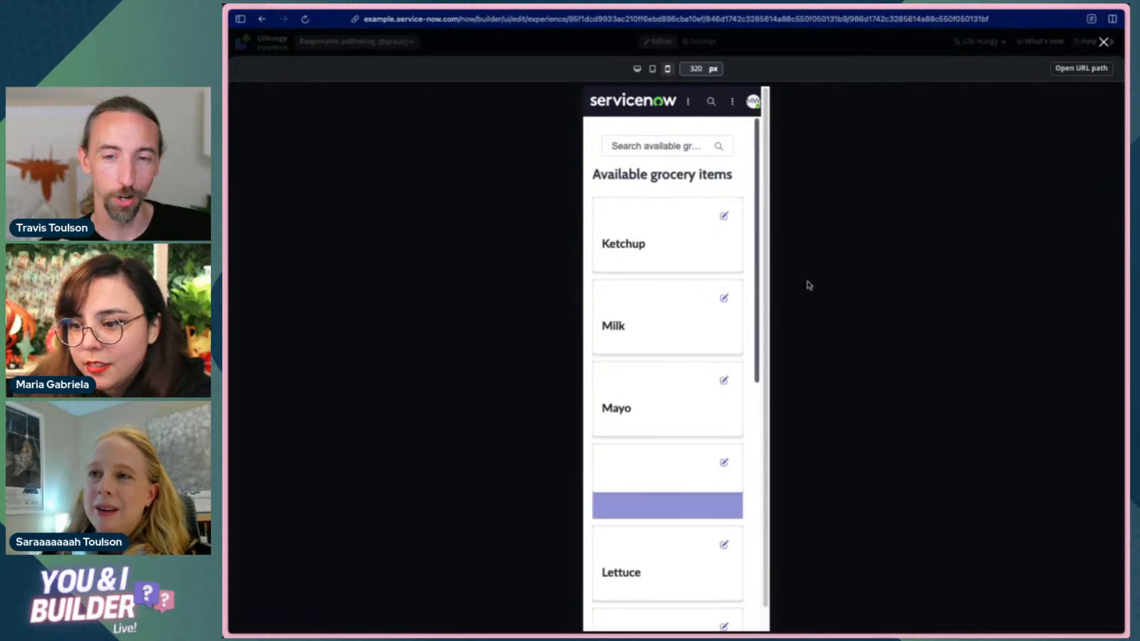
scroll(687, 377, down, 3)
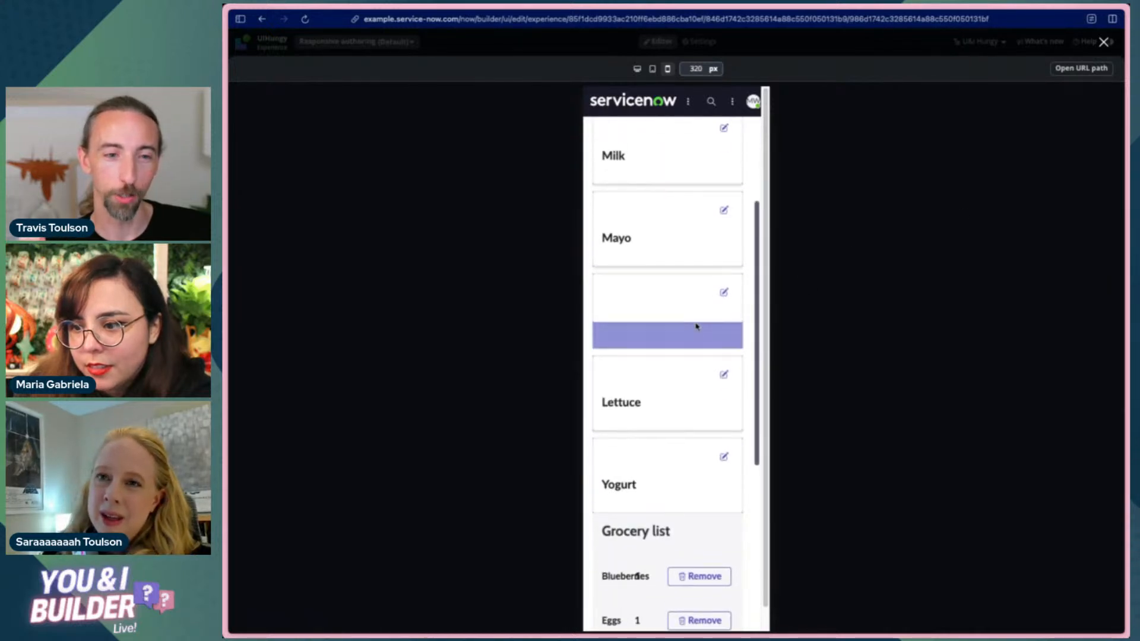
drag(757, 280, 758, 189)
click(1101, 41)
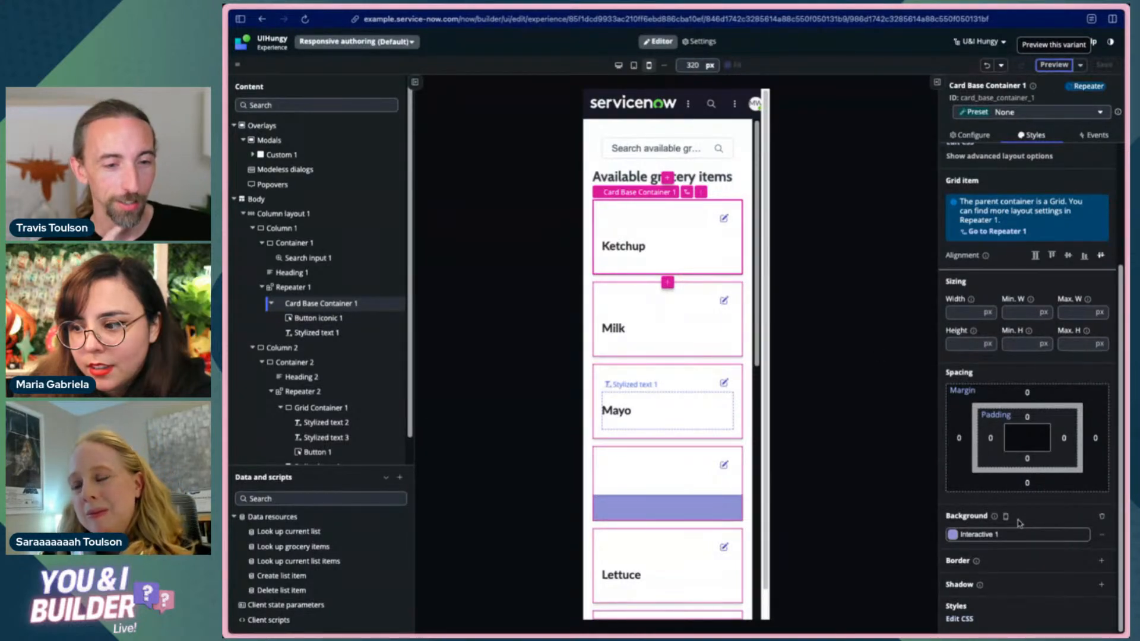
- In the desktop form factor, check which form factors the background of Card Base Container 1 applies to and set it to Focus 1
mouse_move(1005, 518)
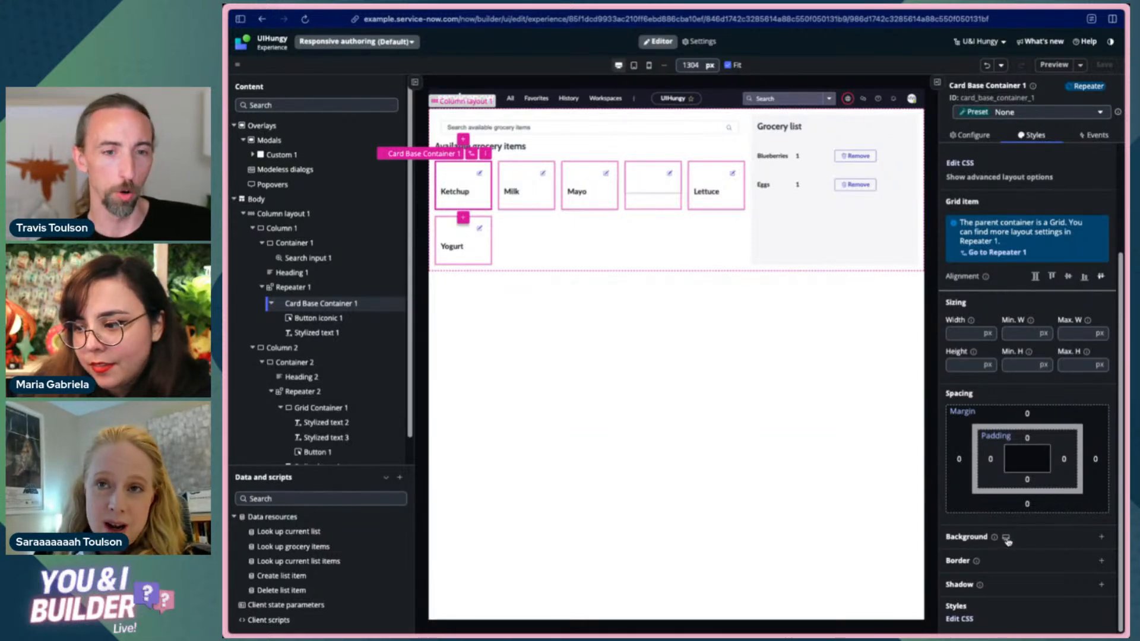
mouse_move(1006, 540)
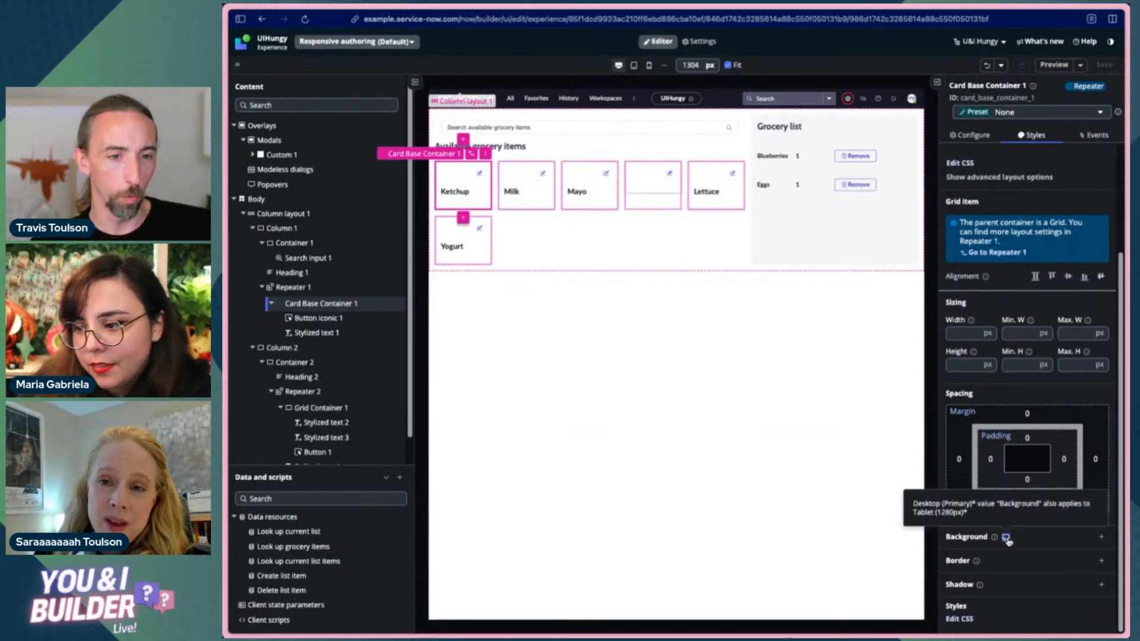
click(1101, 539)
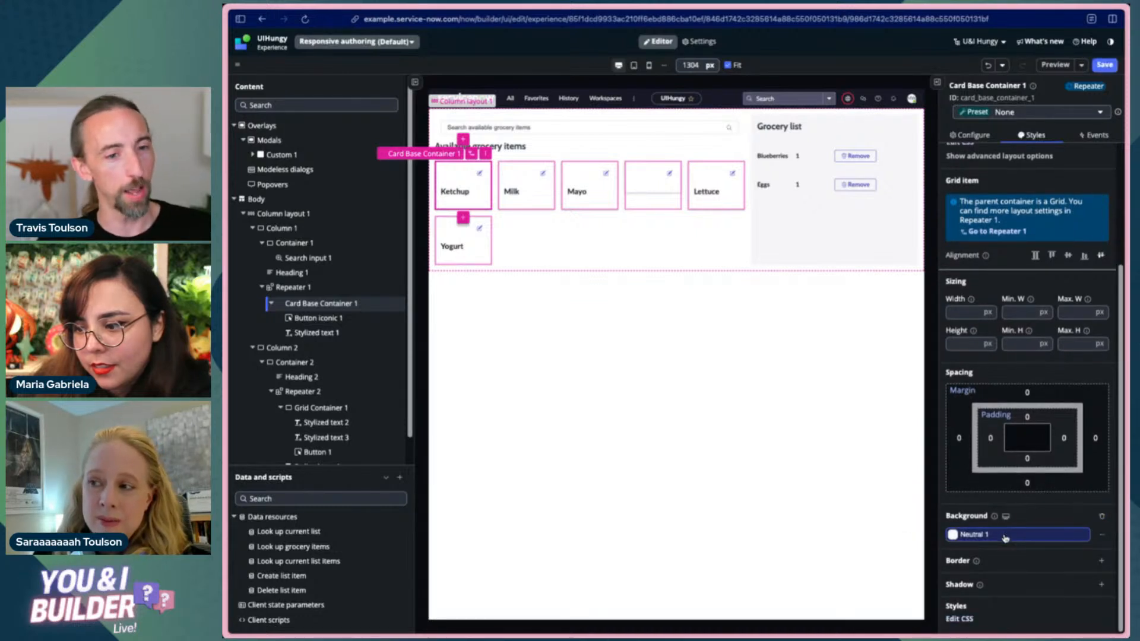
click(1006, 539)
scroll(983, 487, down, 3)
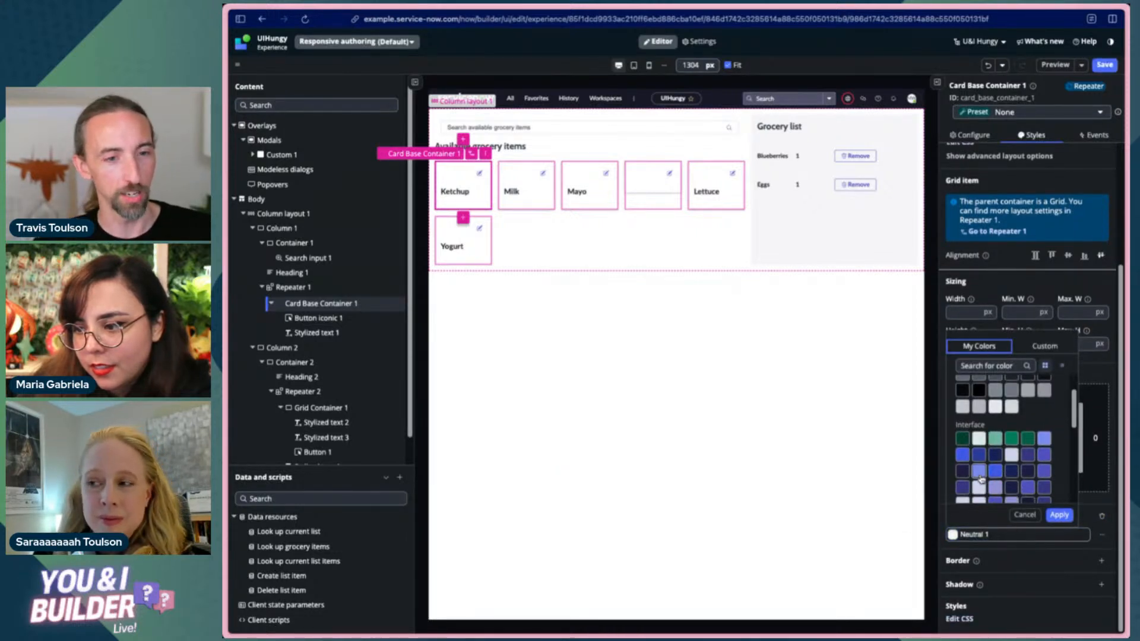
click(980, 475)
click(1059, 515)
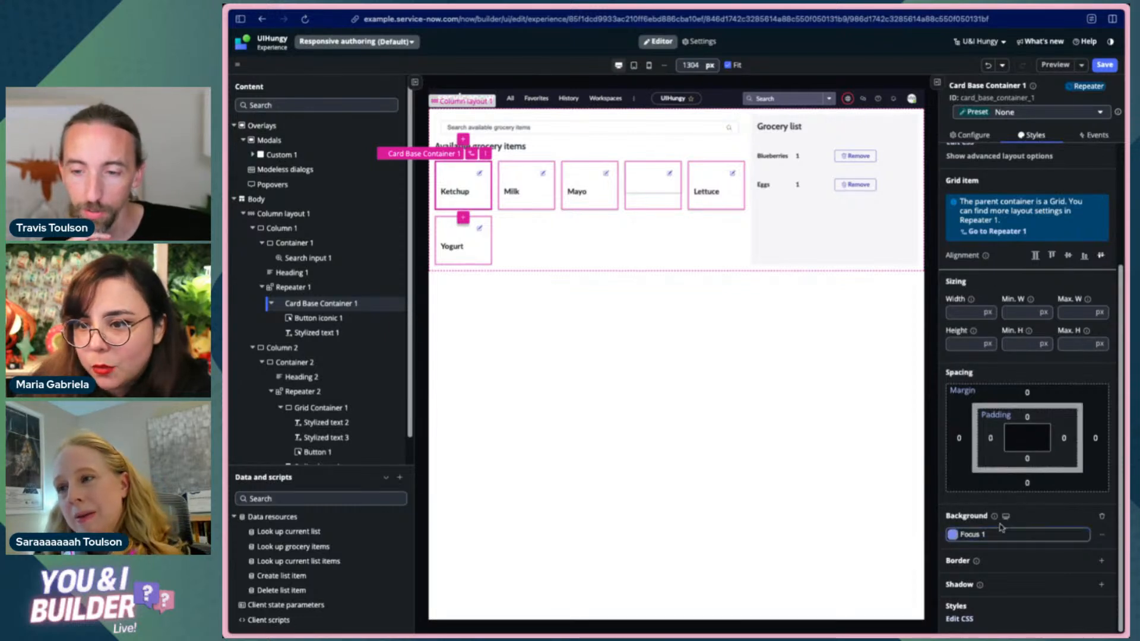
- Give Stylized text 1 in Repeater 1 a Selection primary 1 background in the mobile form factor and save the page
click(349, 334)
click(323, 304)
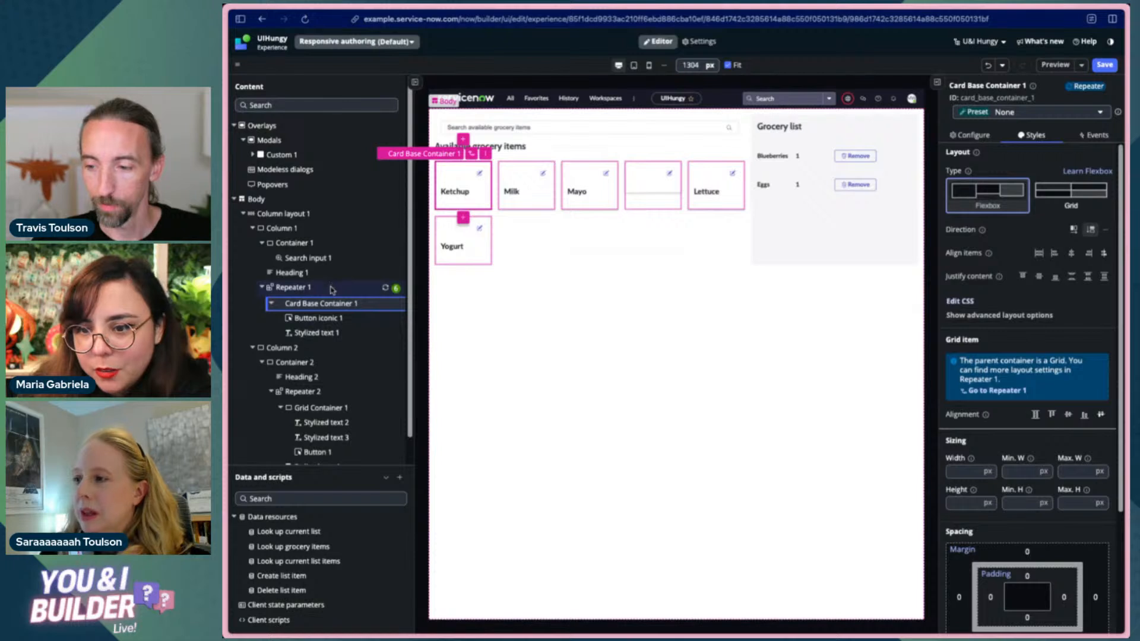
click(348, 336)
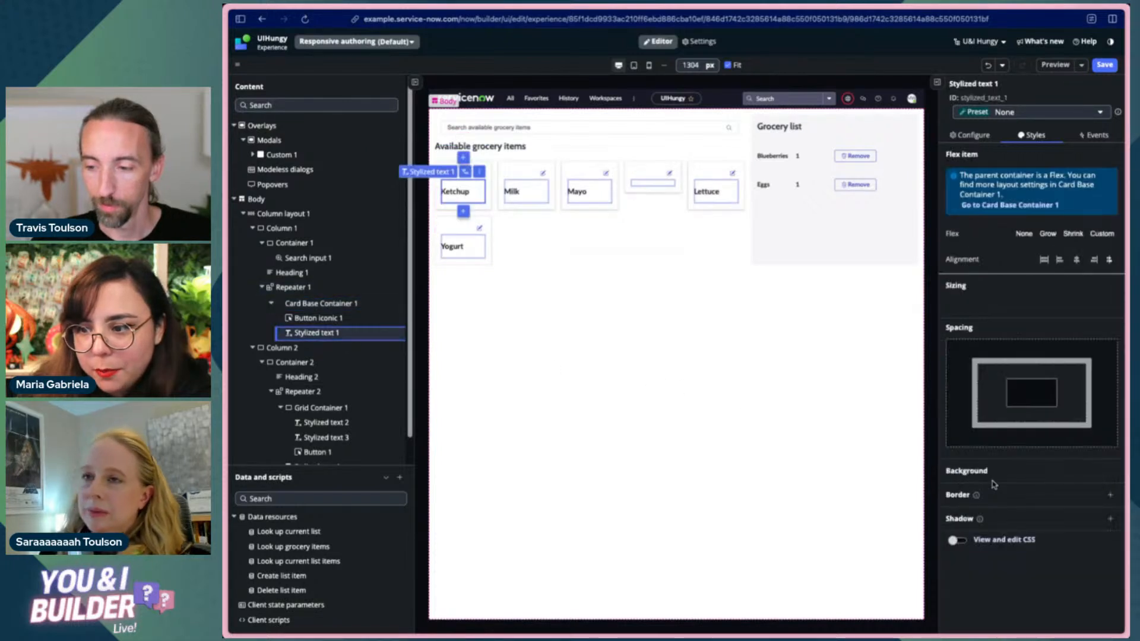
click(1031, 135)
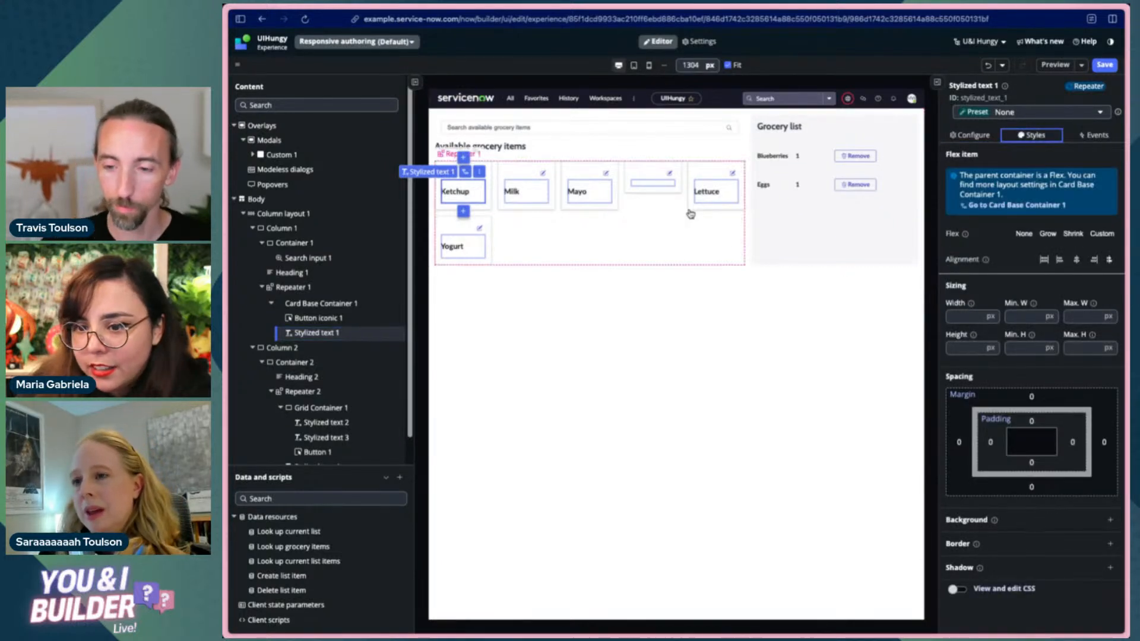
click(646, 68)
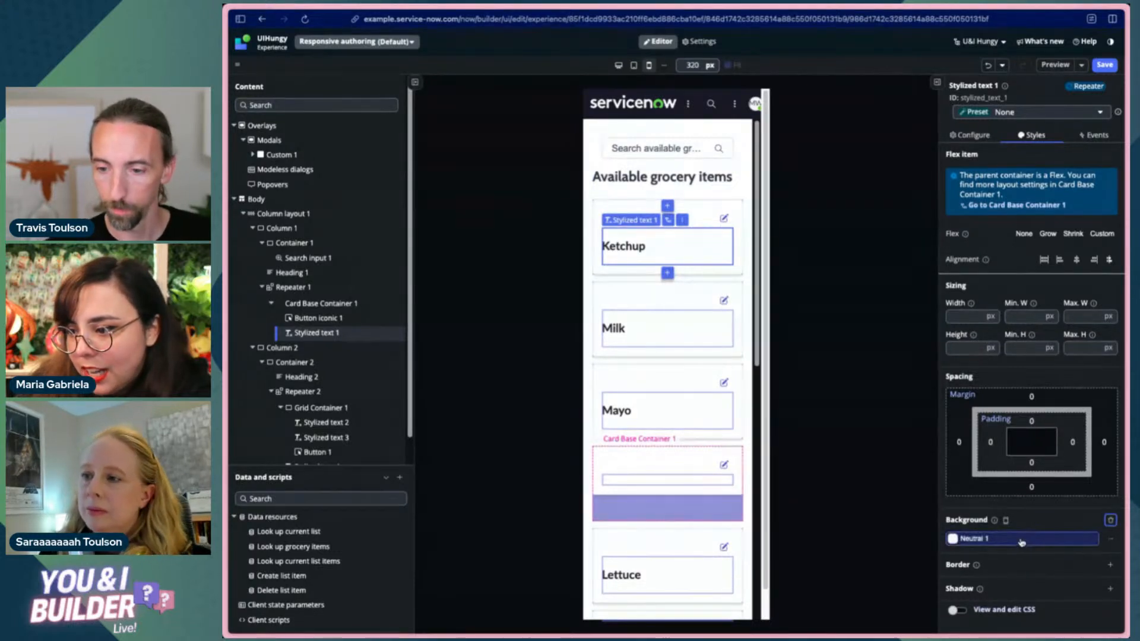
click(1022, 539)
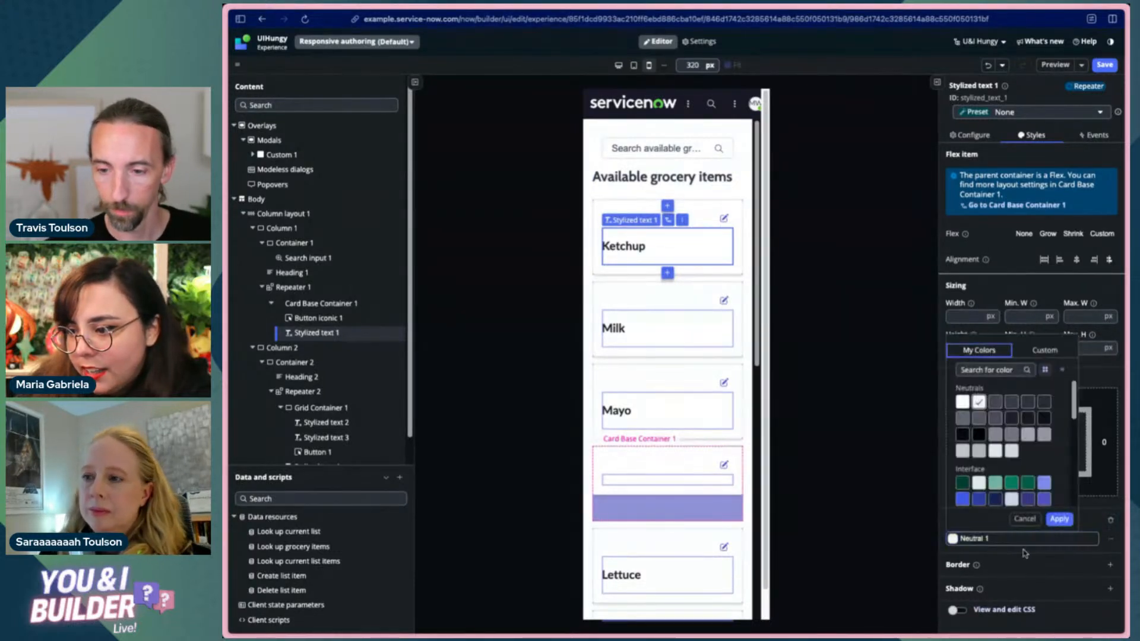
click(996, 483)
click(1059, 520)
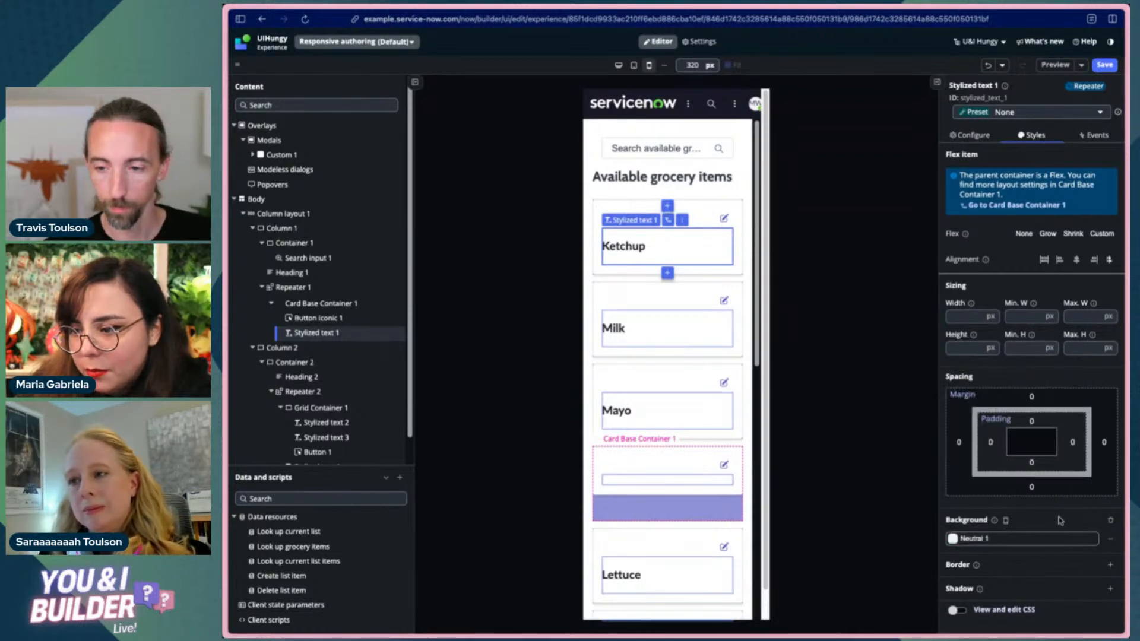
click(1105, 64)
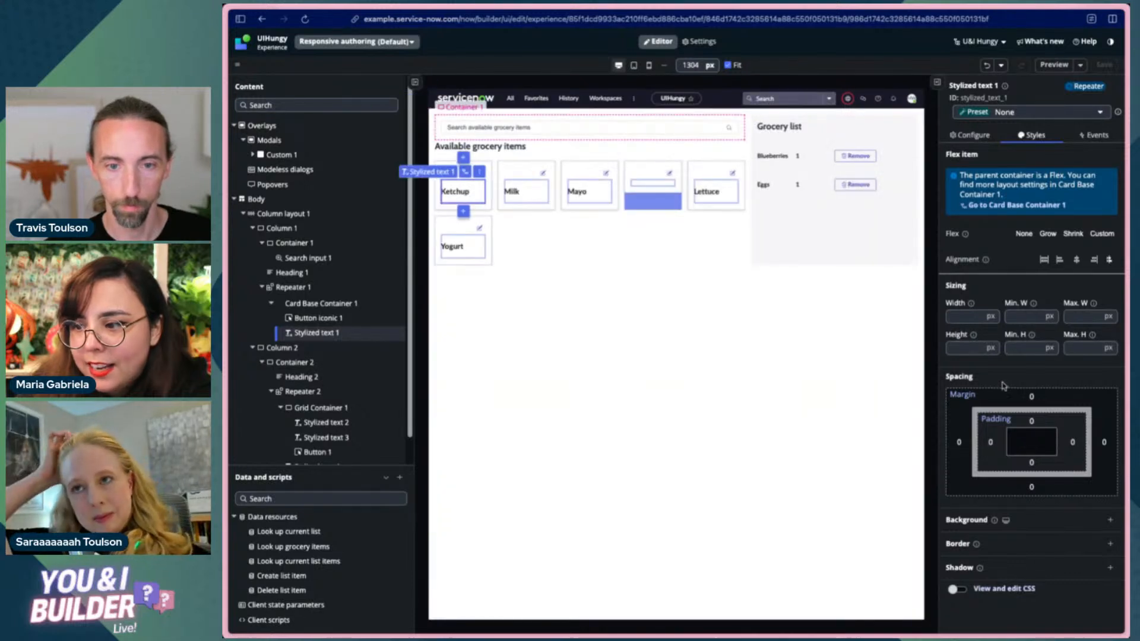
- Add a Selection primary 1 background to Stylized text 1 in the desktop form factor and save the page
click(1004, 542)
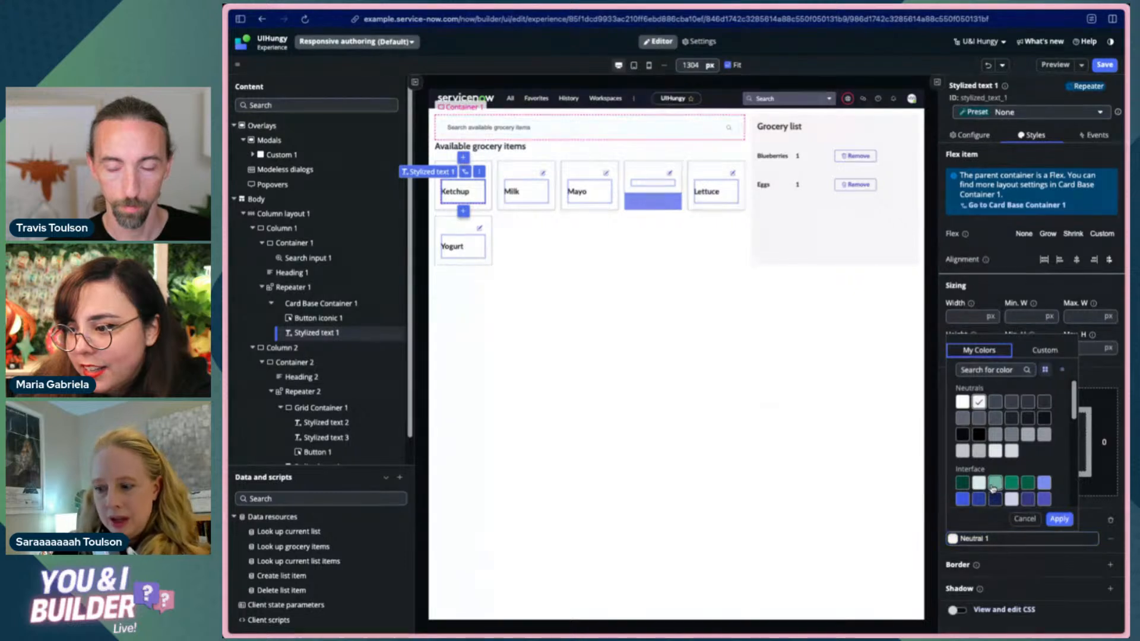
click(1060, 519)
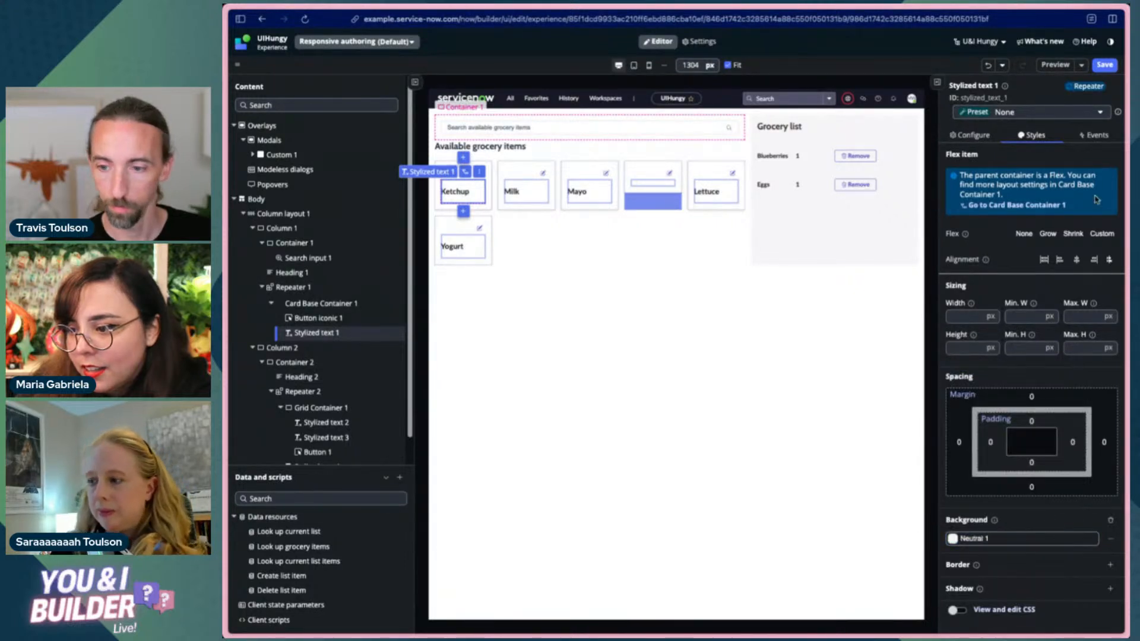
click(1105, 64)
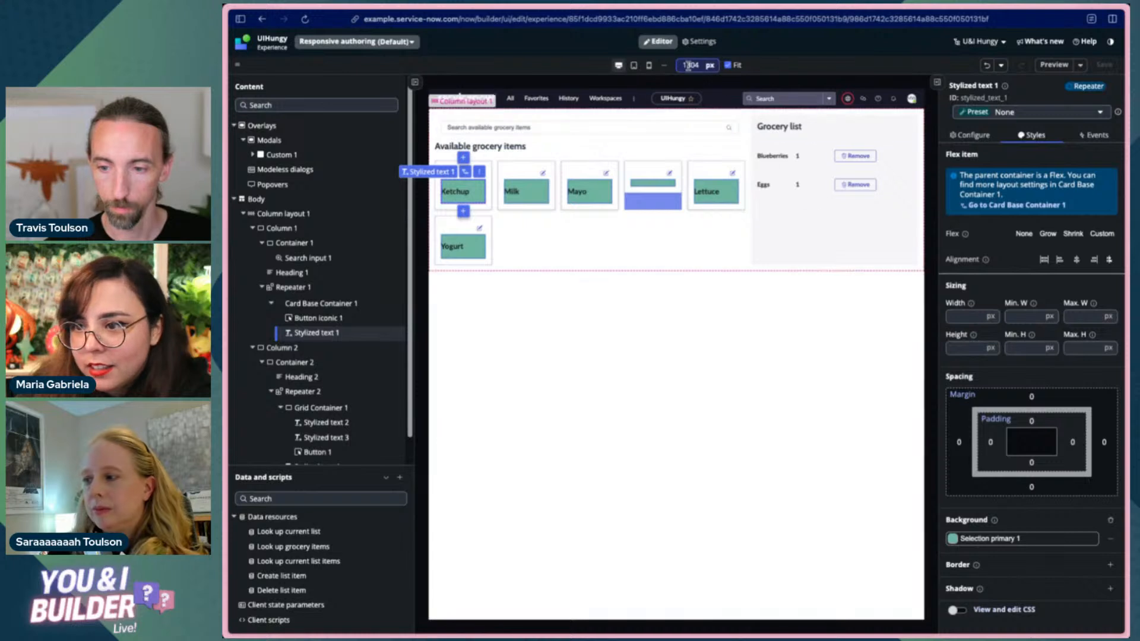
- Compare the background of Stylized text 1 in the mobile, tablet and desktop form factors
click(648, 66)
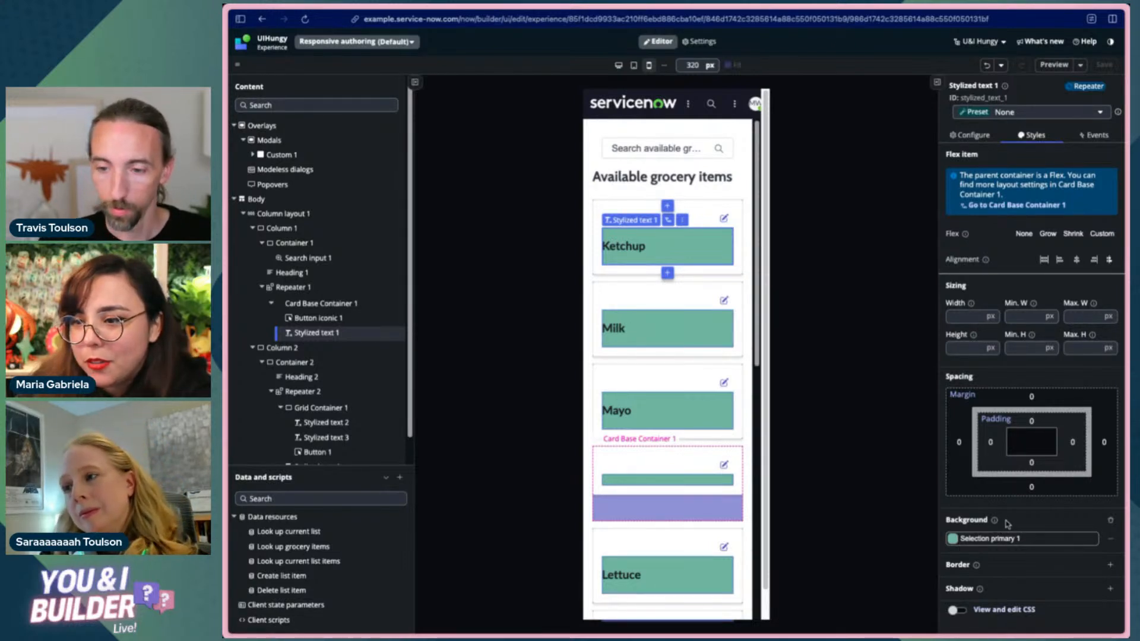
click(634, 68)
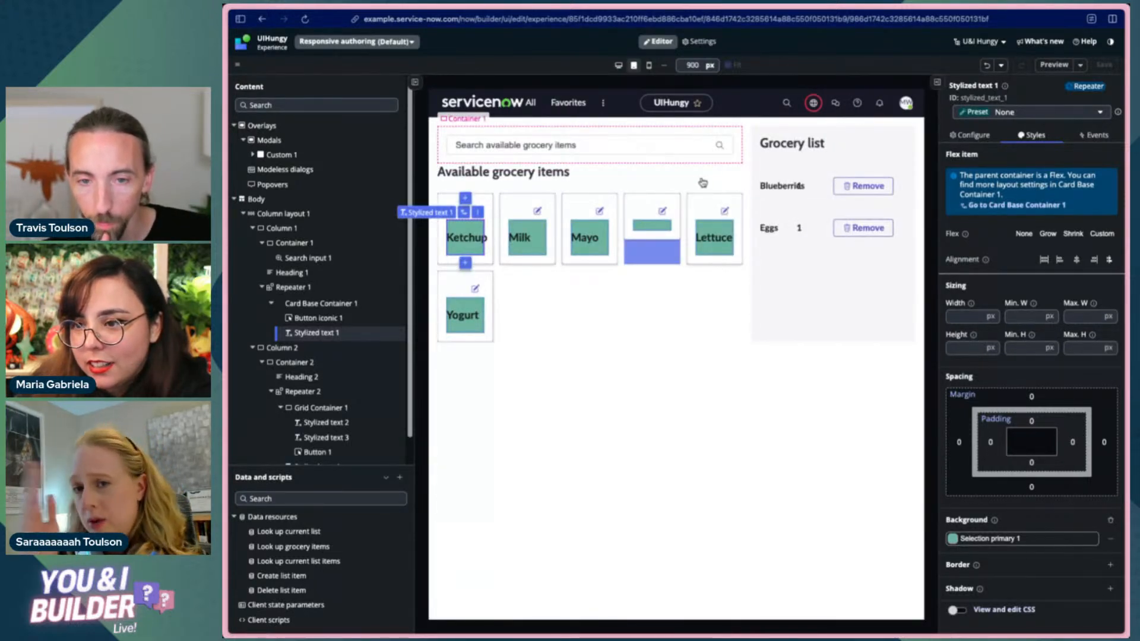
click(624, 64)
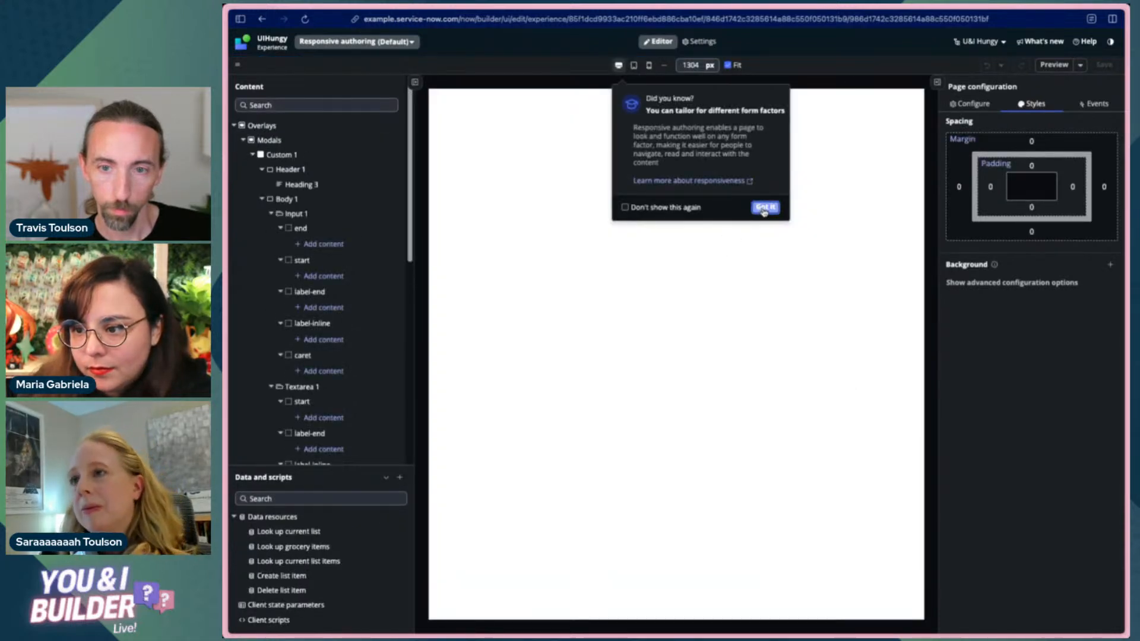
- On the reloaded page, reselect Stylized text 1 and check its background style in the desktop and mobile form factors
click(764, 208)
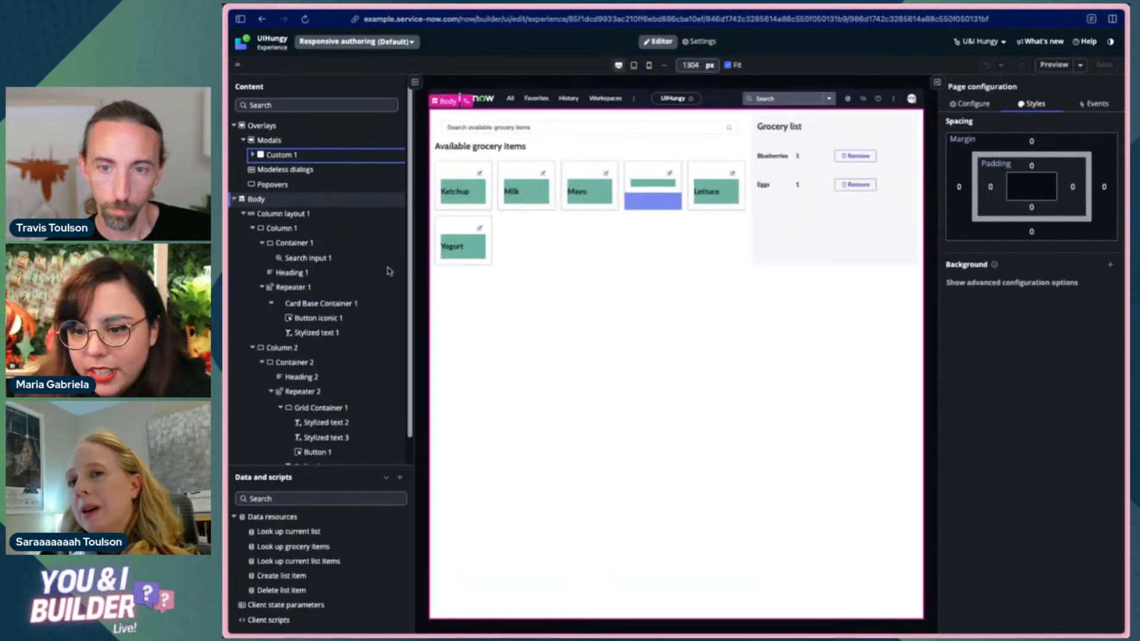
scroll(369, 265, down, 2)
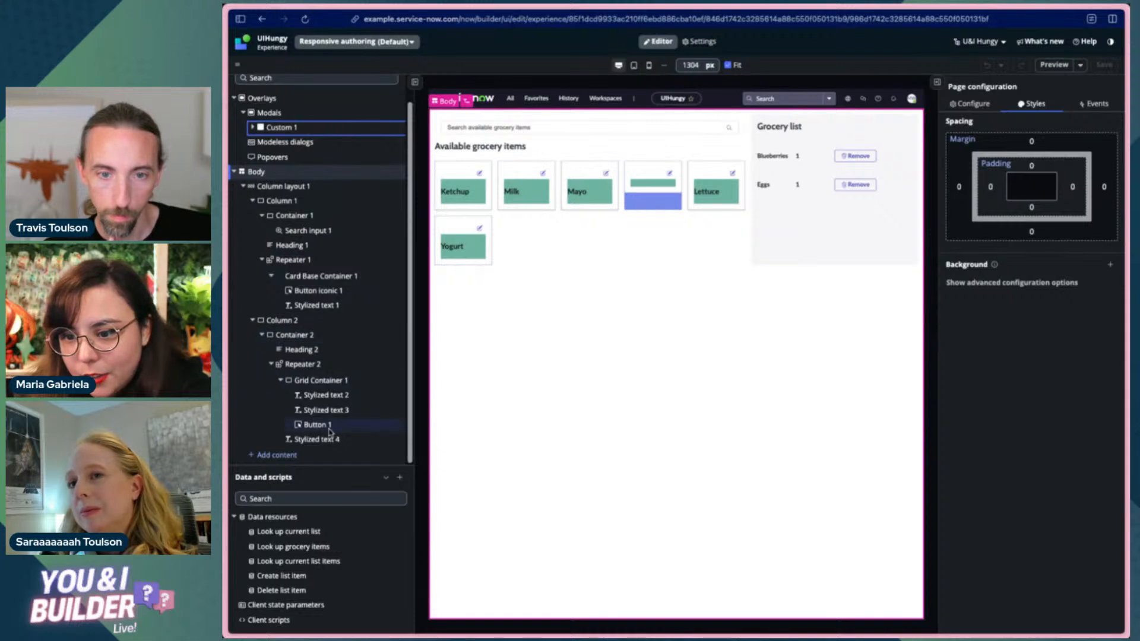
click(326, 367)
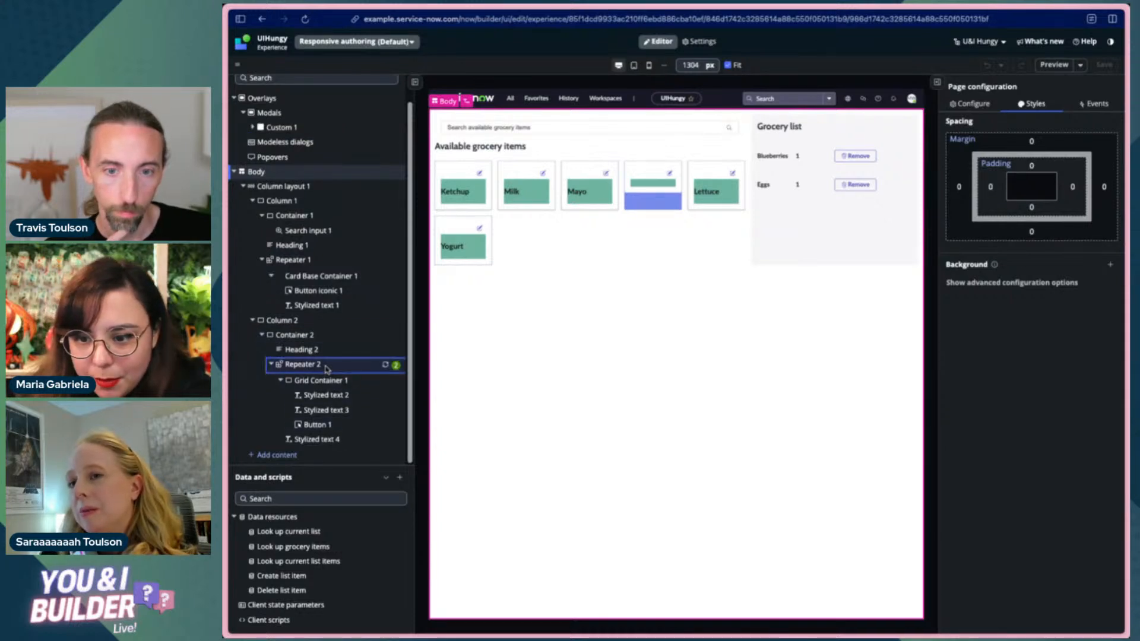
click(447, 232)
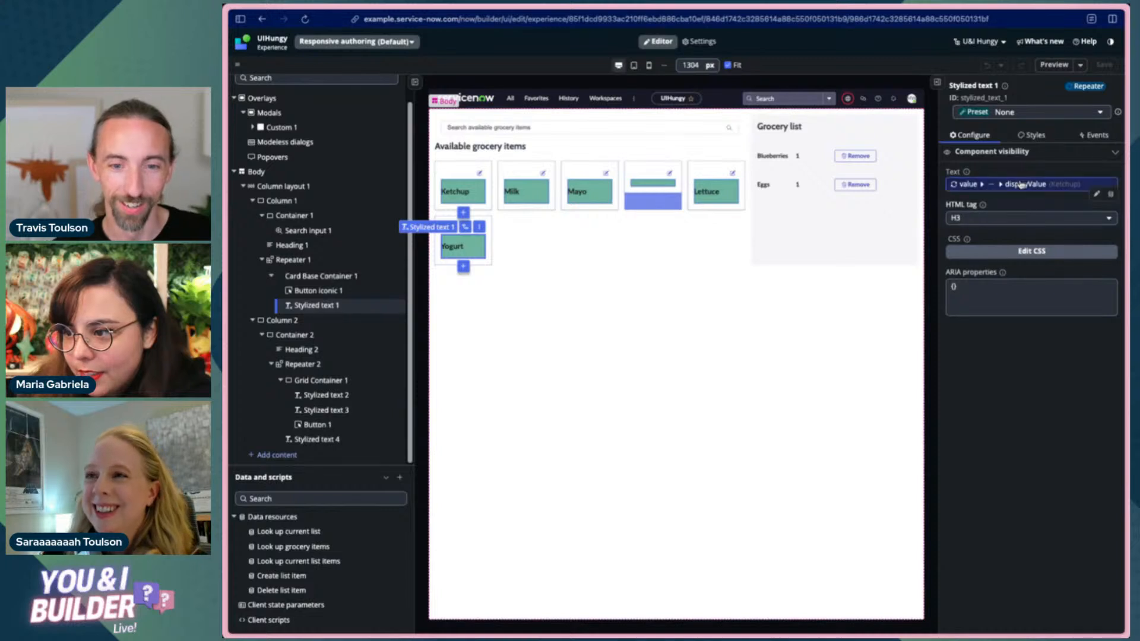
click(1032, 135)
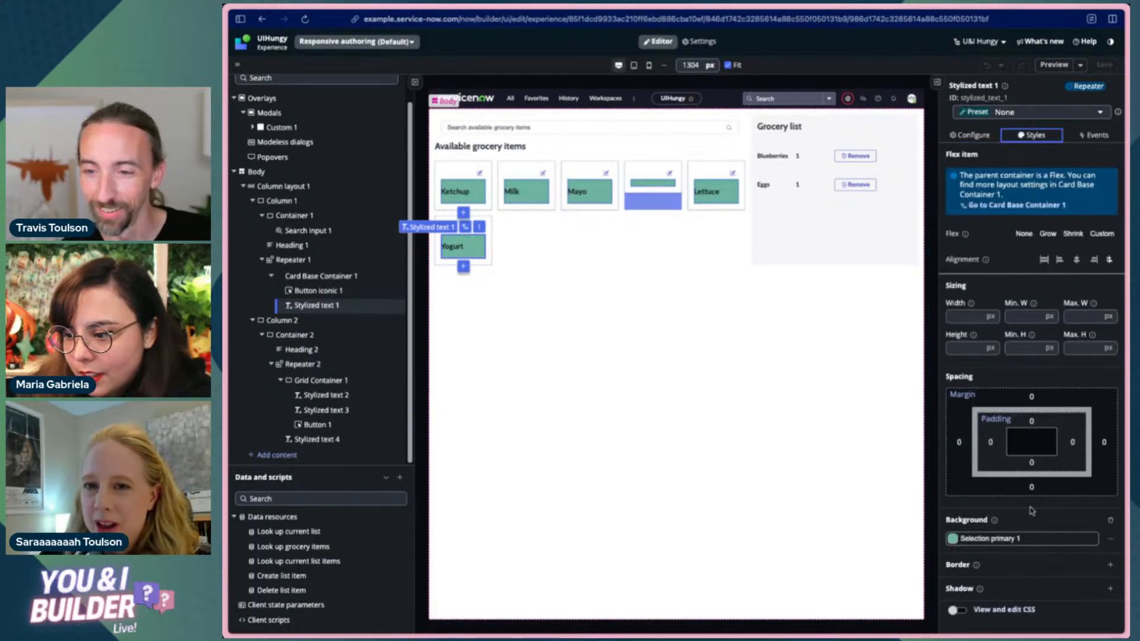
click(649, 65)
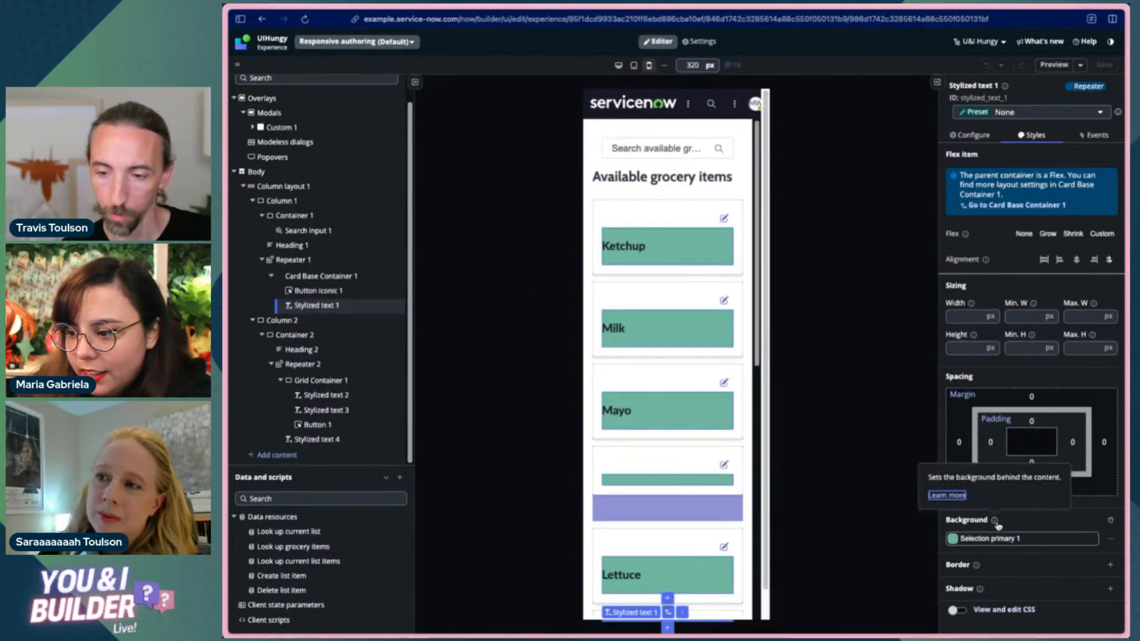
click(619, 64)
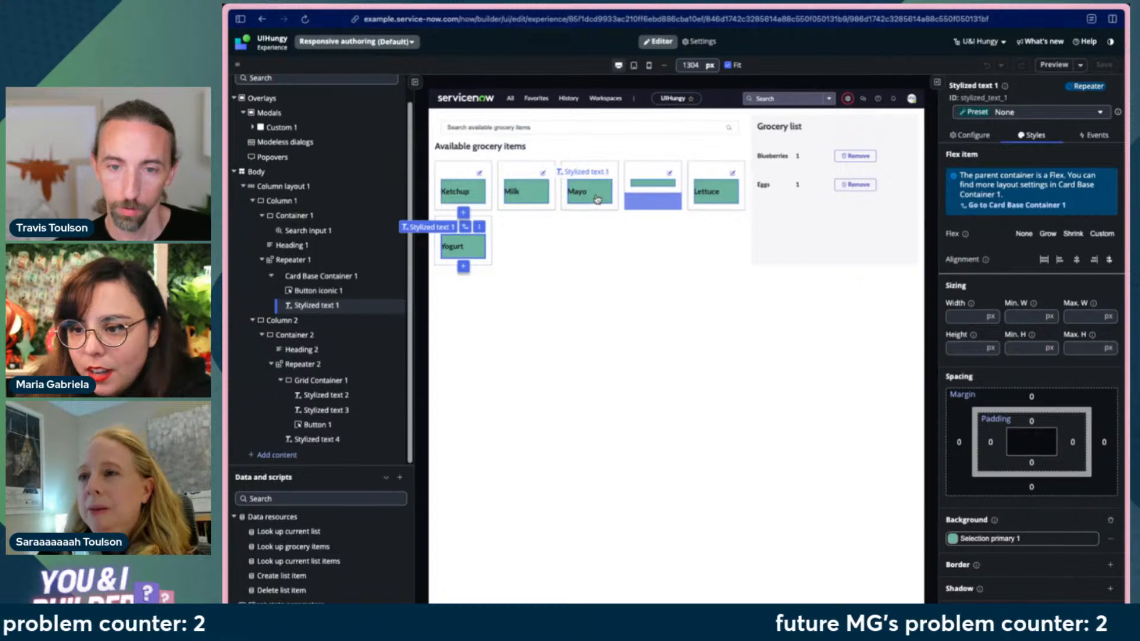
- Remove the background of Stylized text 1 in the desktop and mobile form factors and save the page
click(1110, 523)
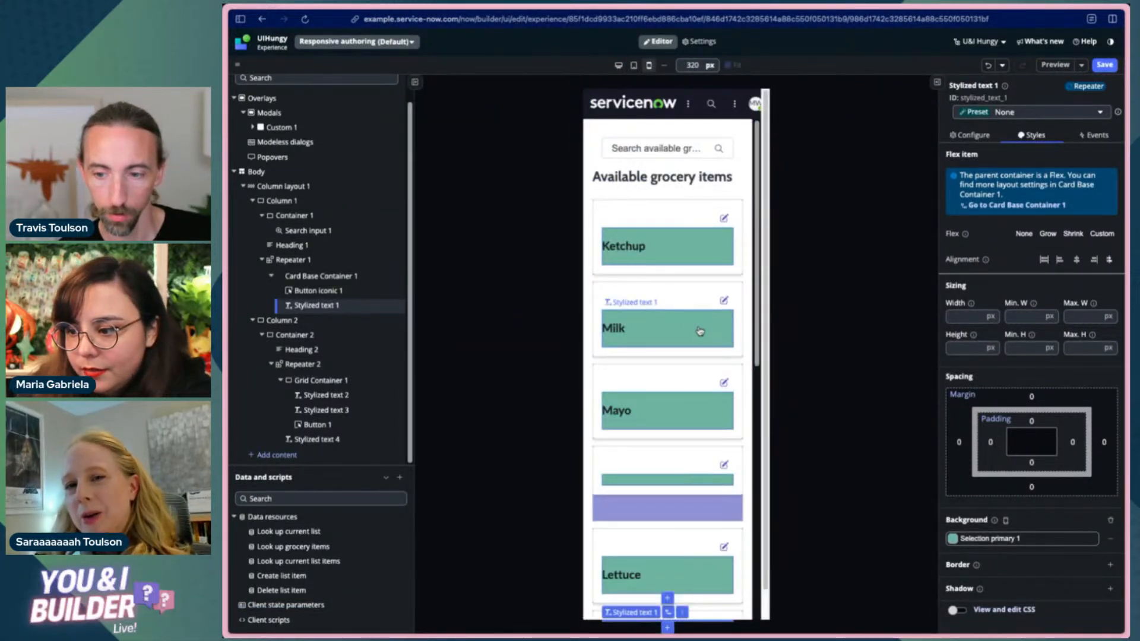
click(1110, 521)
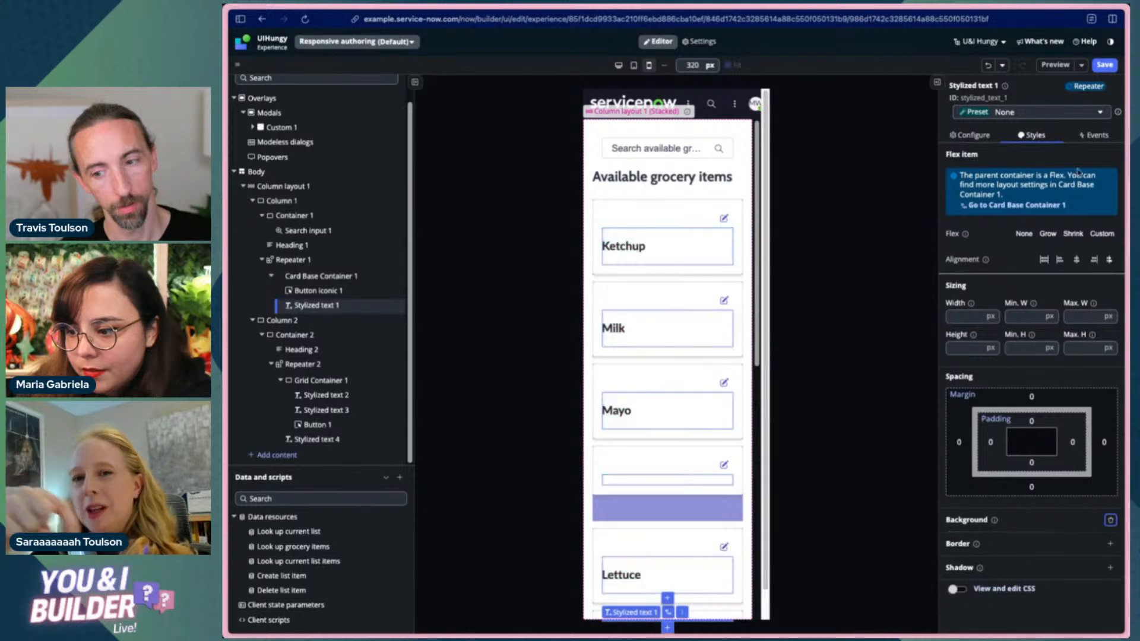
click(1104, 65)
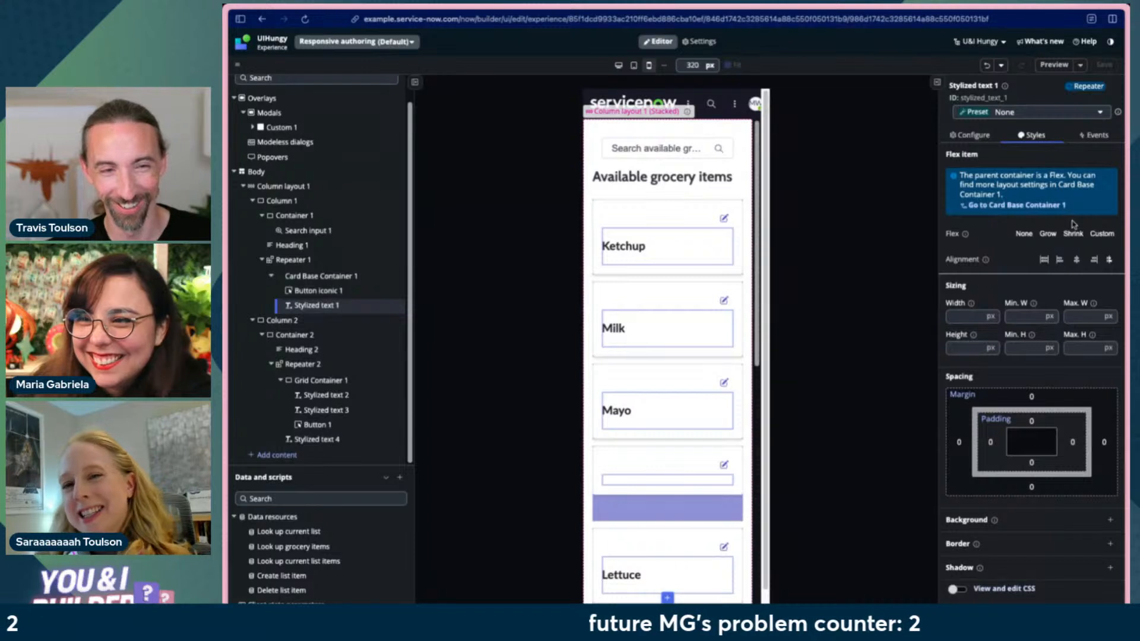
- Remove the Interactive 1 background from Card Base Container 1 in the mobile form factor and save the page
scroll(682, 347, down, 5)
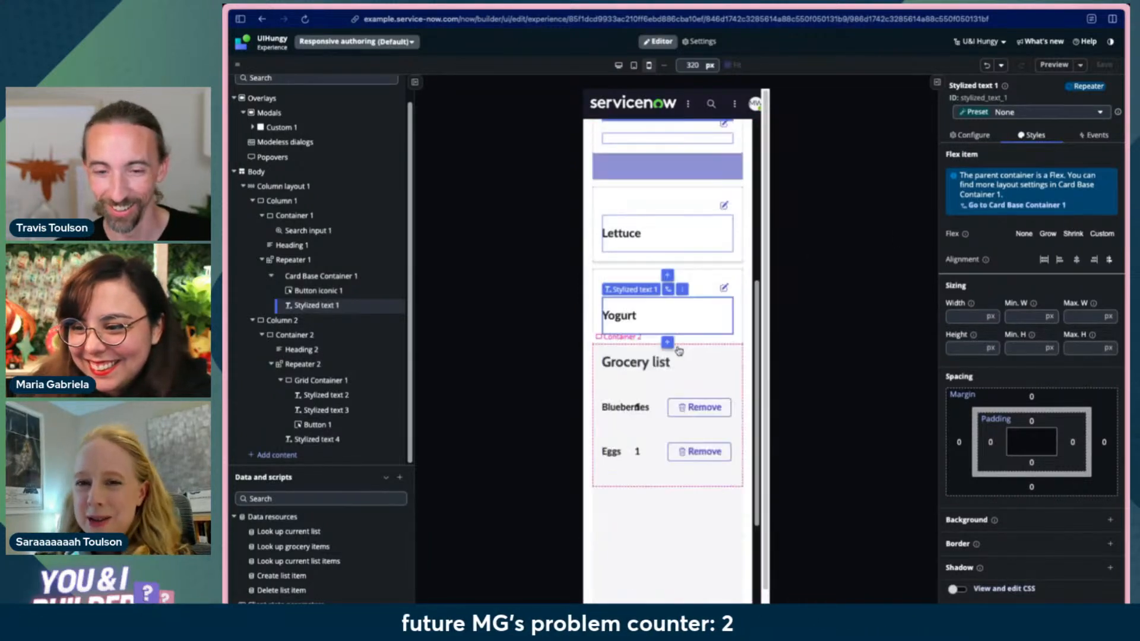
scroll(679, 350, up, 3)
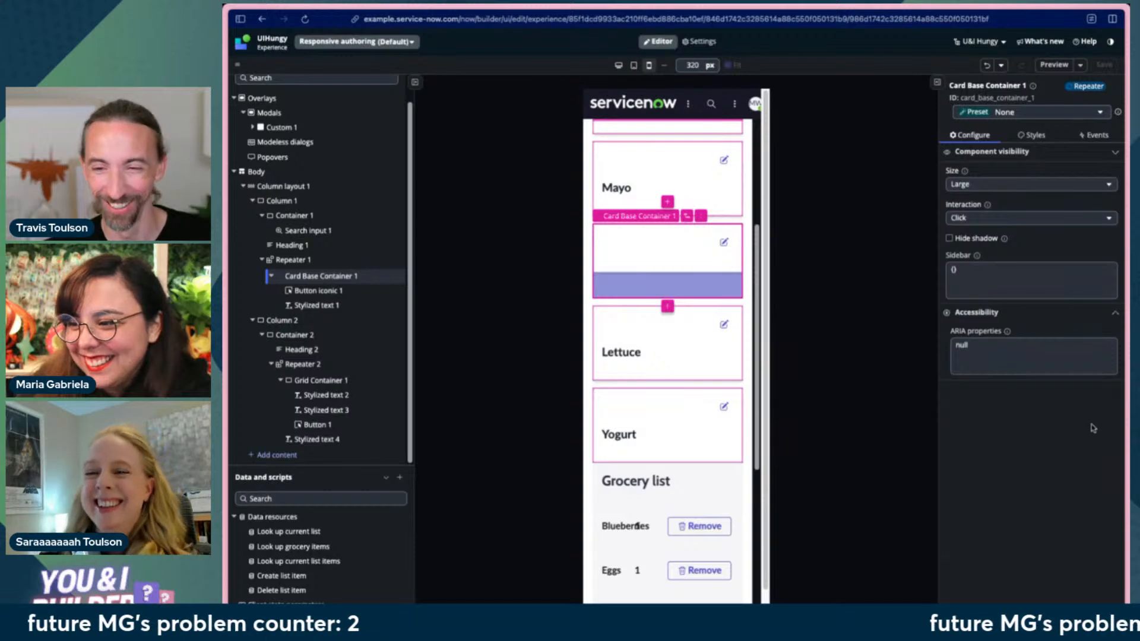
click(1033, 135)
scroll(1044, 331, down, 1)
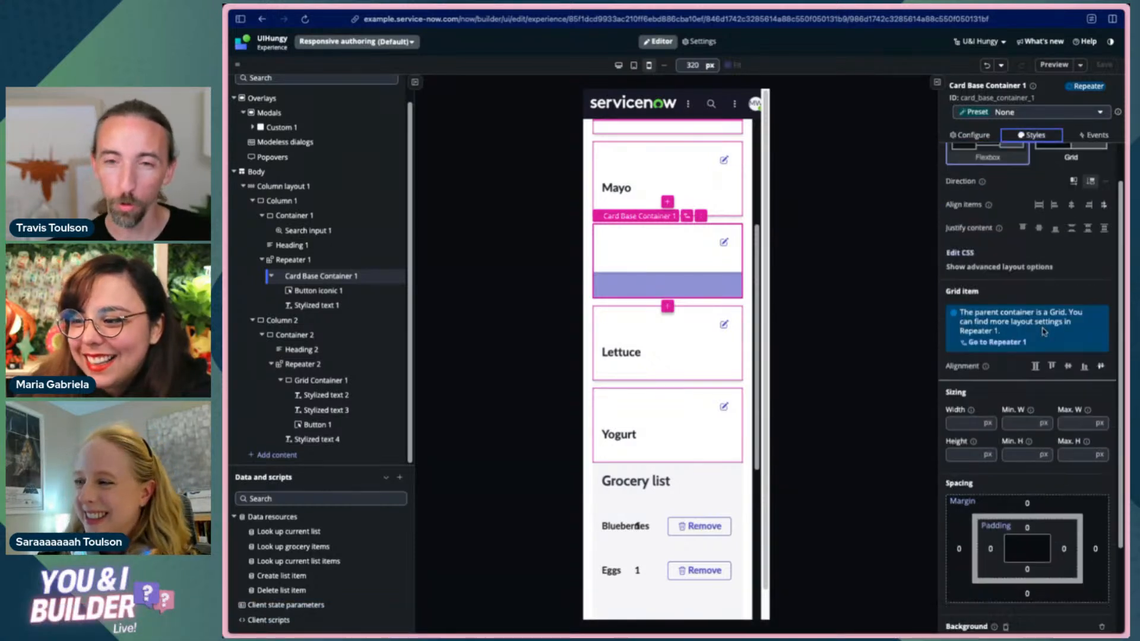
scroll(1044, 331, down, 2)
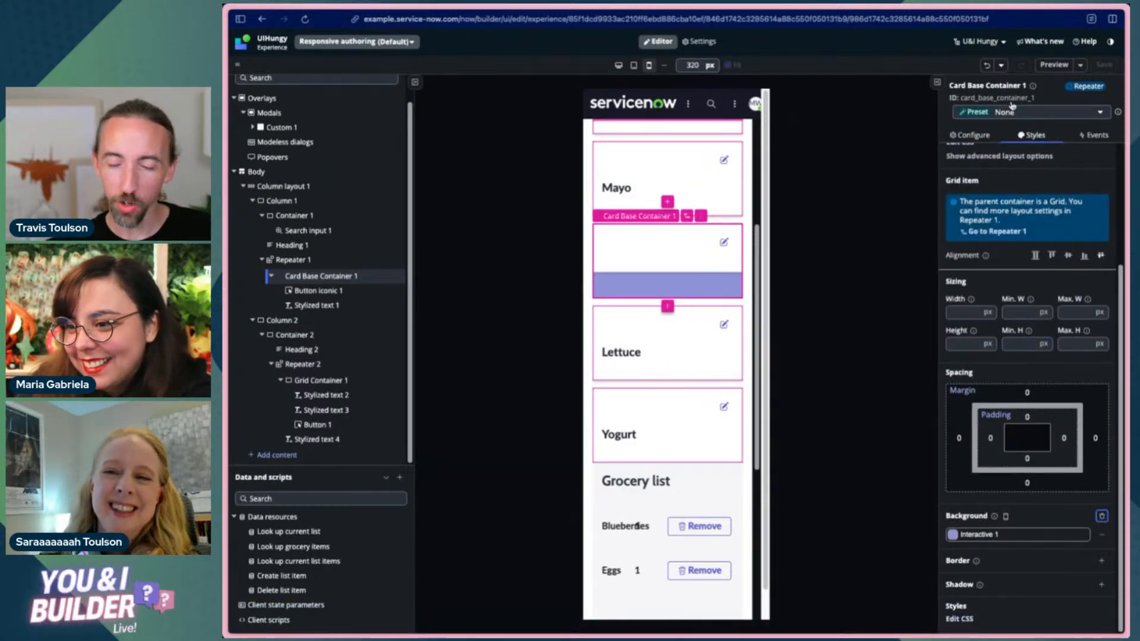
click(1103, 516)
click(1098, 68)
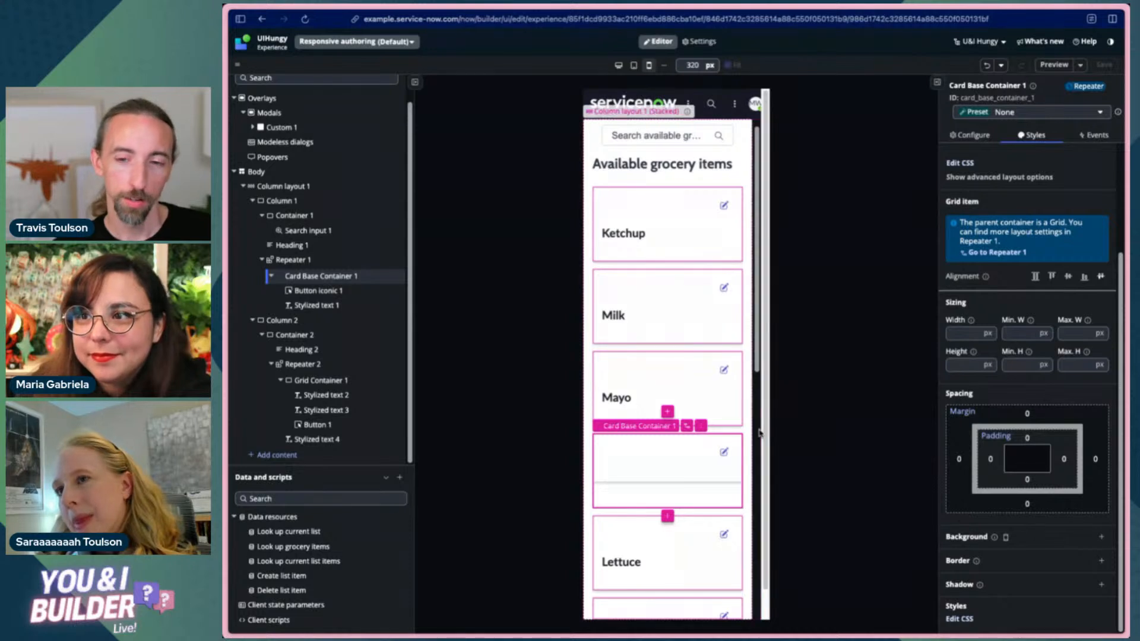
- Search the components for "card" and add a Card Base Container inside Grid Container 1 of the grocery list
scroll(713, 451, down, 5)
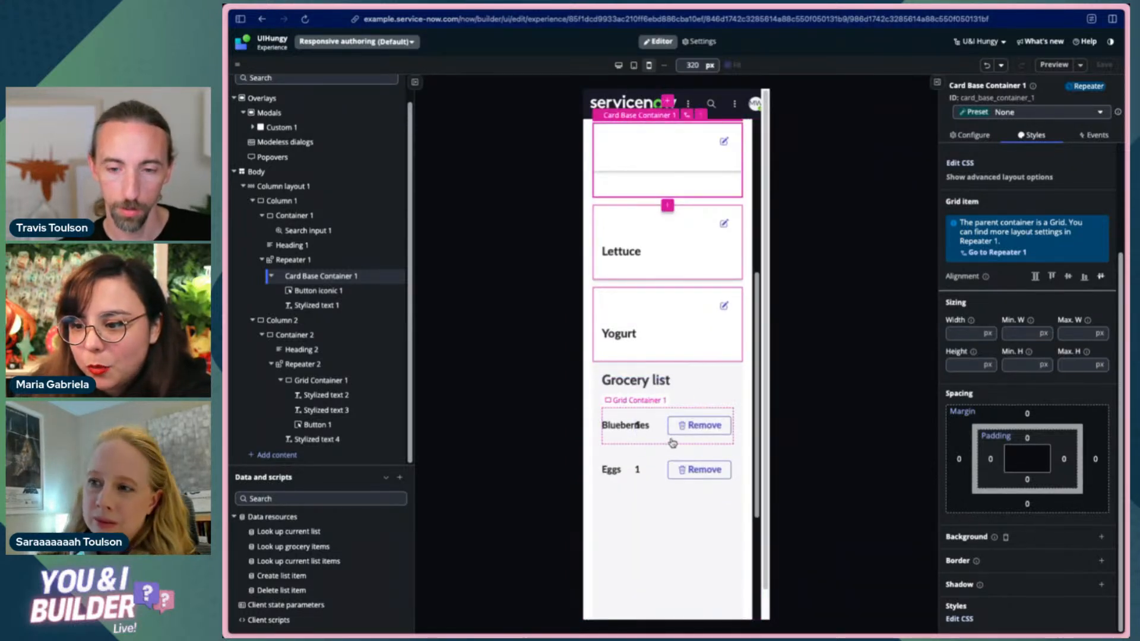
click(652, 437)
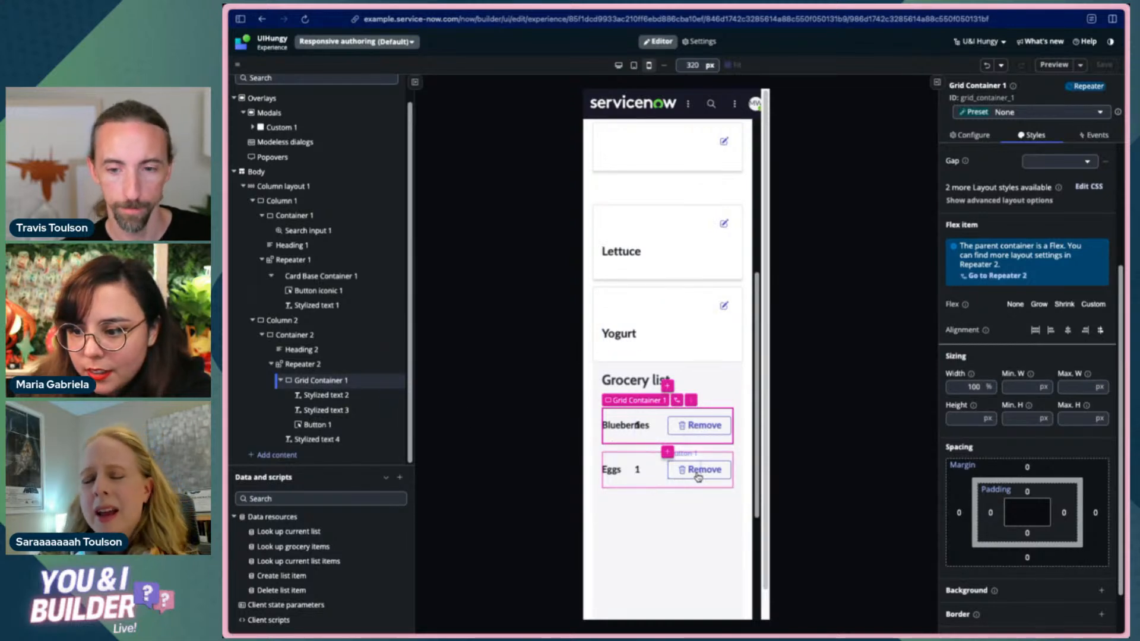
click(333, 383)
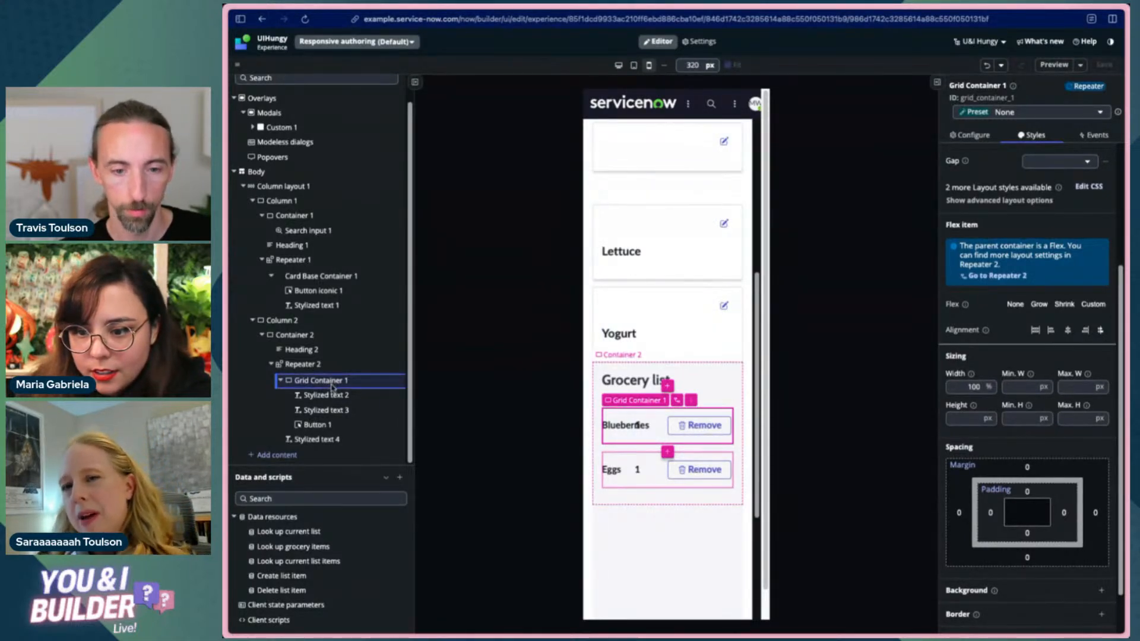
right_click(332, 388)
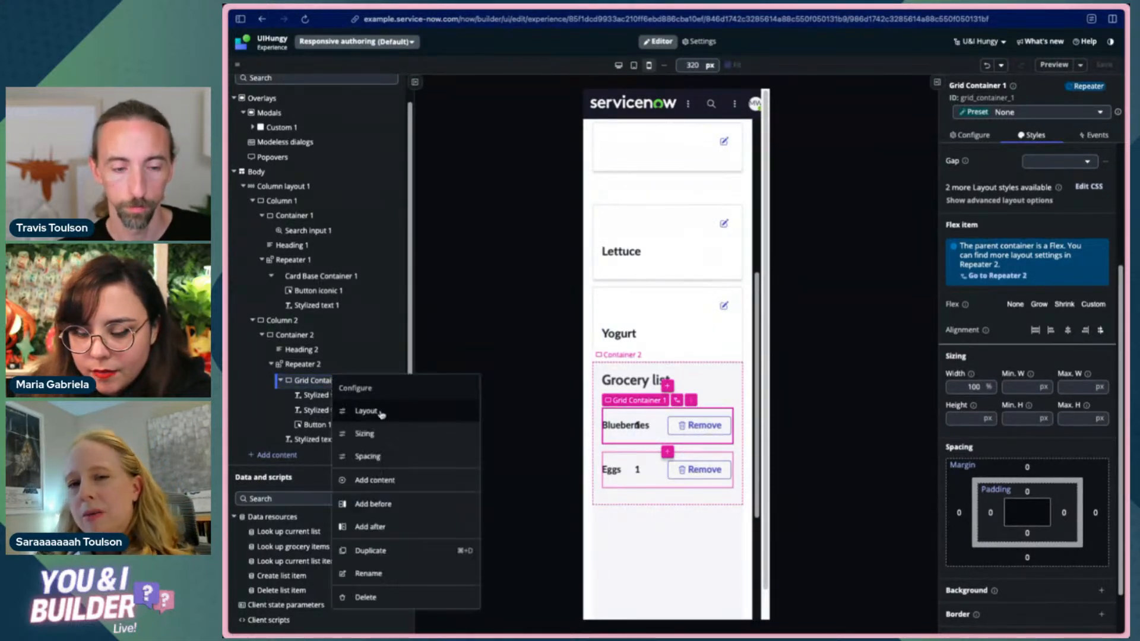
click(389, 486)
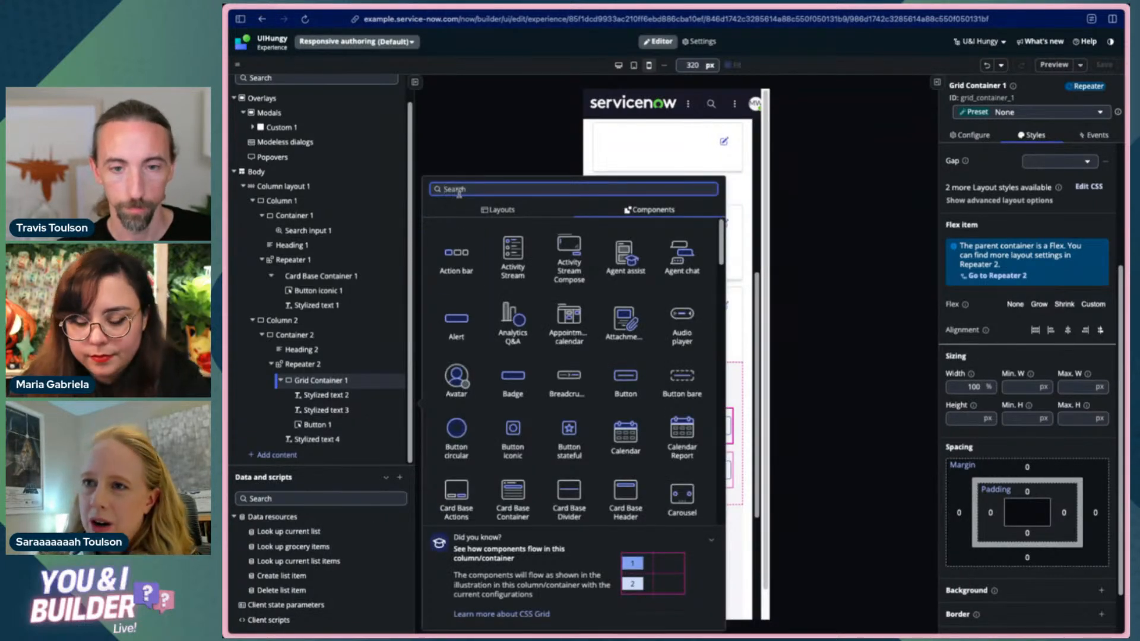
text(card)
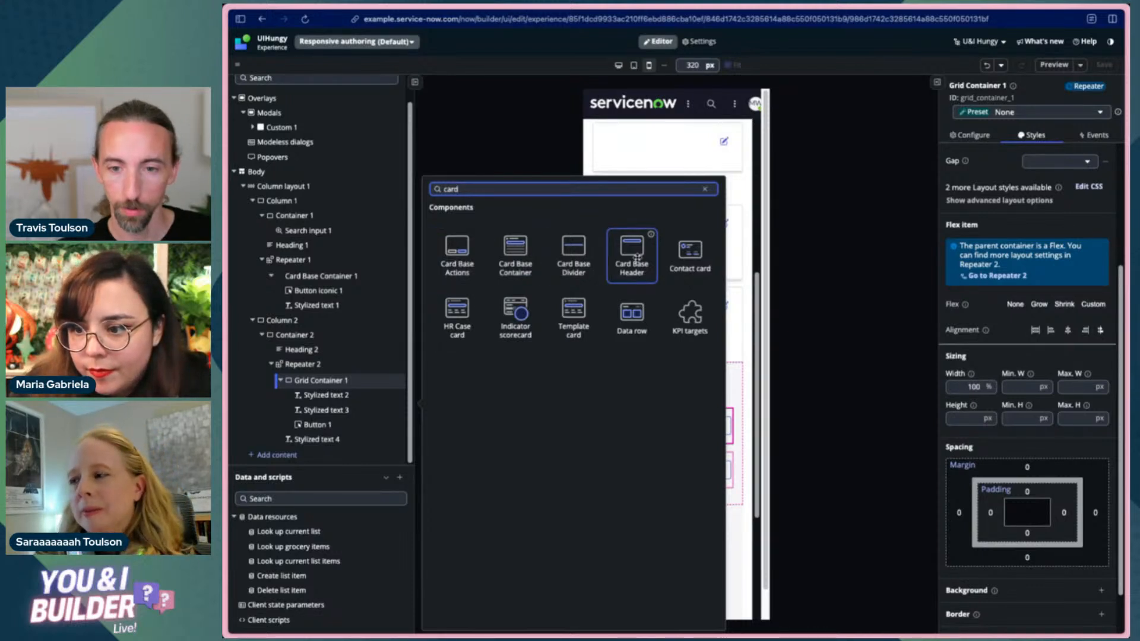
click(518, 253)
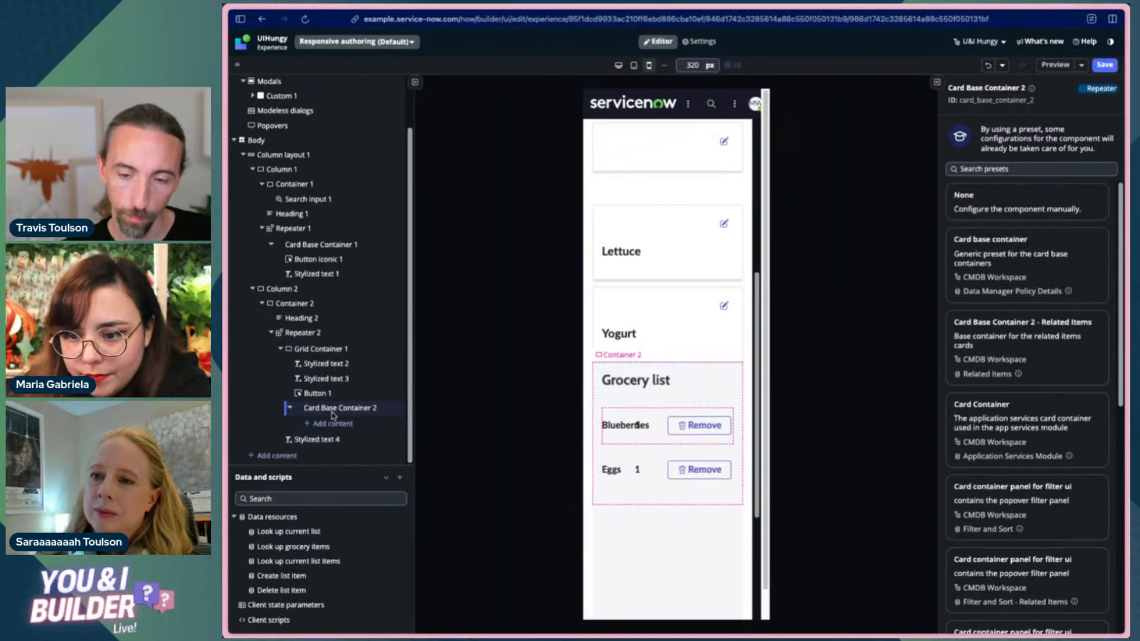
- Move Card Base Container 2 above Stylized text 2 within Grid Container 1 and collapse the Custom 1 modal
click(334, 410)
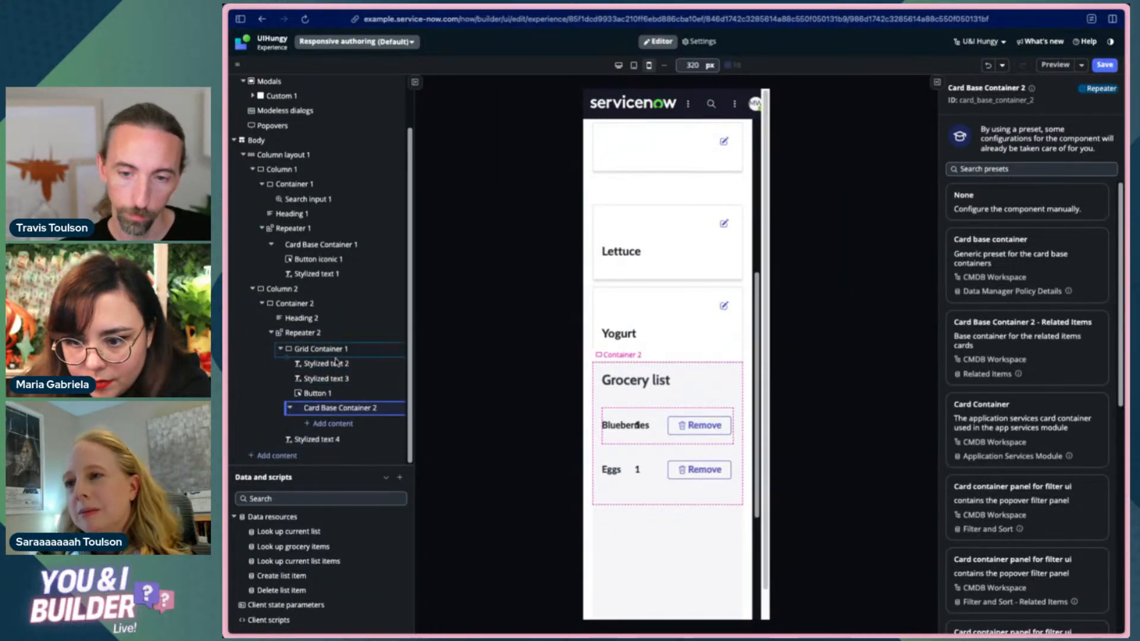
drag(336, 363, 336, 363)
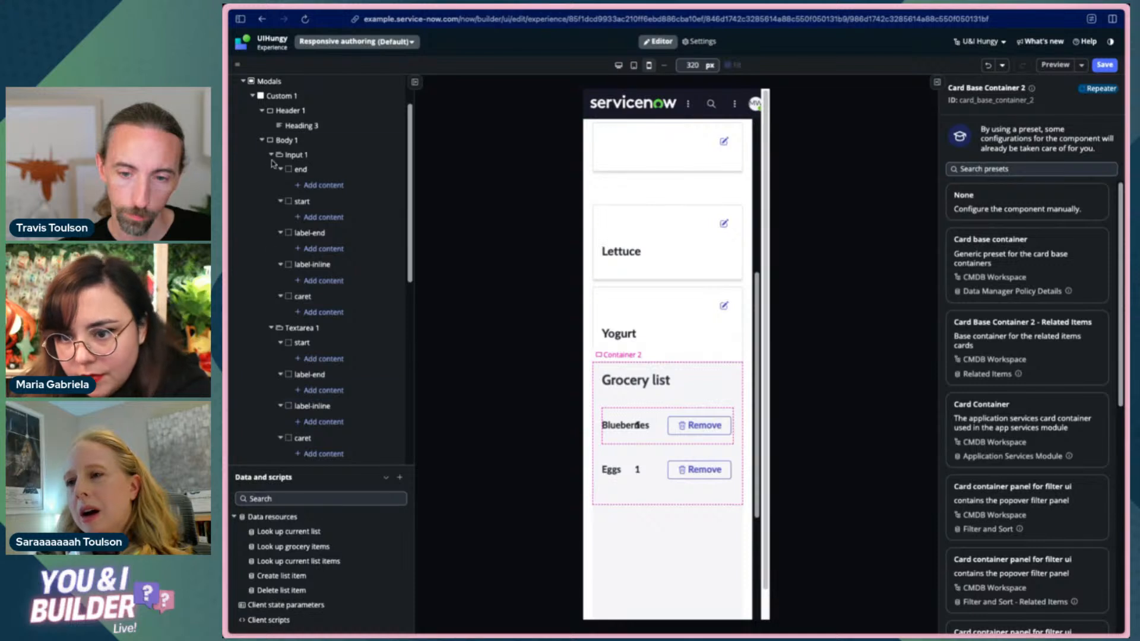
click(253, 96)
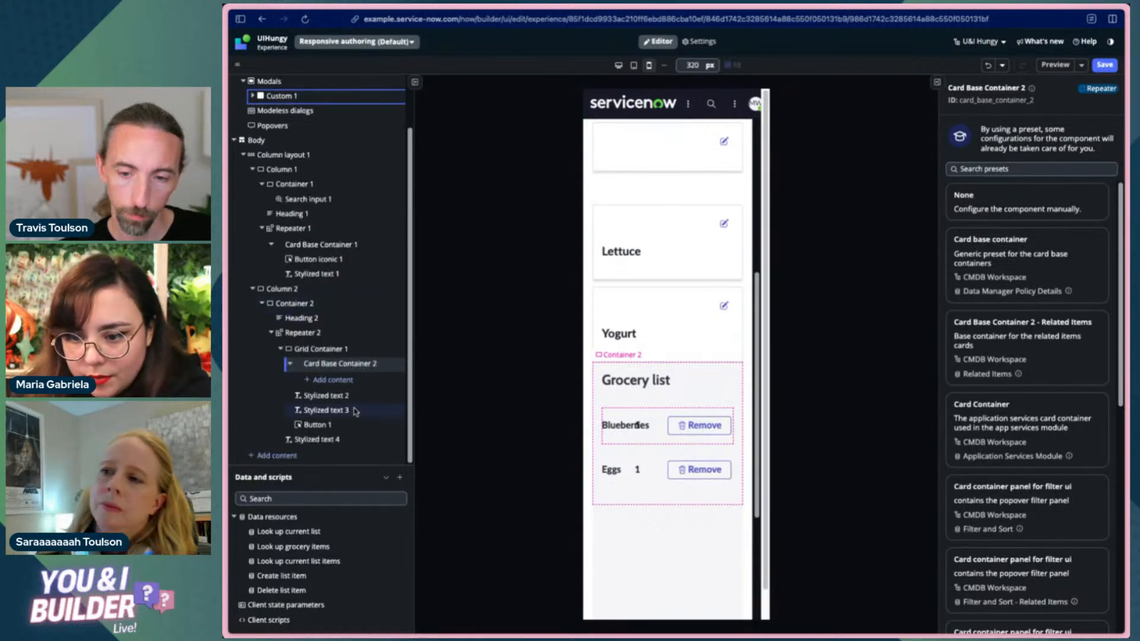
- Nest Stylized text 2, Stylized text 3 and Button 1 inside Card Base Container 2
drag(341, 401, 345, 383)
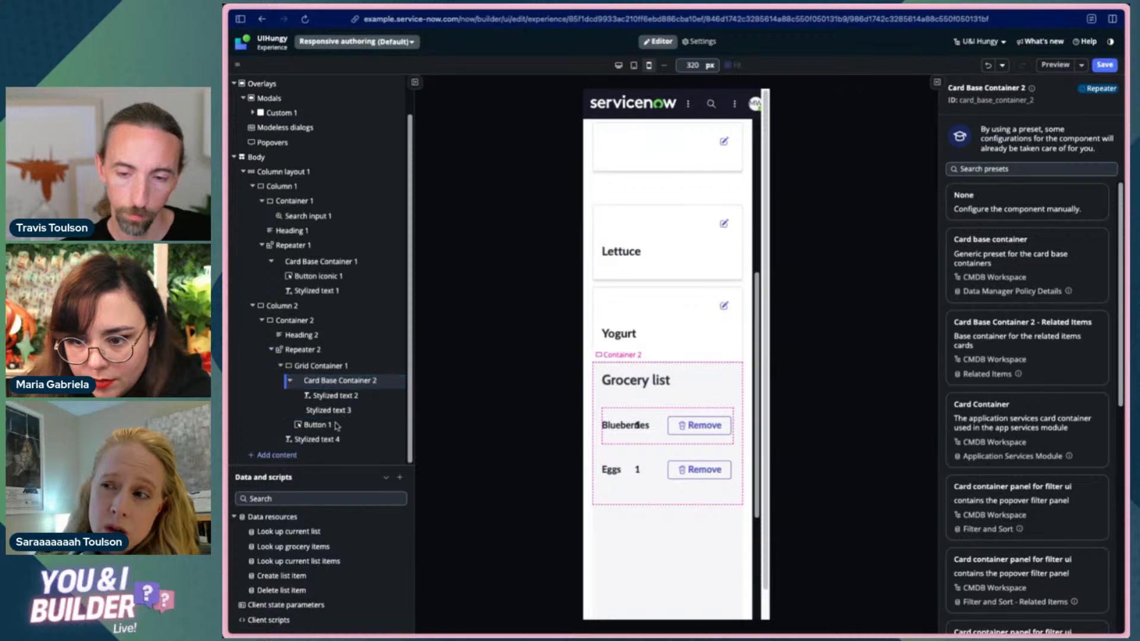
click(334, 424)
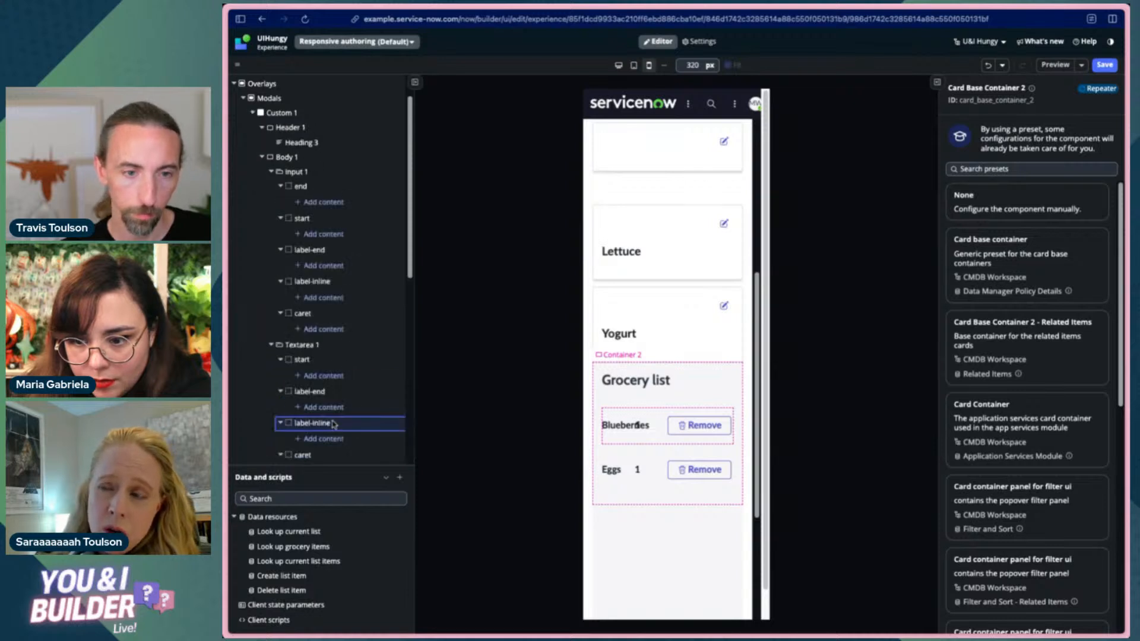
click(243, 99)
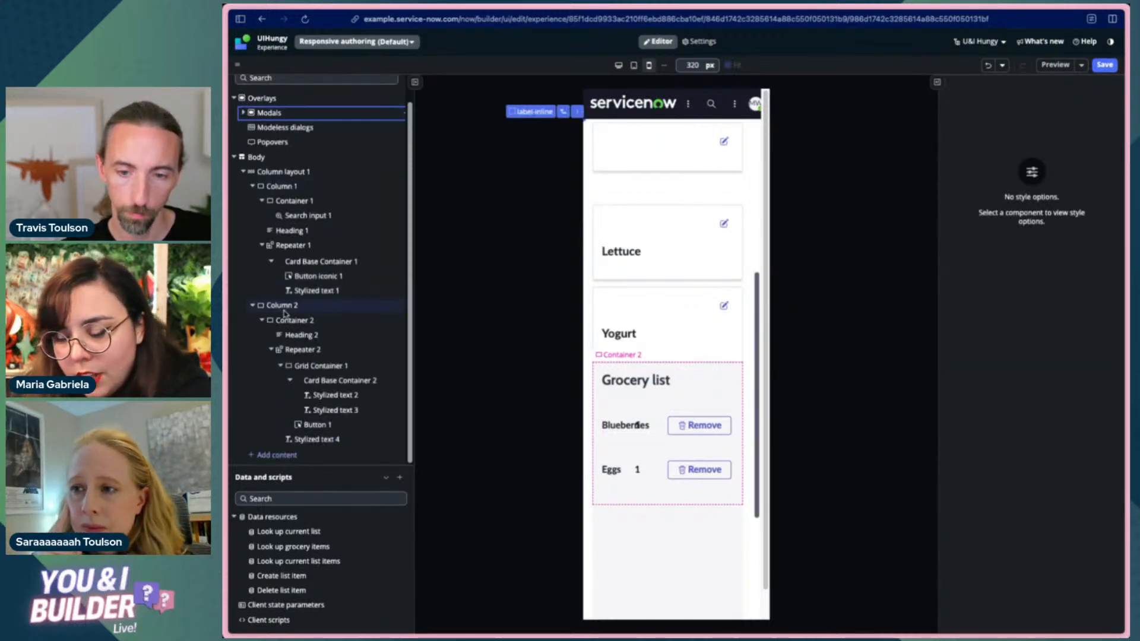
click(329, 425)
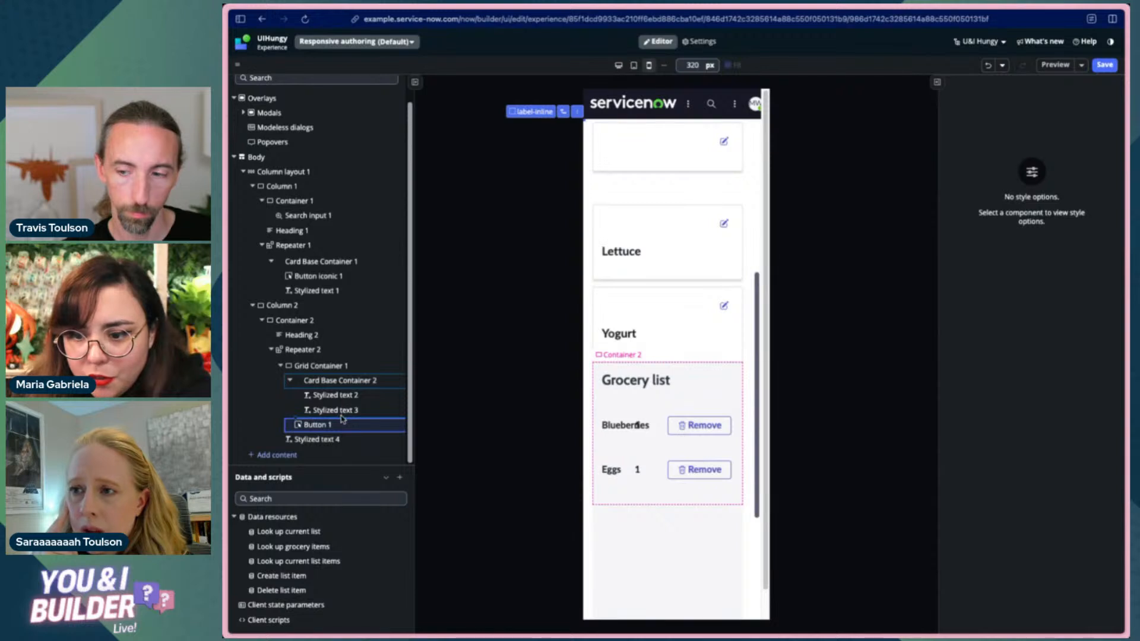
click(335, 382)
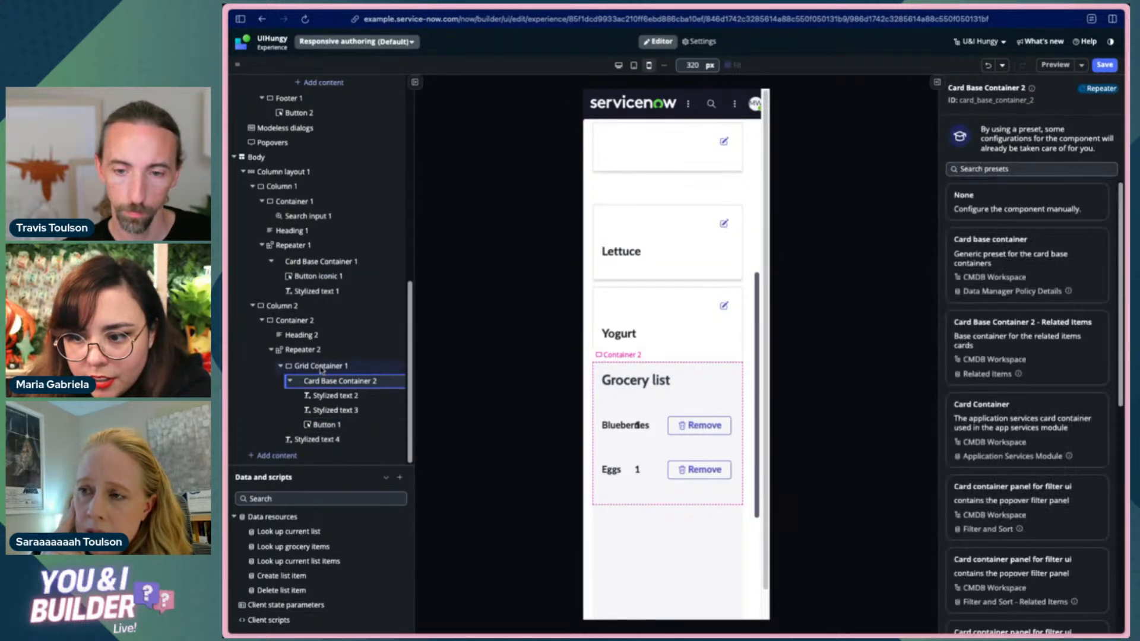
- Set Grid Container 1 to 1 column in the mobile form factor and save the page
click(321, 367)
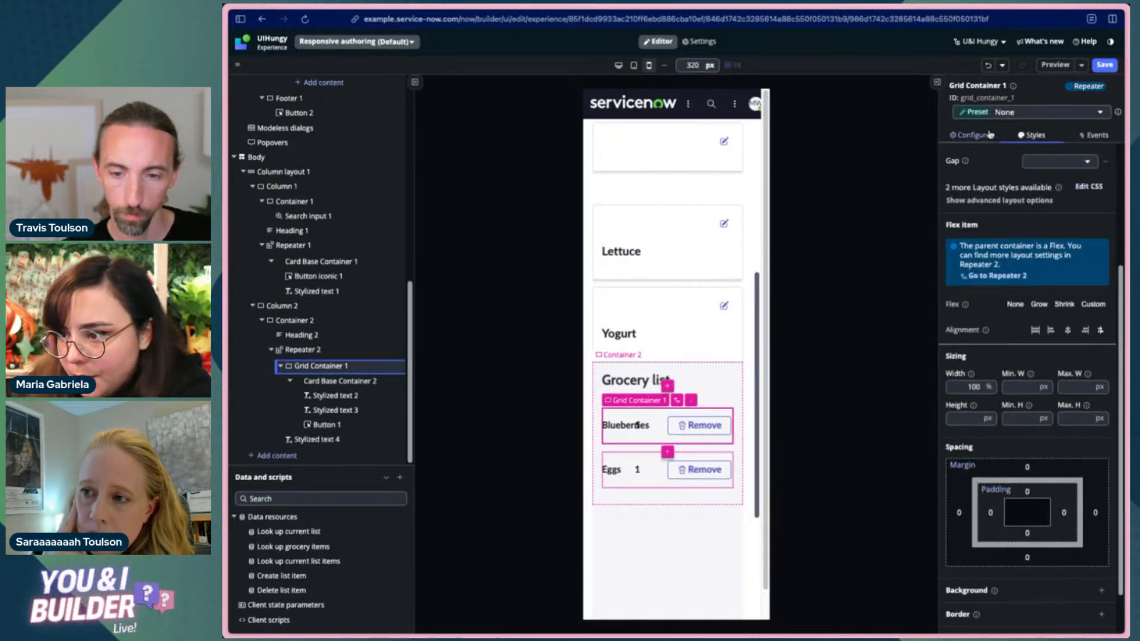
scroll(1063, 237, up, 3)
click(996, 245)
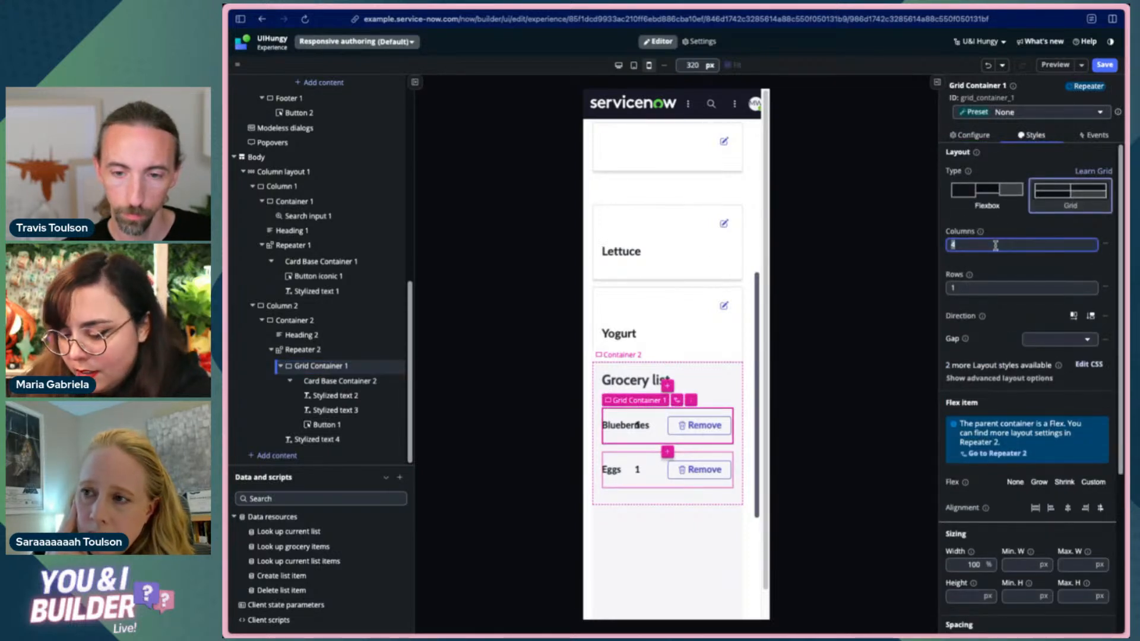
text(1)
key(Tab)
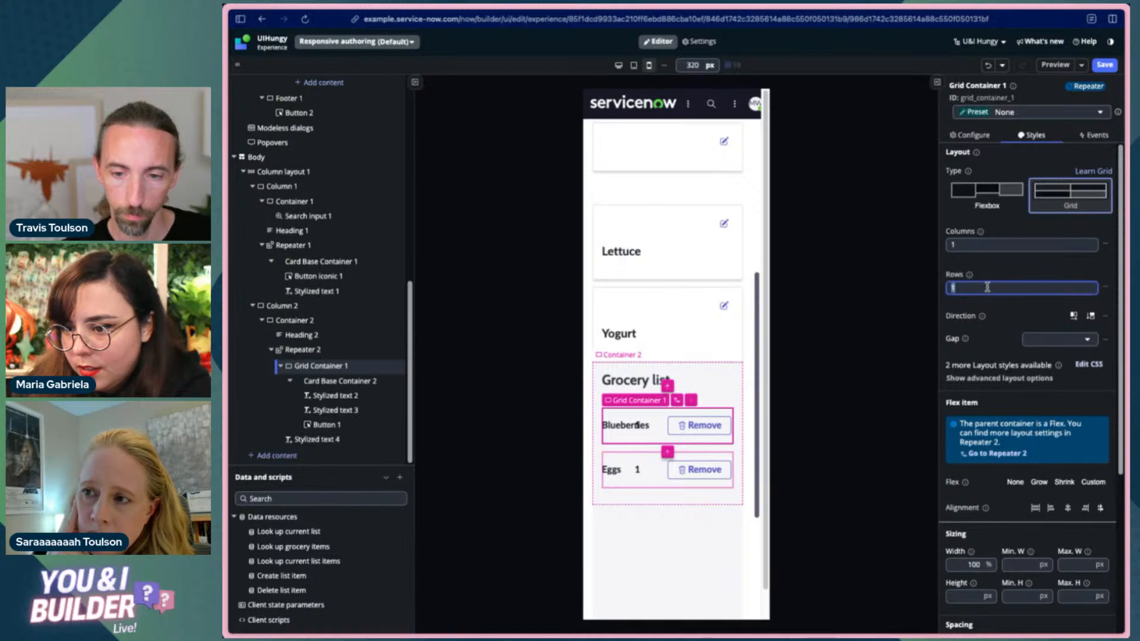
click(993, 271)
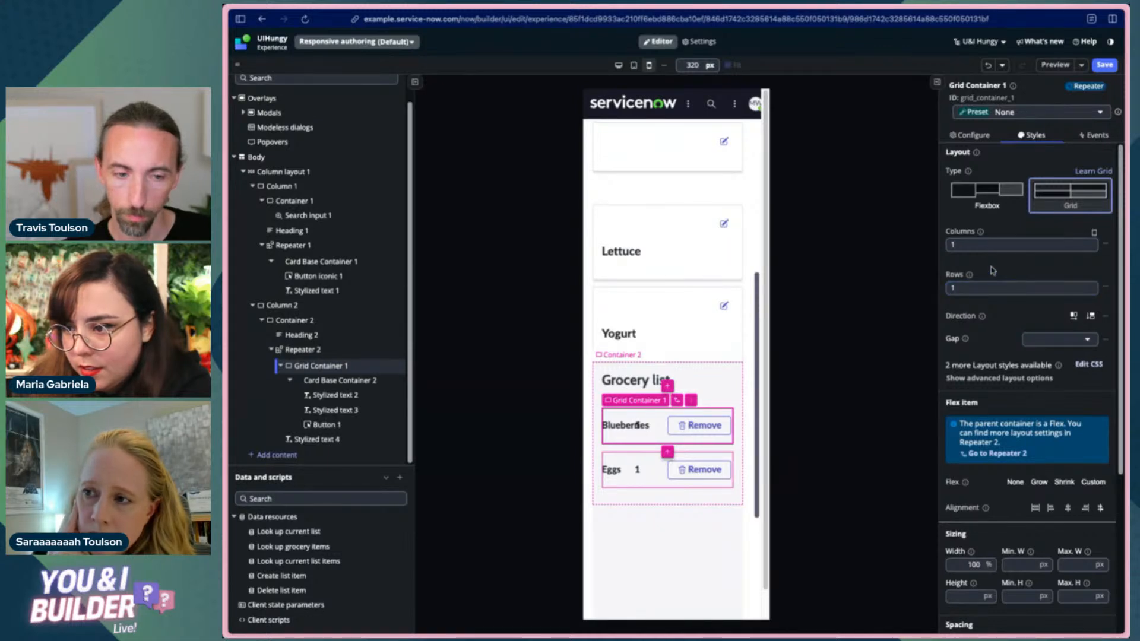
click(1105, 65)
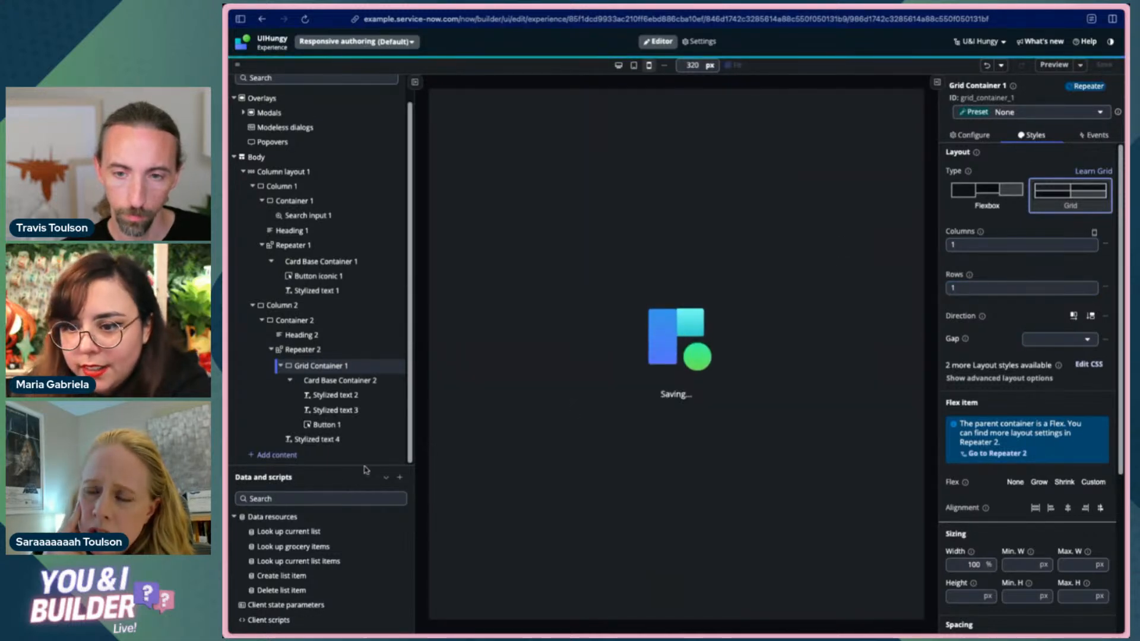
- Set the preset of Card Base Container 2 in the grocery list to None
scroll(643, 419, down, 3)
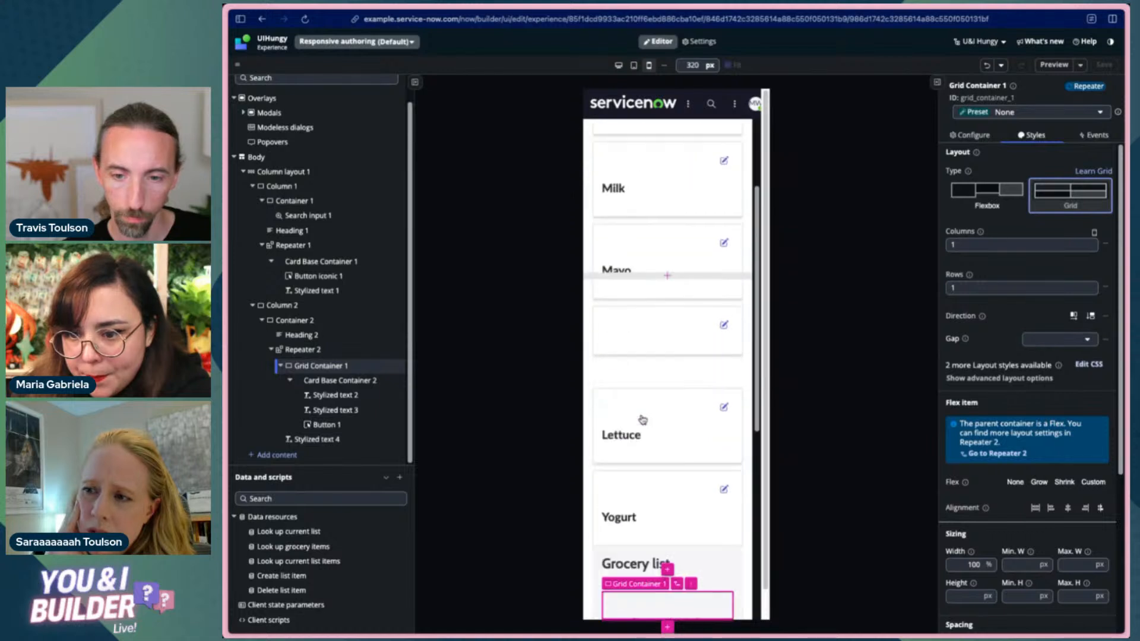
scroll(643, 420, down, 4)
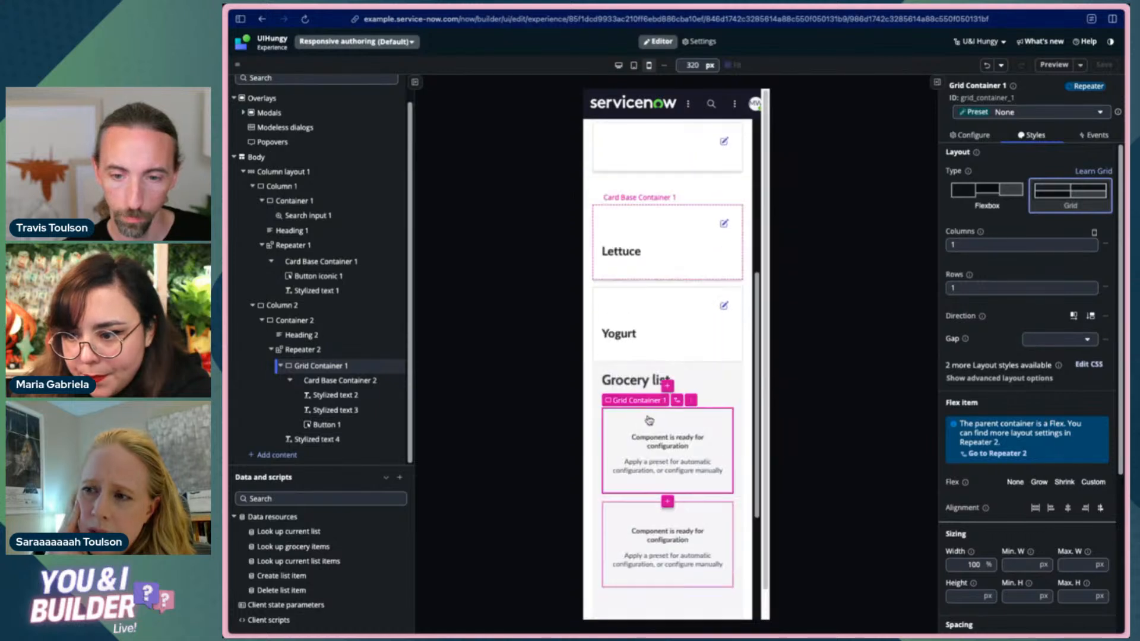
click(349, 383)
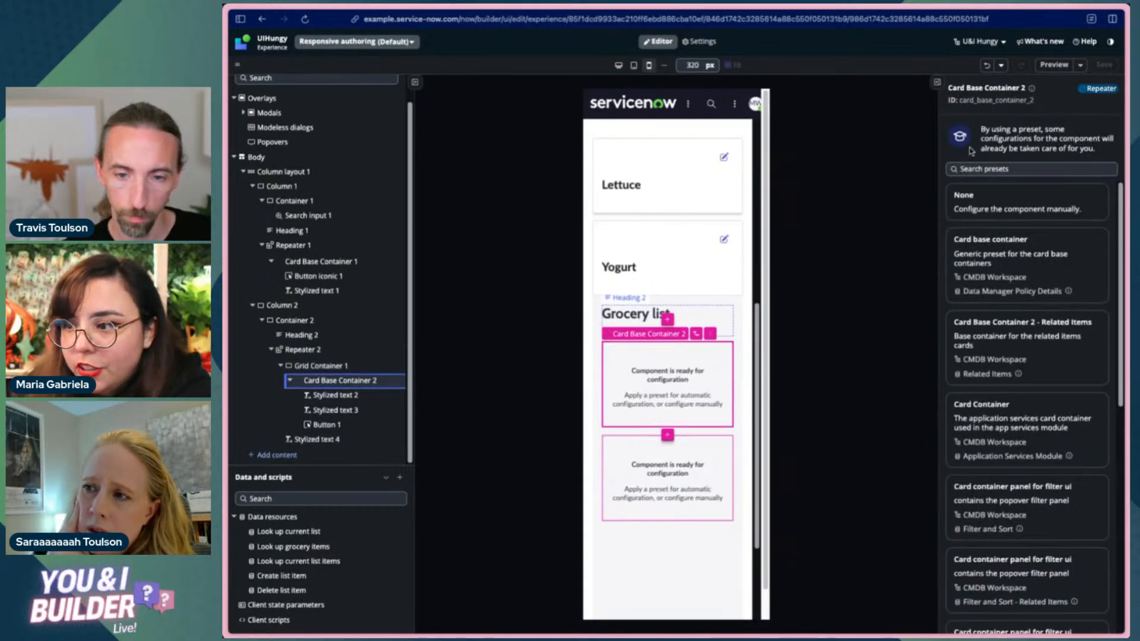
click(1017, 202)
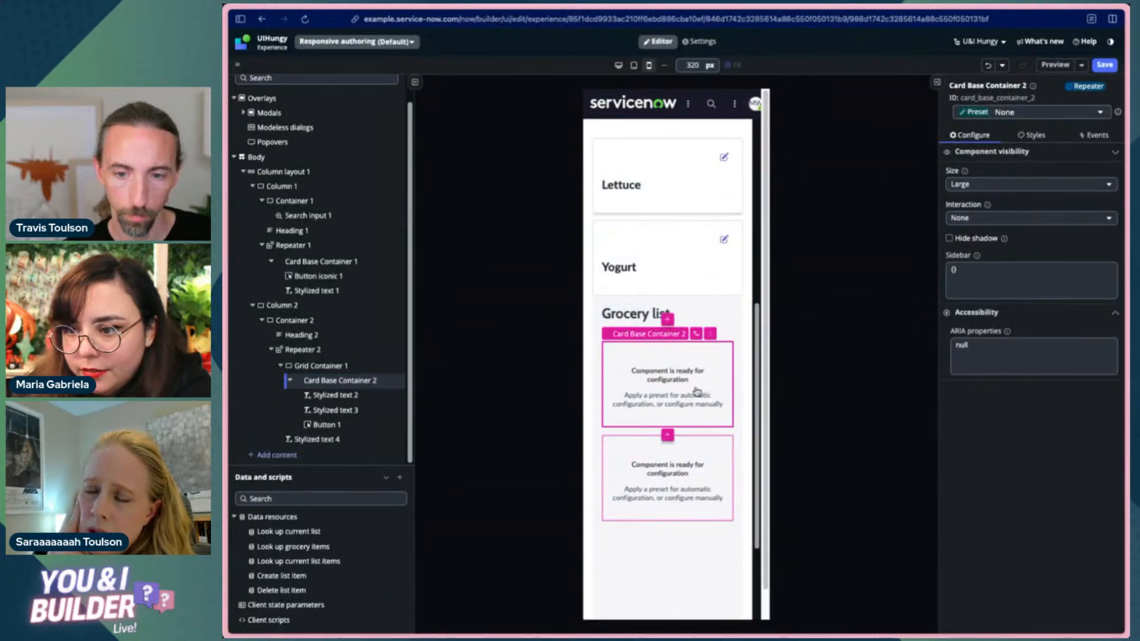
- Move Card Base Container 2 out of Grid Container 1 directly under Repeater 2, with the empty Grid Container 1 above it
click(324, 396)
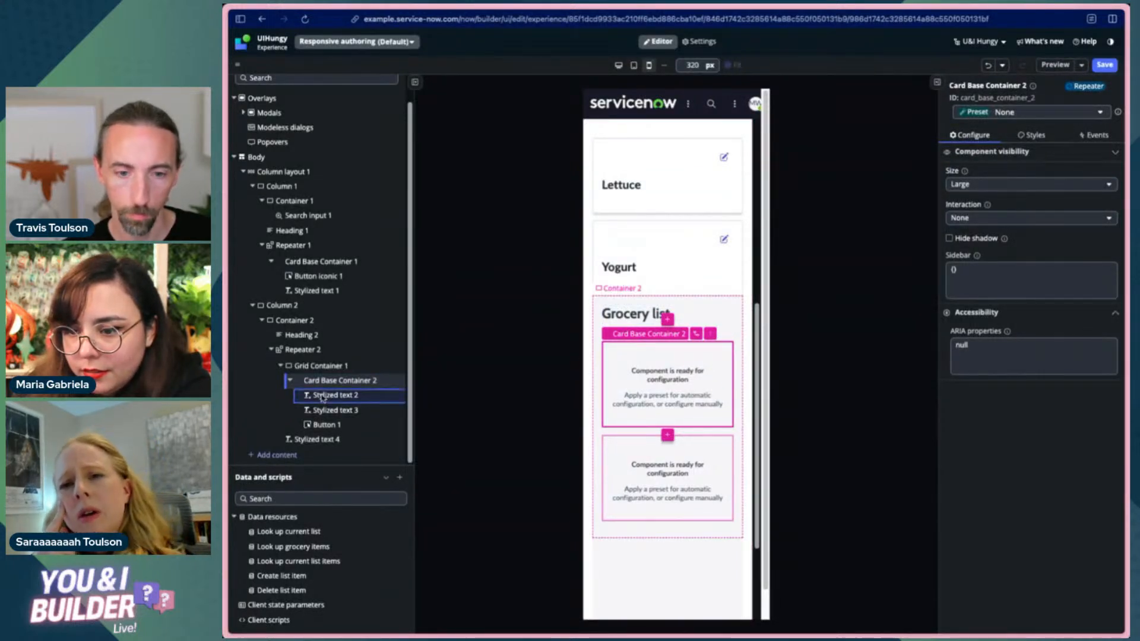
click(357, 382)
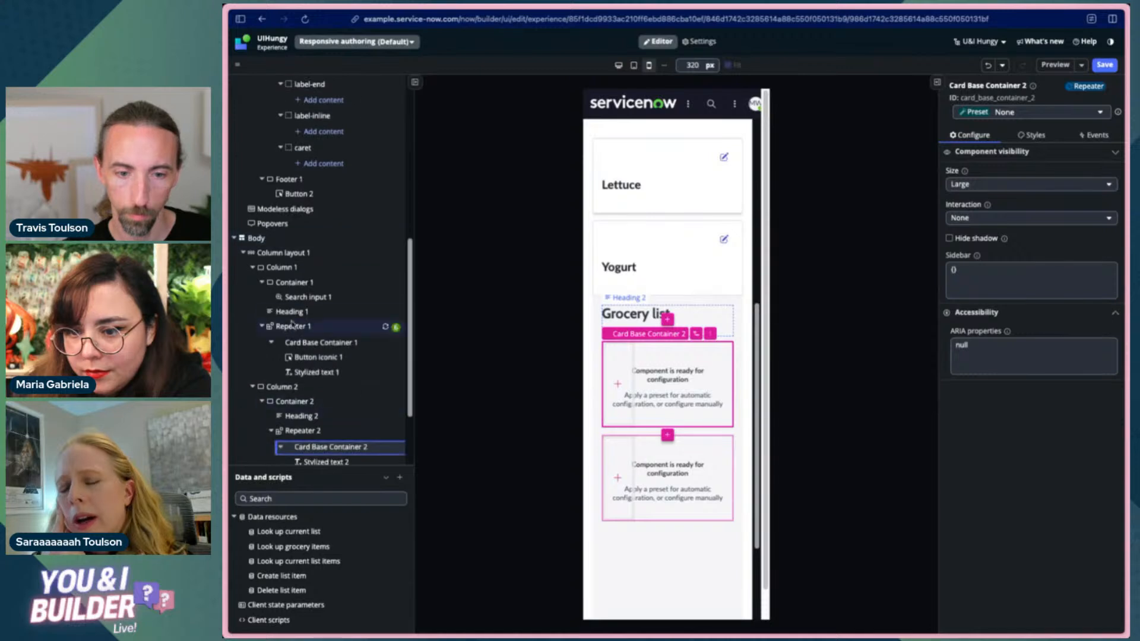
click(328, 411)
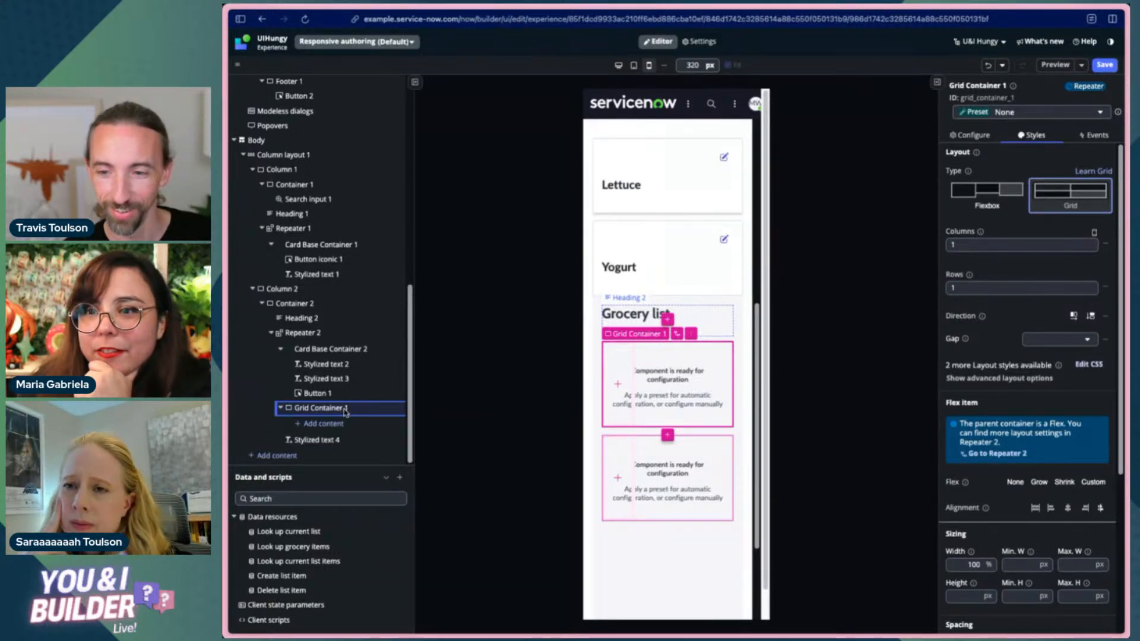
drag(342, 414, 333, 350)
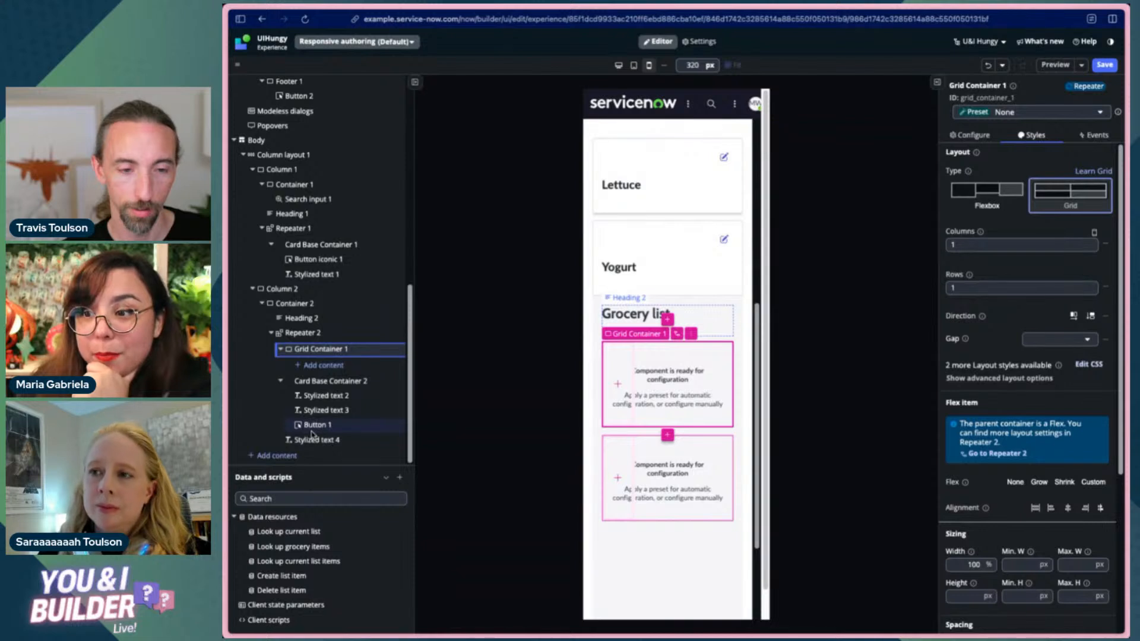
- Return to the desktop form factor and reload the page, discarding the unsaved changes, and collapse the Modals branch of the content tree
click(619, 65)
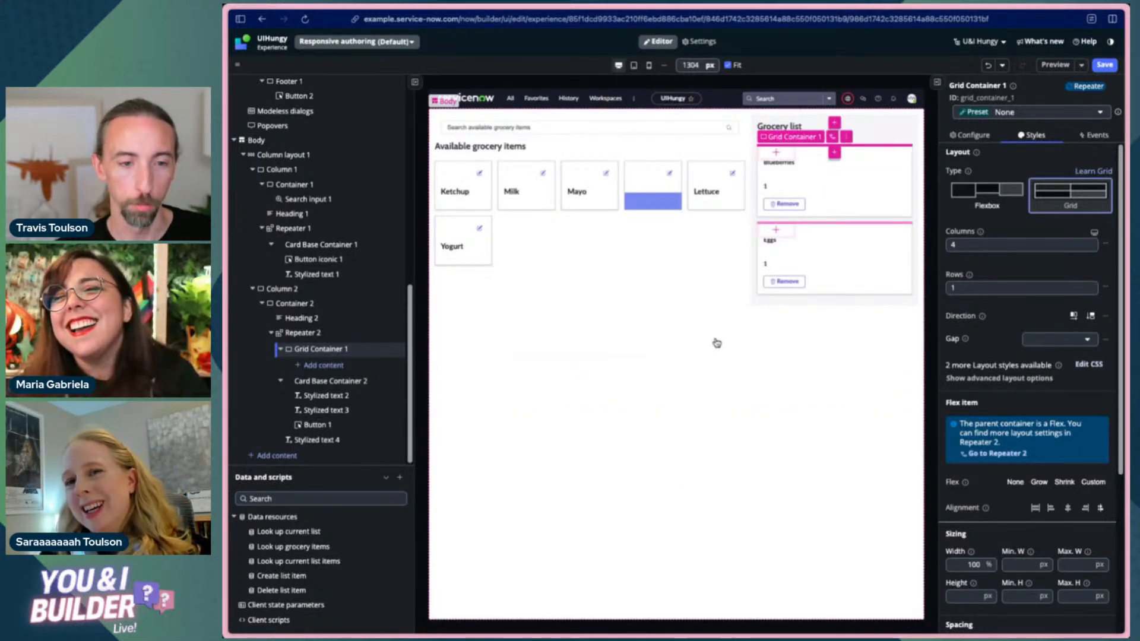
key(super+r)
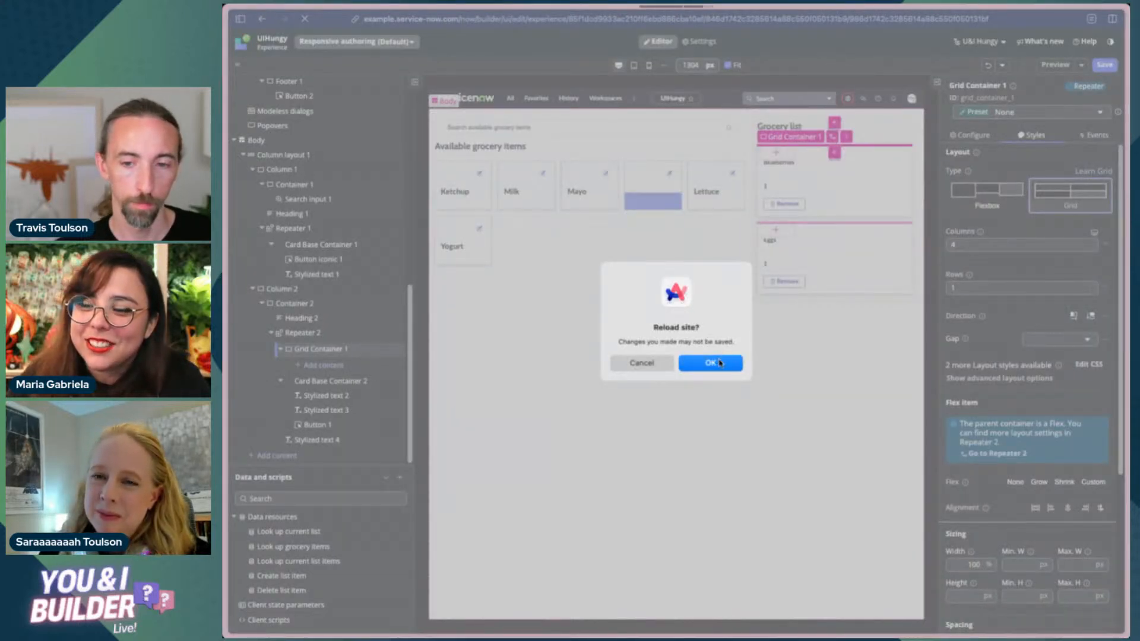
click(718, 363)
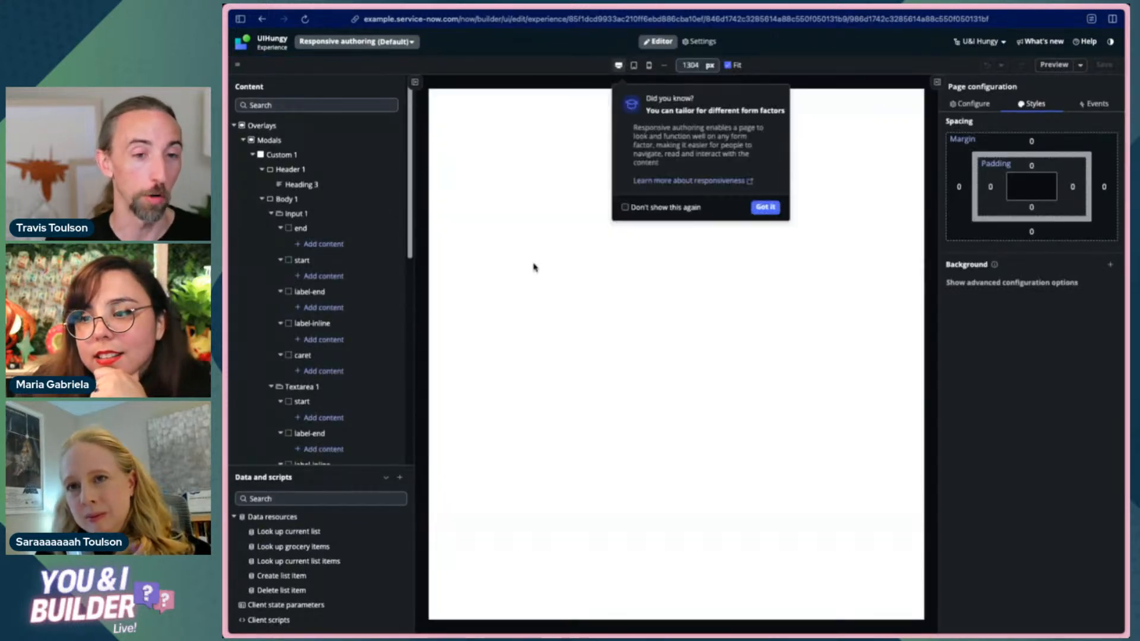
click(765, 207)
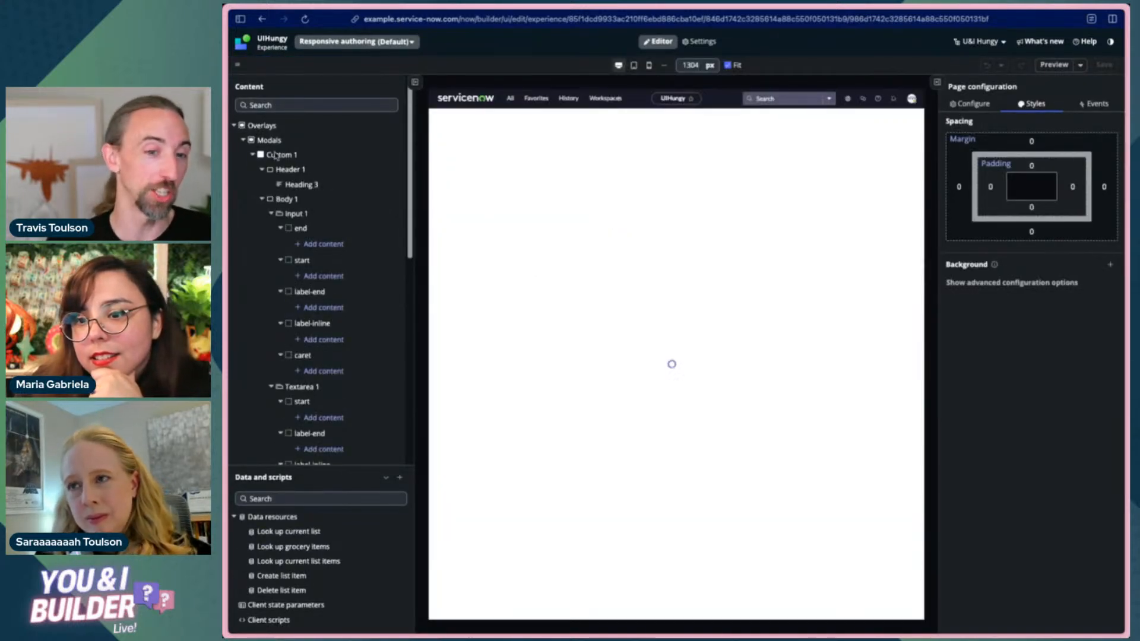
click(242, 140)
scroll(308, 250, down, 1)
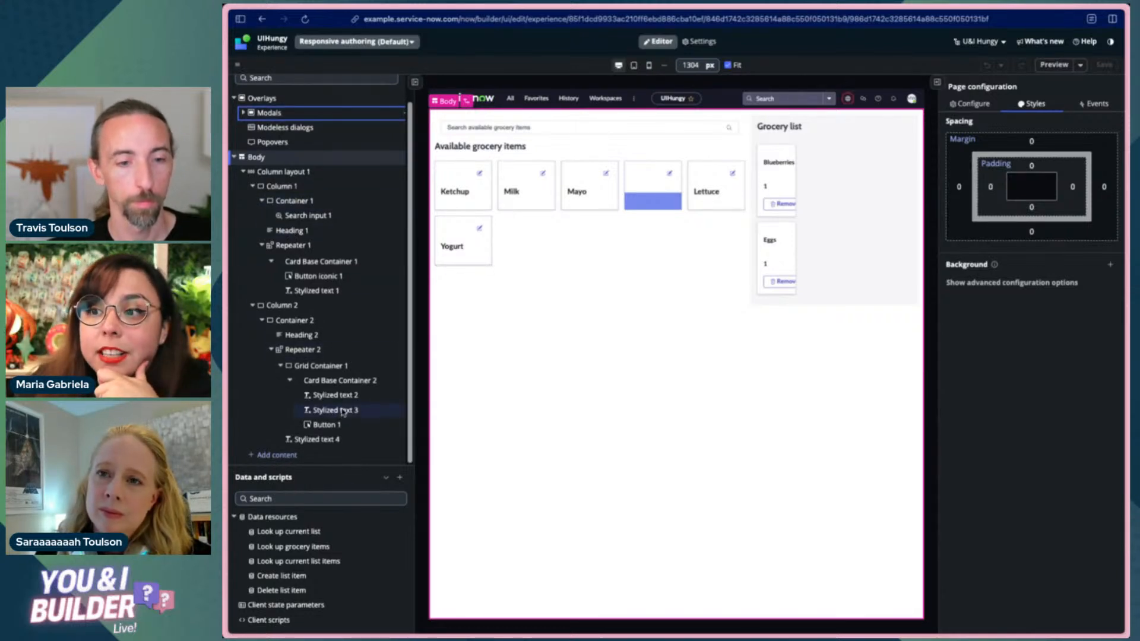
- Move Stylized text 2, Stylized text 3 and Button 1 out of Card Base Container 2 so they sit directly in Grid Container 1
click(321, 382)
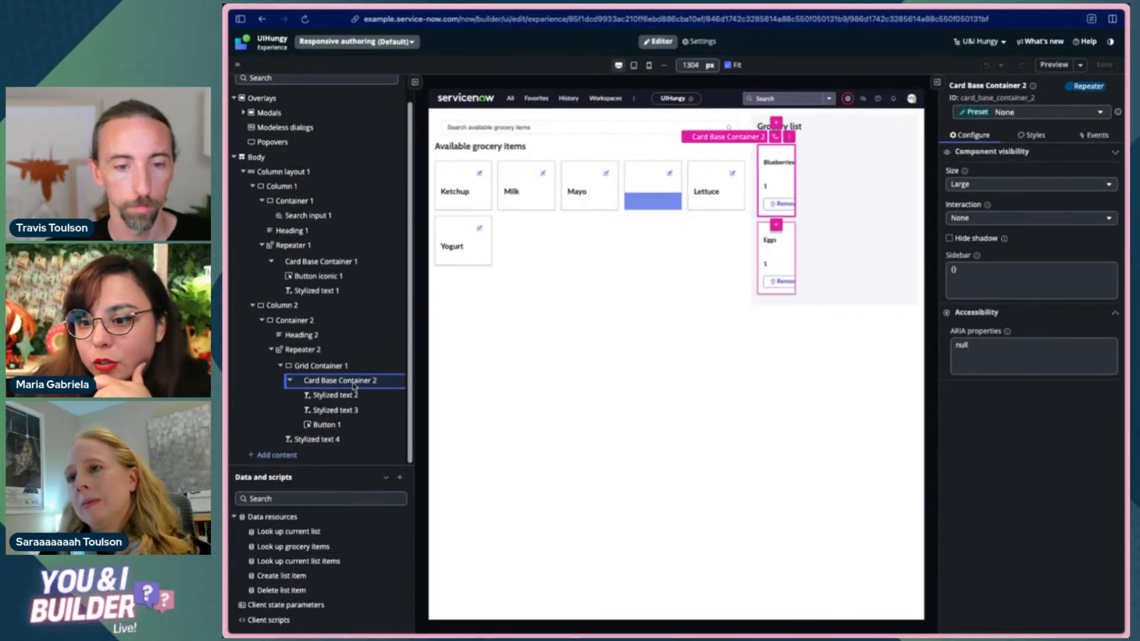
click(327, 399)
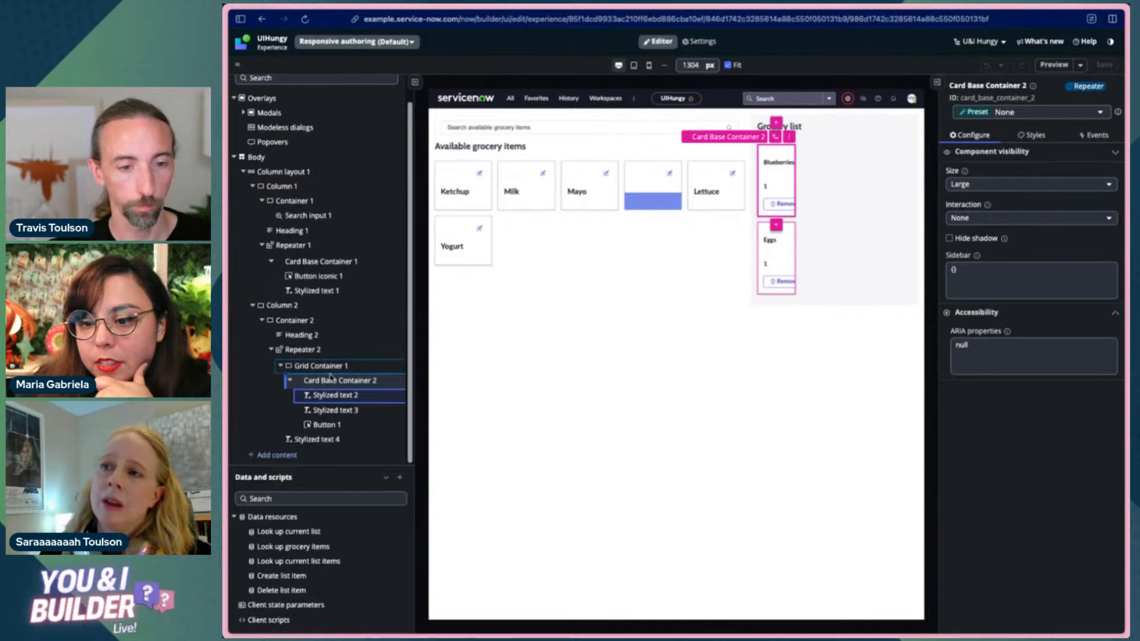
drag(330, 377, 331, 379)
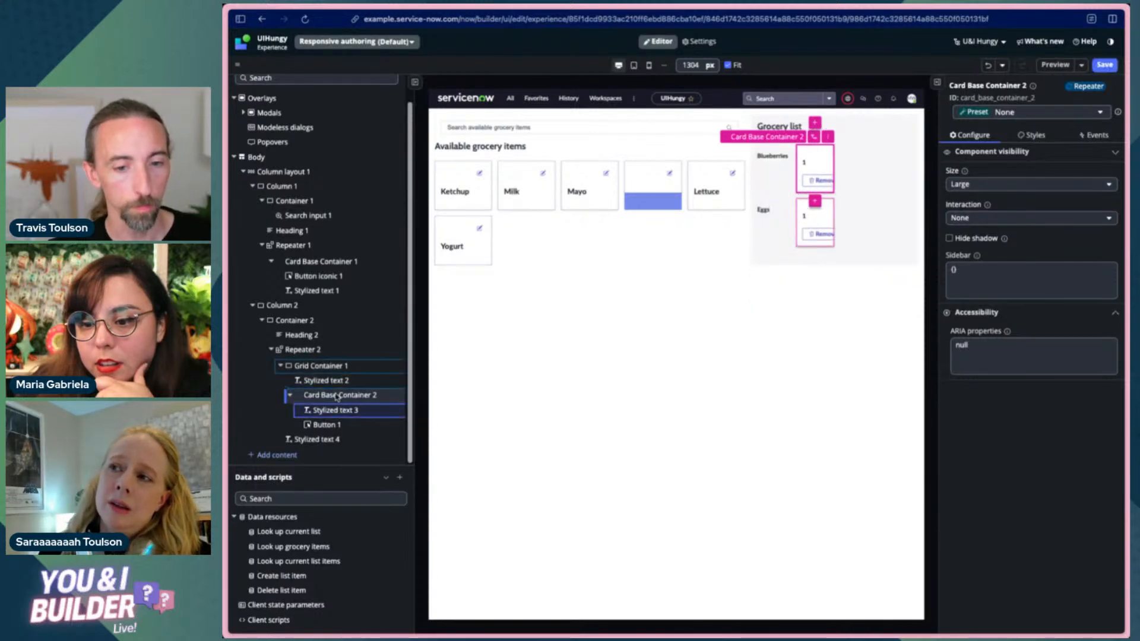
click(244, 111)
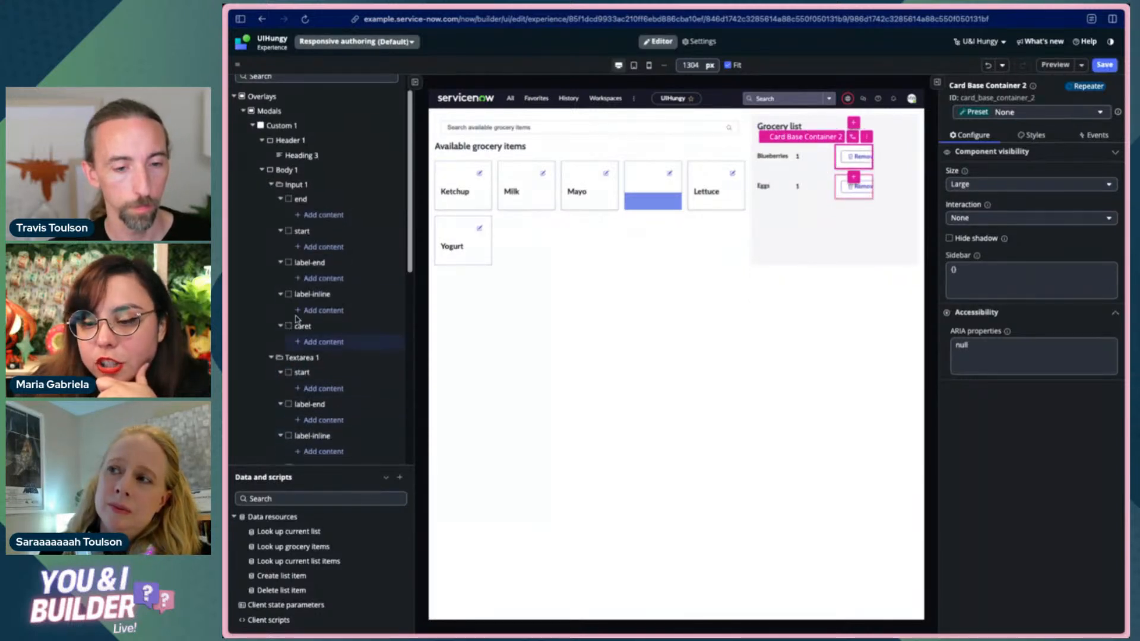
click(235, 95)
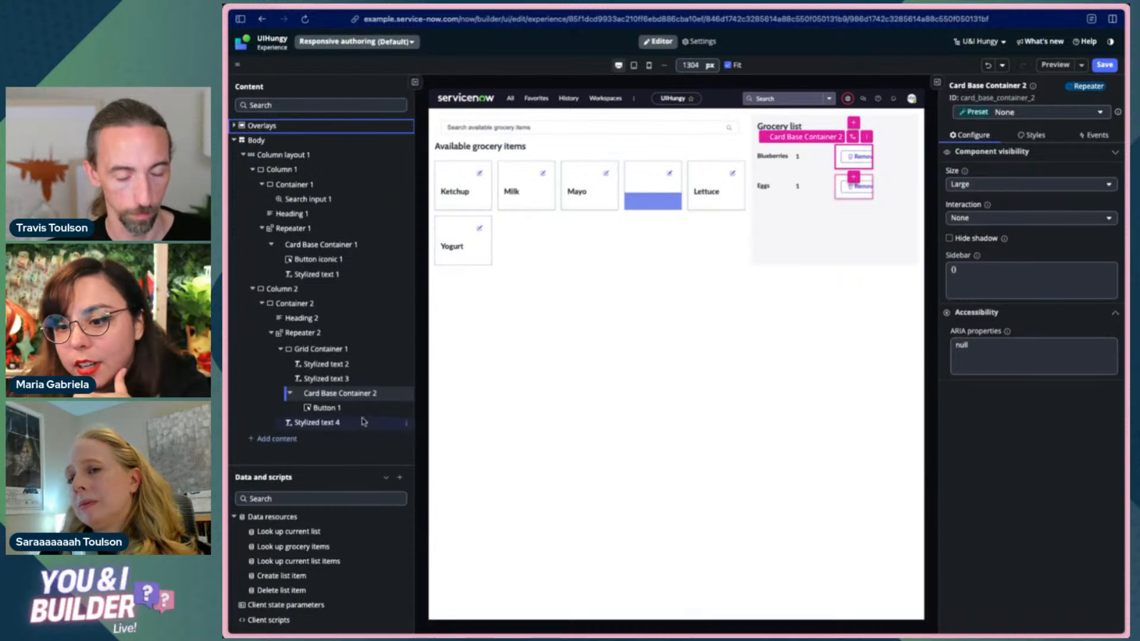
drag(337, 409, 341, 392)
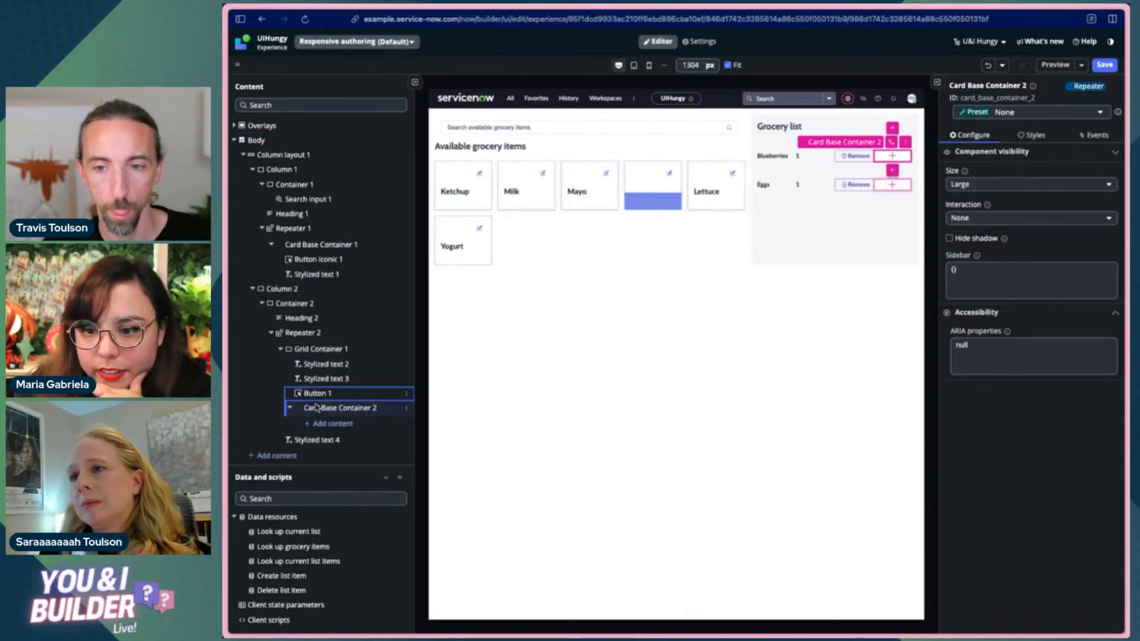
- Move the empty Card Base Container 2 directly under Repeater 2, above Grid Container 1
drag(316, 416, 310, 351)
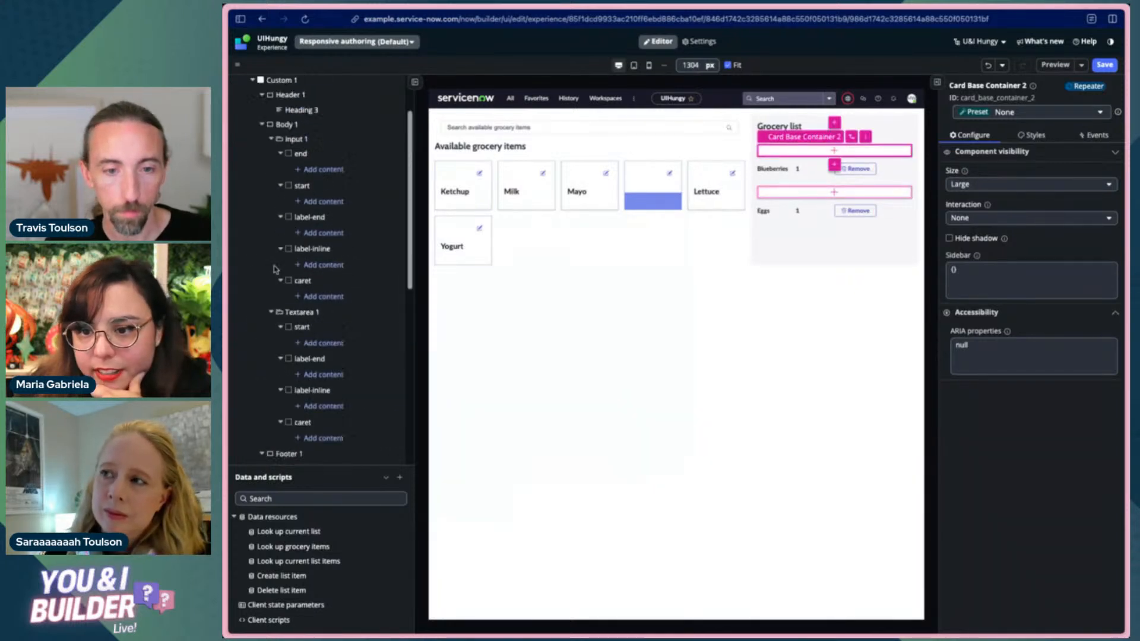
click(234, 125)
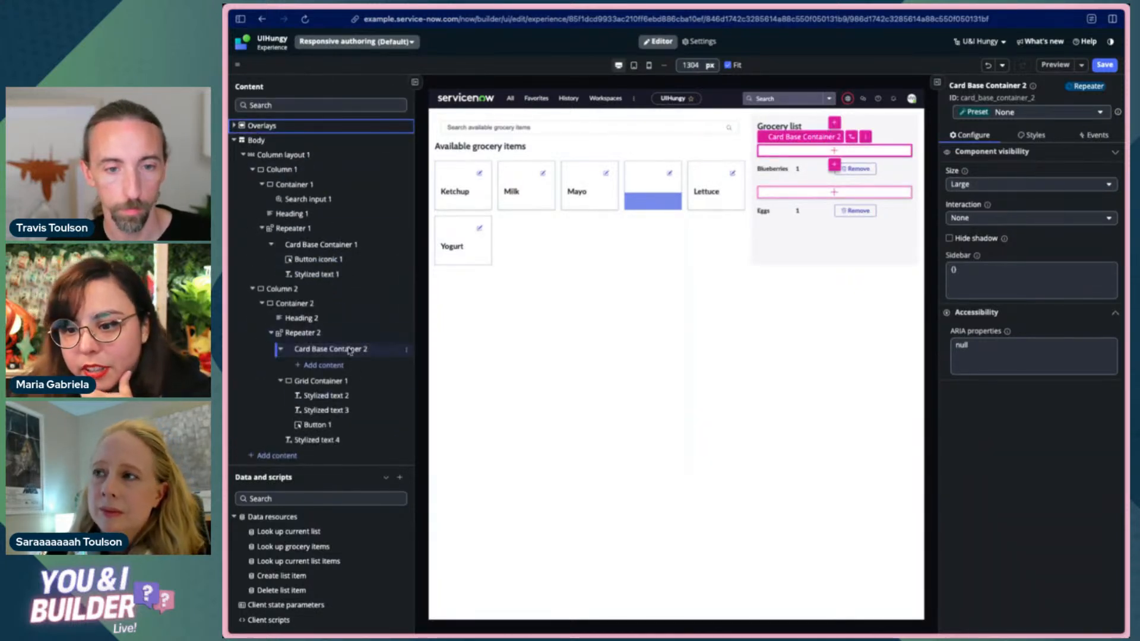
click(316, 382)
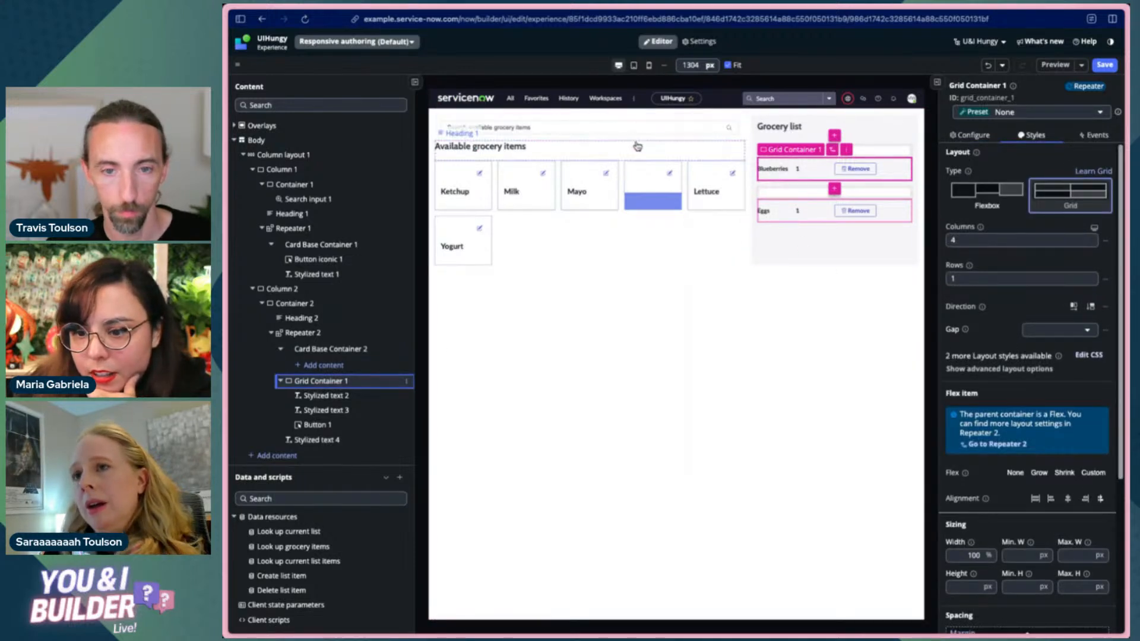
- Hide Card Base Container 2 in the desktop form factor and save the page
click(357, 349)
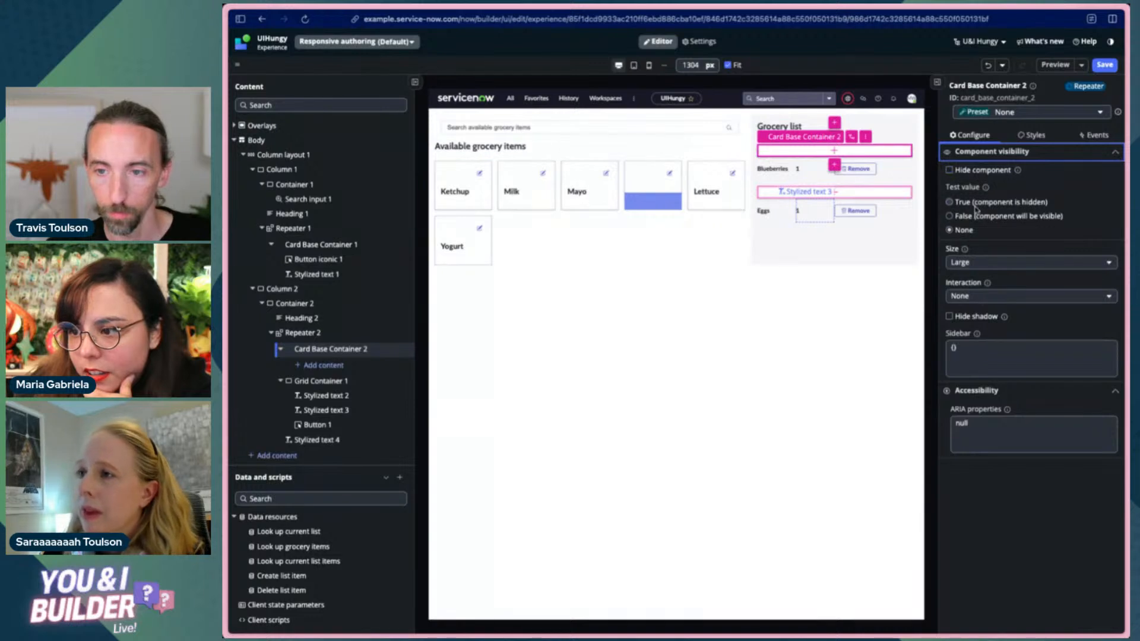
click(950, 170)
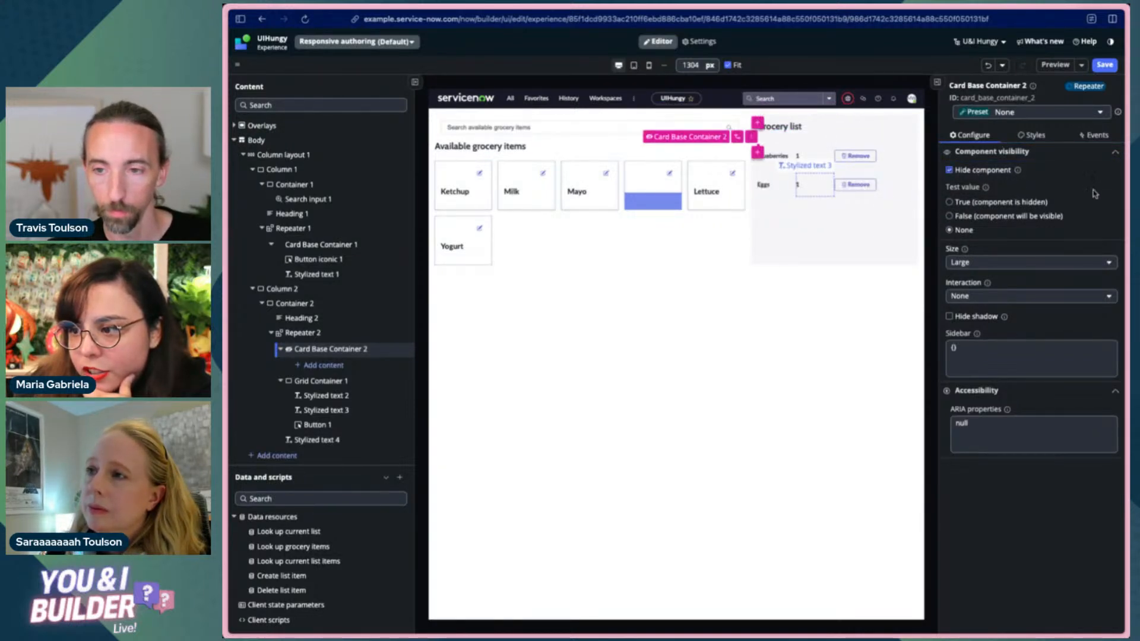
click(1105, 65)
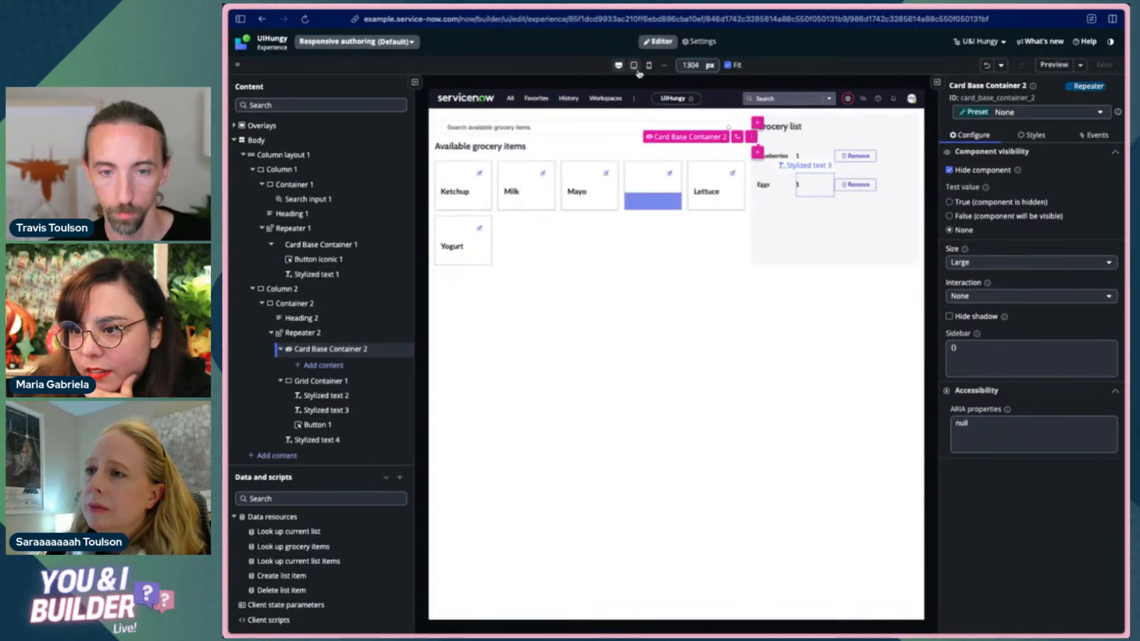
- Turn off Hide component for Card Base Container 2 in the mobile form factor
click(649, 65)
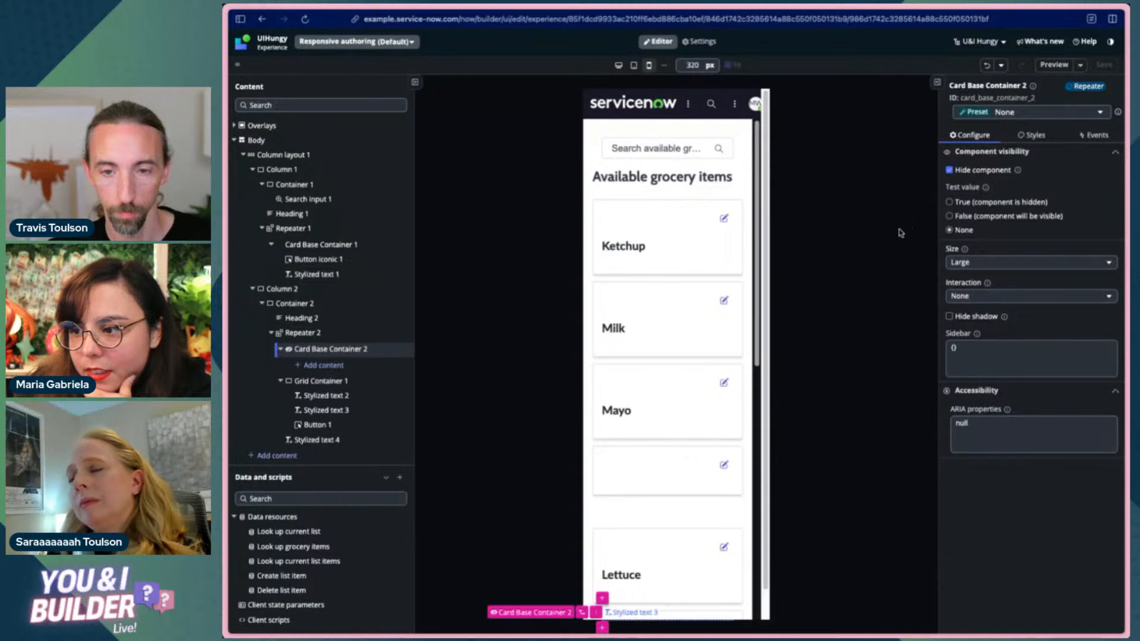
scroll(695, 275, down, 10)
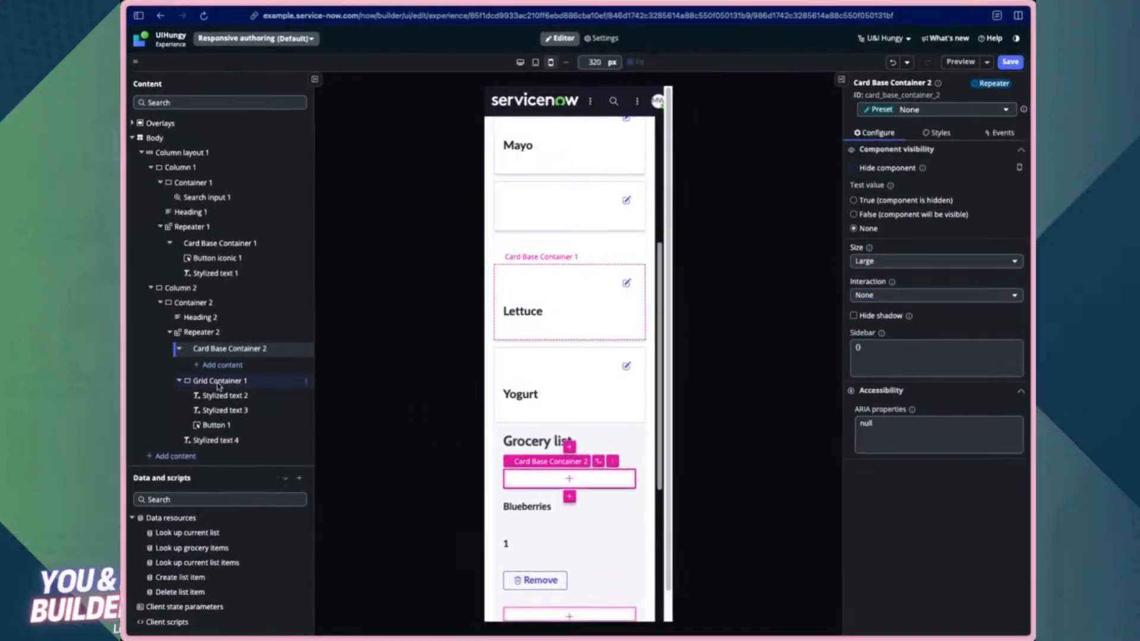
- Hide Grid Container 1 in the mobile form factor only and save the page from the desktop form factor
click(218, 382)
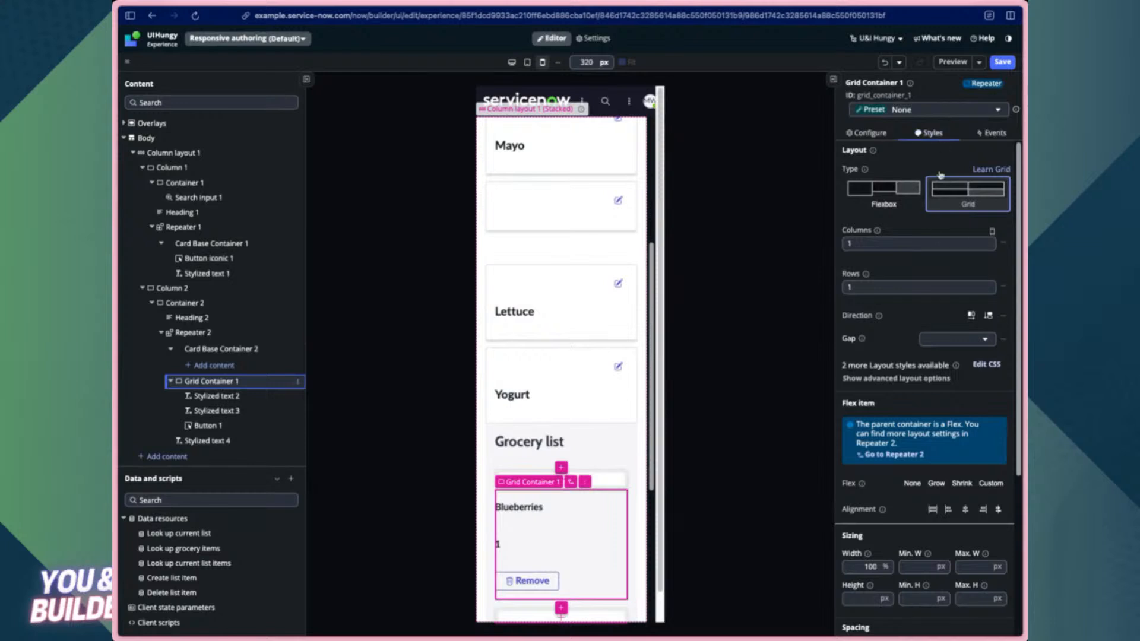
key(Right)
key(Right)
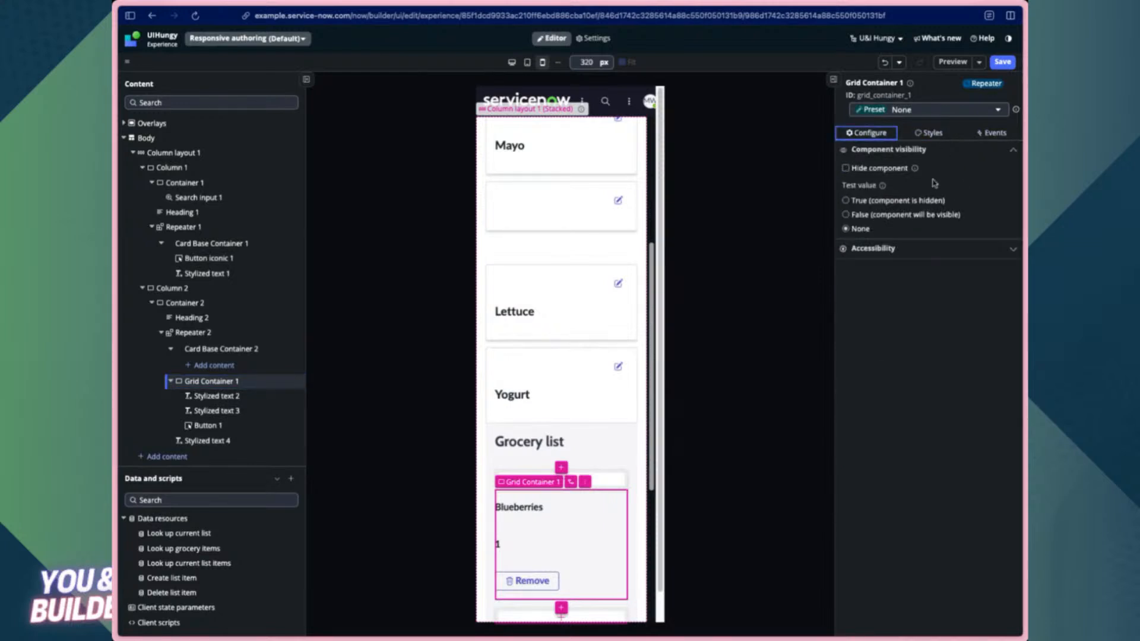
click(846, 169)
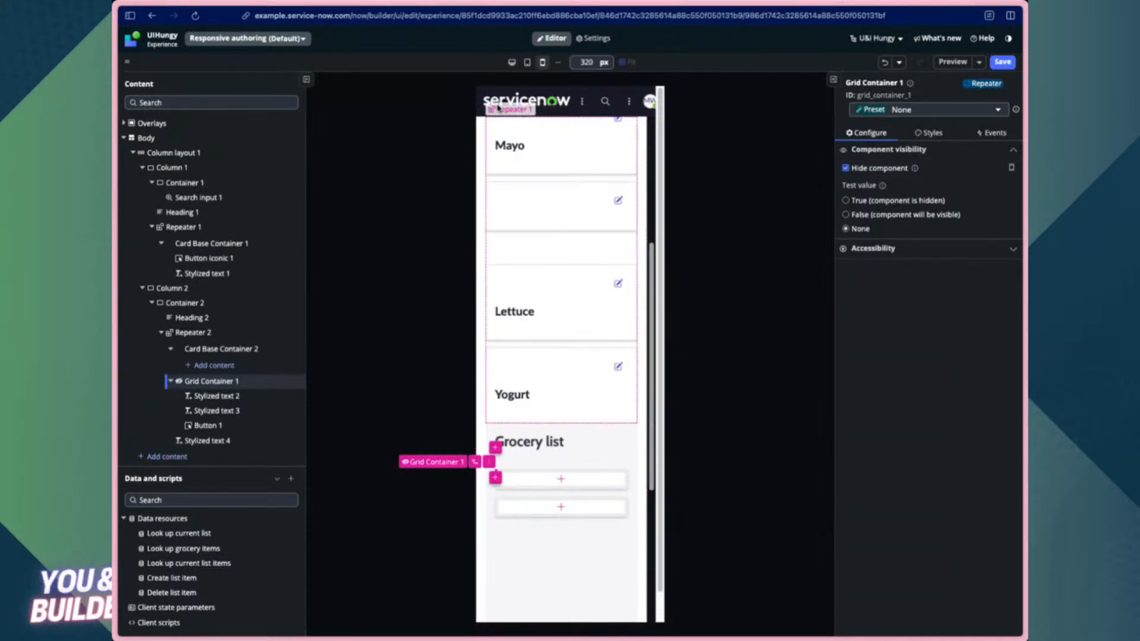
click(511, 62)
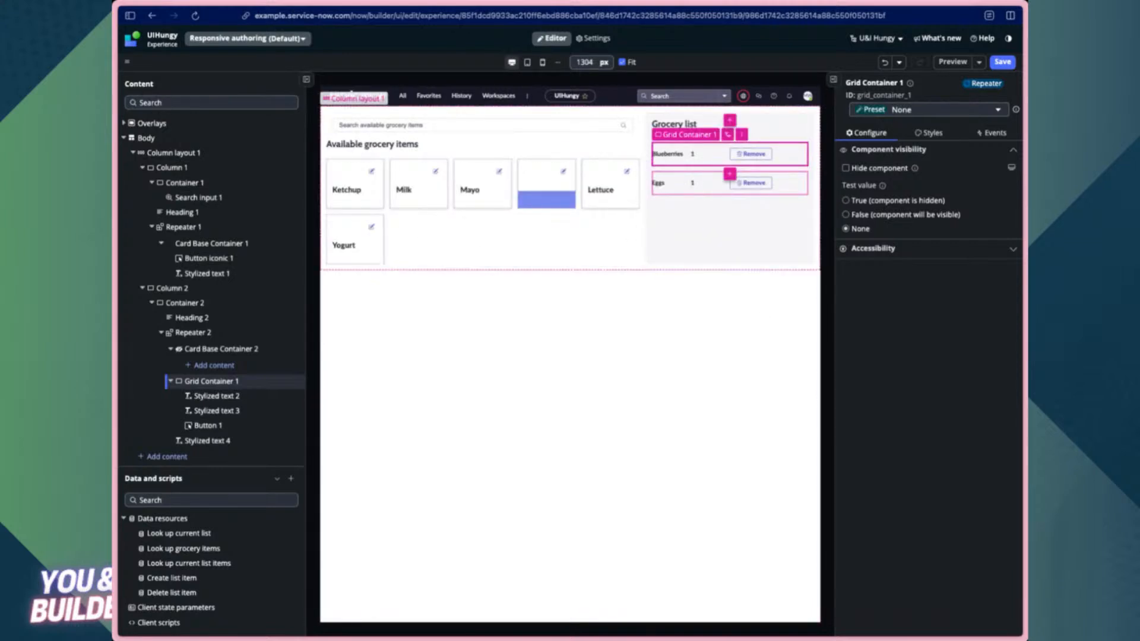
click(1003, 64)
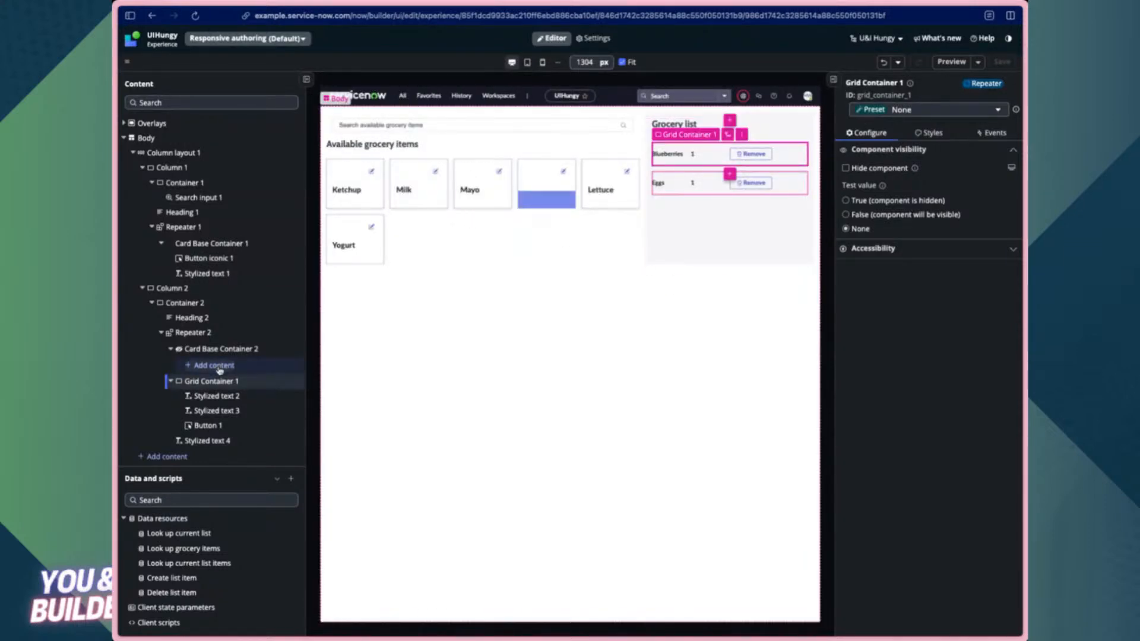
- Compare the visibility of Card Base Container 2 in the desktop and mobile form factors and examine the mobile grocery list
click(221, 349)
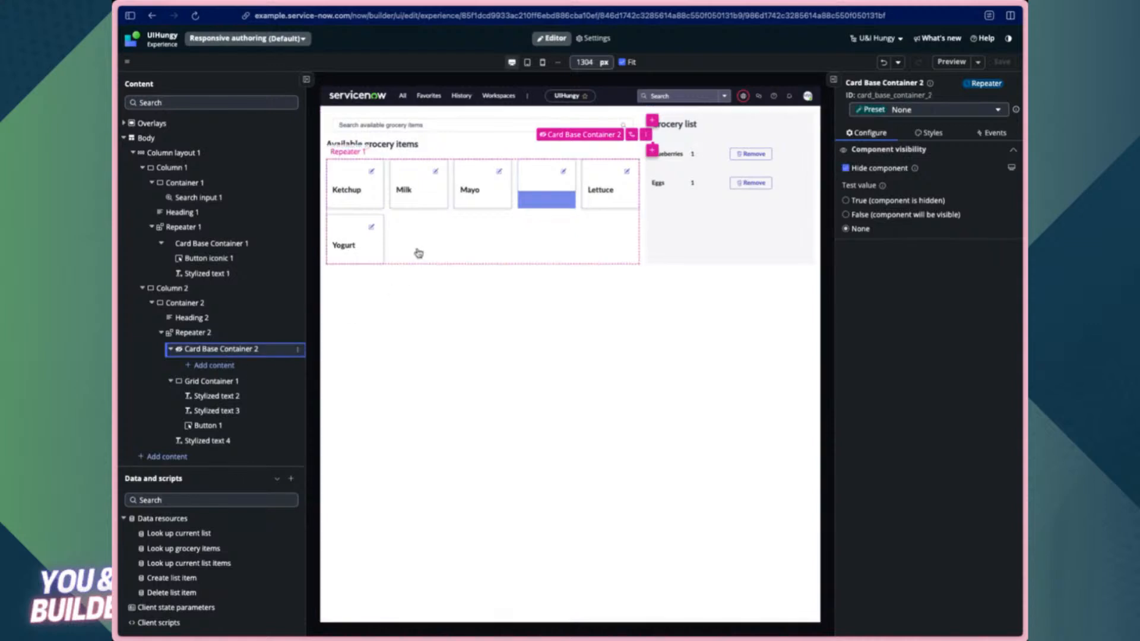
click(542, 63)
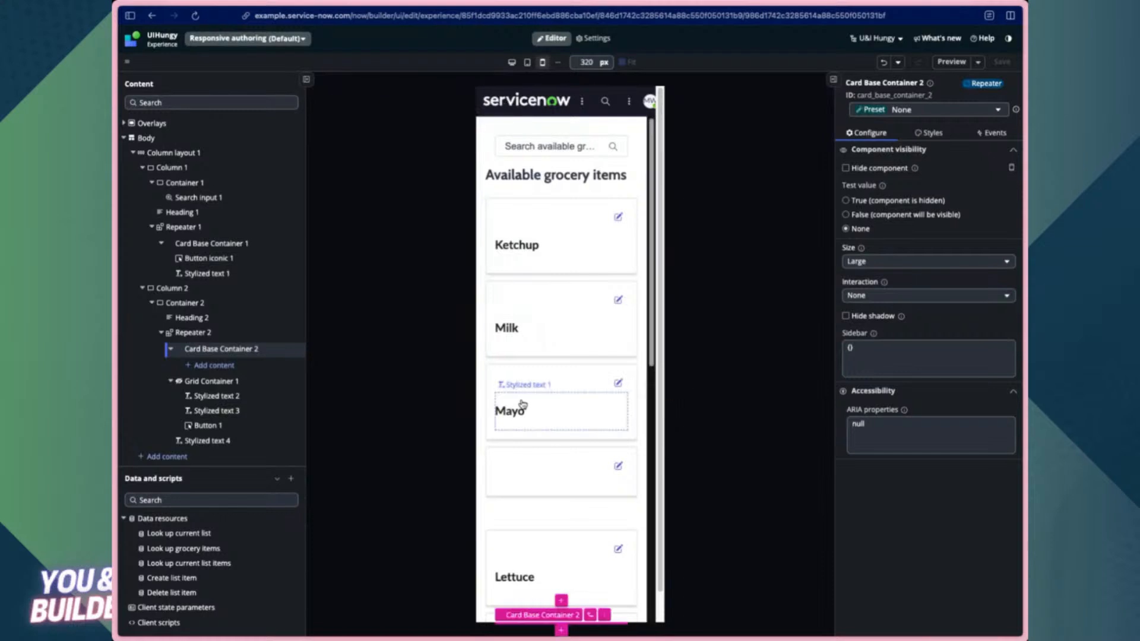
scroll(558, 386, down, 5)
scroll(633, 411, down, 3)
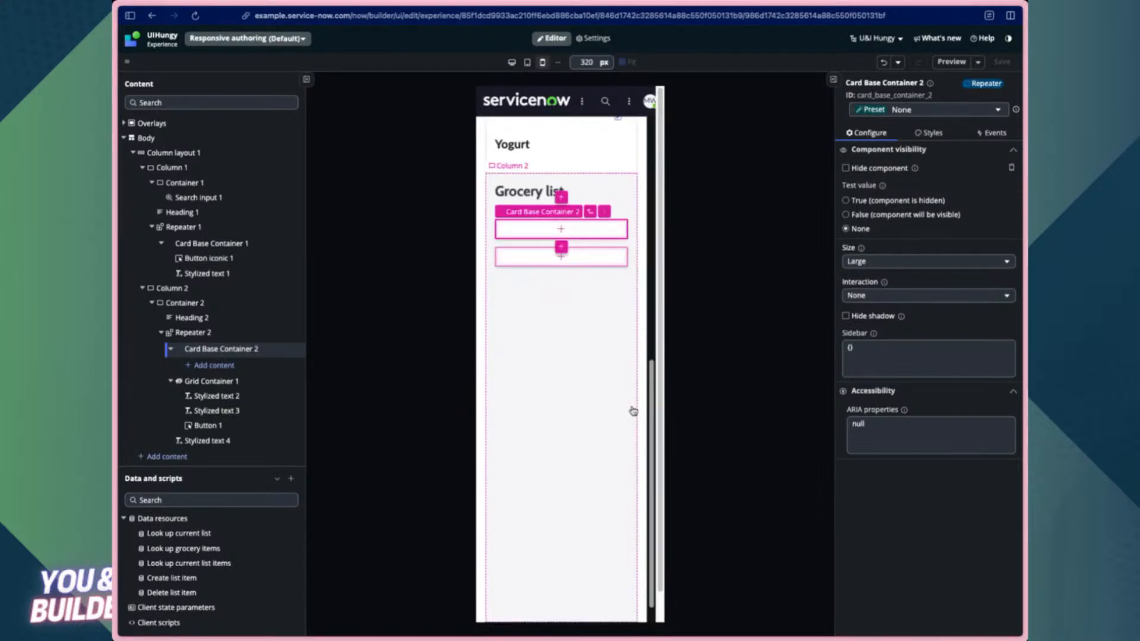
scroll(617, 398, up, 2)
scroll(614, 335, down, 4)
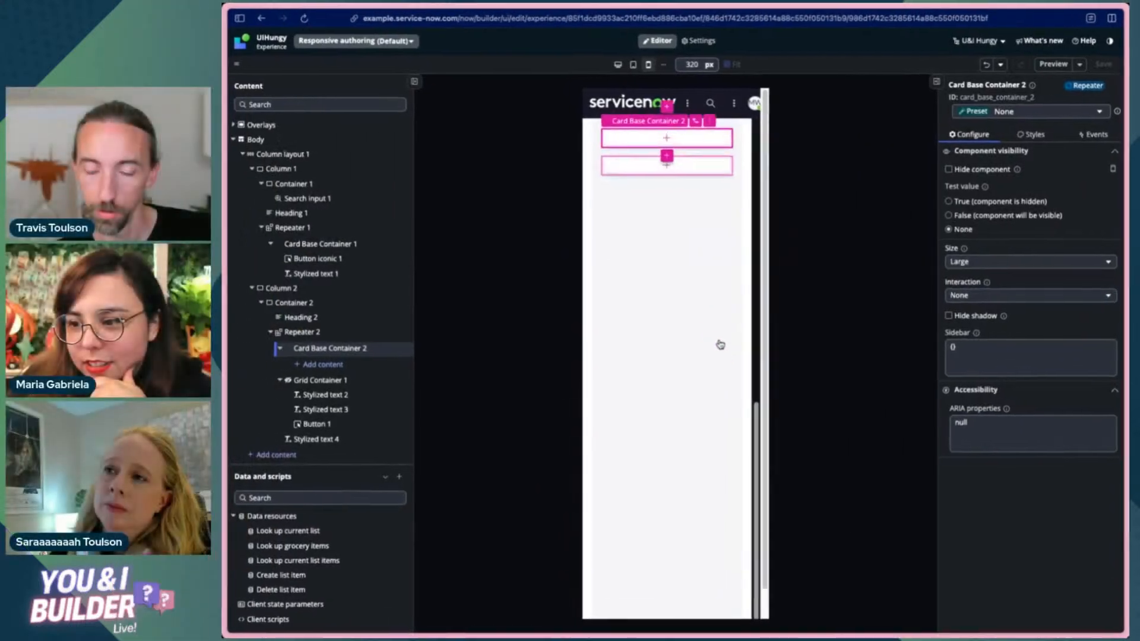
scroll(713, 354, up, 3)
scroll(703, 361, down, 3)
scroll(706, 363, up, 5)
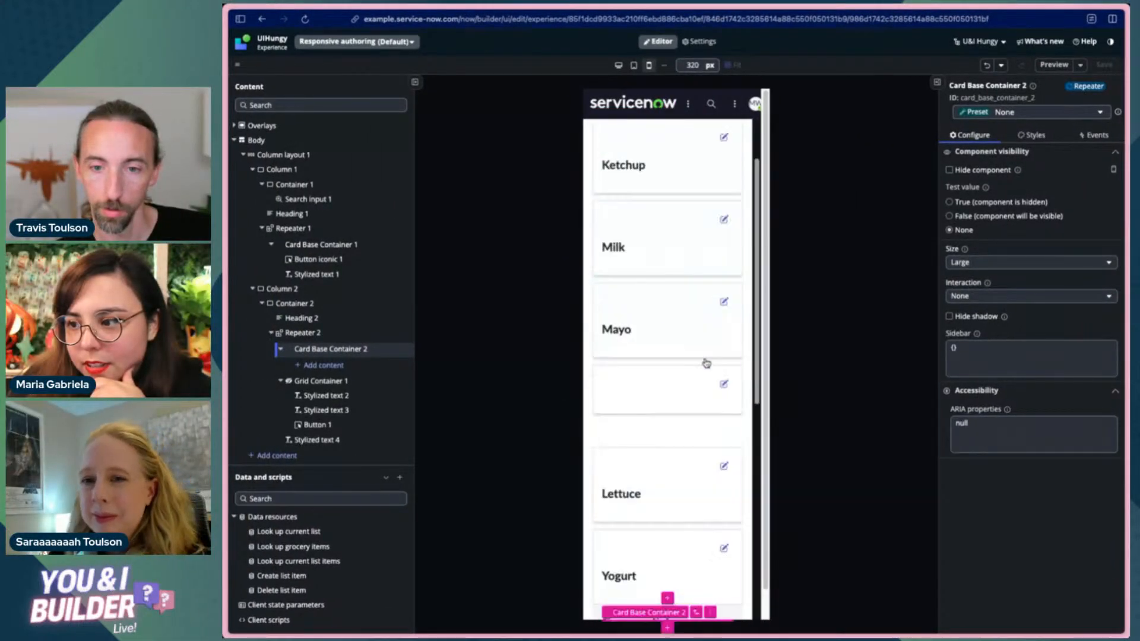
scroll(706, 363, down, 6)
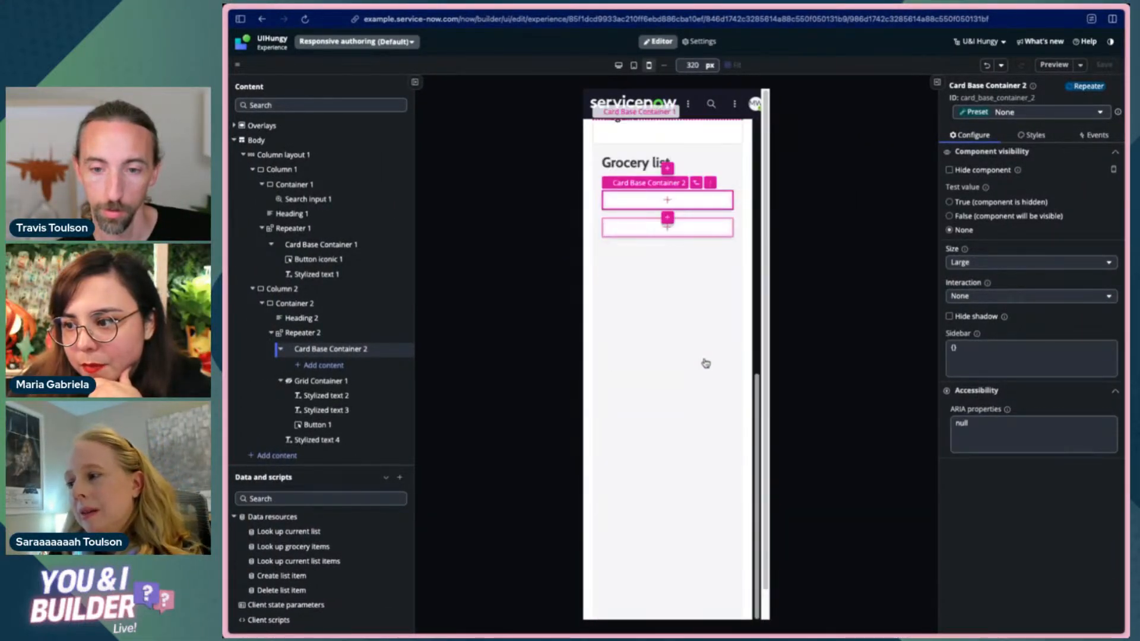
- Examine the style settings of Column 2 and Container 2 in the mobile and desktop form factors
click(692, 365)
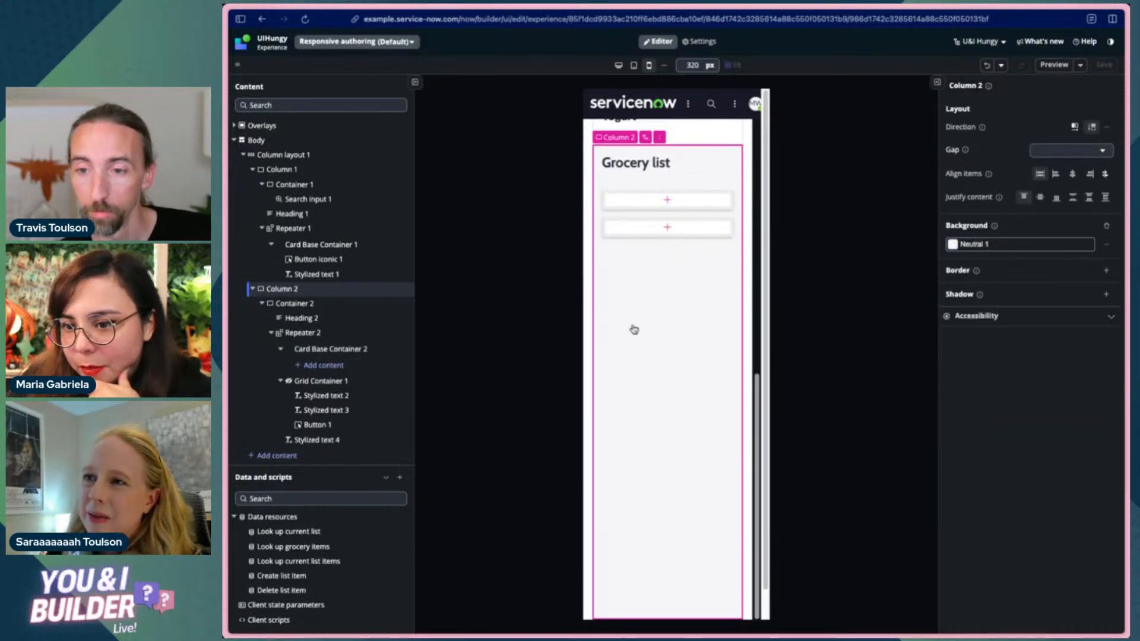
click(322, 306)
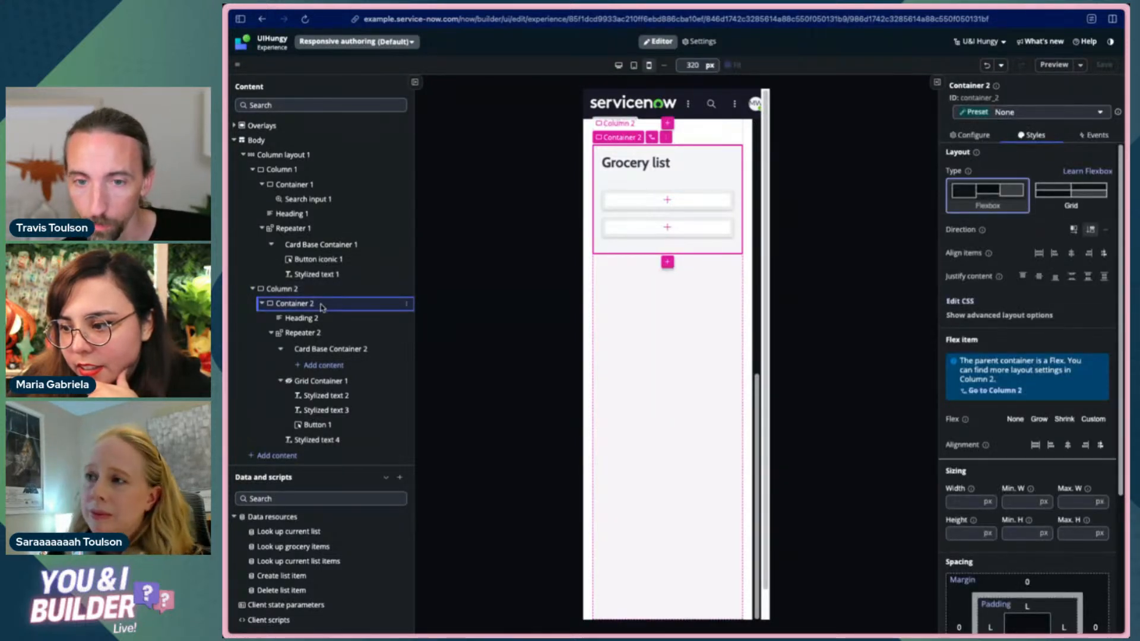
click(328, 289)
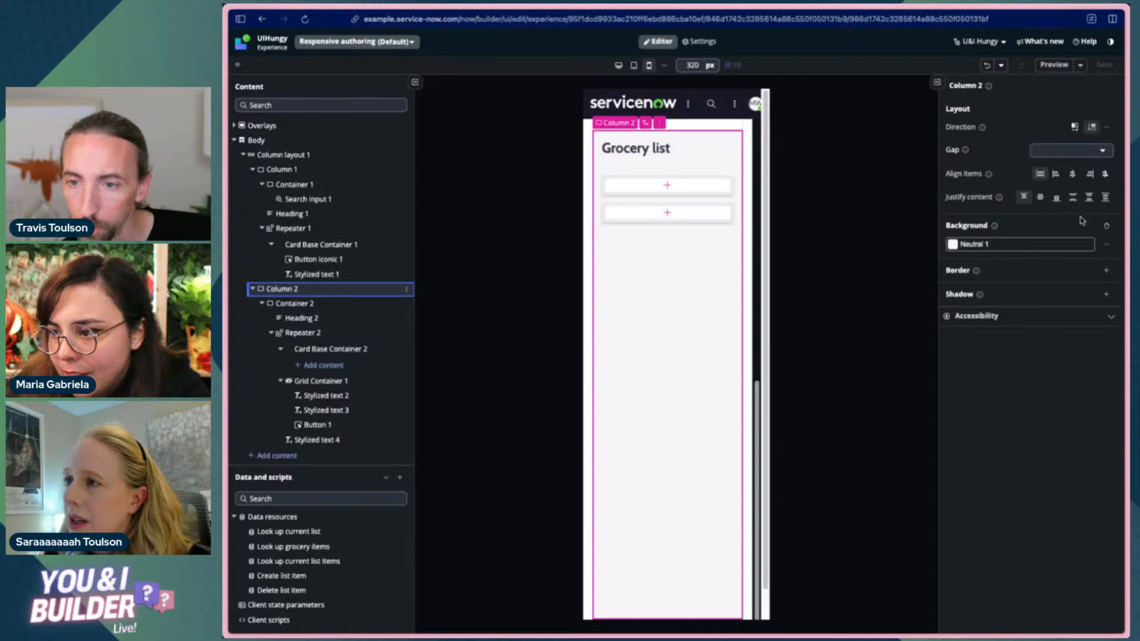
click(619, 66)
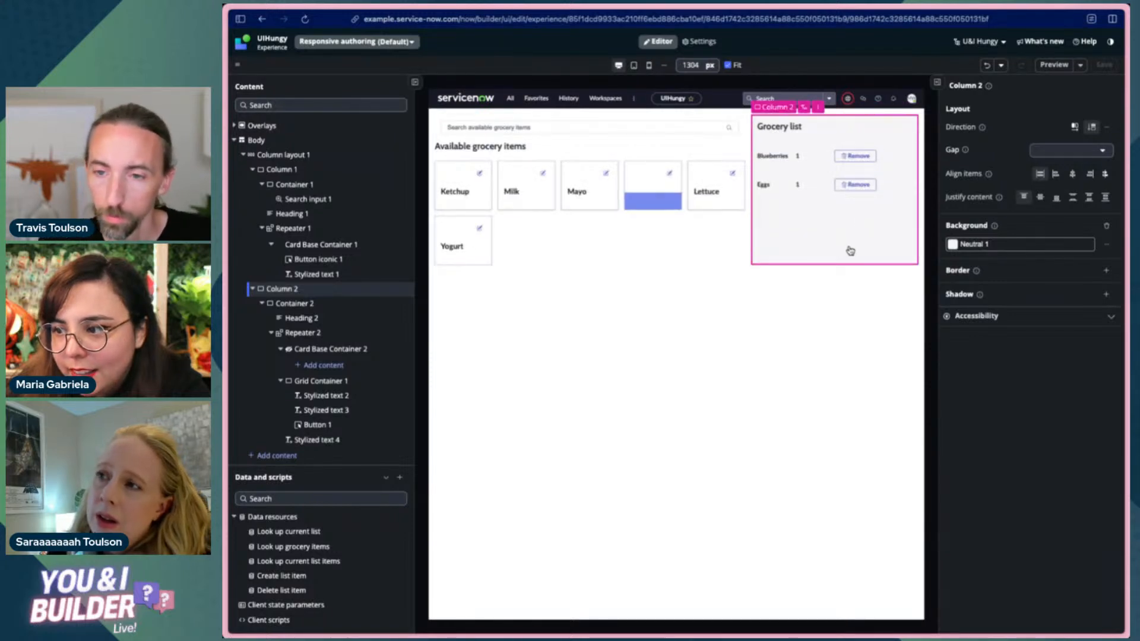
click(338, 305)
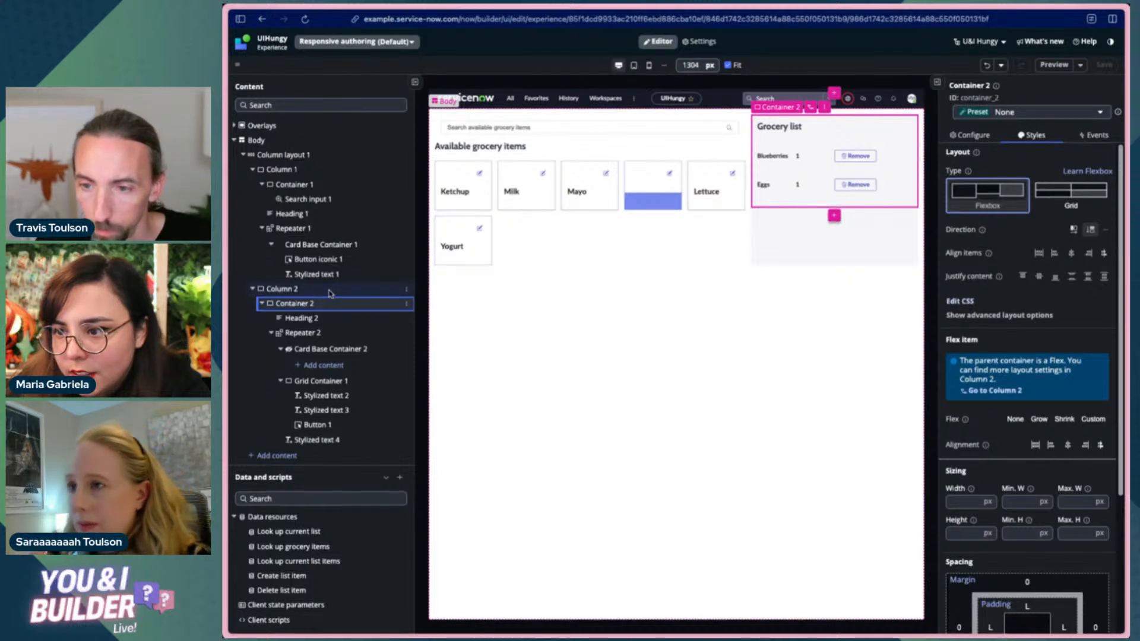
- Examine the Column 2 styles and the page body's styles and configuration in the desktop form factor
click(331, 291)
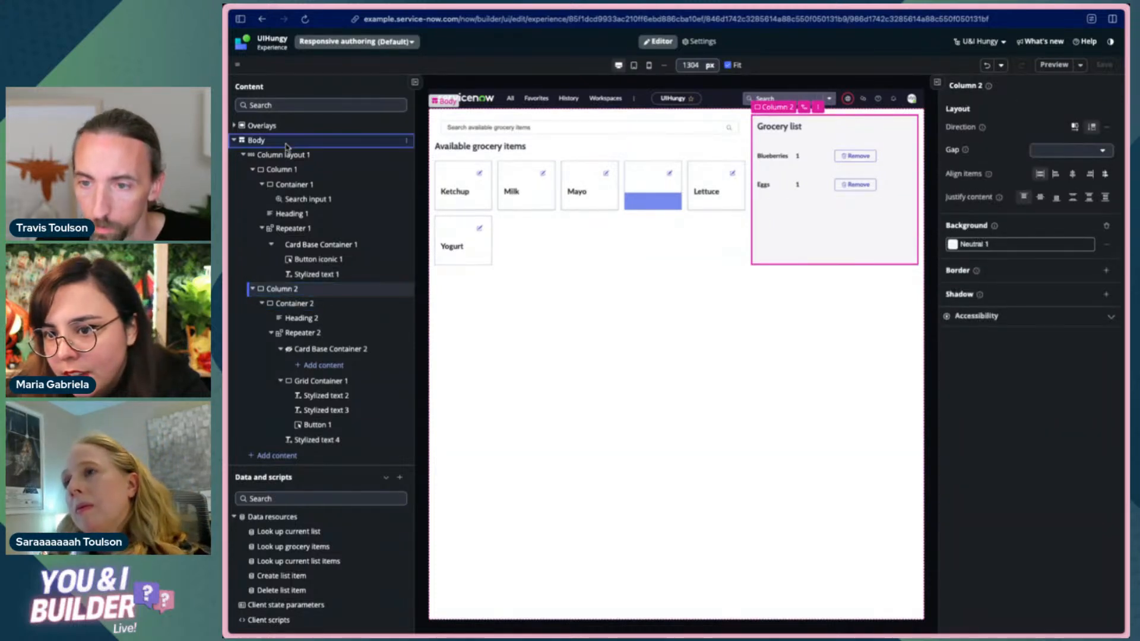
click(286, 142)
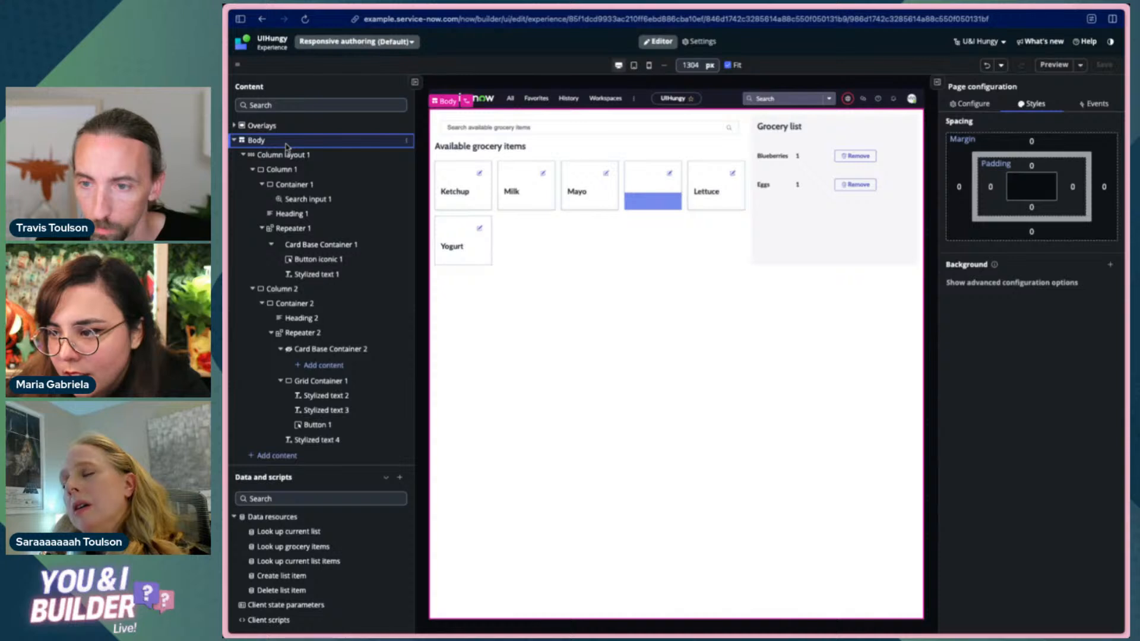
click(970, 104)
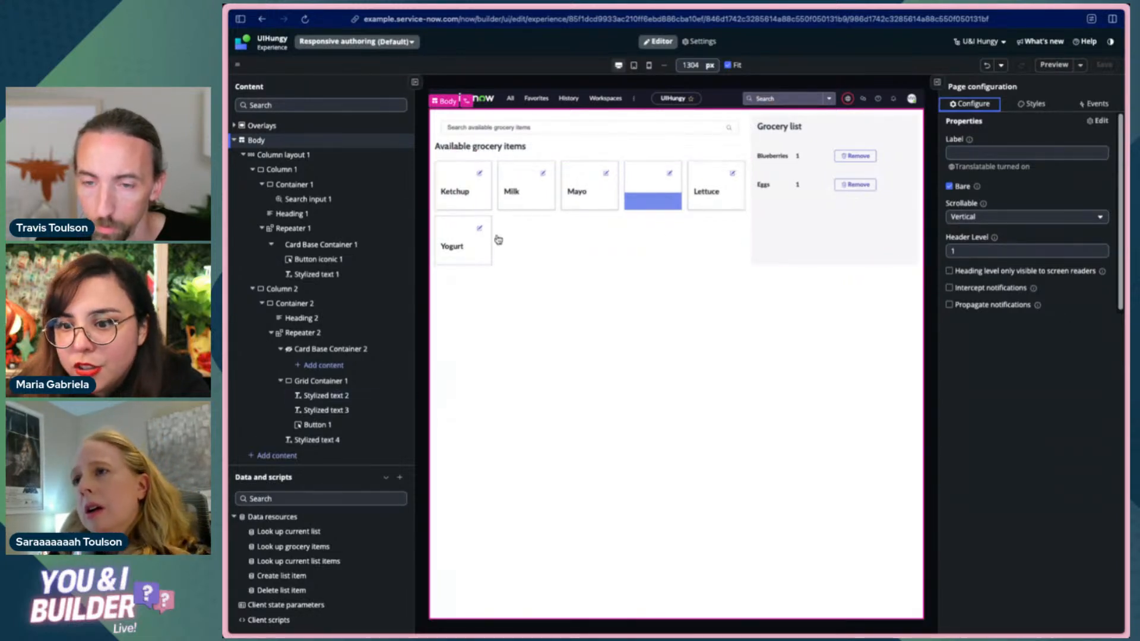
- Examine the body configuration and Column 2 settings in the mobile form factor, checking the grocery list against the available items
click(649, 64)
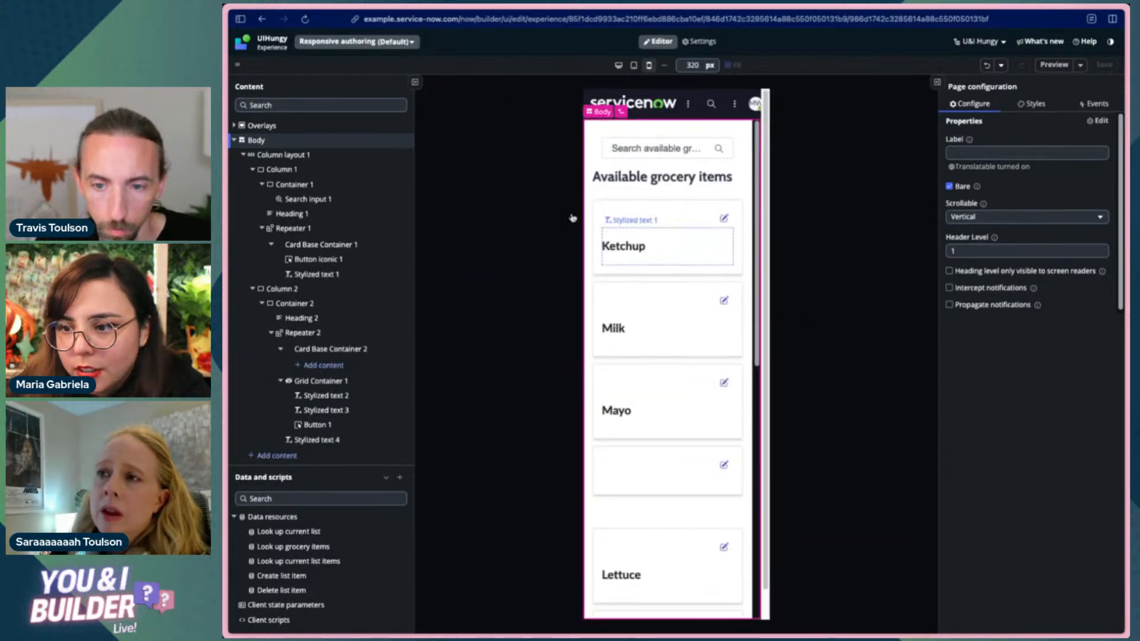
click(284, 143)
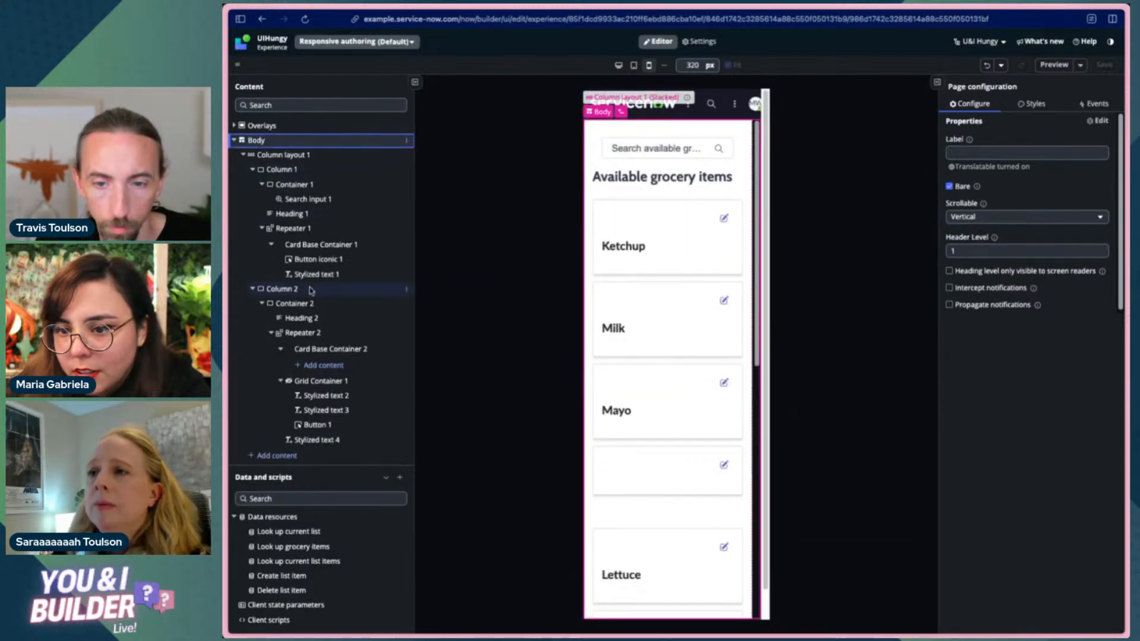
click(282, 289)
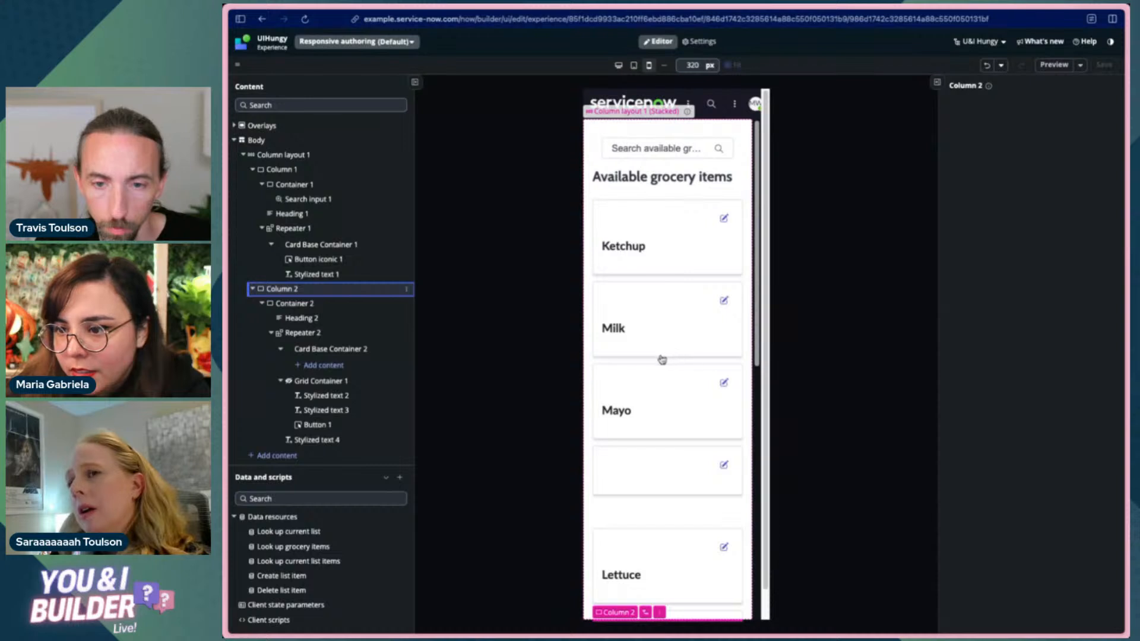
scroll(723, 415, down, 5)
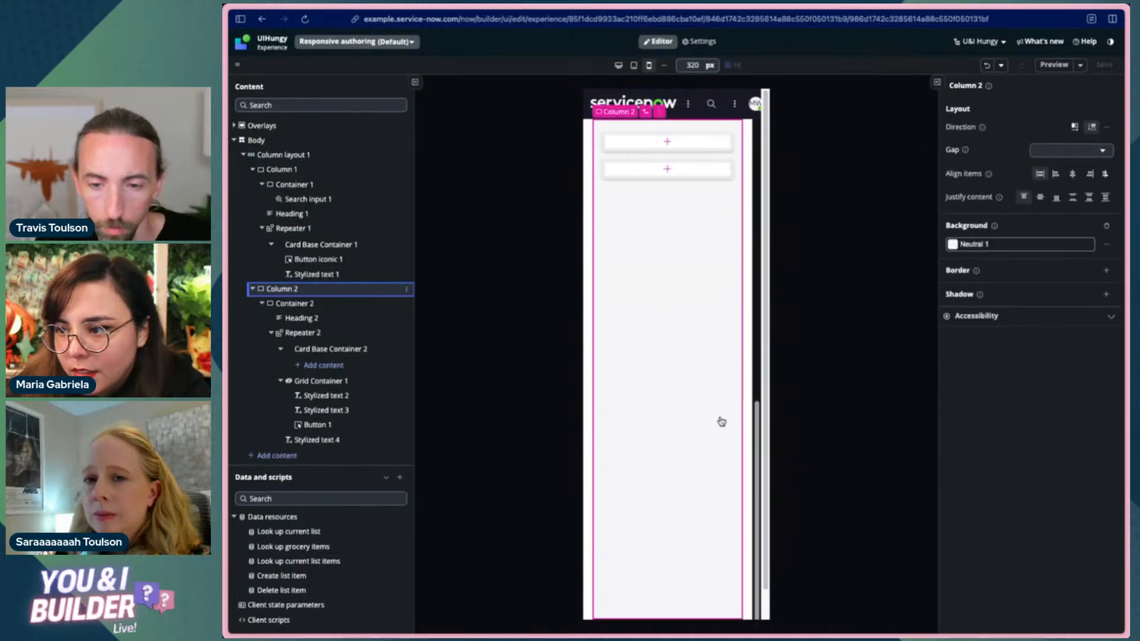
scroll(678, 452, up, 2)
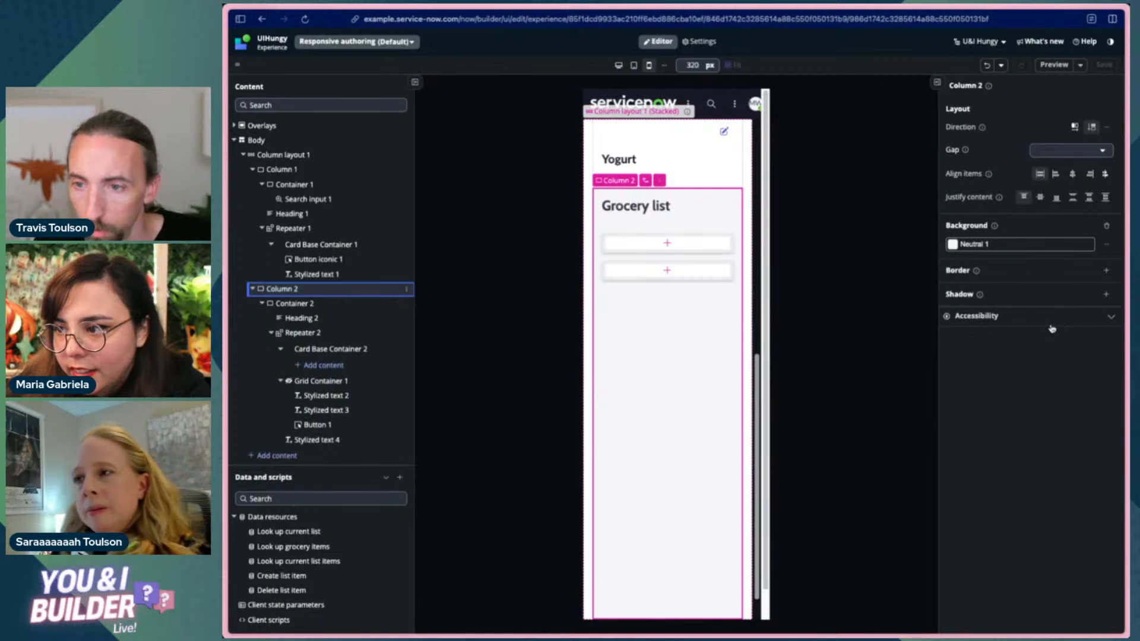
scroll(677, 265, up, 7)
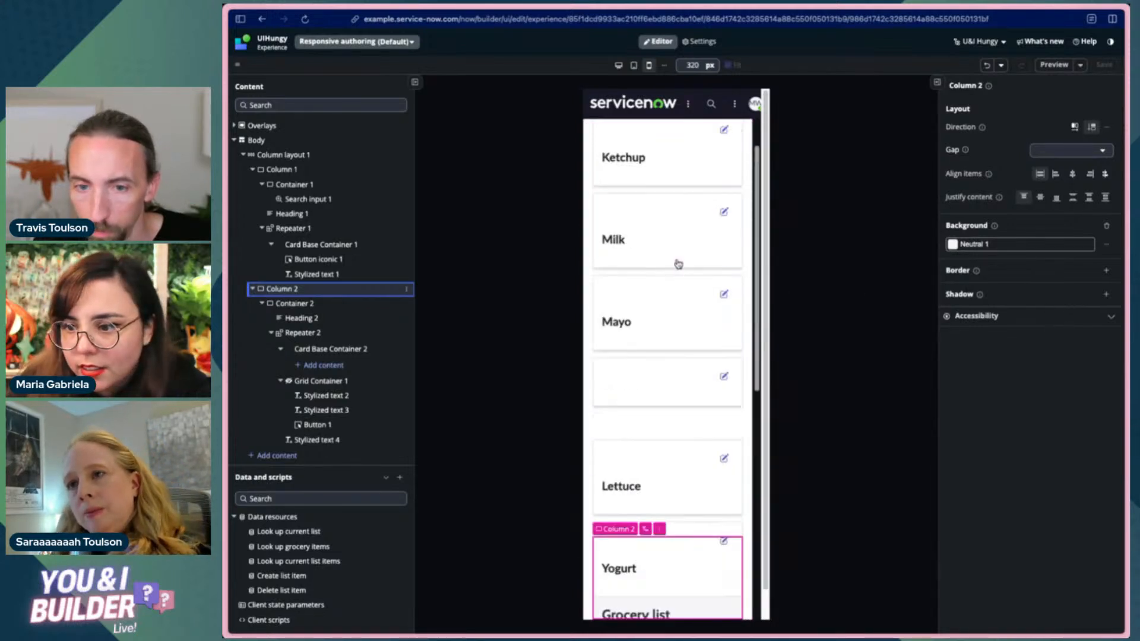
scroll(678, 264, up, 2)
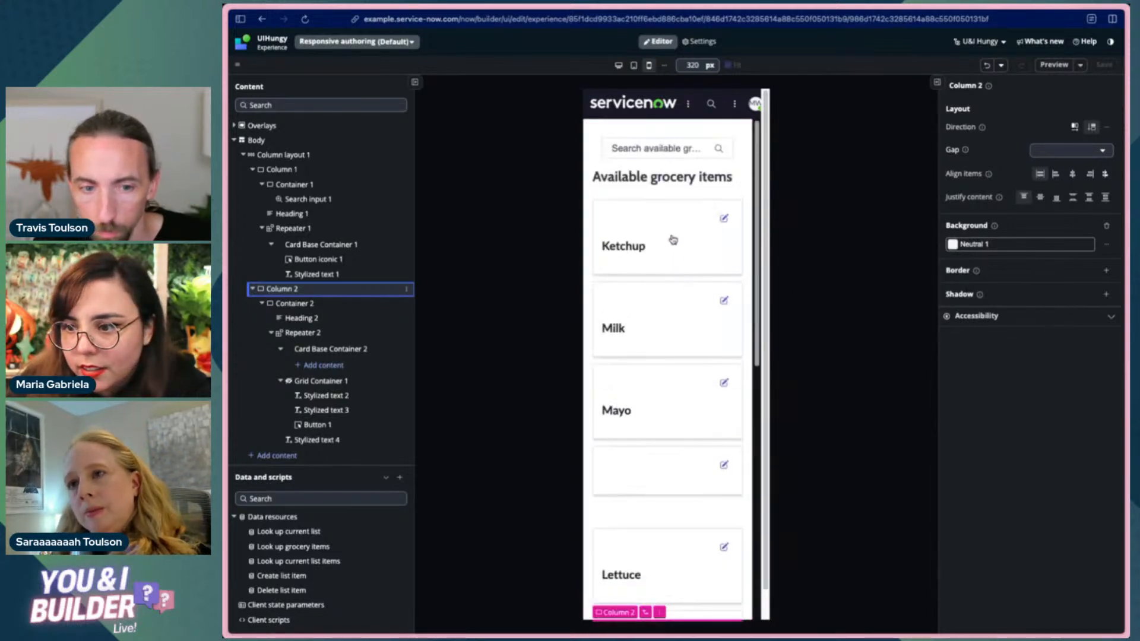
- Distribute the columns of Column layout 1 evenly in the mobile form factor and check the stacked page
click(308, 156)
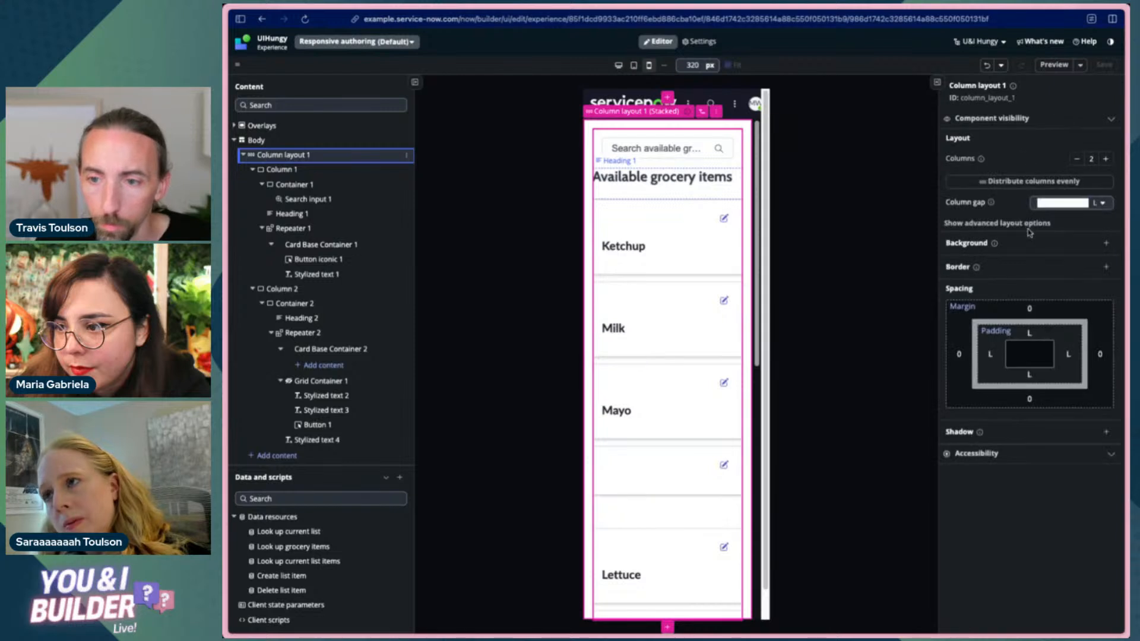
click(1029, 186)
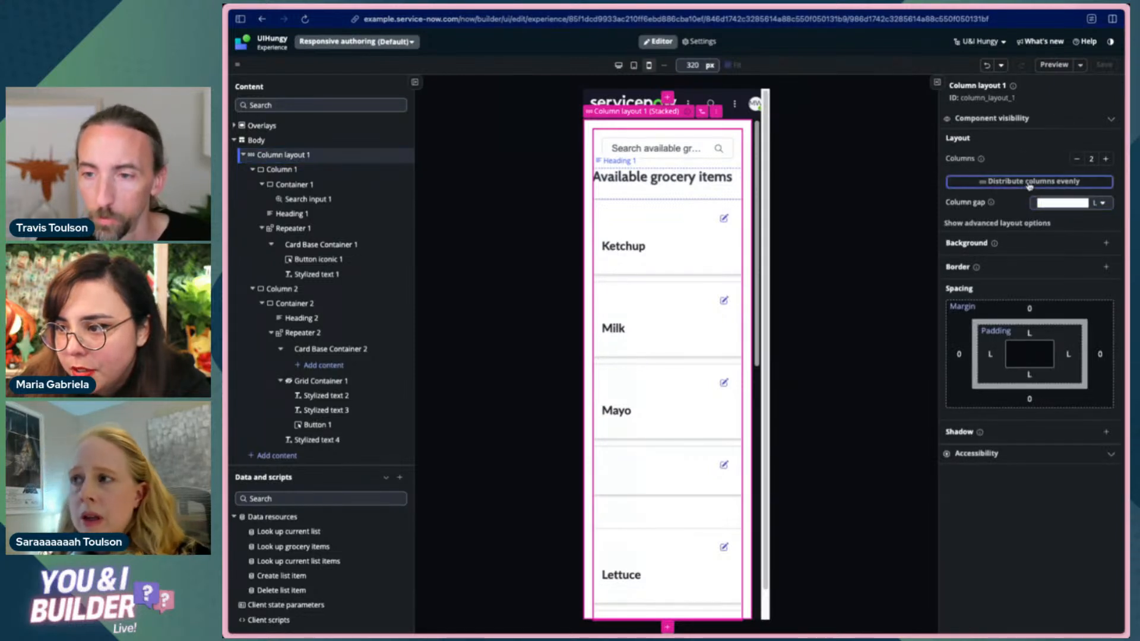
click(987, 185)
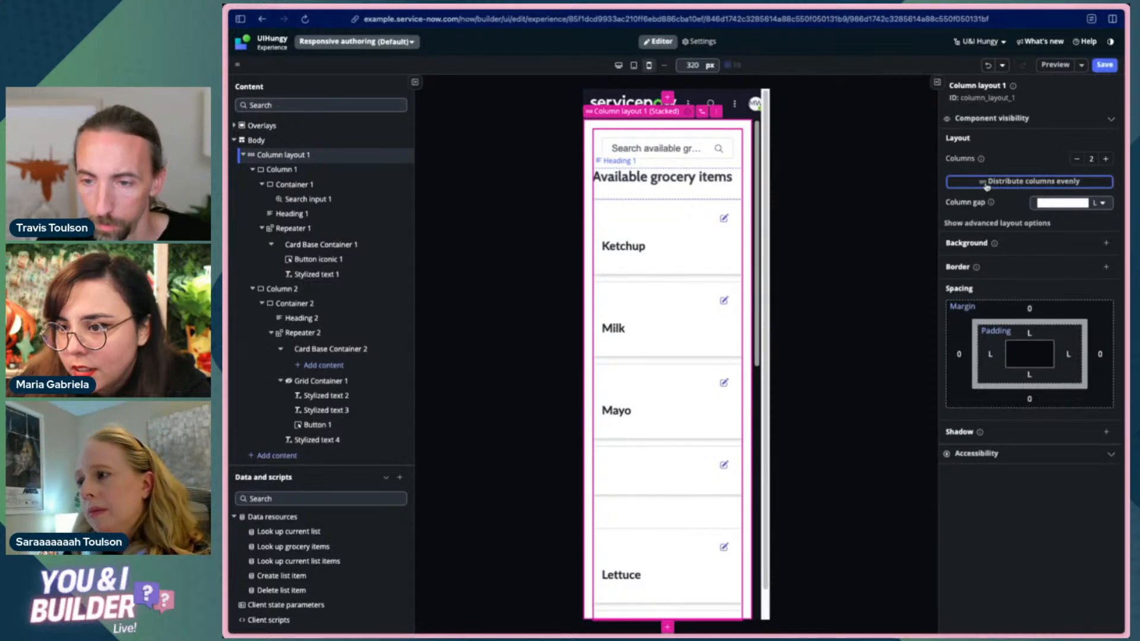
scroll(715, 297, down, 10)
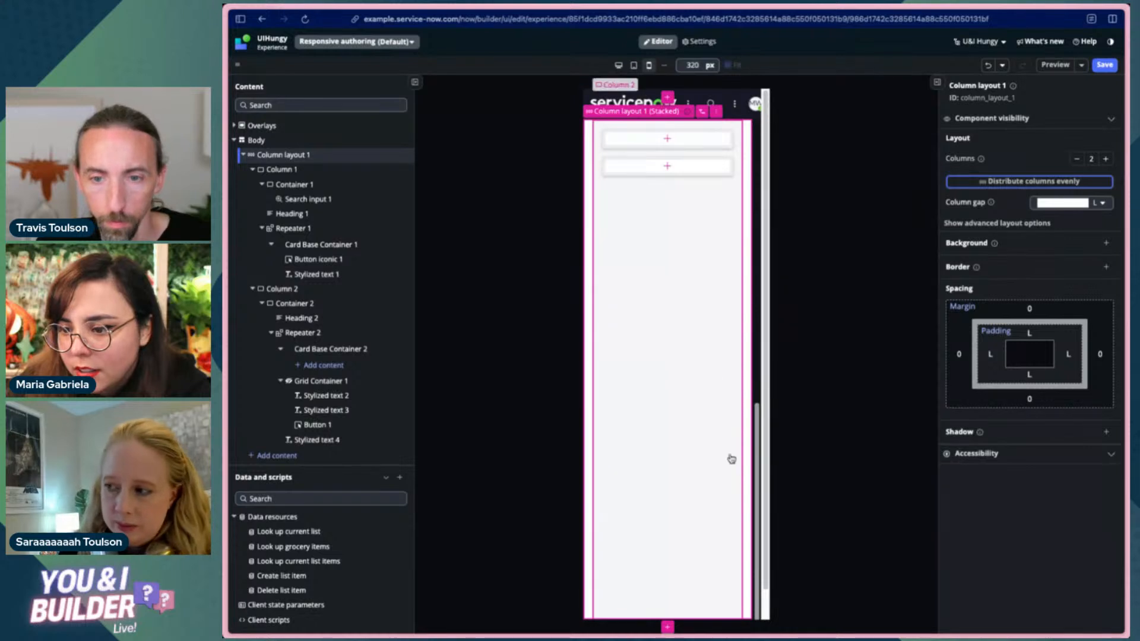
scroll(706, 415, up, 10)
scroll(691, 491, down, 10)
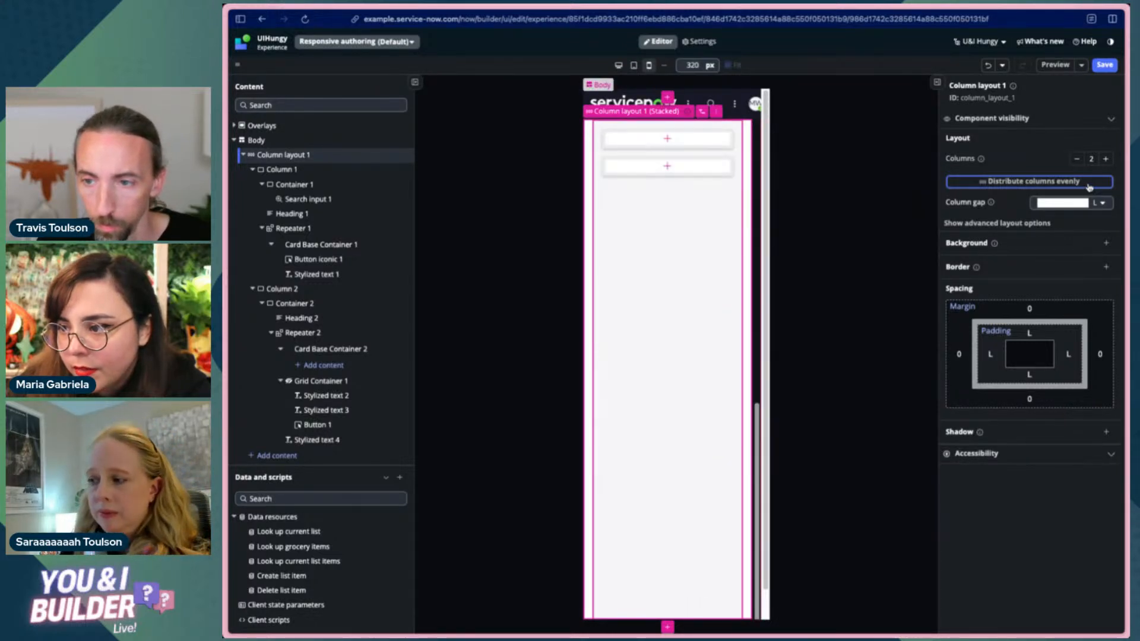
- Set Column layout 1's column gap and padding to M for the mobile form factor and save the page
click(1064, 203)
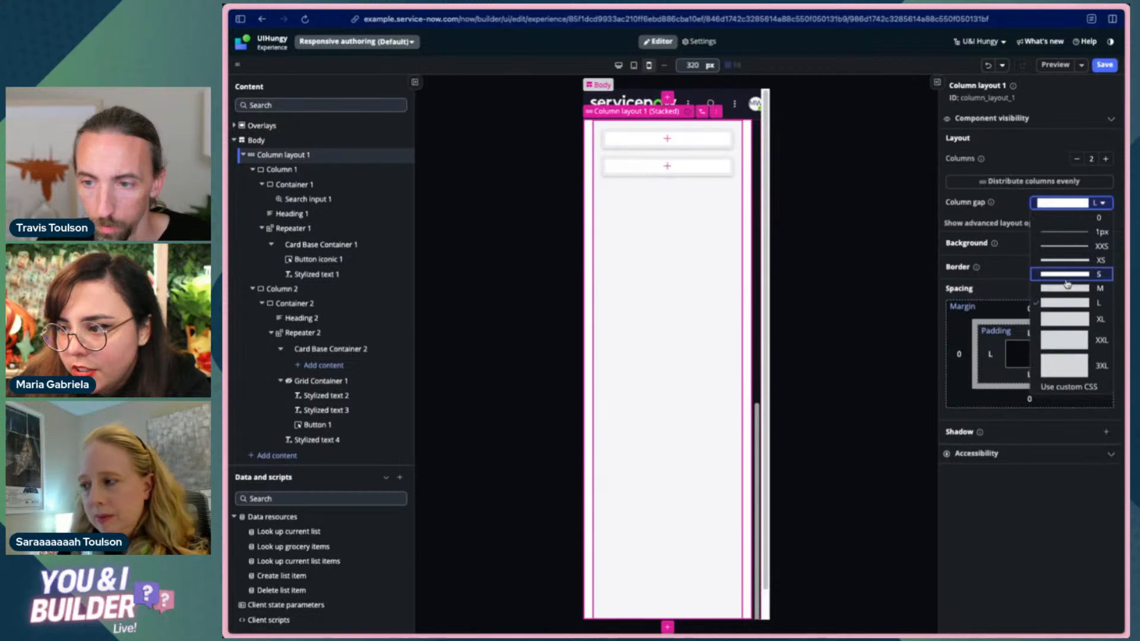
key(Return)
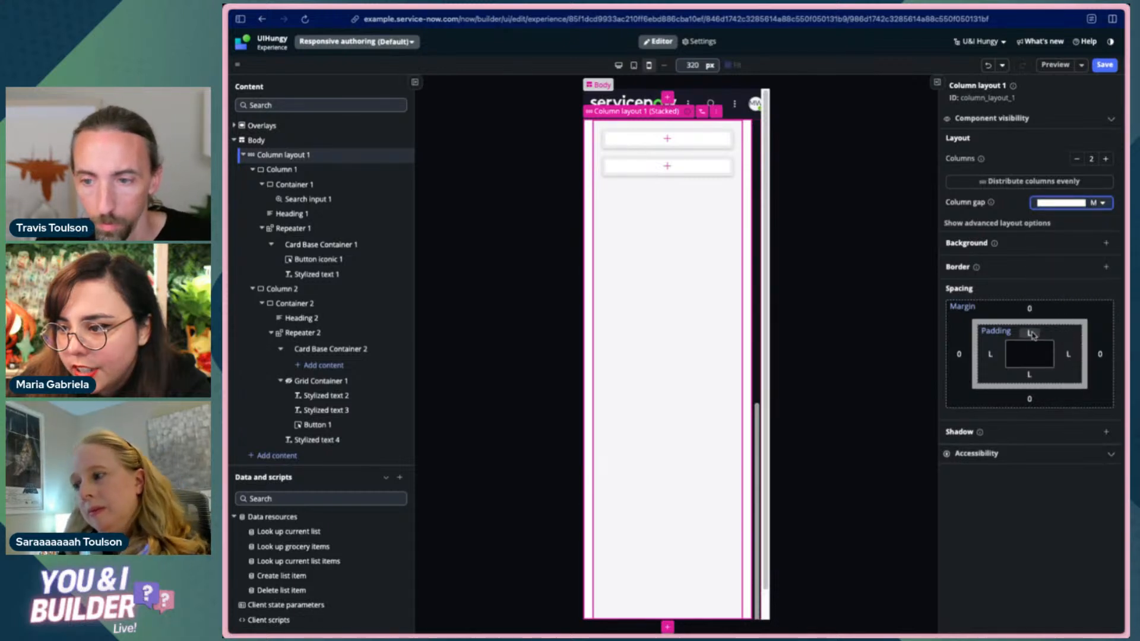
click(1007, 333)
click(1069, 364)
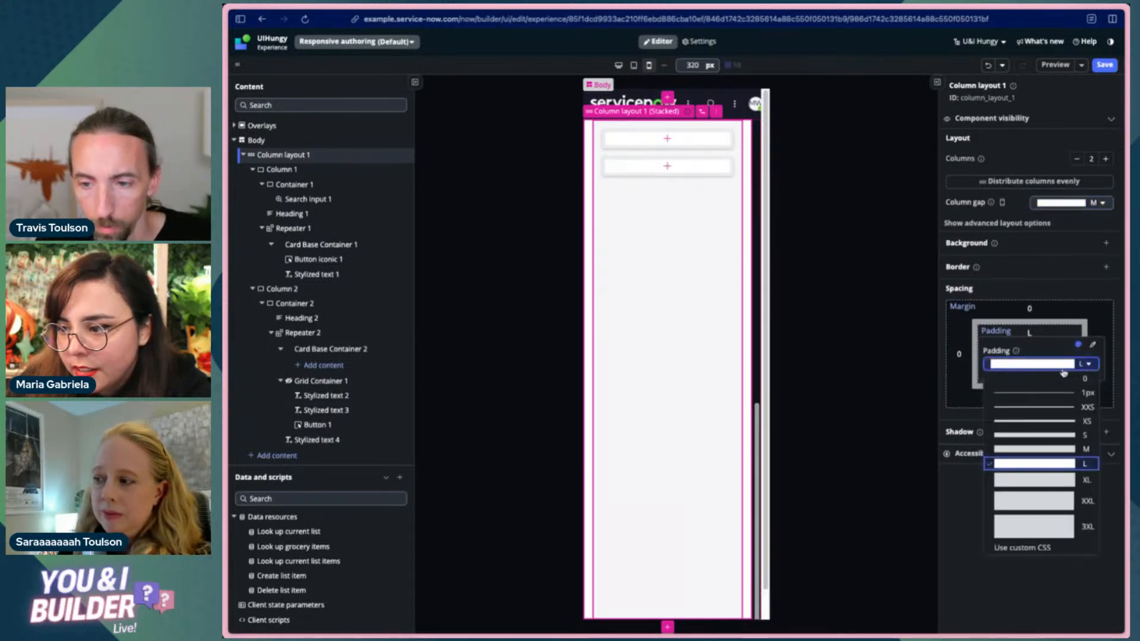
key(Return)
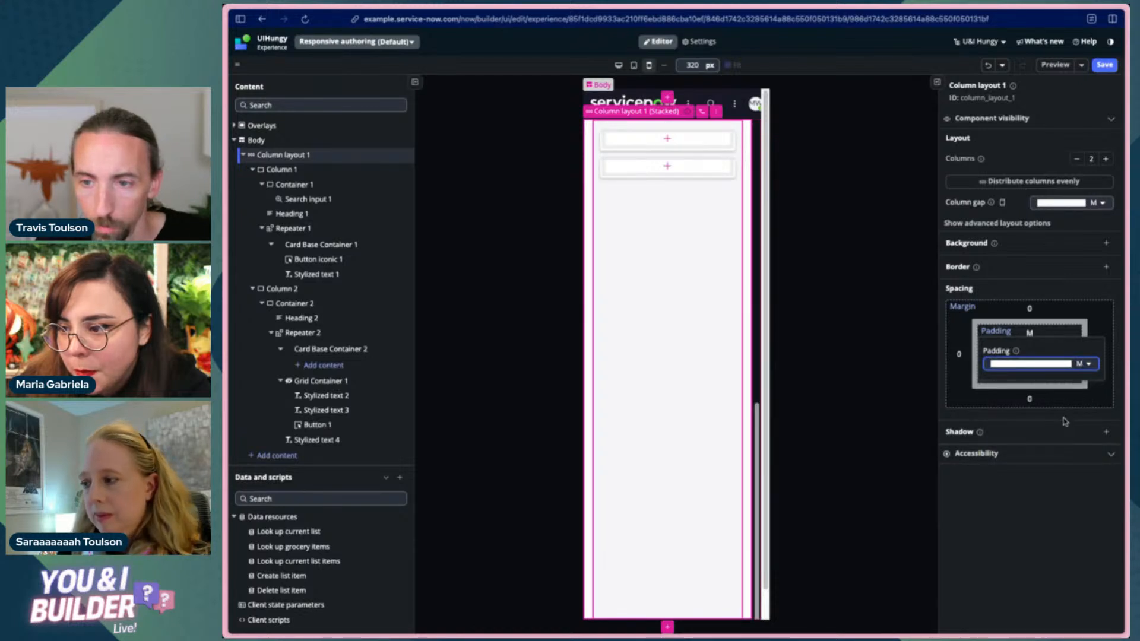
key(ctrl+s)
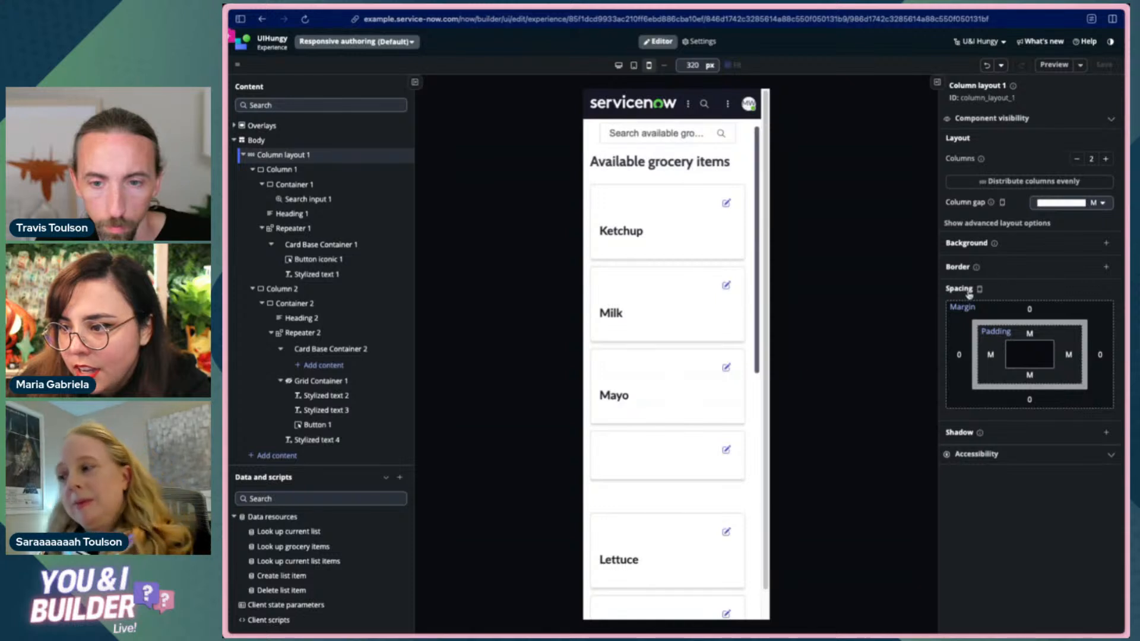
- Duplicate Stylized text 2 inside Grid Container 1
scroll(689, 273, down, 10)
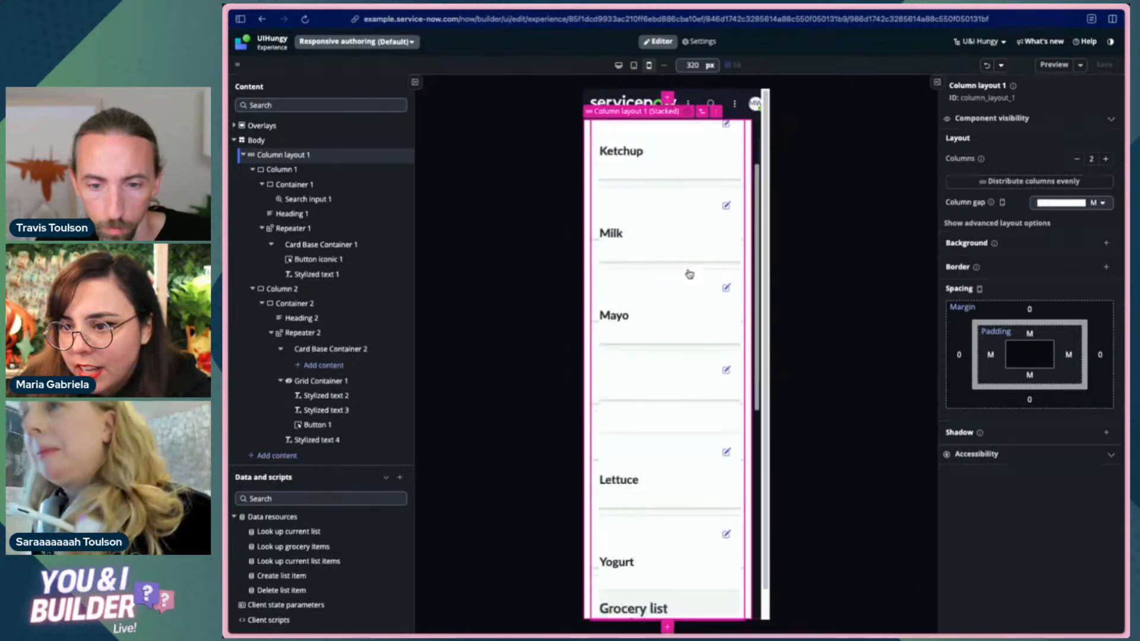
scroll(707, 300, up, 6)
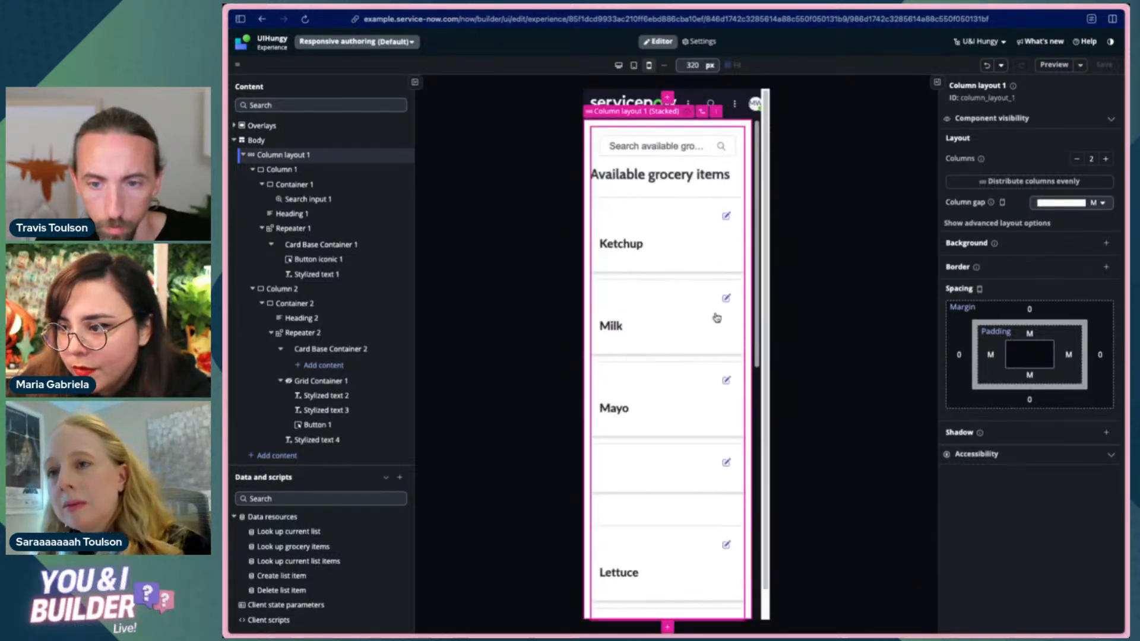
scroll(714, 316, down, 6)
scroll(713, 319, up, 10)
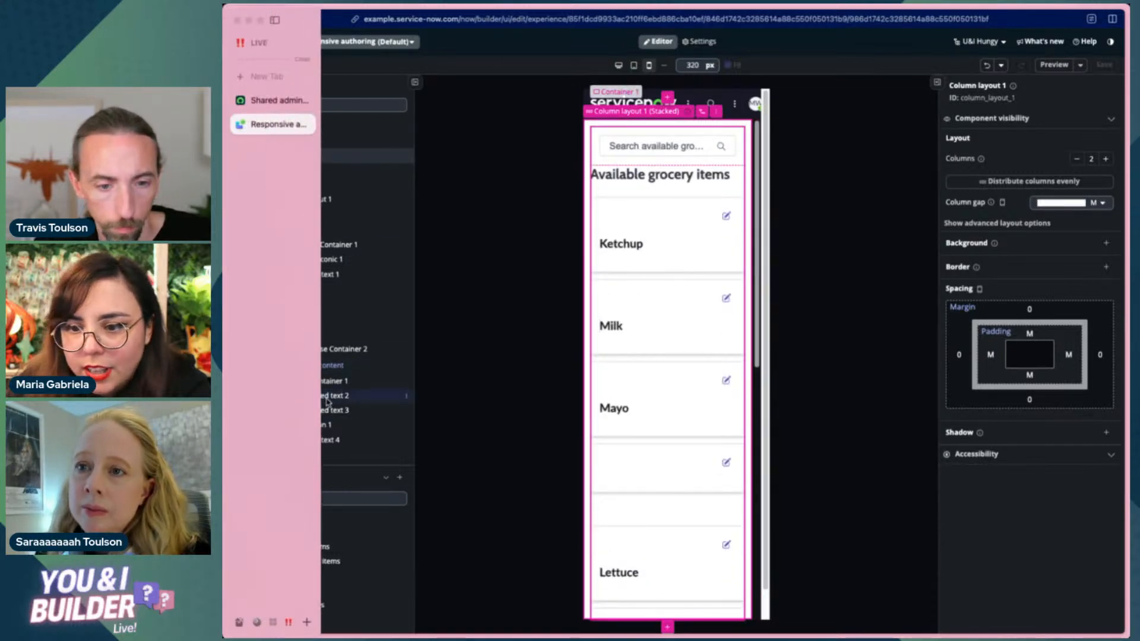
scroll(660, 331, down, 5)
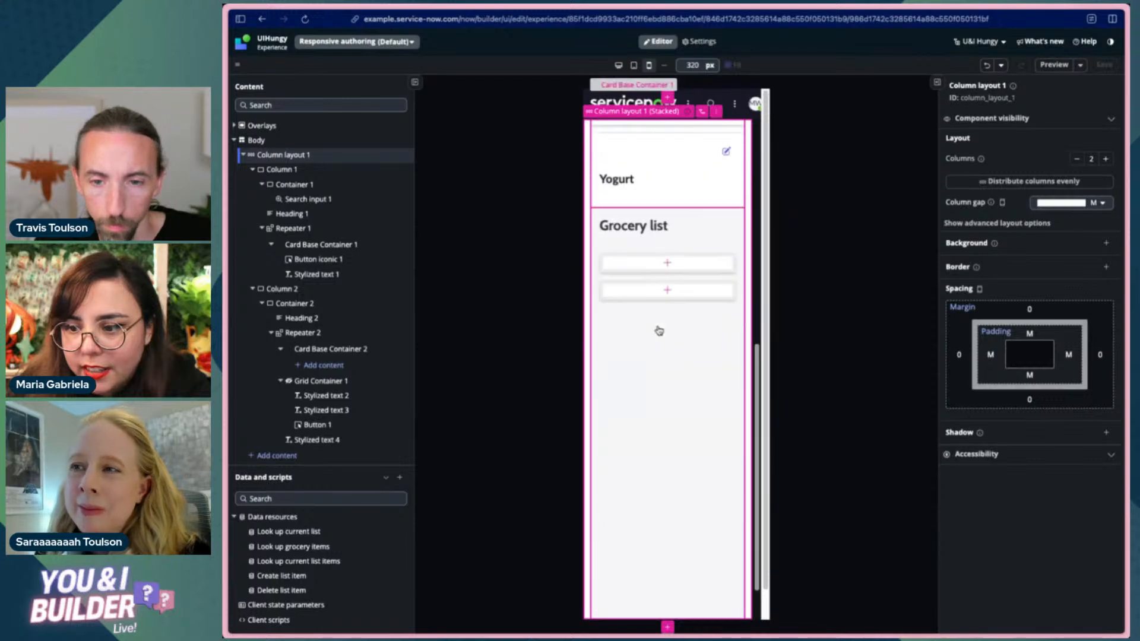
click(346, 397)
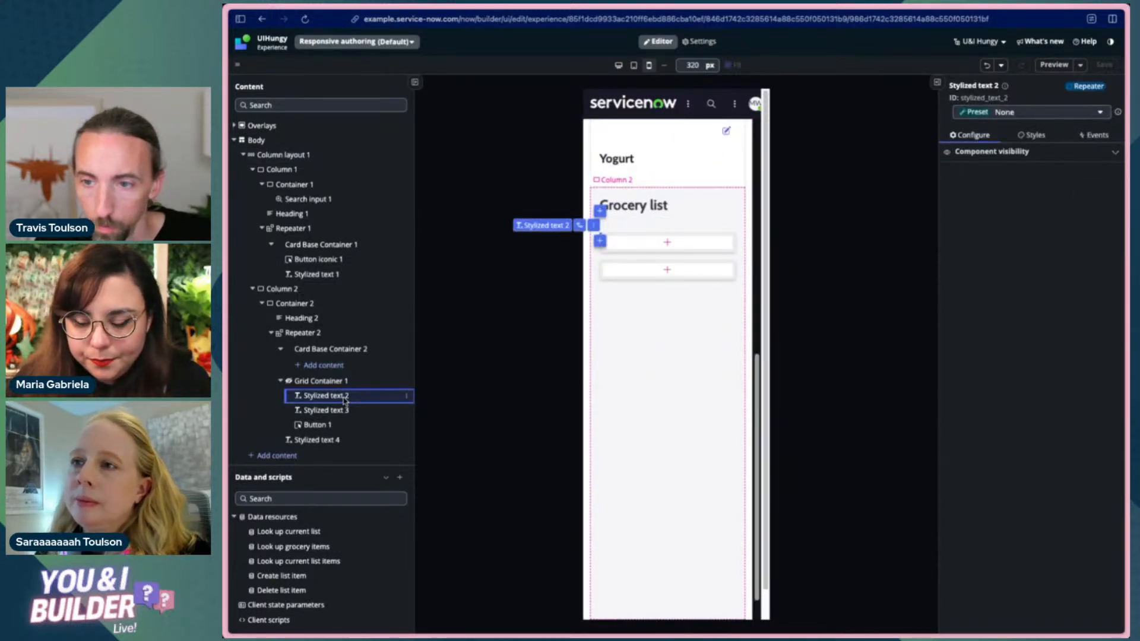
right_click(340, 402)
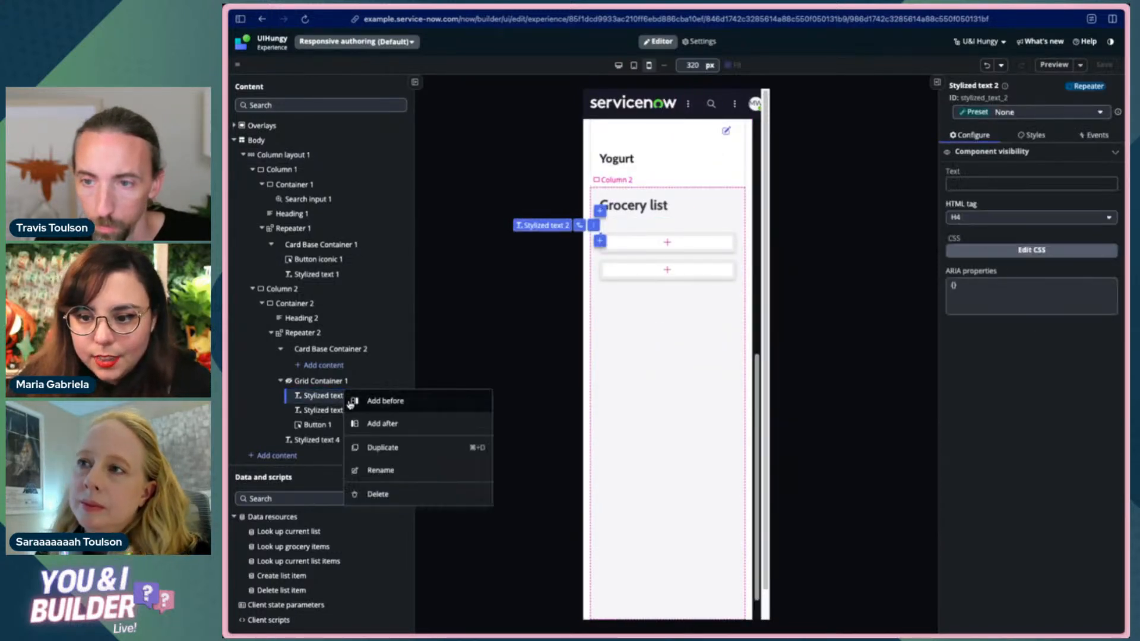
click(392, 455)
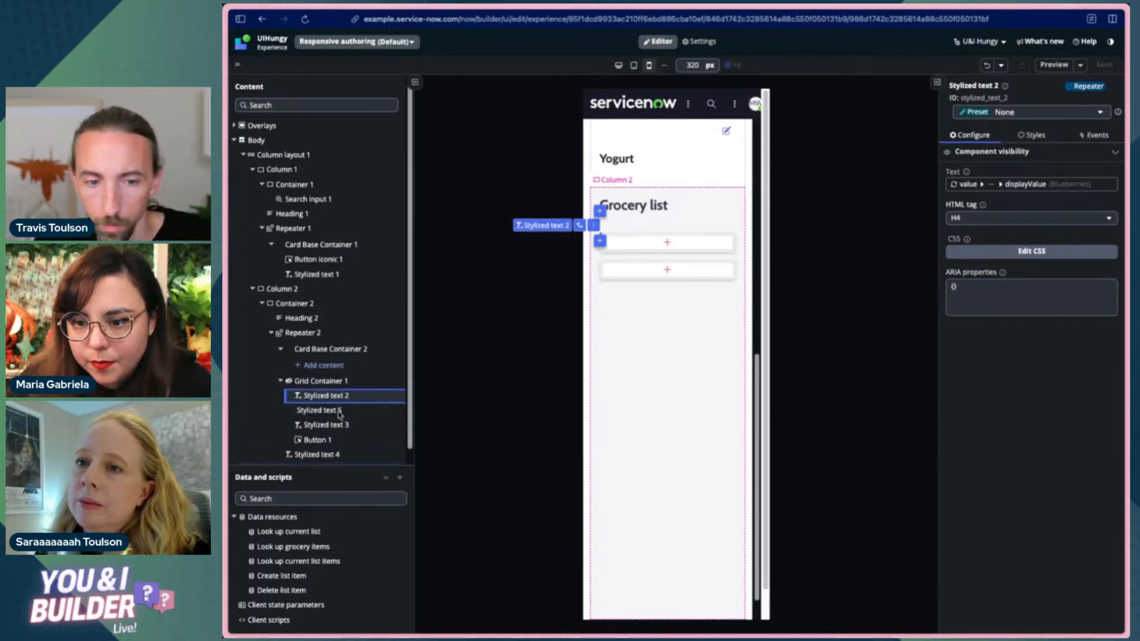
- Move Stylized text 5 out of Grid Container 1 into Card Base Container 2 and collapse the Overlays section
click(340, 413)
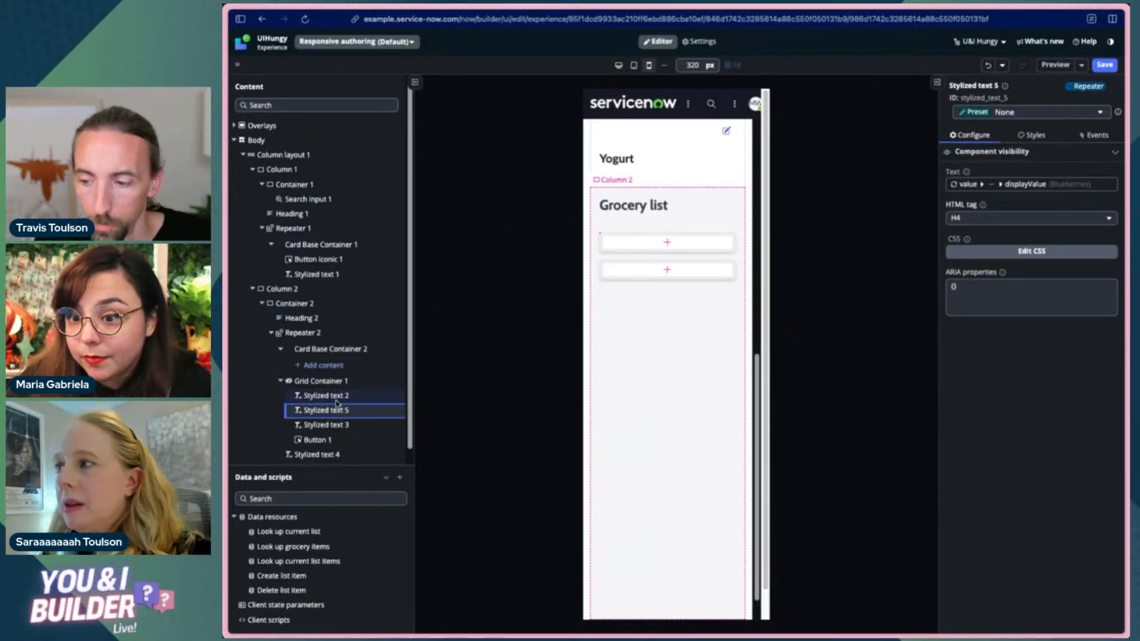
click(338, 402)
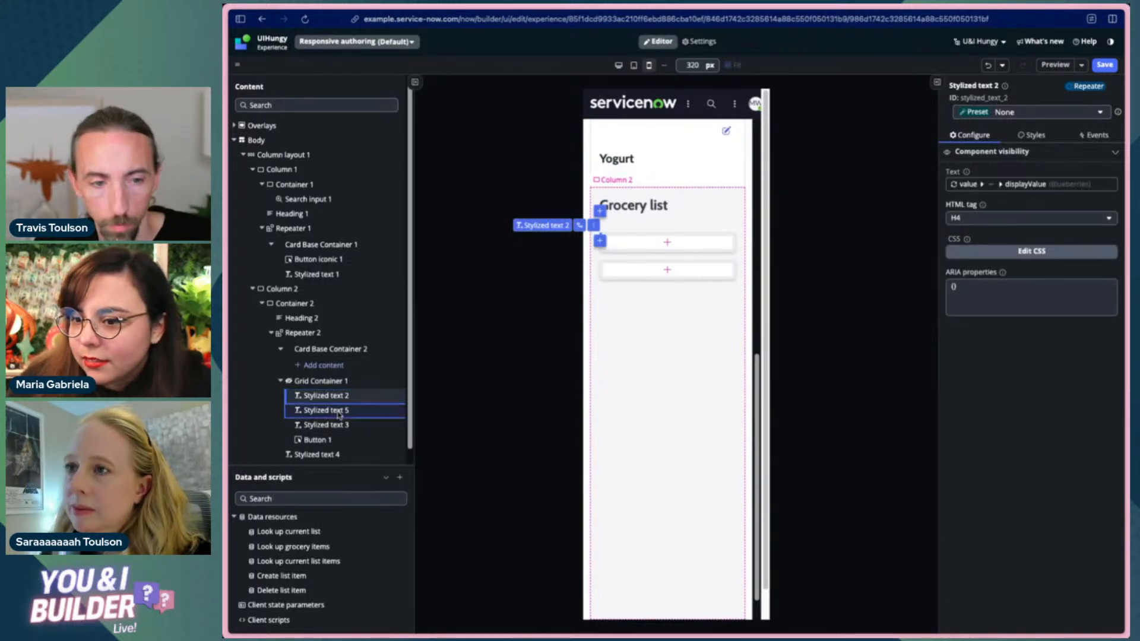
click(340, 415)
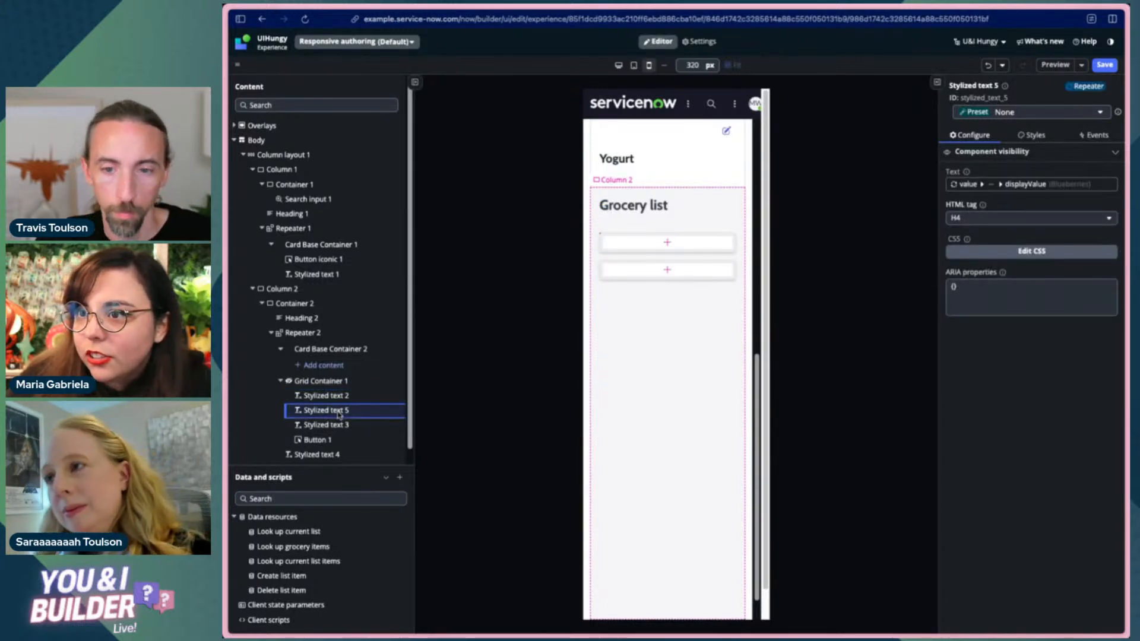
drag(339, 414, 342, 372)
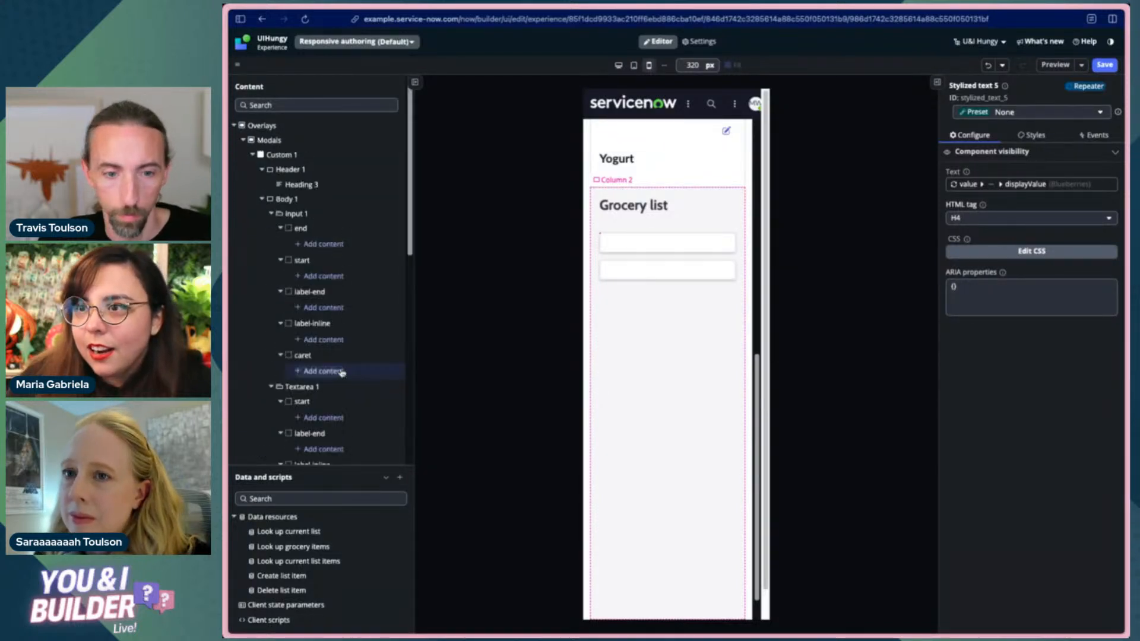
click(234, 126)
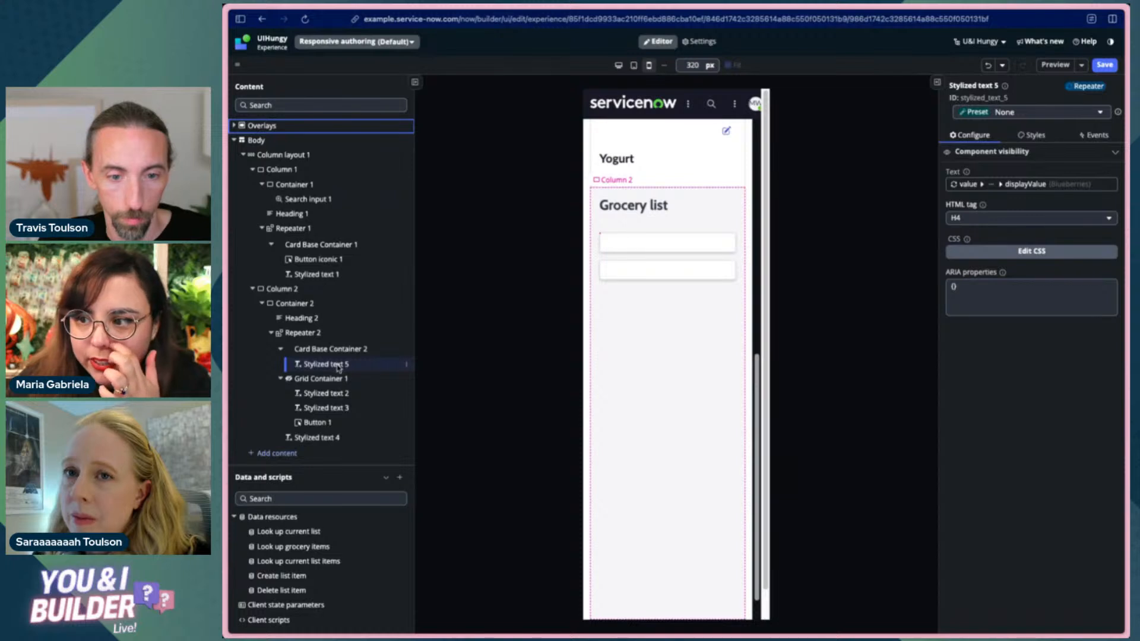
- Duplicate Stylized text 3 inside Grid Container 1
click(336, 408)
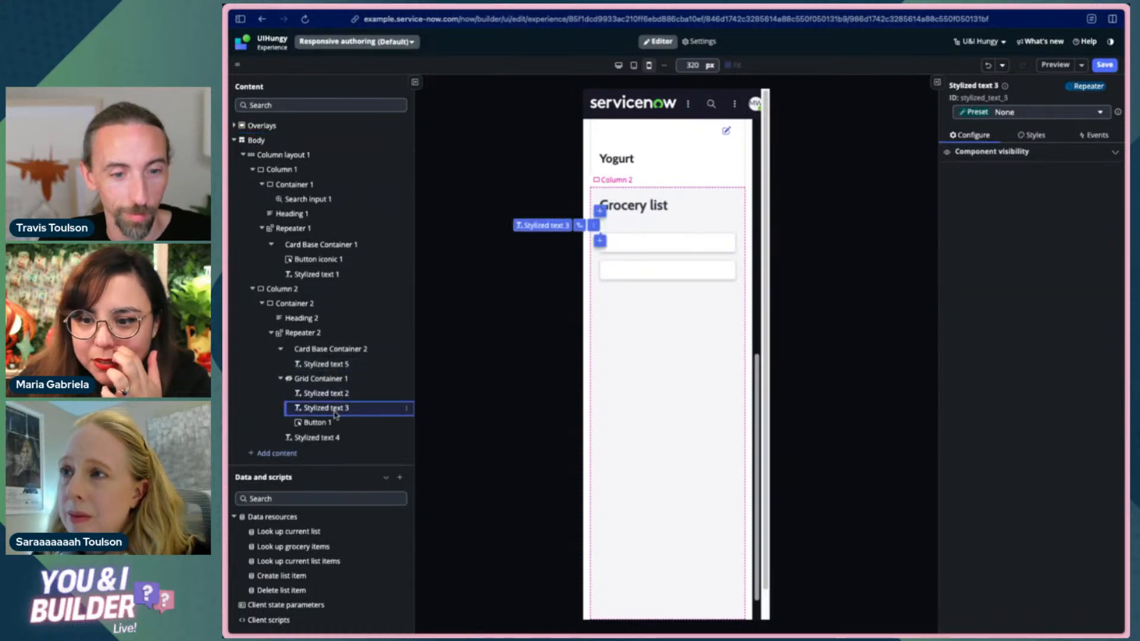
right_click(336, 413)
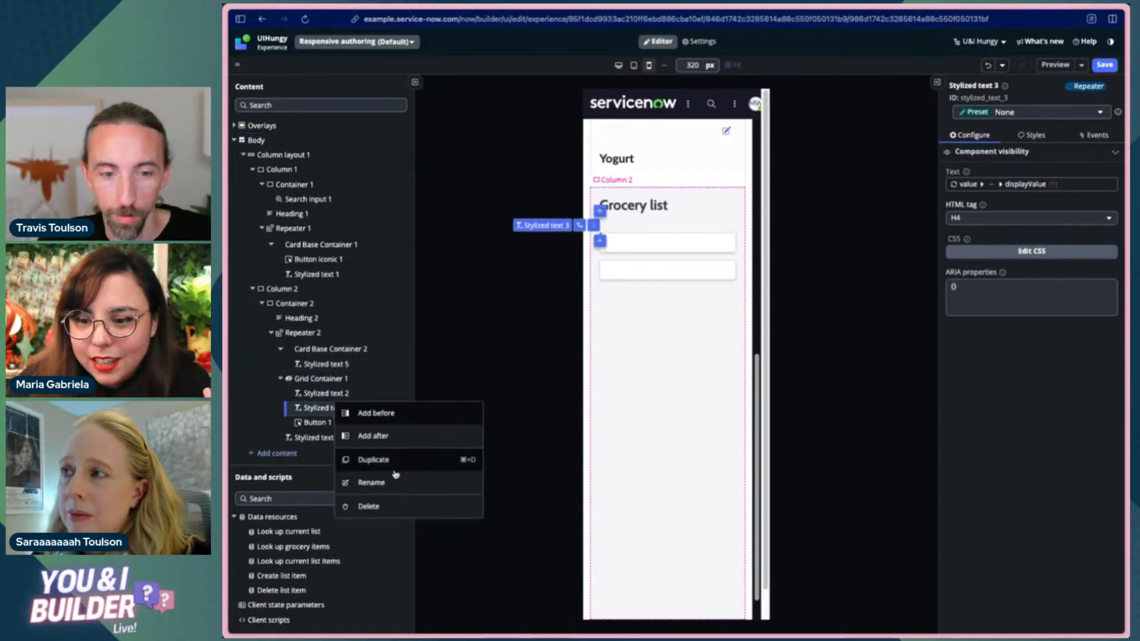
key(super+d)
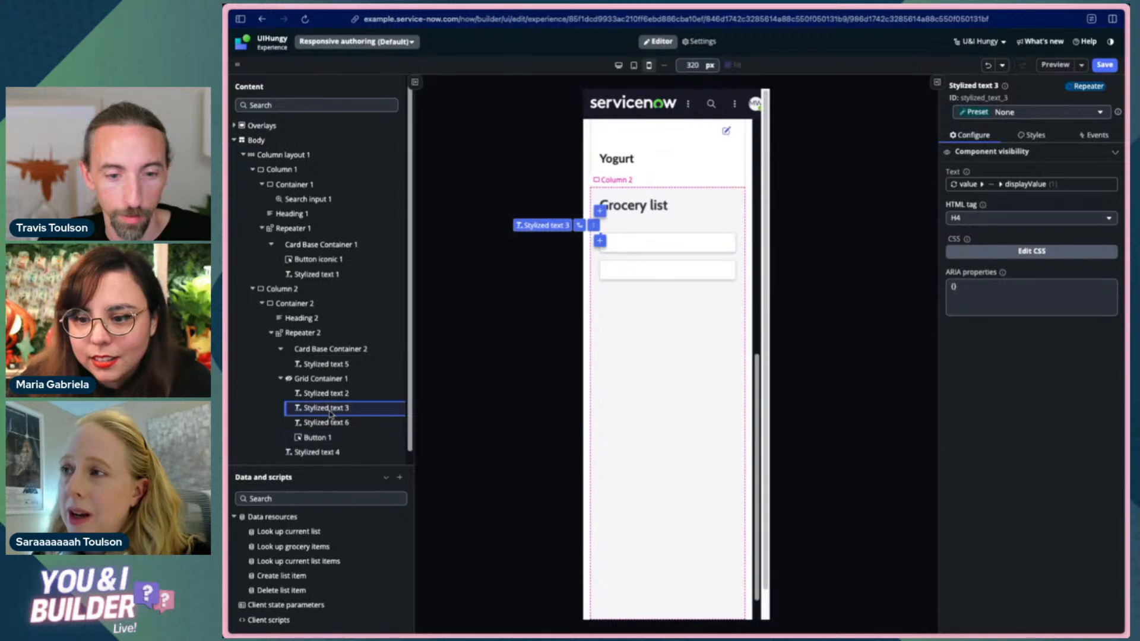
- Move Stylized text 6 out of Grid Container 1 into Card Base Container 2, below Stylized text 5
click(336, 424)
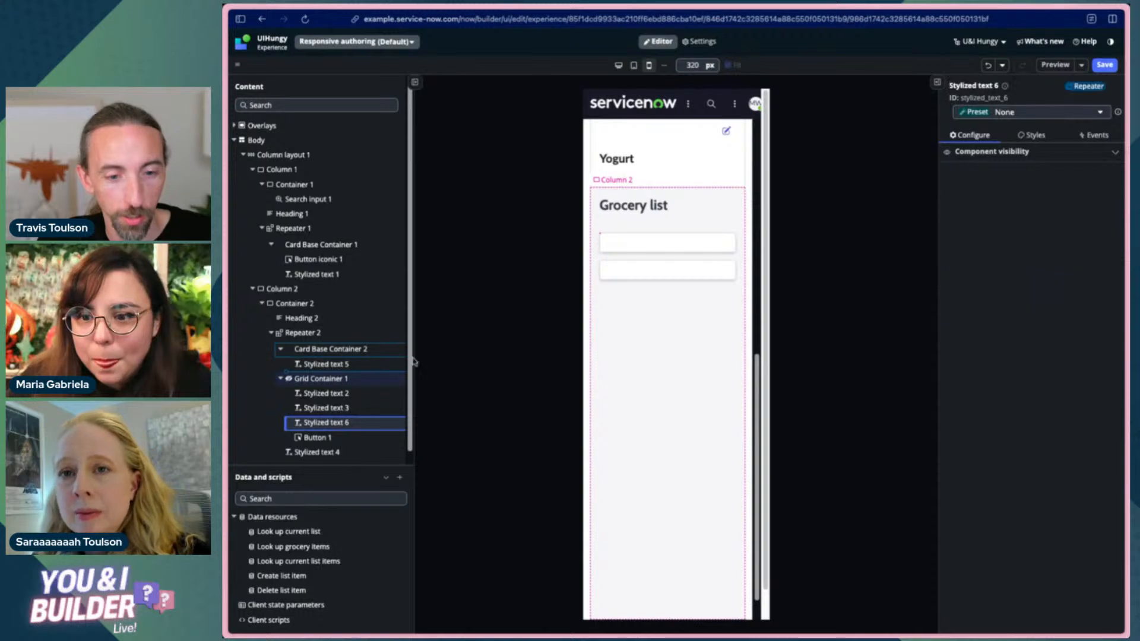
scroll(321, 423, down, 10)
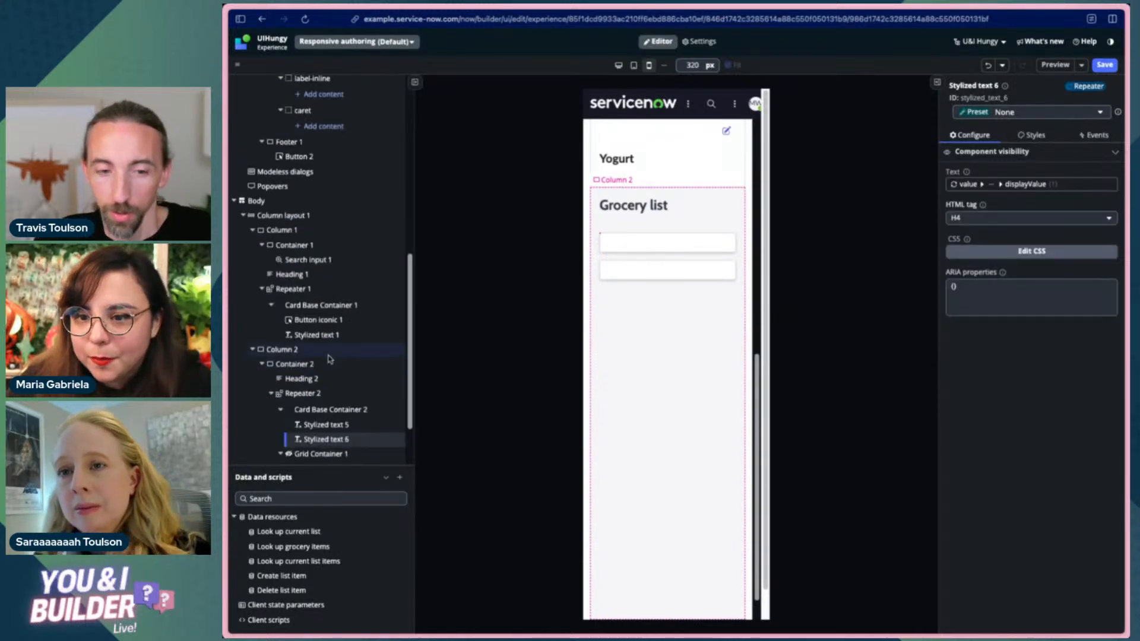
- Duplicate Button 1, the Remove button inside Grid Container 1
click(333, 428)
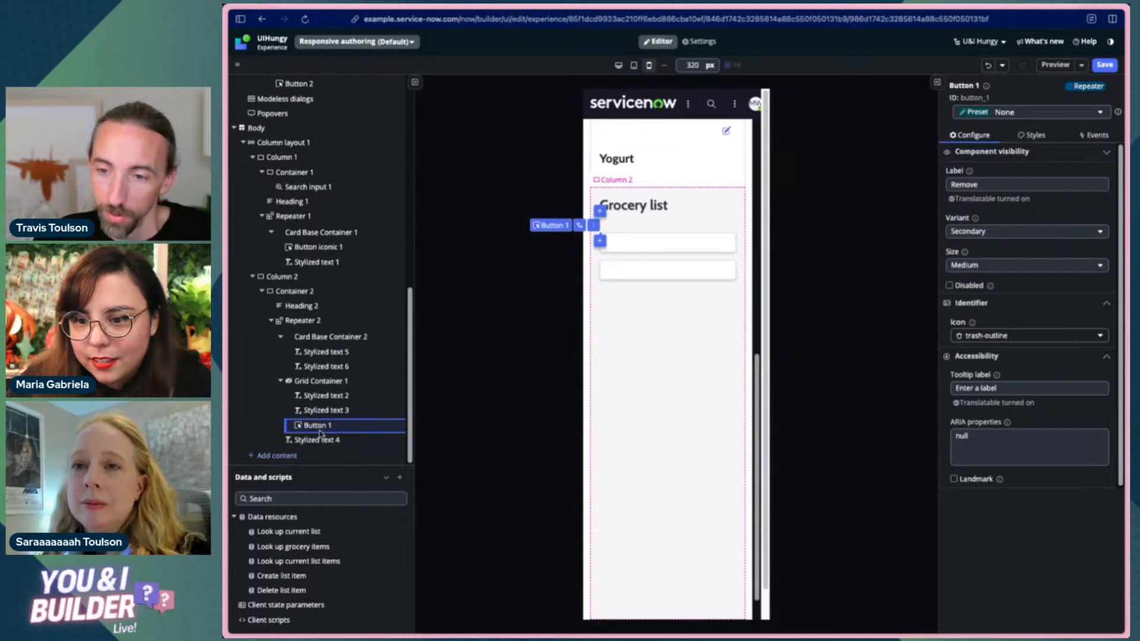
right_click(320, 434)
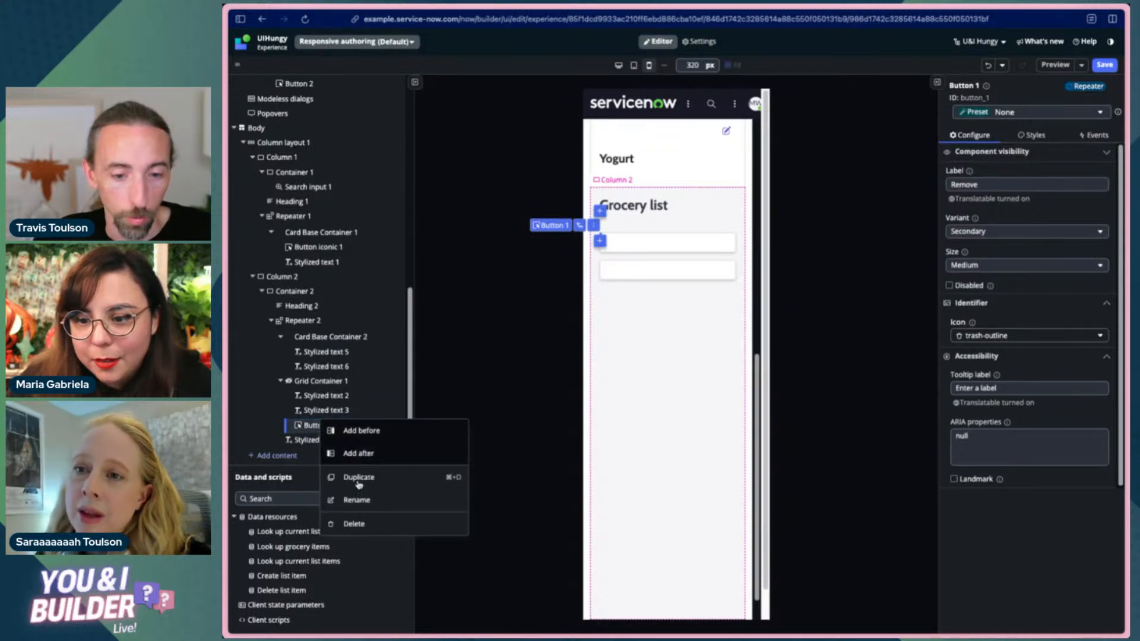
click(319, 432)
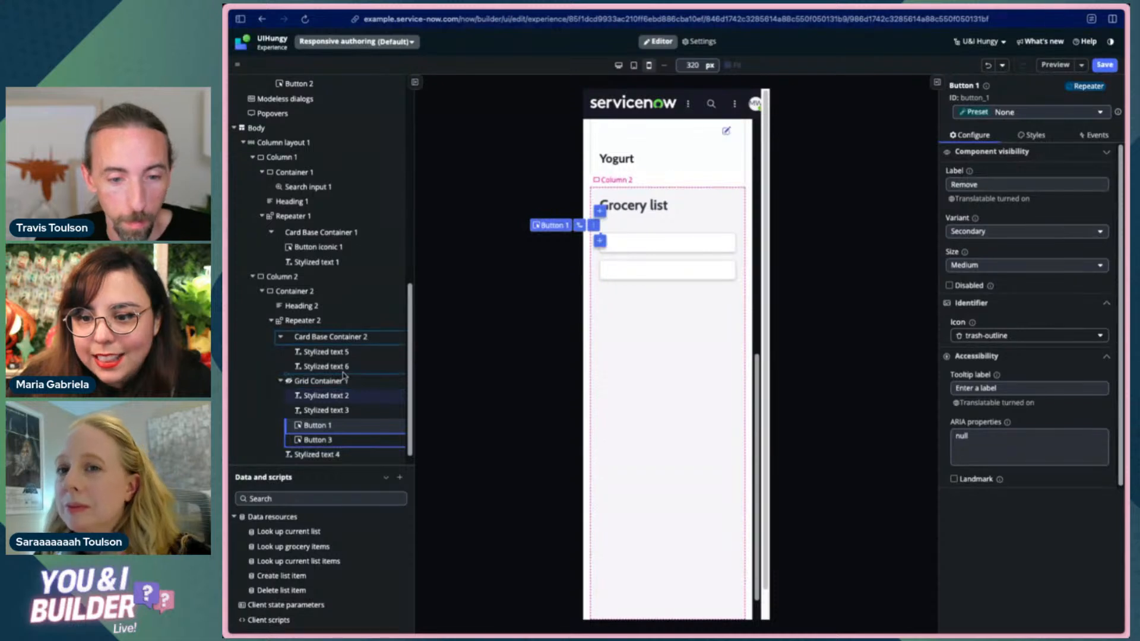
- Move Button 3 into Card Base Container 2 below Stylized text 6, save the page and bring the grocery list cards into view
drag(345, 375, 342, 374)
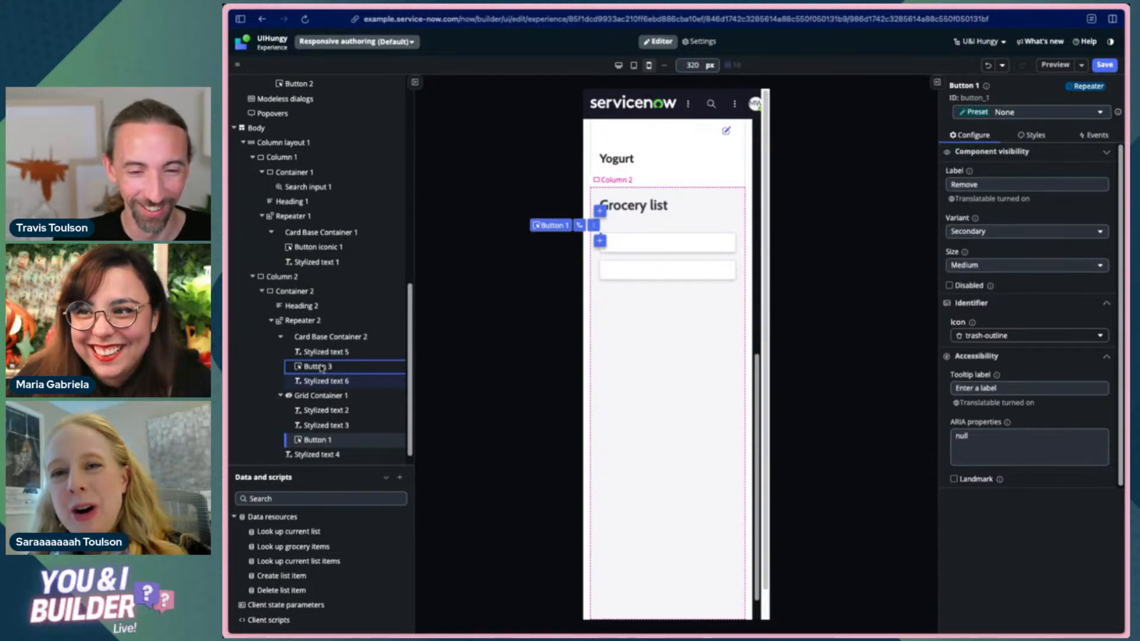
drag(343, 359, 303, 379)
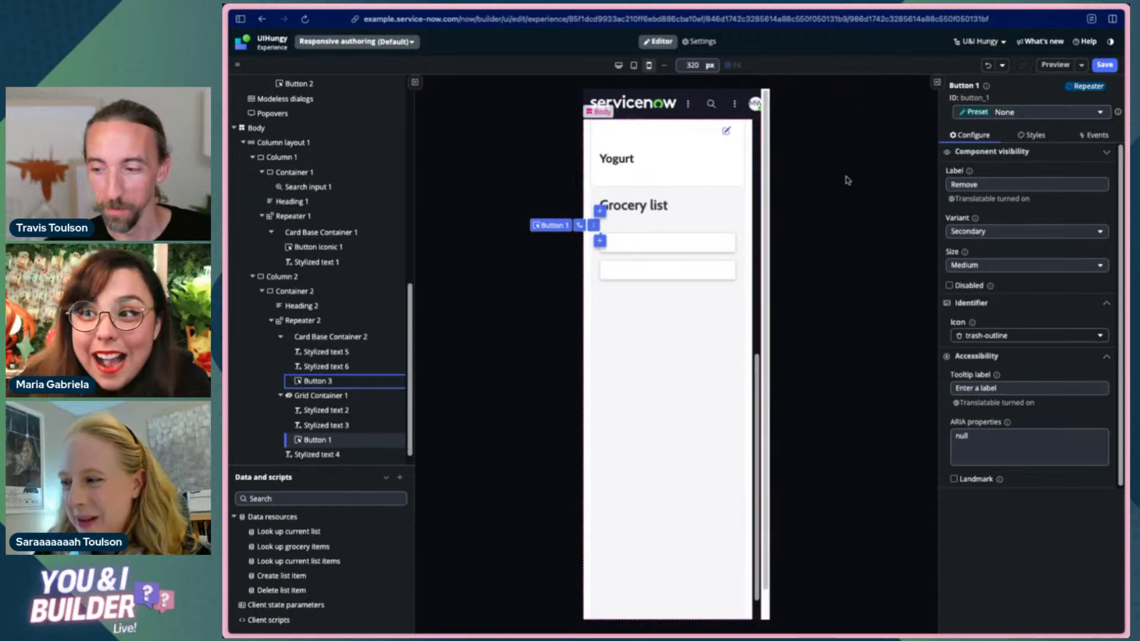
click(1104, 67)
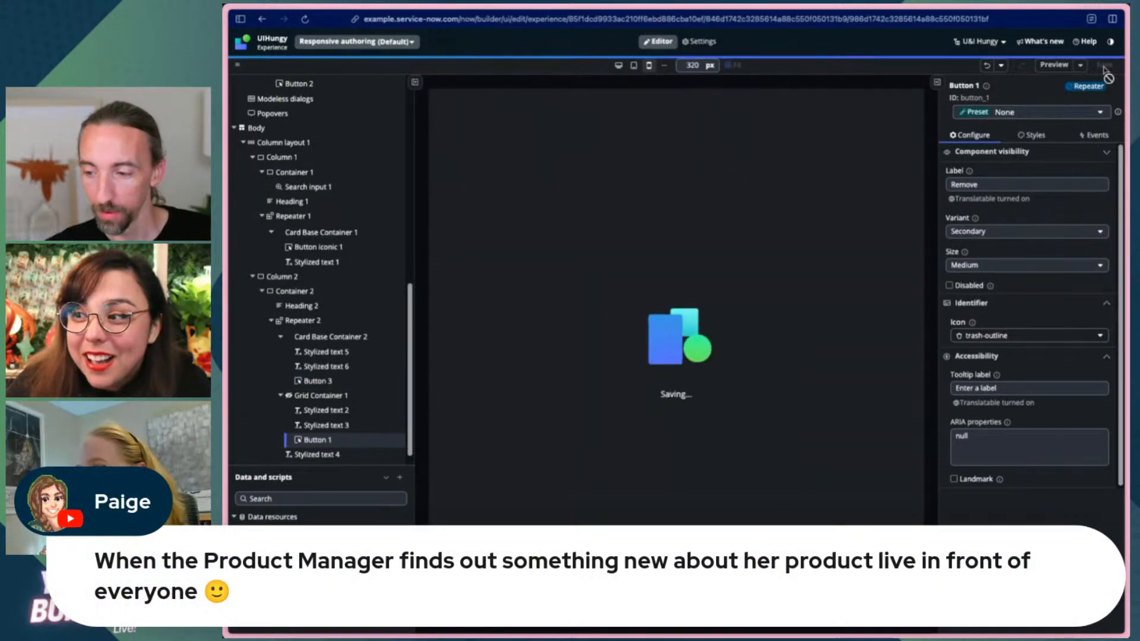
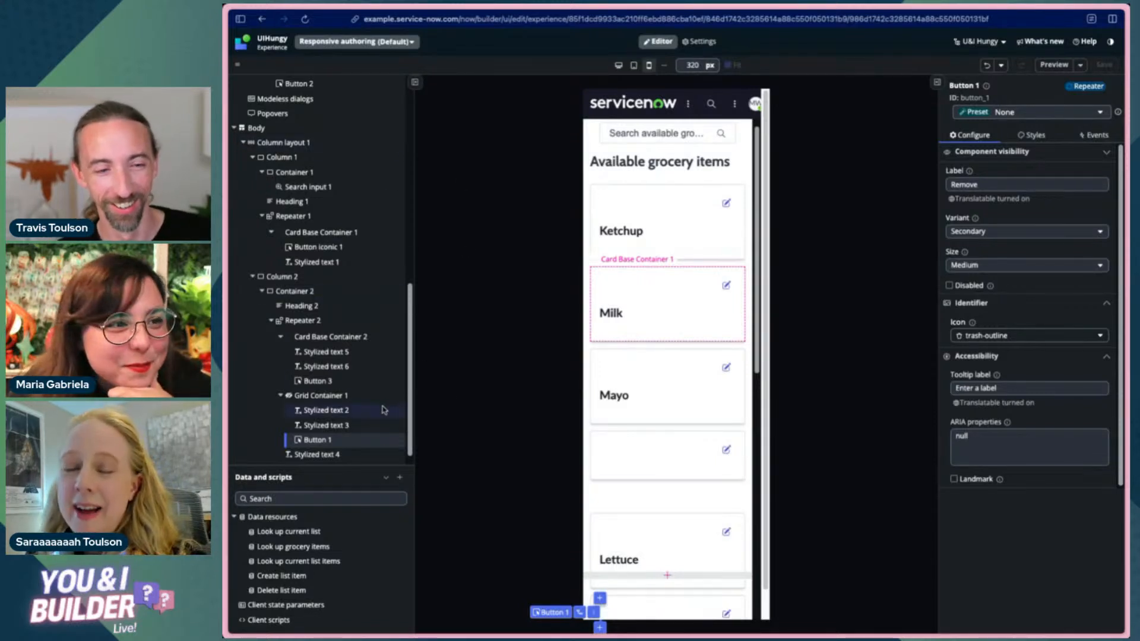
scroll(386, 409, down, 1)
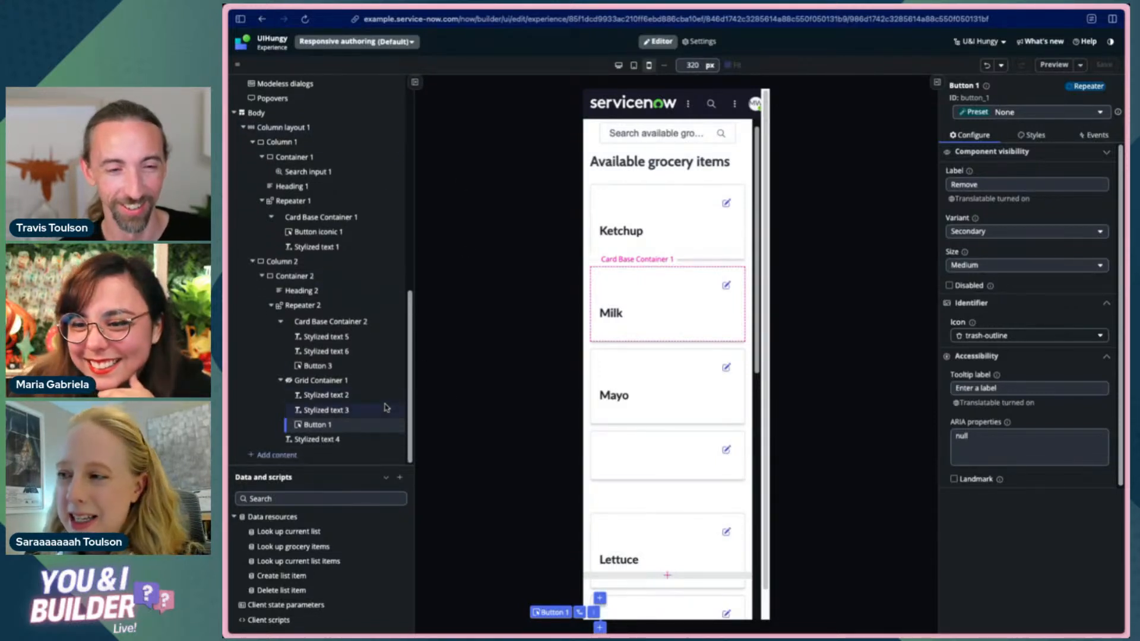
scroll(672, 438, down, 10)
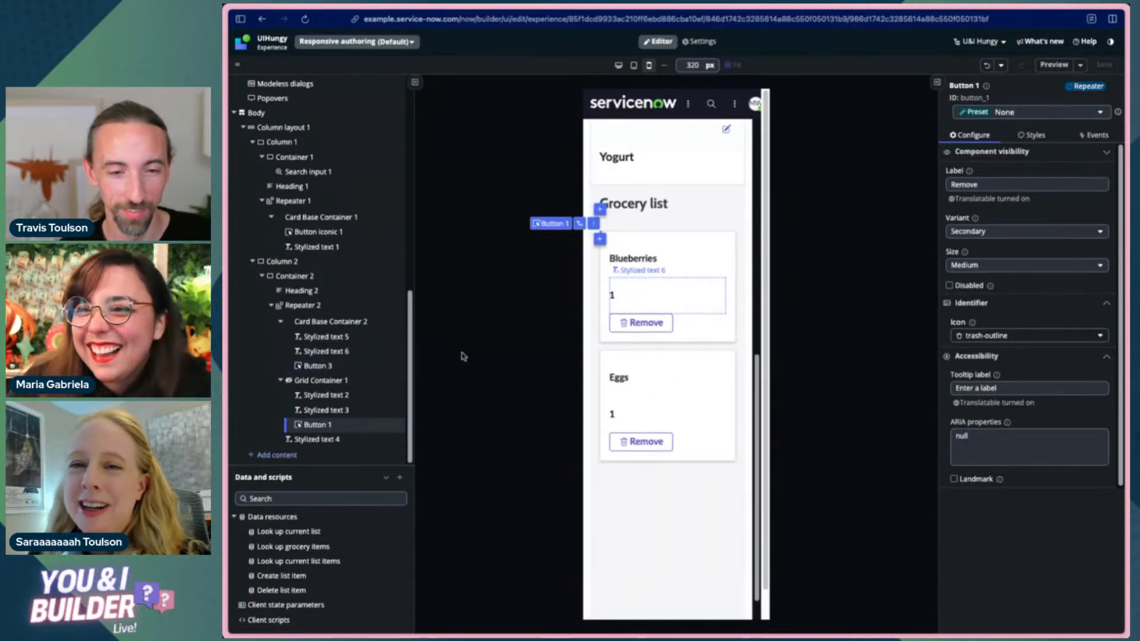
- Set the HTML tag of the item name text (Stylized text 5) in the grocery list card to H3
click(698, 300)
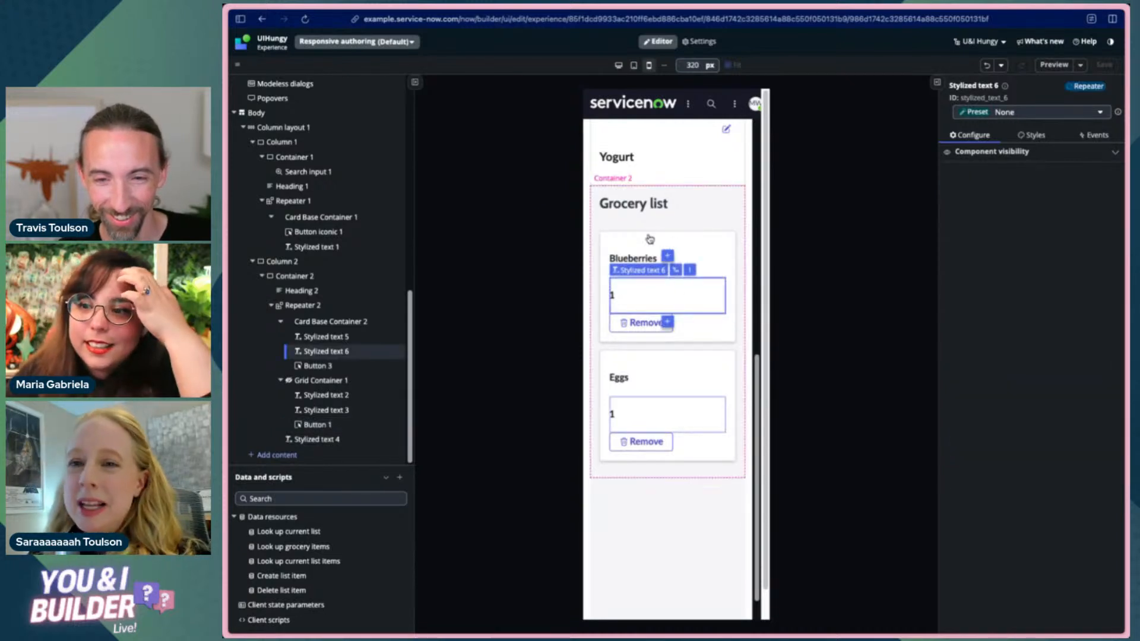
click(632, 256)
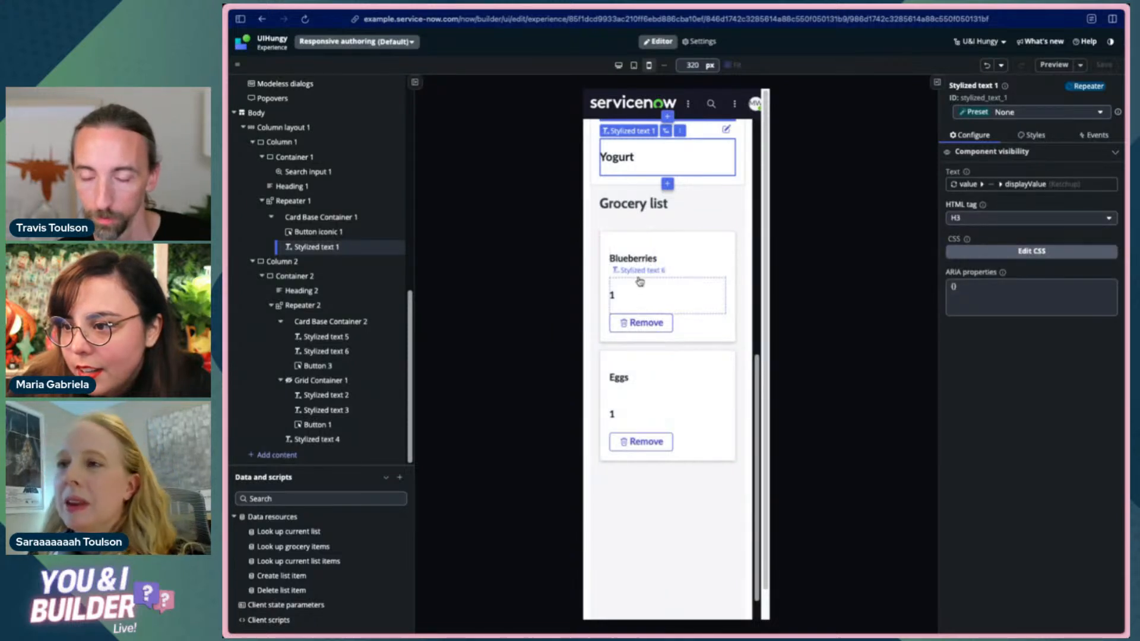
click(624, 256)
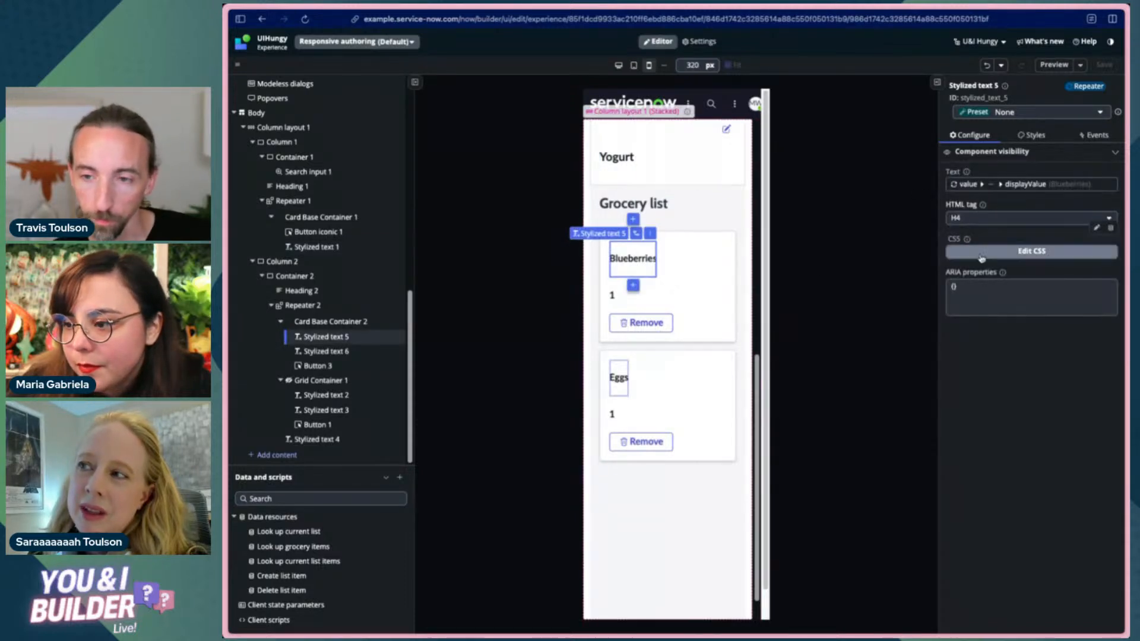
click(1003, 218)
click(994, 275)
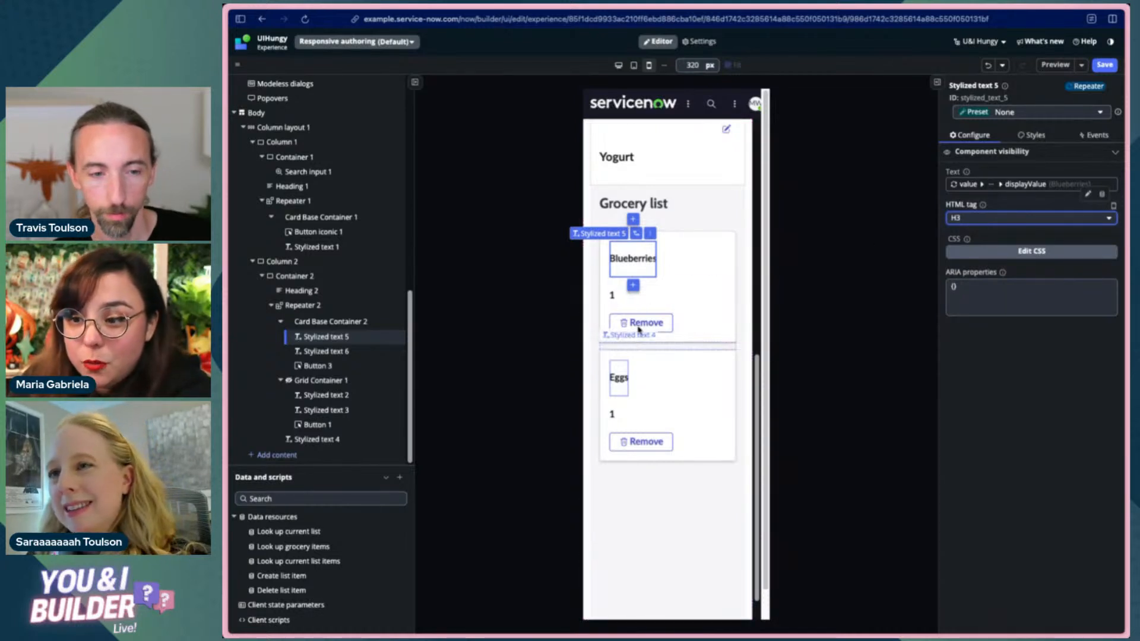
click(616, 302)
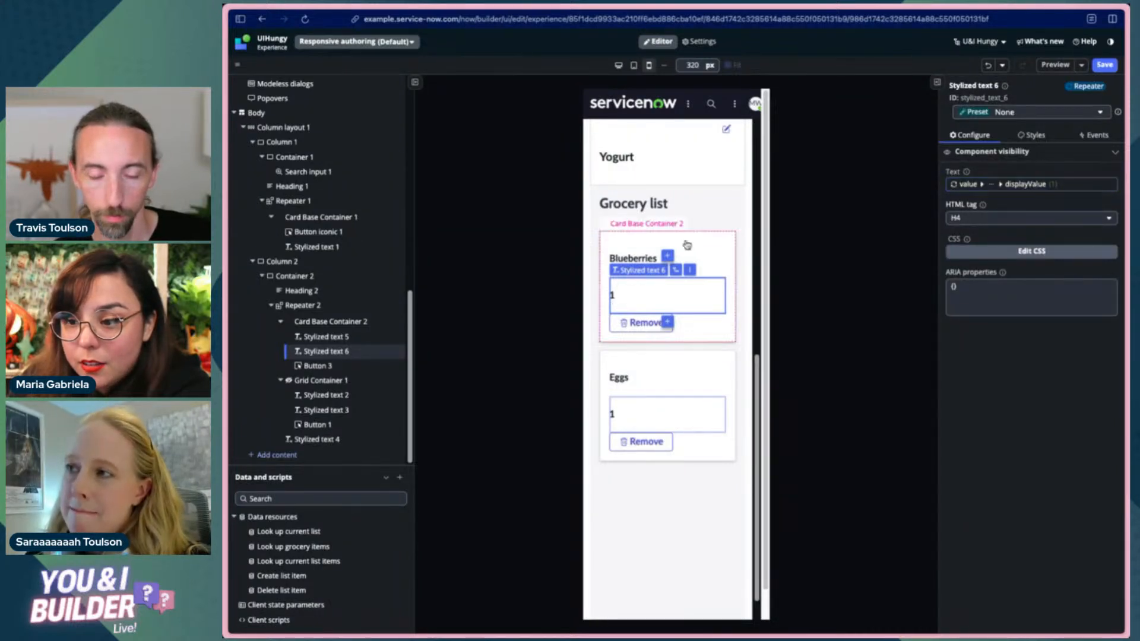
click(637, 256)
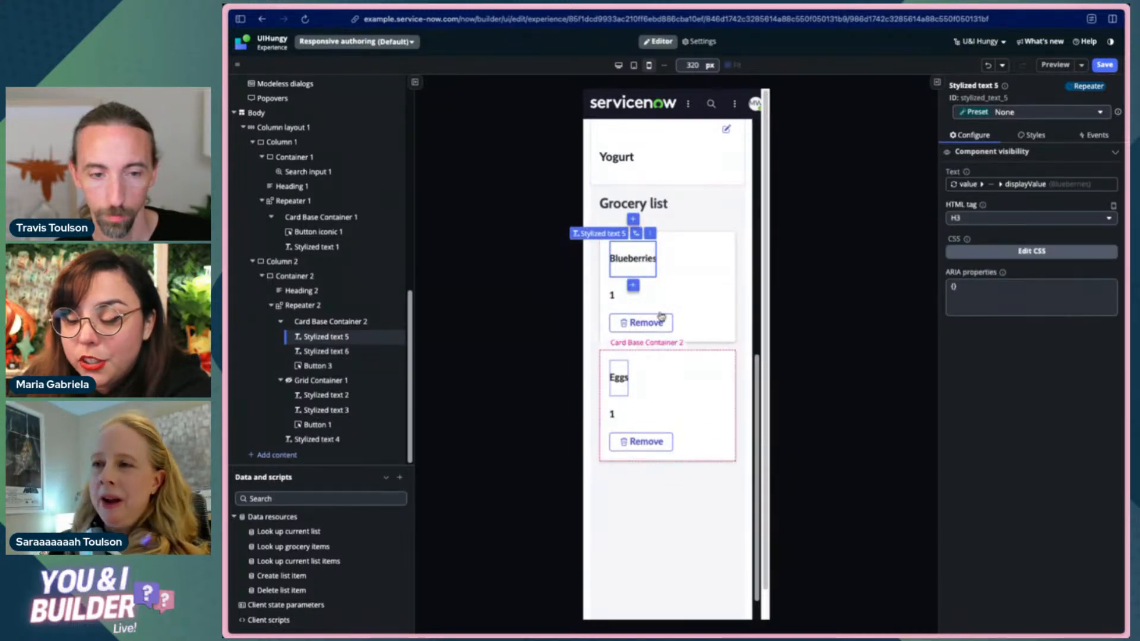
click(614, 300)
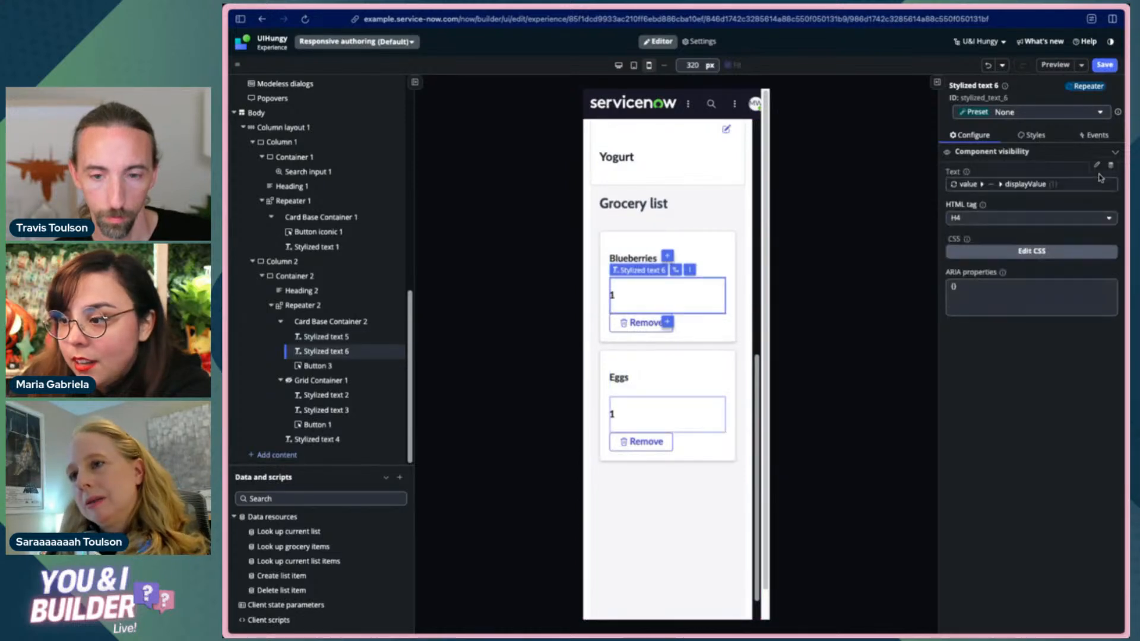
click(1112, 167)
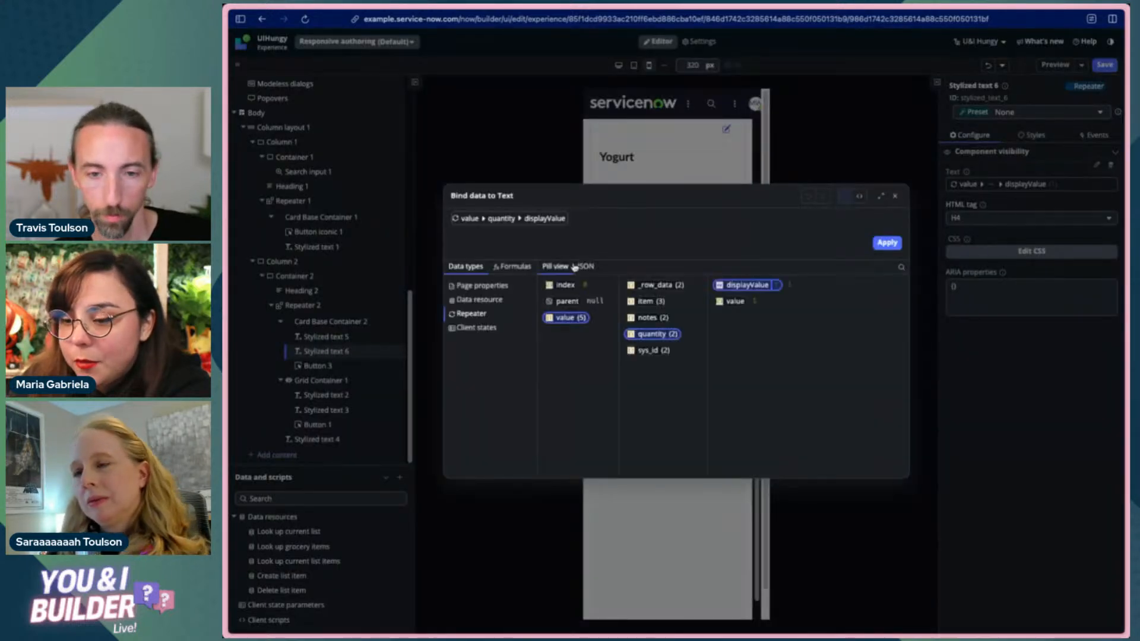
click(455, 220)
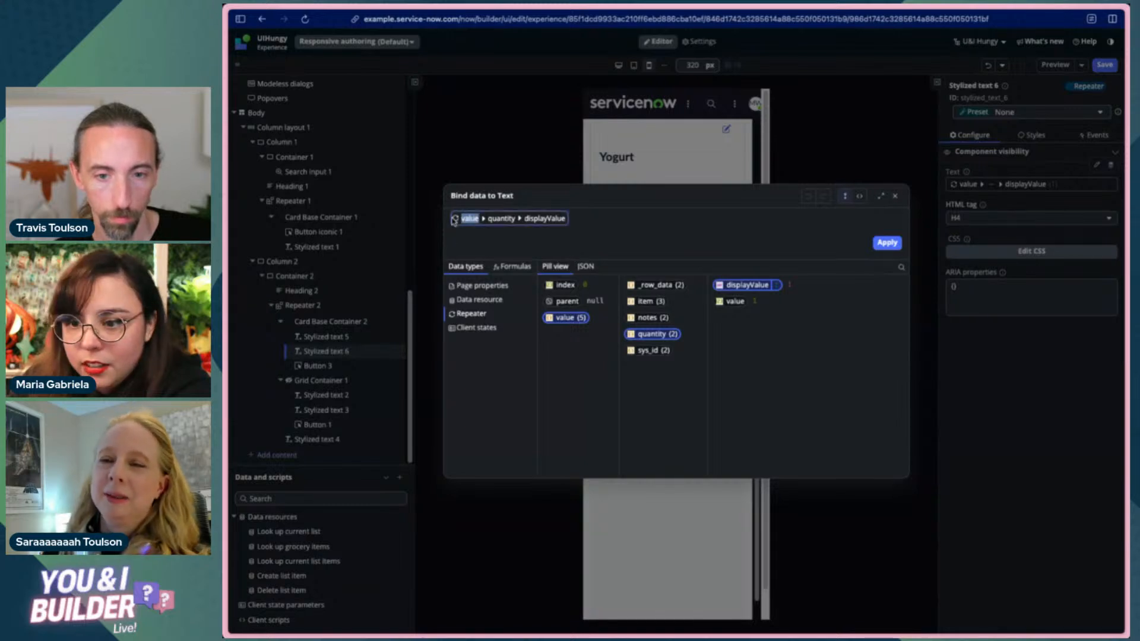
double_click(456, 221)
click(456, 222)
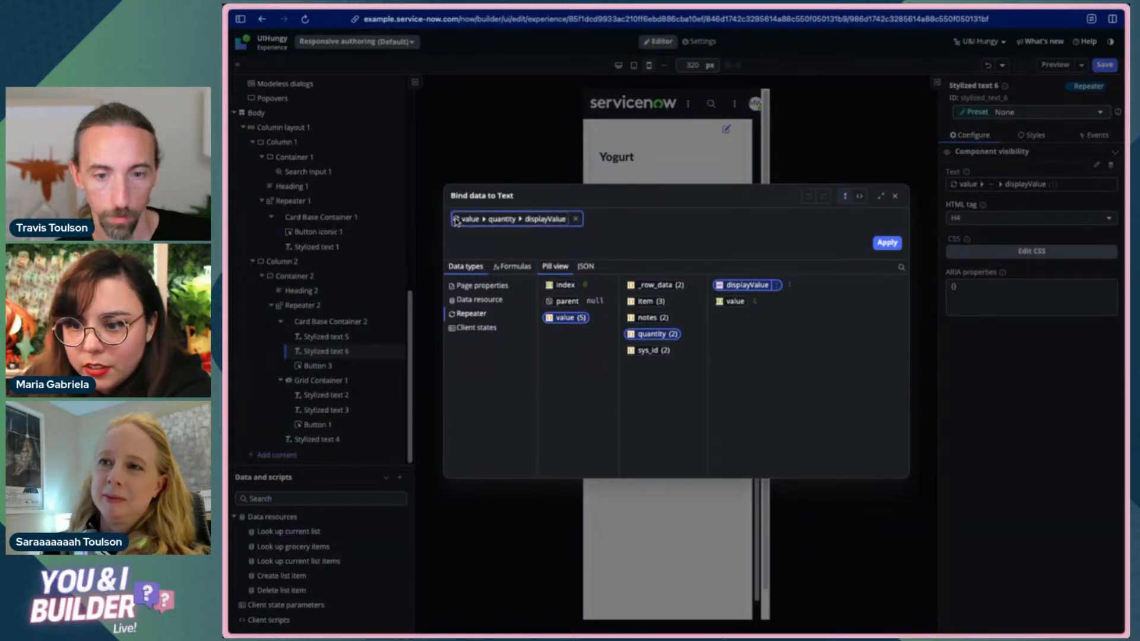
click(456, 220)
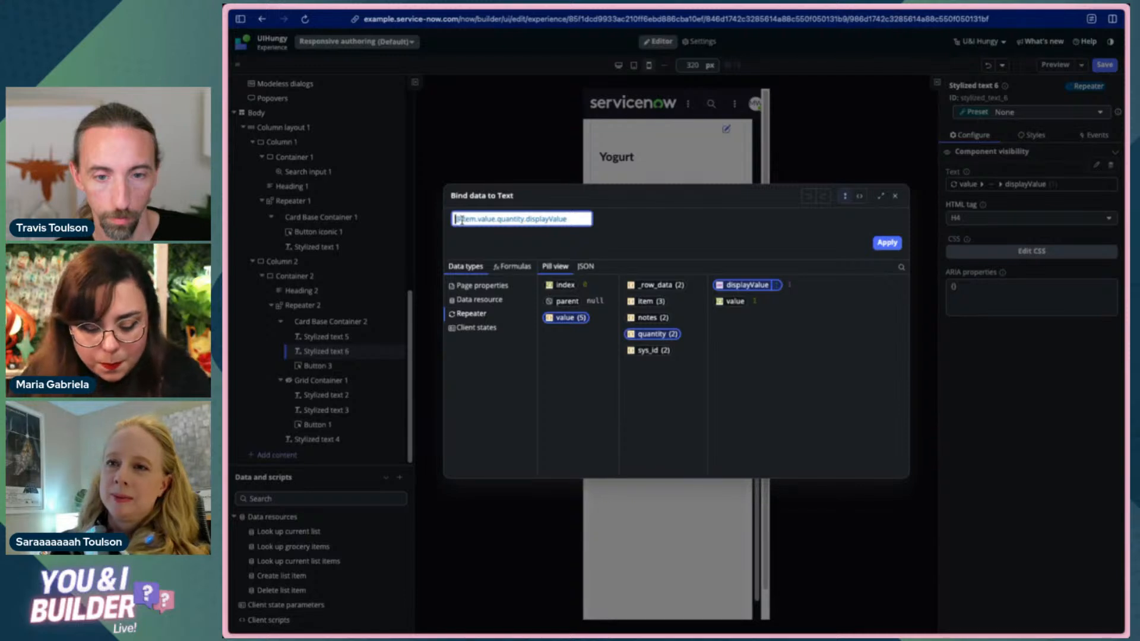
key(ctrl+a)
key(ctrl+c)
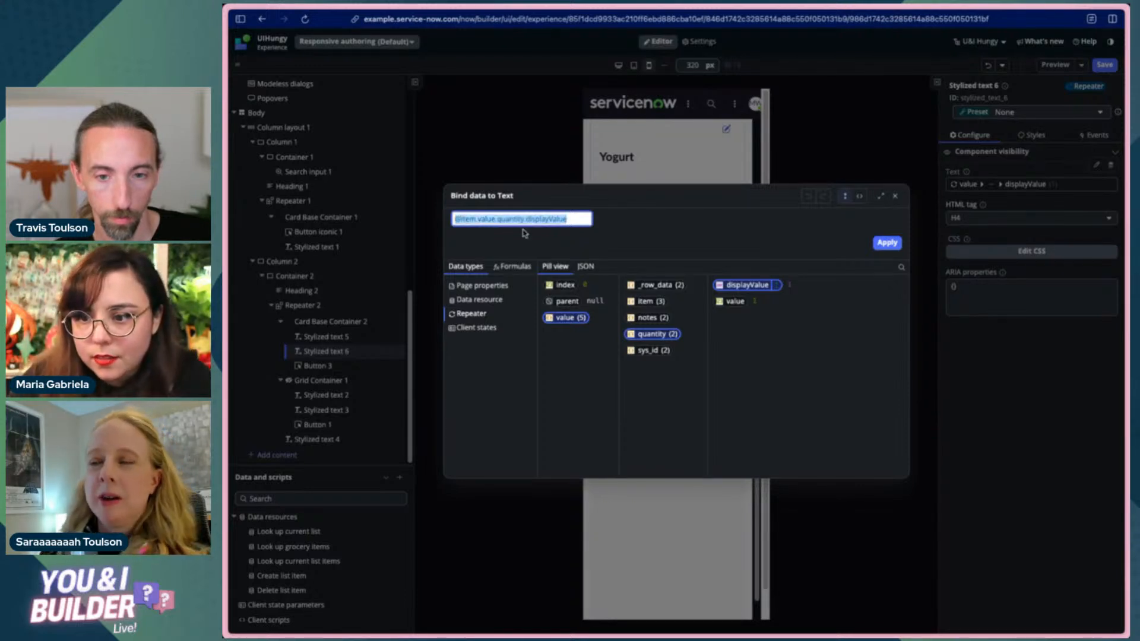
- Try replacing the quantity binding with the literal text QTY, remove it and paste the copied expression back
text(@it)
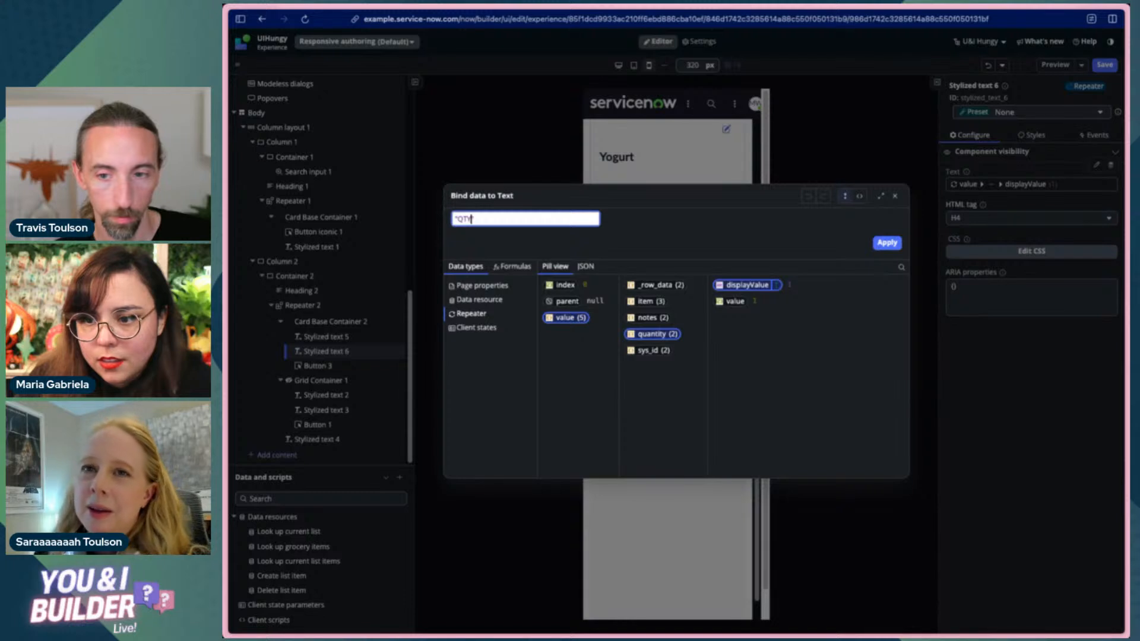
click(638, 249)
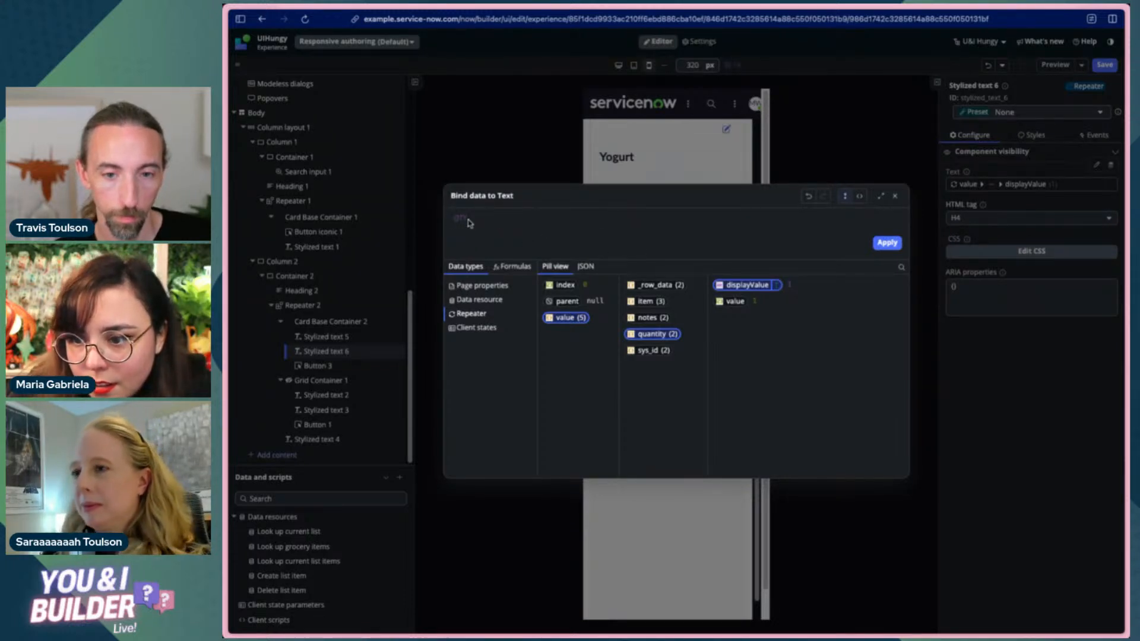
click(512, 266)
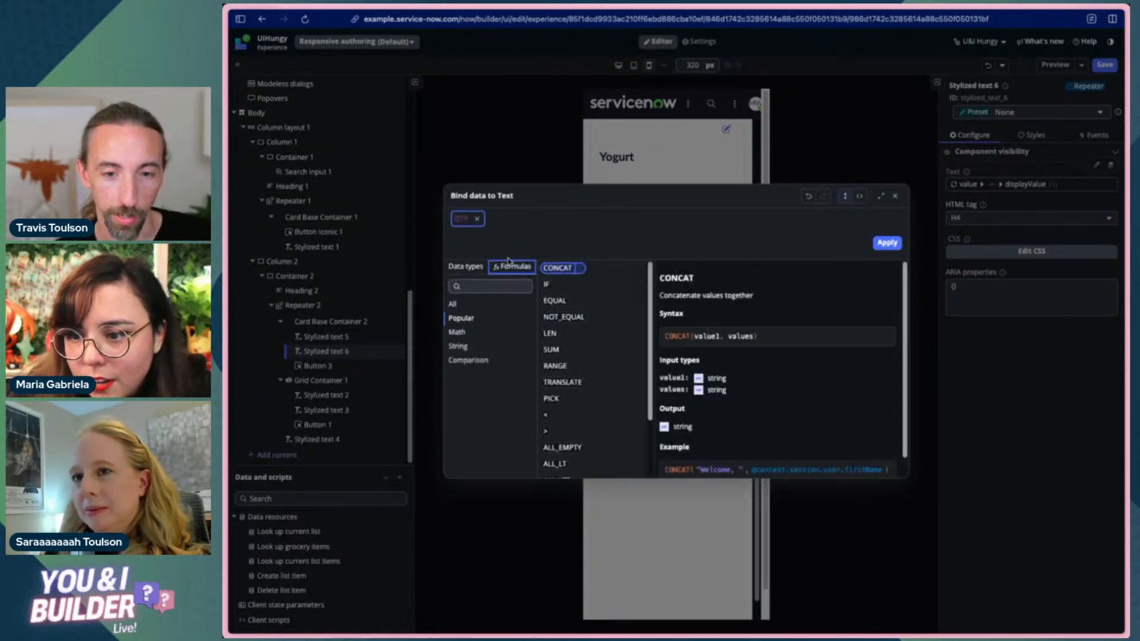
click(477, 220)
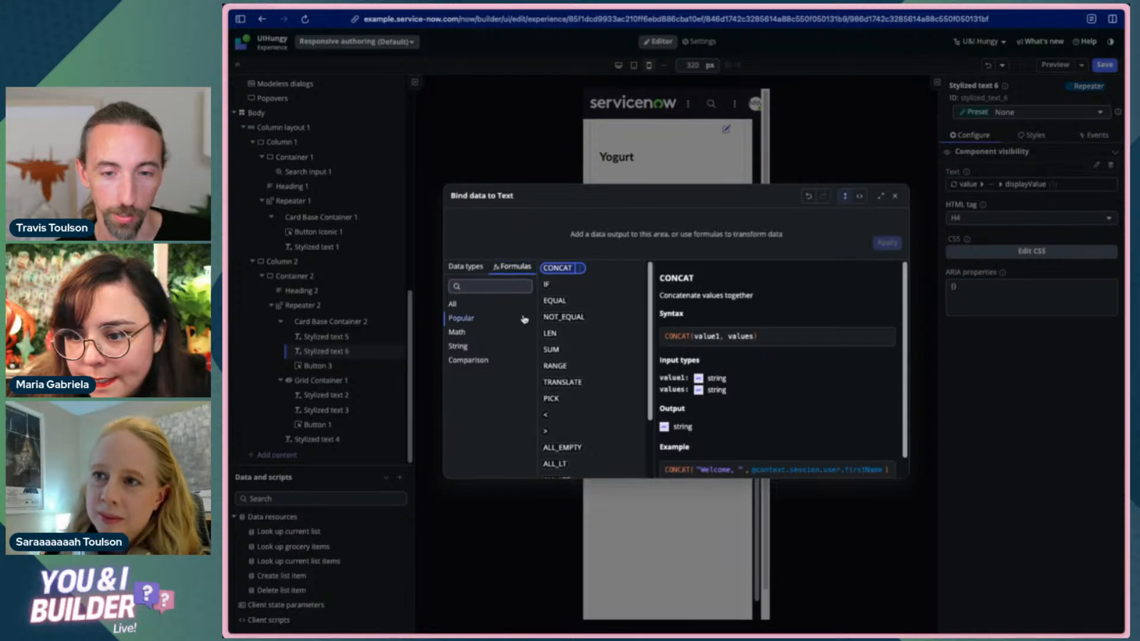
click(510, 227)
key(ctrl+v)
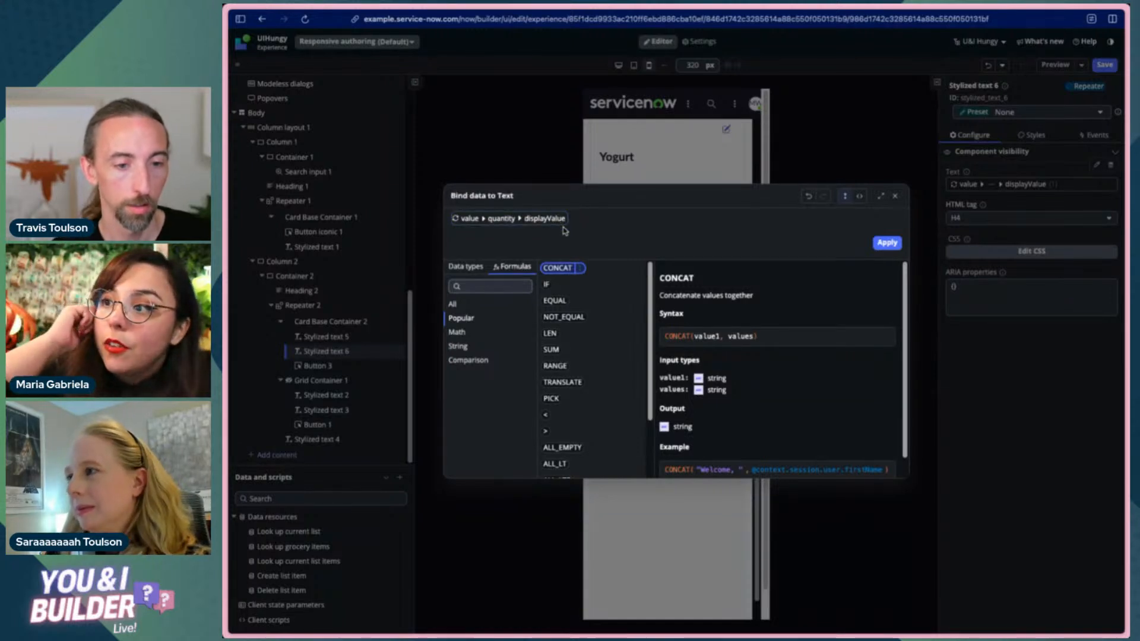
- Find the CONCAT formula by searching "con" in all formulas and wrap the quantity expression in it
click(465, 266)
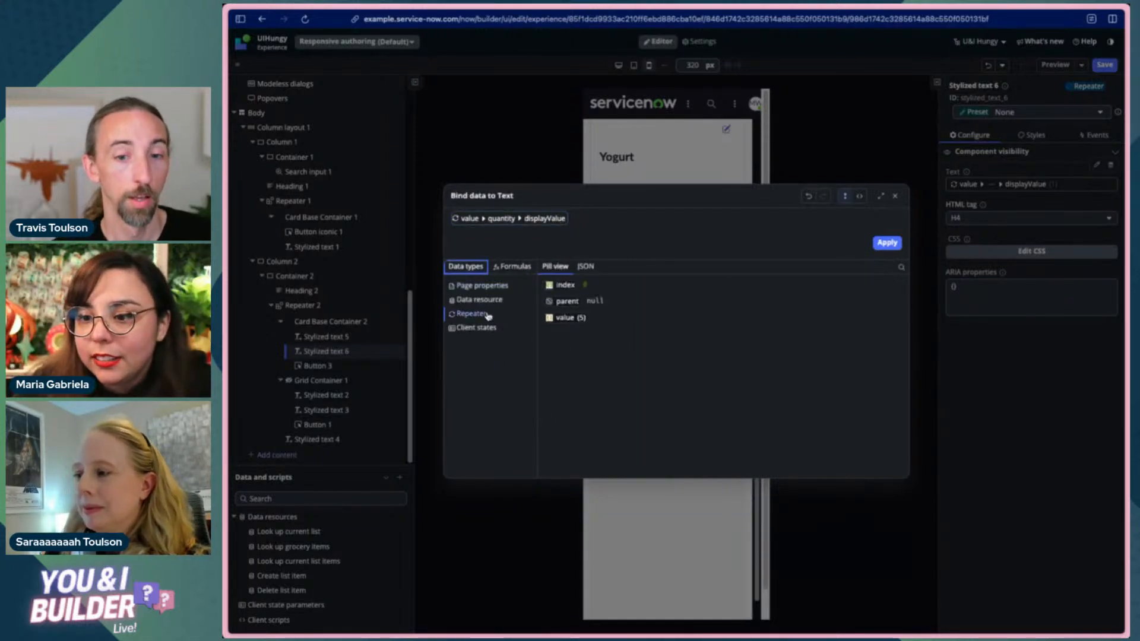
click(514, 267)
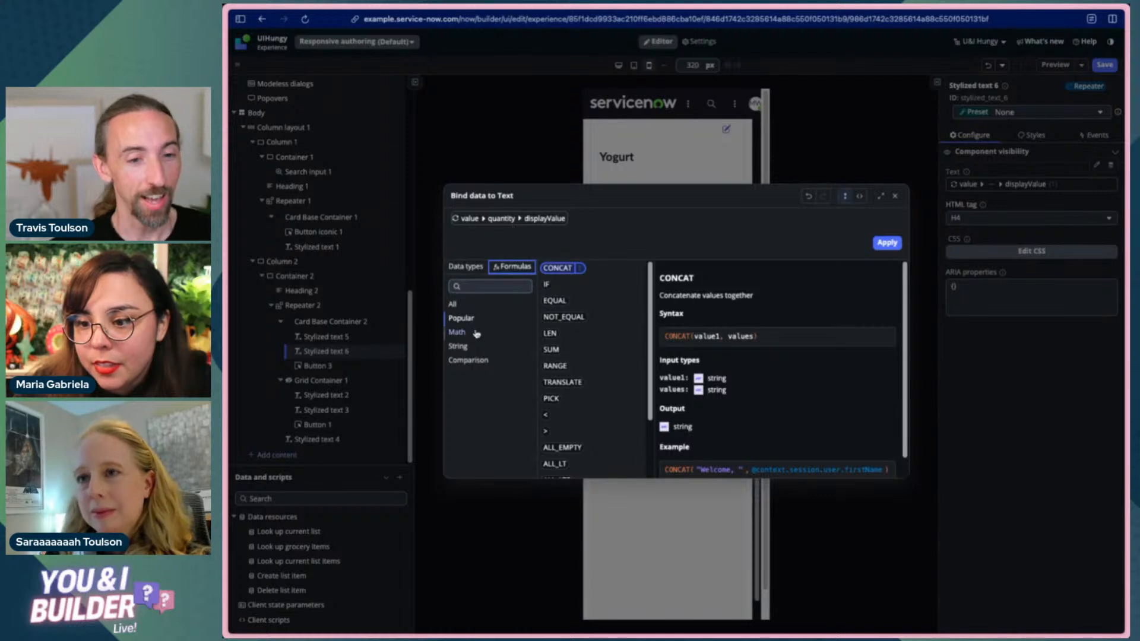
scroll(564, 368, down, 3)
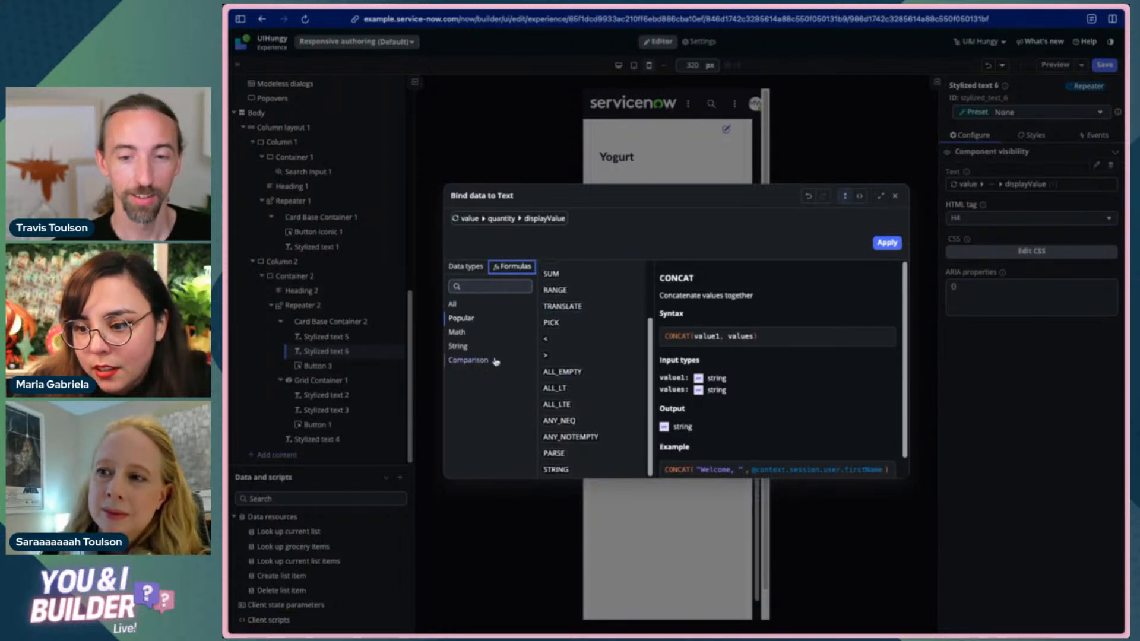
click(452, 304)
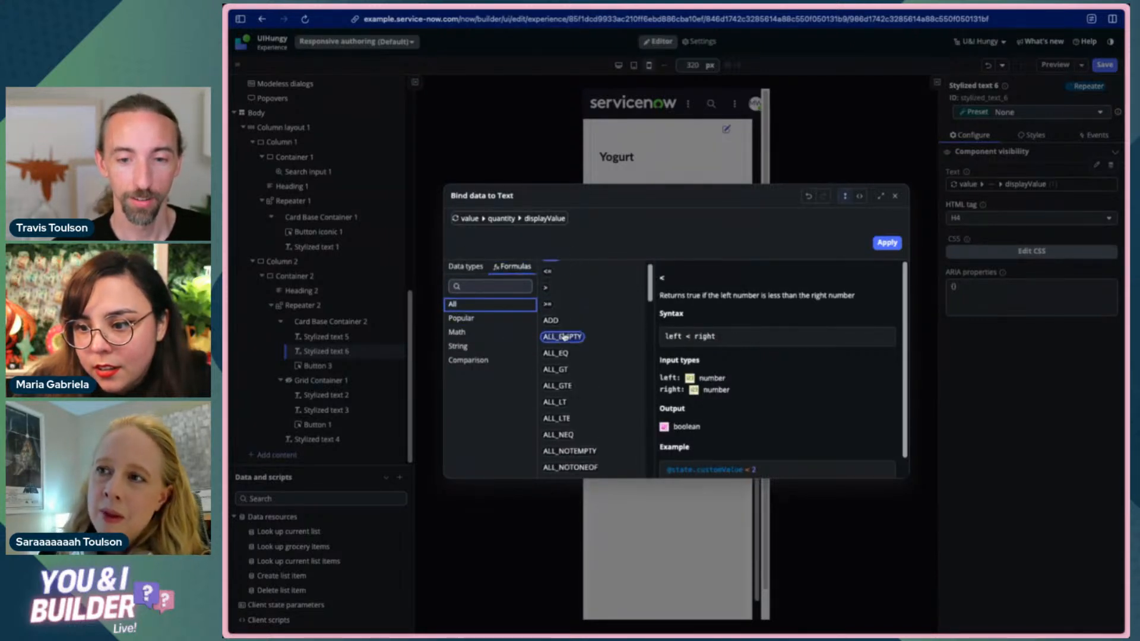
click(483, 287)
text(con)
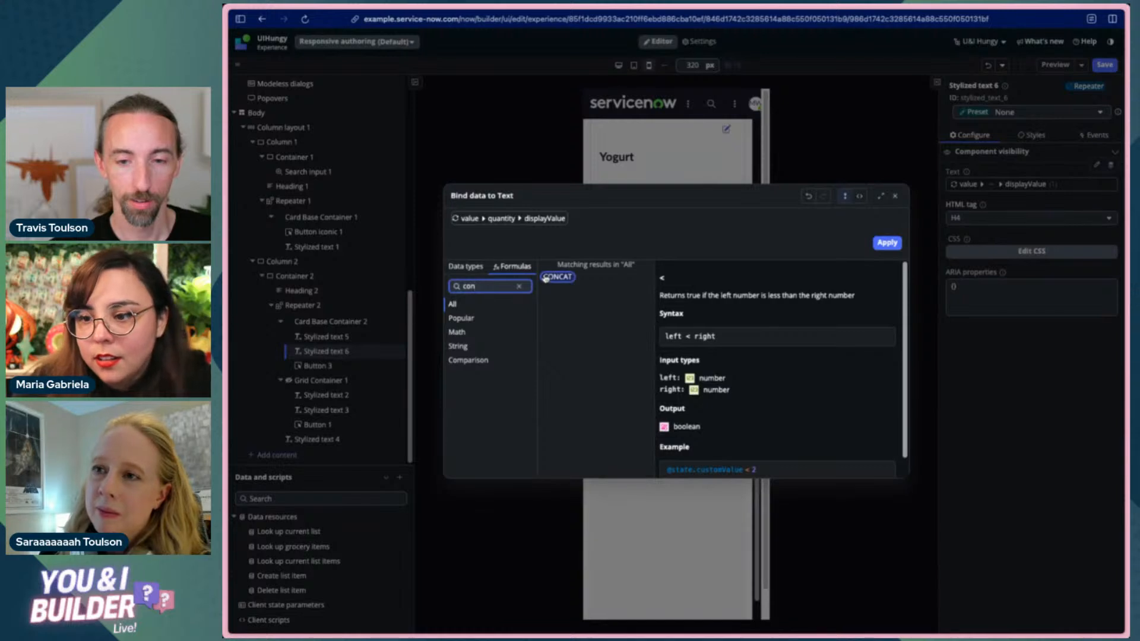
drag(555, 276, 588, 227)
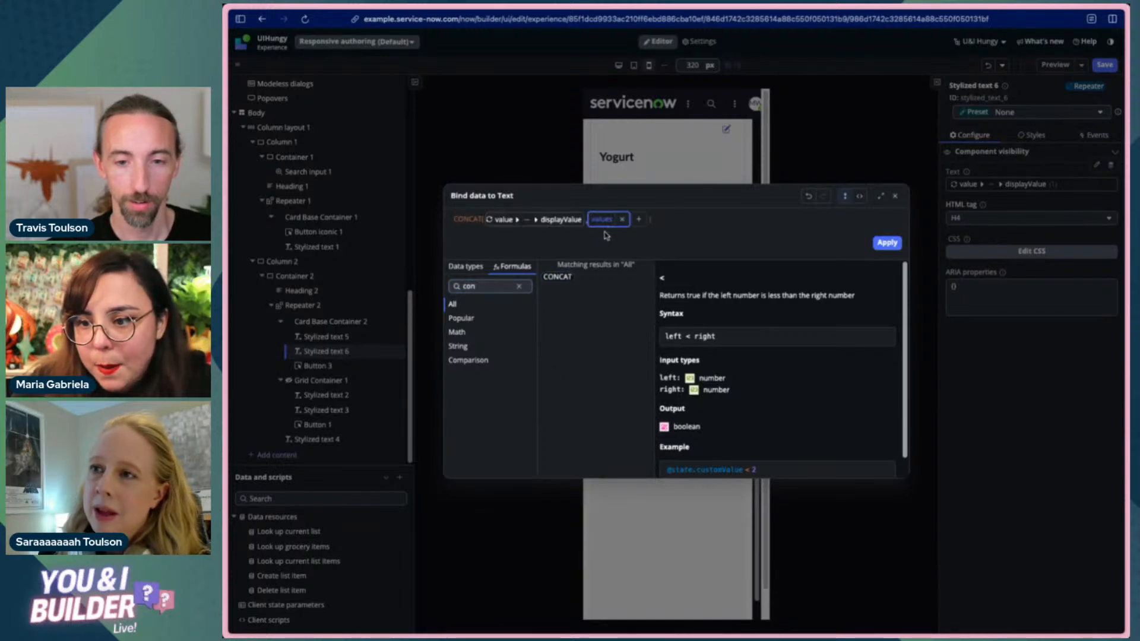
- Enter the literal text "QTY" as the second CONCAT value, after the quantity expression
drag(503, 223, 604, 229)
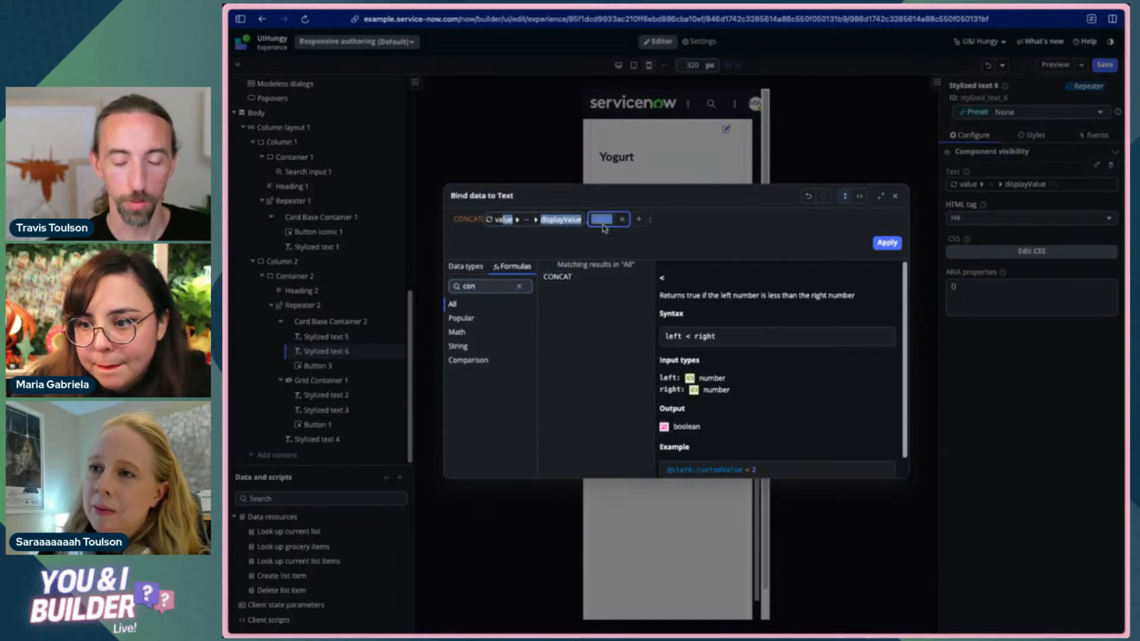
click(598, 219)
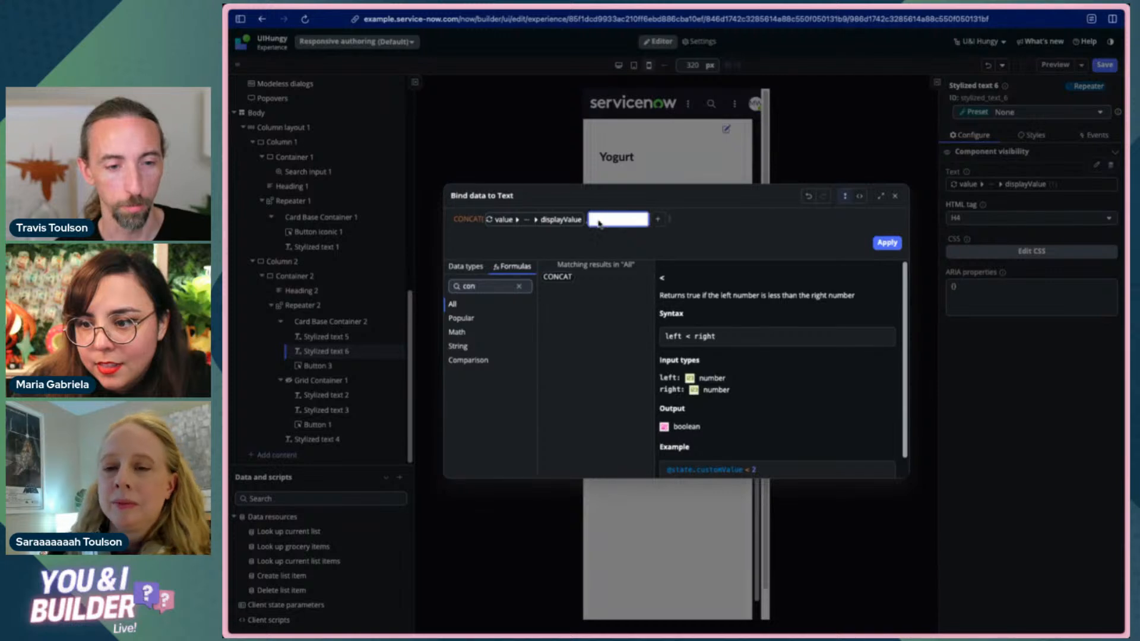
text(TY)
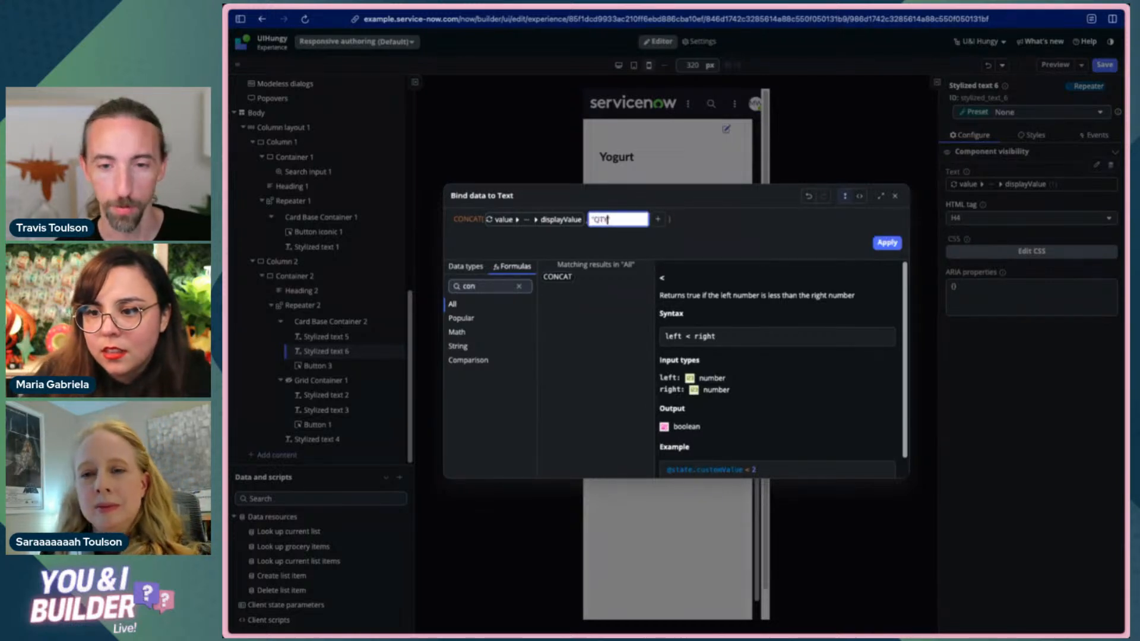
key(Return)
key(BackSpace)
key(Return)
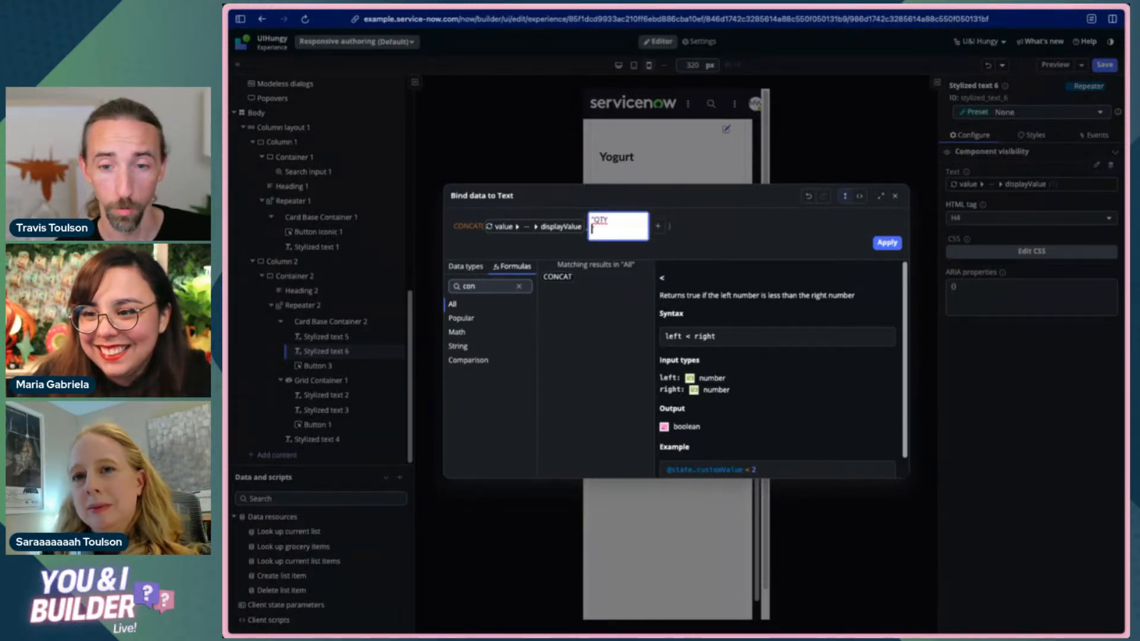
click(627, 245)
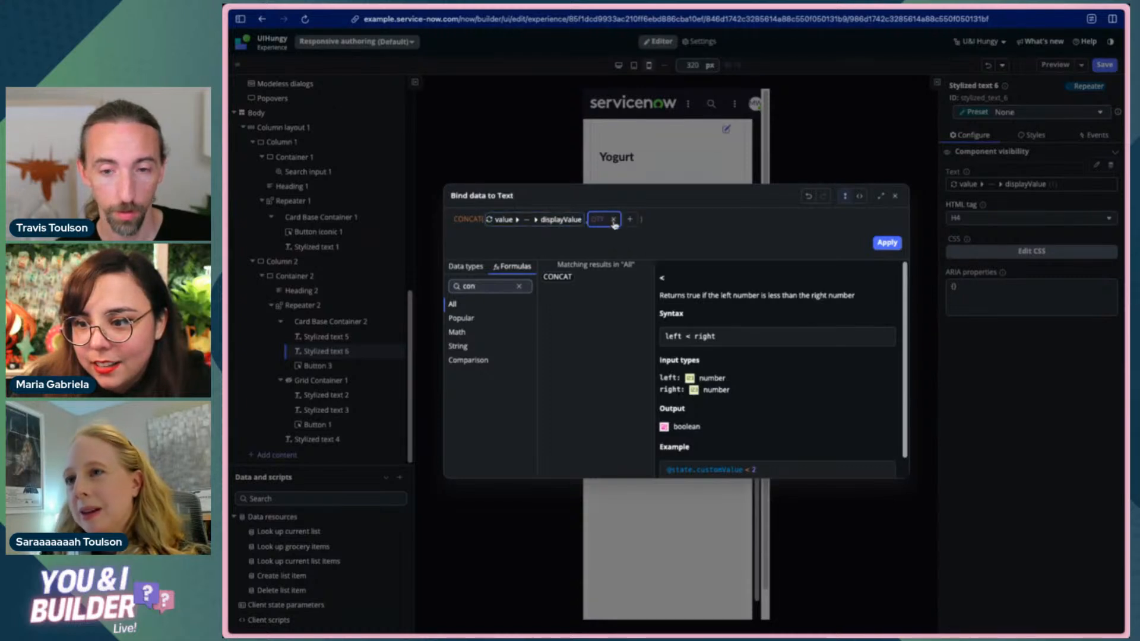
click(593, 221)
key(ctrl+a)
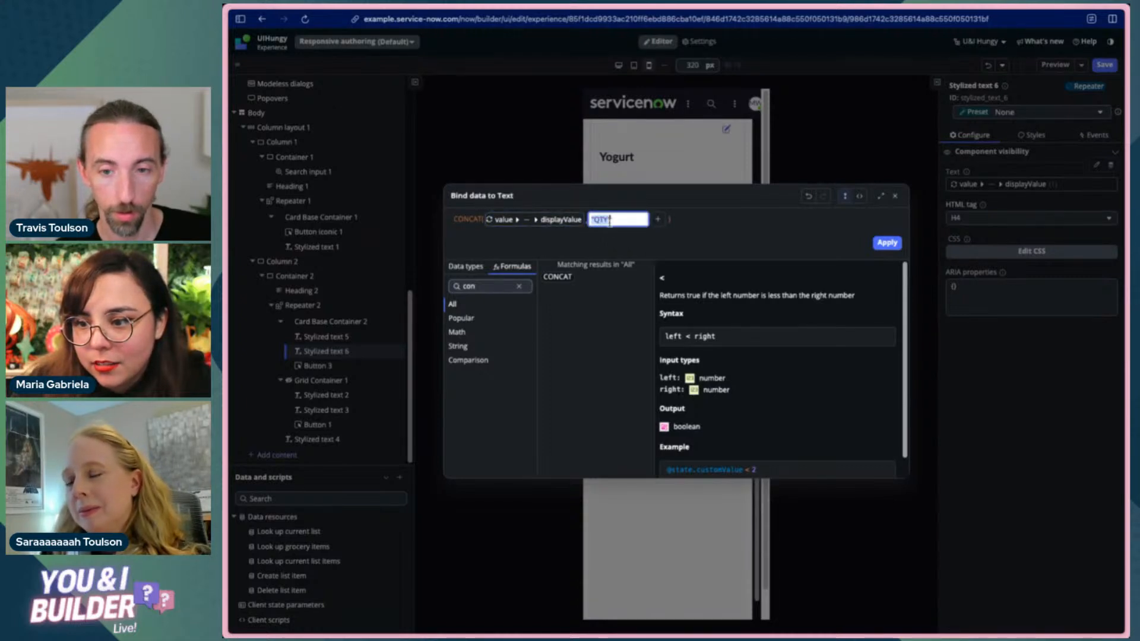
key(ctrl+v)
click(588, 233)
- Replace the first CONCAT value with the literal text "QTY ", including a trailing space inside the quotes
double_click(553, 220)
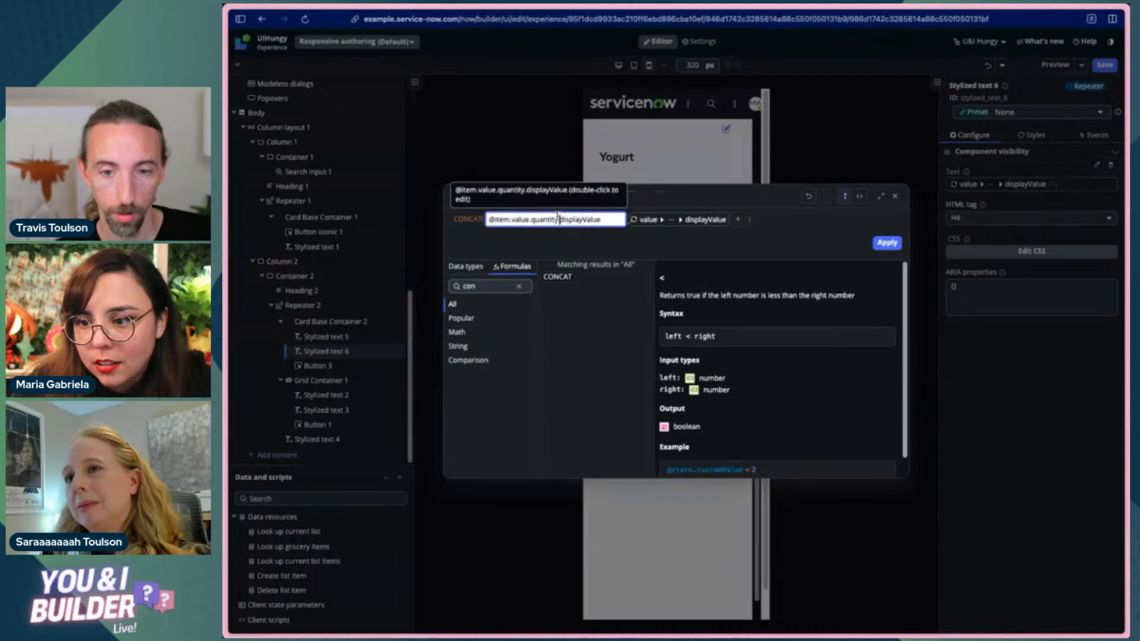
key(ctrl+a)
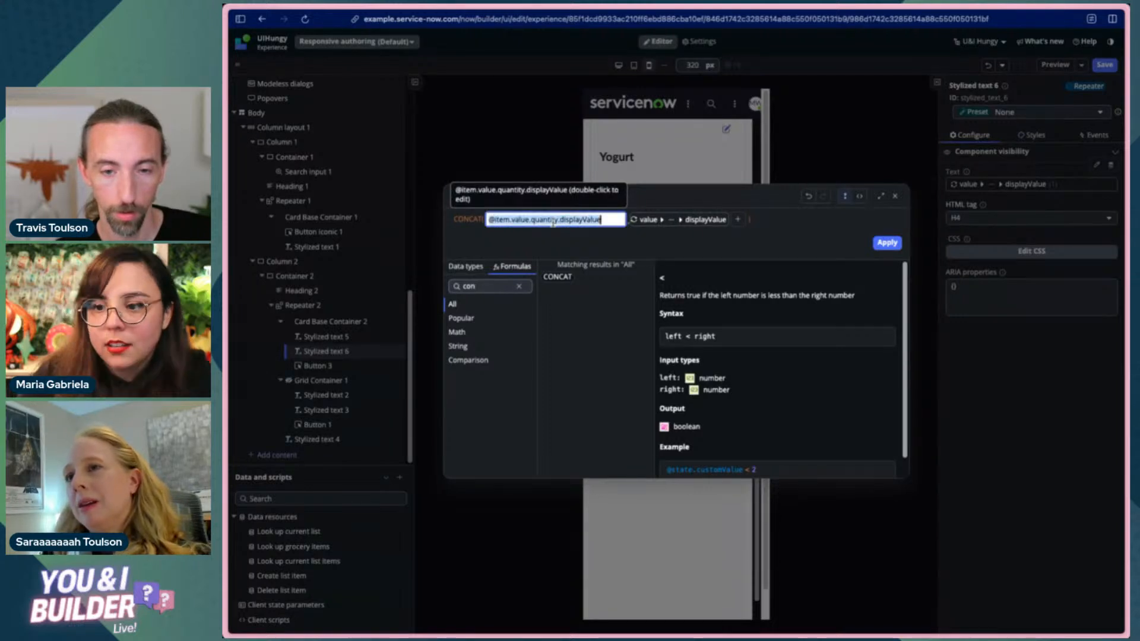
key(BackSpace)
text("QTY )
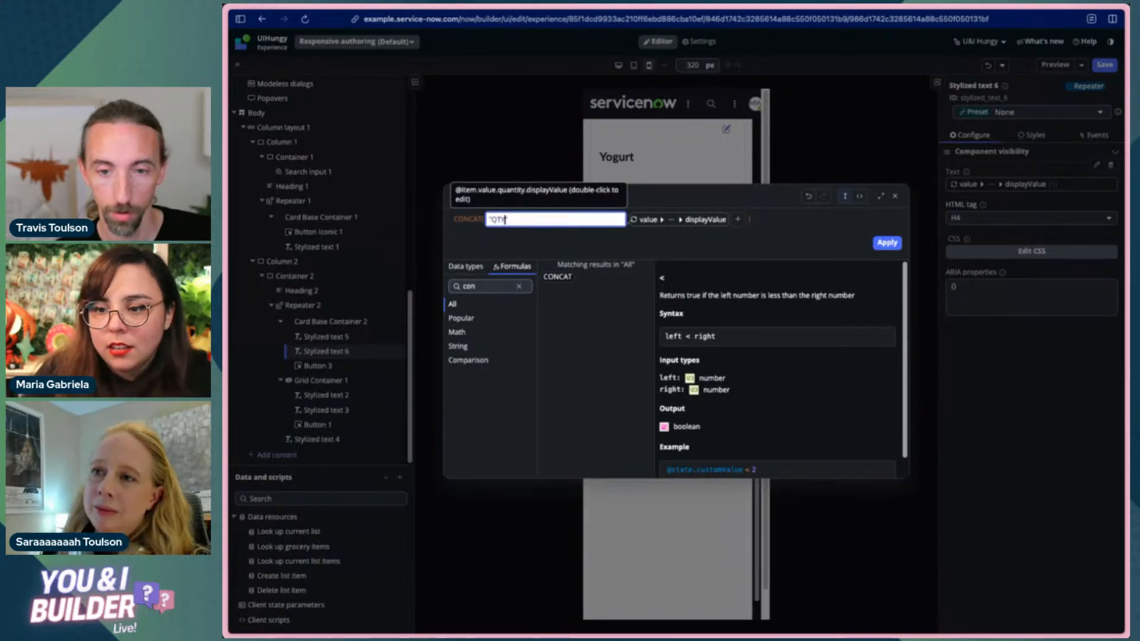
text(")
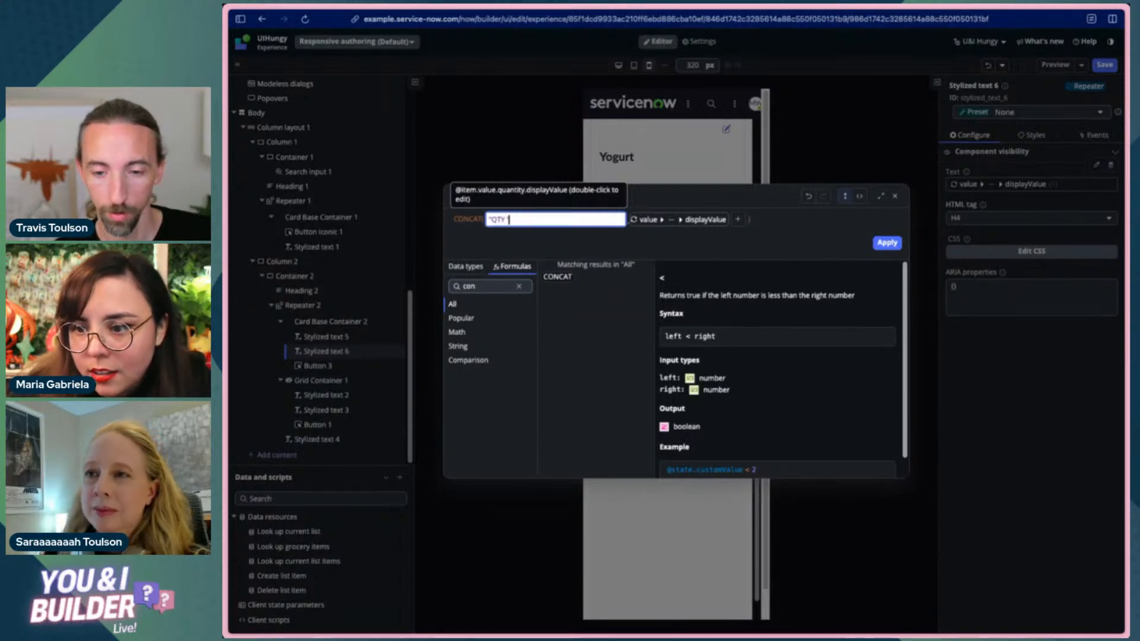
click(737, 238)
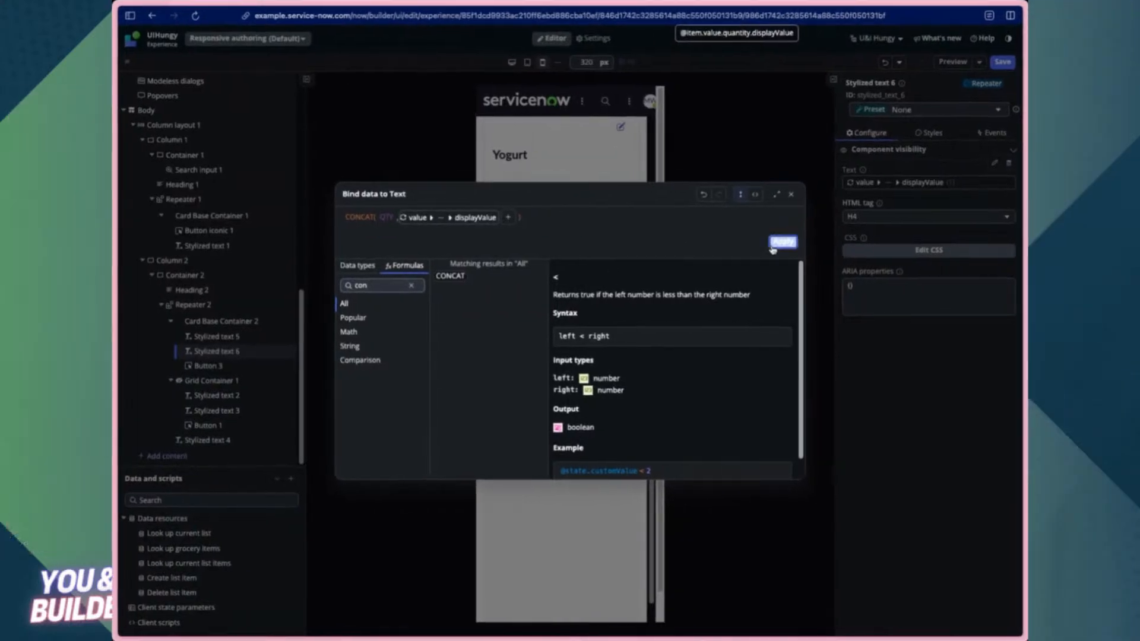
- Apply the CONCAT binding to Stylized text 6, save the page and check the quantity text on the grocery list cards
click(887, 242)
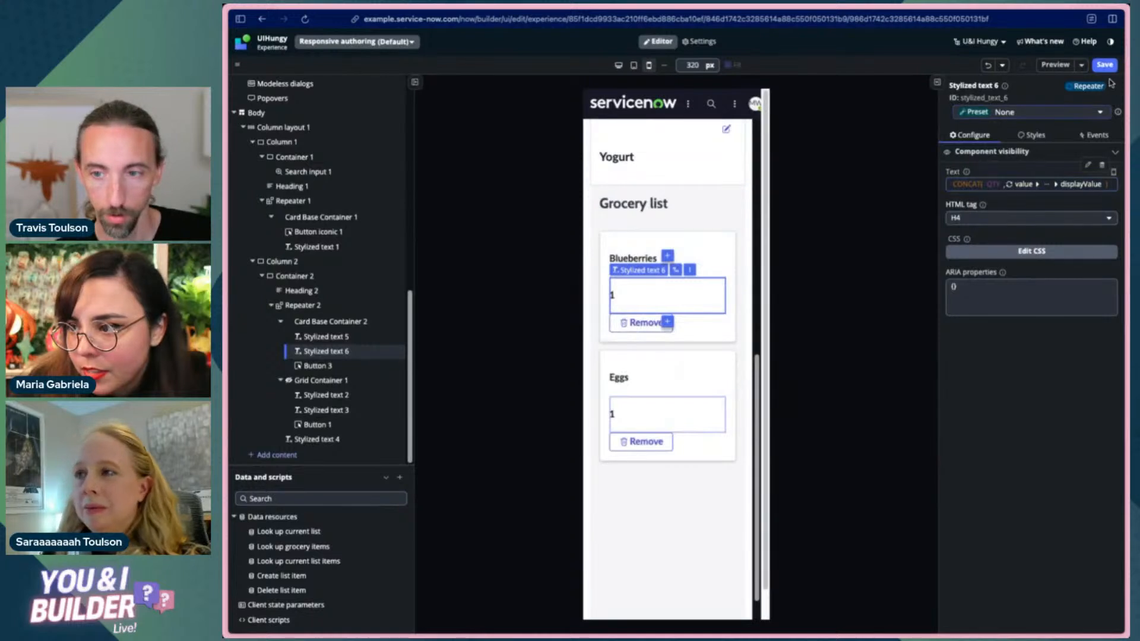
click(1003, 62)
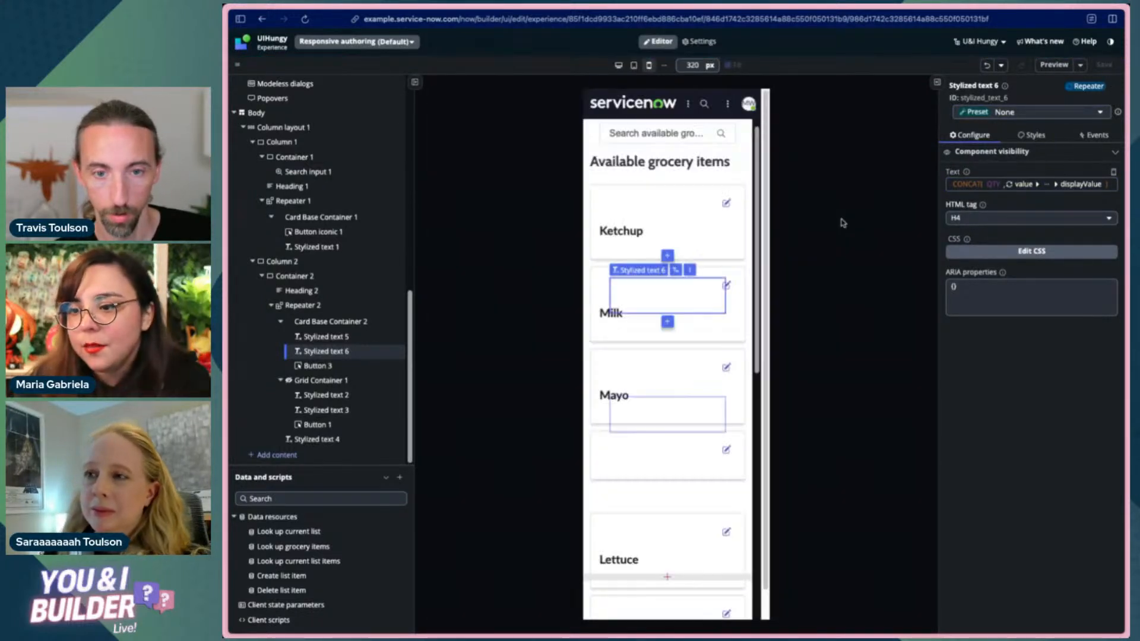
scroll(706, 401, down, 5)
scroll(703, 404, down, 2)
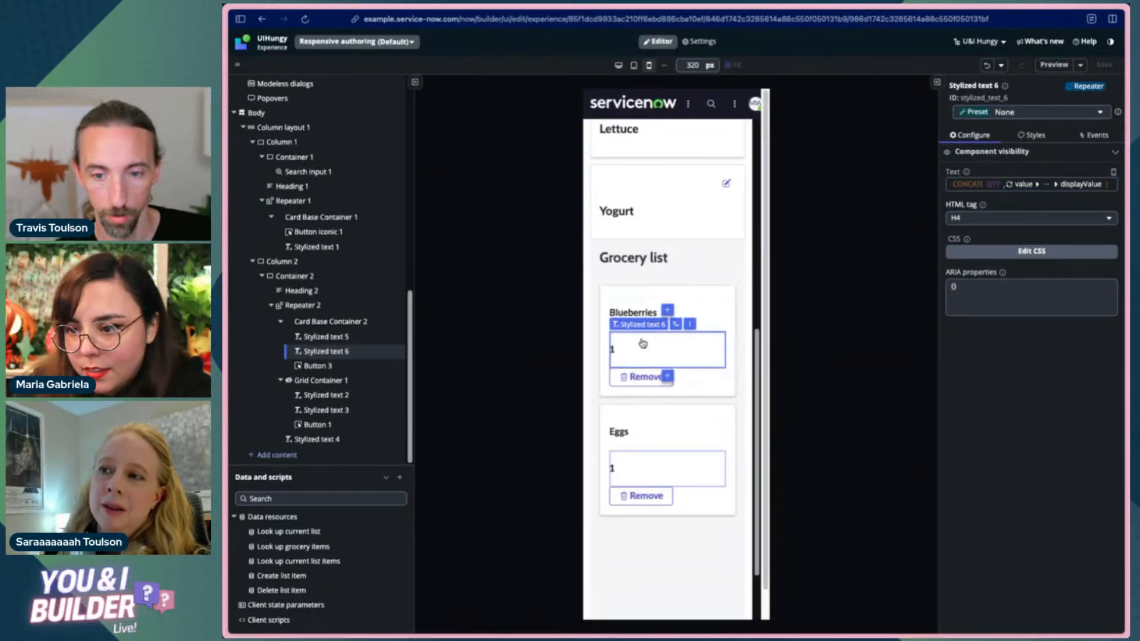
- Reopen the text data binding of Stylized text 6 and open its first CONCAT value for editing
click(1000, 187)
click(495, 219)
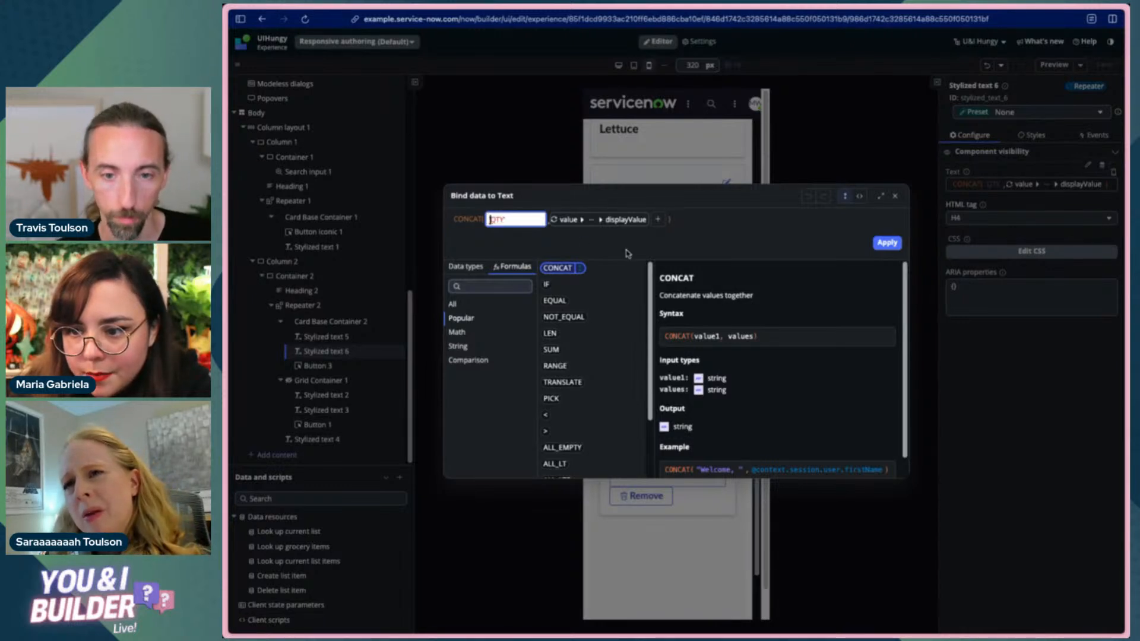
- Try to correct the quoted "QTY" text in the first argument of Stylized text 6's CONCAT formula
click(763, 249)
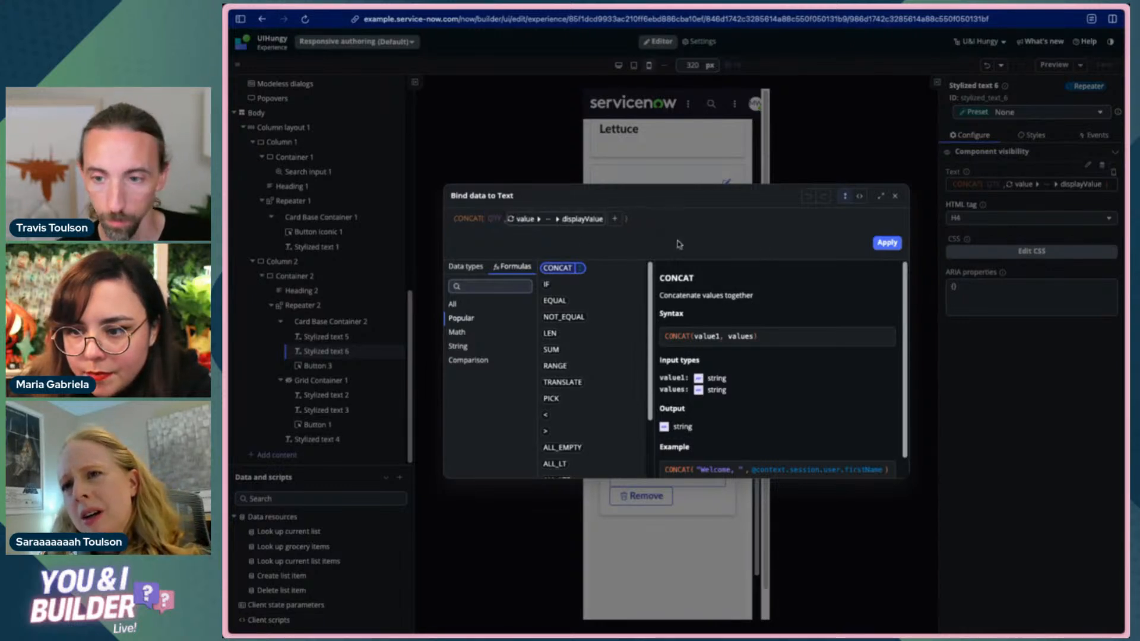
click(496, 219)
click(501, 220)
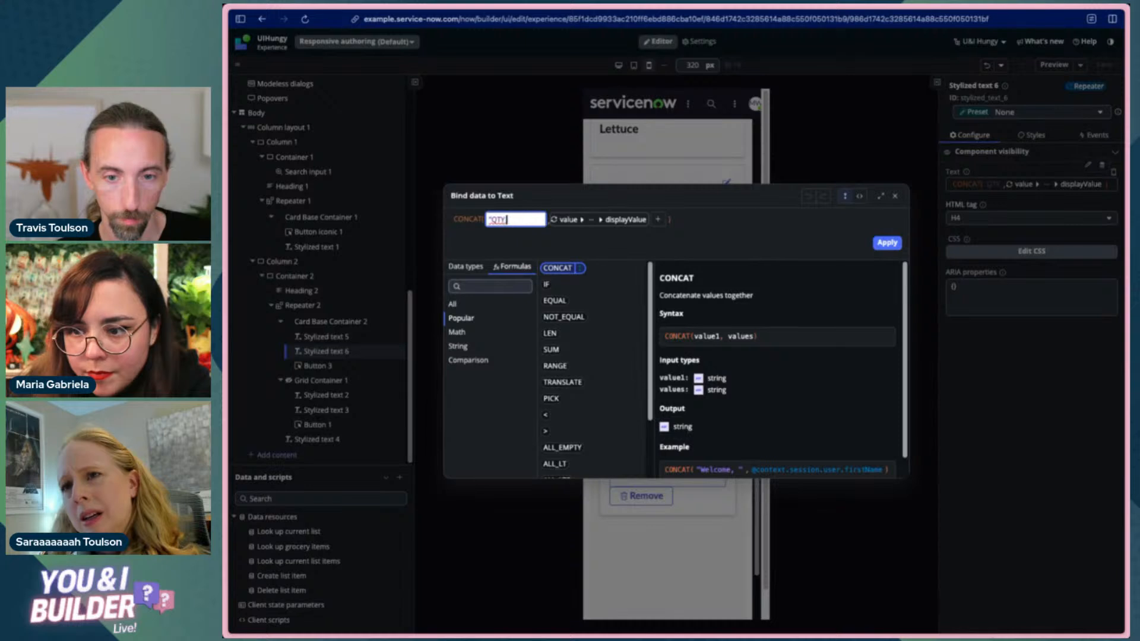
key(BackSpace)
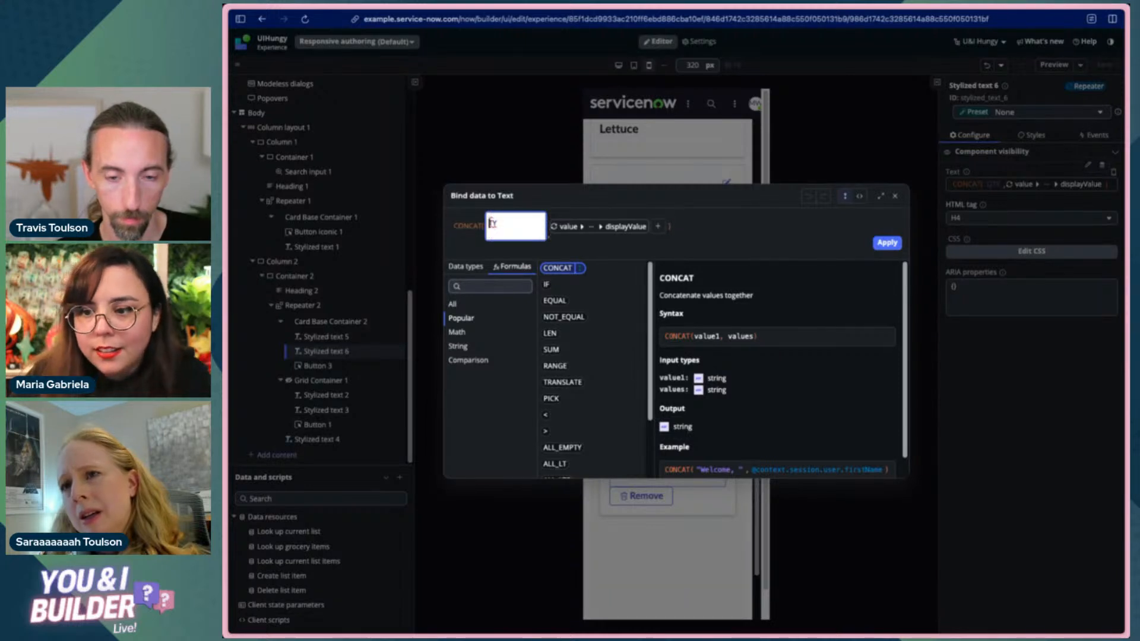
key(Return)
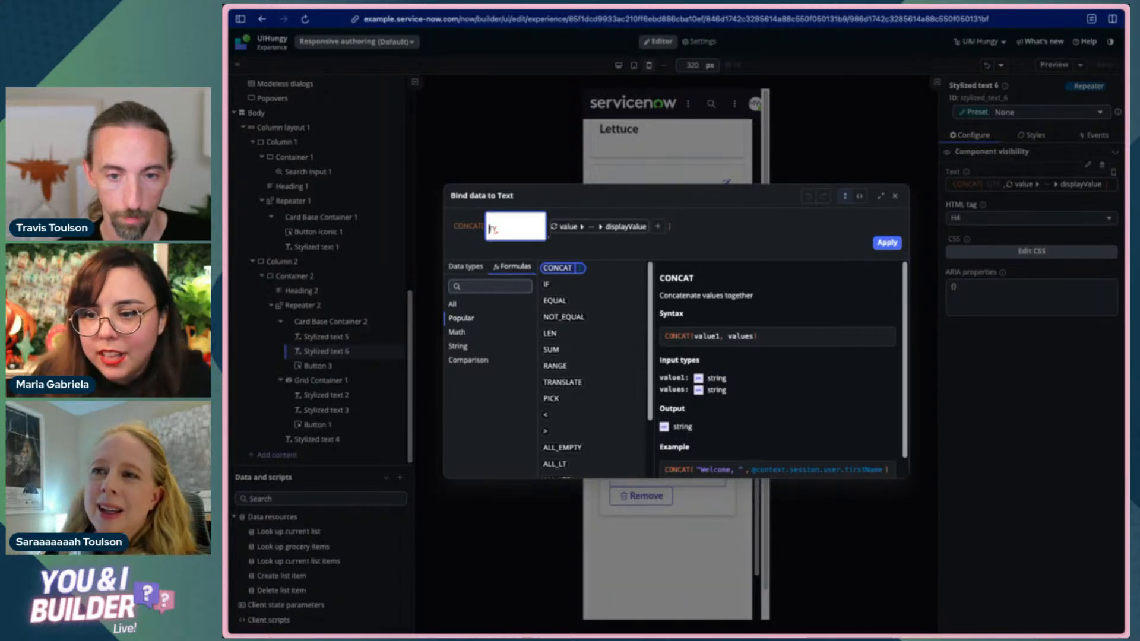
key(BackSpace)
click(575, 248)
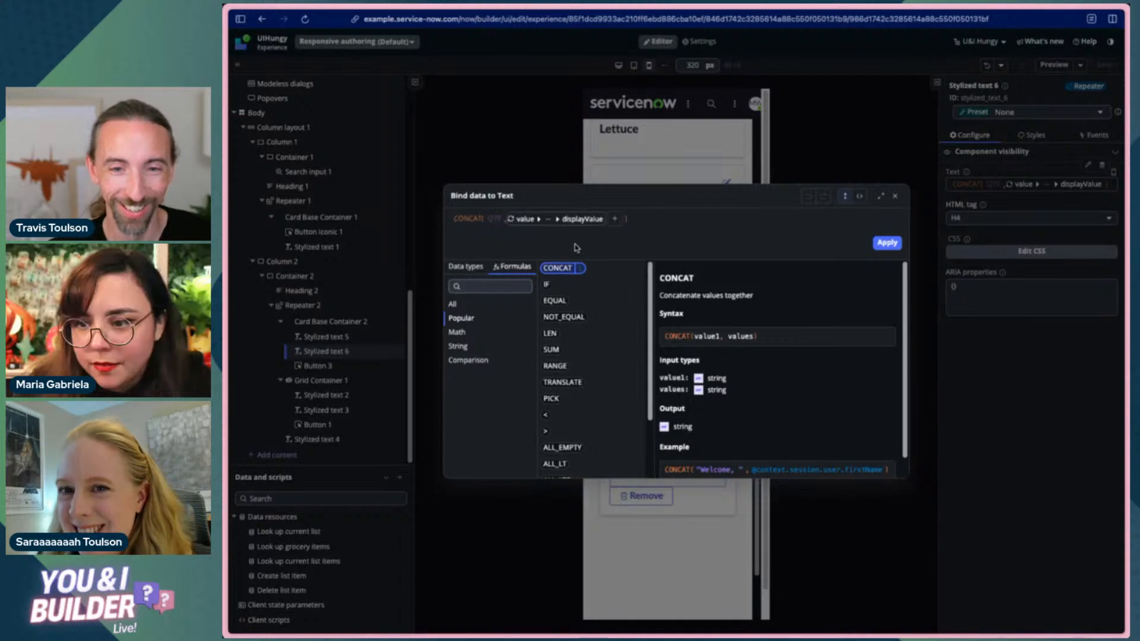
- Replace the first CONCAT argument with the "Welcome, " string from the formula's example, apply the binding and save the page
scroll(736, 450, down, 1)
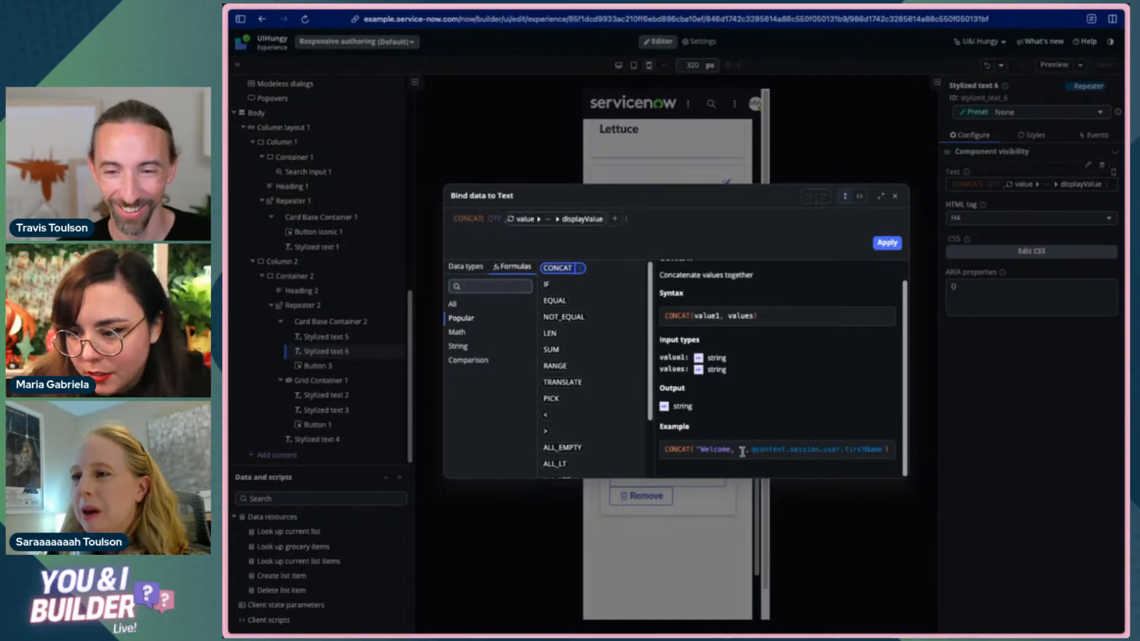
drag(746, 451, 712, 451)
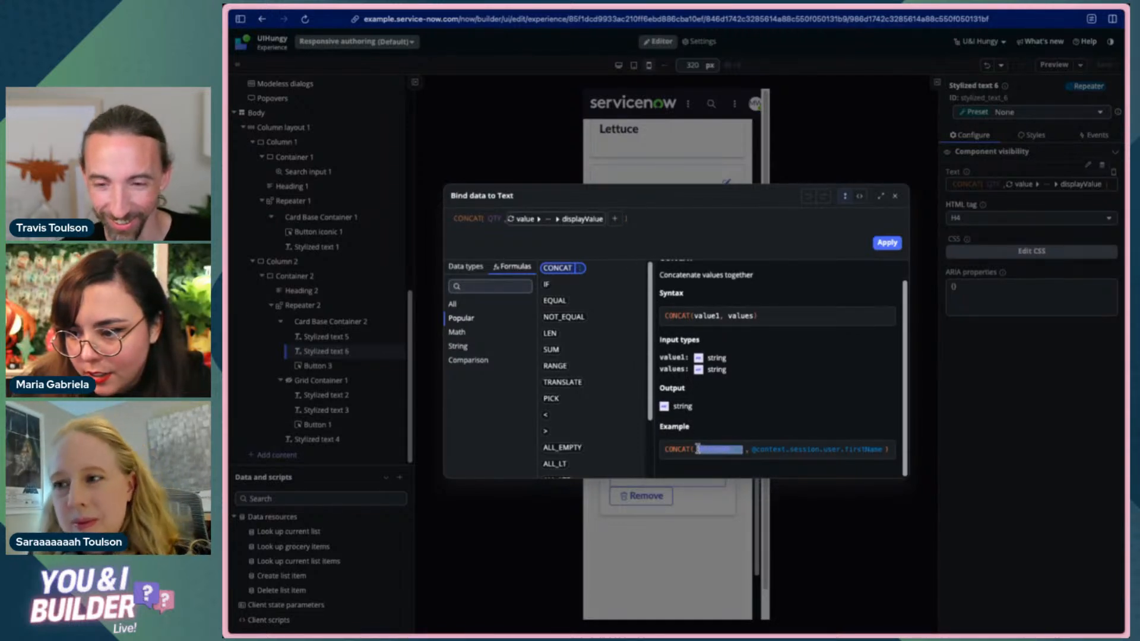
click(499, 219)
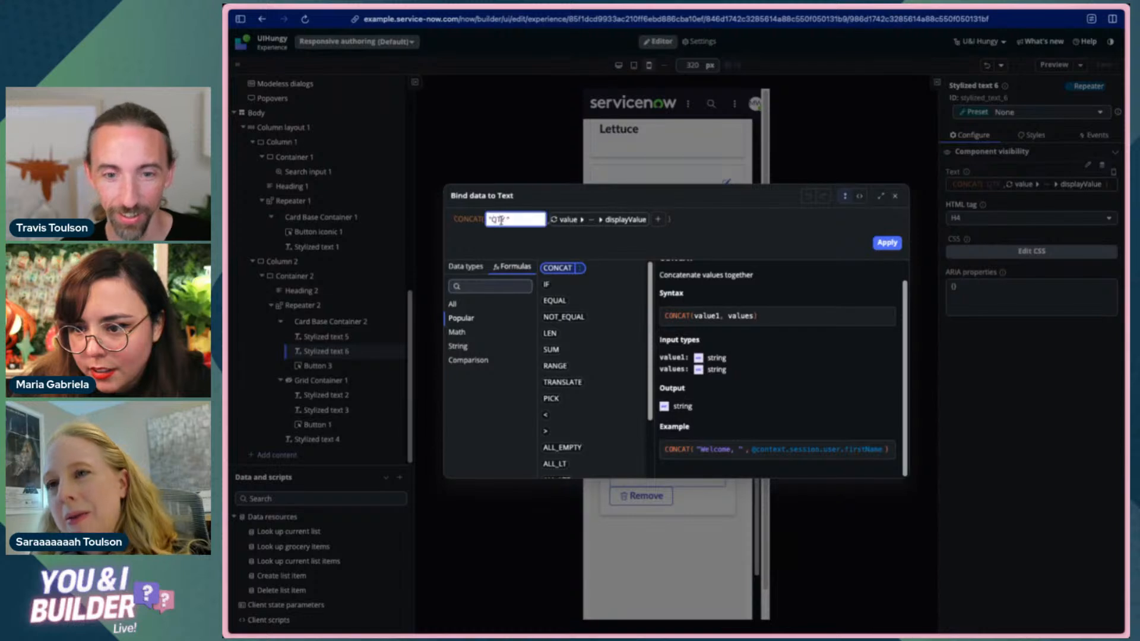
text(Welcome,)
click(529, 239)
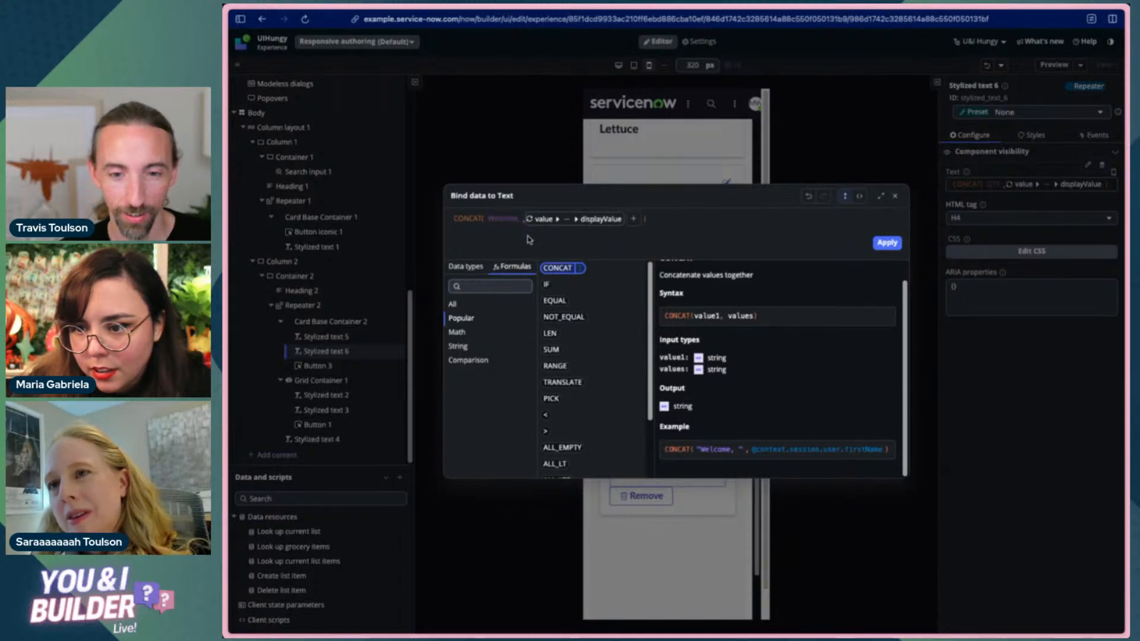
click(877, 248)
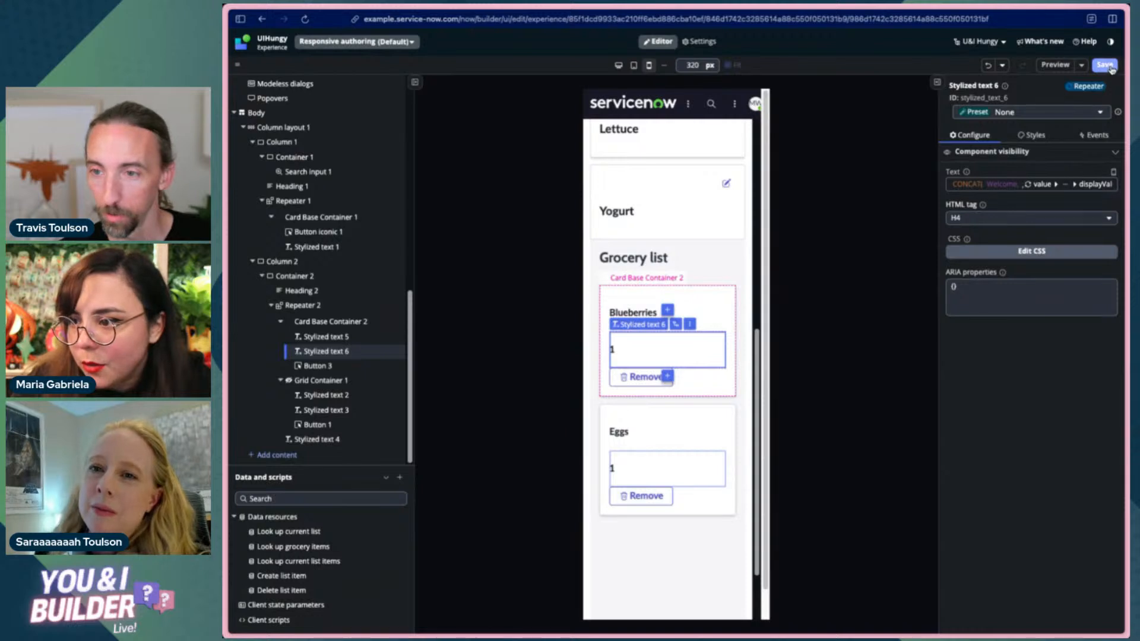
click(1105, 66)
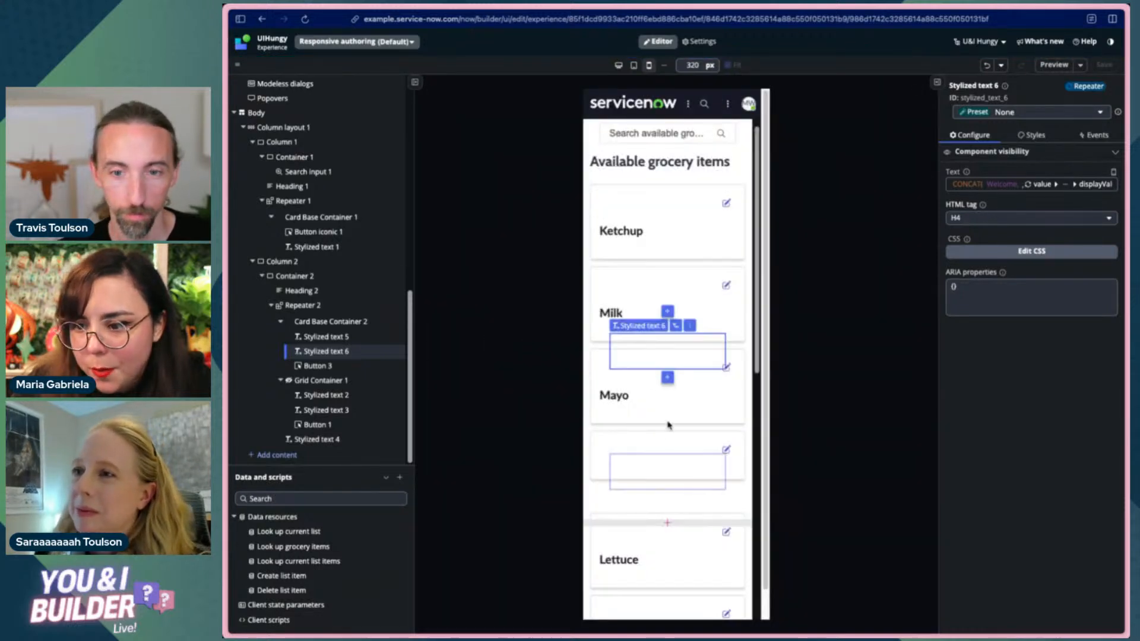
scroll(672, 428, down, 10)
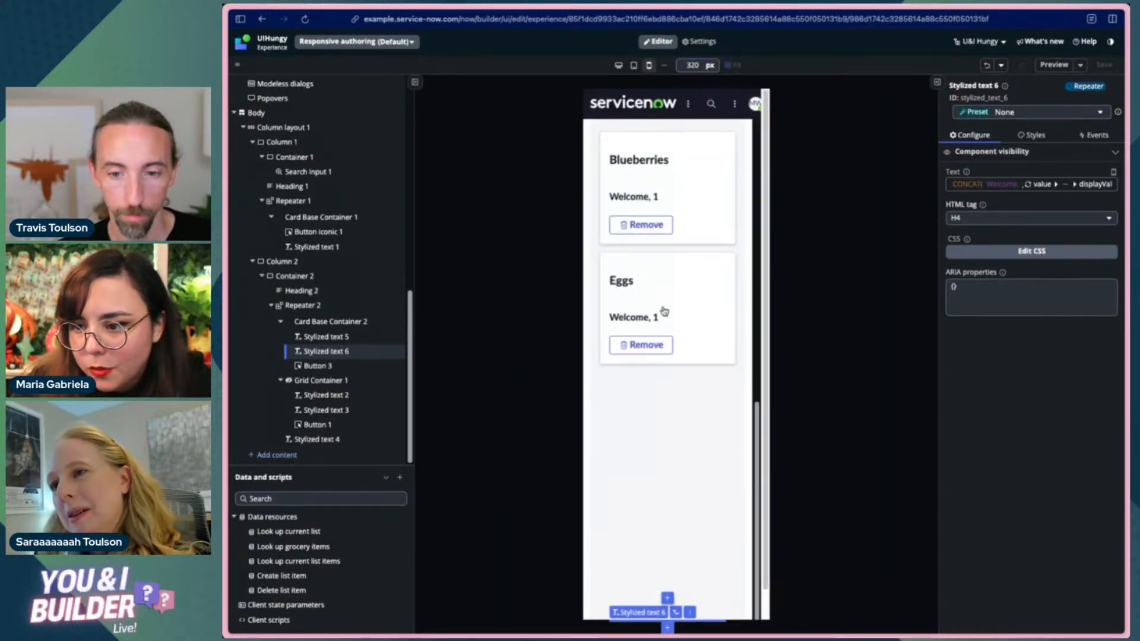
- Replace the word "Welcome," with "QTY" inside Stylized text 6's CONCAT string, keeping the trailing space, and save the page
click(633, 197)
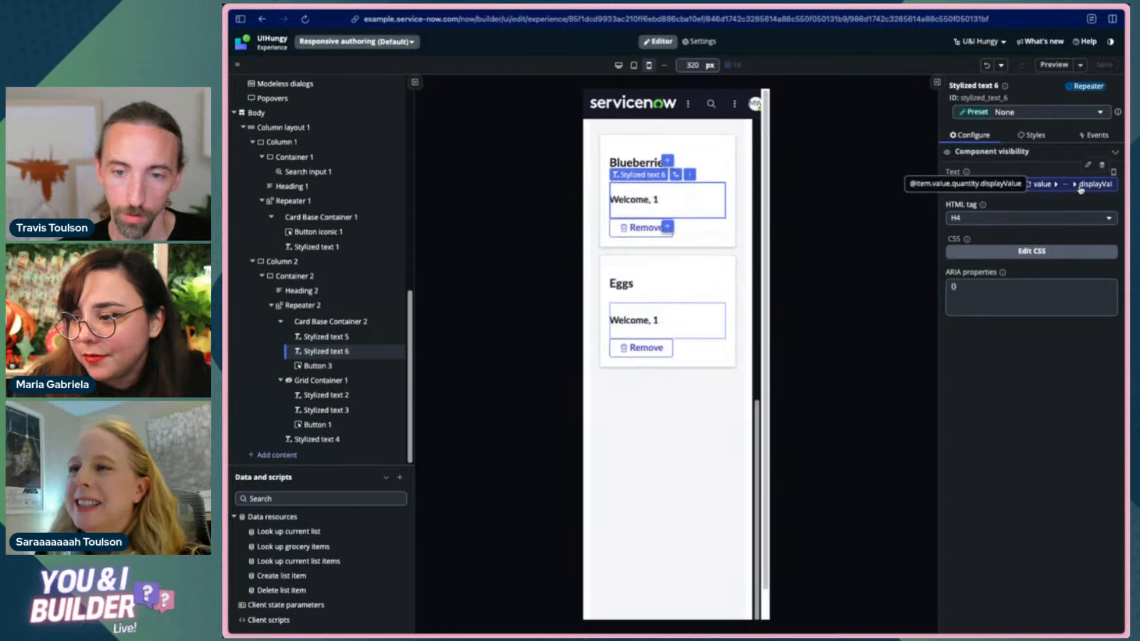
click(1045, 184)
click(505, 219)
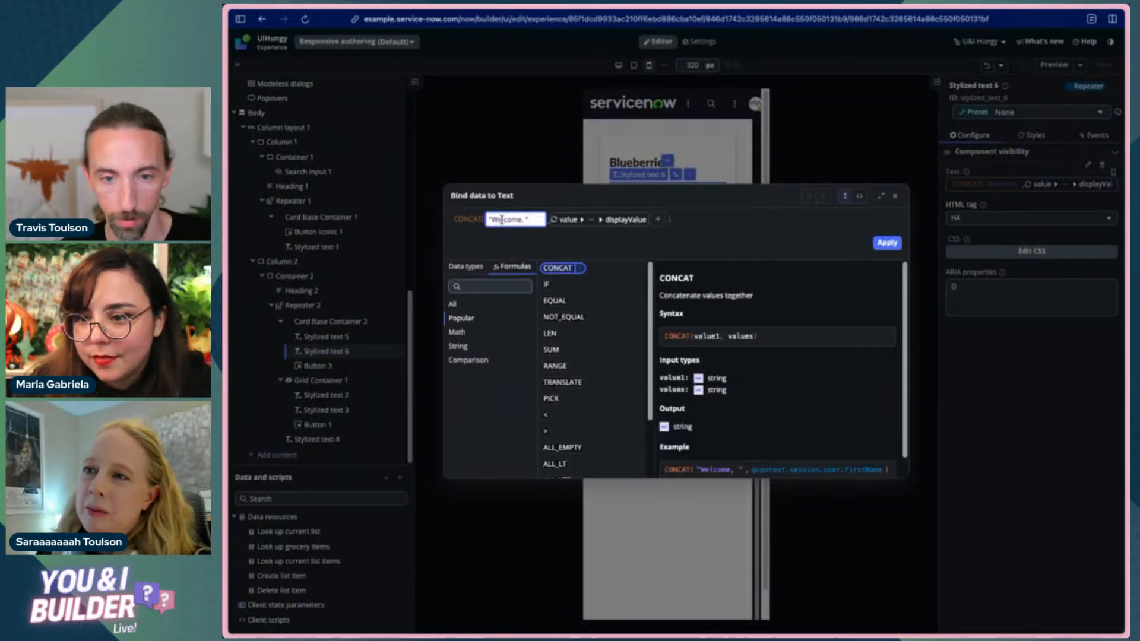
text(QTY)
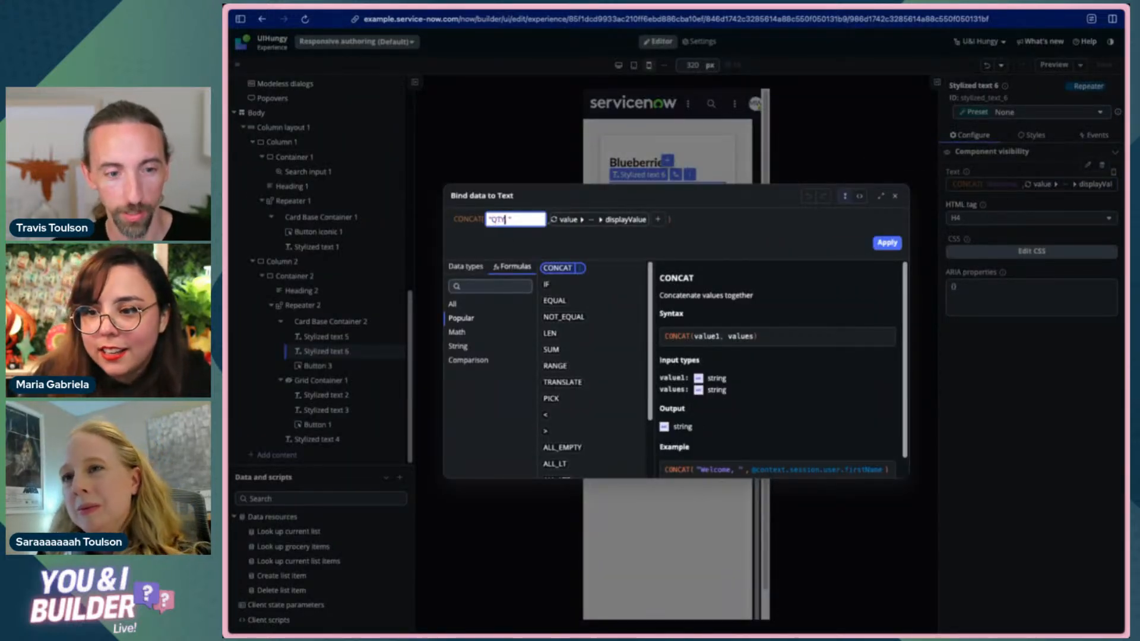
click(887, 243)
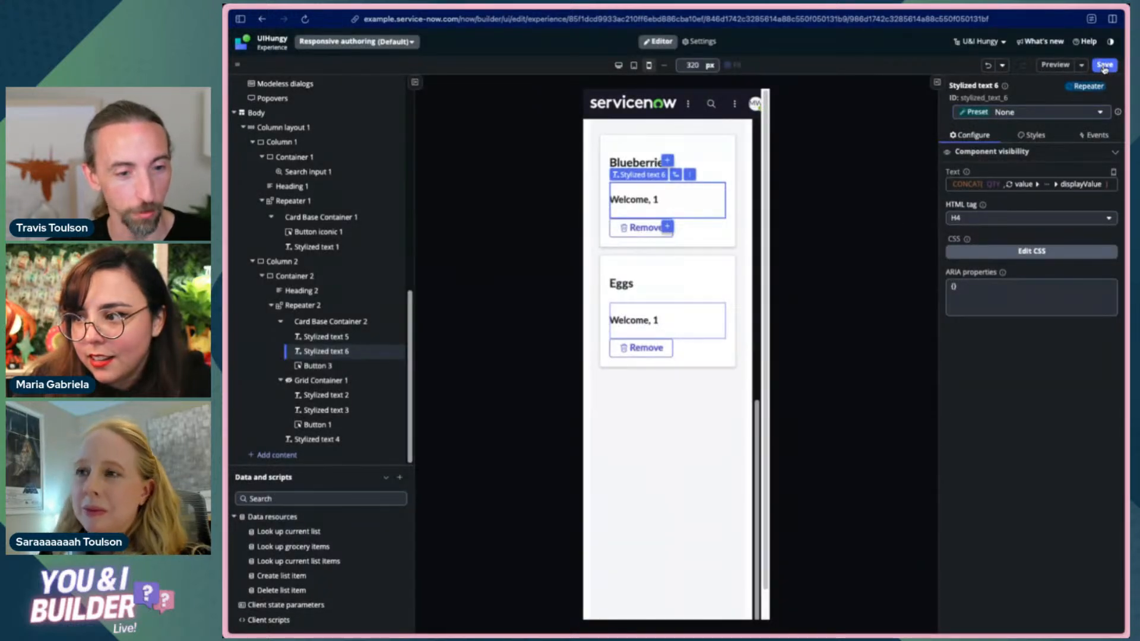
click(1104, 66)
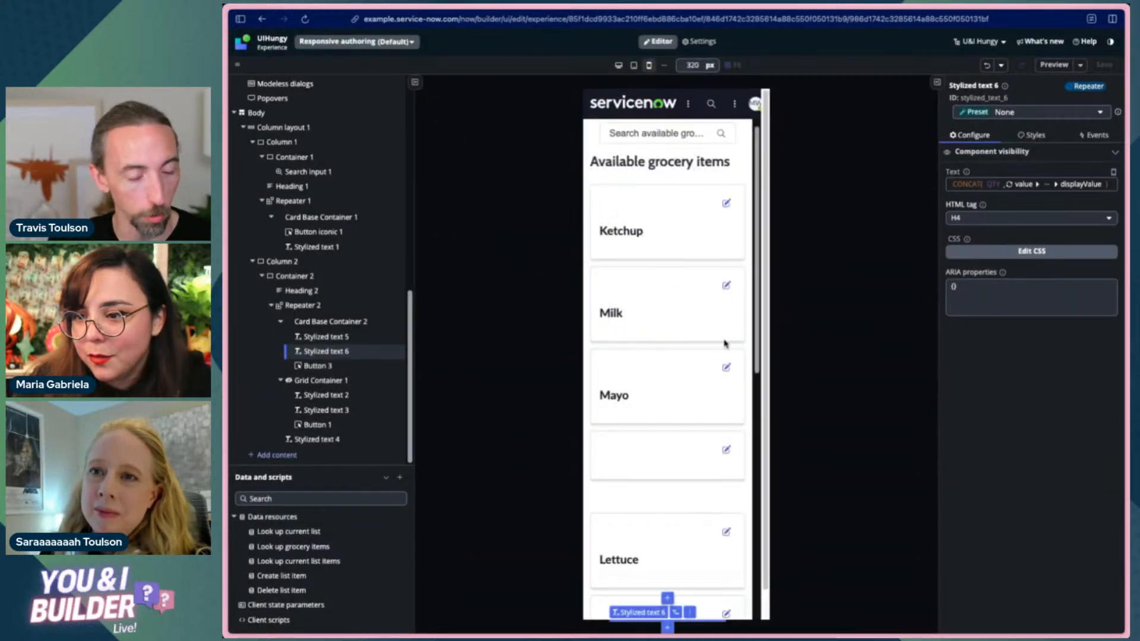
scroll(724, 343, down, 10)
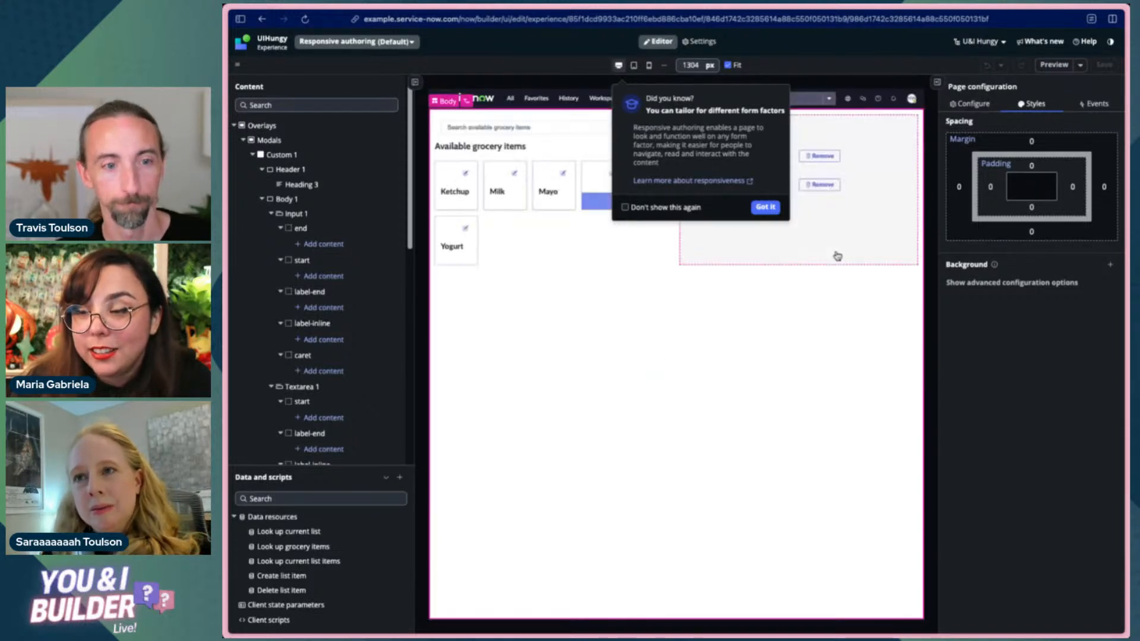
- At the 320 px mobile size, align the Remove button in the grocery list cards to the end and save the page
click(762, 208)
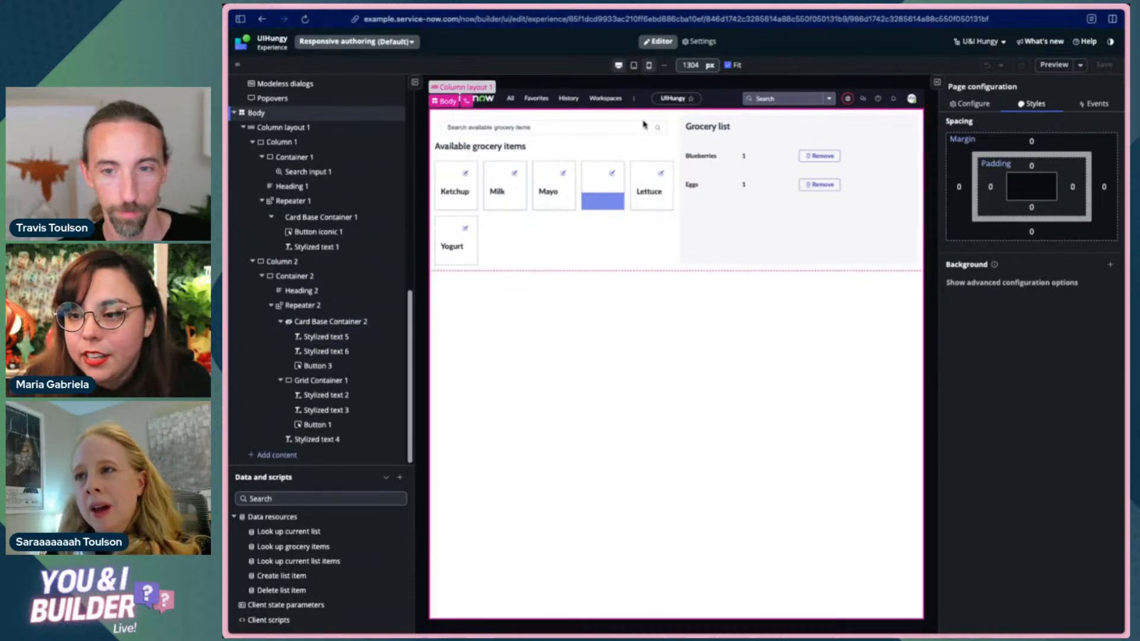
click(649, 65)
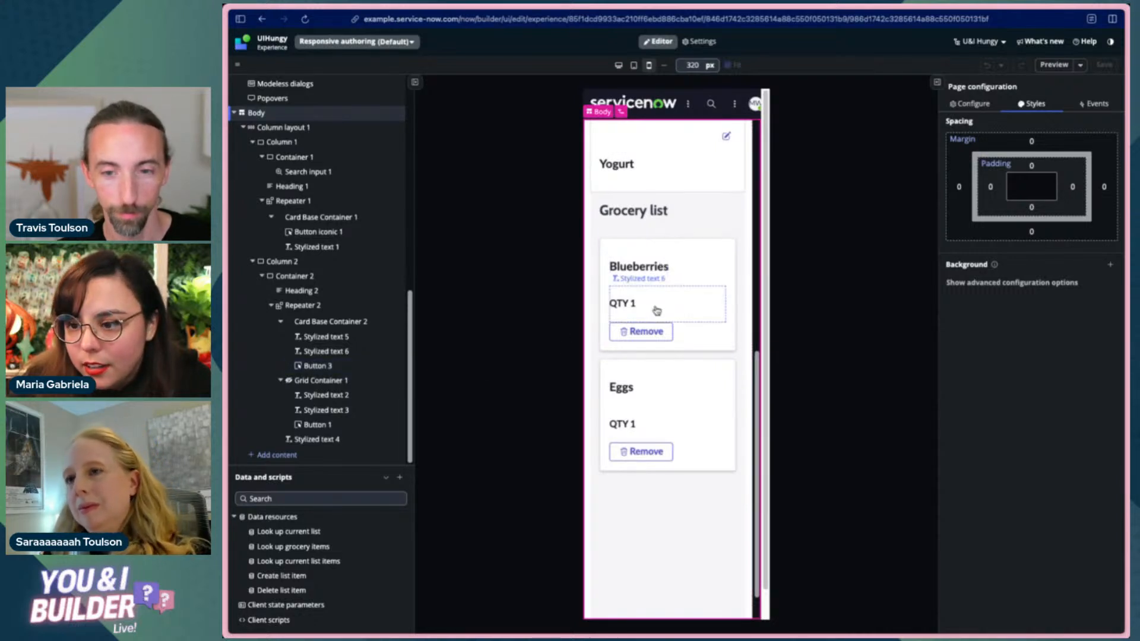
click(685, 334)
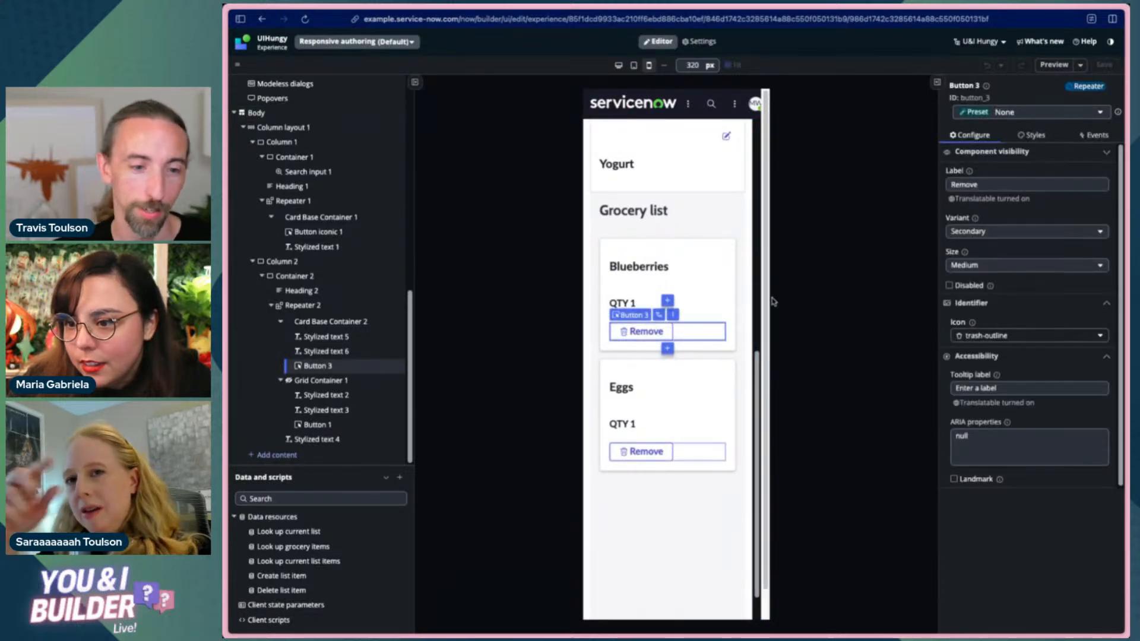
click(1034, 135)
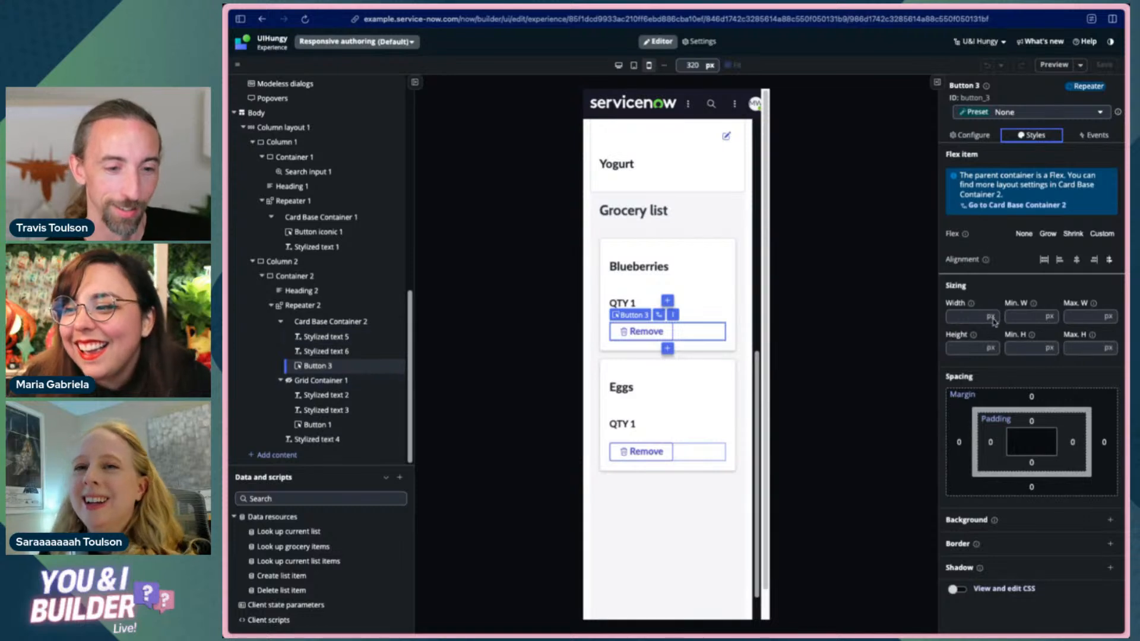
click(1094, 260)
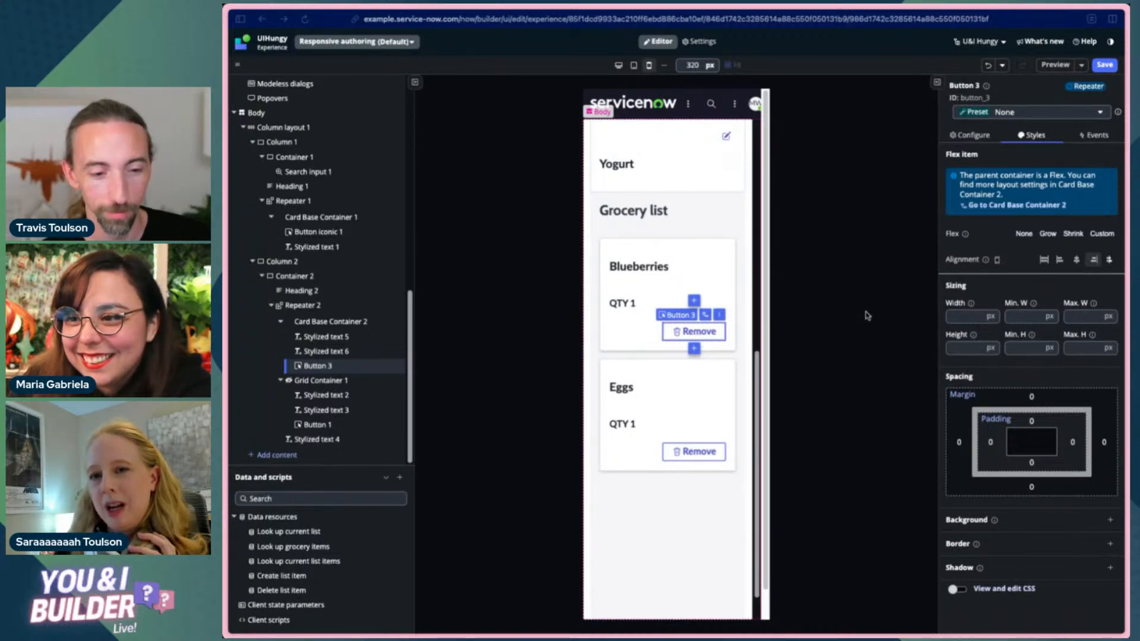
click(621, 341)
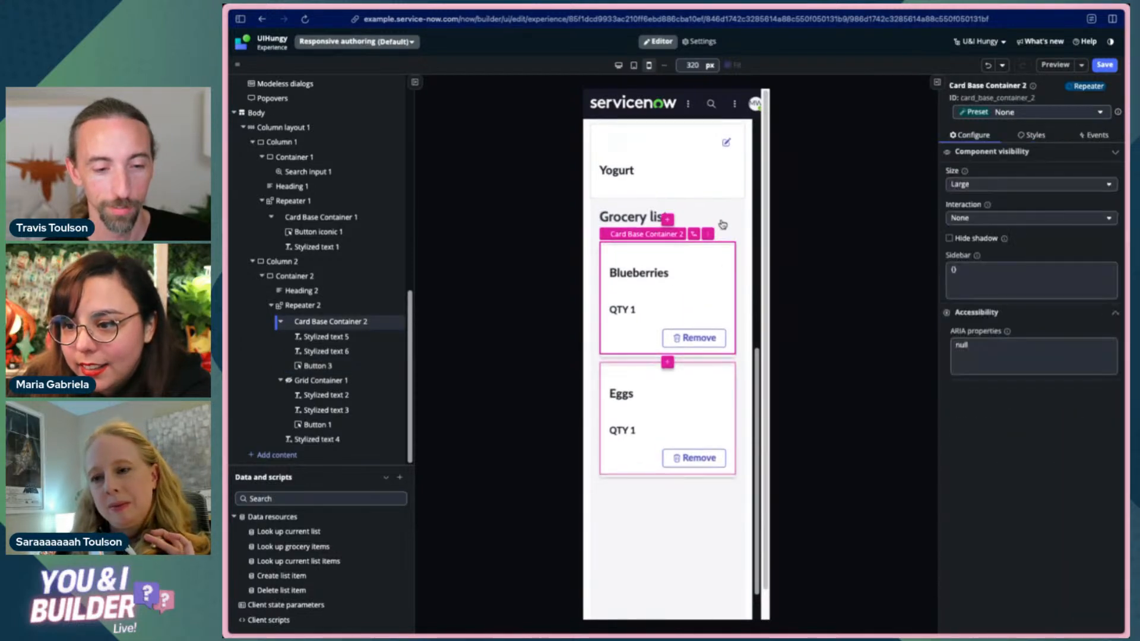
scroll(725, 232, up, 4)
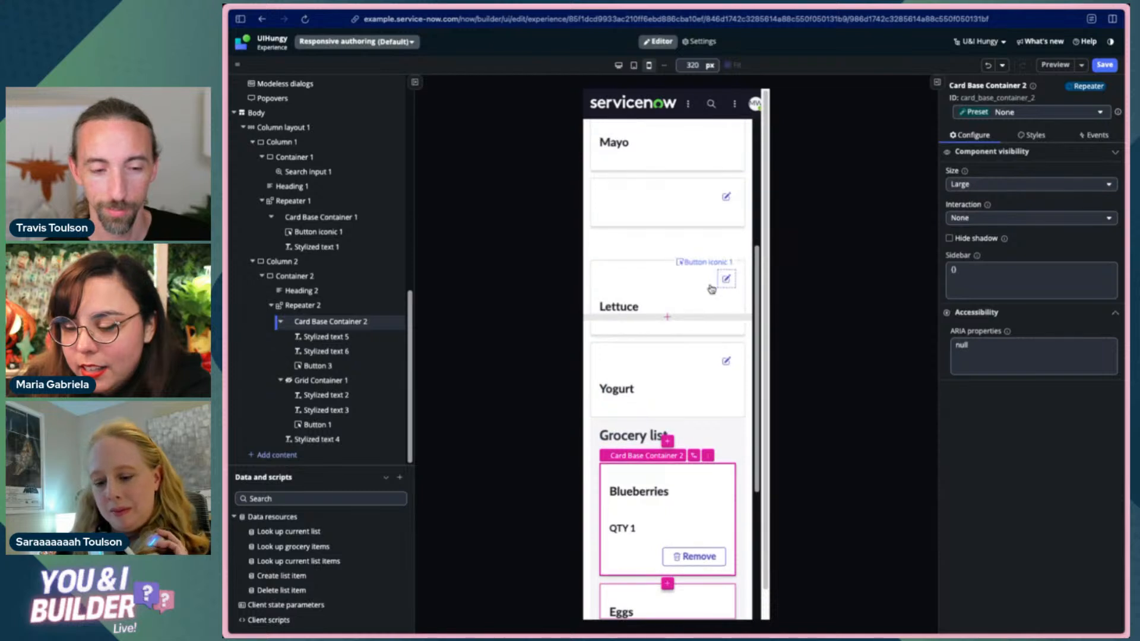
click(1105, 65)
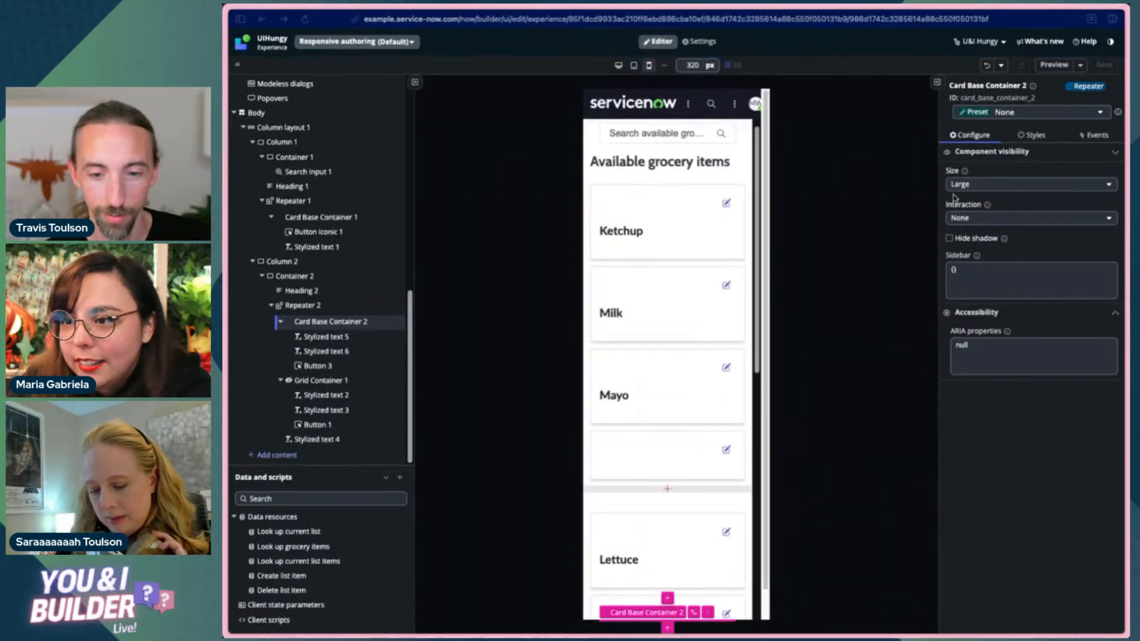
- Preview the page and add Yogurt and Lettuce to the grocery list at the desktop size
click(1054, 64)
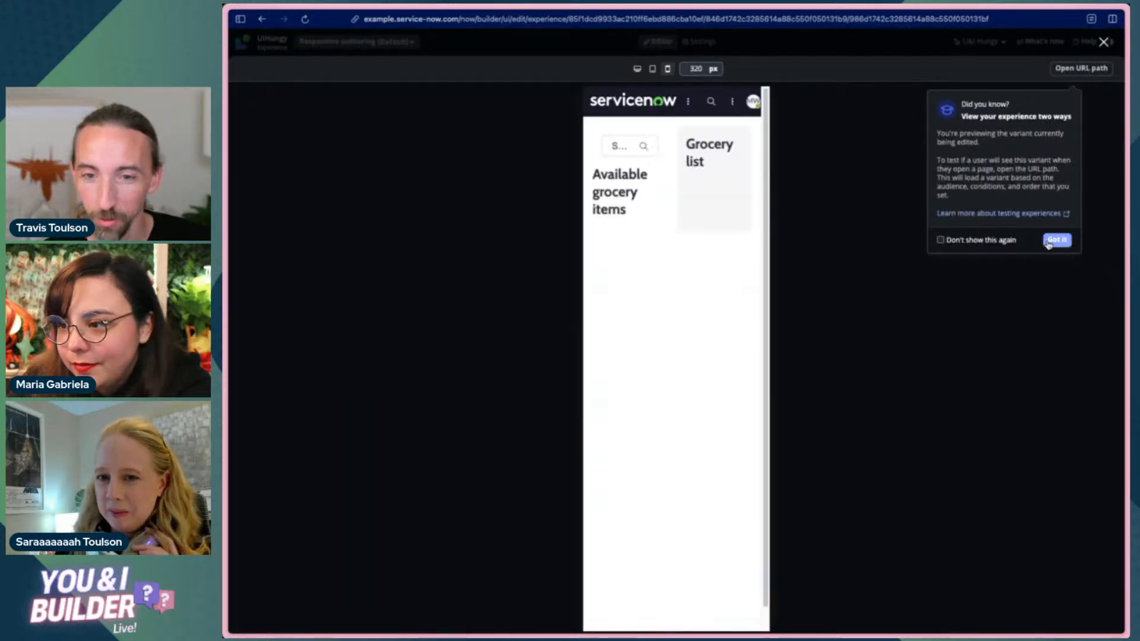
click(1057, 241)
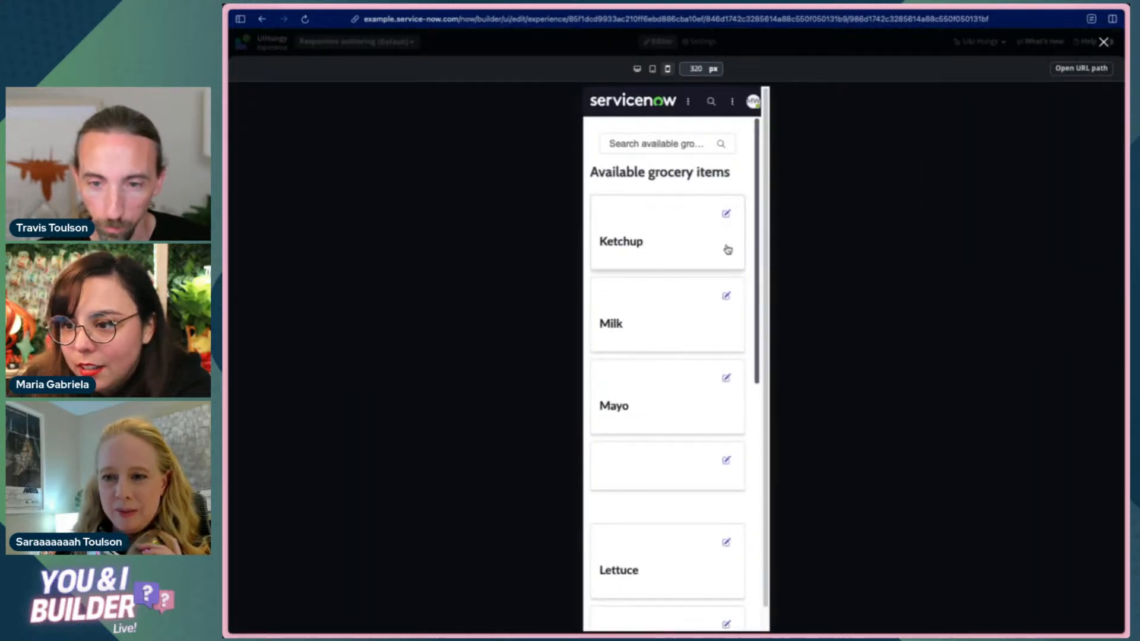
click(637, 69)
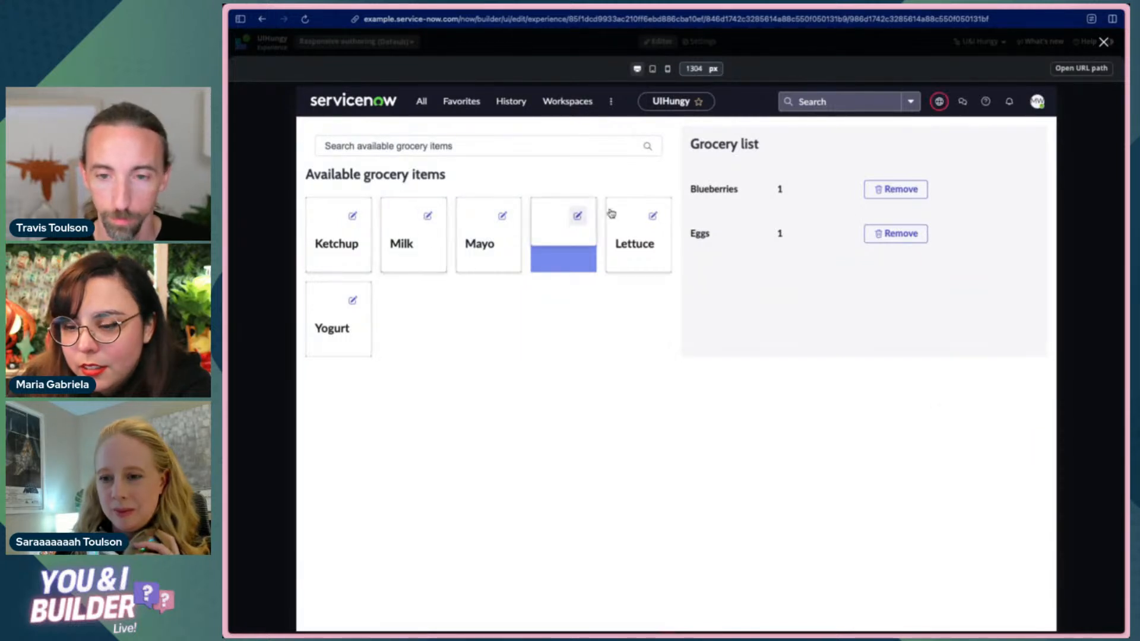
click(330, 326)
click(644, 254)
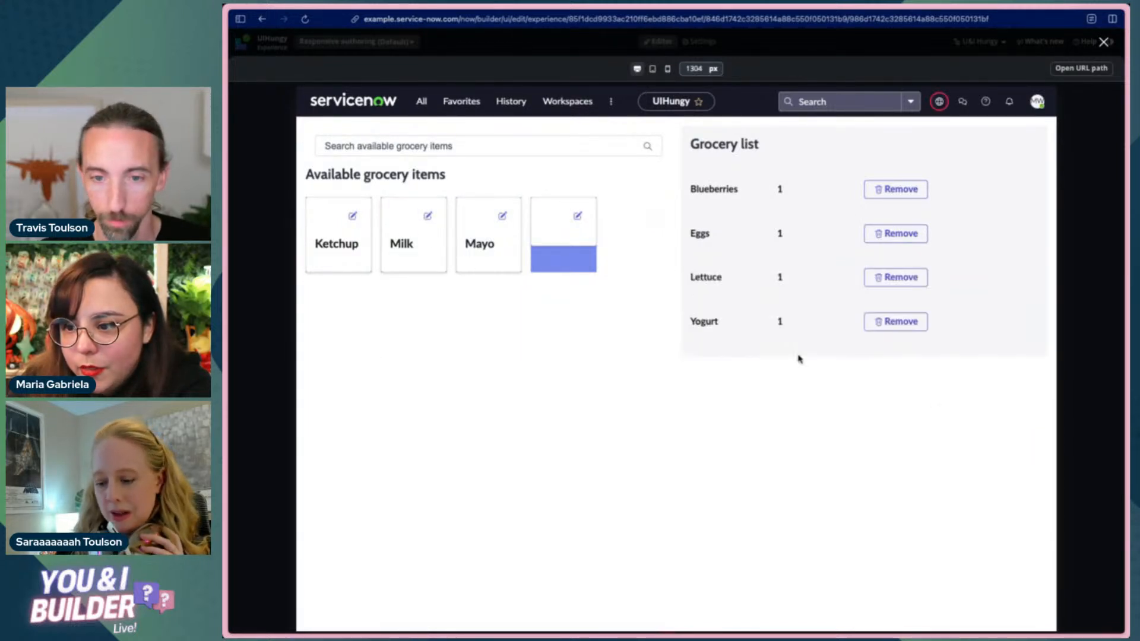
click(667, 69)
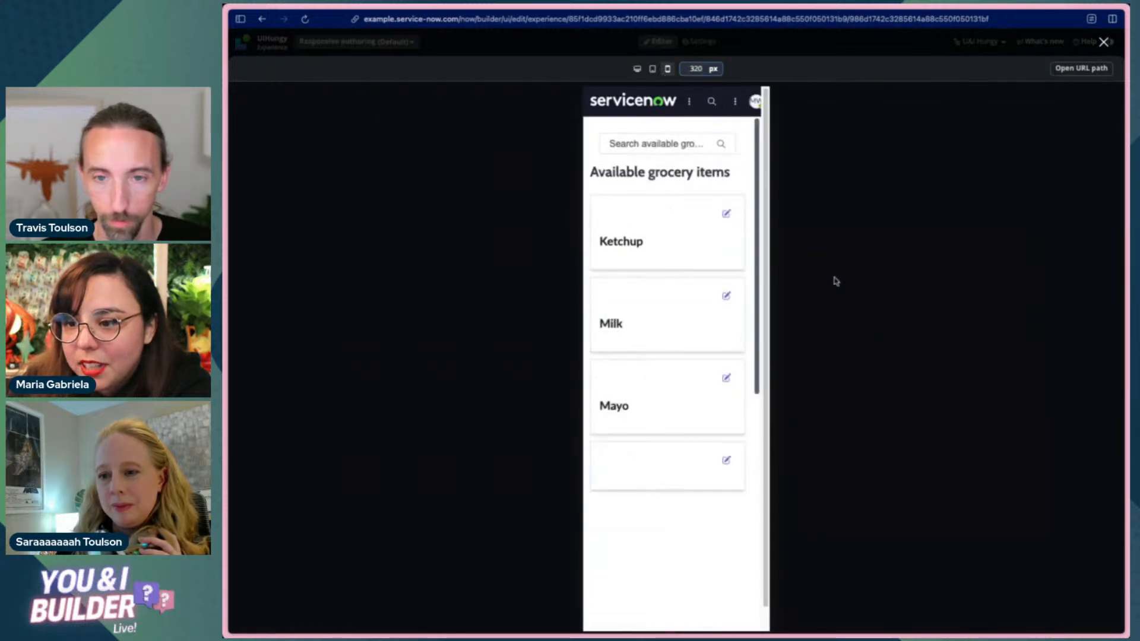
- Remove Blueberries from the grocery list in the desktop preview and check the list's cards at the mobile size
click(637, 68)
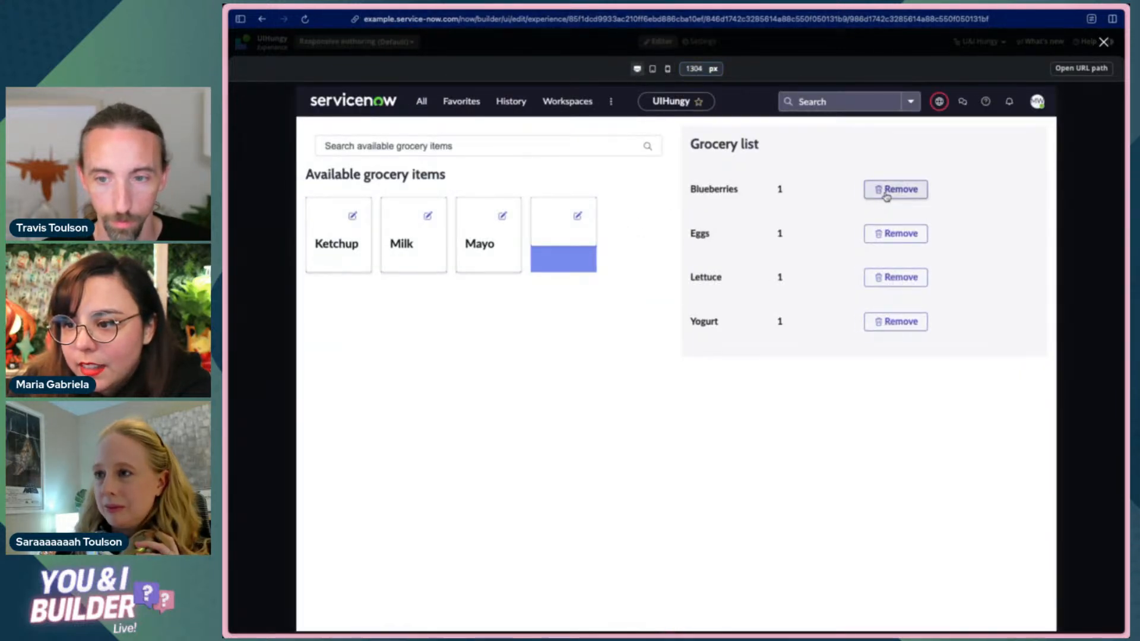
click(886, 194)
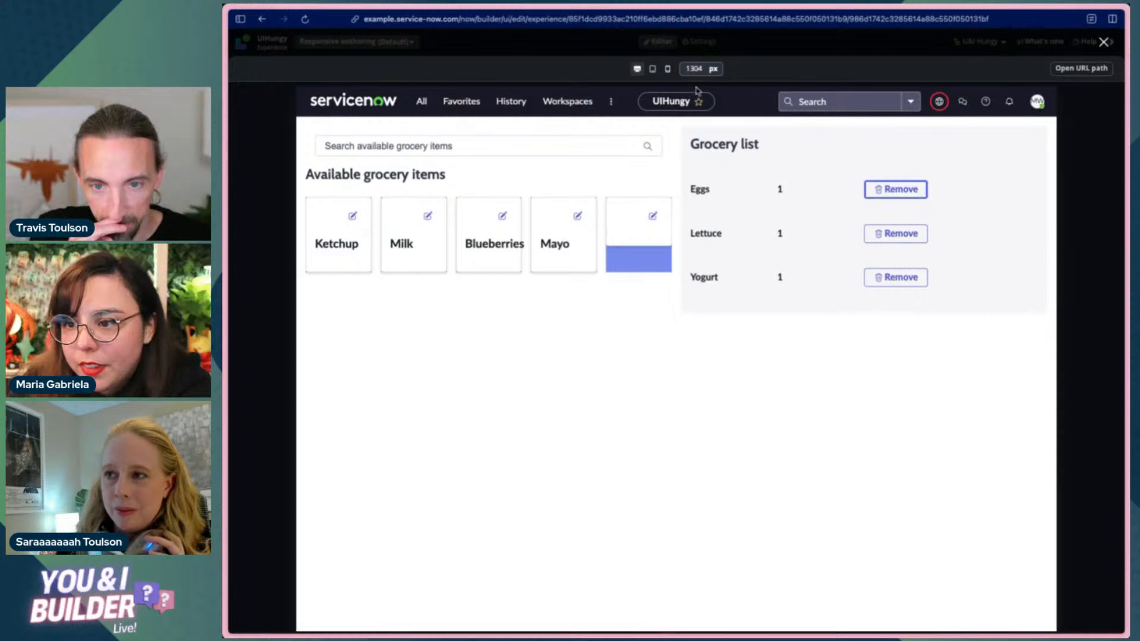
click(668, 69)
scroll(734, 234, down, 5)
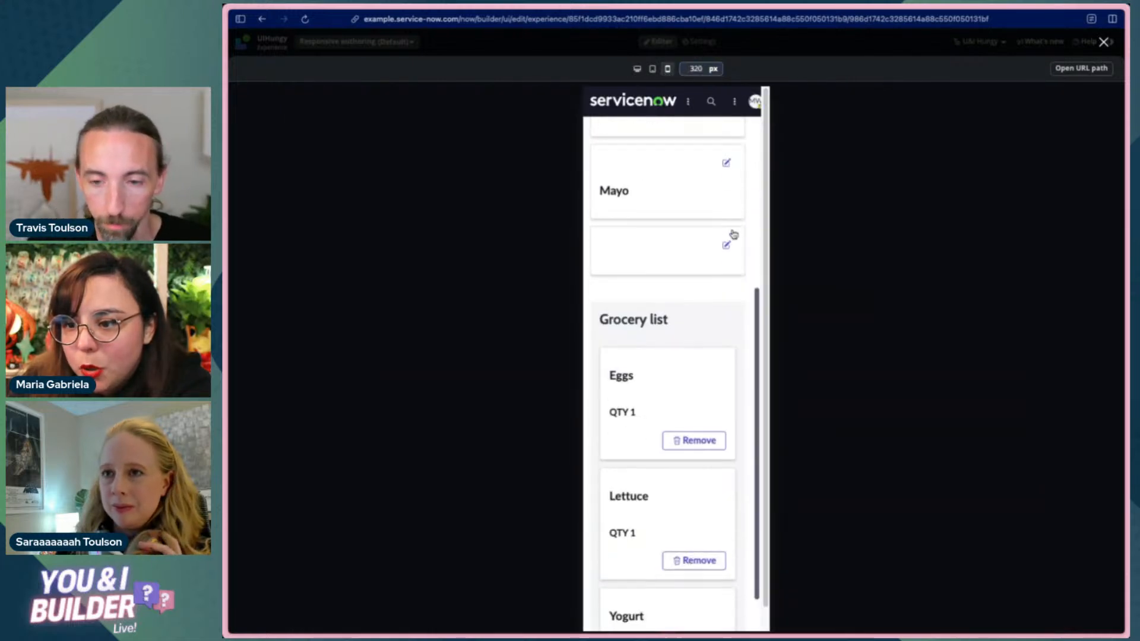
scroll(725, 267, down, 2)
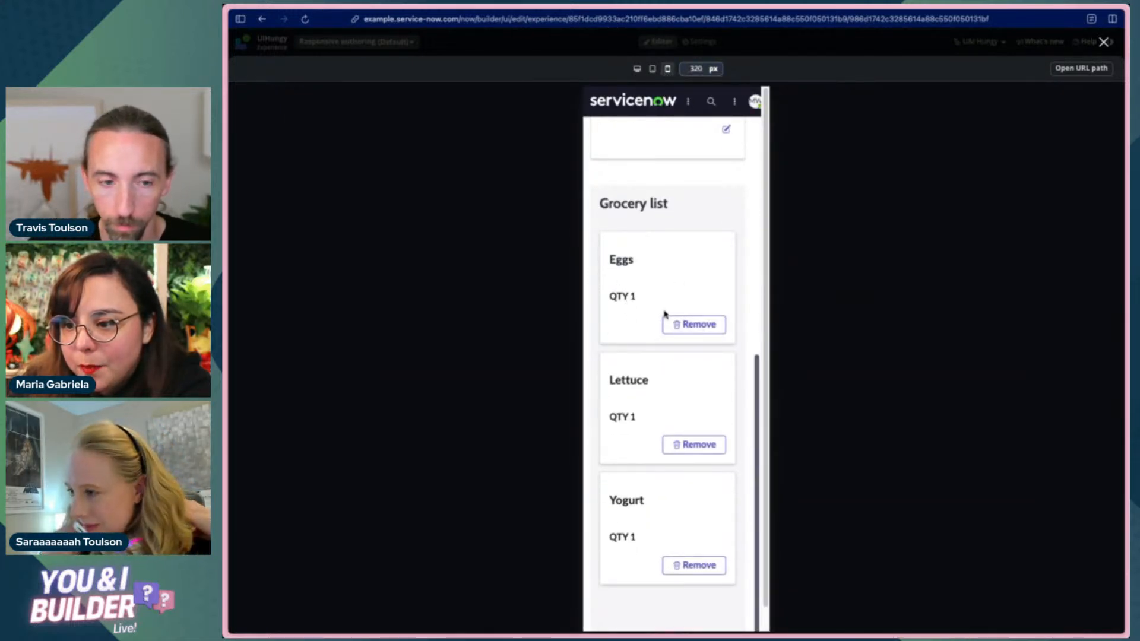
- Add Blueberries to the grocery list and remove Yogurt from it in the 320 px mobile preview
scroll(663, 308, up, 1)
scroll(668, 350, up, 1)
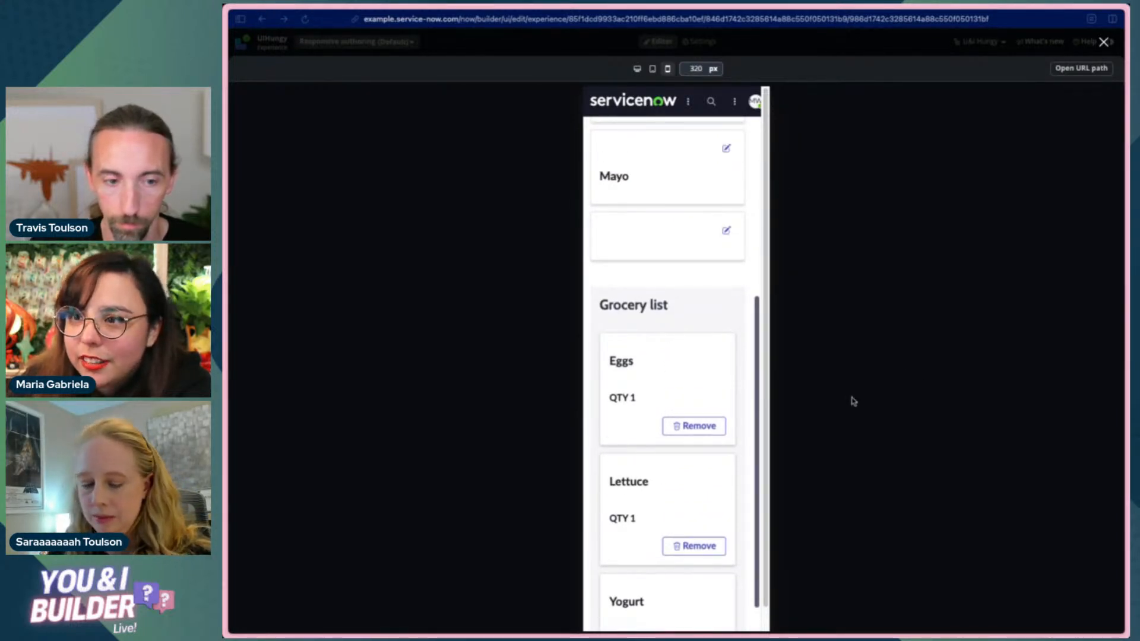
scroll(692, 314, up, 4)
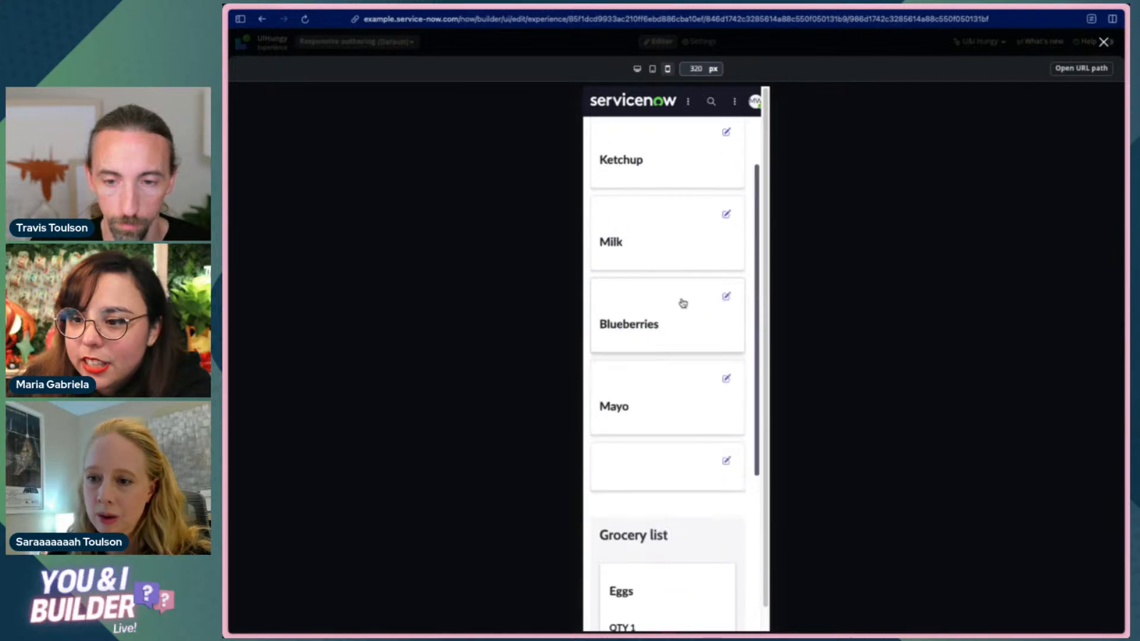
click(670, 339)
scroll(683, 339, down, 10)
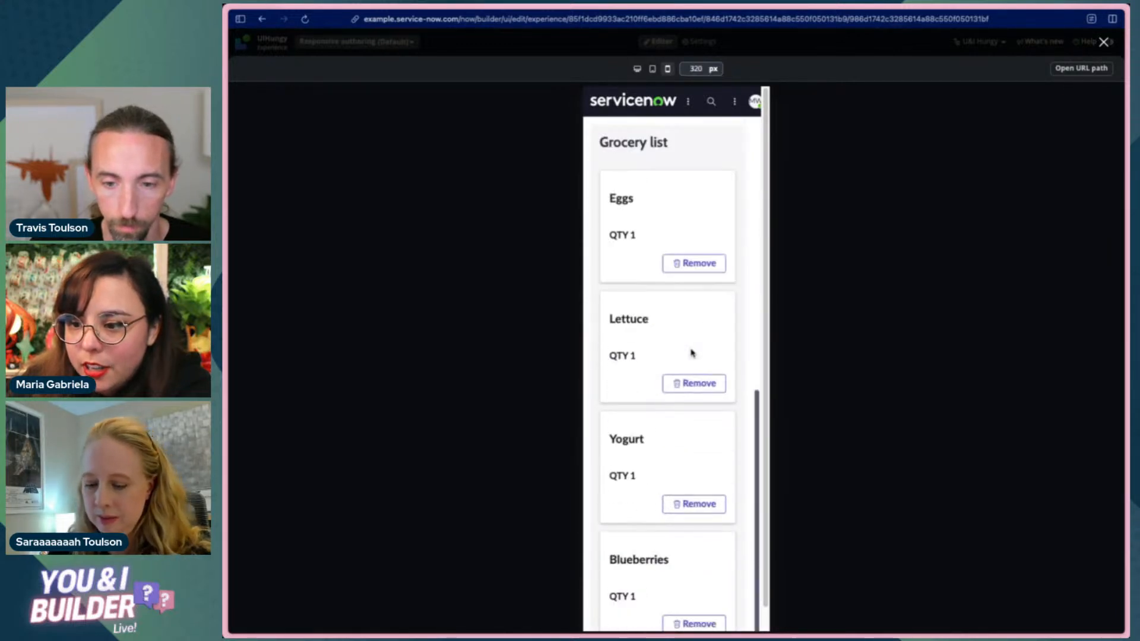
click(689, 503)
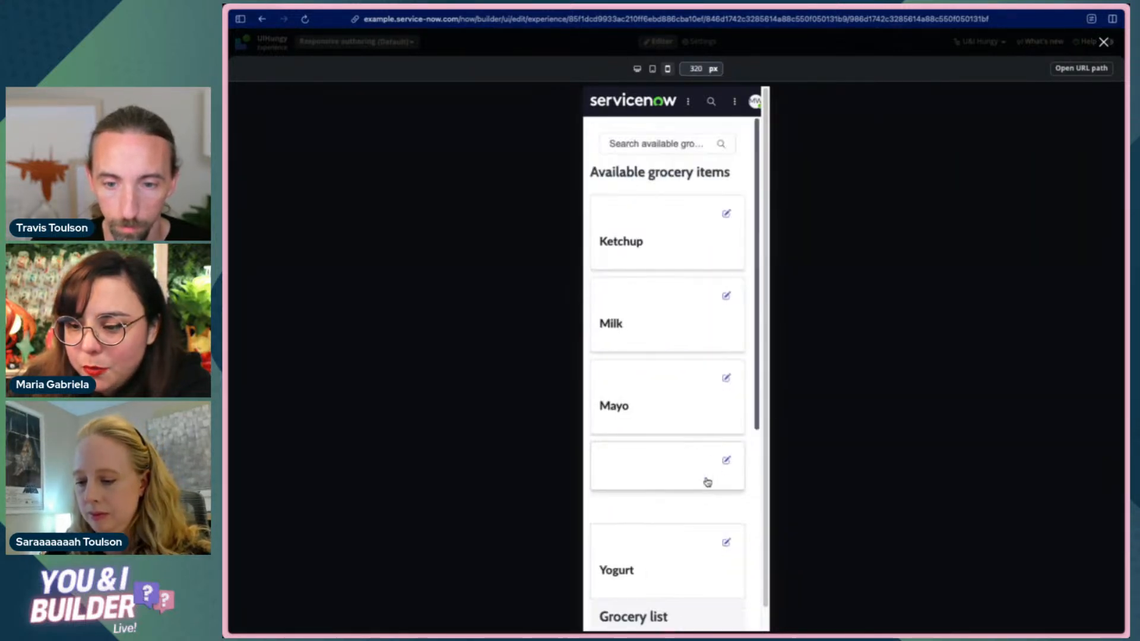
scroll(712, 458, down, 7)
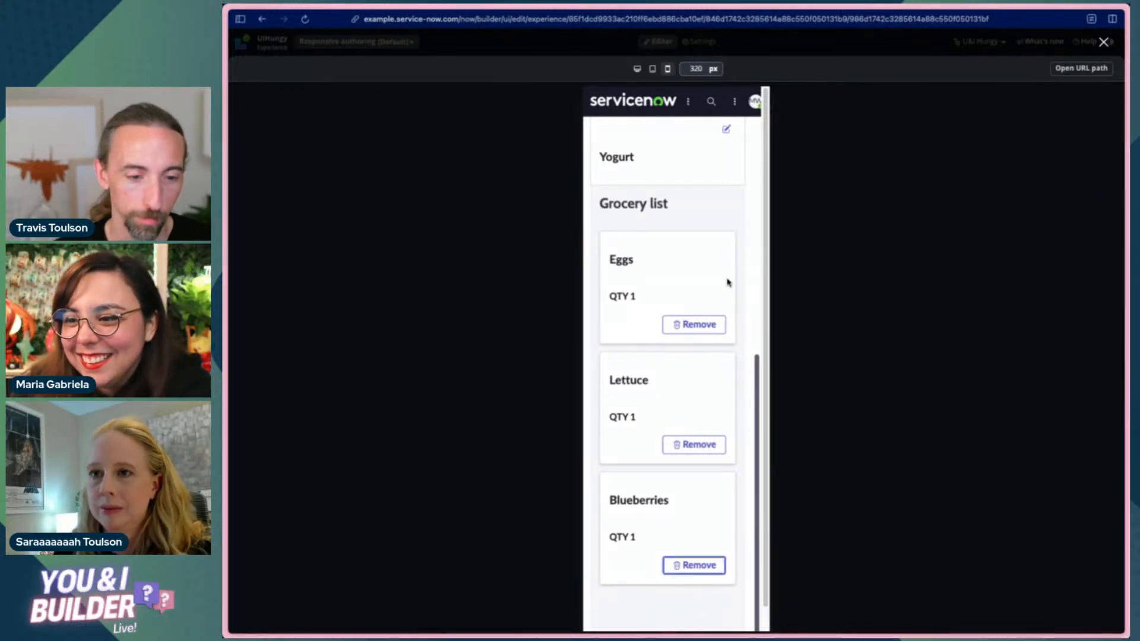
- Check the page at the 900 px tablet size in the preview and close the preview
scroll(728, 283, up, 10)
click(653, 69)
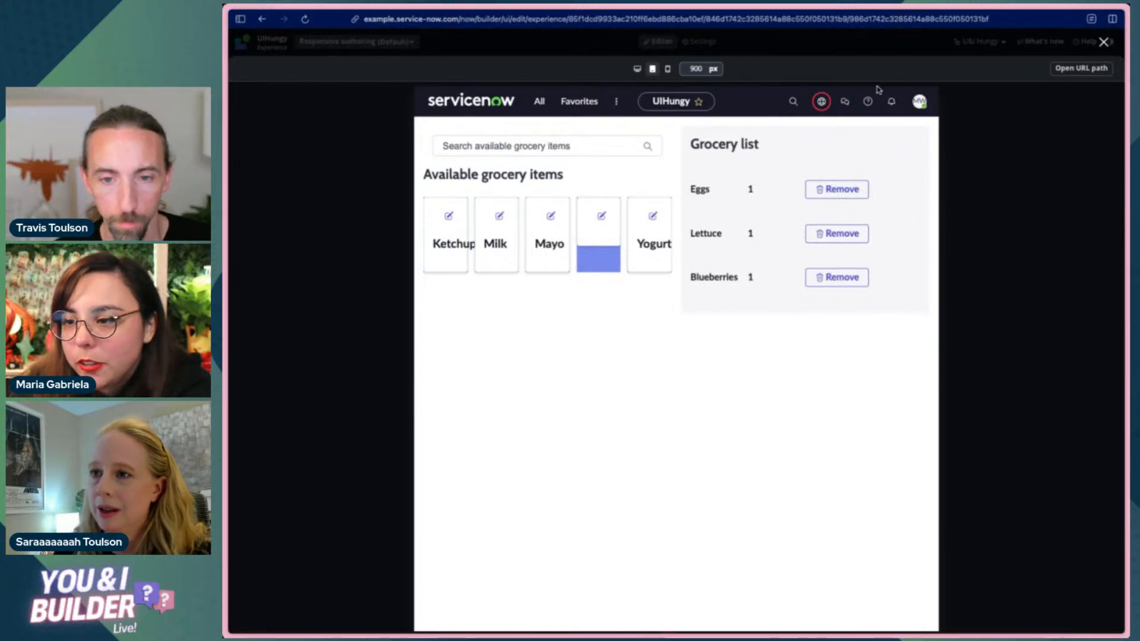
click(1104, 42)
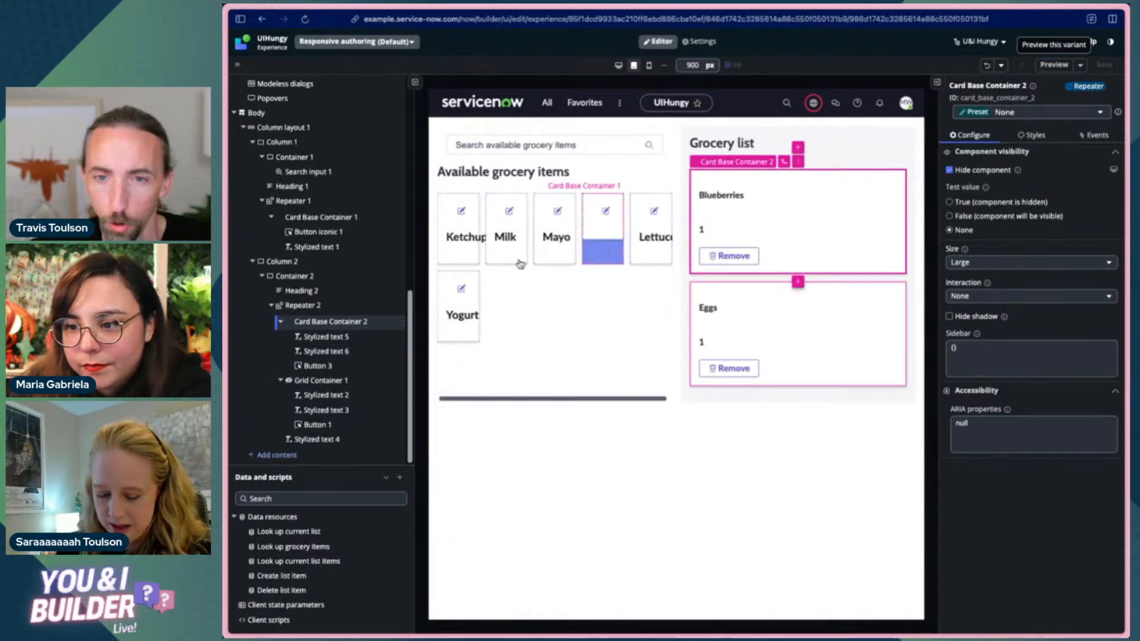
- Remove the Focus 1 background from Card Base Container 1 at the 900 px tablet size and save the page
click(606, 261)
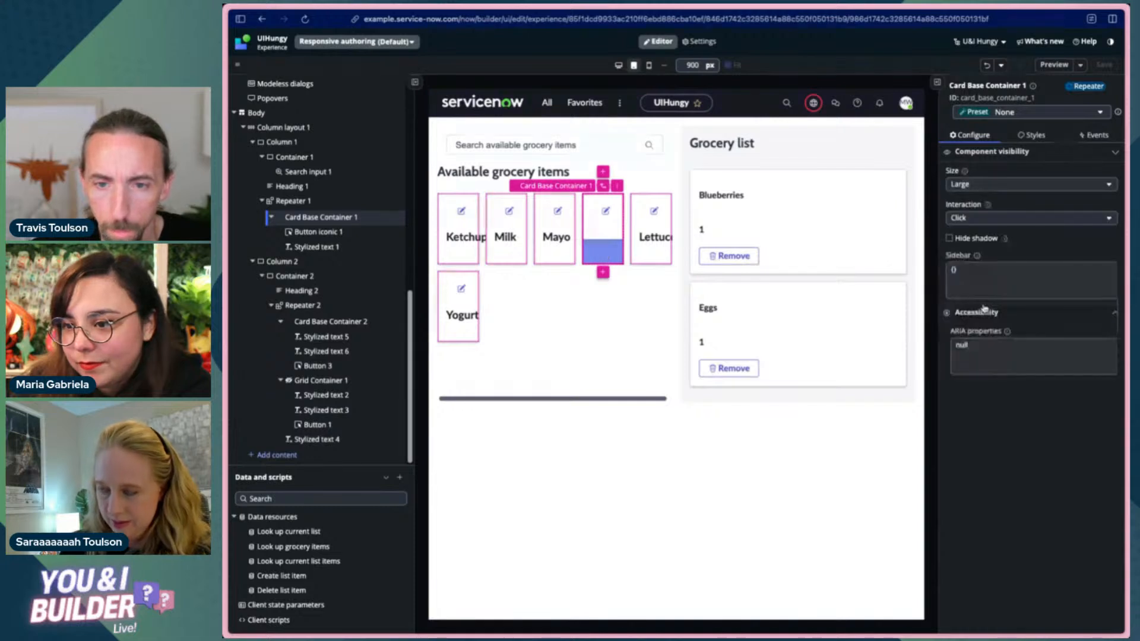
click(1033, 135)
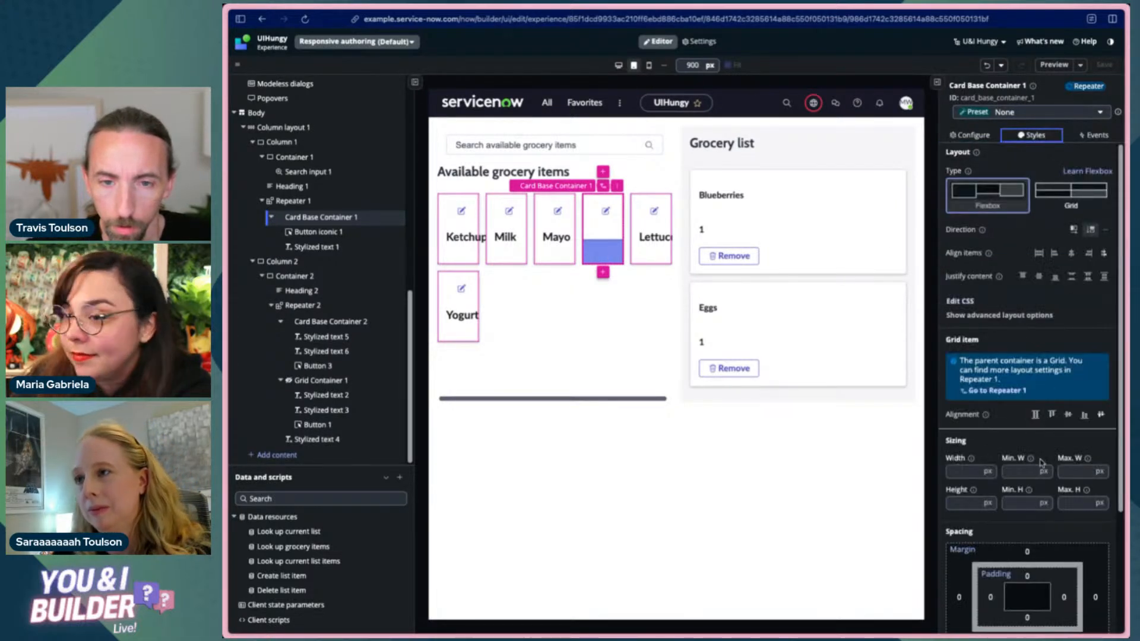
scroll(1021, 466, down, 3)
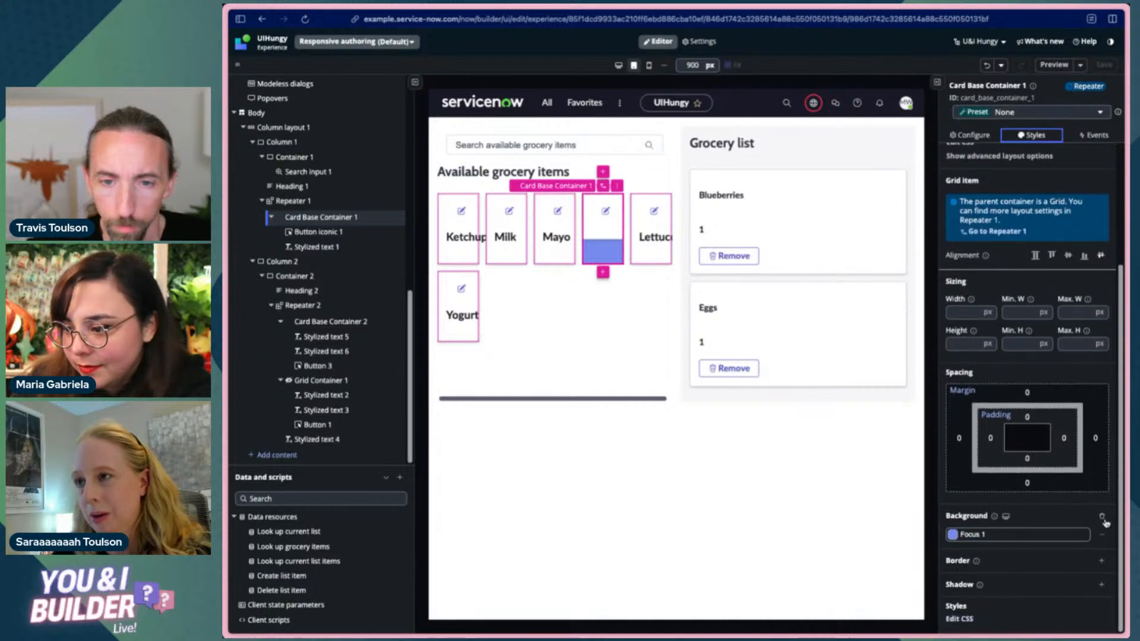
click(1103, 518)
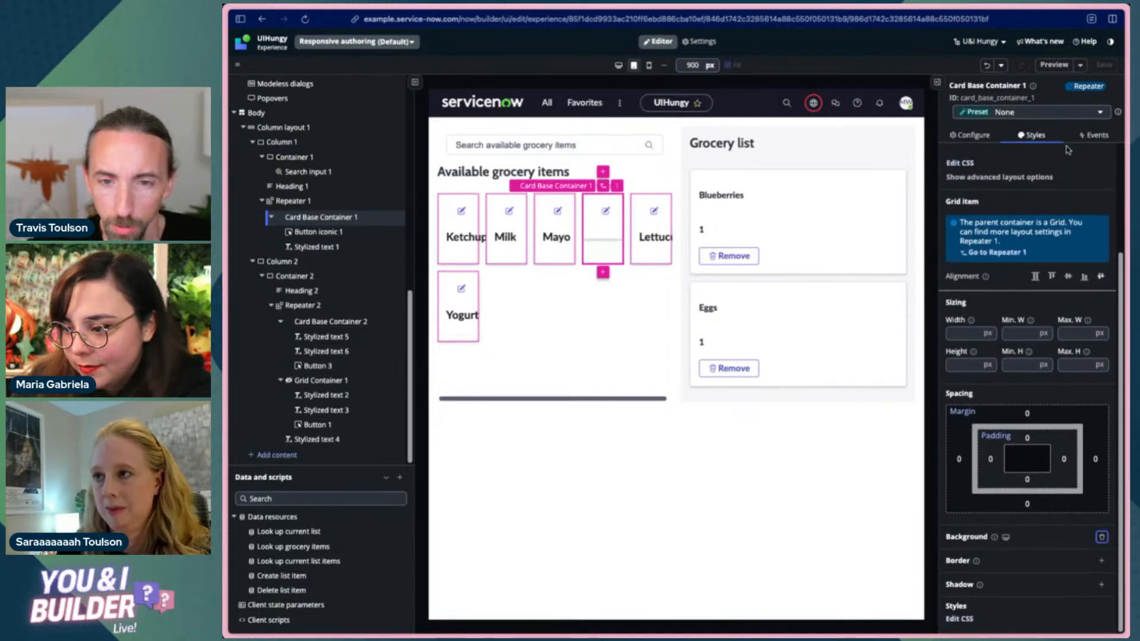
click(1104, 64)
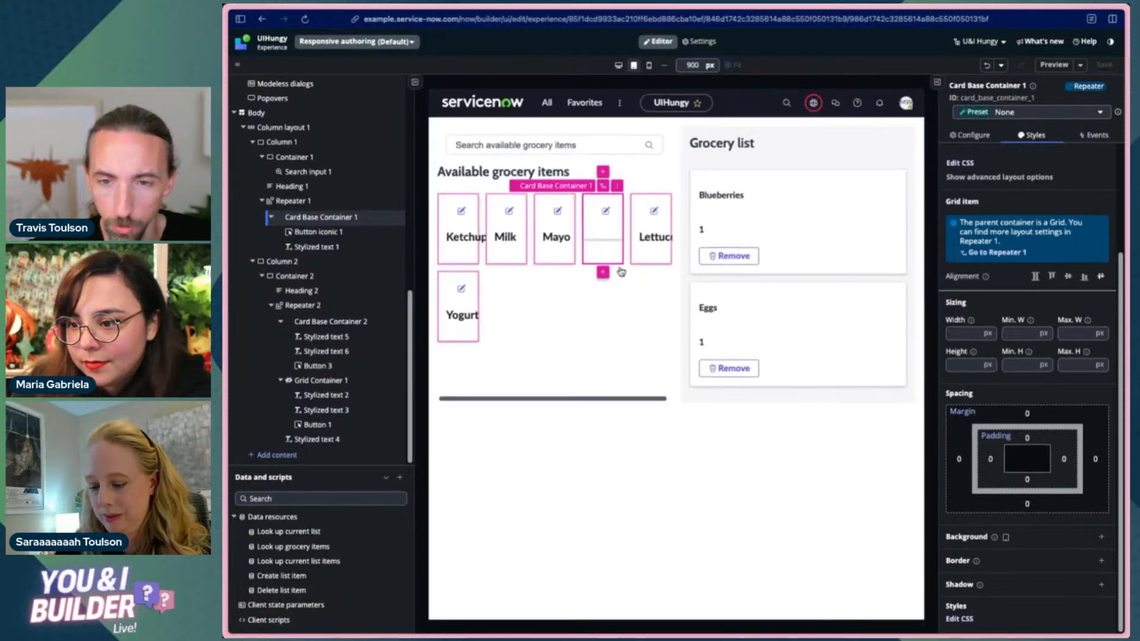
- Review the component visibility settings of Card Base Container 2 and Grid Container 1 at the 900 px tablet size
click(794, 187)
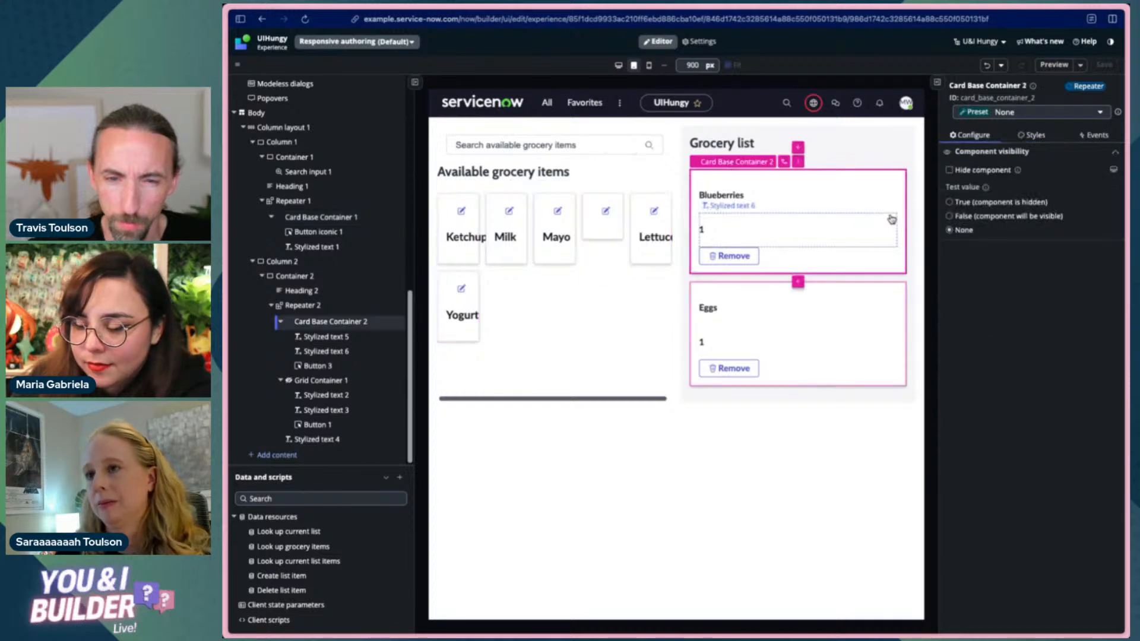
mouse_move(1097, 170)
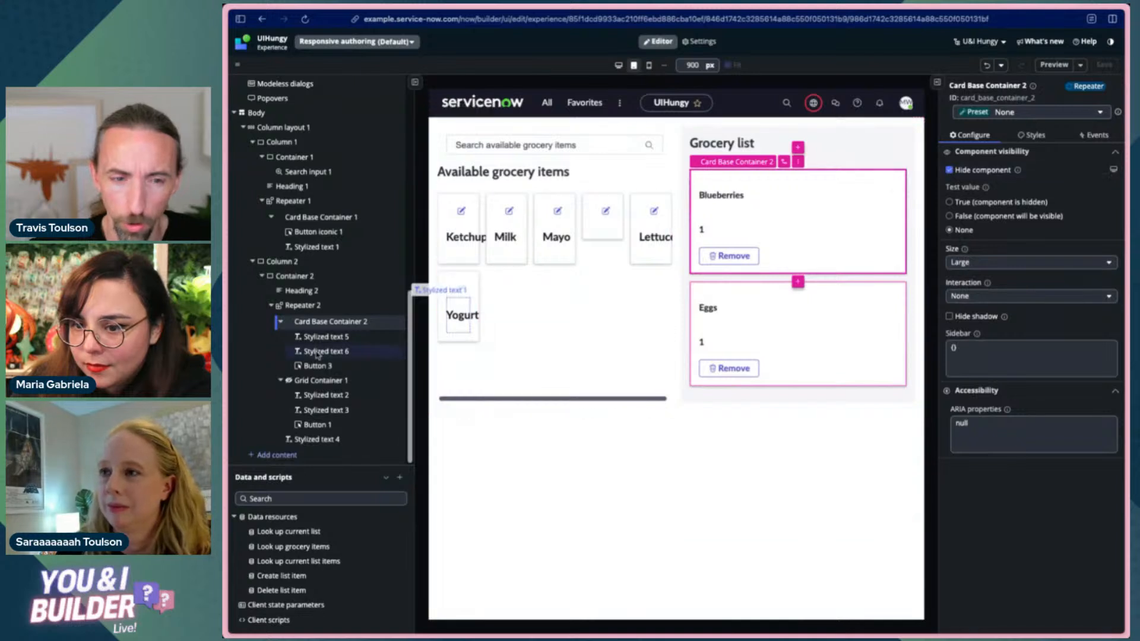
click(324, 383)
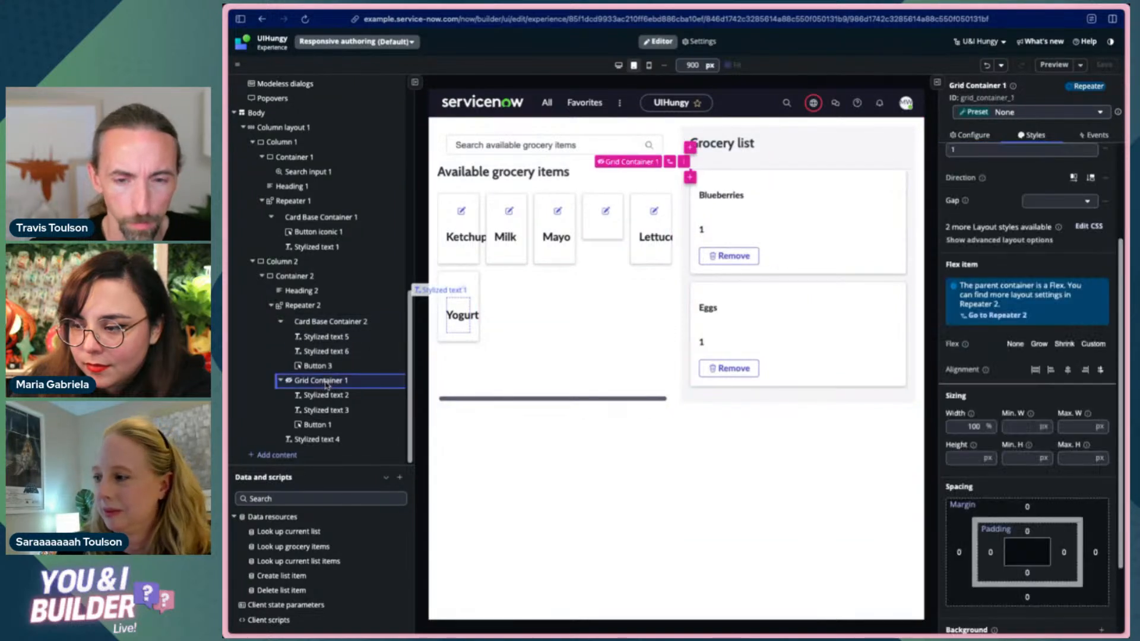
click(971, 135)
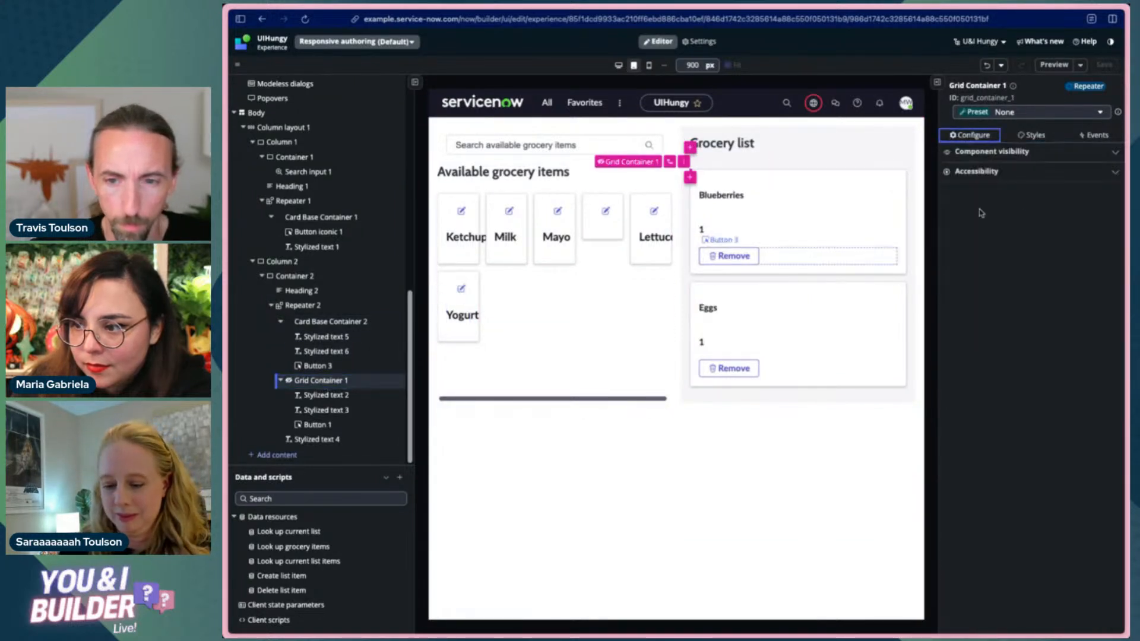
click(1116, 153)
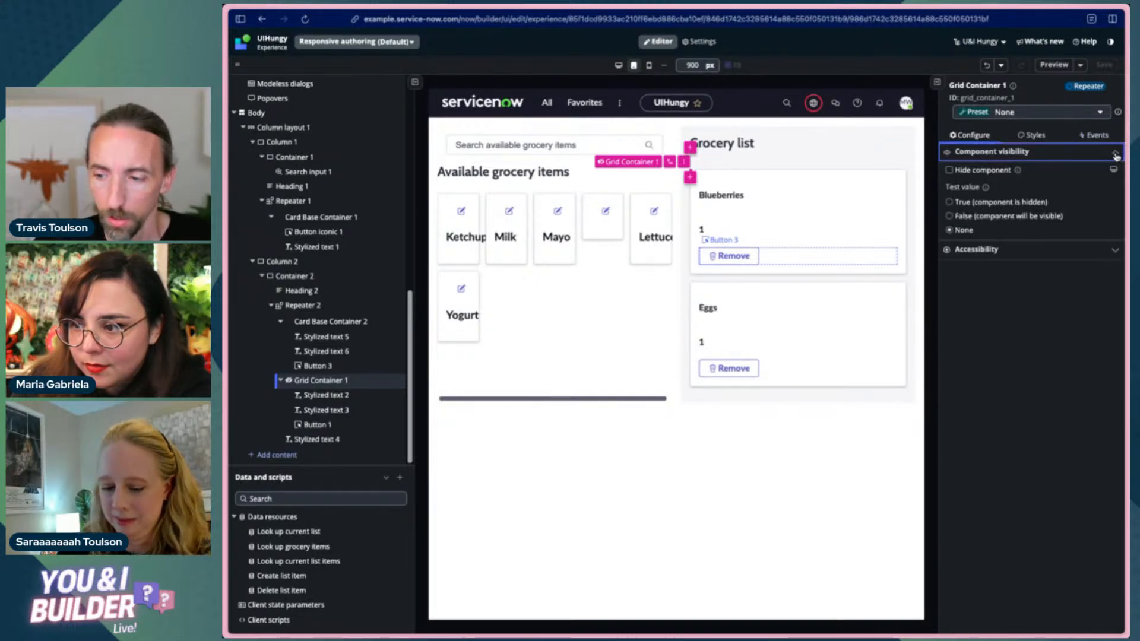
mouse_move(1115, 173)
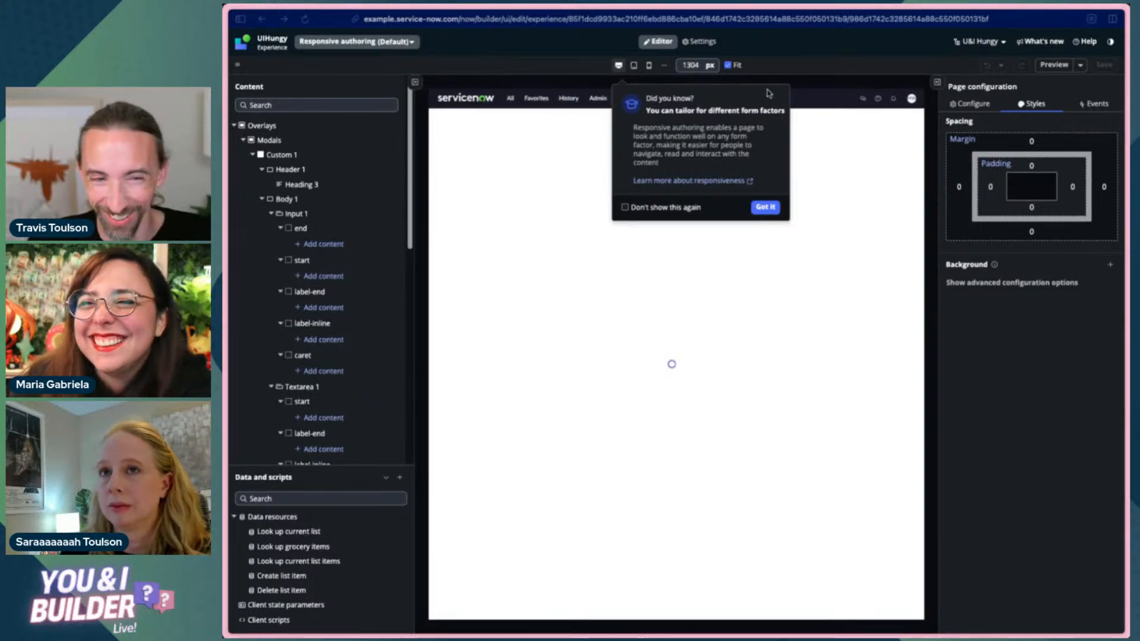
- Collapse the Overlays branch and inspect the desktop-size component visibility of Grid Container 1 and Card Base Container 2
click(444, 66)
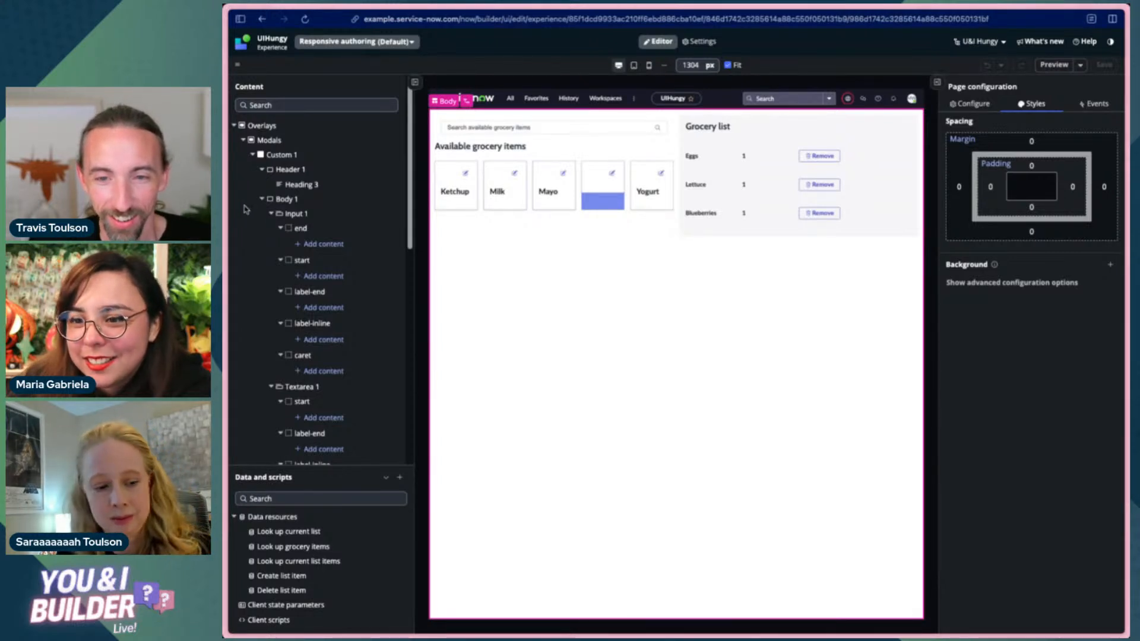
click(234, 125)
scroll(313, 282, down, 1)
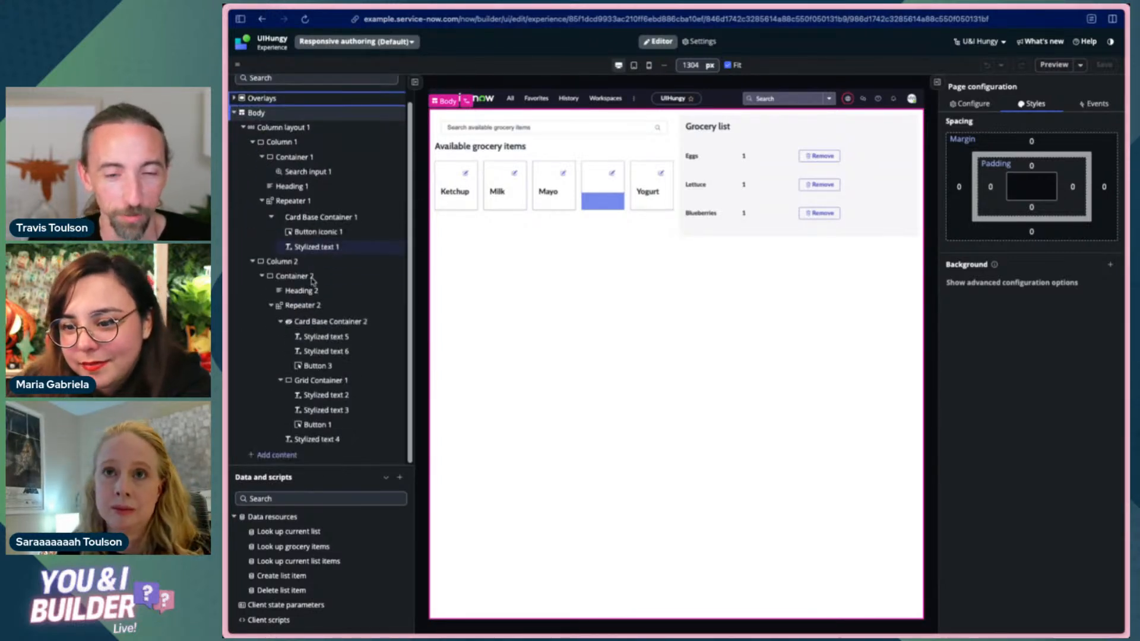
click(338, 382)
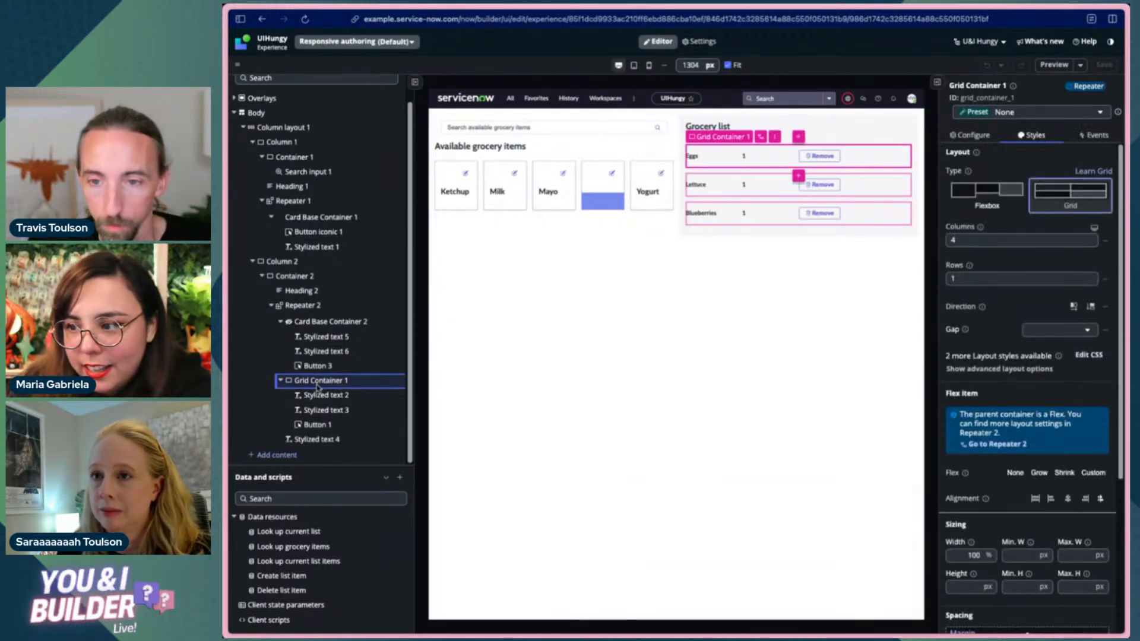
click(970, 135)
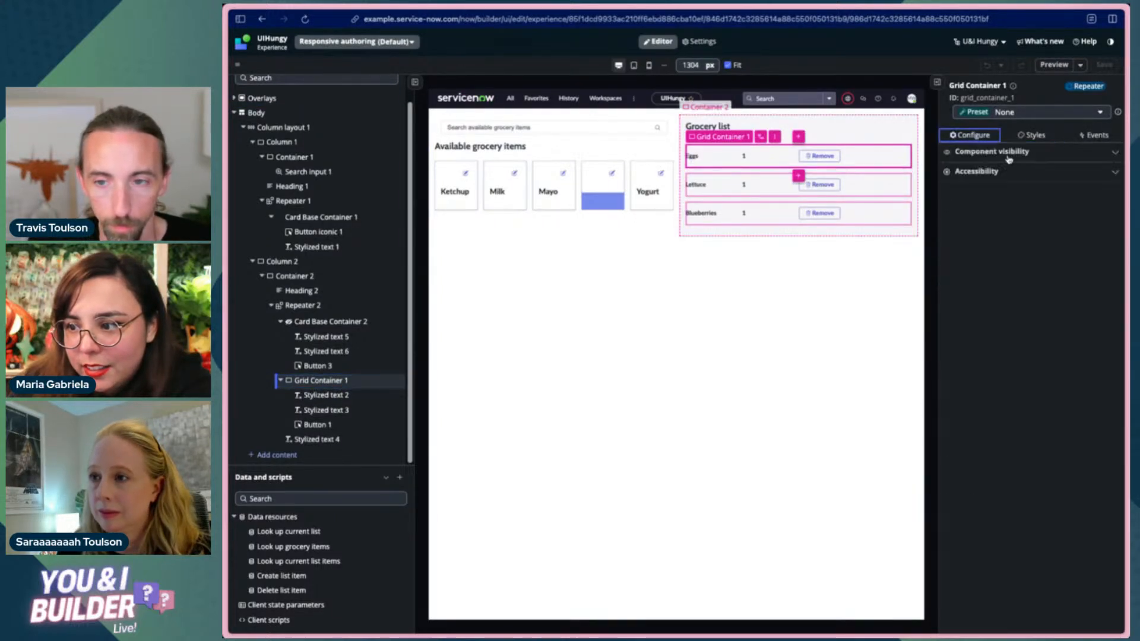
click(1116, 153)
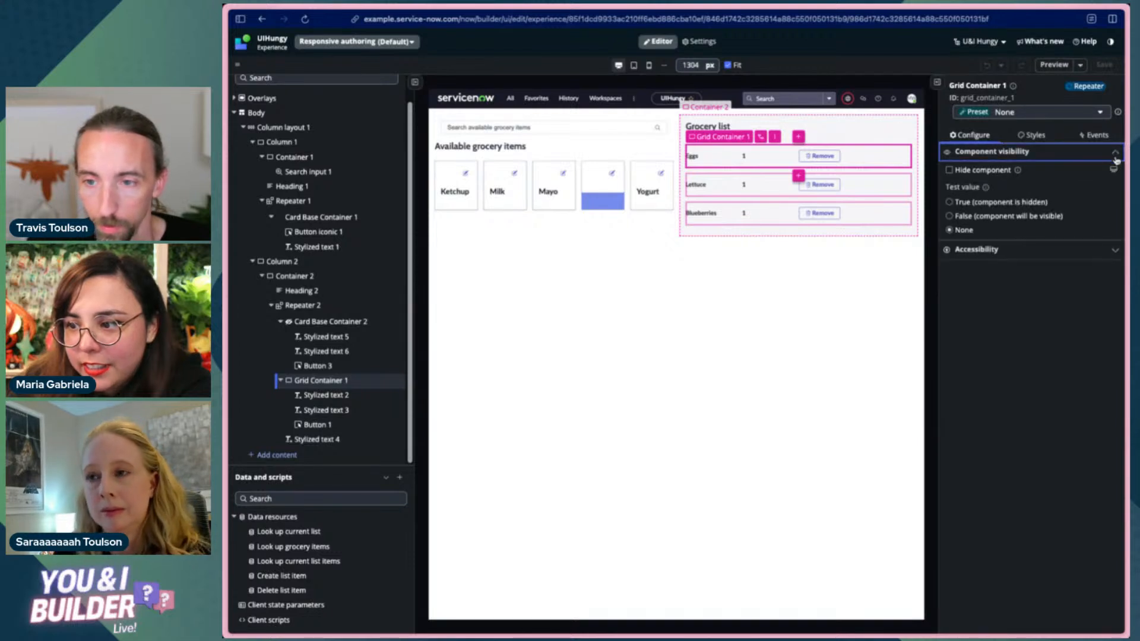
click(345, 324)
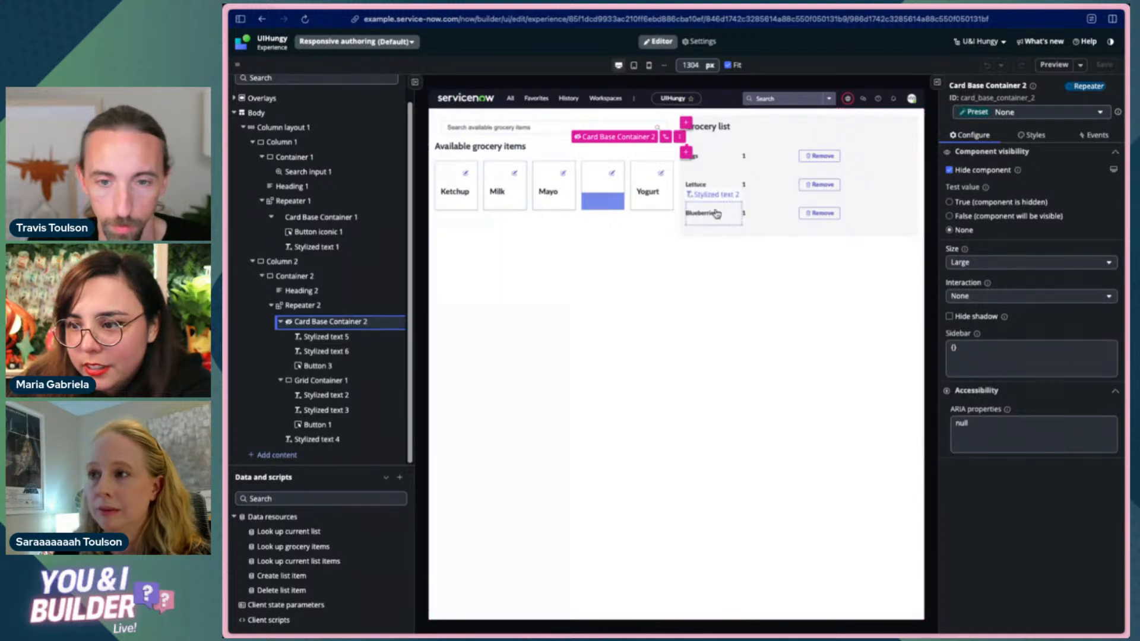
- Examine the available items and grocery list layout at the 900 px tablet and 320 px mobile sizes
click(634, 67)
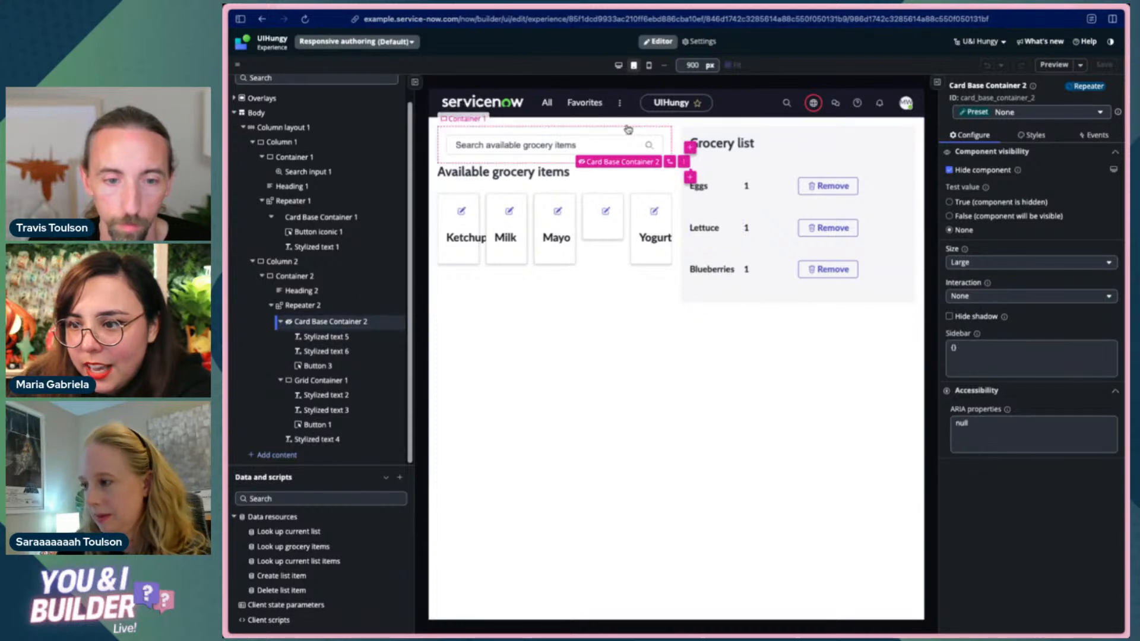
click(649, 66)
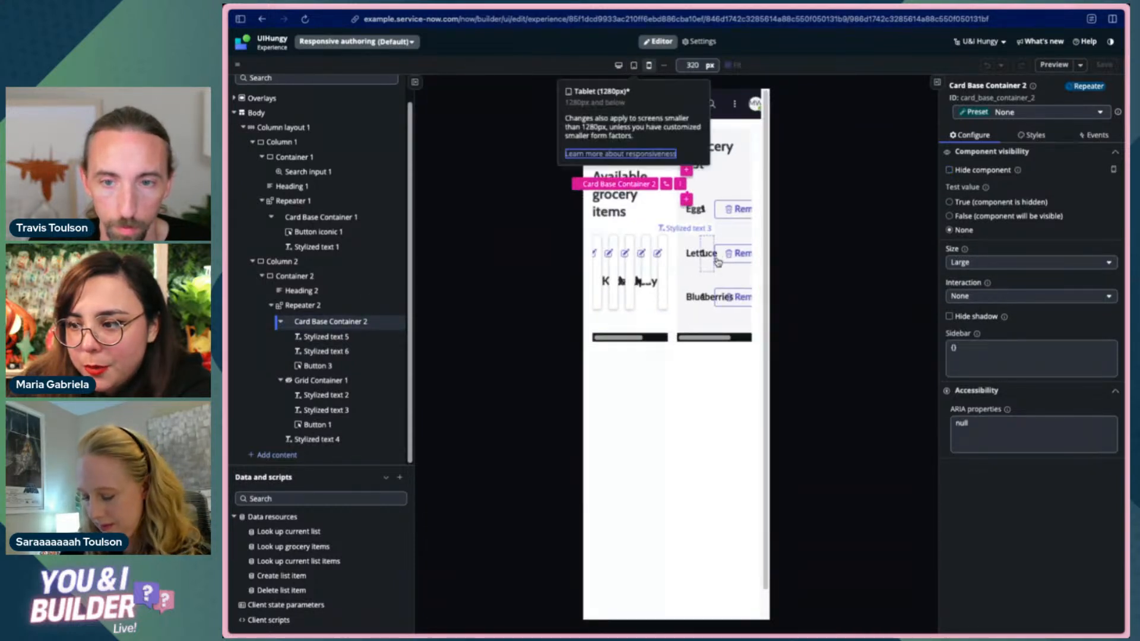
scroll(728, 318, down, 1)
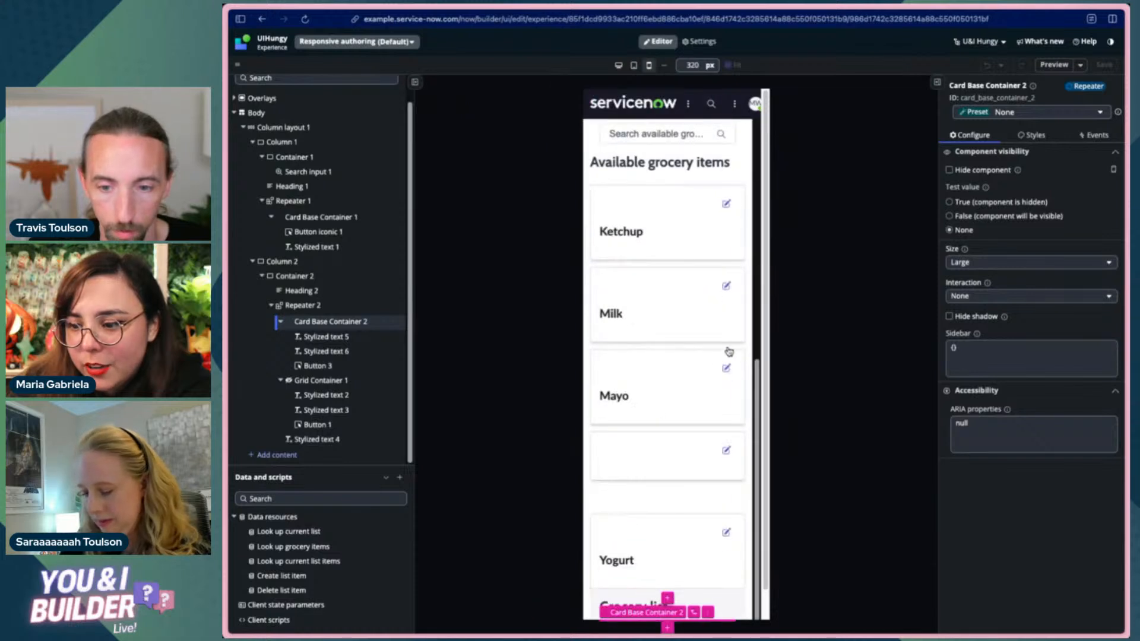
scroll(688, 333, up, 1)
scroll(687, 333, down, 7)
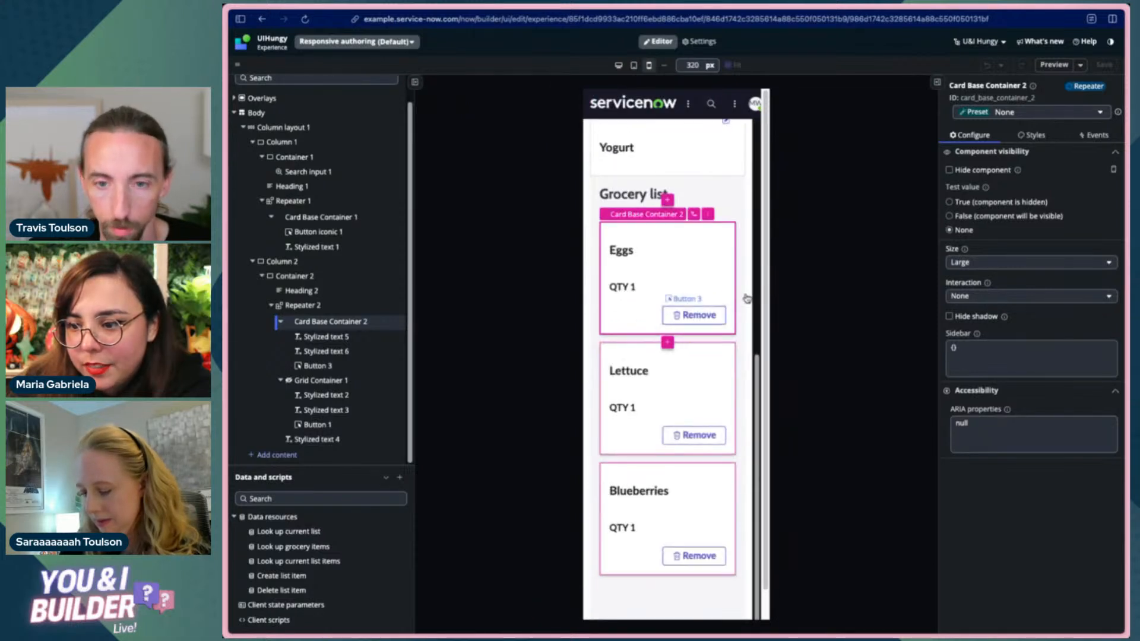
scroll(733, 256, up, 8)
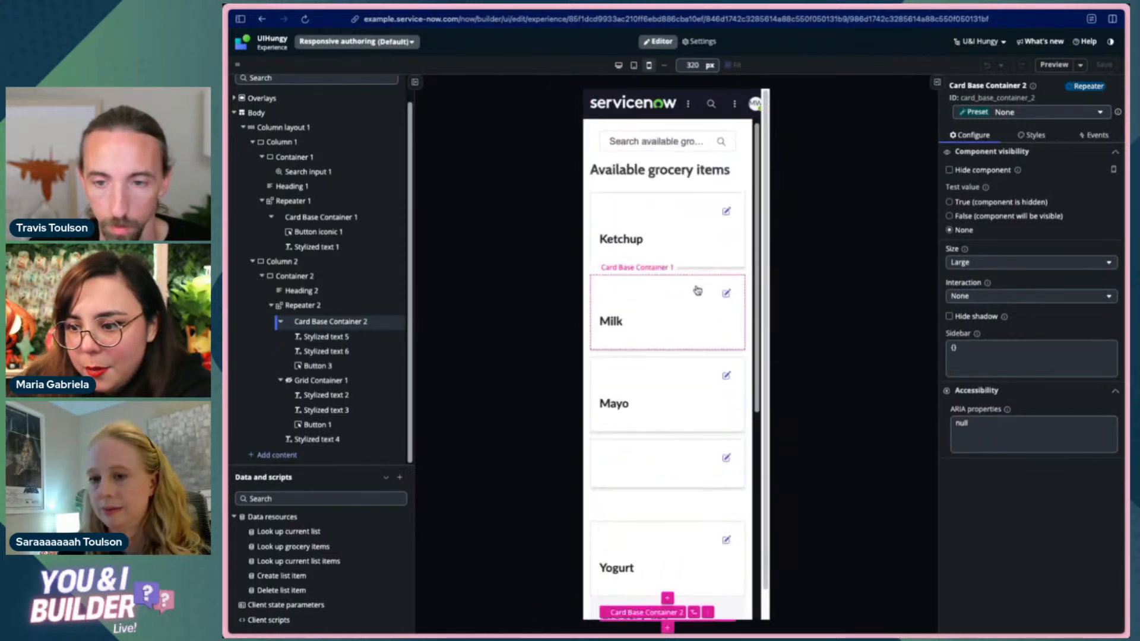
scroll(698, 291, down, 3)
scroll(696, 287, up, 3)
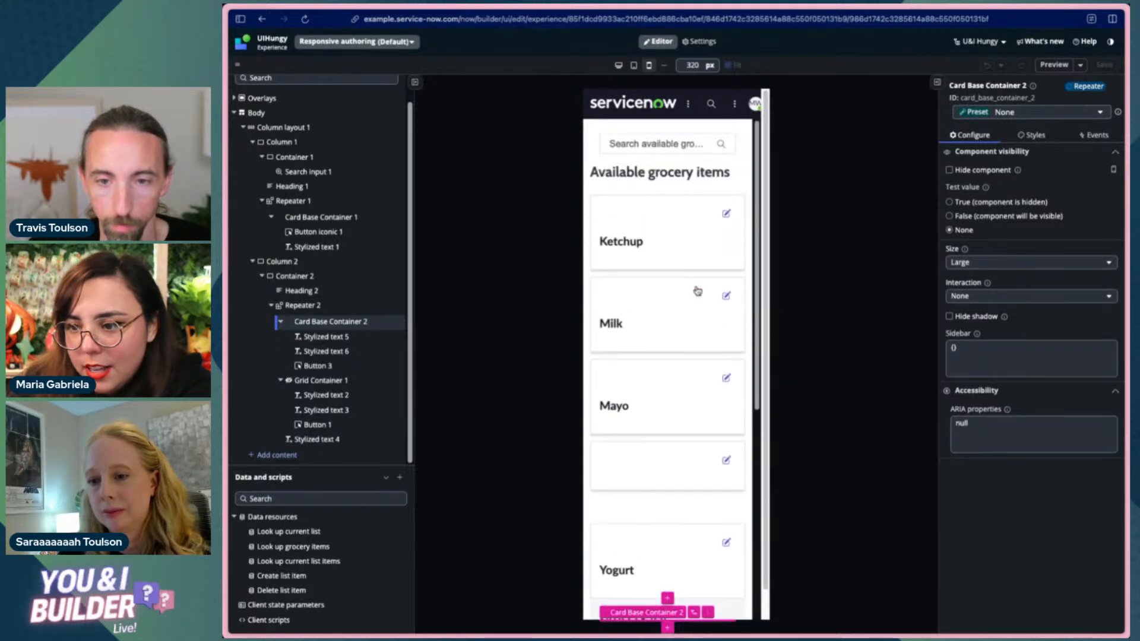
- Set the grid of Repeater 1 to 2 columns at the 900 px tablet size and save the page
click(634, 65)
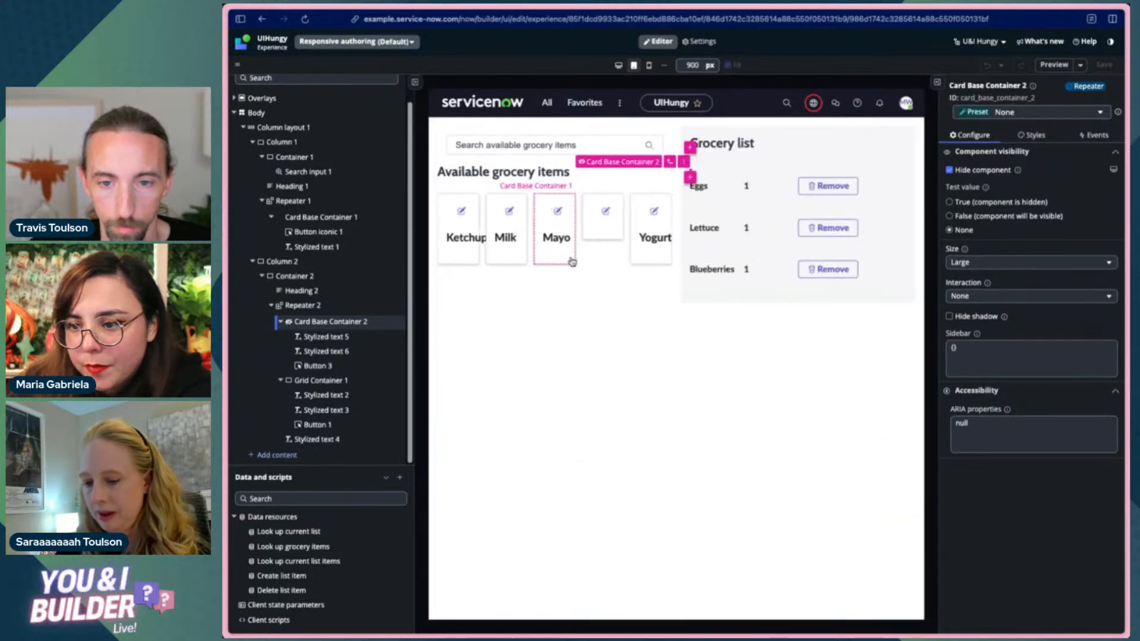
click(572, 261)
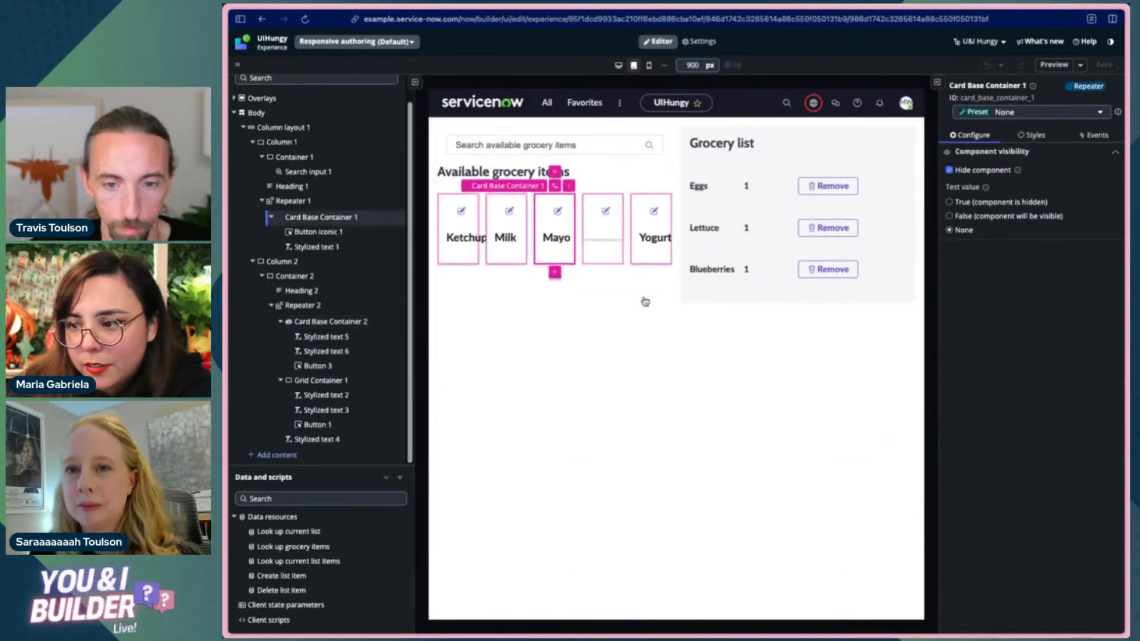
click(1022, 136)
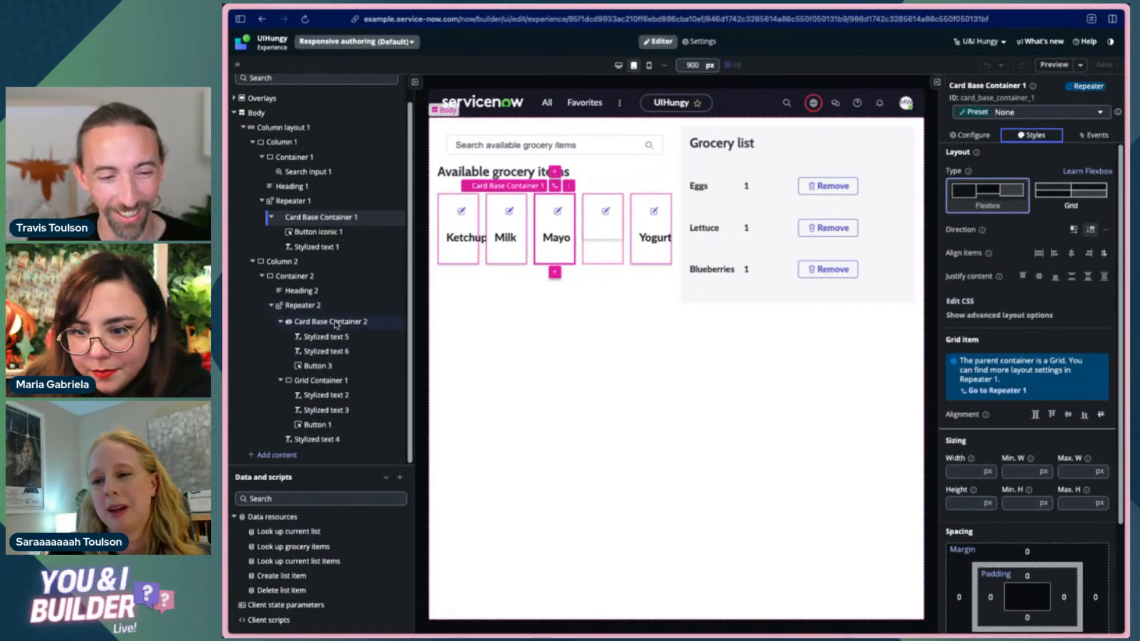
scroll(317, 209, up, 1)
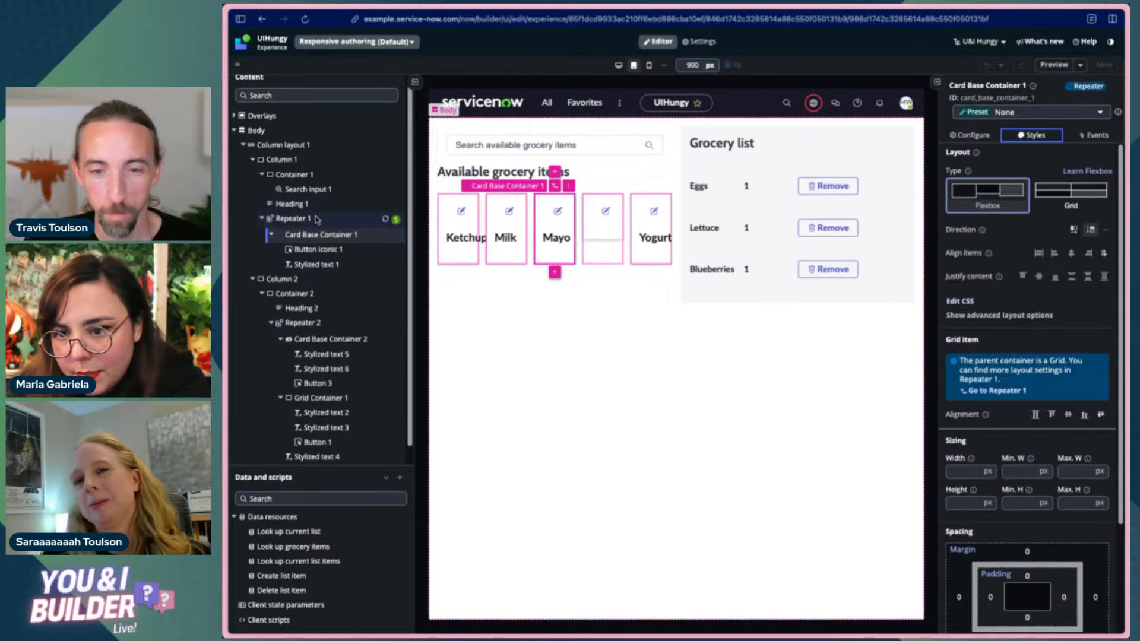
click(316, 218)
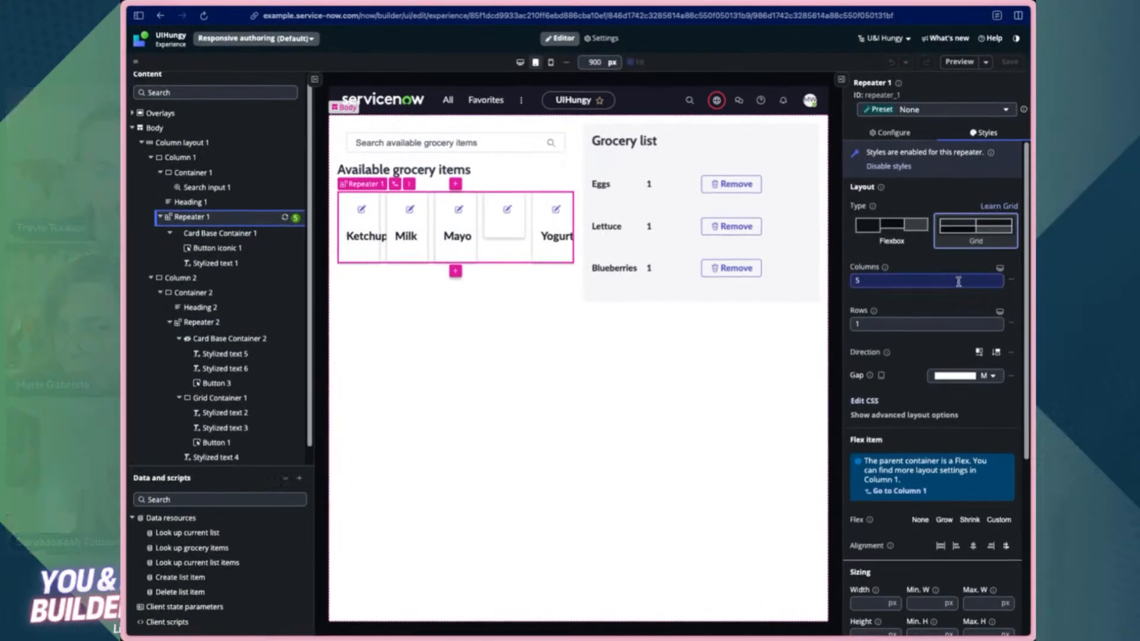
click(1039, 282)
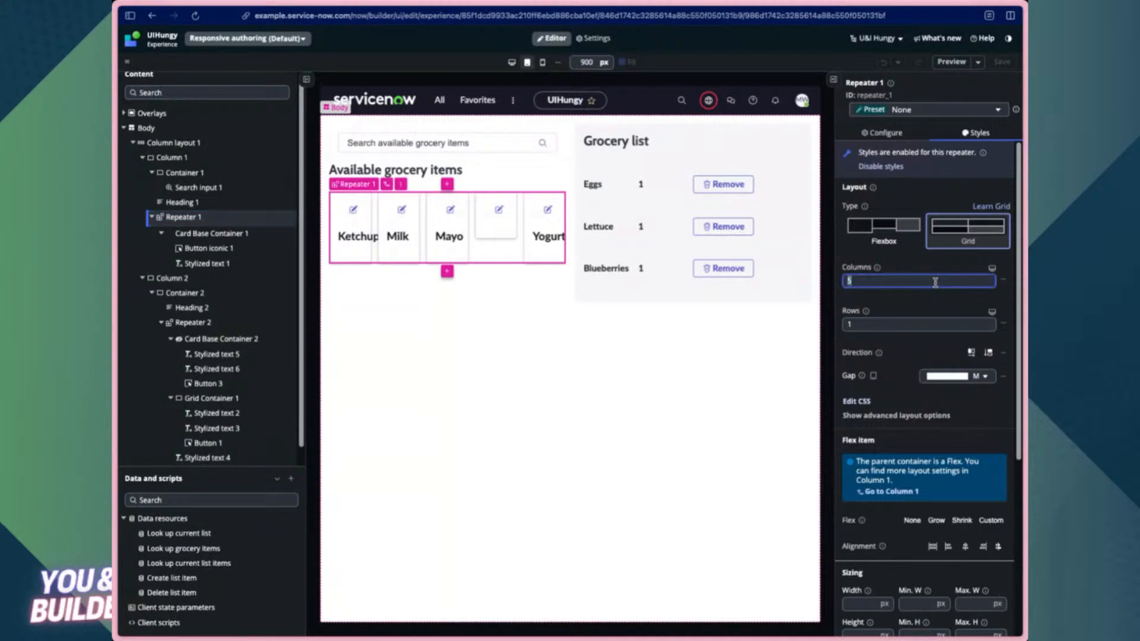
text(2)
click(907, 325)
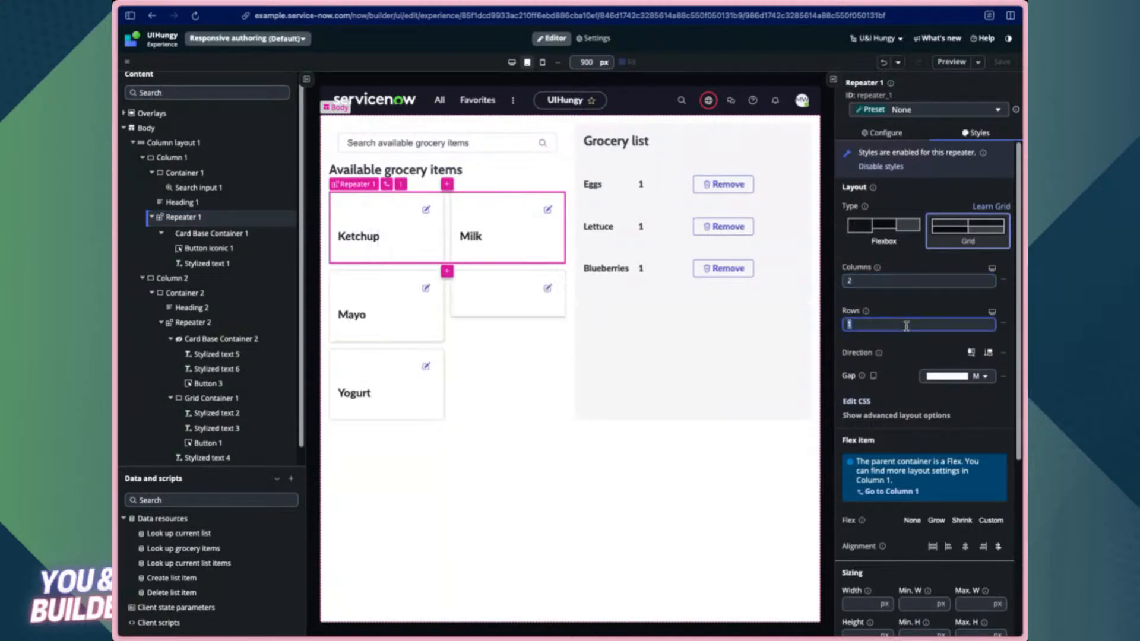
click(928, 294)
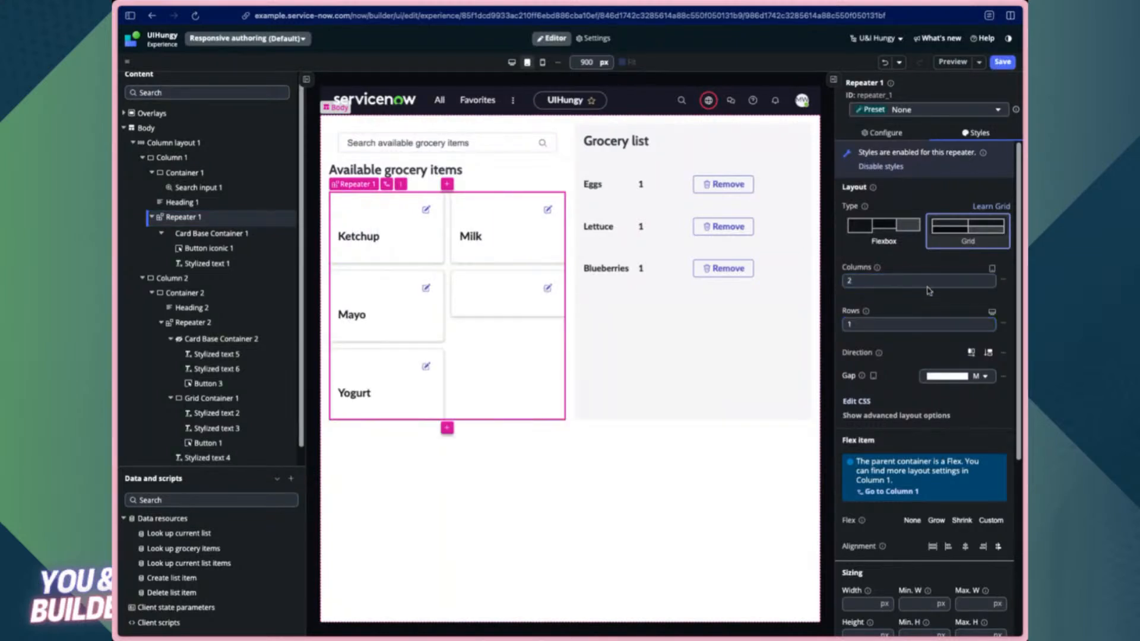
click(1002, 66)
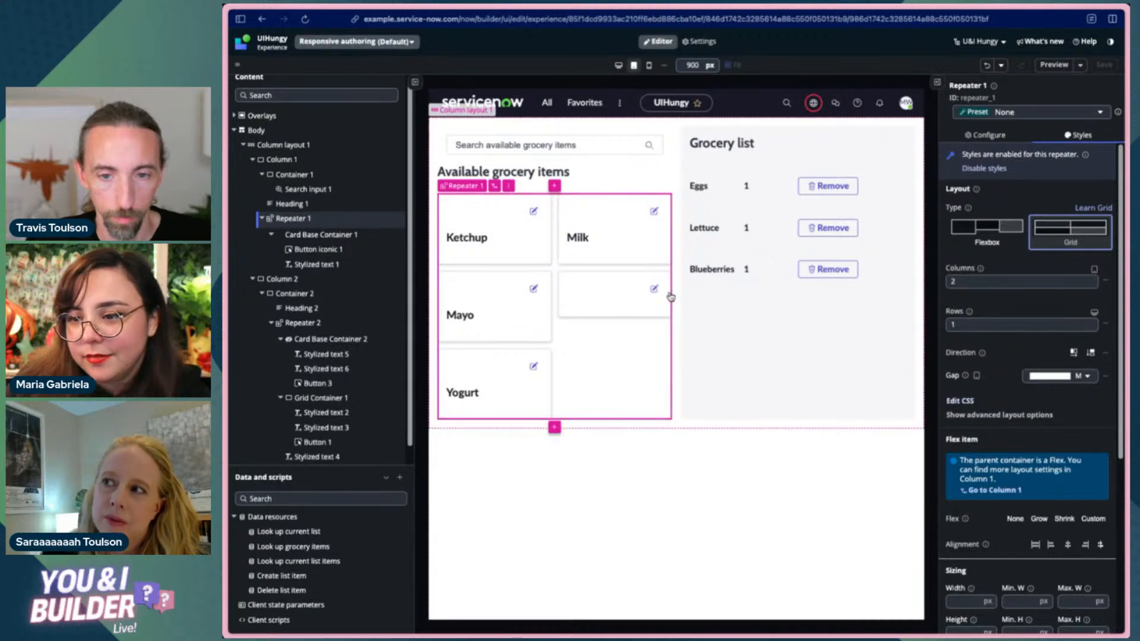
- Review the layout, spacing and background styles of Card Base Container 1 at the 900 px tablet size
click(326, 239)
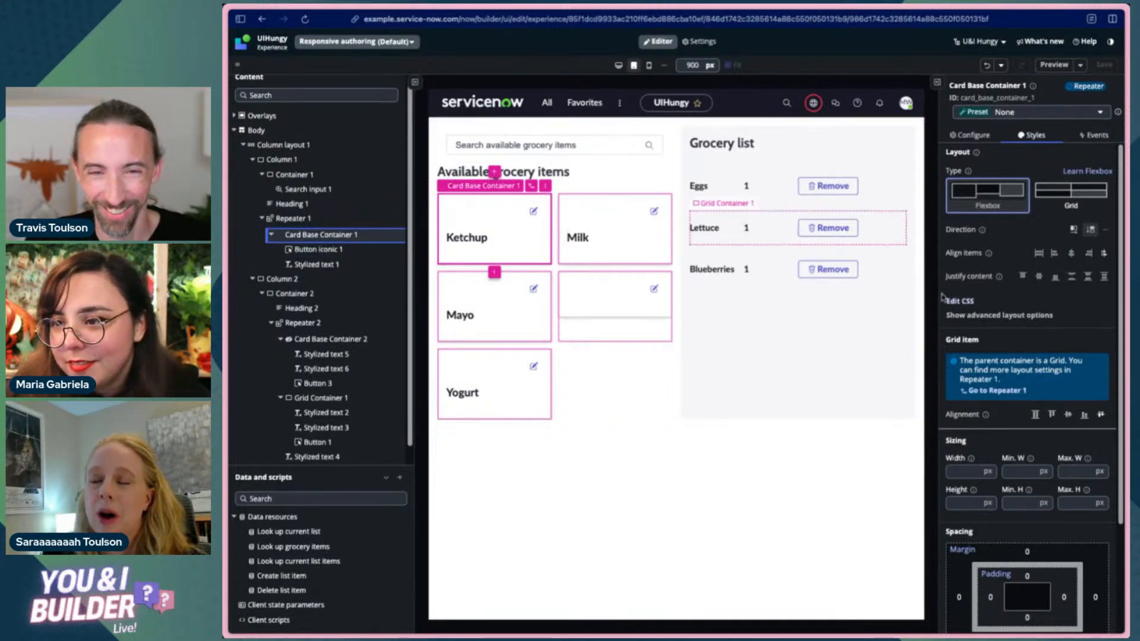
scroll(1060, 341, down, 3)
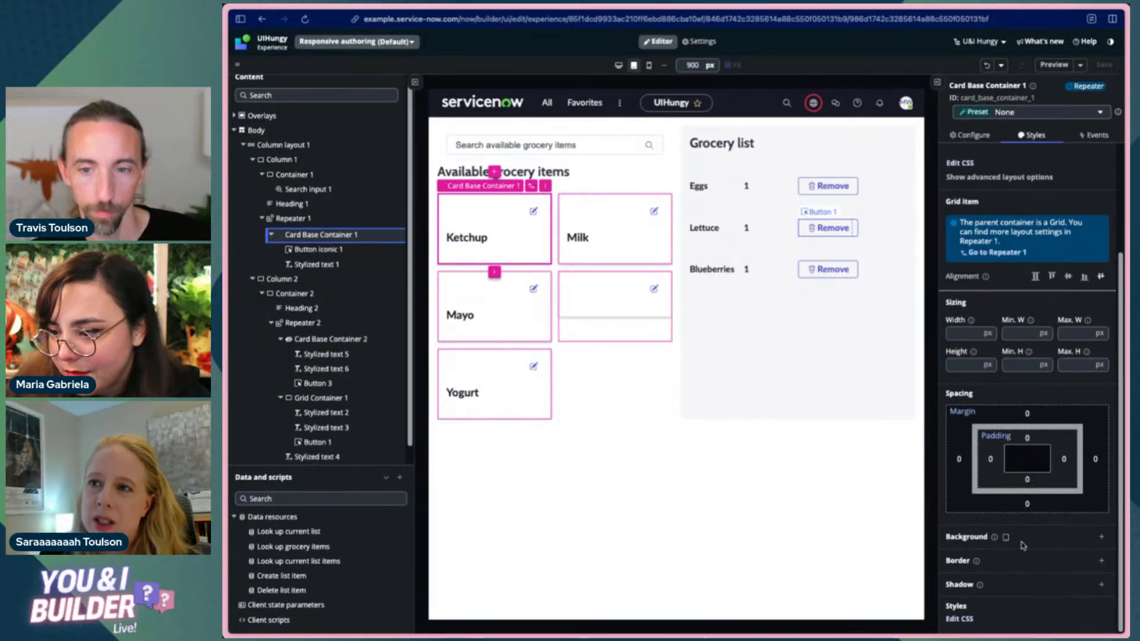
scroll(1046, 332, up, 3)
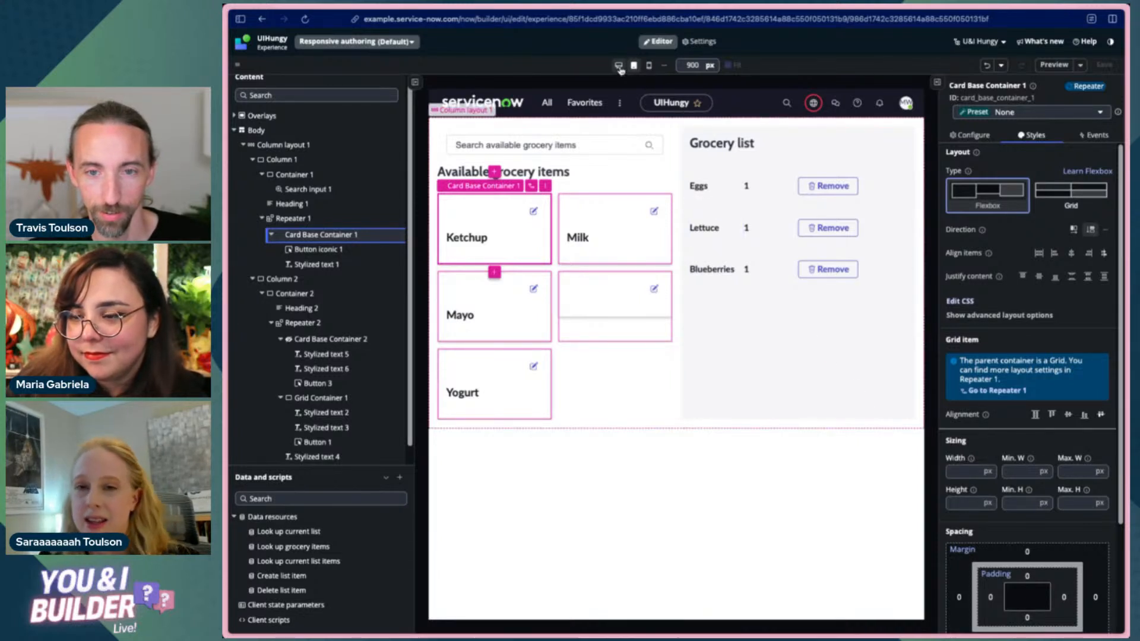
- Remove the Focus 1 background from Card Base Container 1 at the 1304 px desktop size and save the page
click(619, 66)
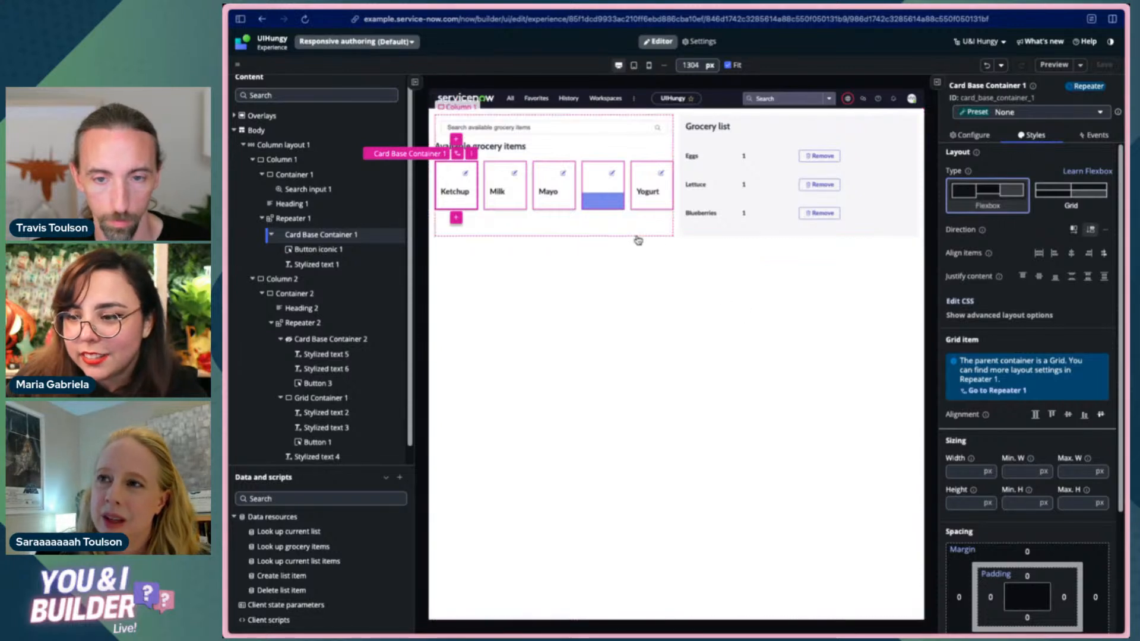
click(636, 236)
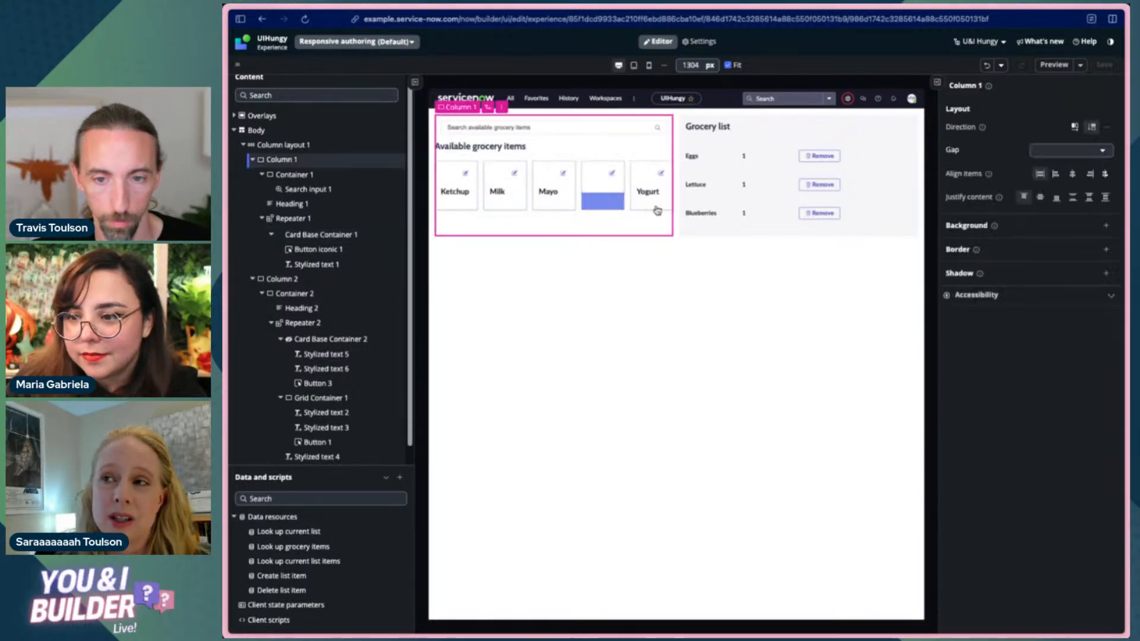
click(610, 206)
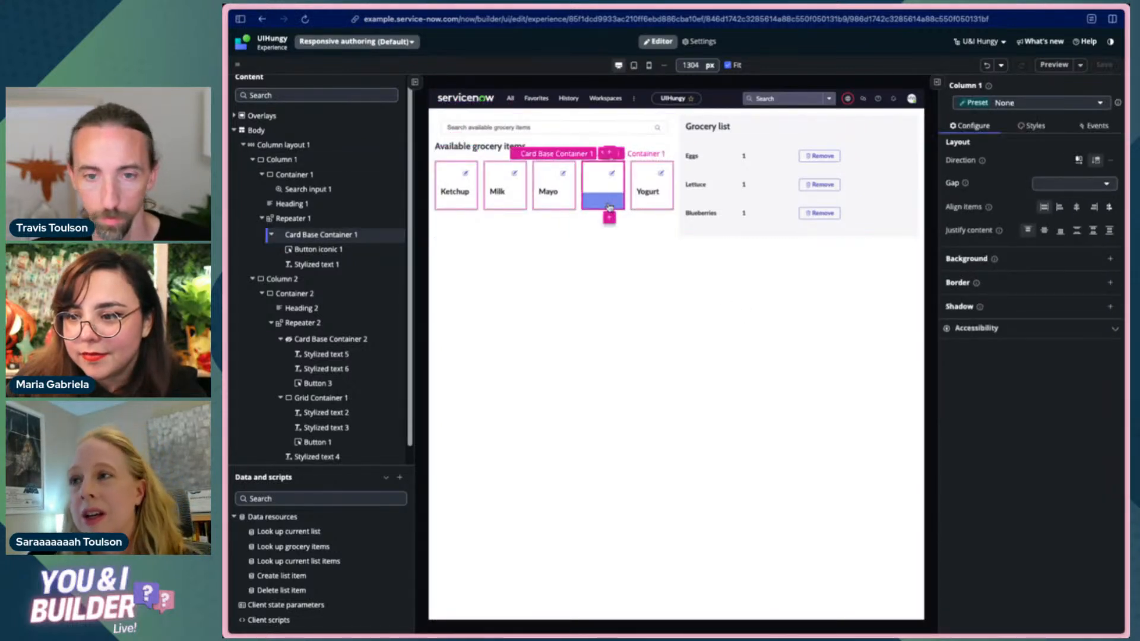
scroll(1040, 527, down, 5)
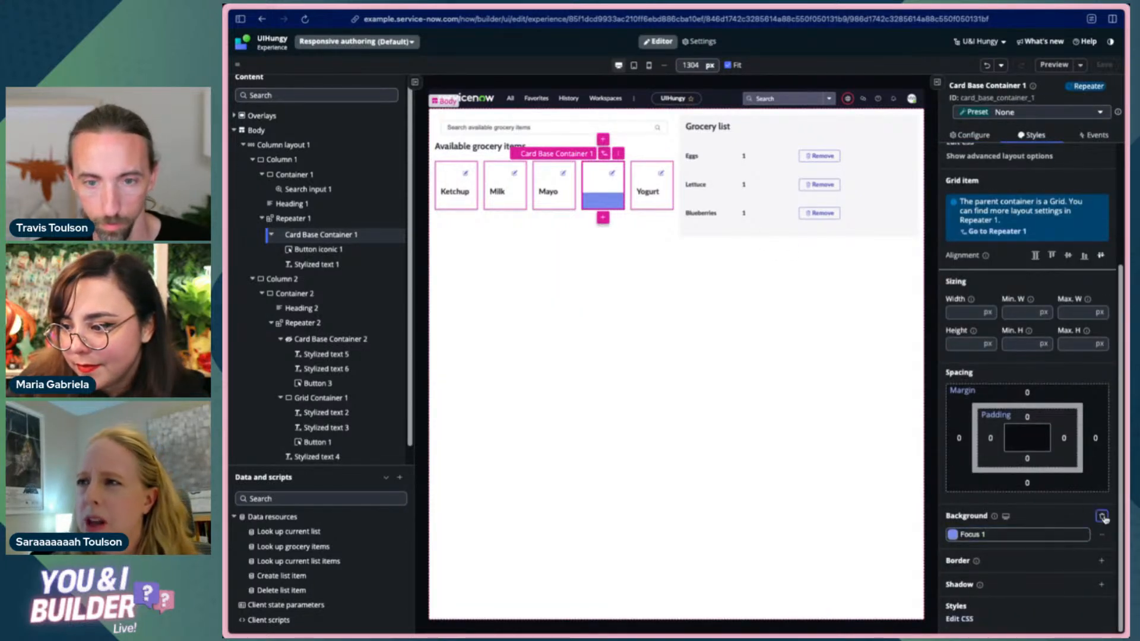
click(1102, 517)
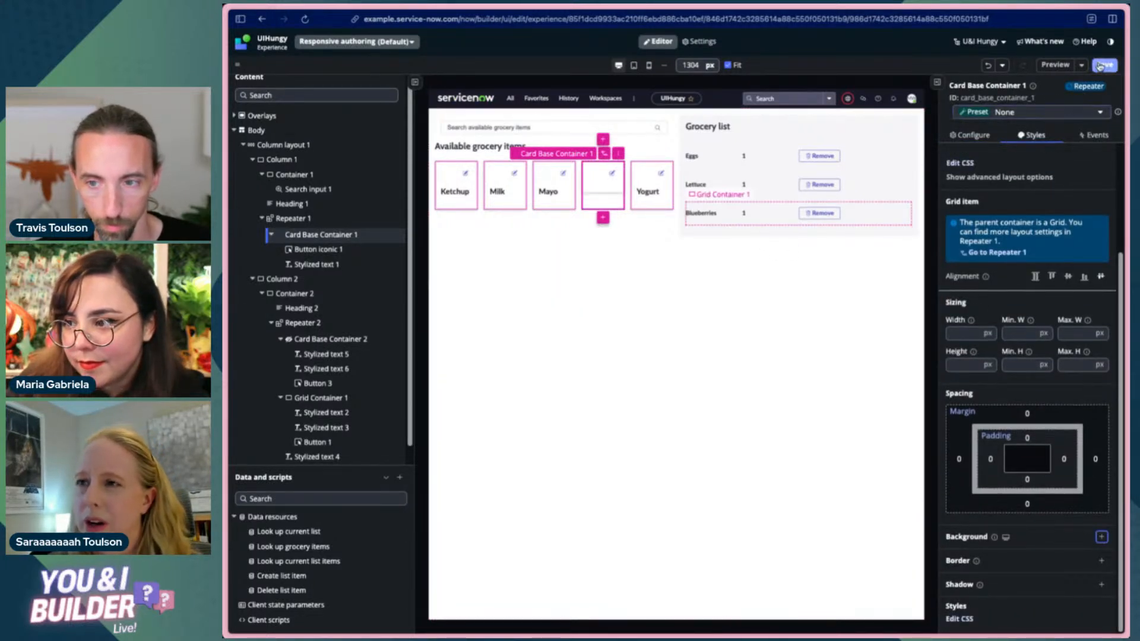
click(1100, 66)
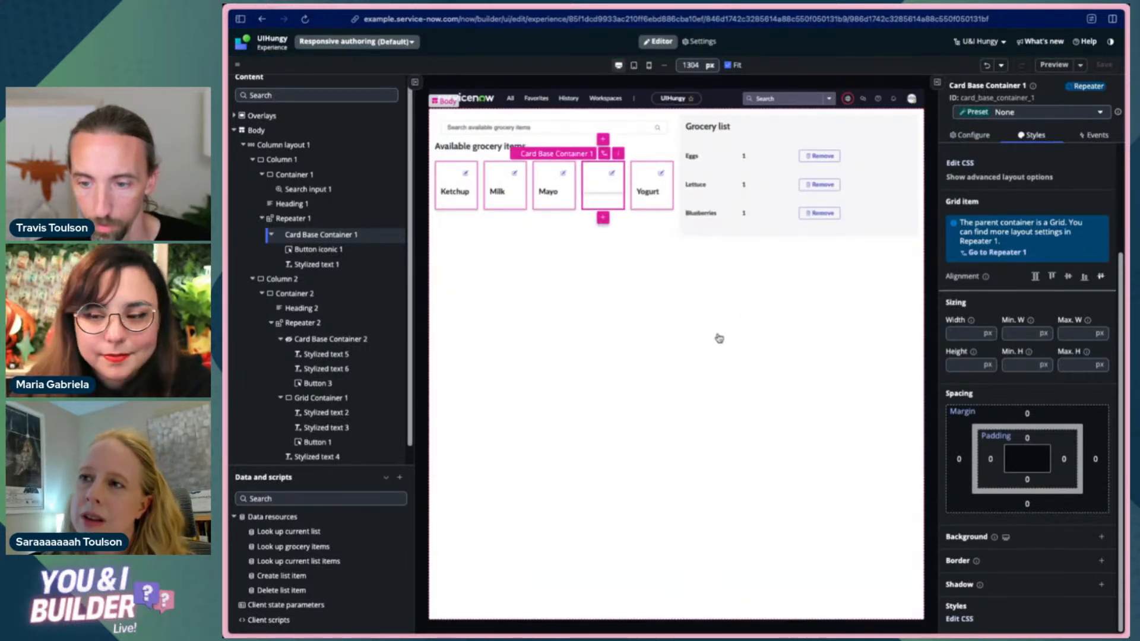
- Compare the available grocery items layout at the 900 px tablet and 1304 px desktop sizes
click(625, 295)
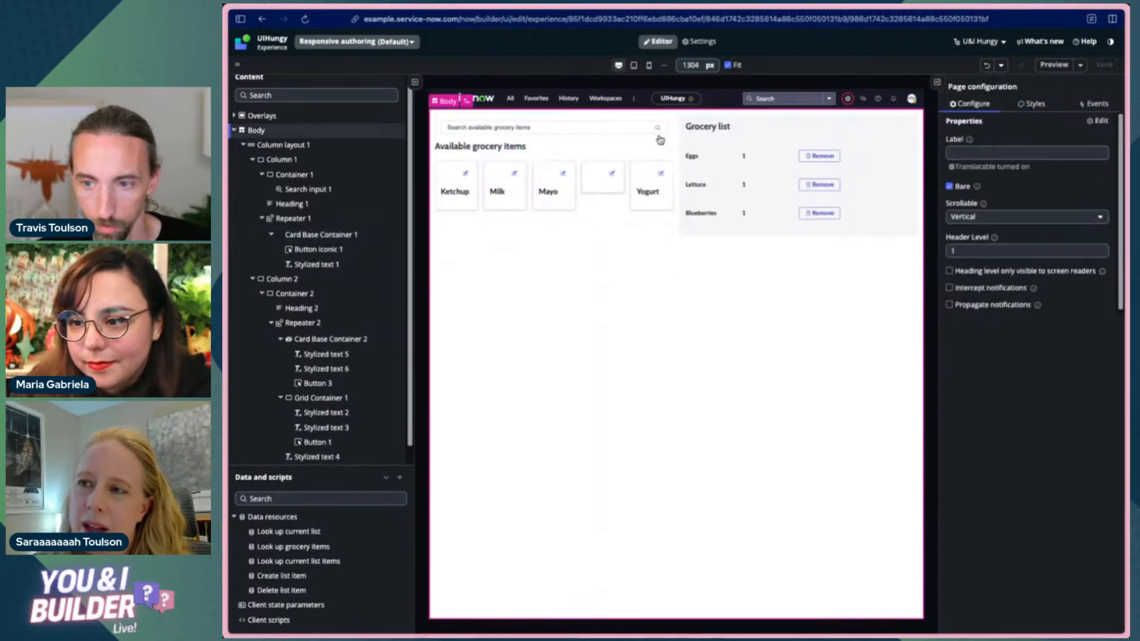
click(634, 65)
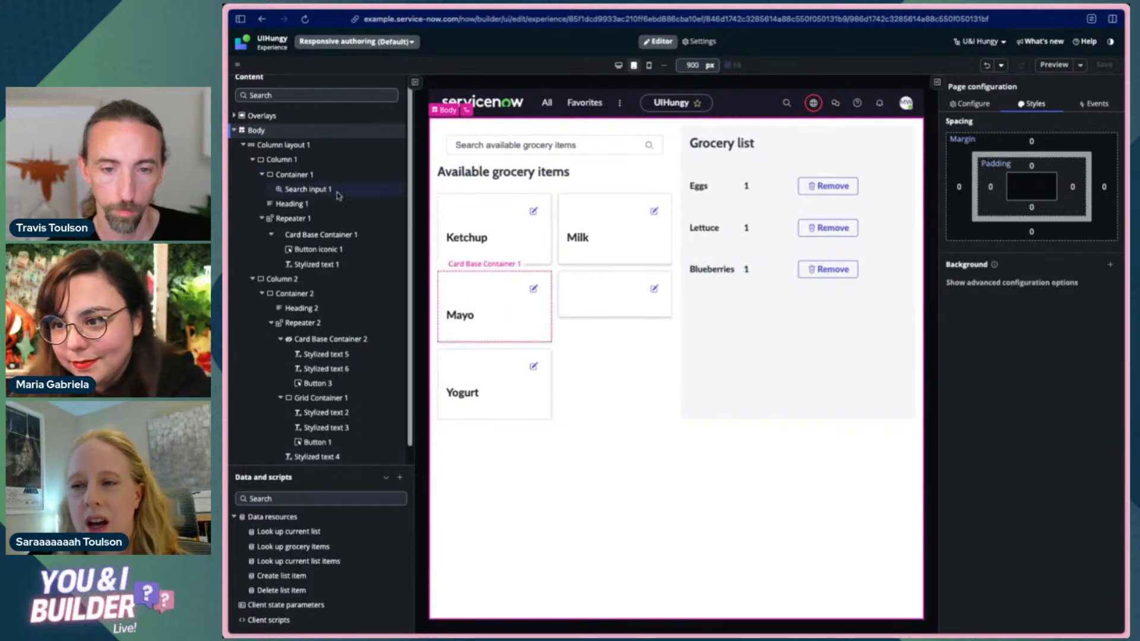
mouse_move(225, 145)
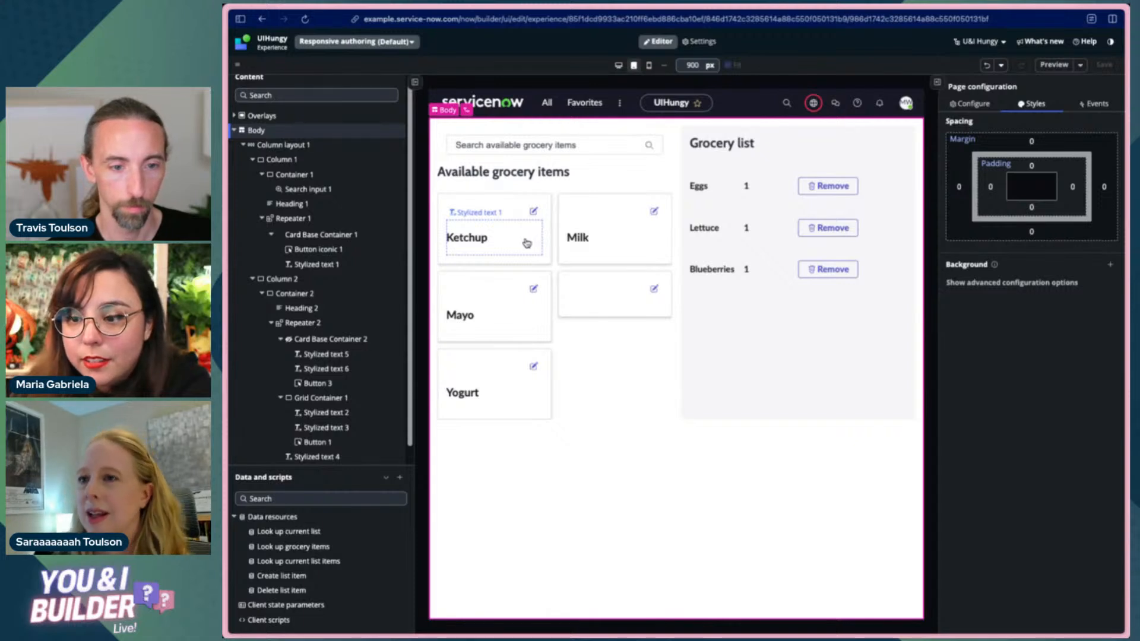
click(619, 65)
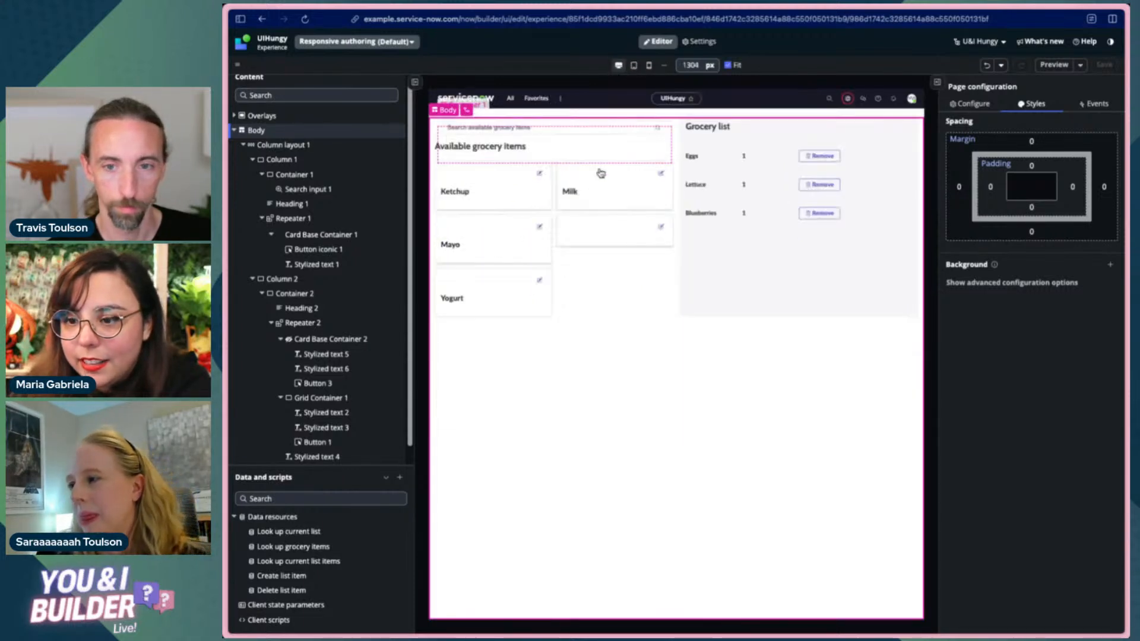
- Add a Stylized text component after Stylized text 1 inside Card Base Container 1
scroll(316, 270, down, 1)
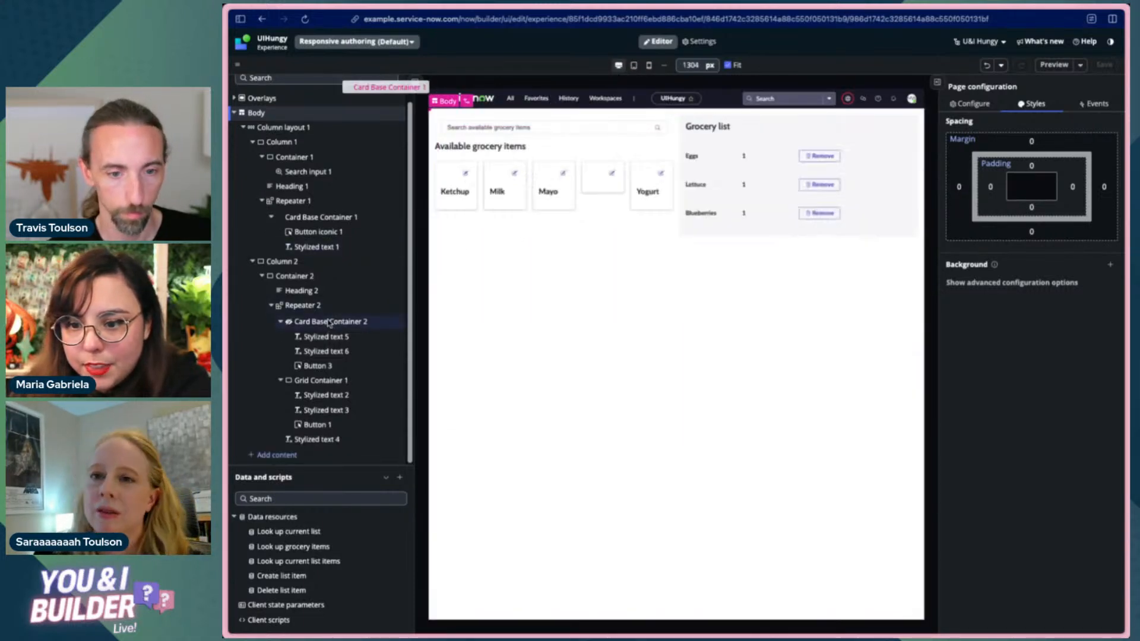
click(318, 219)
click(338, 248)
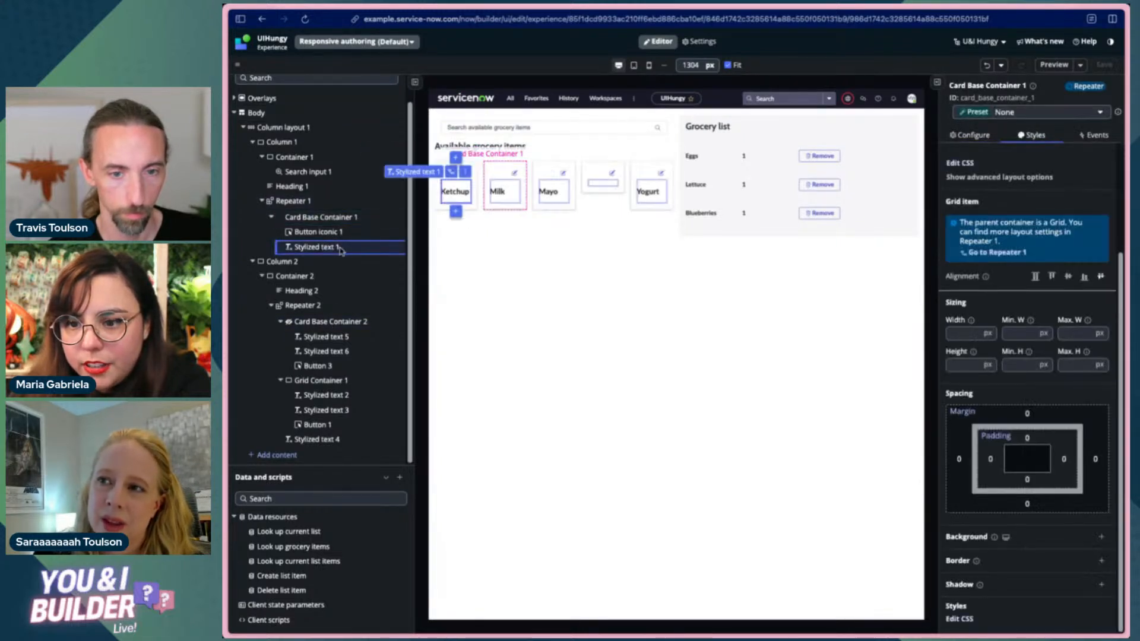
right_click(342, 249)
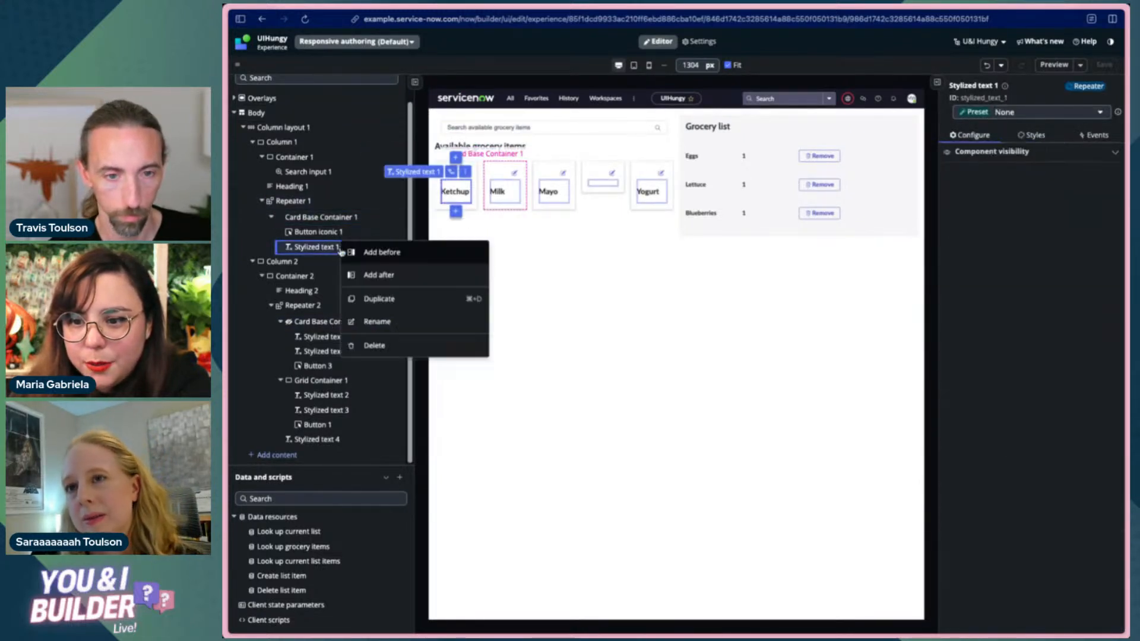
click(385, 275)
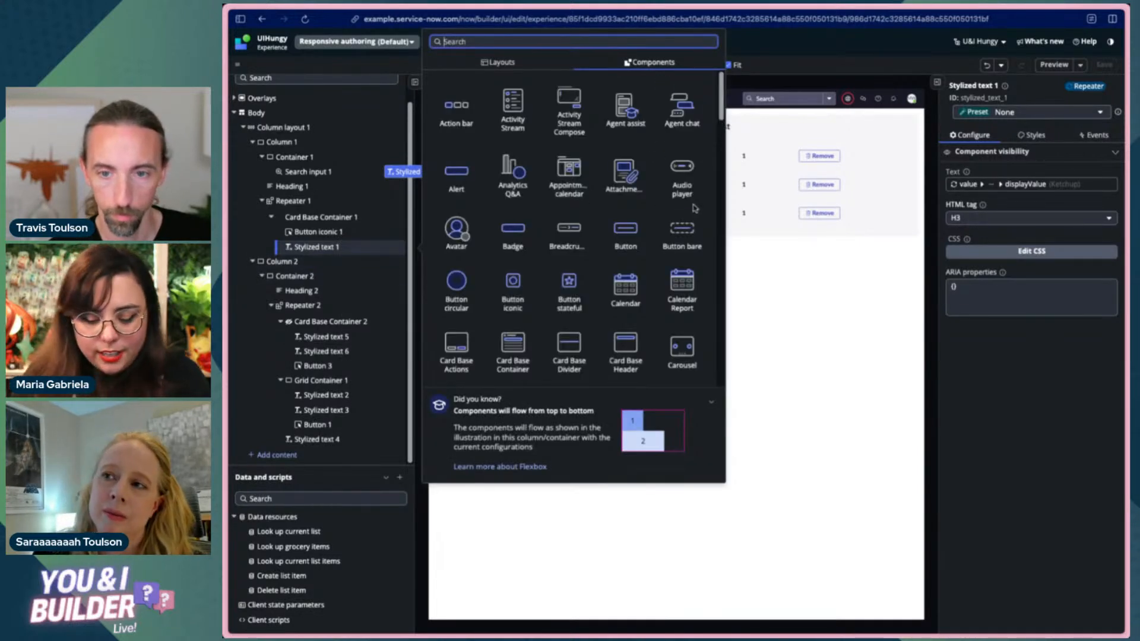
text(stylized)
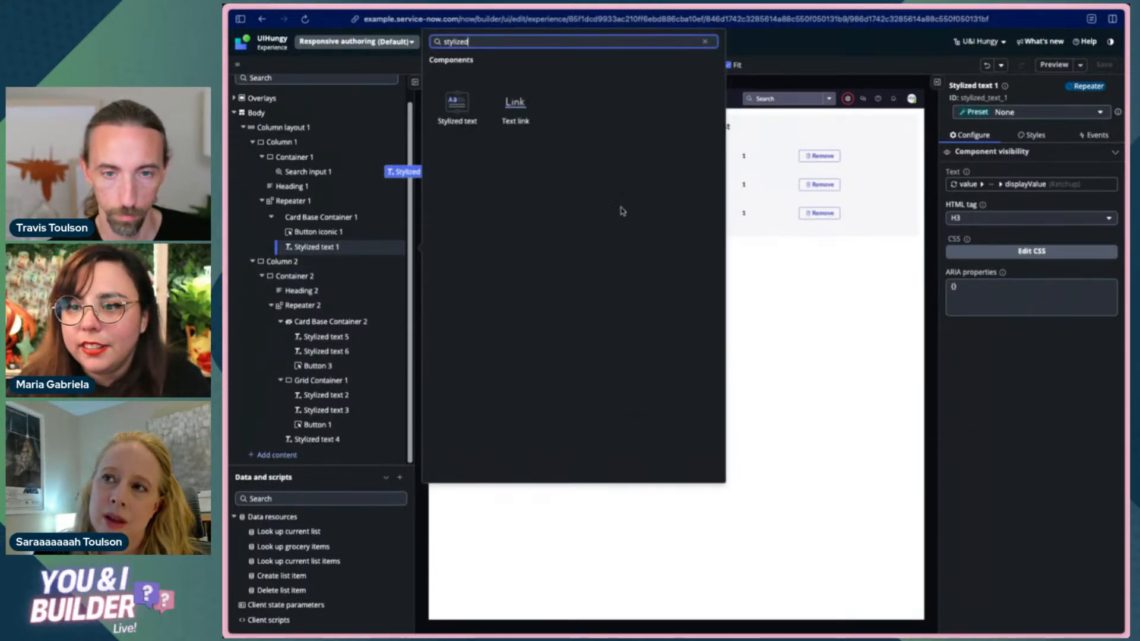
click(455, 105)
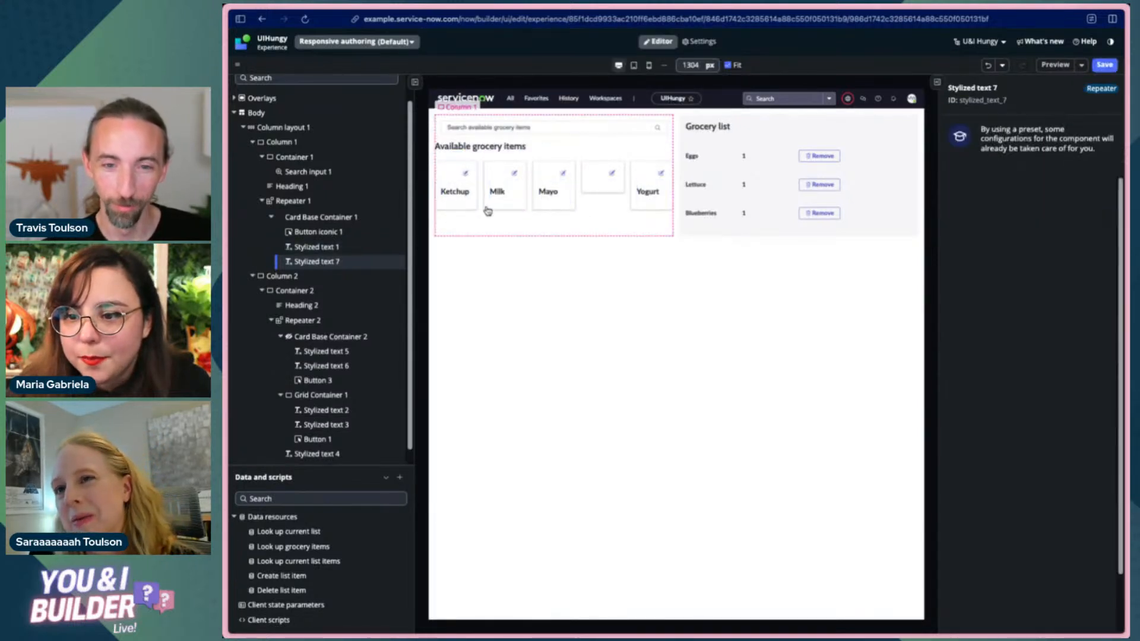
- Delete the unconfigured stylized text below Stylized text 1 in Repeater 1 and collapse the Overlays branch
click(359, 266)
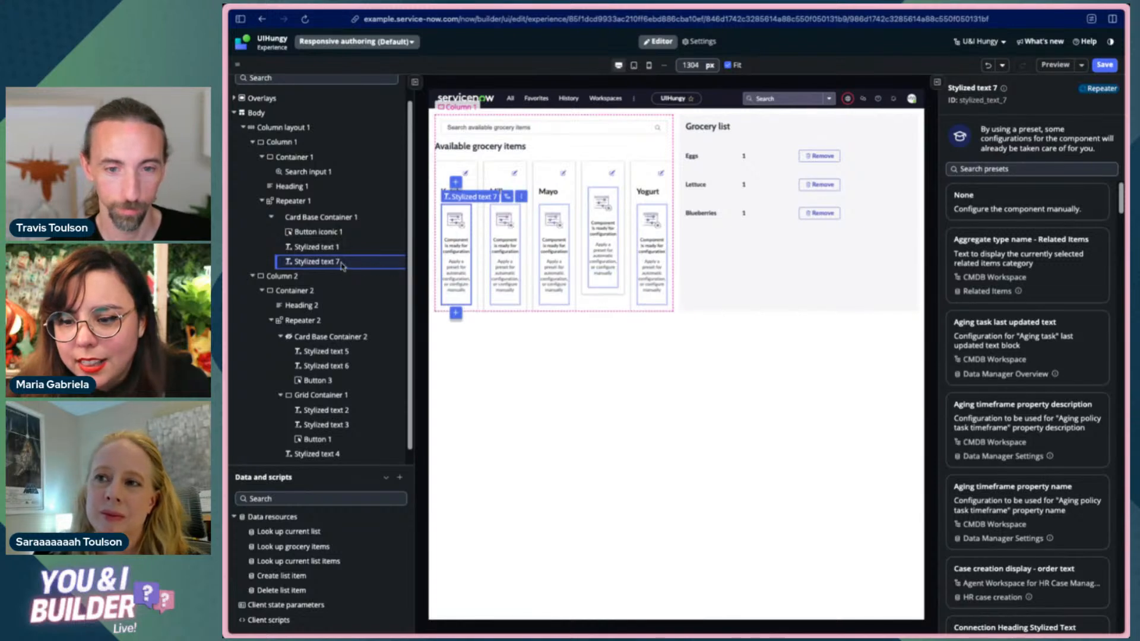
right_click(342, 266)
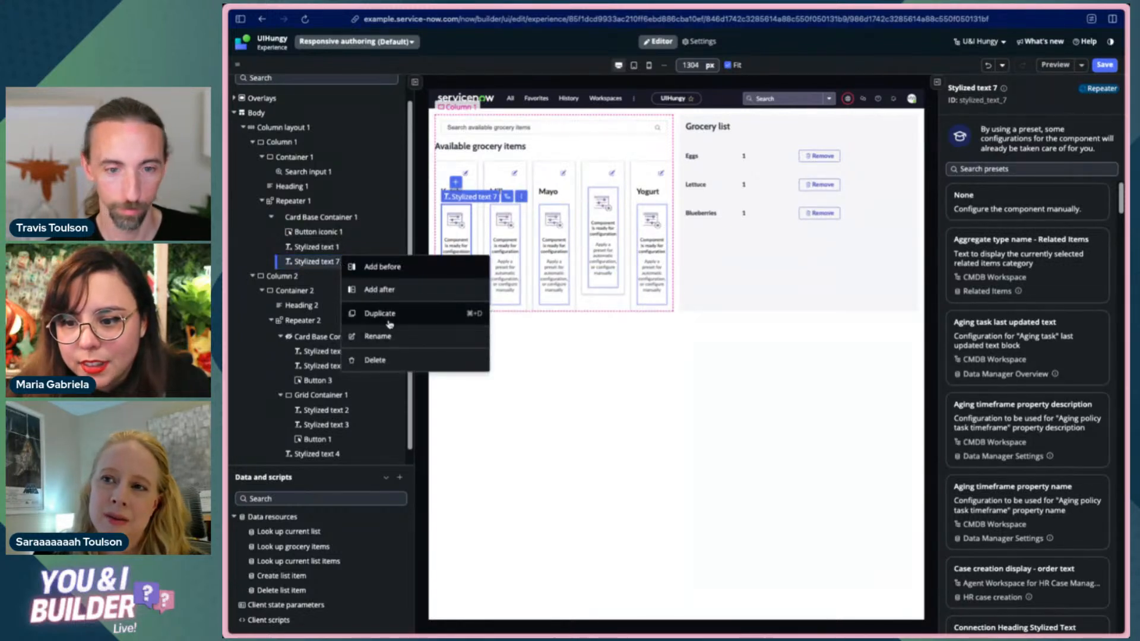
click(387, 362)
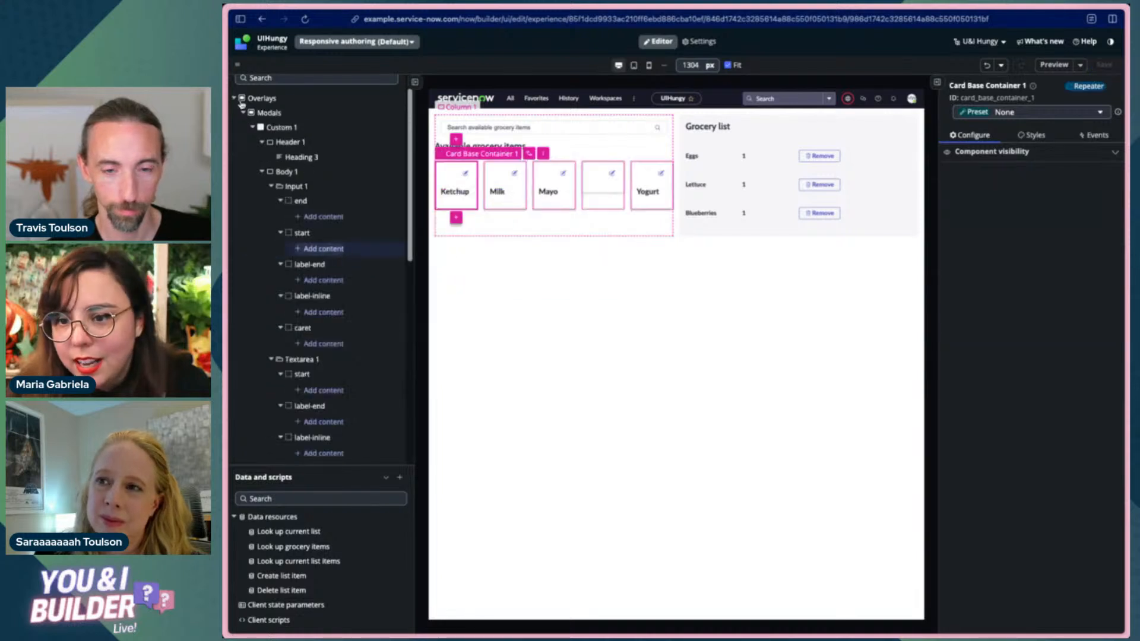
click(235, 99)
- Add a Label value component after Stylized text 1 inside Card Base Container 1
right_click(343, 244)
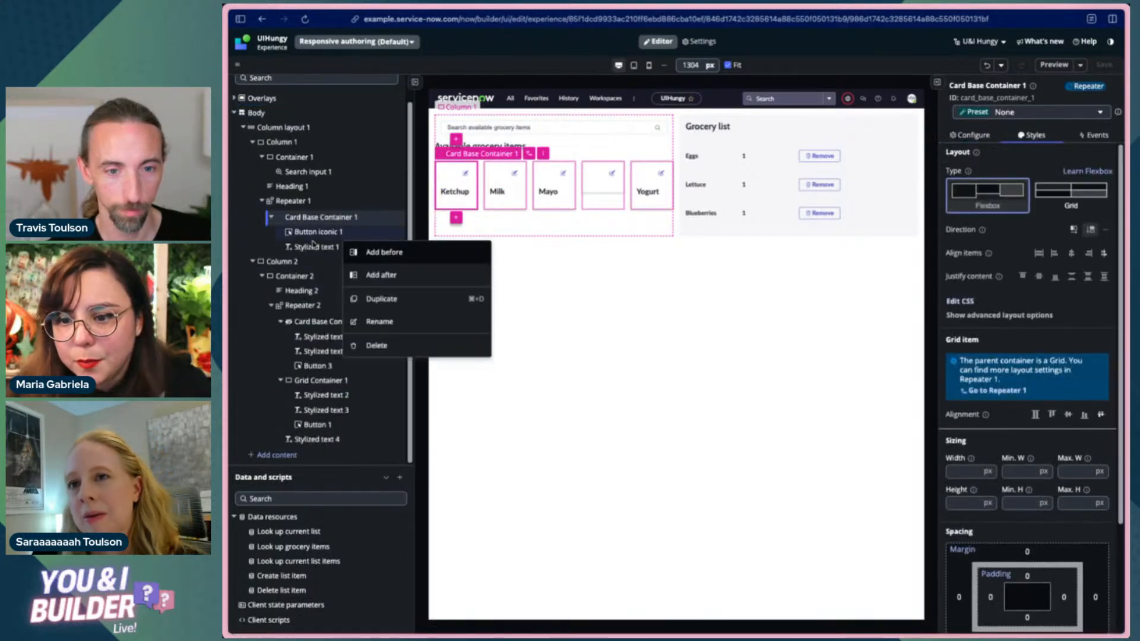
click(392, 275)
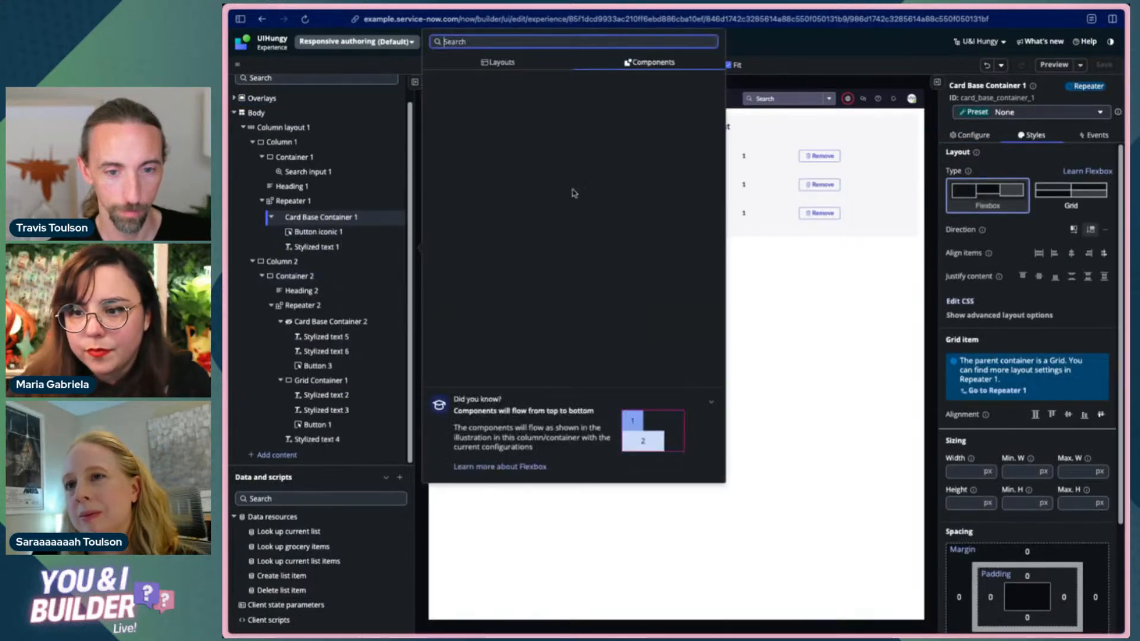
text(highlight)
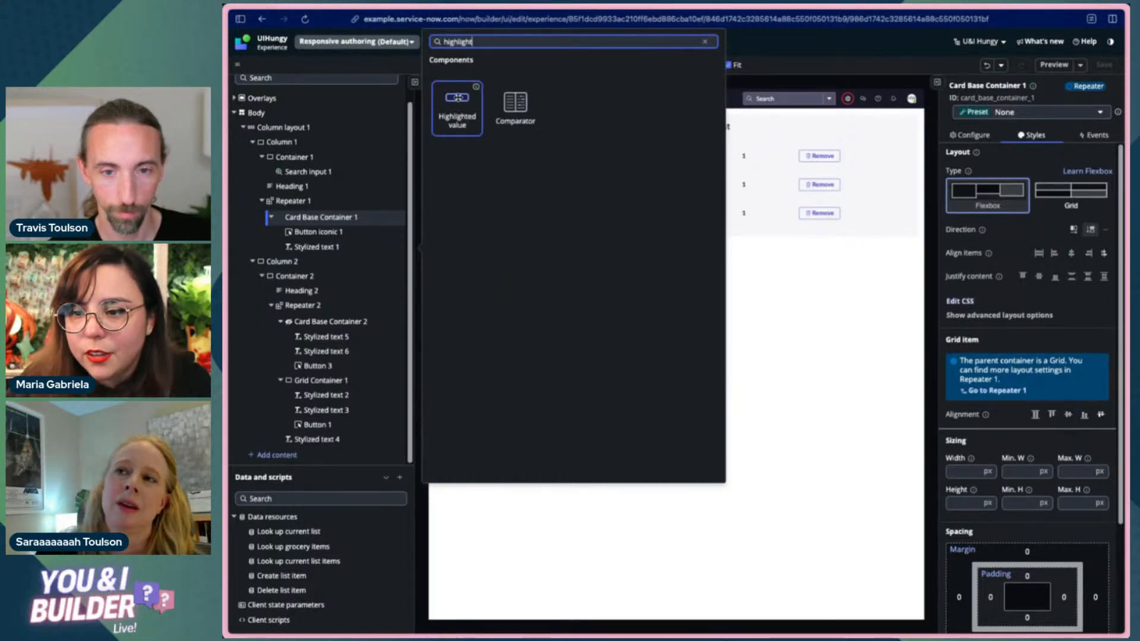
key(ctrl+a)
key(BackSpace)
text(value)
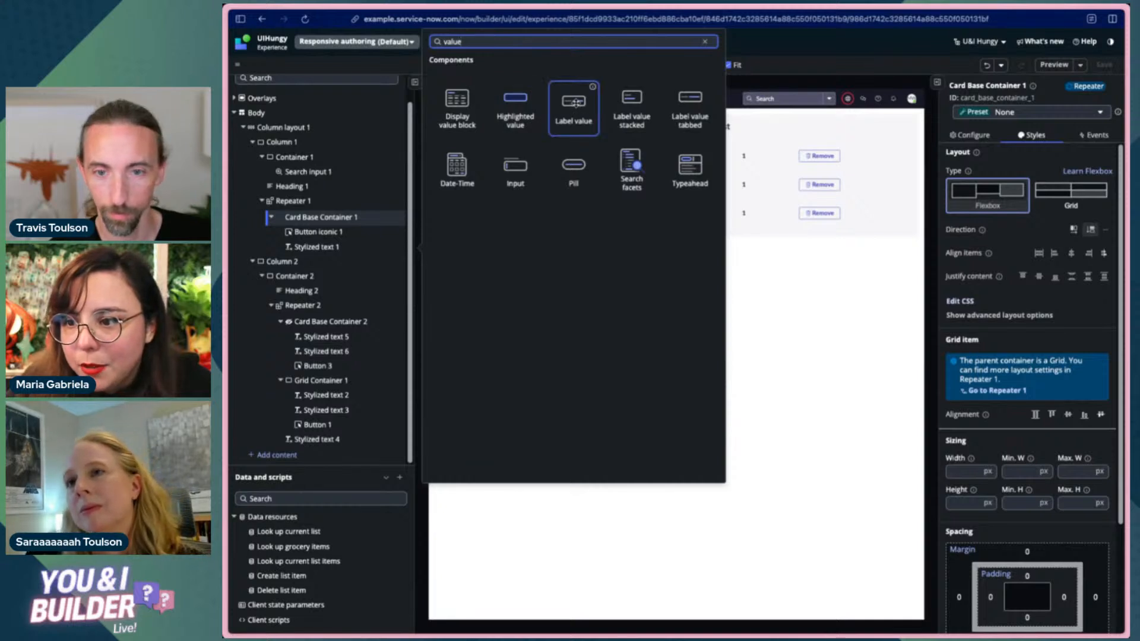
click(583, 103)
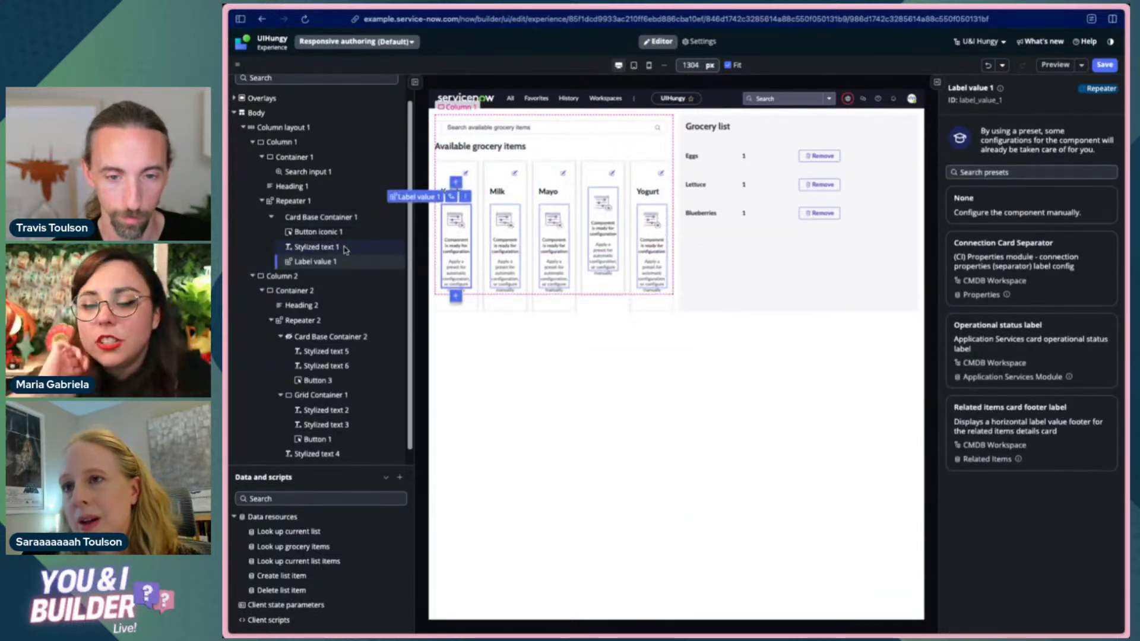
- Configure Label value 1 without a preset and set its label to Grocery
click(351, 263)
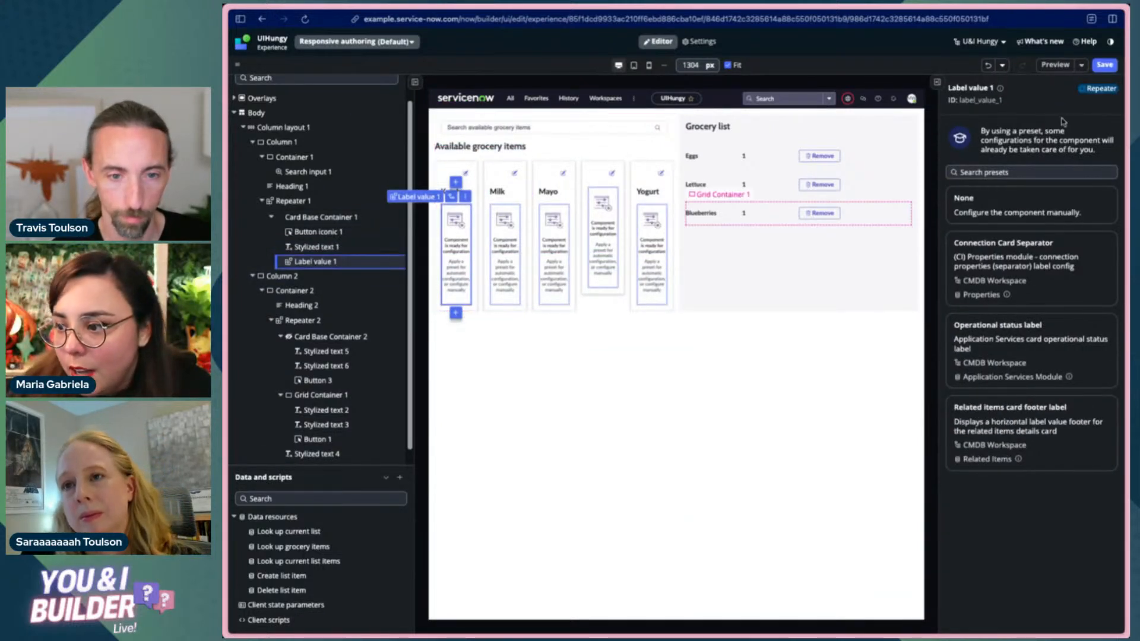
click(1030, 204)
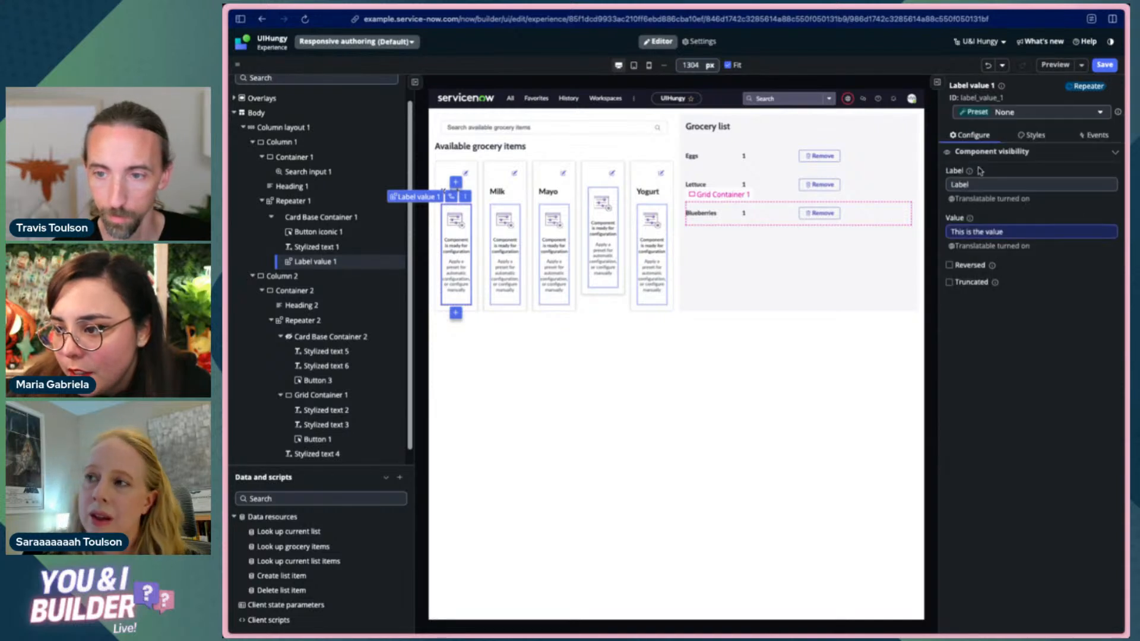
double_click(1058, 188)
text(Grocery)
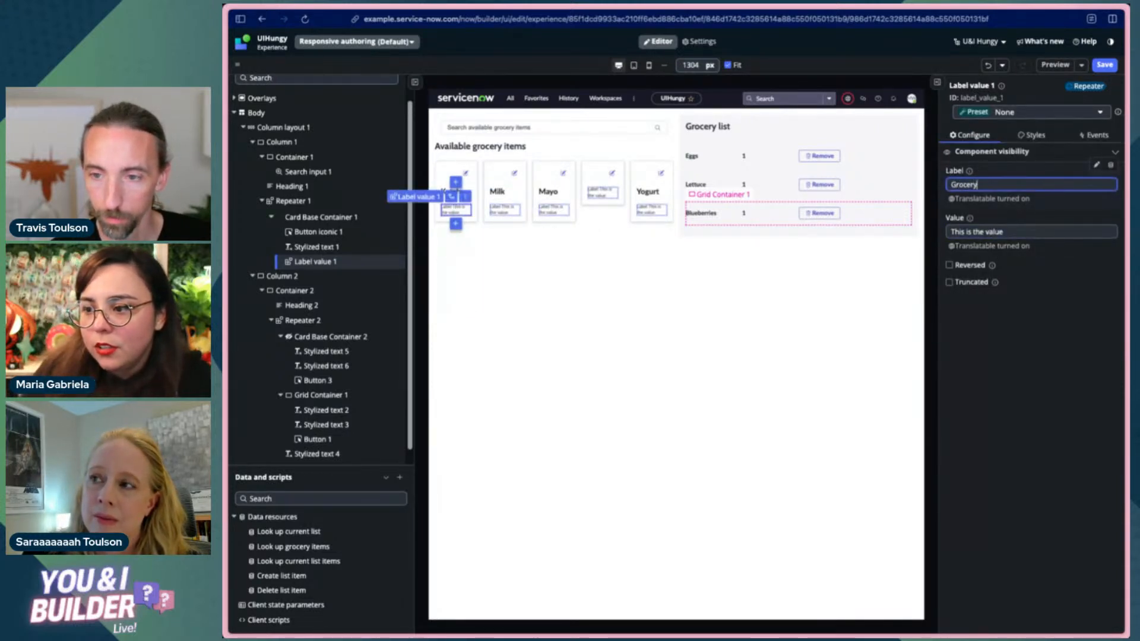
- Bind Label value 1's value to the repeater's value > available_item > _reference > kroger_aisle > displayValue
click(1066, 232)
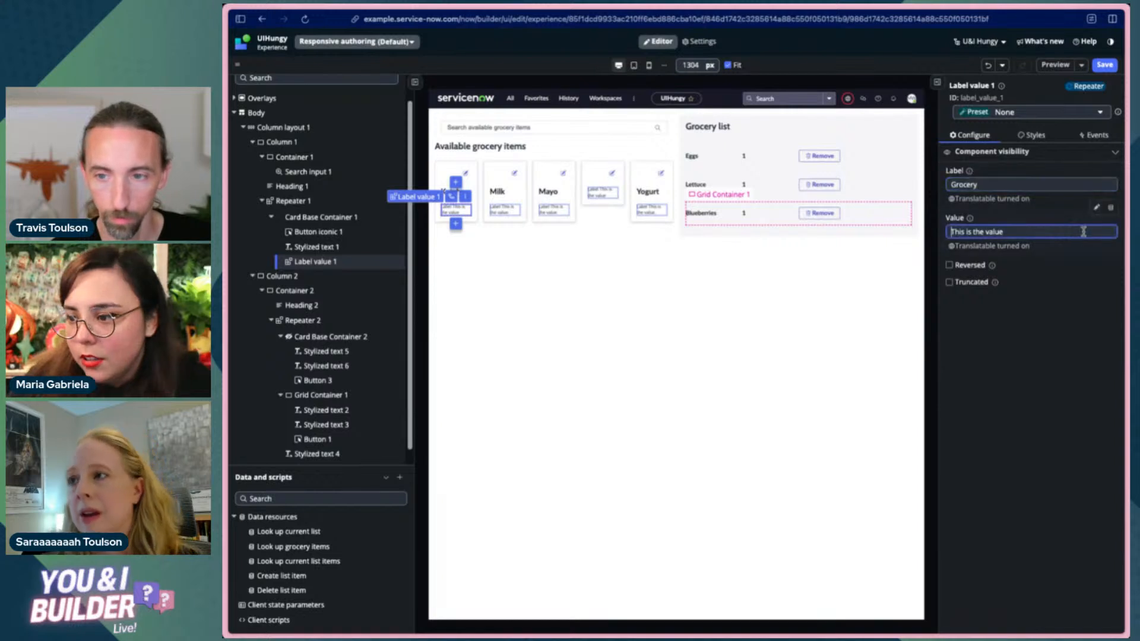
click(1110, 207)
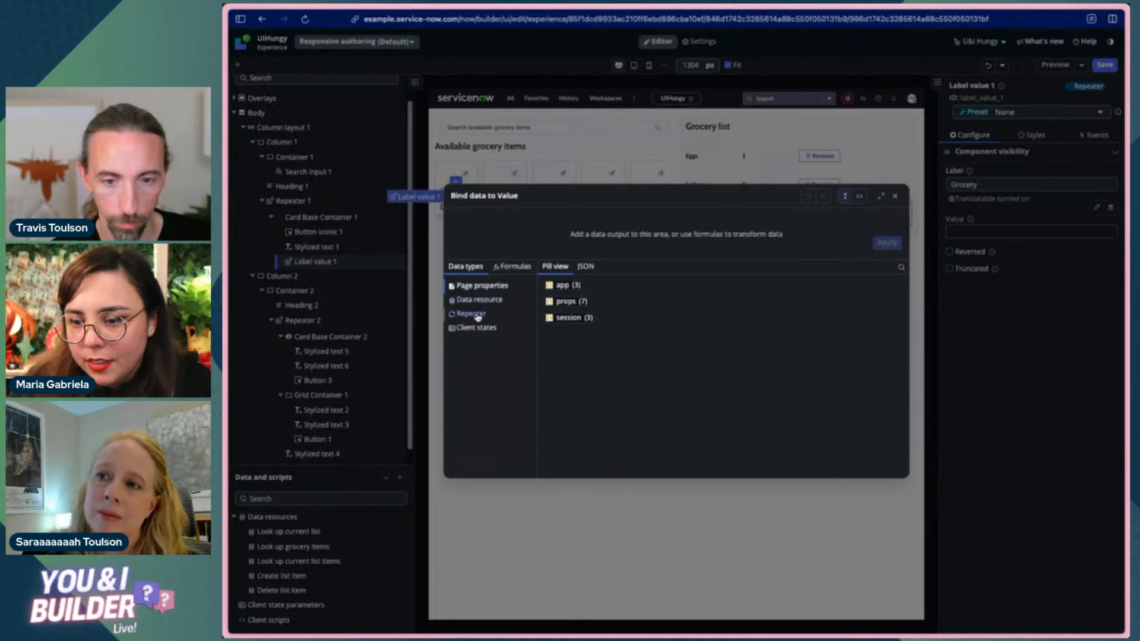
click(471, 314)
click(567, 318)
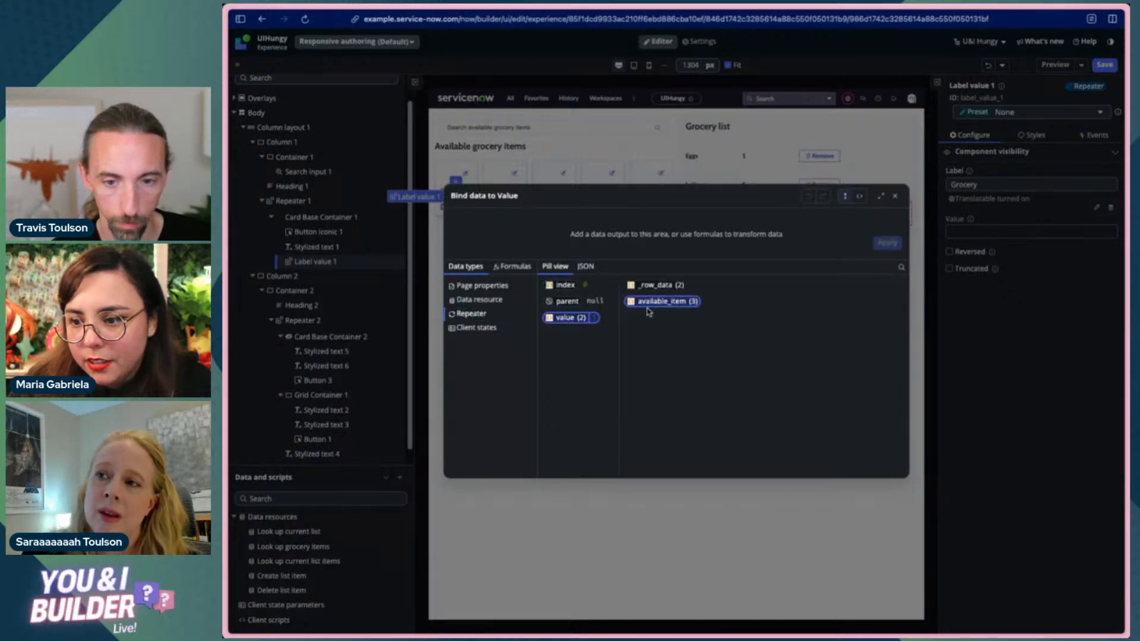
click(651, 304)
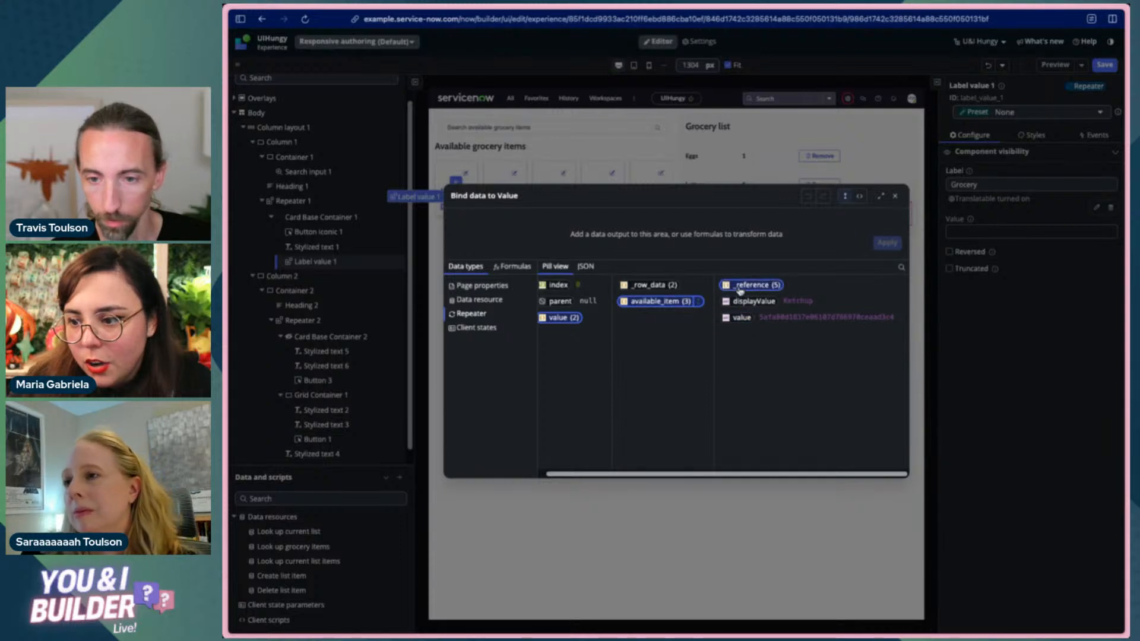
click(740, 288)
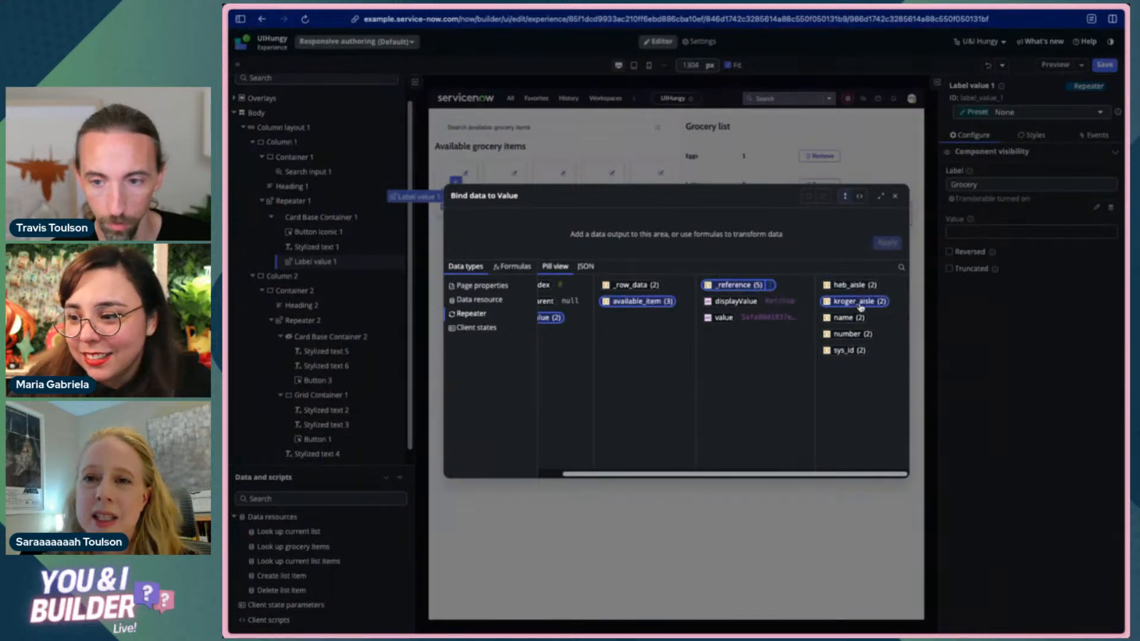
click(860, 303)
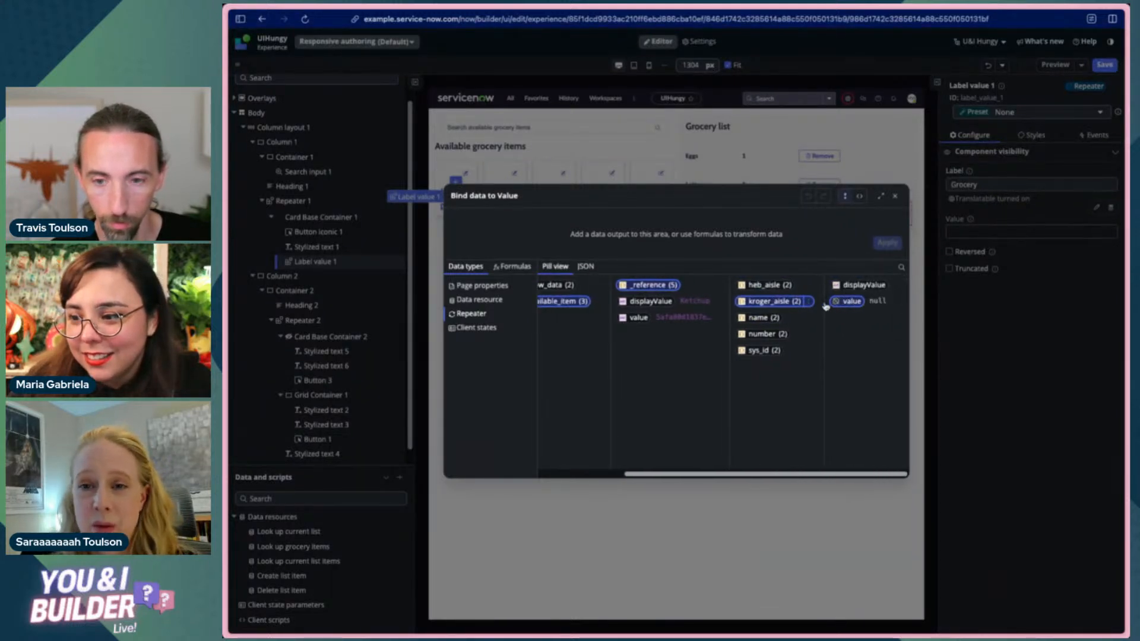
click(895, 287)
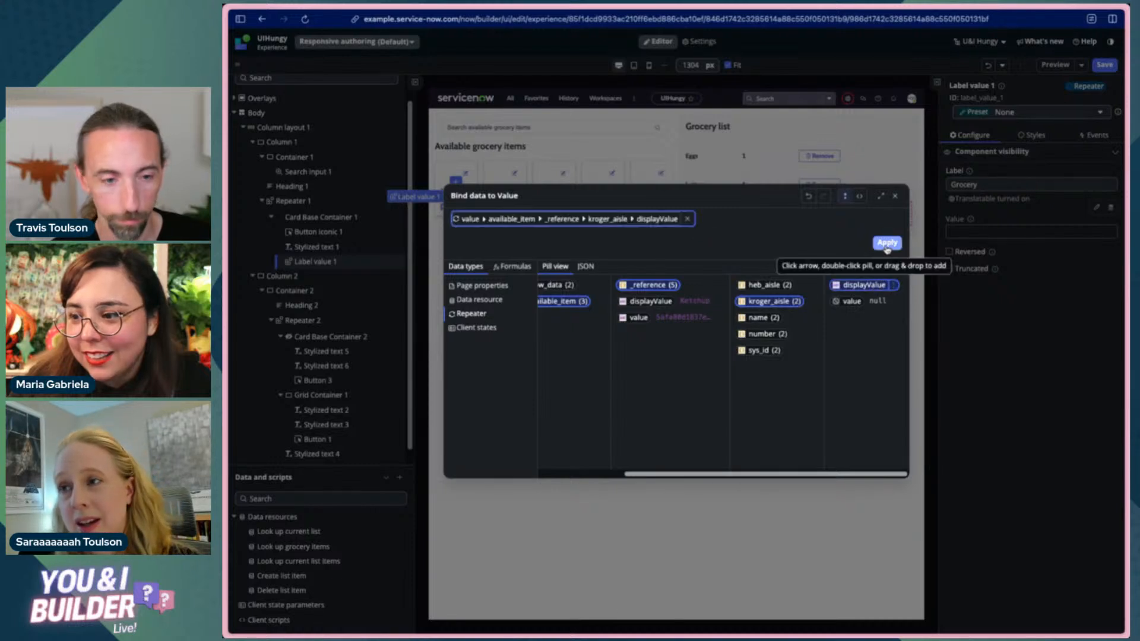
click(886, 243)
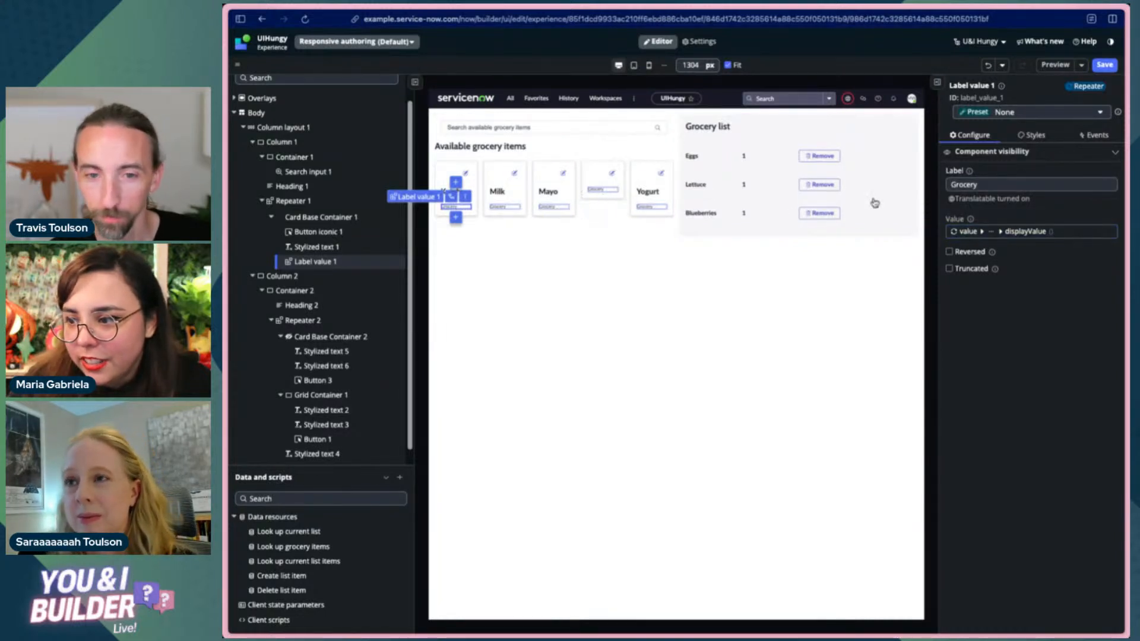
- Set Label value 1's label to Aisle and save the page
double_click(986, 186)
text(Aisle)
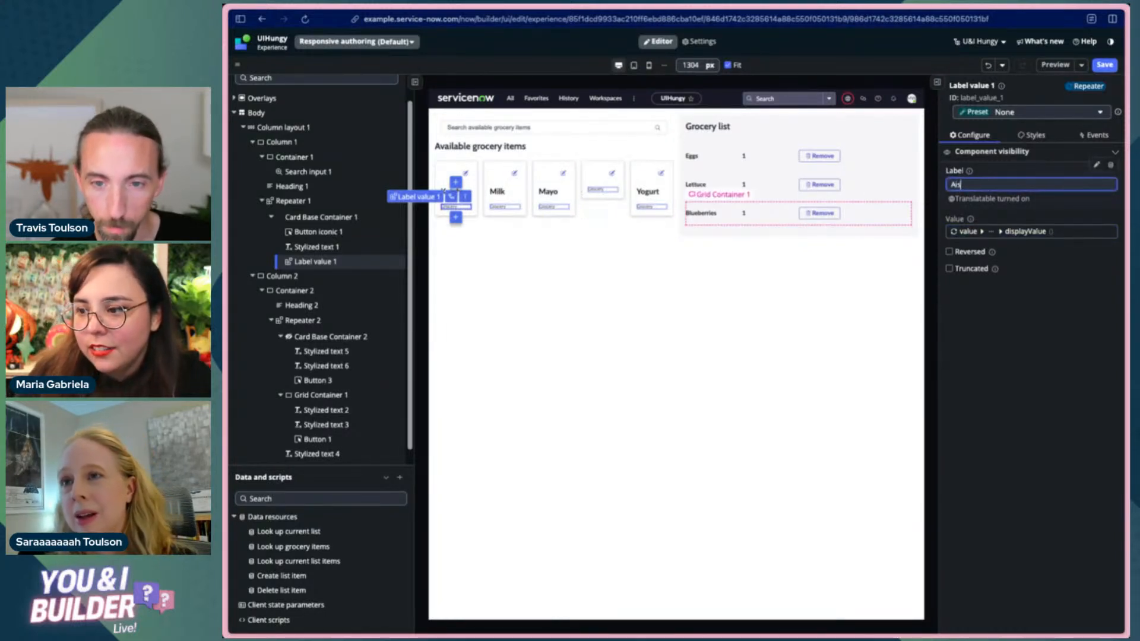
click(1103, 65)
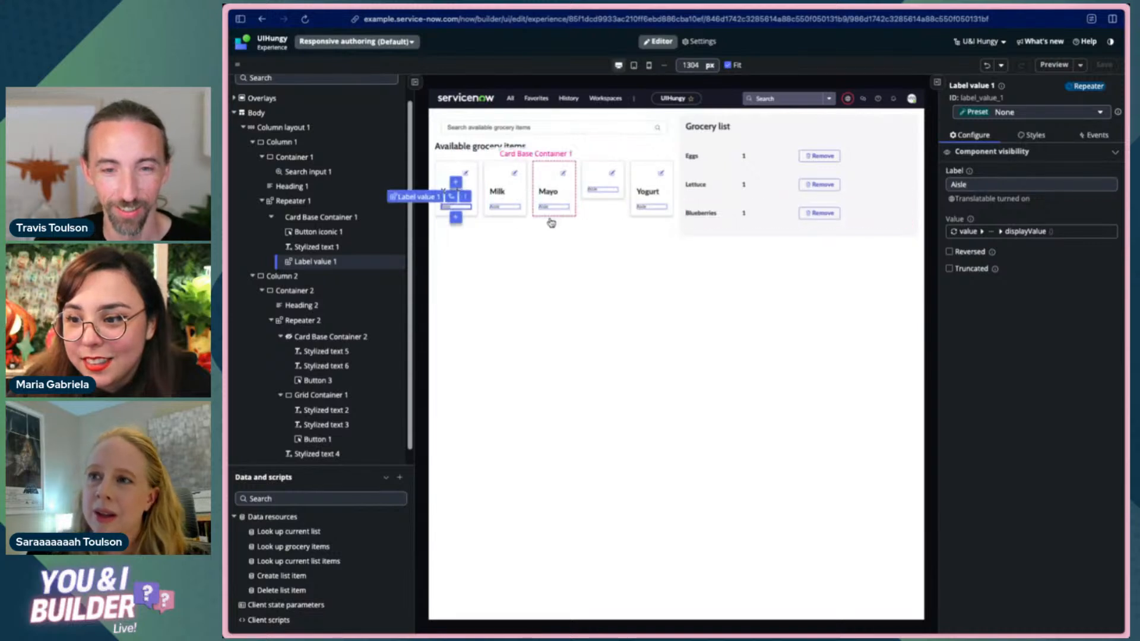
- Switch to the Shared admin dashboard and open App Engine Studio by searching for "app eng"
mouse_move(223, 130)
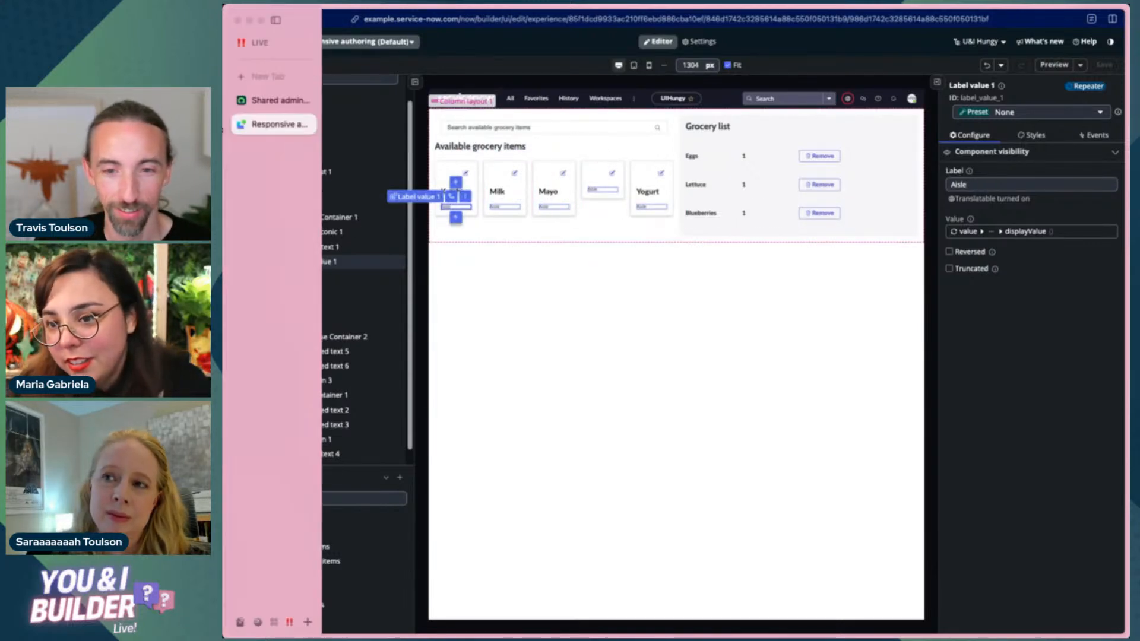
click(273, 101)
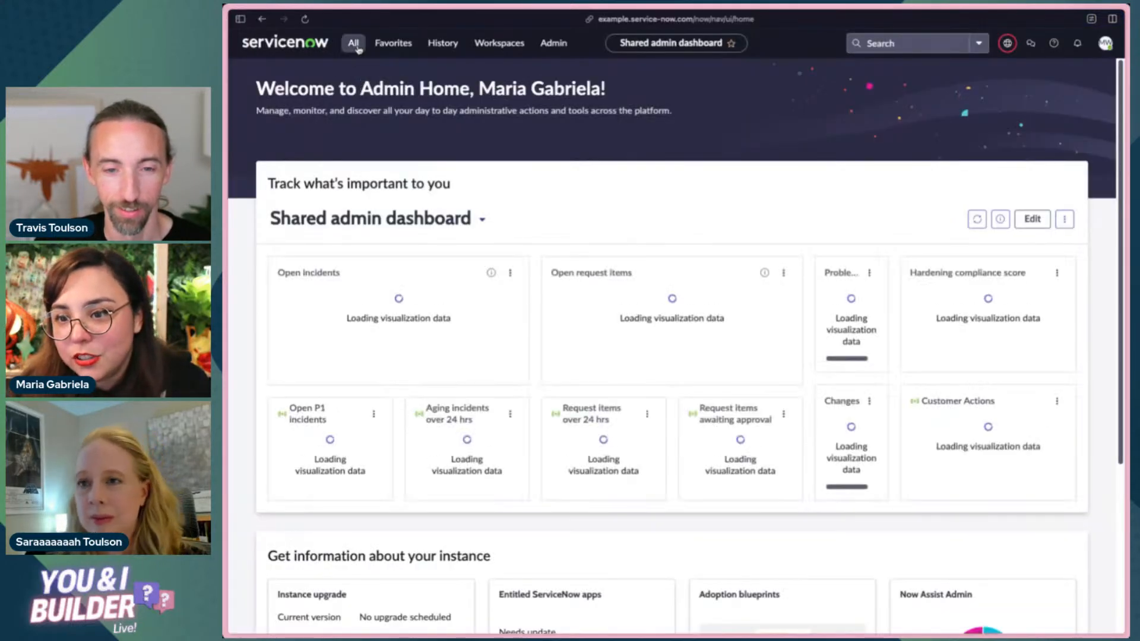
click(353, 43)
text(engine)
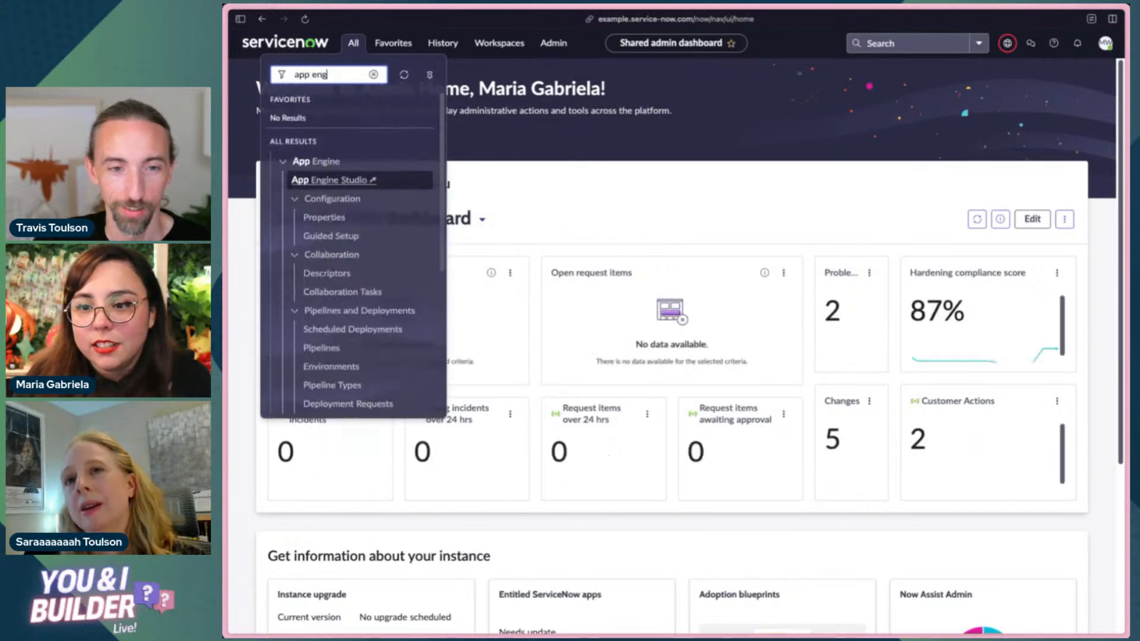
click(329, 180)
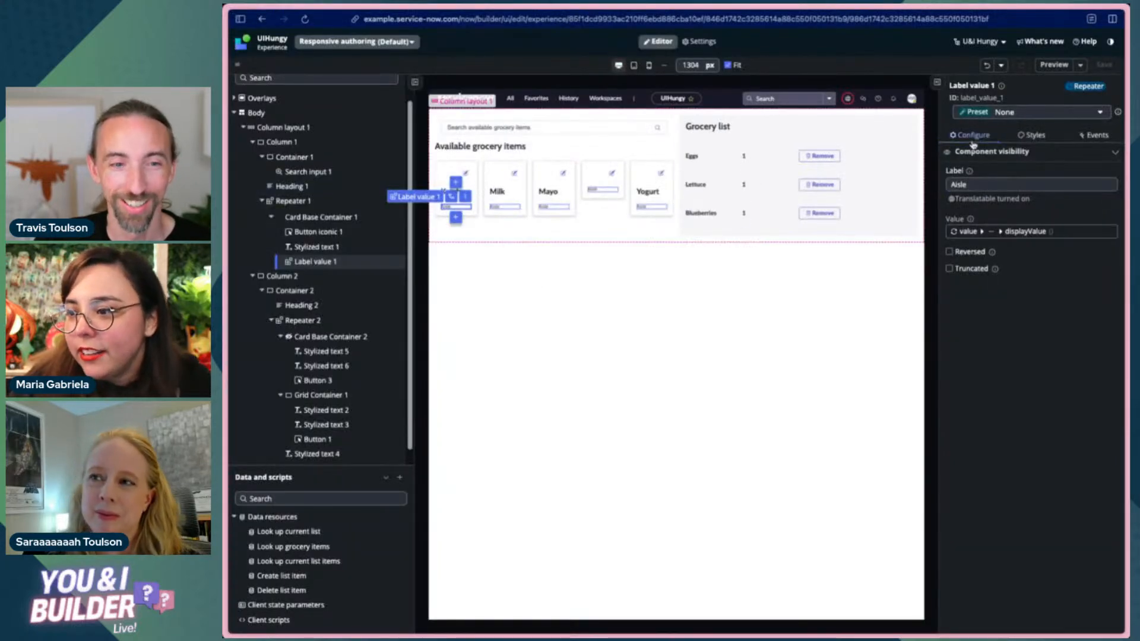
- Try to bind the Hide component setting of Label value 1 to an IF formula
click(1009, 186)
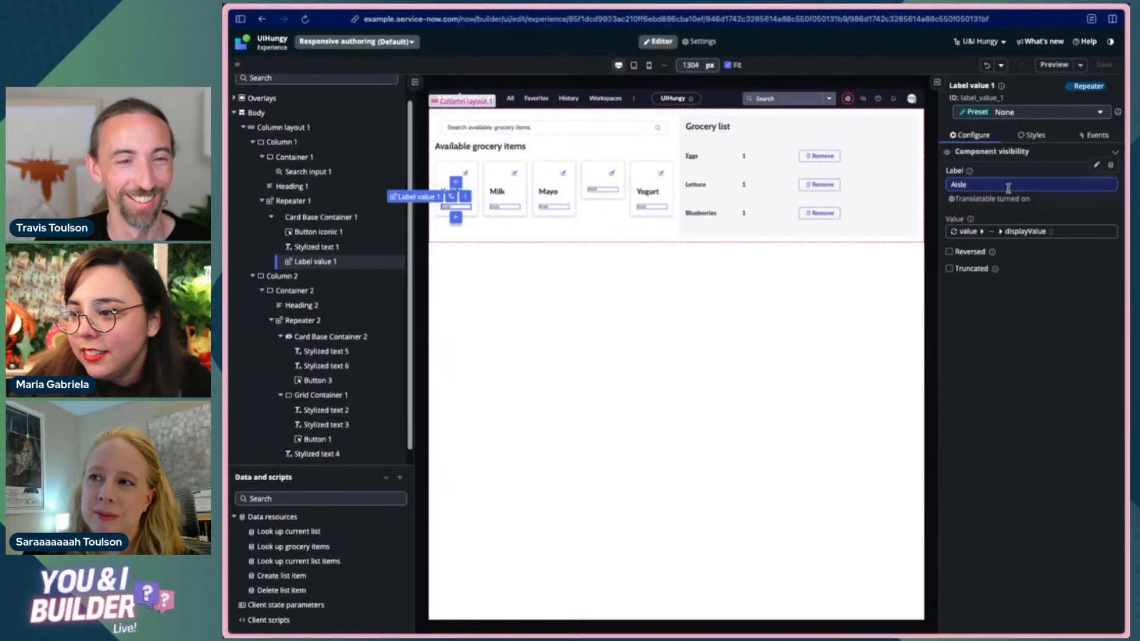
click(1115, 153)
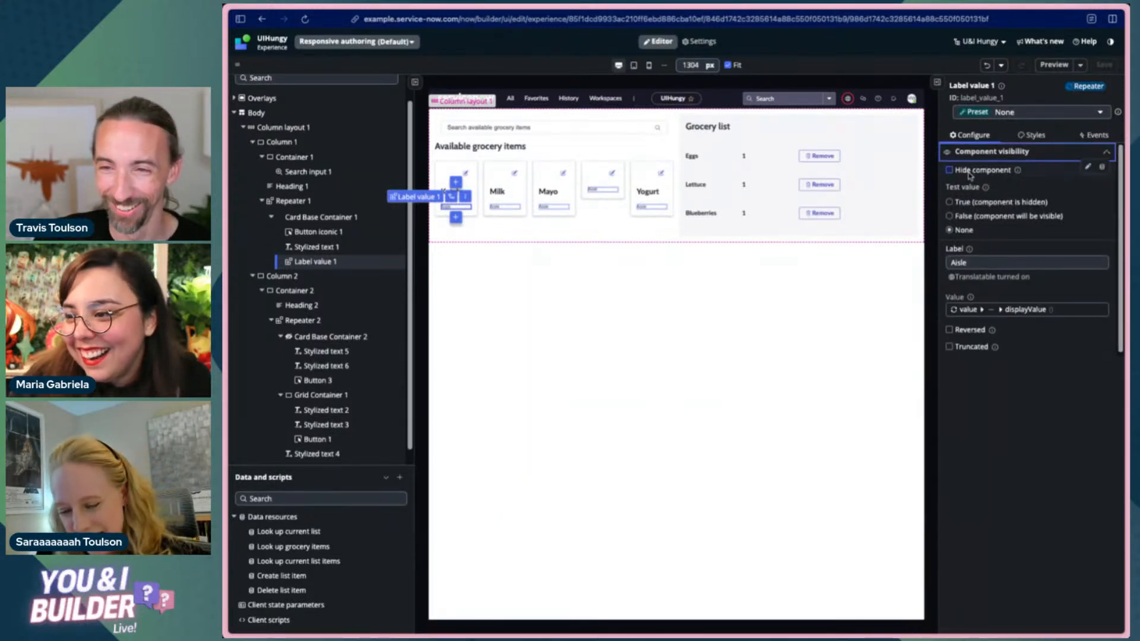
click(1101, 172)
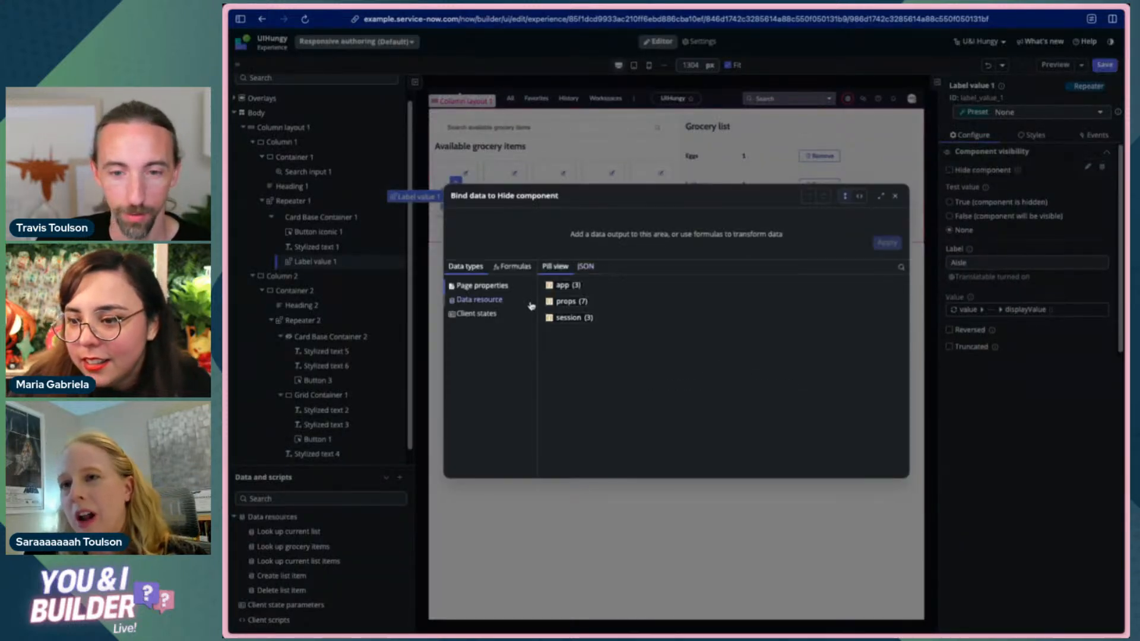
click(514, 269)
click(550, 285)
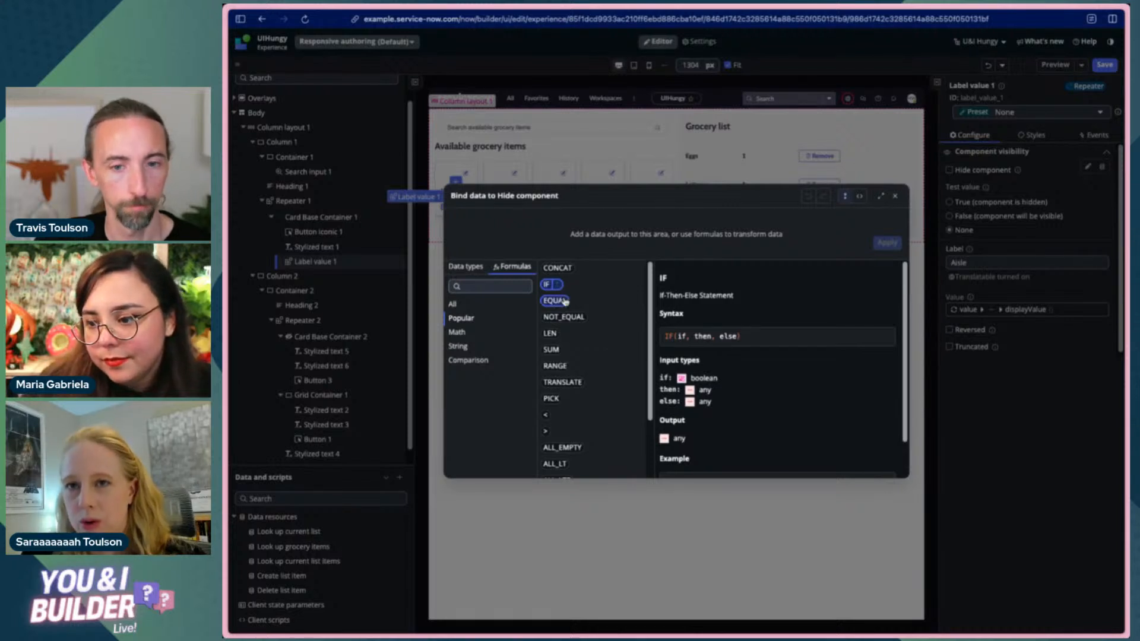
drag(560, 290, 481, 226)
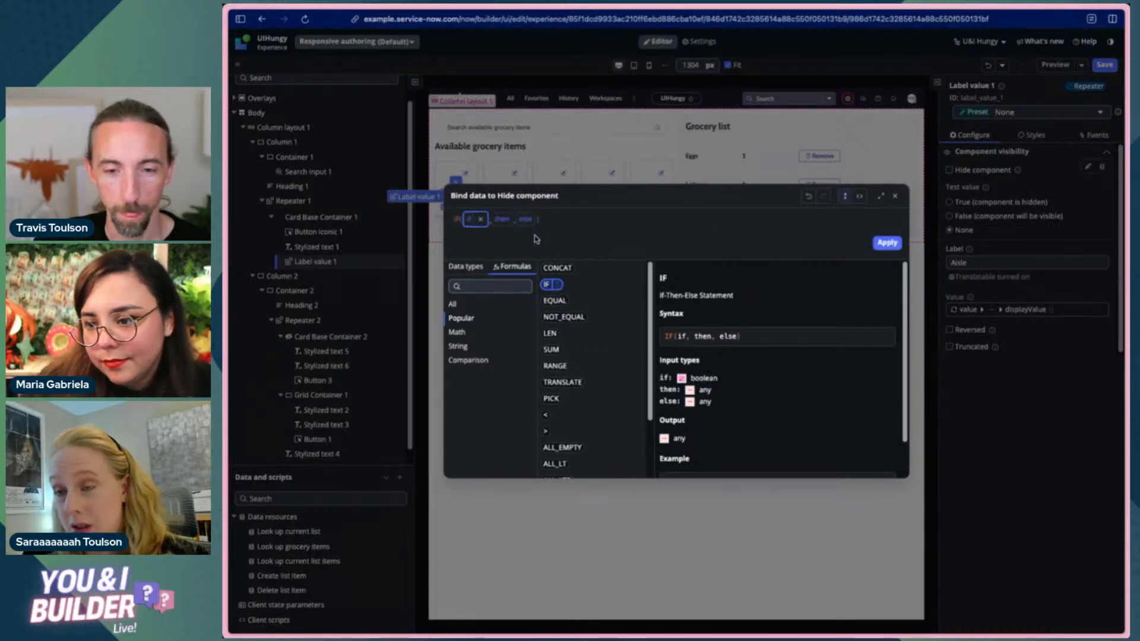
- Try to fill in and apply the IF formula's arguments, and discard the Hide component binding
click(470, 220)
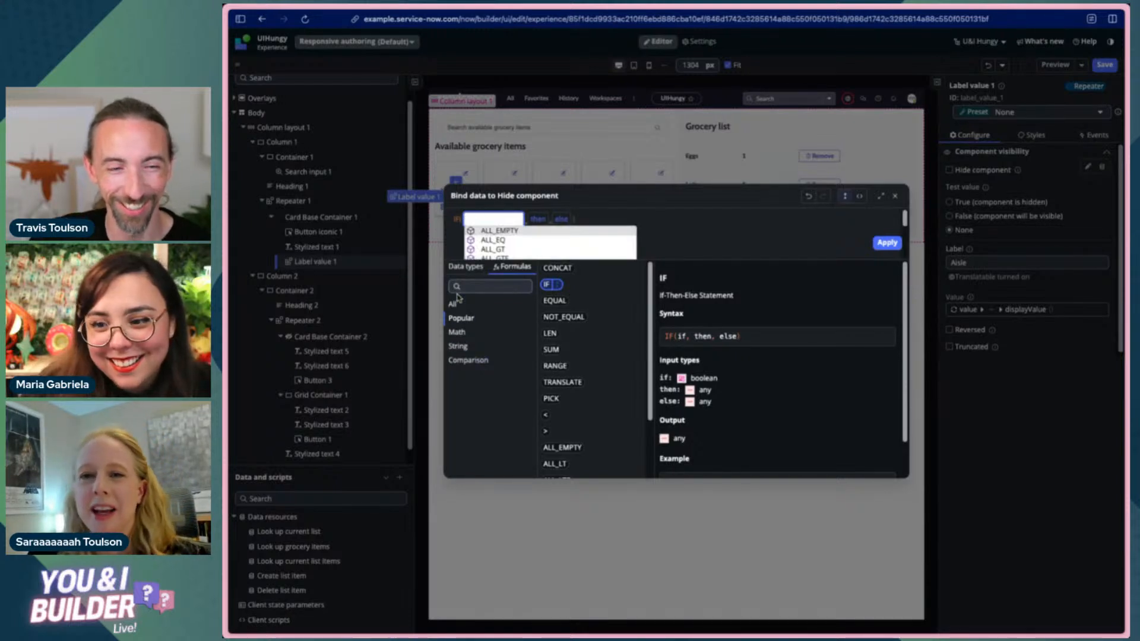
click(459, 270)
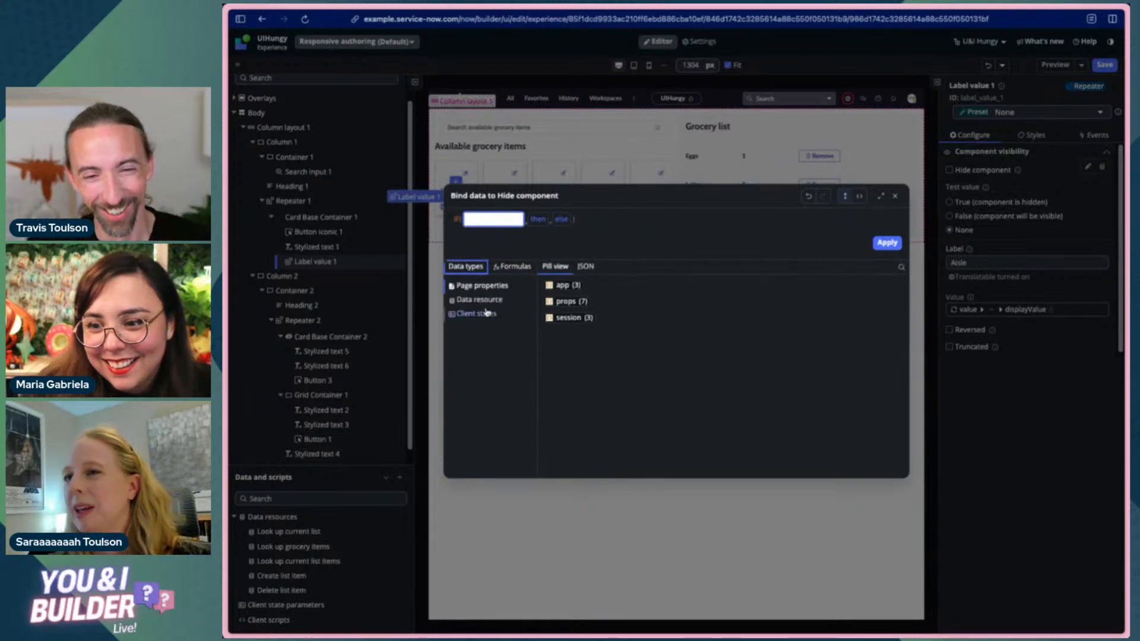
click(487, 221)
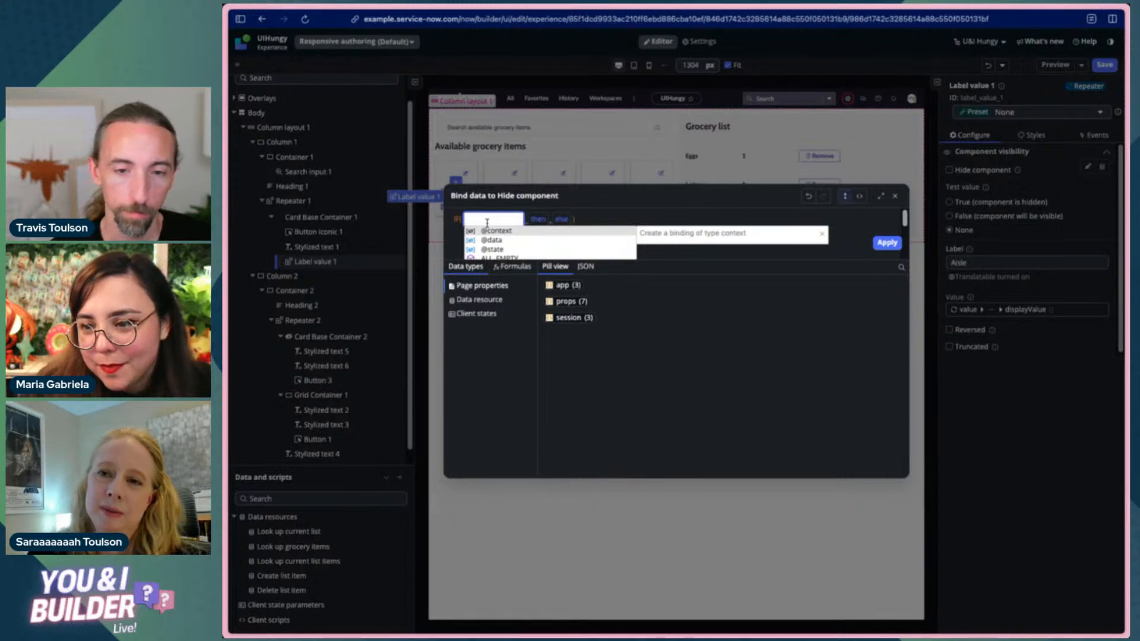
click(889, 244)
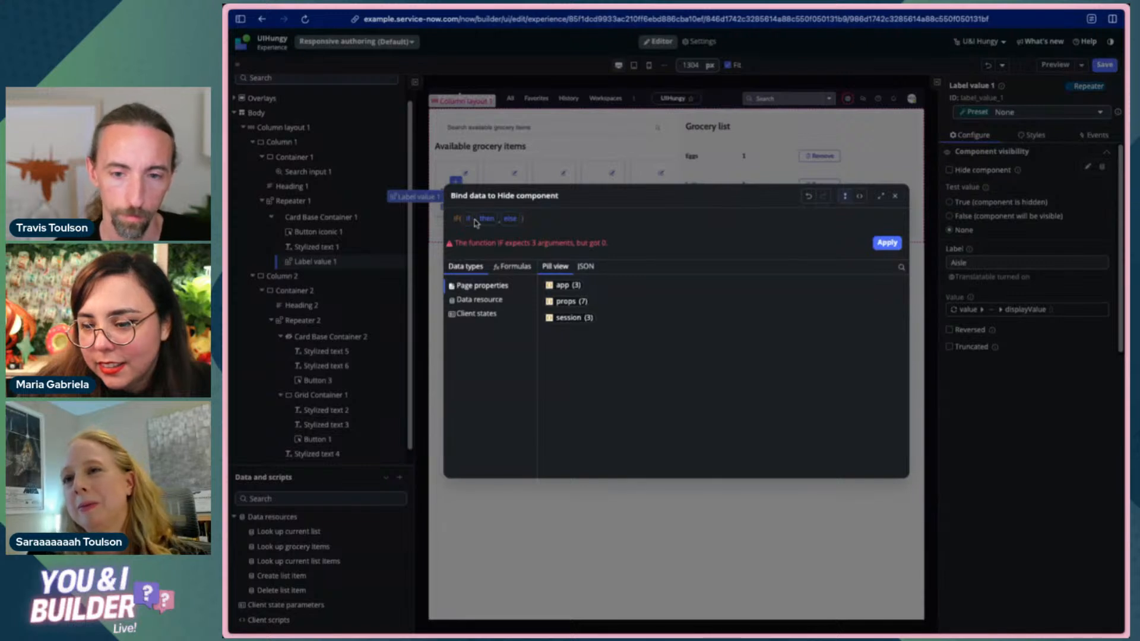
click(478, 219)
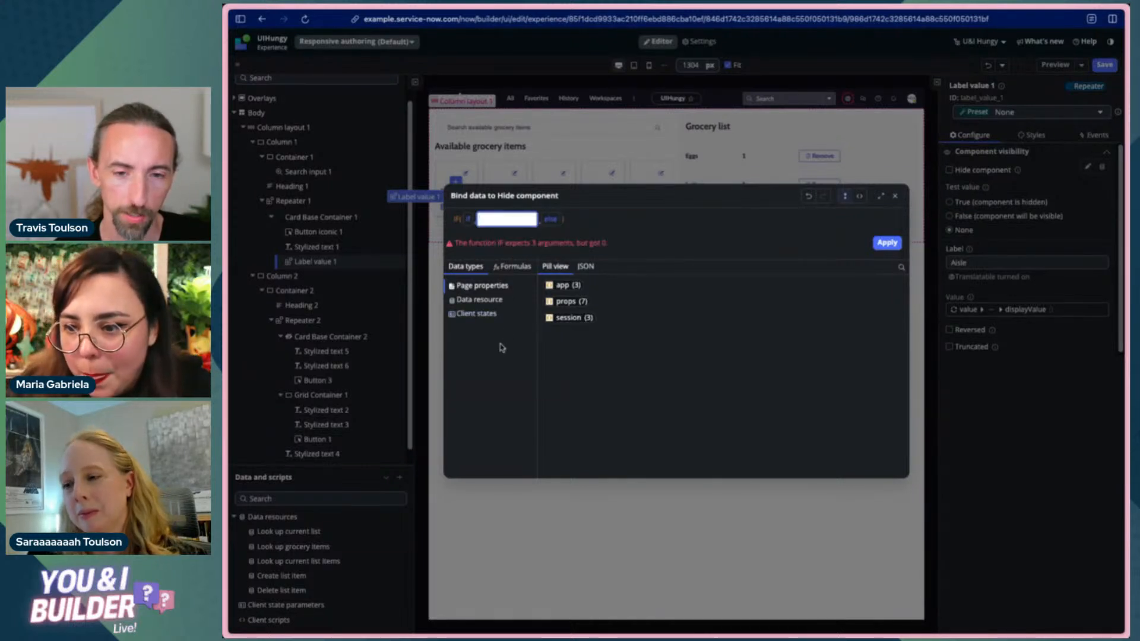
click(895, 200)
click(711, 372)
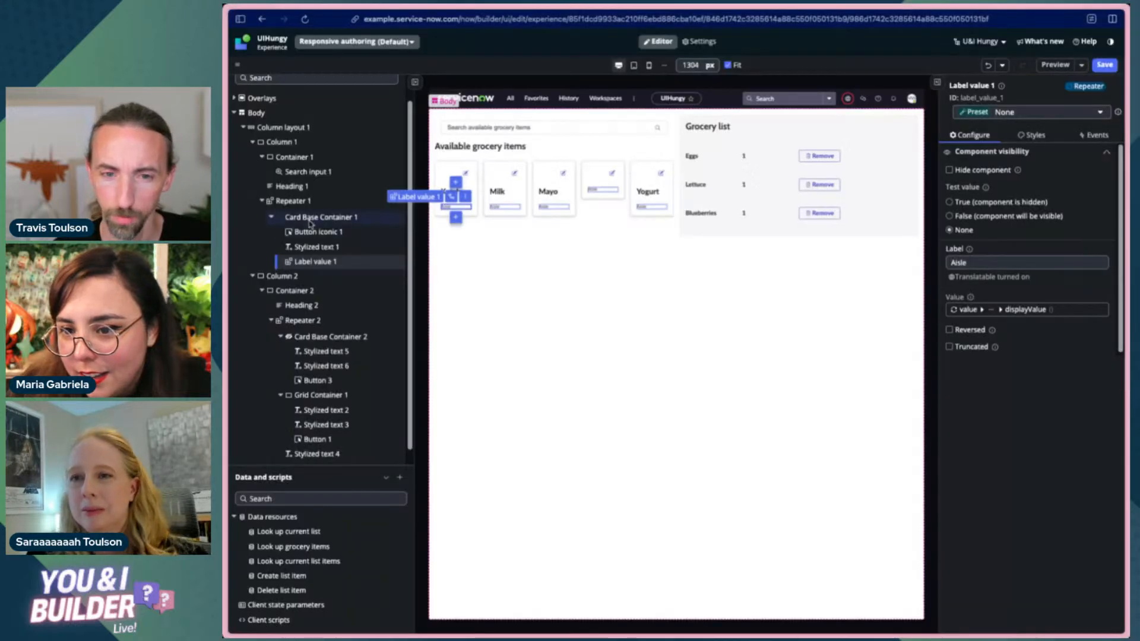
- Copy the full kroger_aisle displayValue binding expression from Label value 1's Value setting, leaving that binding as it is
click(386, 250)
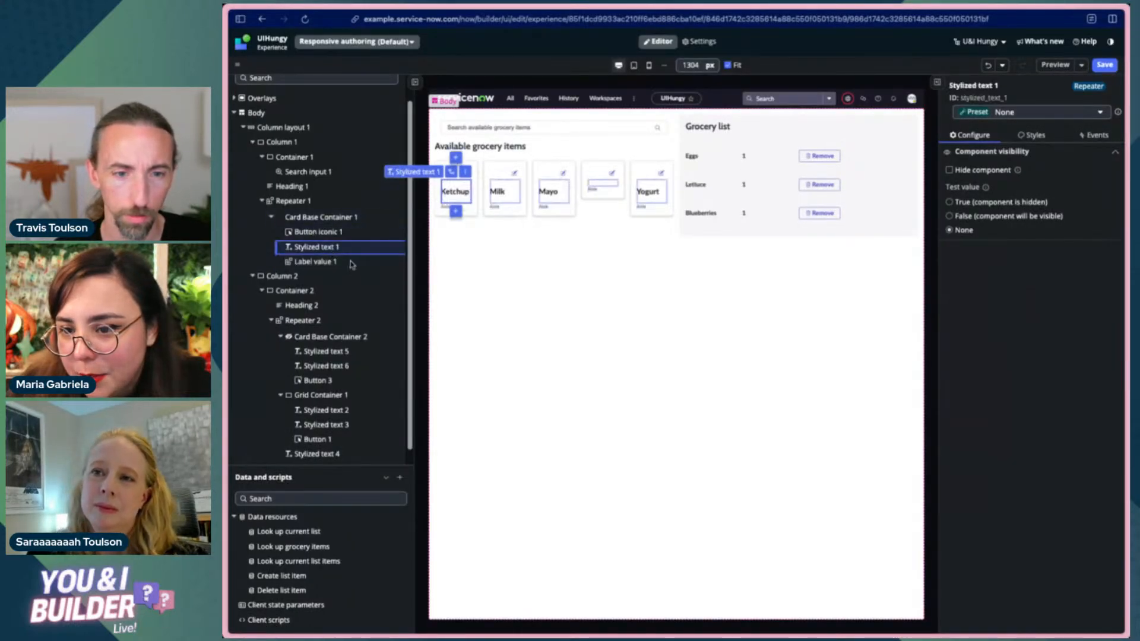
click(350, 262)
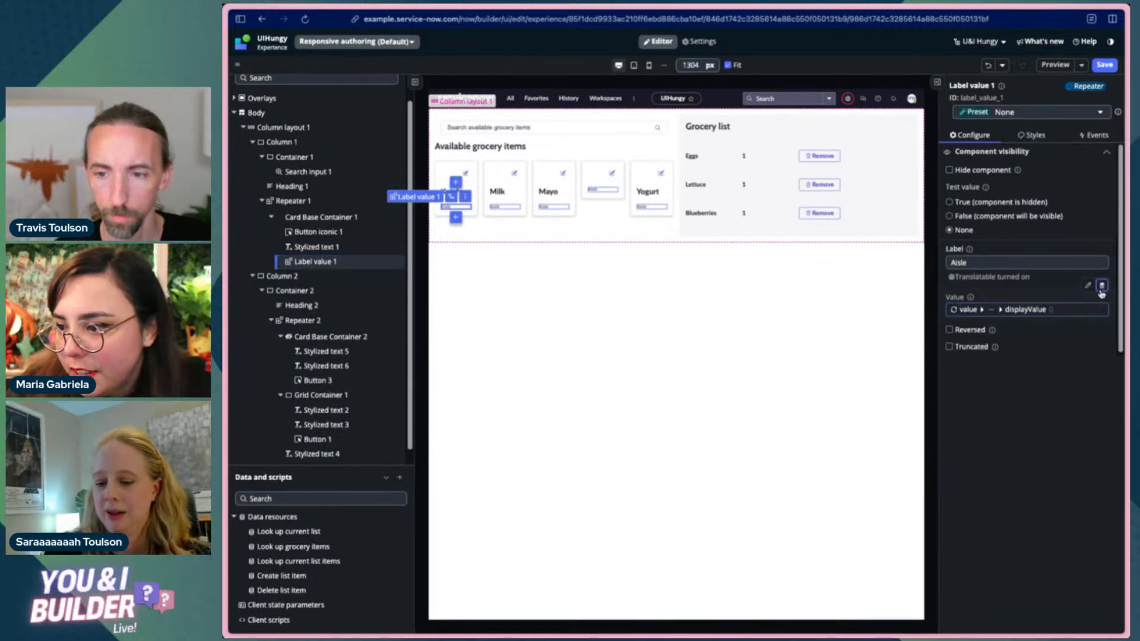
click(1088, 286)
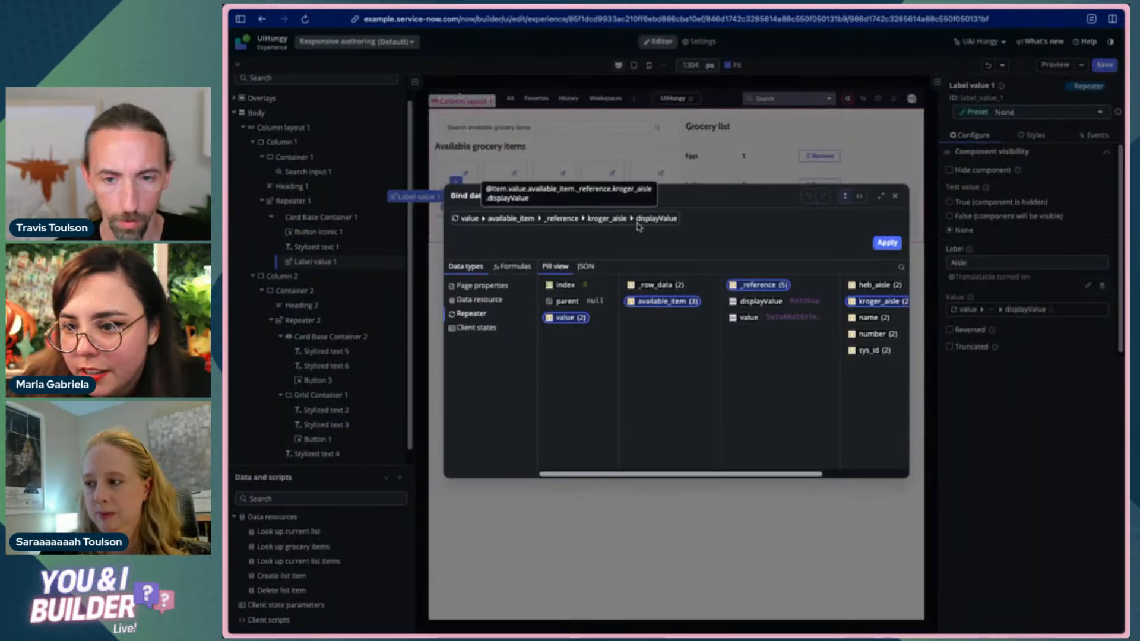
click(531, 220)
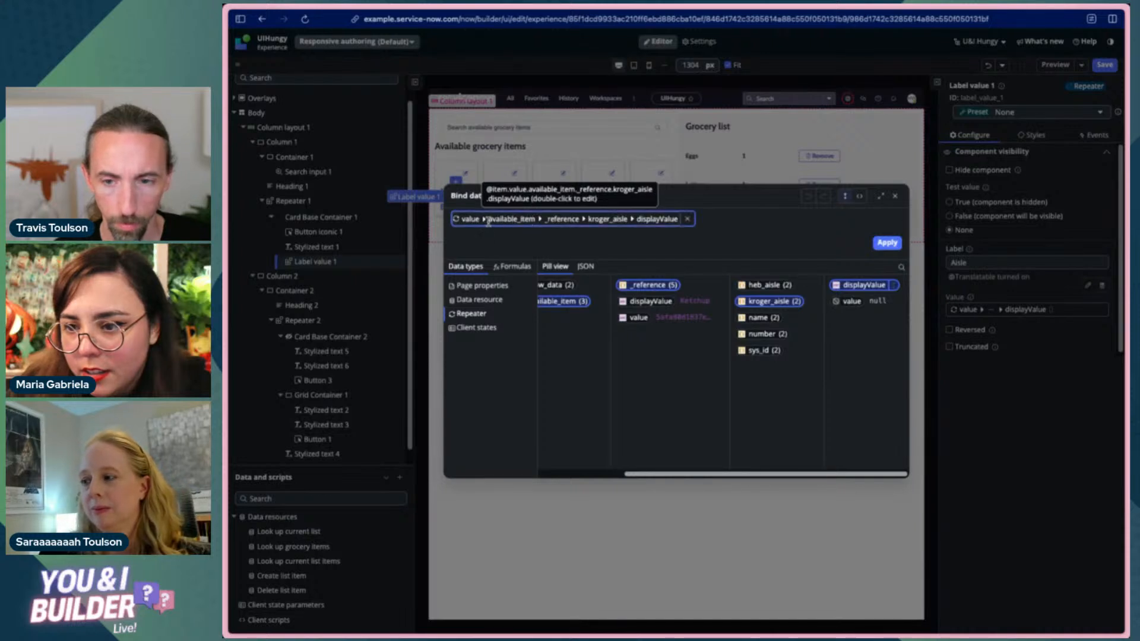
double_click(493, 221)
key(ctrl+c)
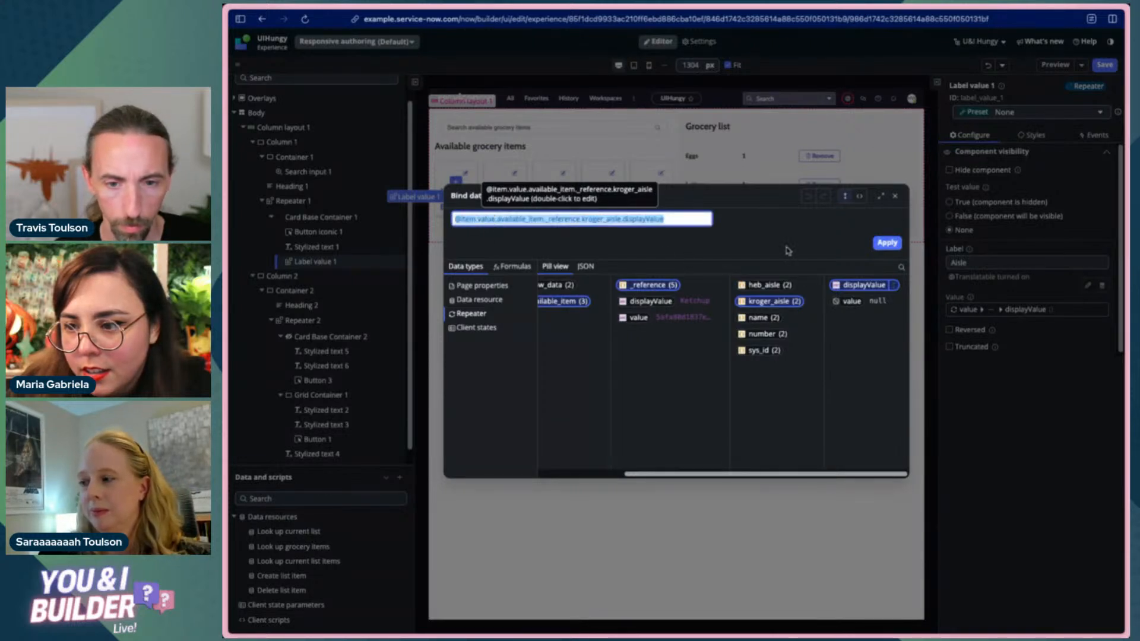
click(887, 242)
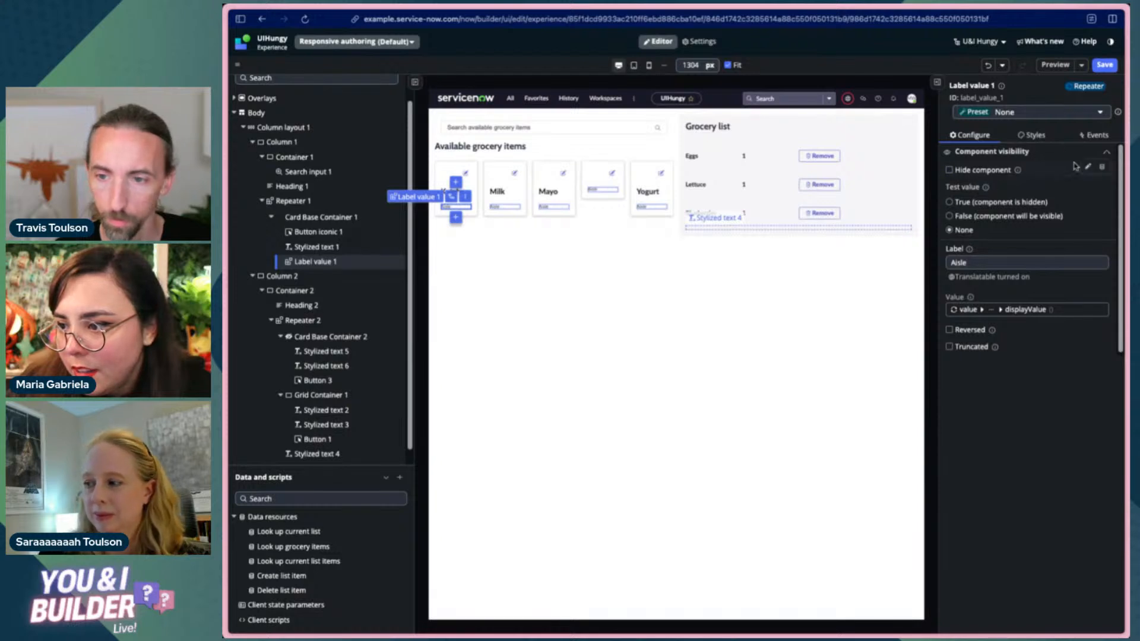
click(1102, 168)
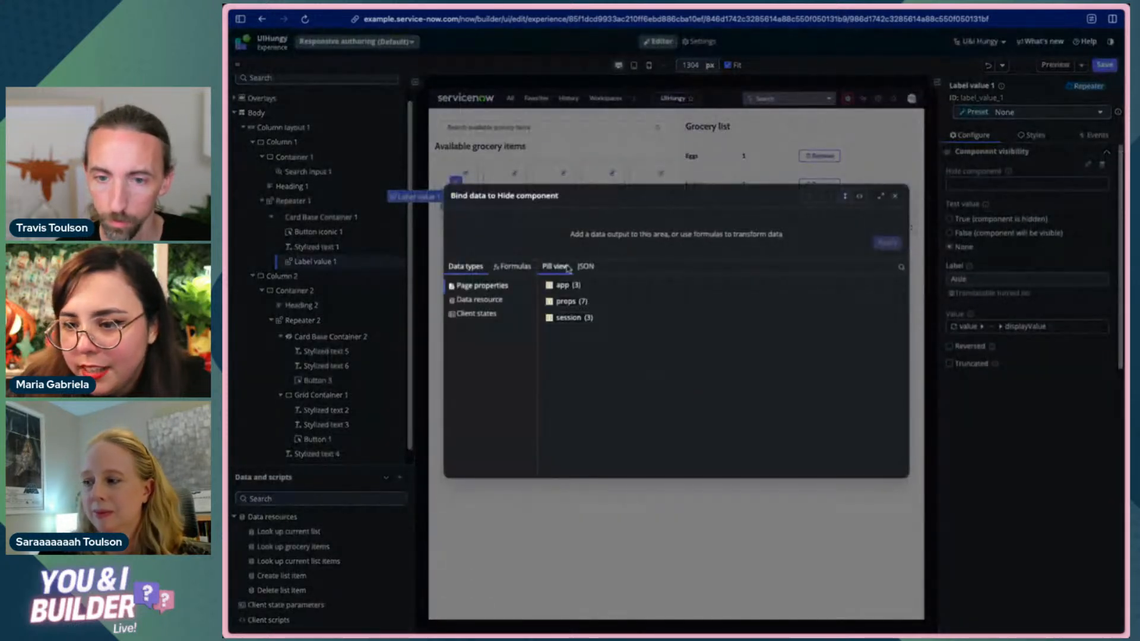
click(513, 266)
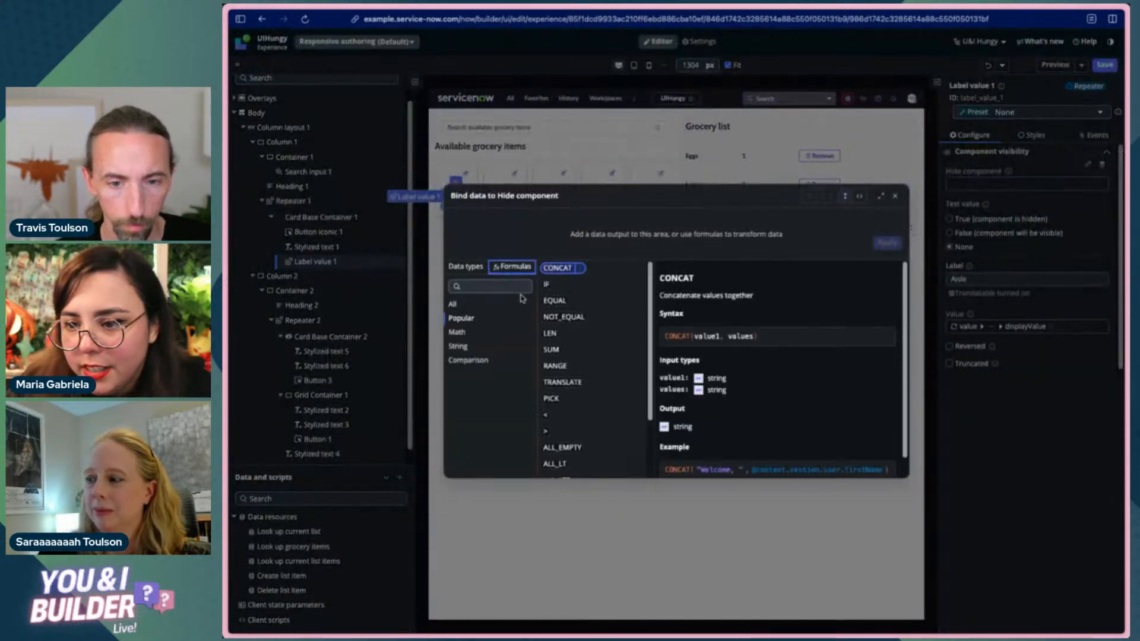
click(547, 287)
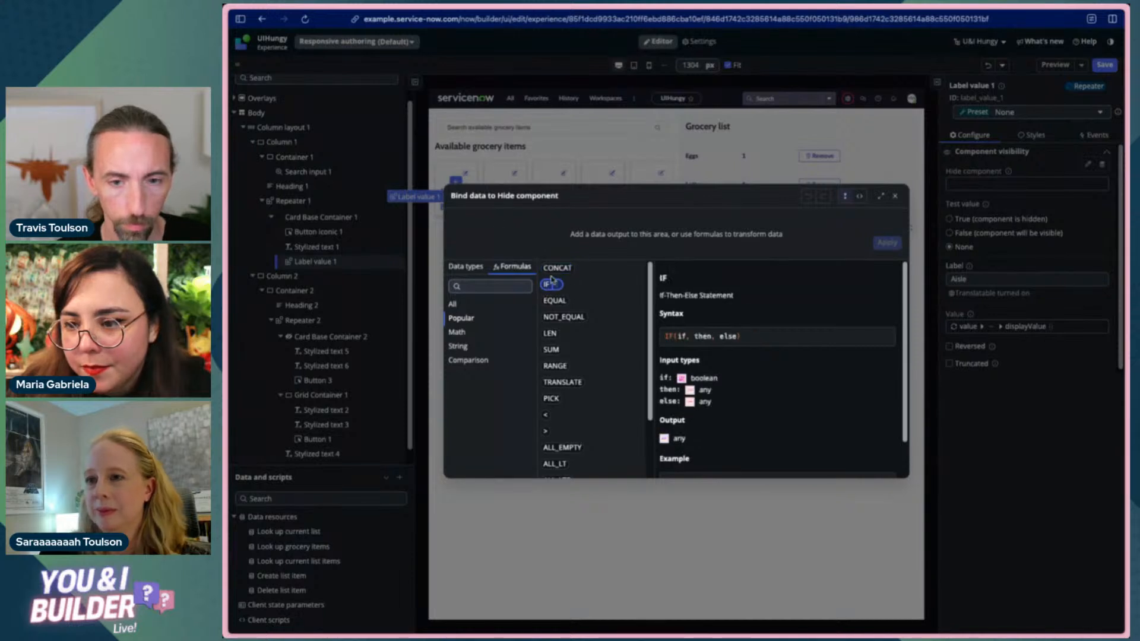
click(552, 282)
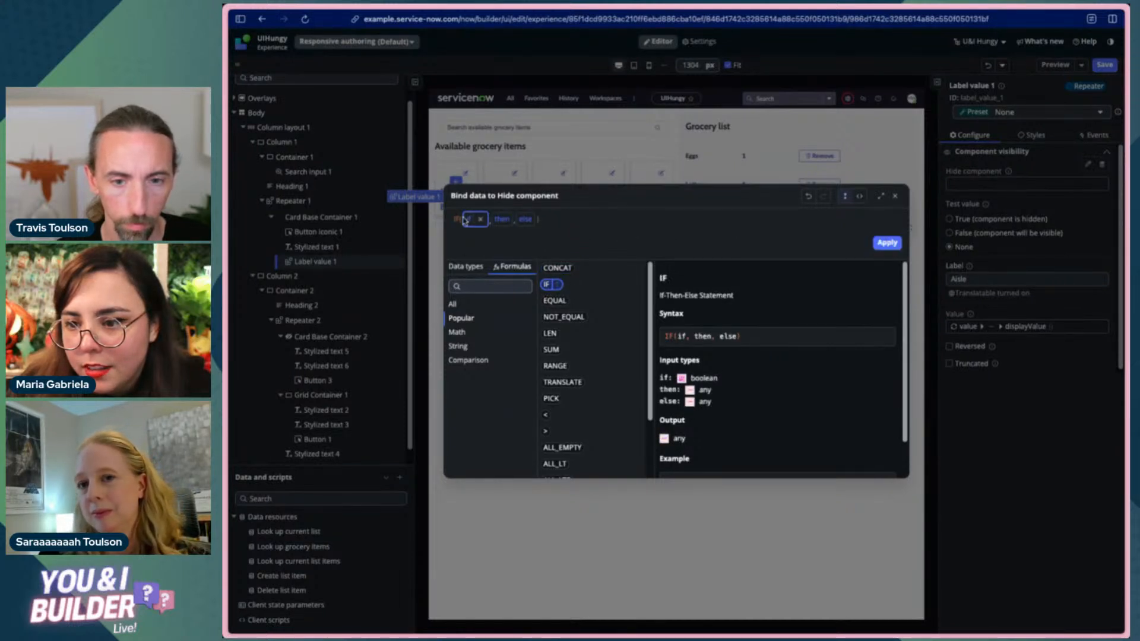
click(465, 220)
key(ctrl+v)
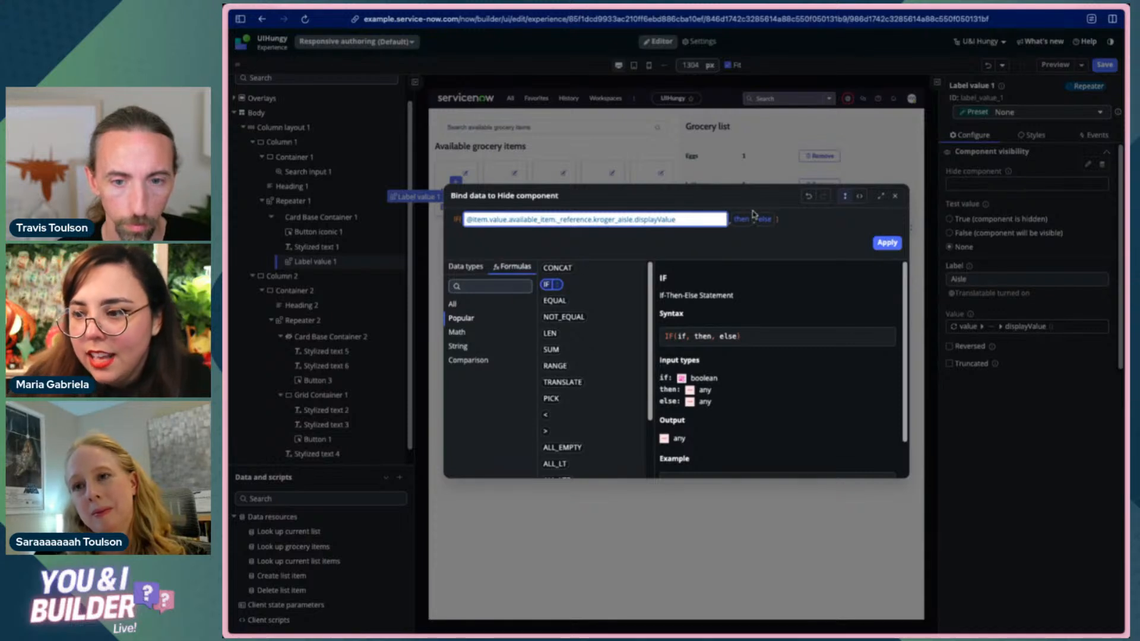
key(Return)
- Set the IF formula's then argument to true and else argument to false, apply the binding and save the page
click(577, 220)
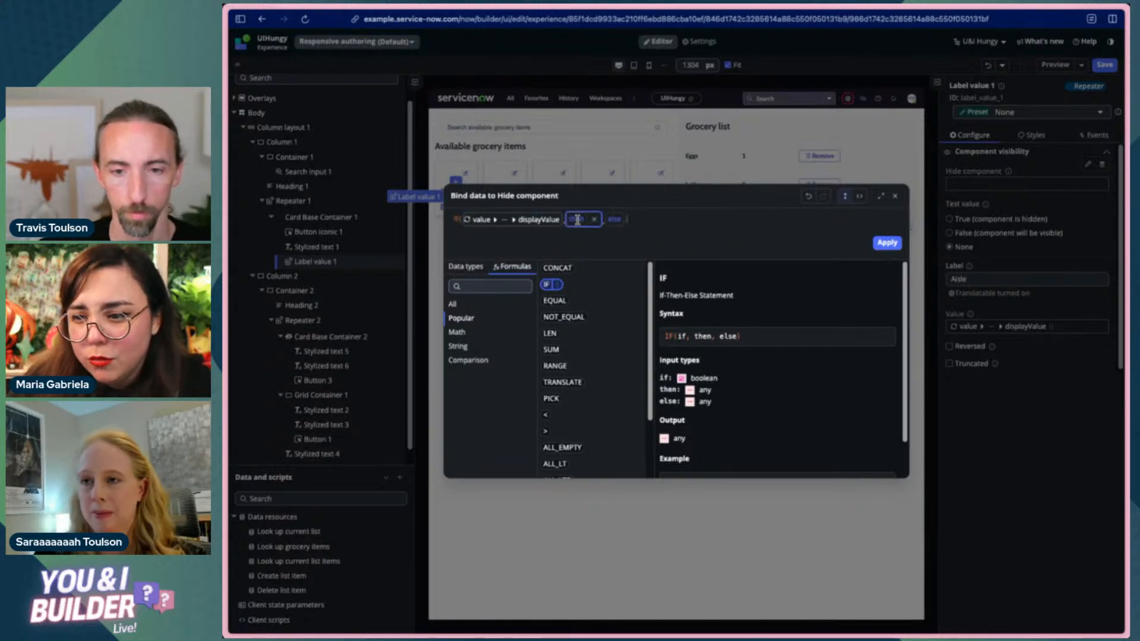
text(tri)
key(BackSpace)
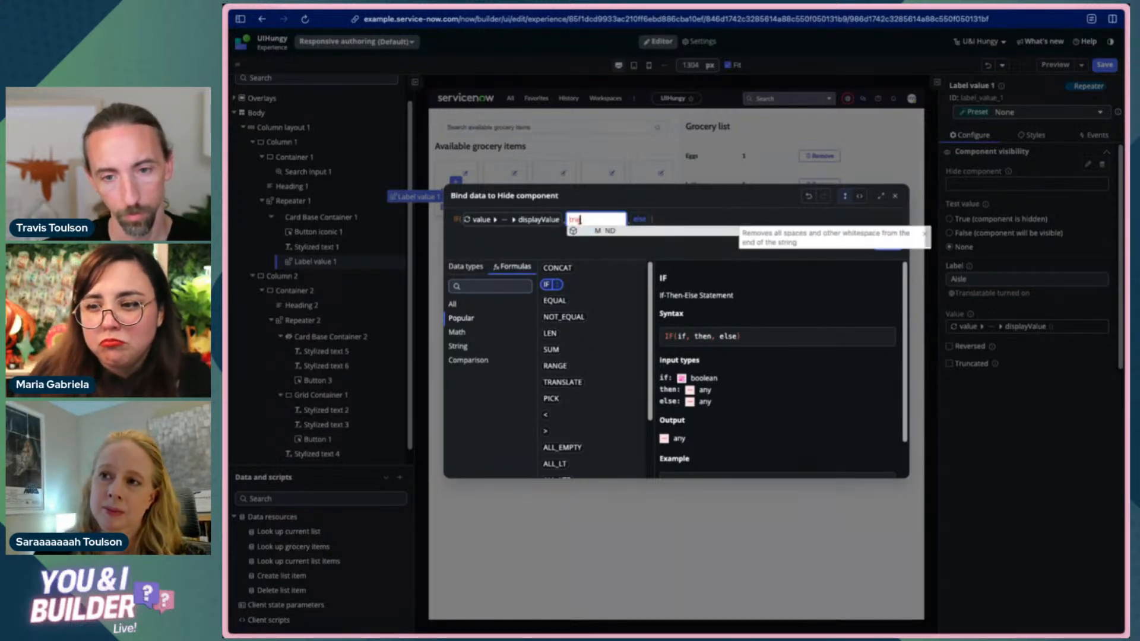
text(ue)
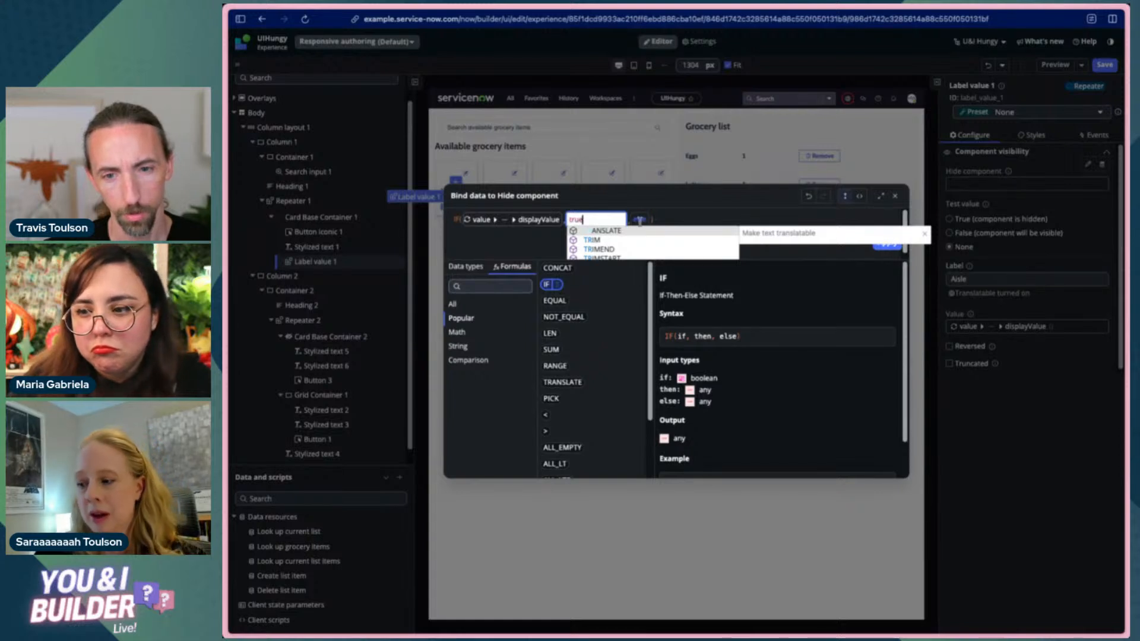
click(639, 220)
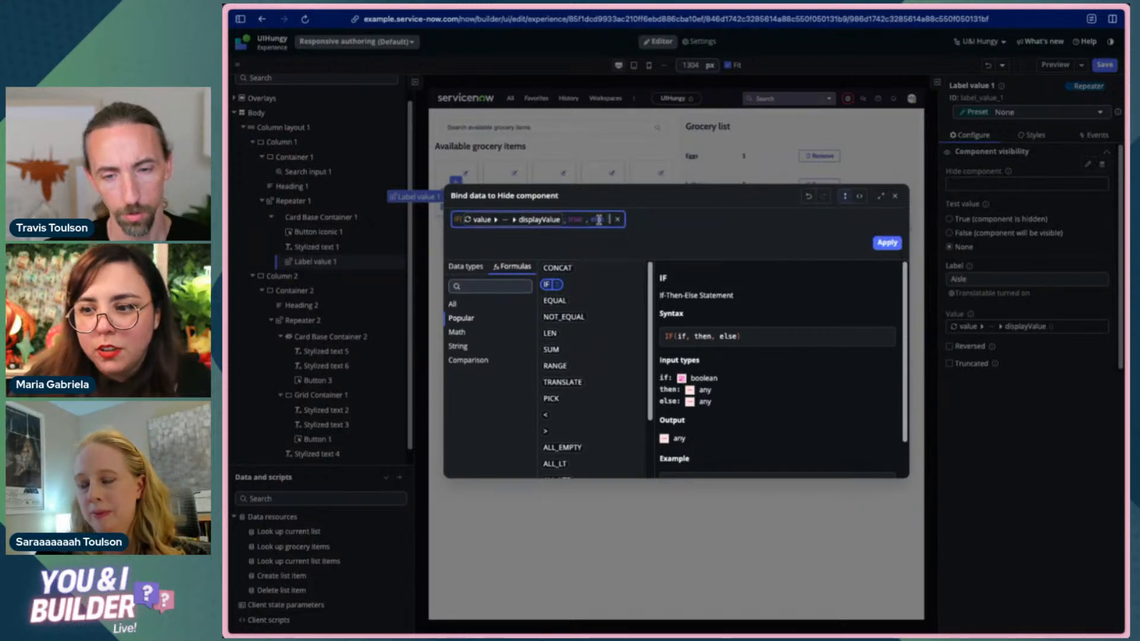
click(601, 221)
text(false)
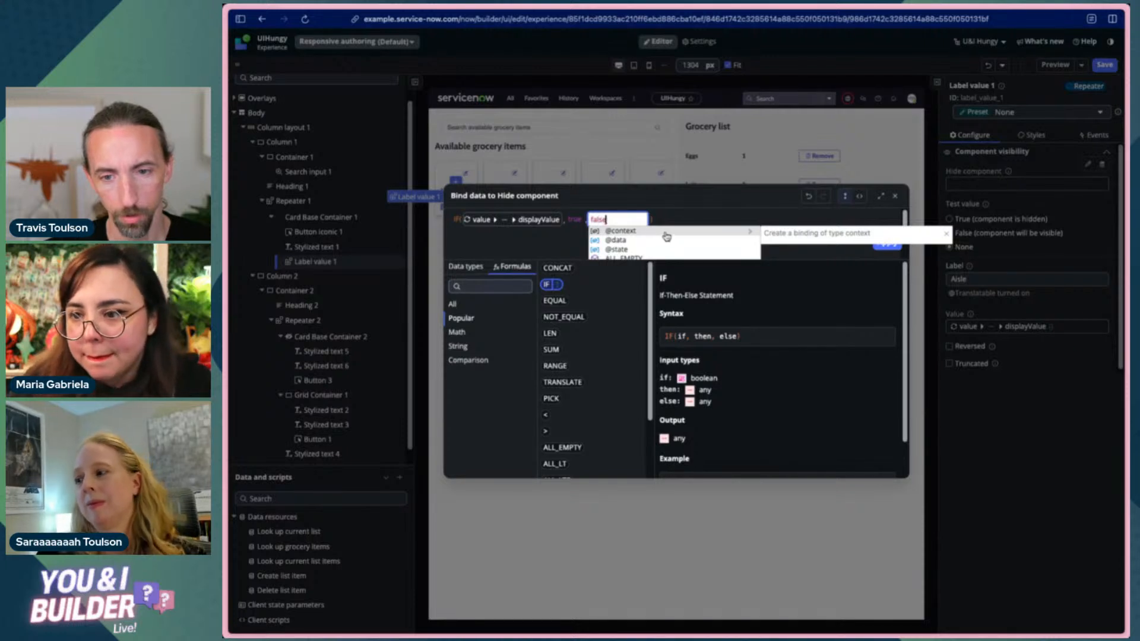
key(Escape)
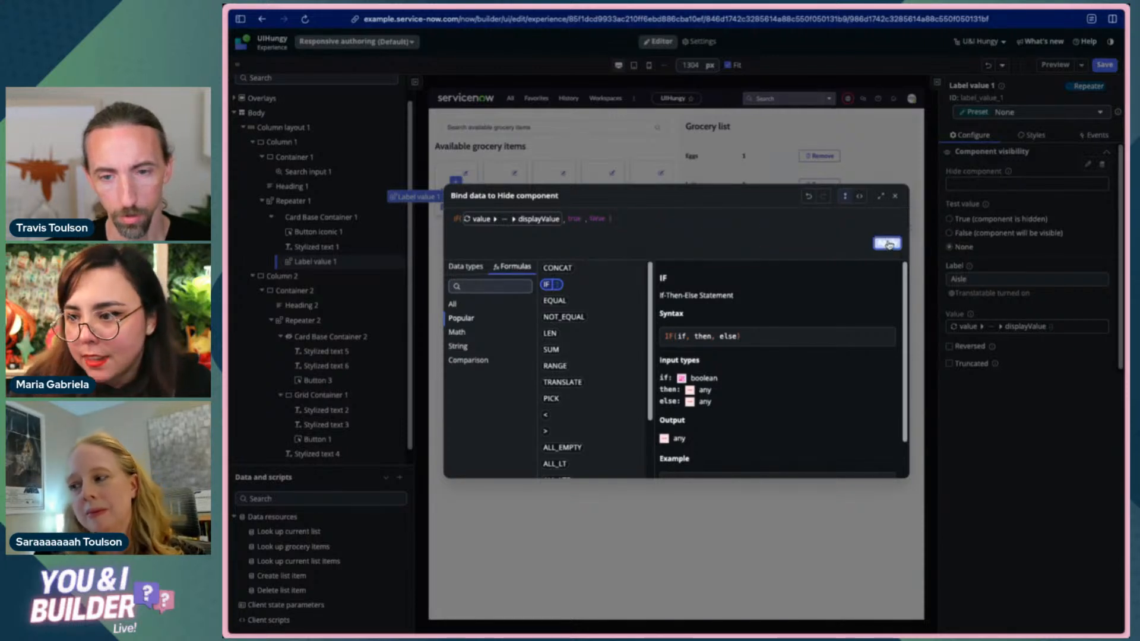
click(887, 245)
click(1103, 63)
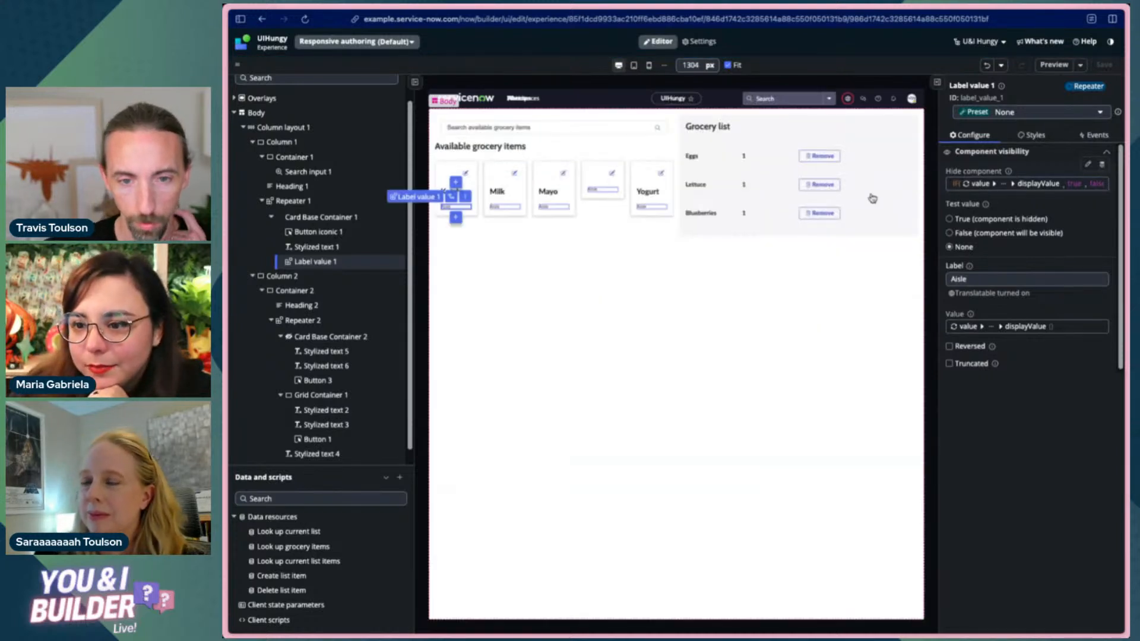
- Preview the page to check the aisle labels on the available grocery cards, and return to the editor
click(1054, 65)
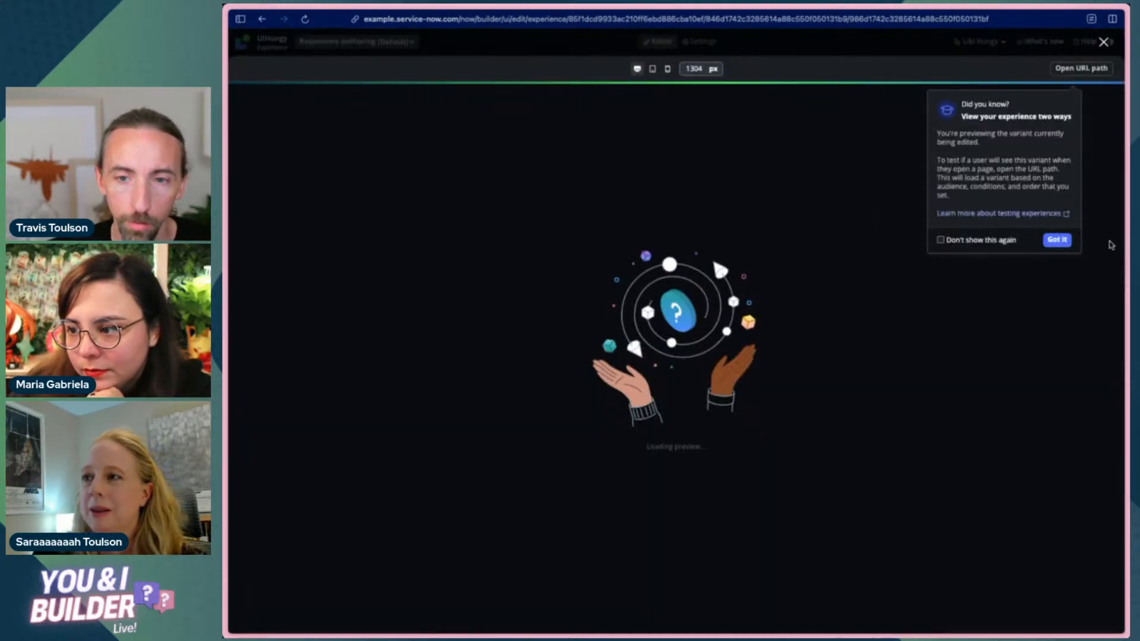
click(1058, 240)
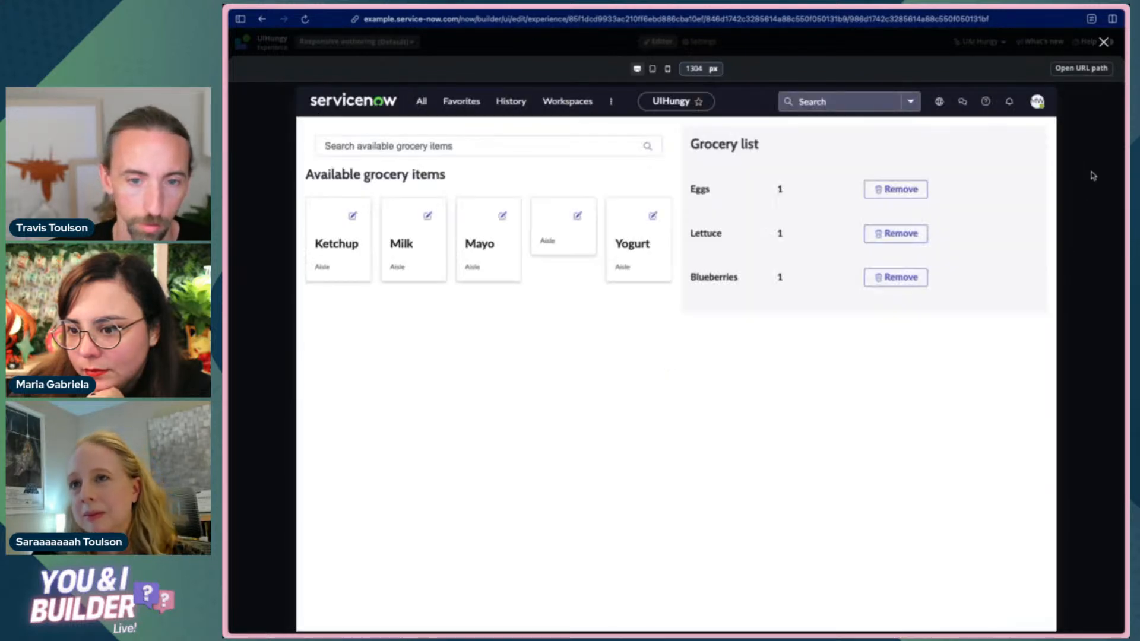
click(1105, 43)
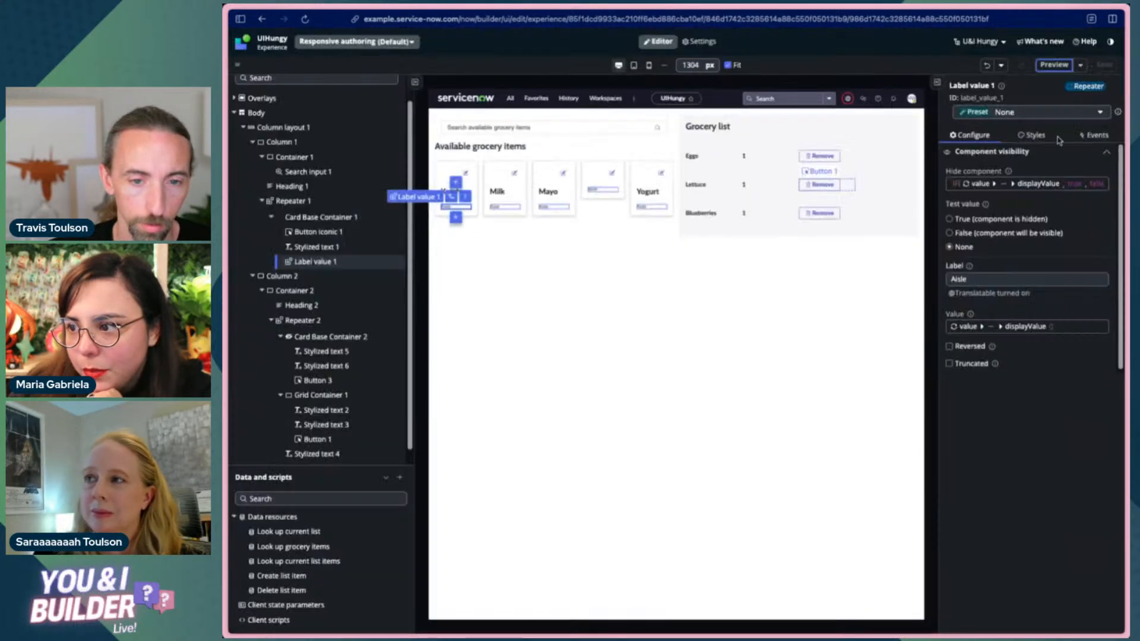
- Swap the Hide component formula's results to then false and else true, and apply the binding
click(1091, 184)
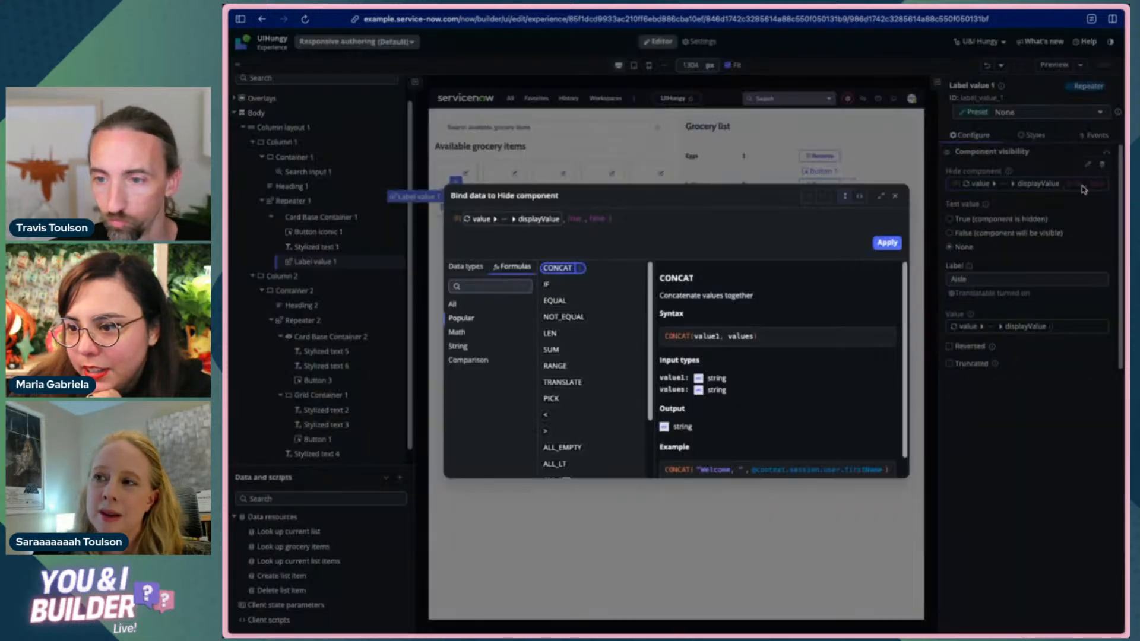
click(575, 219)
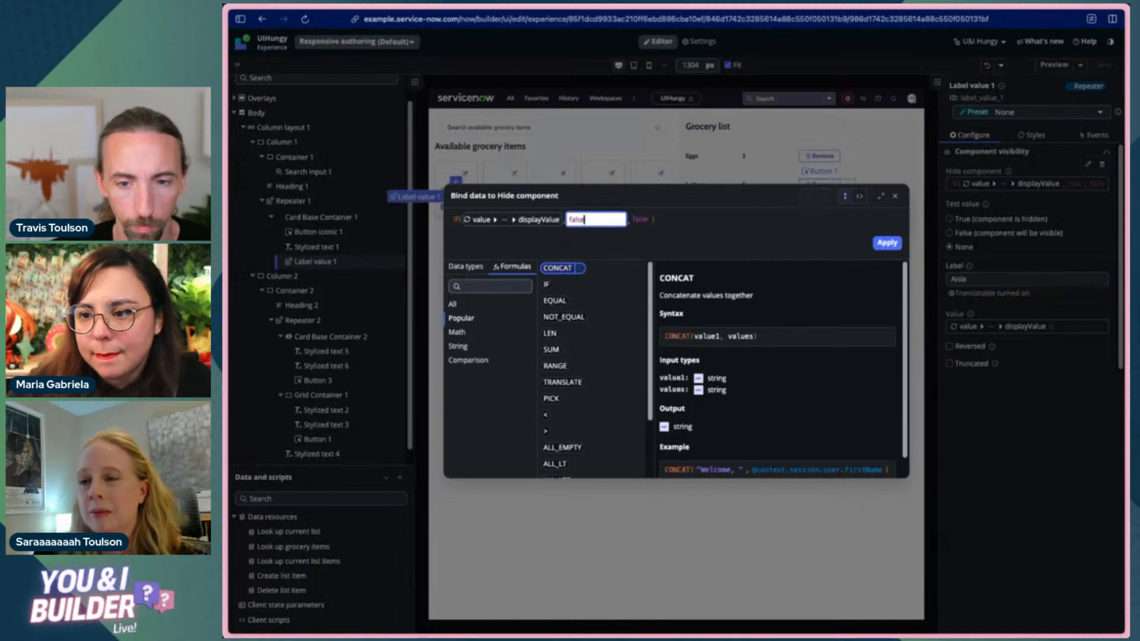
click(639, 218)
click(601, 220)
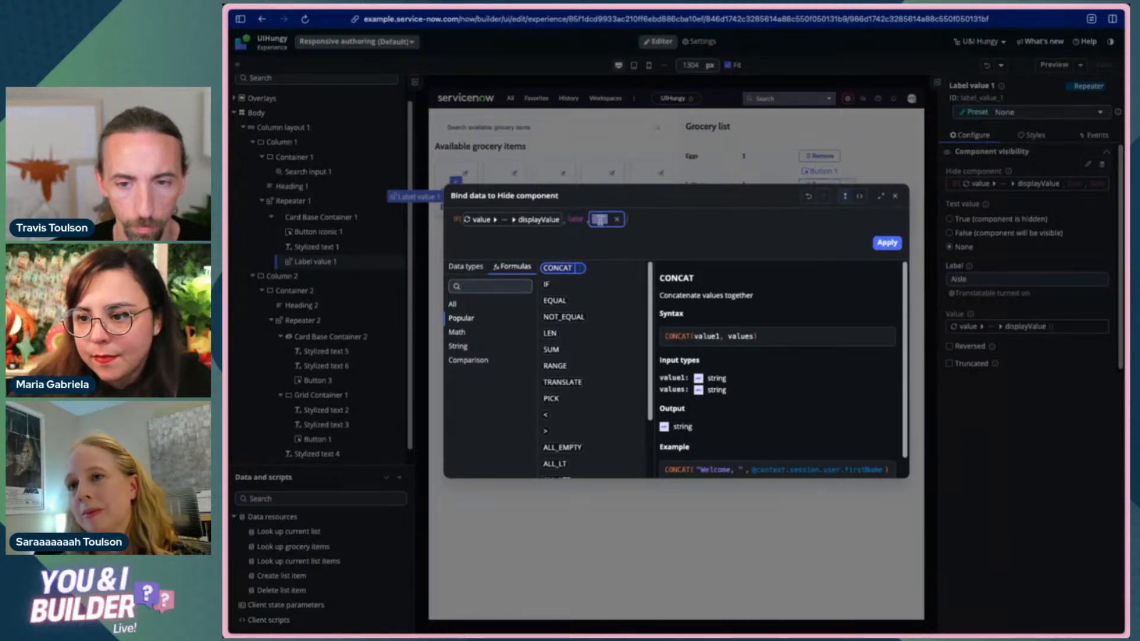
text(tri)
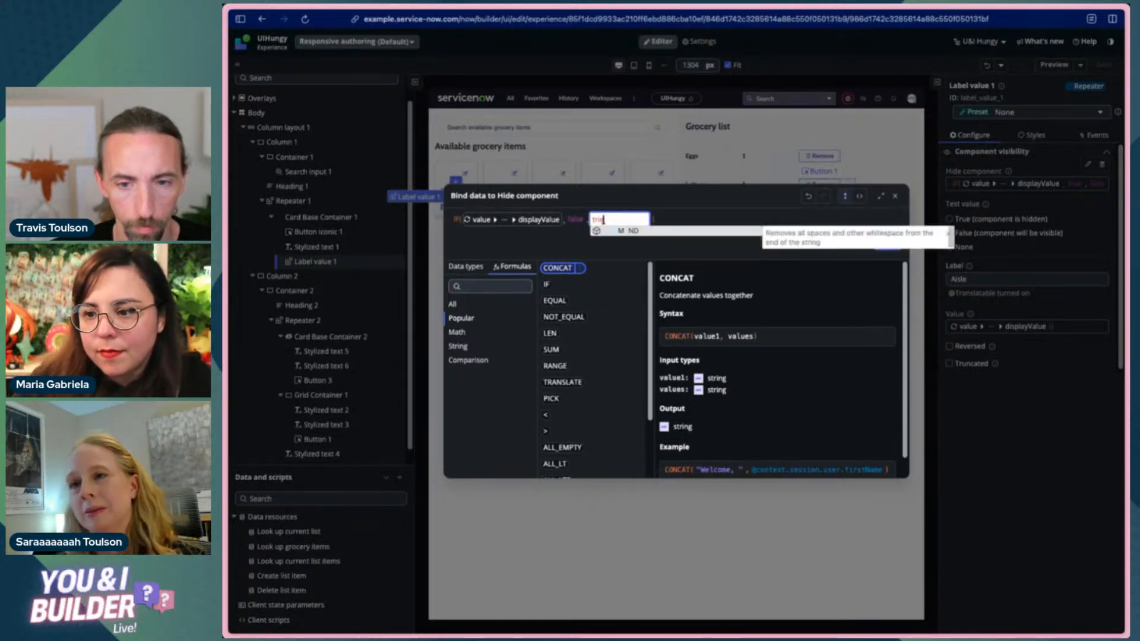
text(e)
key(BackSpace)
key(BackSpace)
text(ue)
click(683, 236)
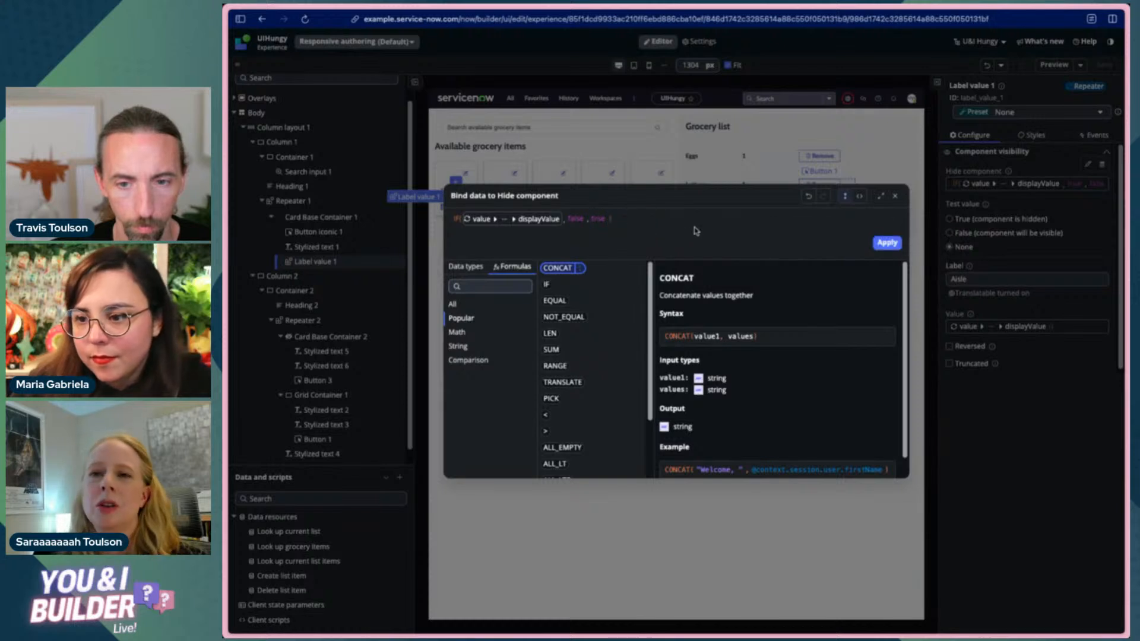
click(884, 245)
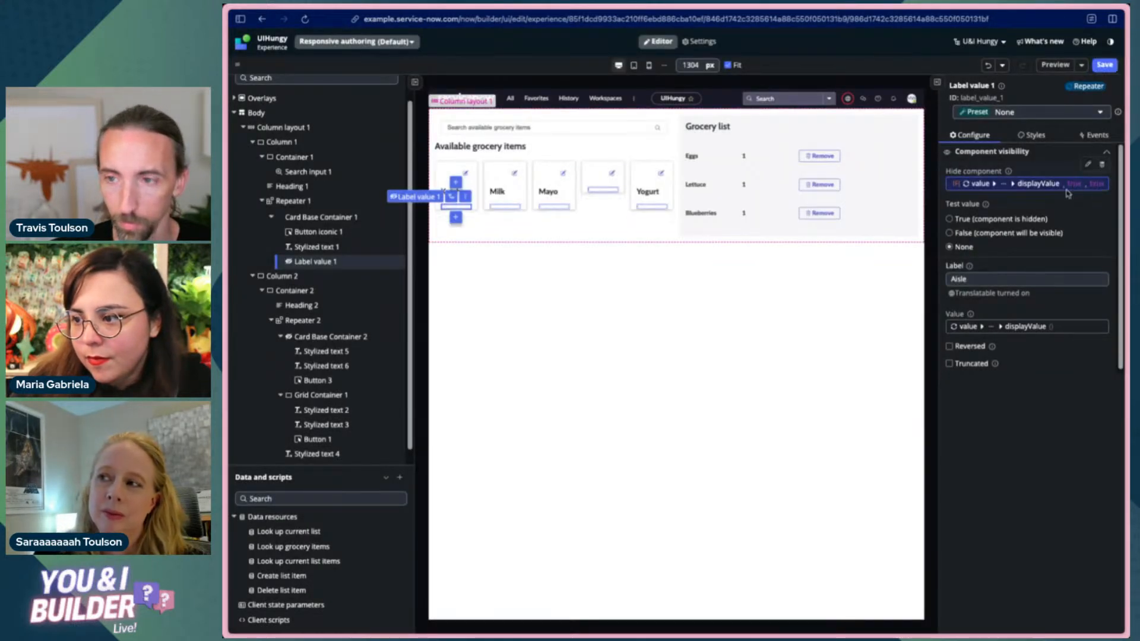
- Reopen Label value 1's Hide component binding and set the IF formula's then argument to true
click(1074, 185)
click(573, 219)
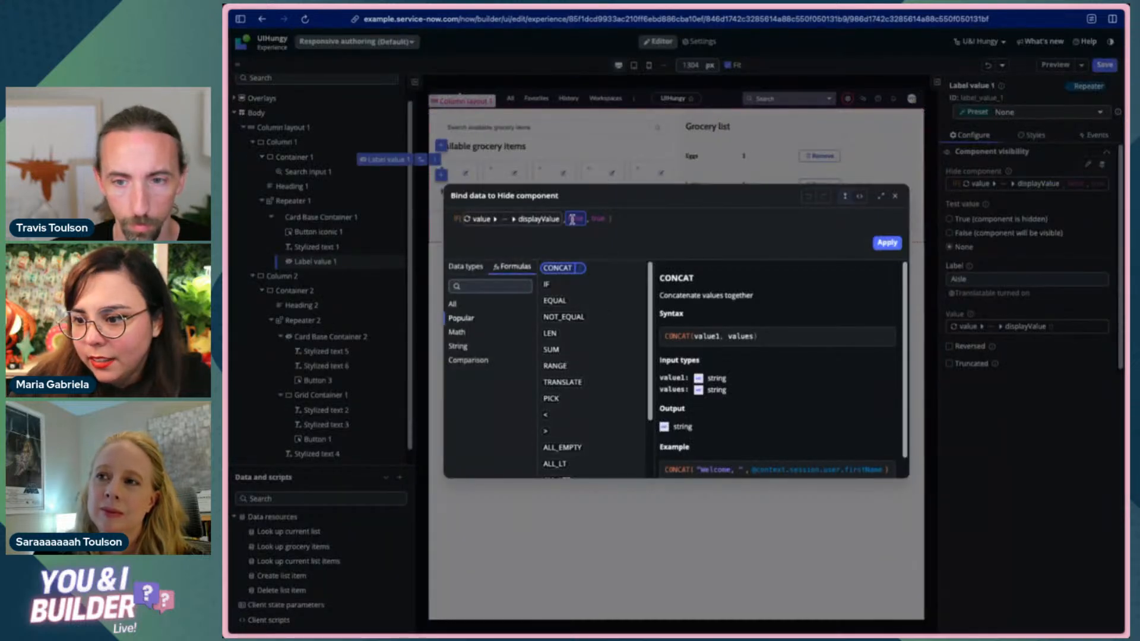
scroll(789, 364, down, 1)
scroll(772, 359, up, 1)
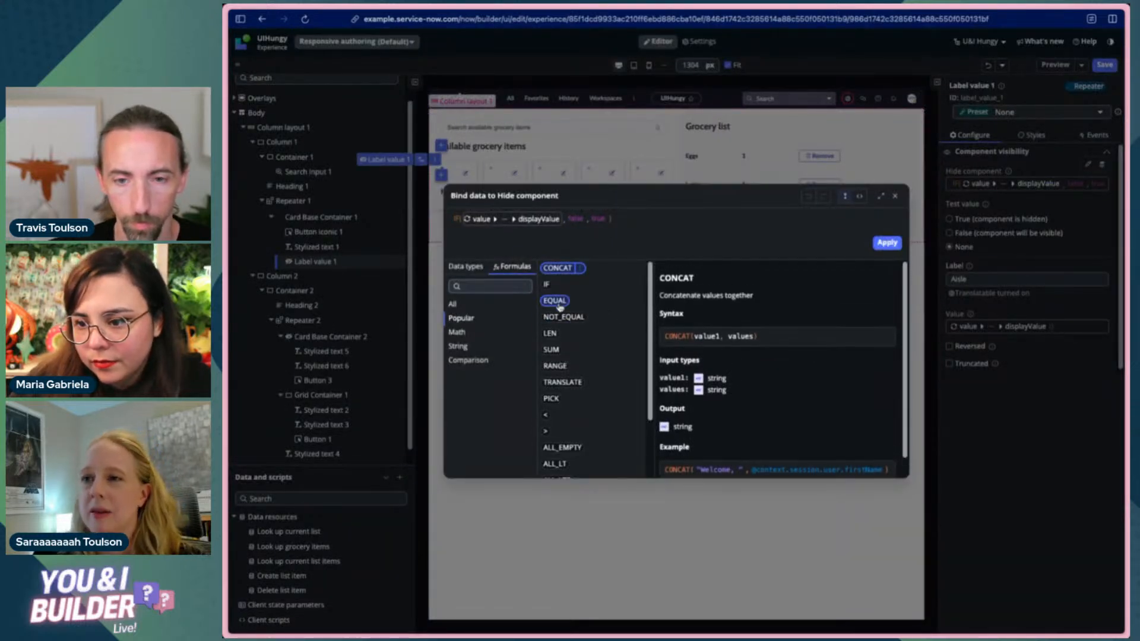
click(547, 285)
click(574, 219)
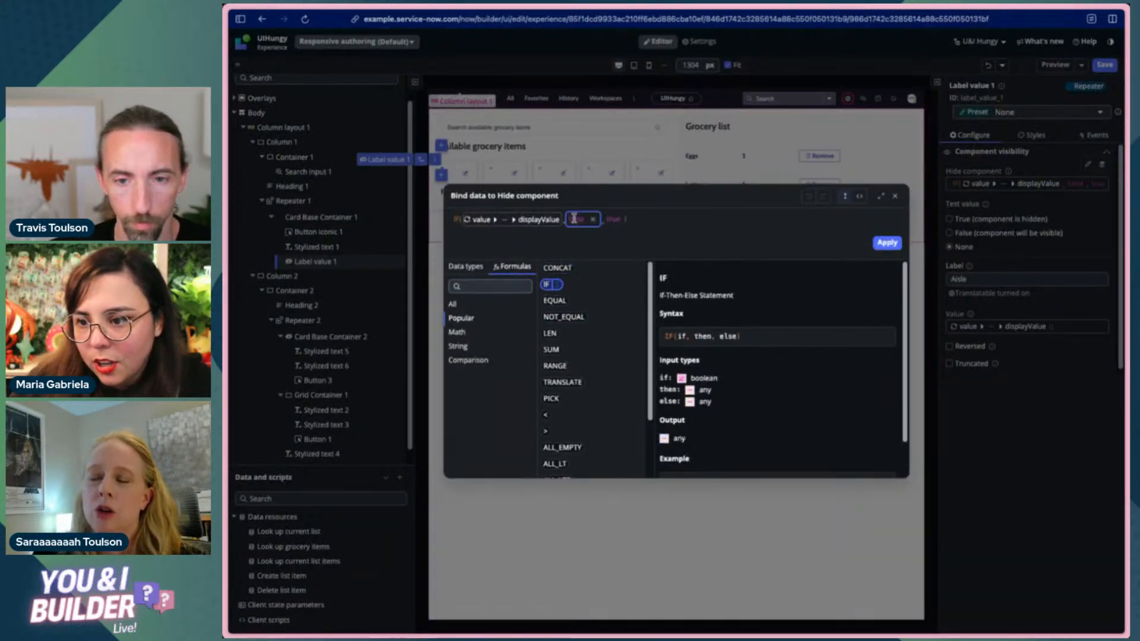
click(575, 219)
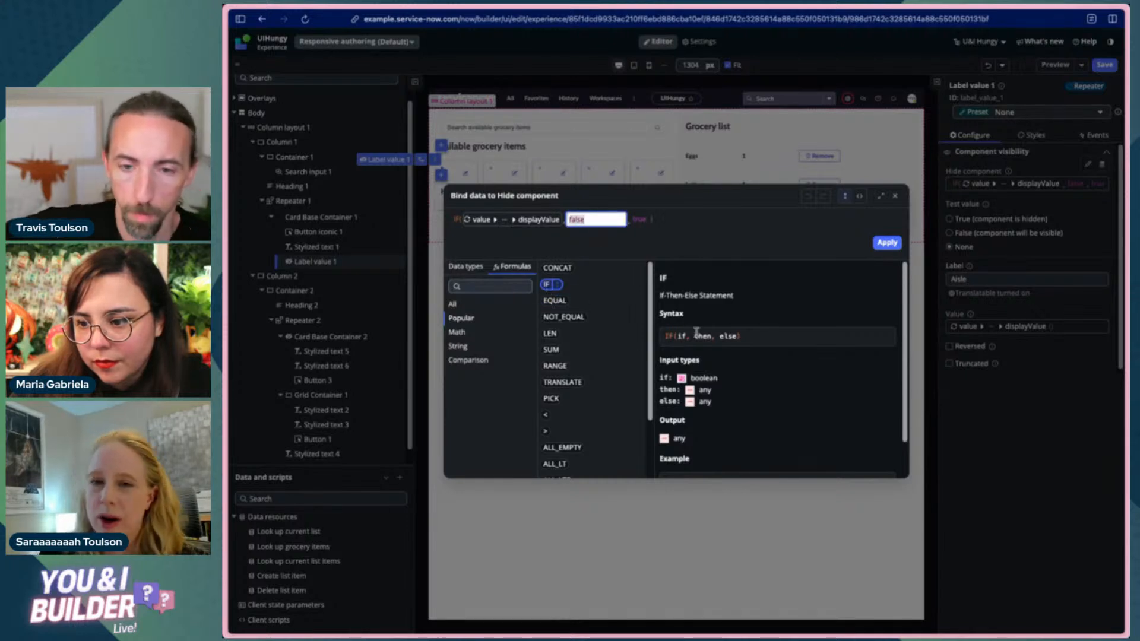
scroll(697, 332, down, 1)
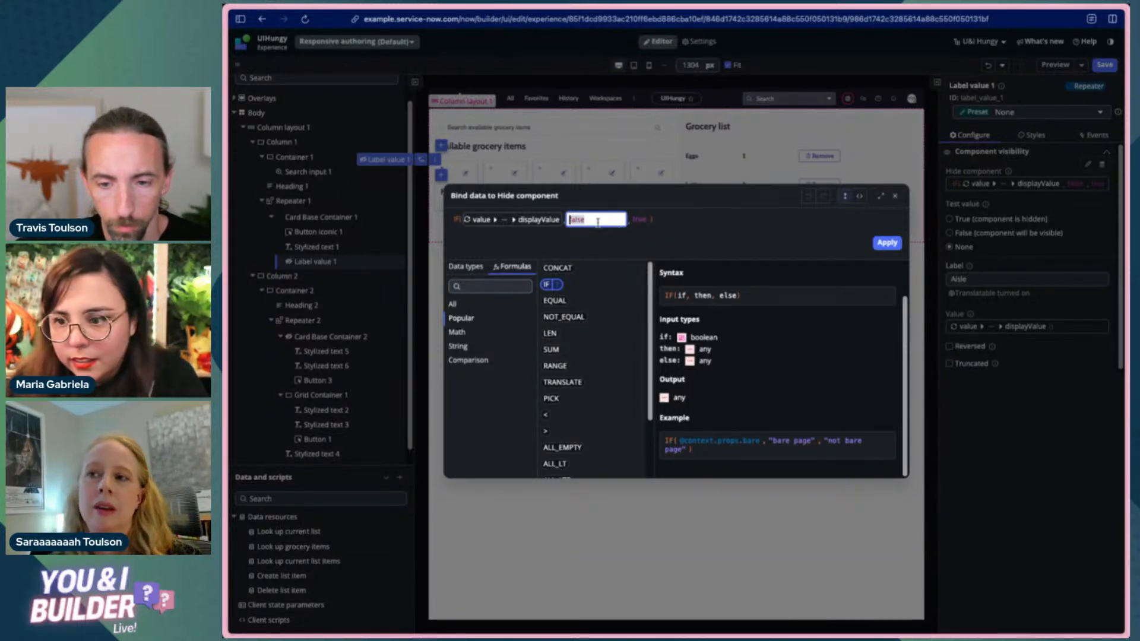
text("true")
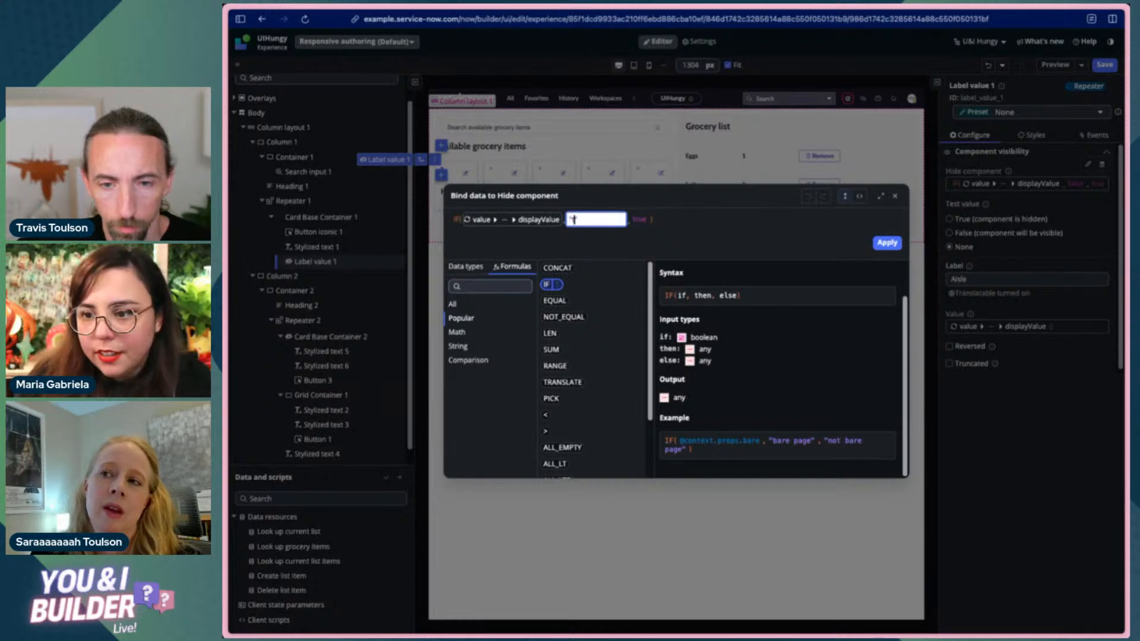
click(638, 223)
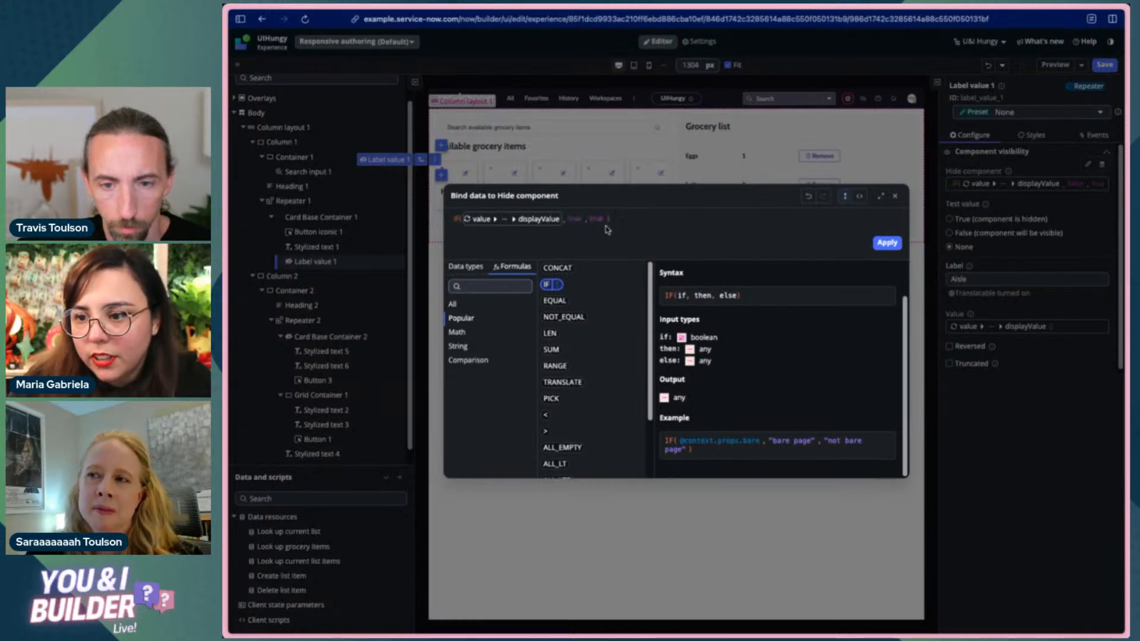
- Set the IF formula's else argument to false, apply the binding and save the page
click(600, 220)
double_click(619, 221)
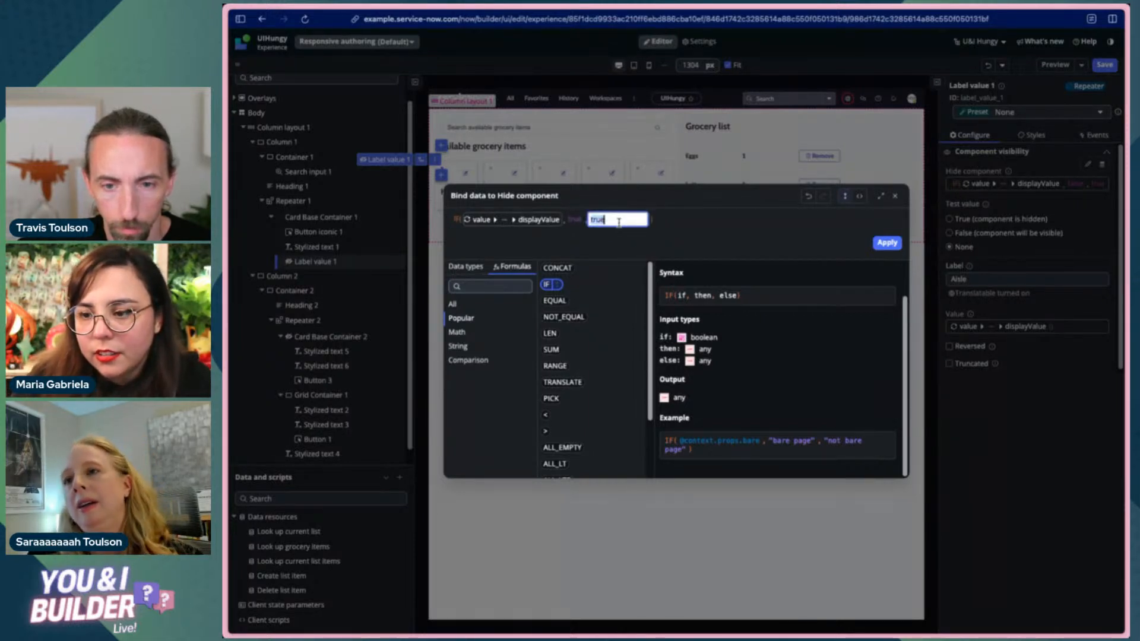
key(BackSpace)
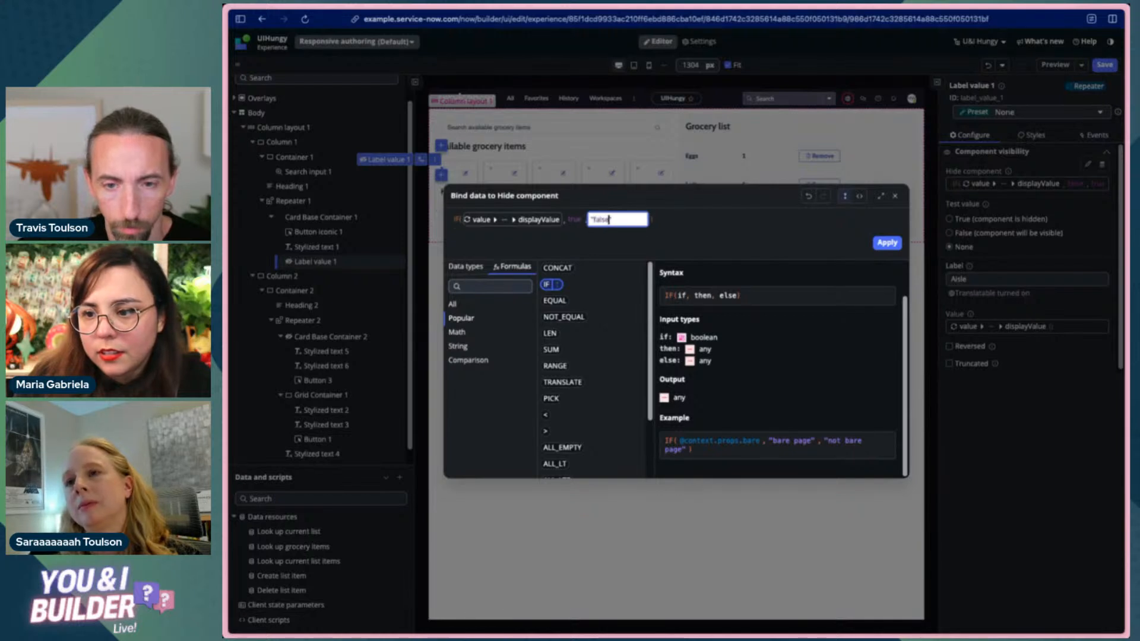
click(667, 223)
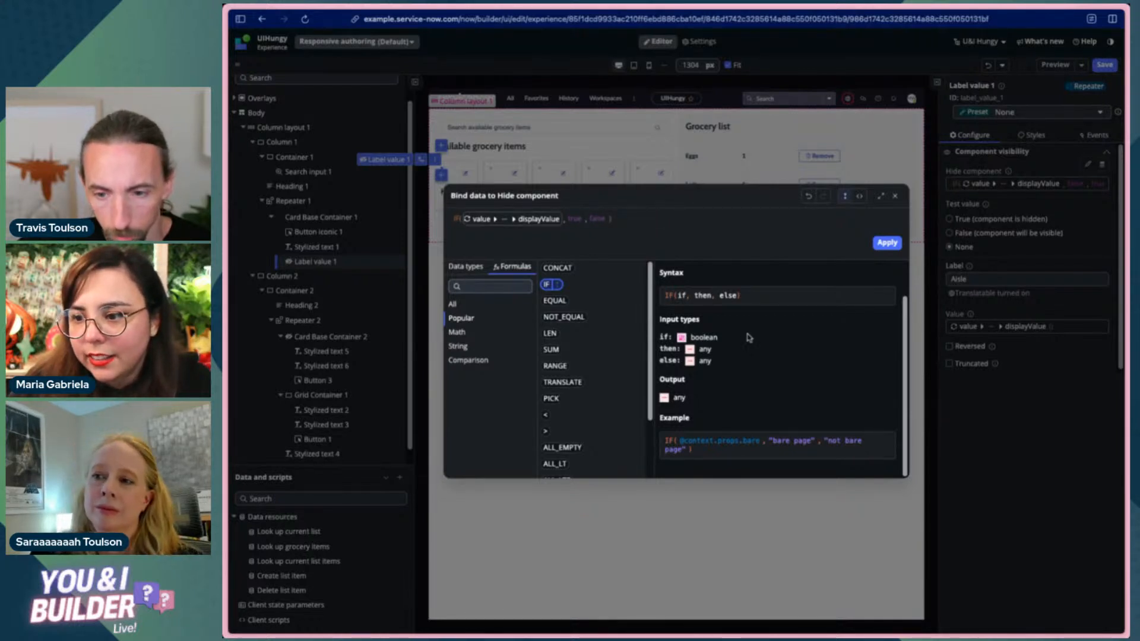
click(887, 243)
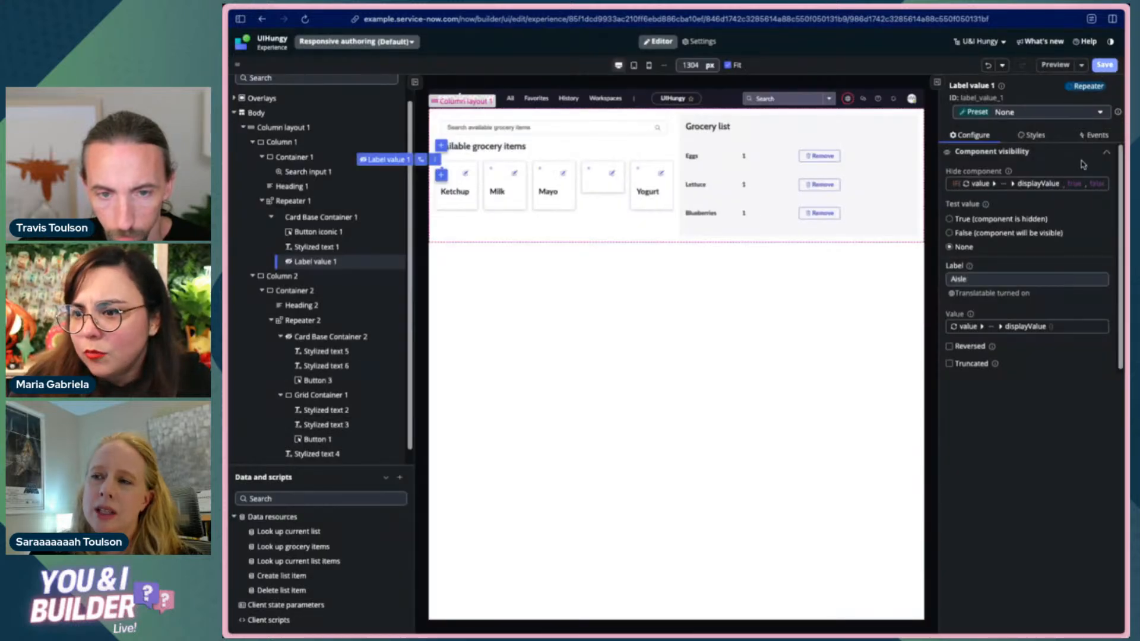
click(1105, 64)
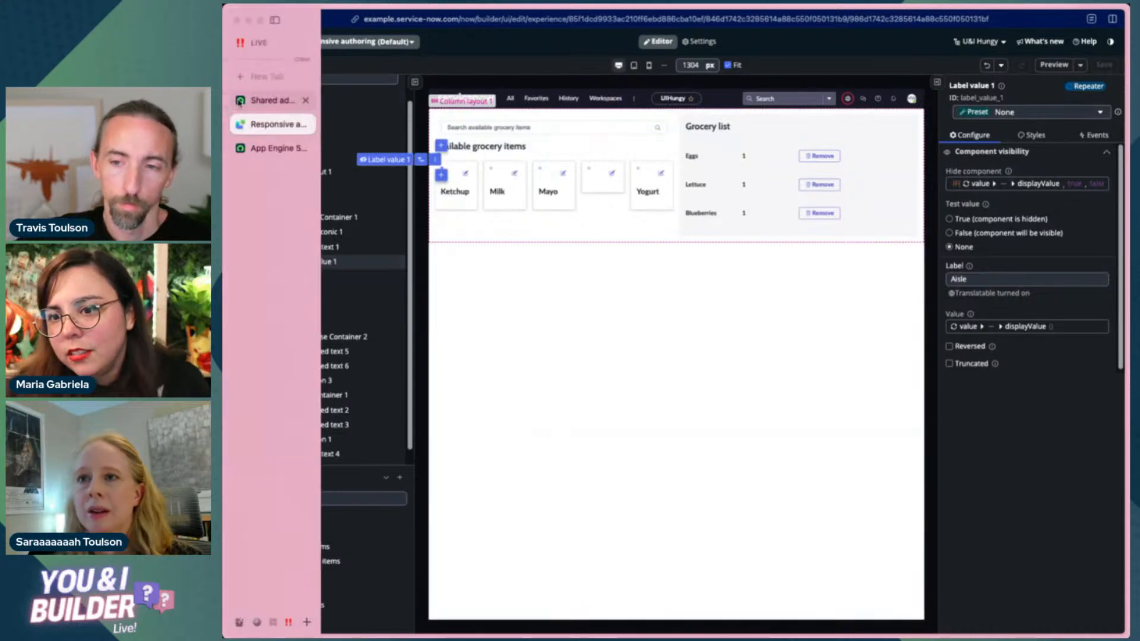
- Switch to App Engine Studio and dismiss the Add data tip on the U&I Hungy app home
click(239, 103)
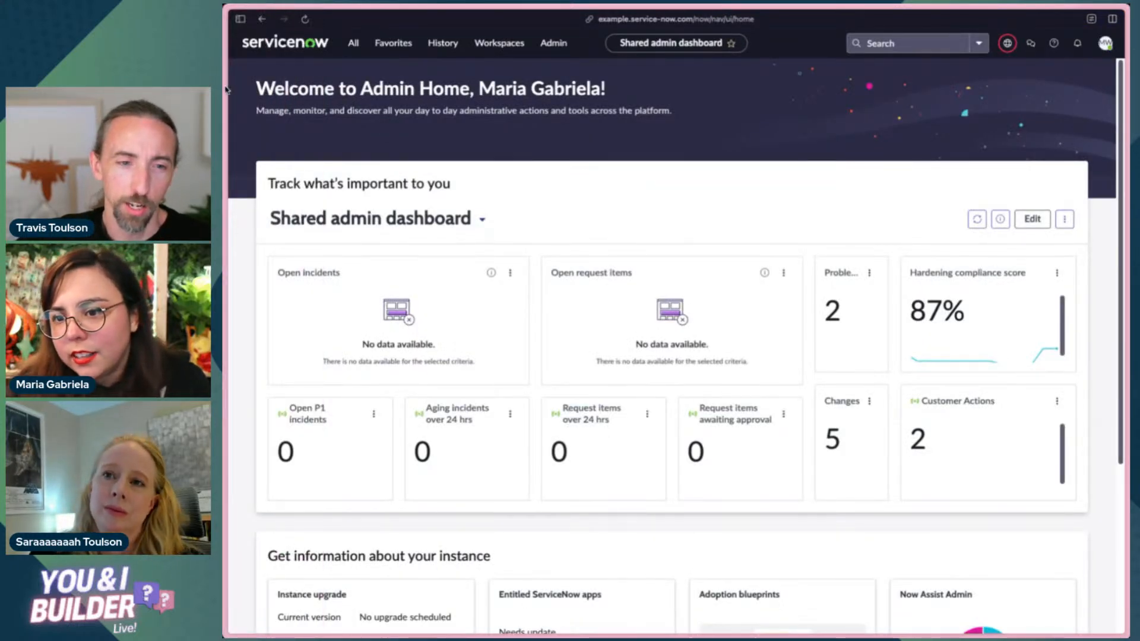
mouse_move(227, 89)
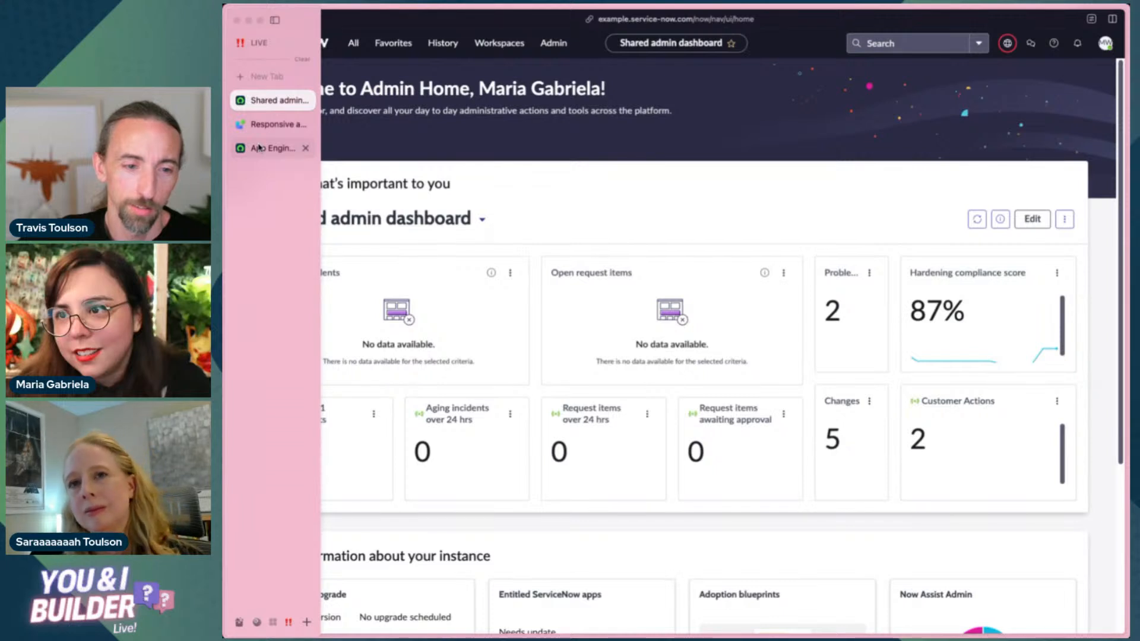
click(259, 148)
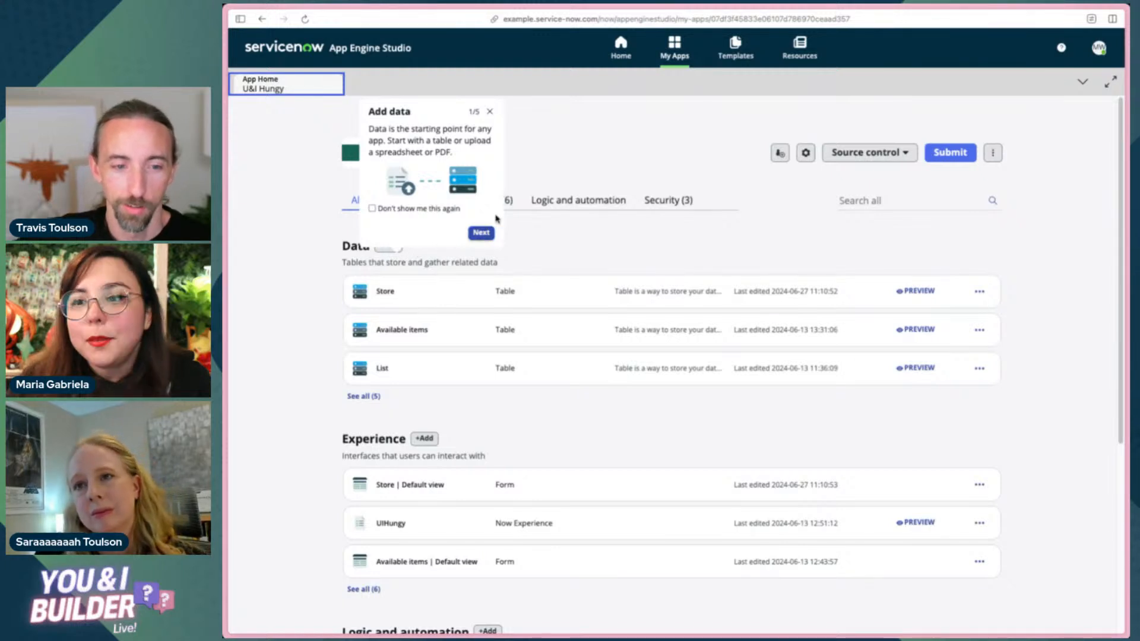
click(490, 112)
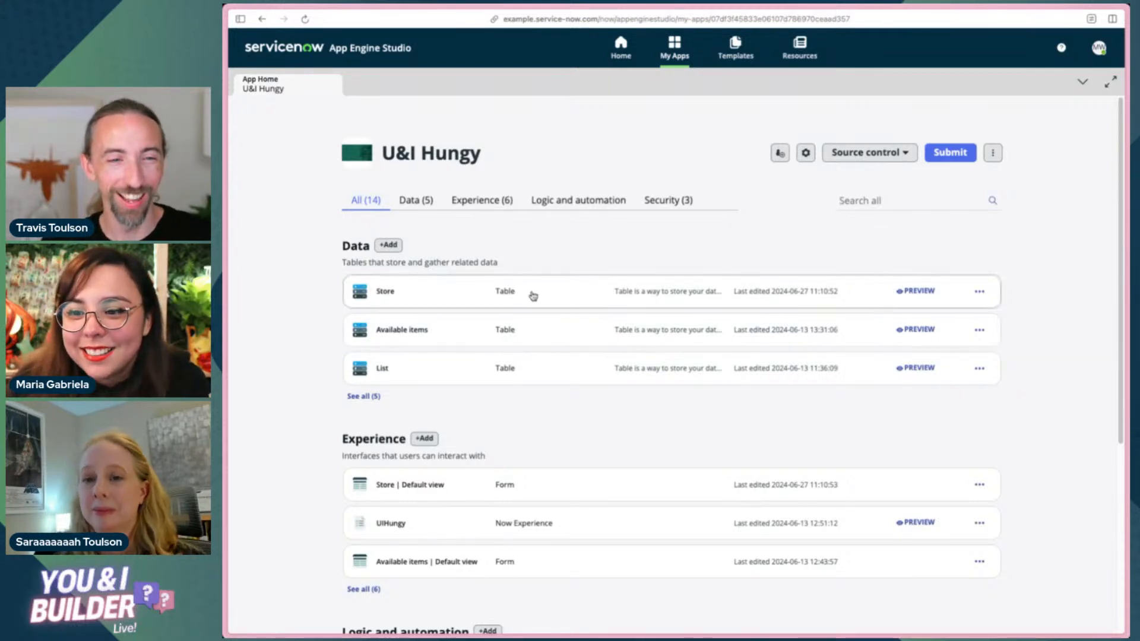
- Open the Available items table, preview its record list and inspect one record's Available item reference
click(519, 335)
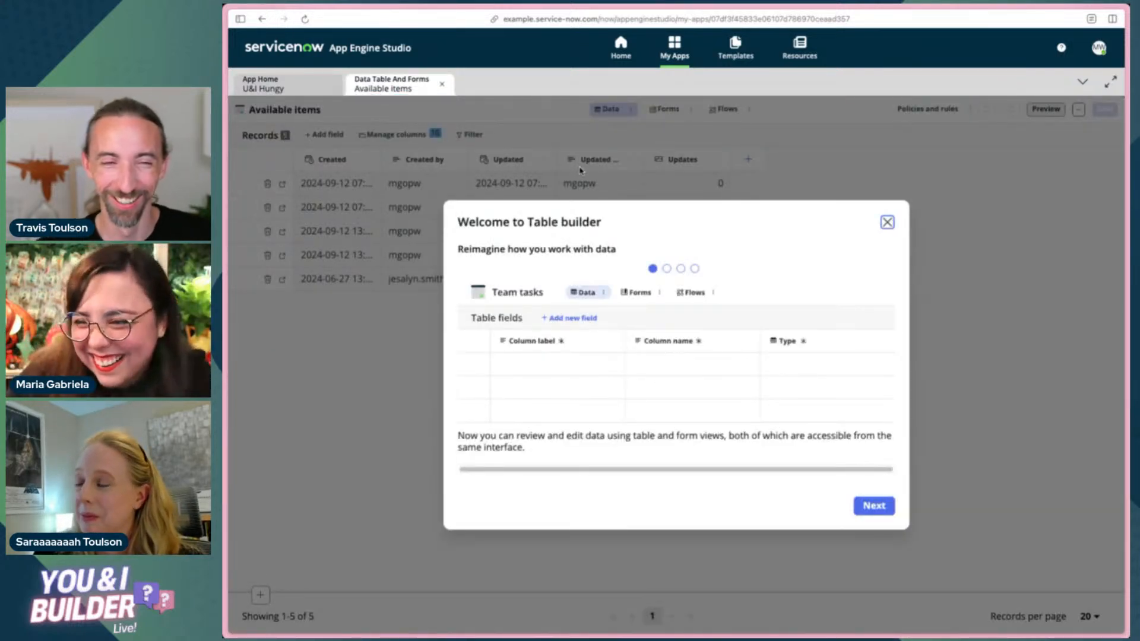
click(888, 224)
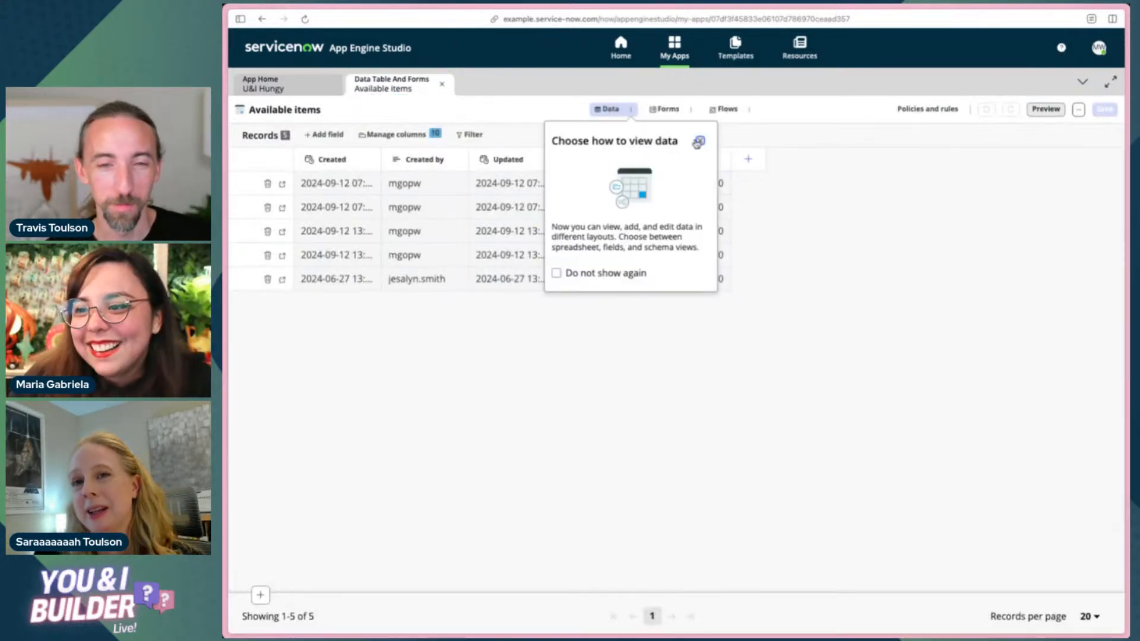
click(701, 141)
click(1046, 109)
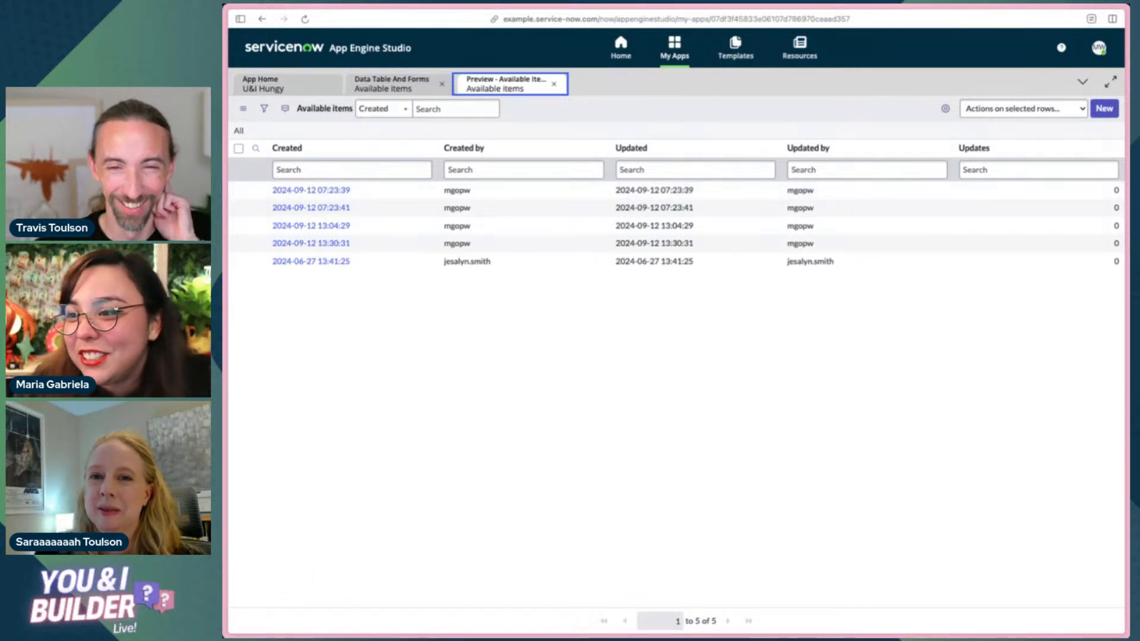
click(708, 288)
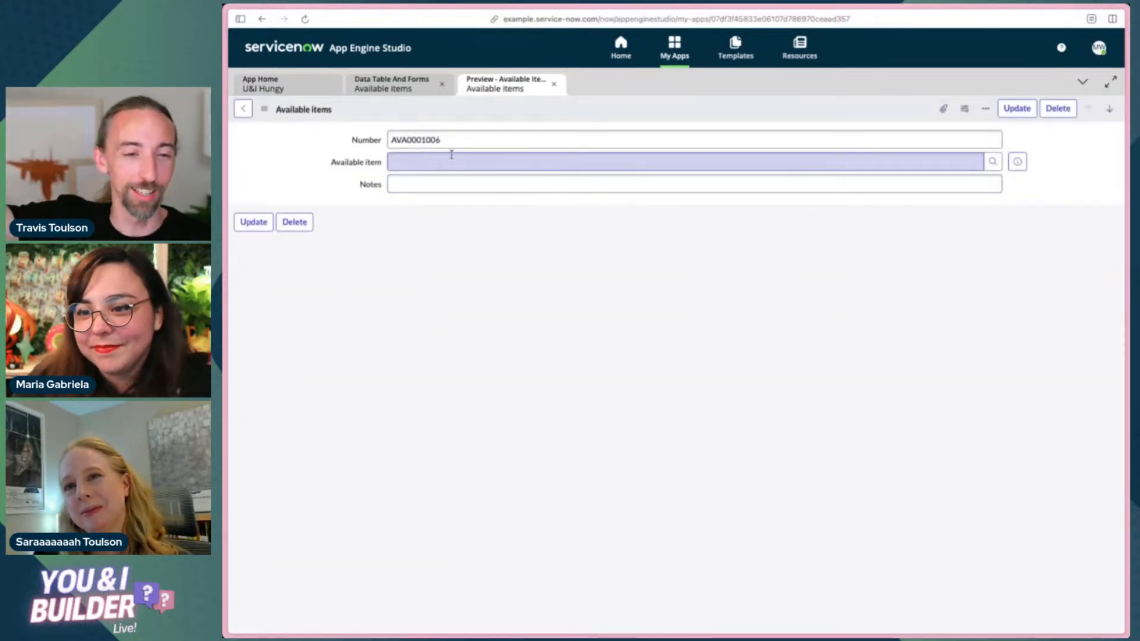
click(1018, 161)
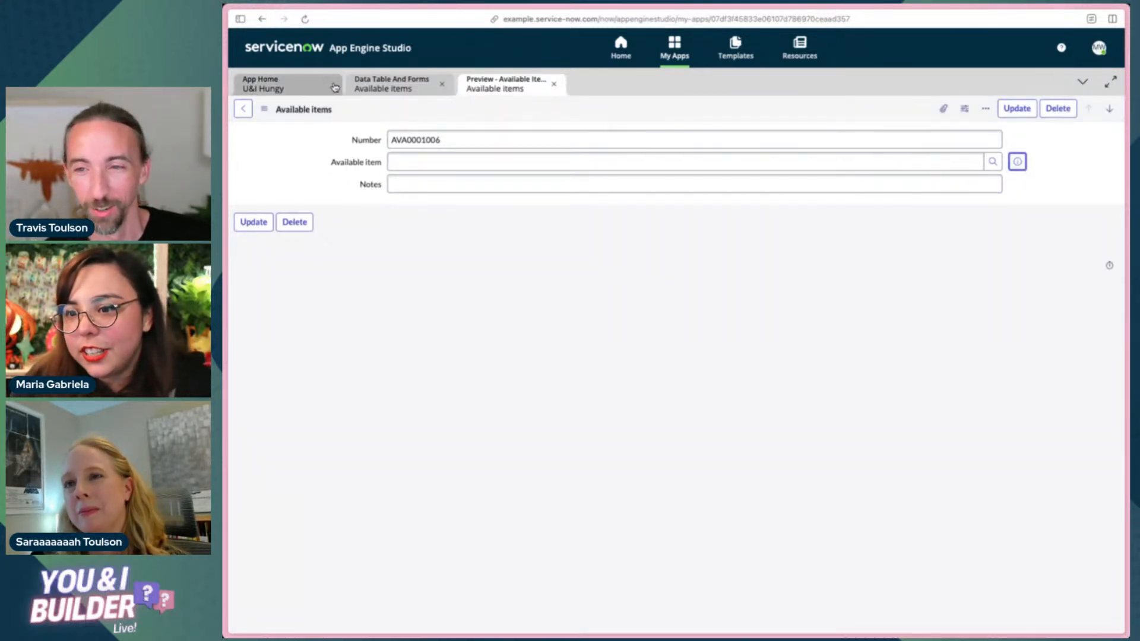
- Open the Item table from the app's full data list, closing the Available items tabs and the introductory pop-ups
click(309, 91)
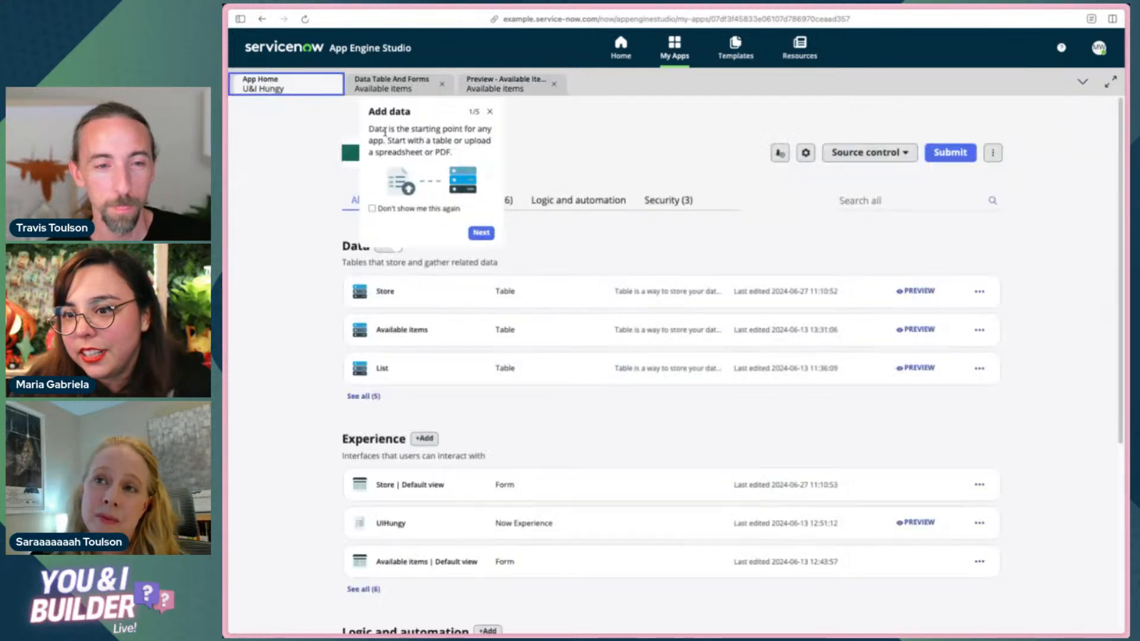
click(373, 400)
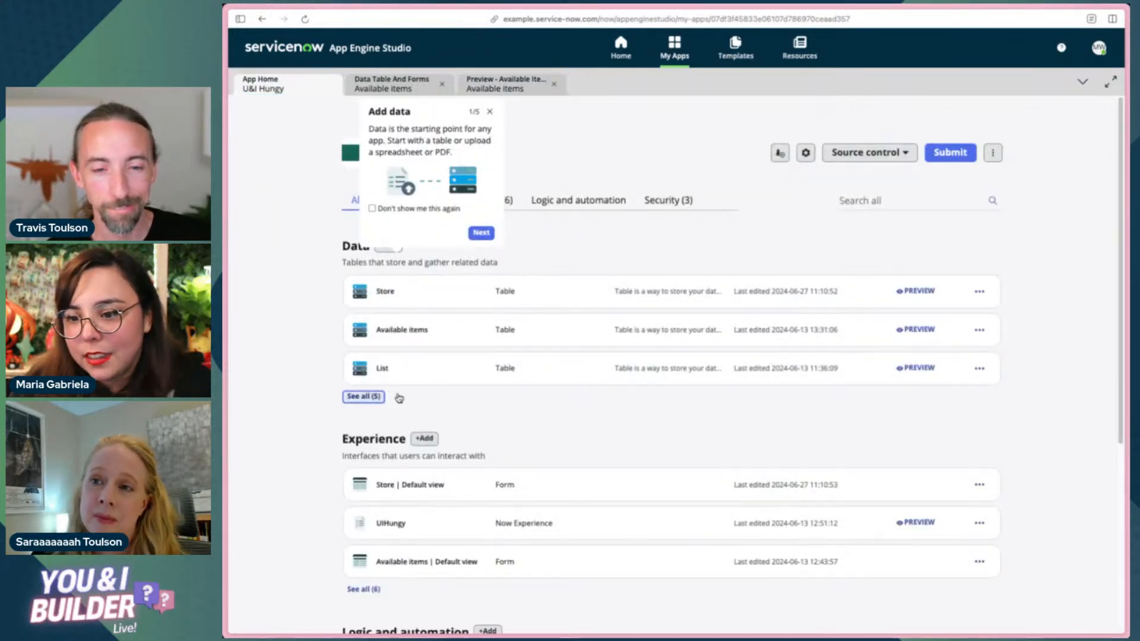
click(386, 406)
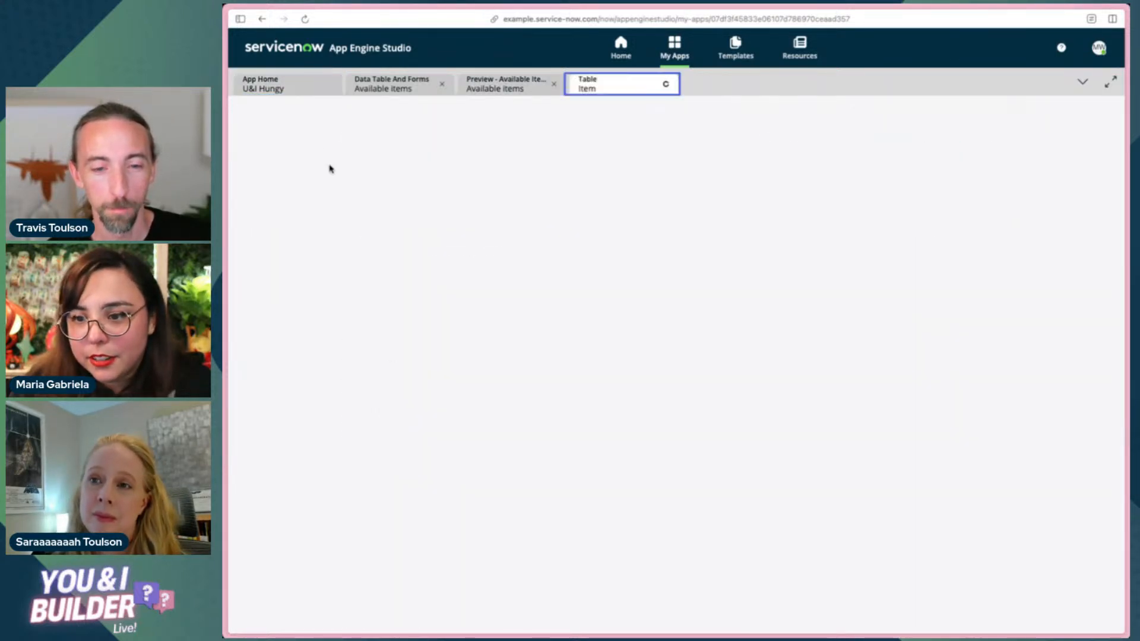
click(442, 84)
click(441, 84)
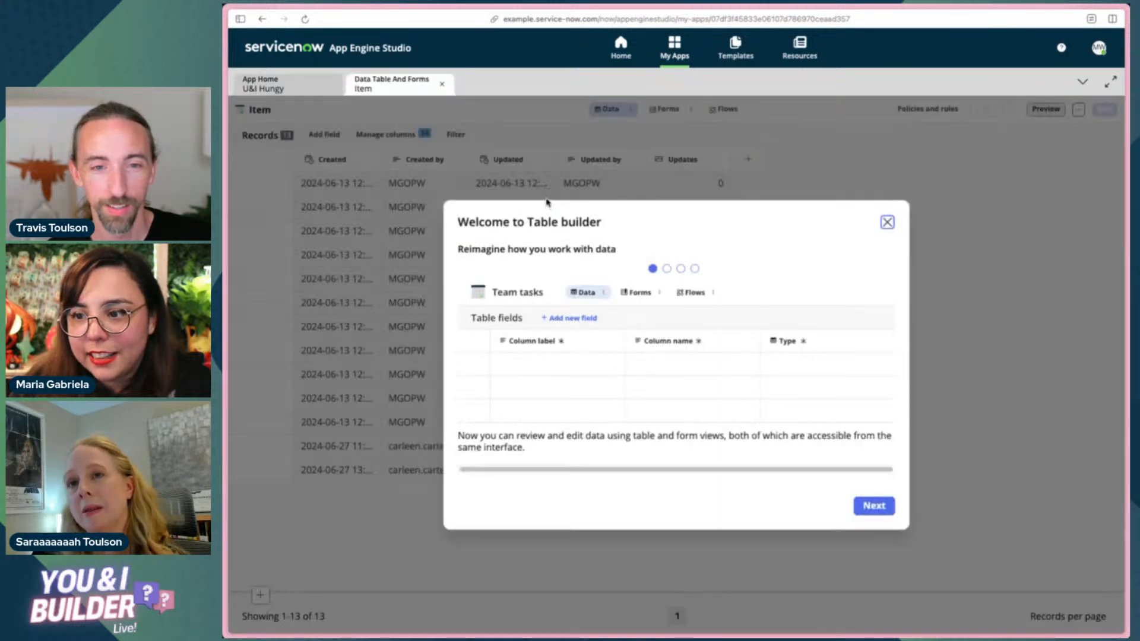
click(888, 223)
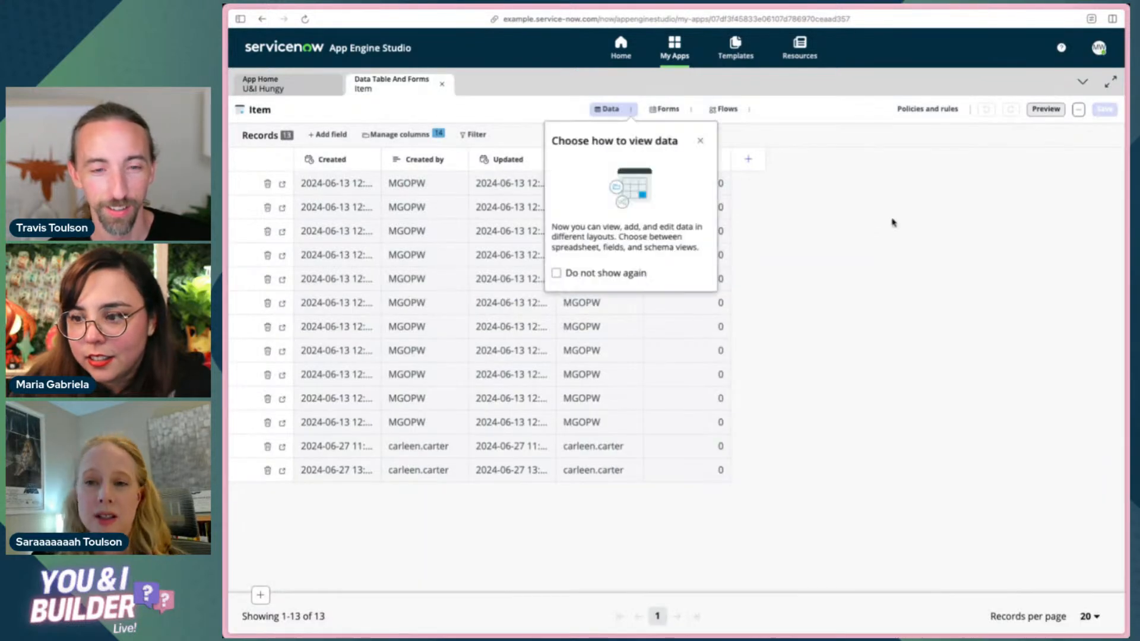
click(700, 141)
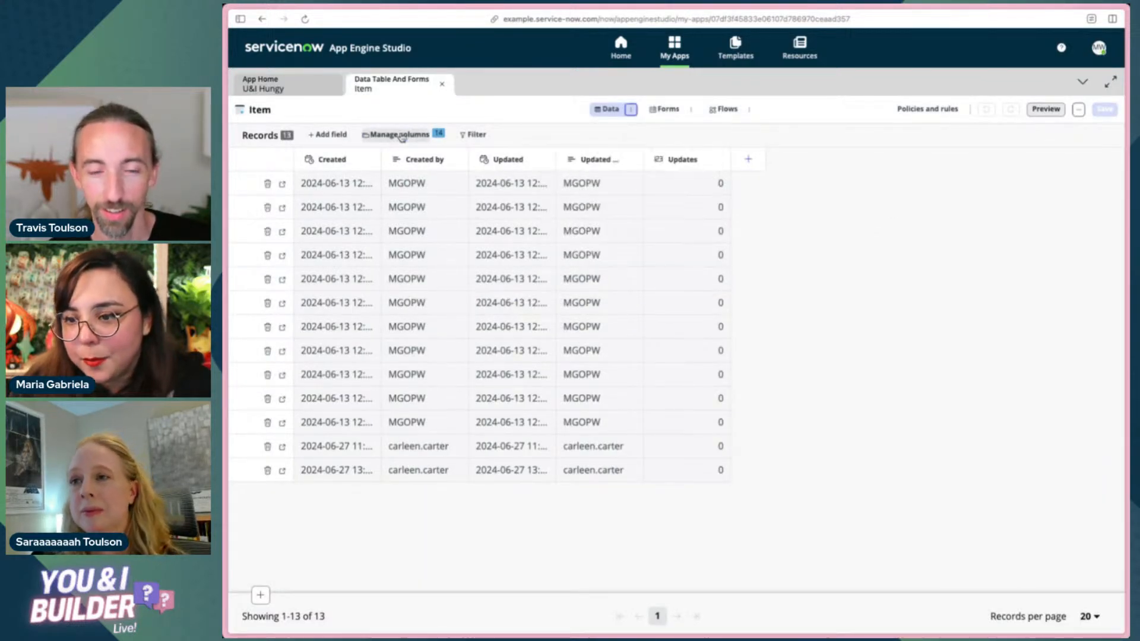
- Configure the Item table's record grid to show only the Kroger aisle and Name columns
click(401, 135)
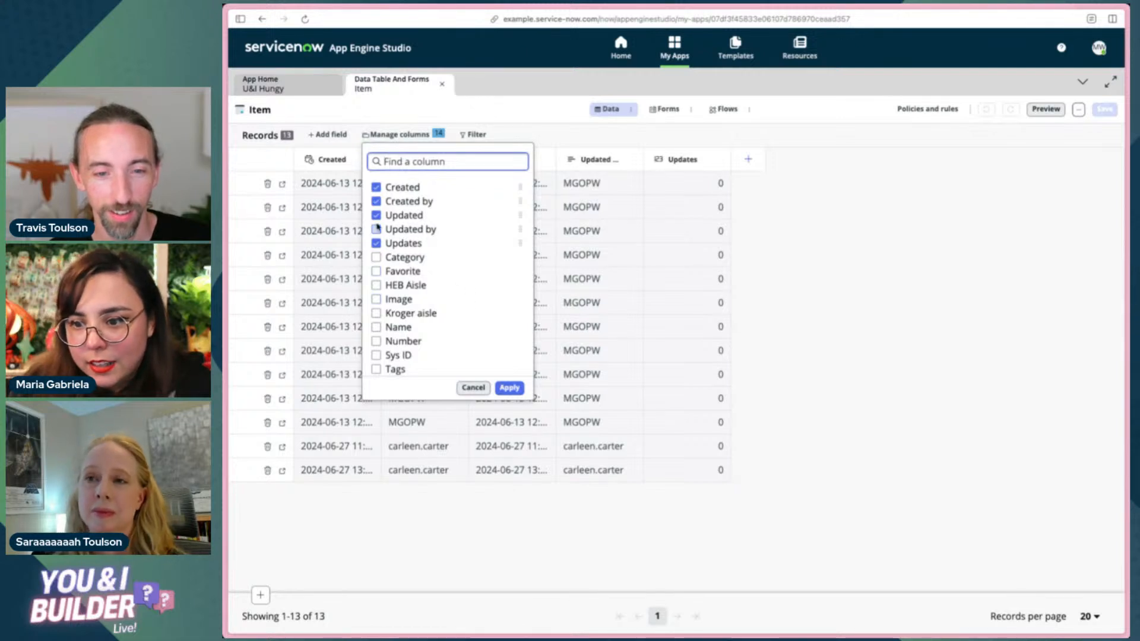
click(378, 189)
click(378, 202)
click(376, 188)
click(376, 202)
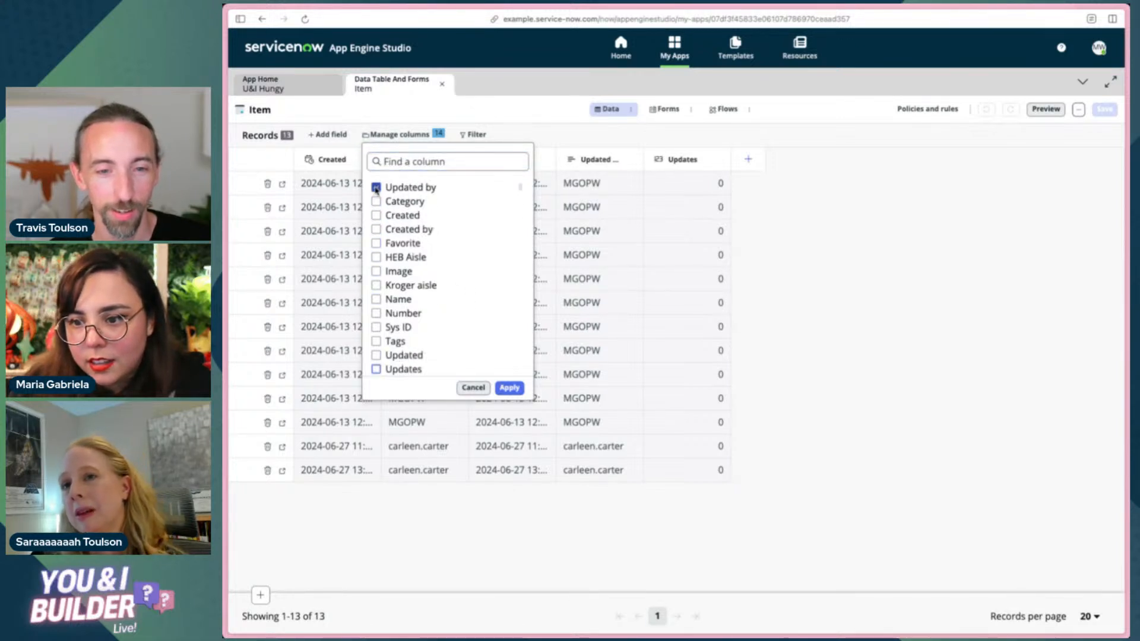
click(376, 187)
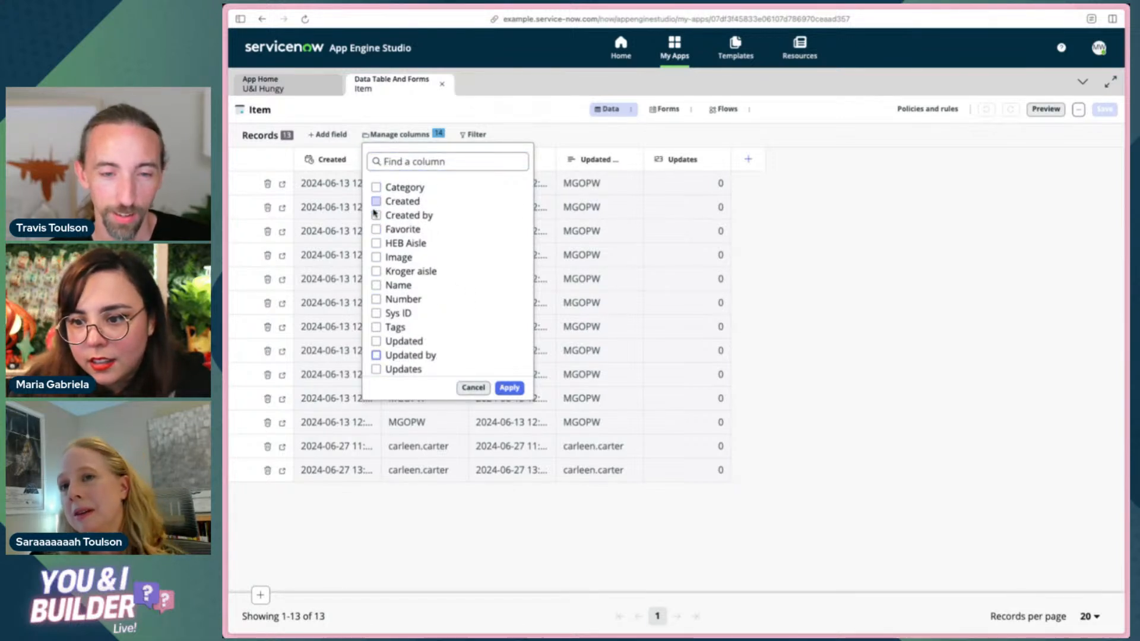
click(377, 272)
click(376, 285)
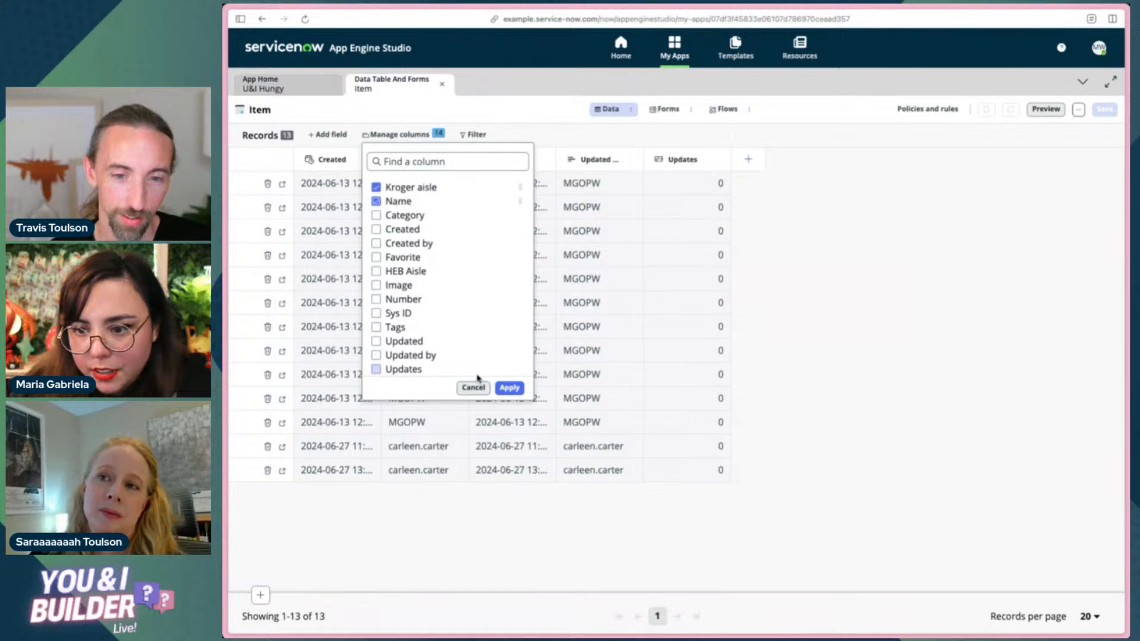
click(509, 387)
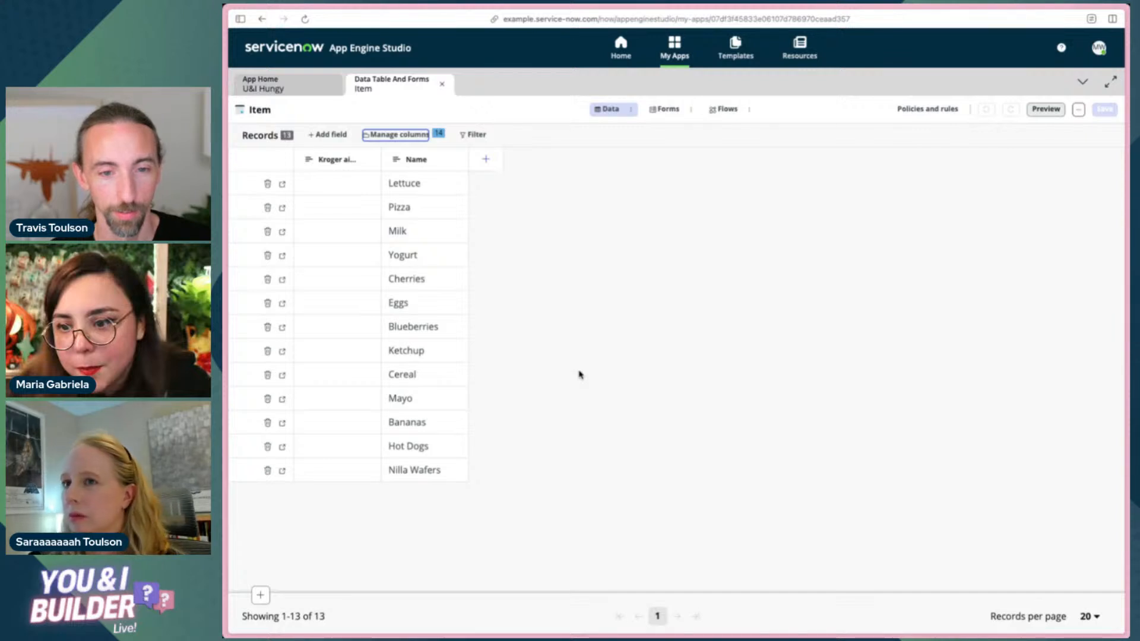
- Set the Kroger aisle to 1 for Lettuce, 2 for Pizza and 3 for Milk
click(334, 187)
click(336, 189)
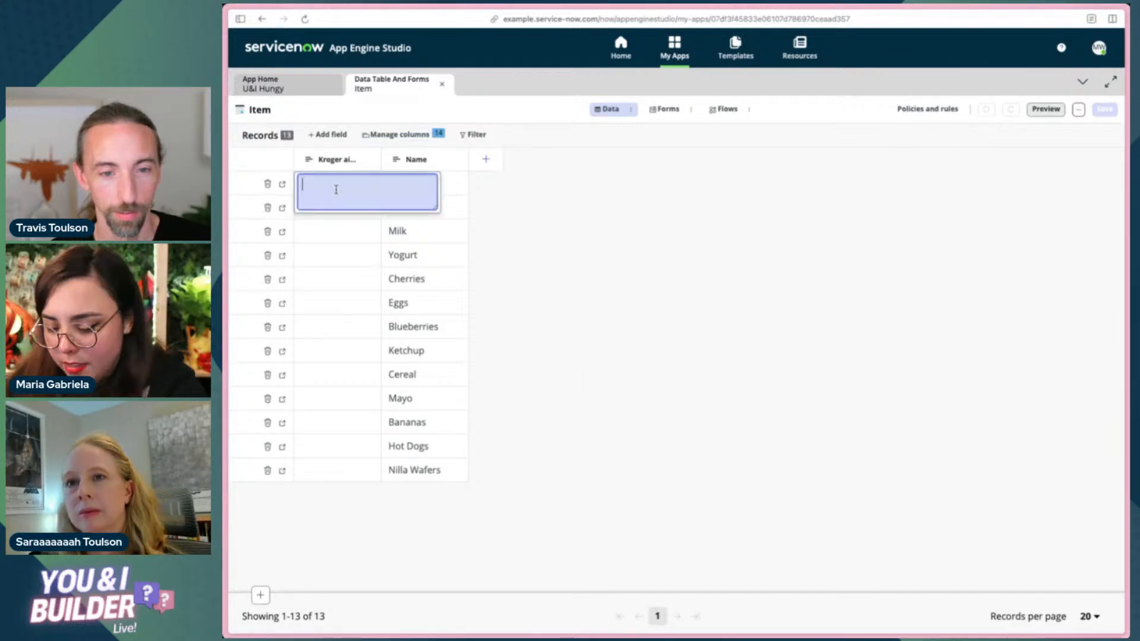
text(1)
click(333, 203)
click(334, 201)
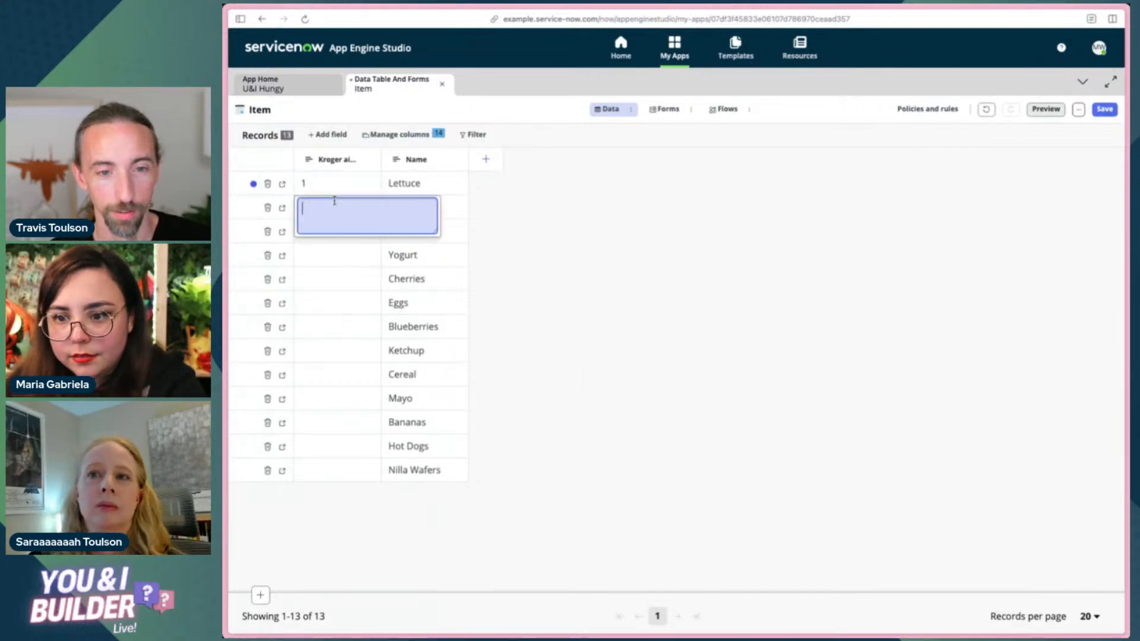
text(2)
click(339, 239)
click(338, 237)
text(3)
- Try to set the Kroger aisle of Yogurt to 4
click(345, 268)
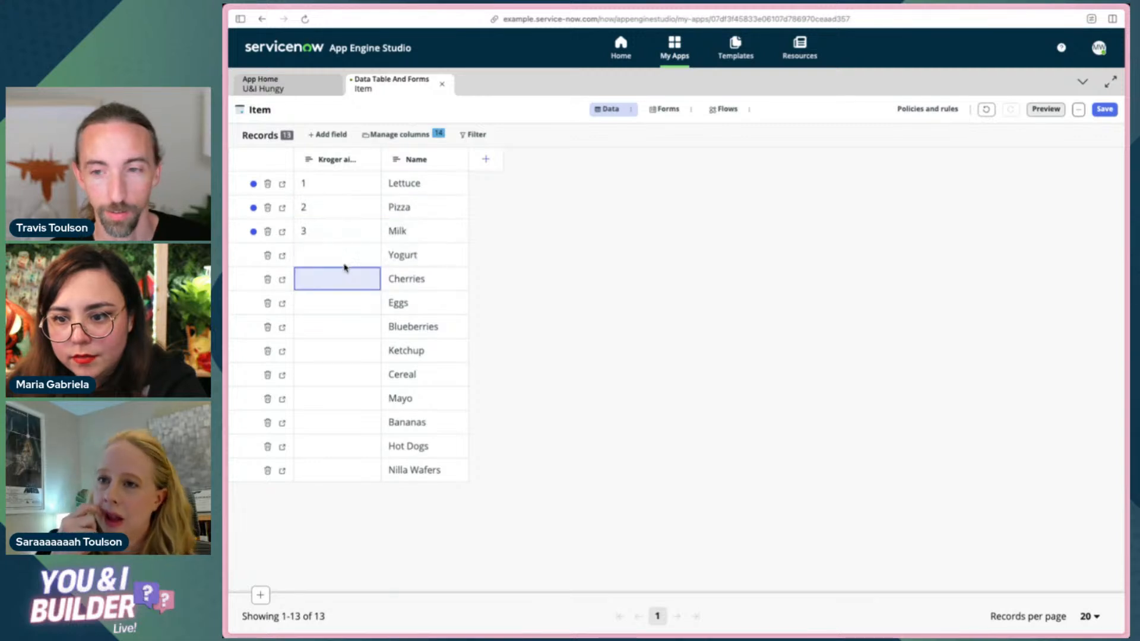
click(343, 259)
double_click(343, 264)
text(4)
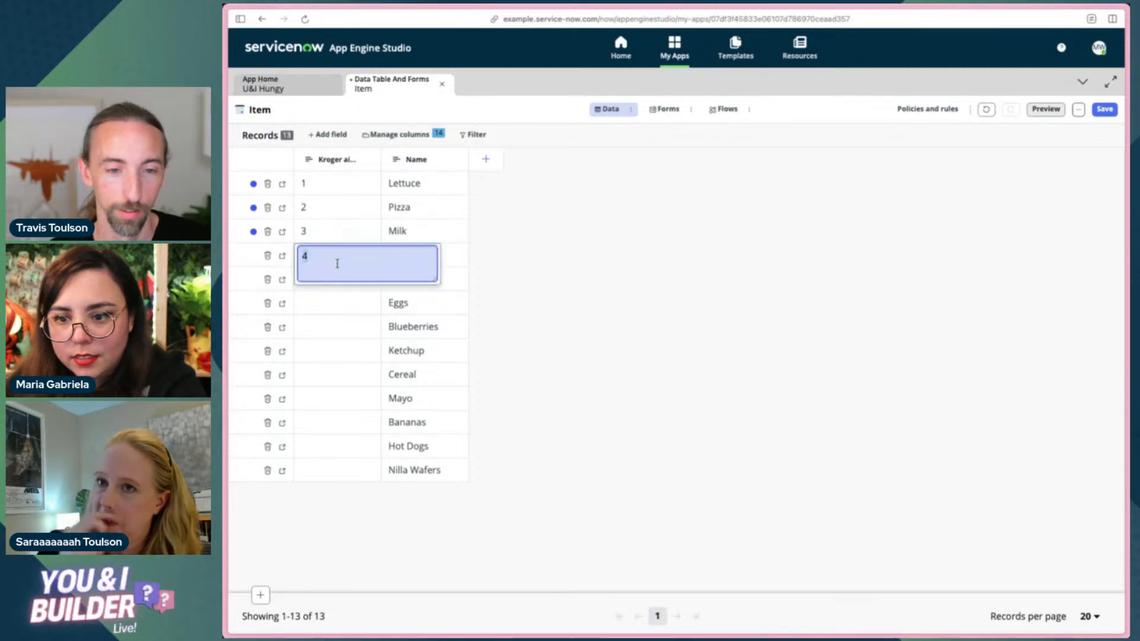
- Set the Kroger aisle to 5 for Cherries and 6 for Blueberries, and save the Item table
click(340, 297)
double_click(339, 280)
text(5)
click(338, 326)
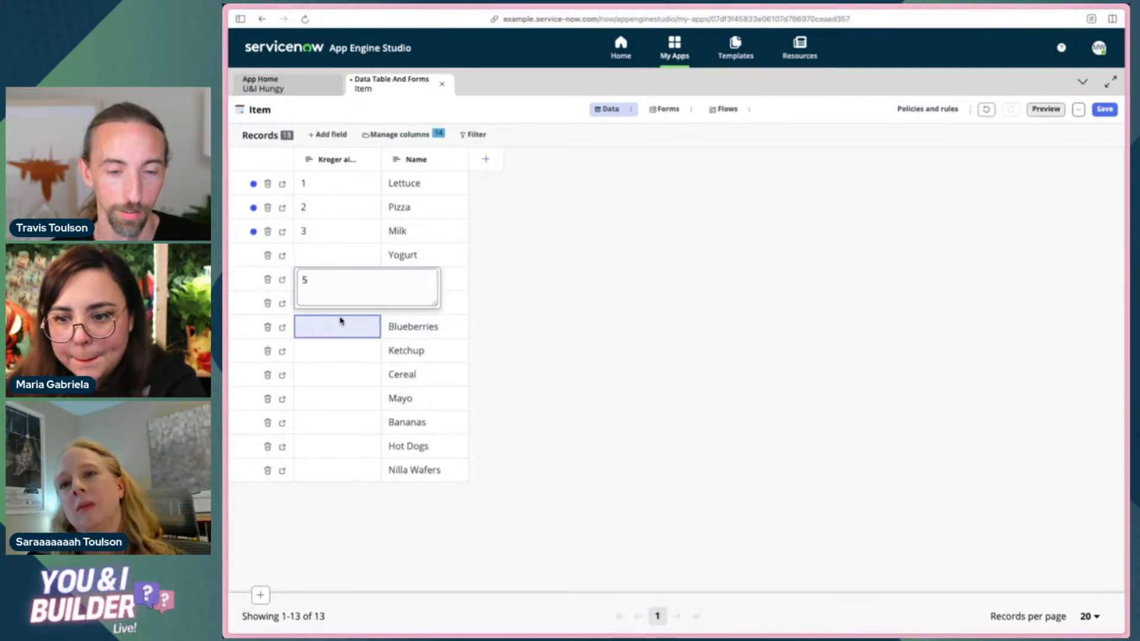
double_click(339, 324)
text(6)
click(336, 302)
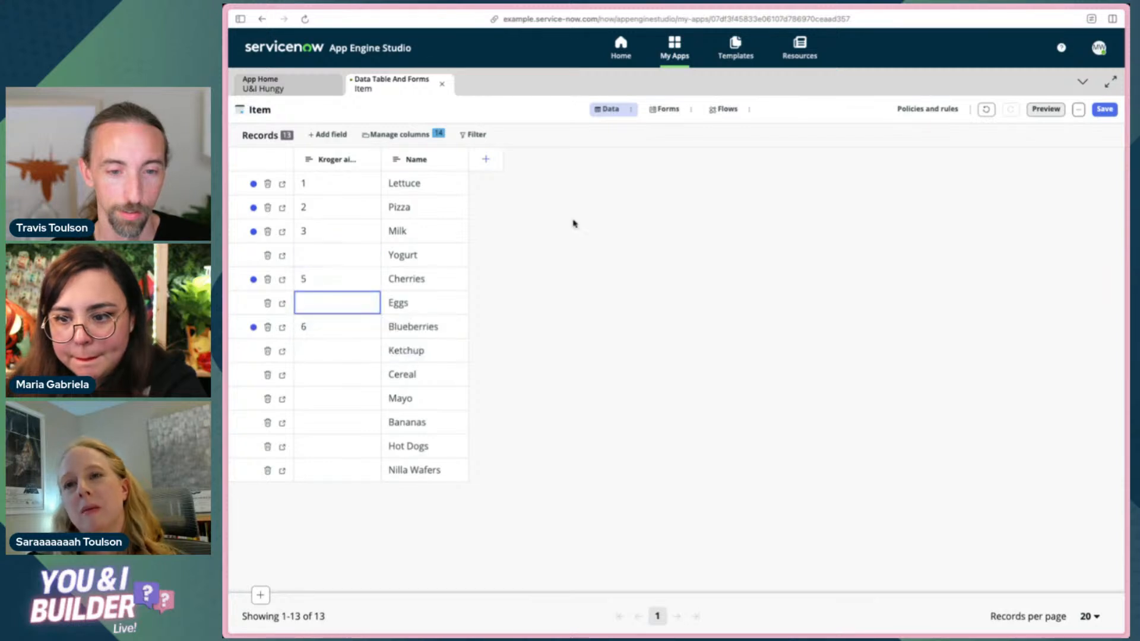
click(1105, 111)
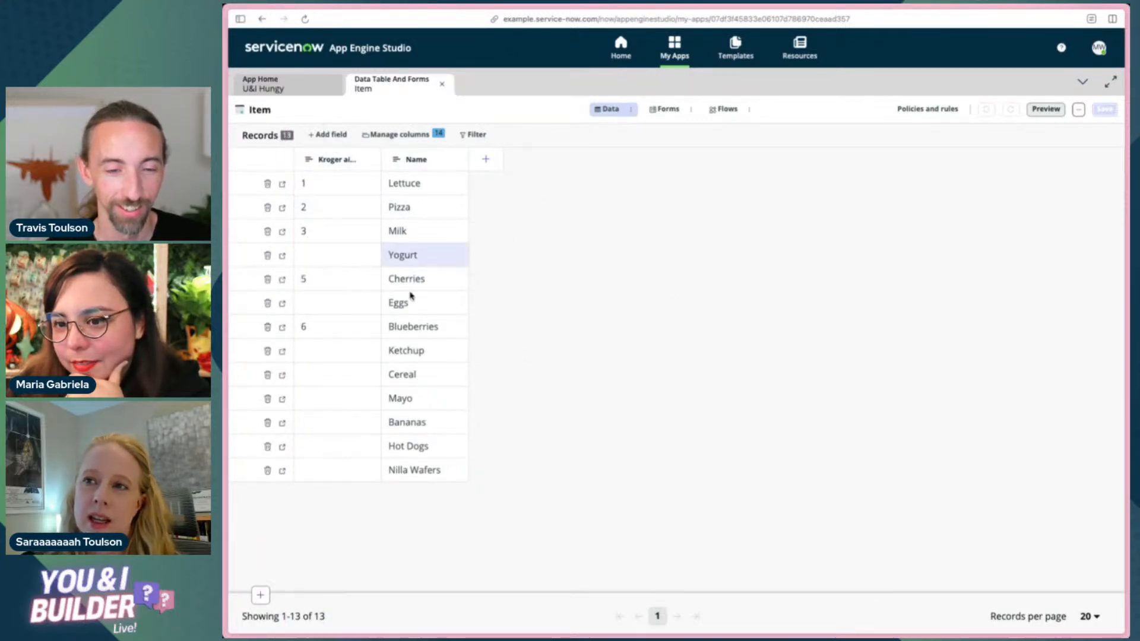
- Switch to the Responsive authoring page in UI Builder and dismiss the form factors tip
mouse_move(226, 162)
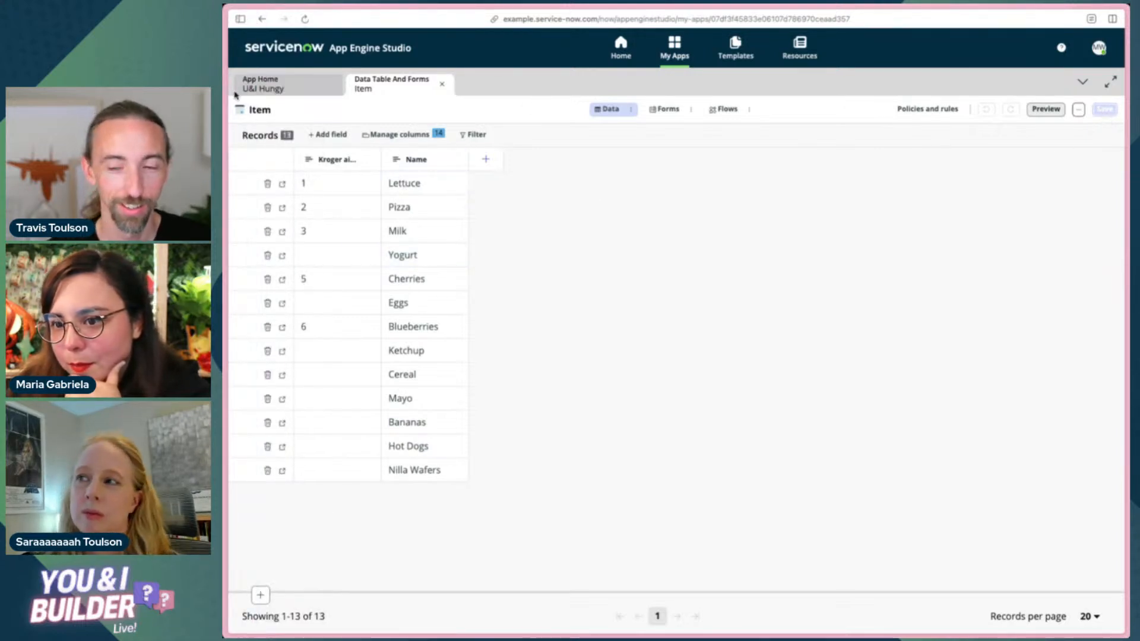
mouse_move(225, 91)
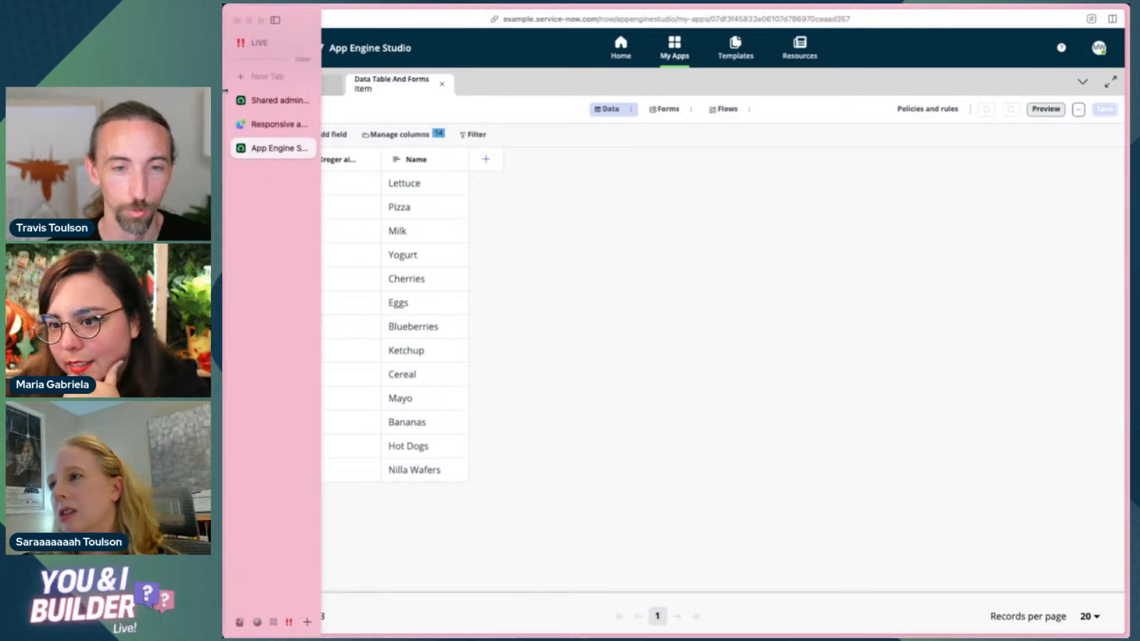
click(277, 124)
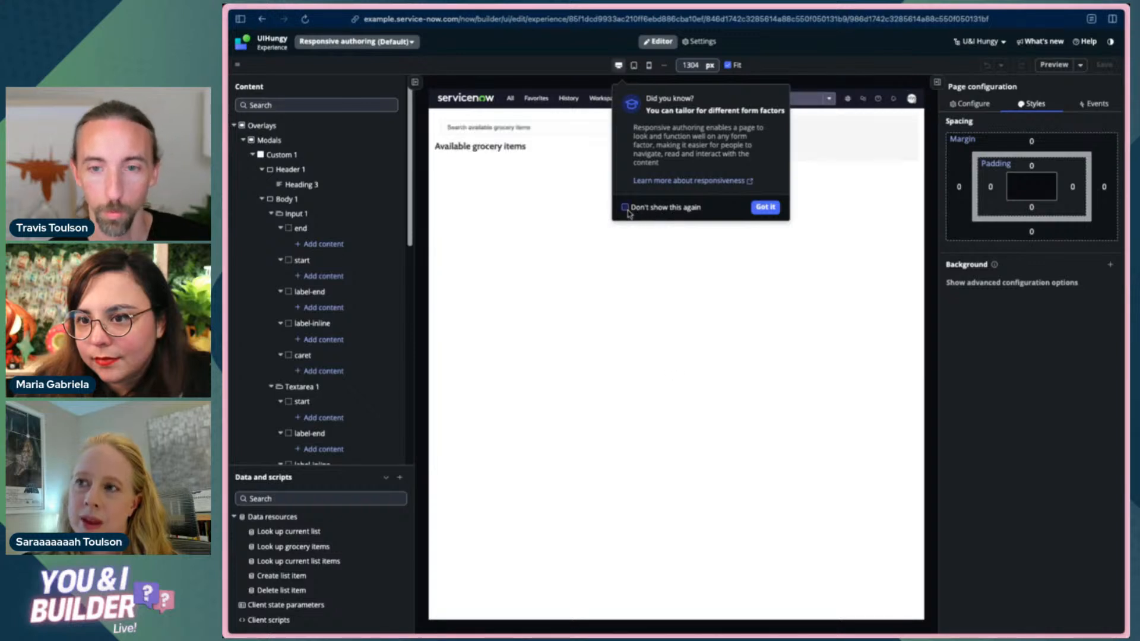
click(765, 207)
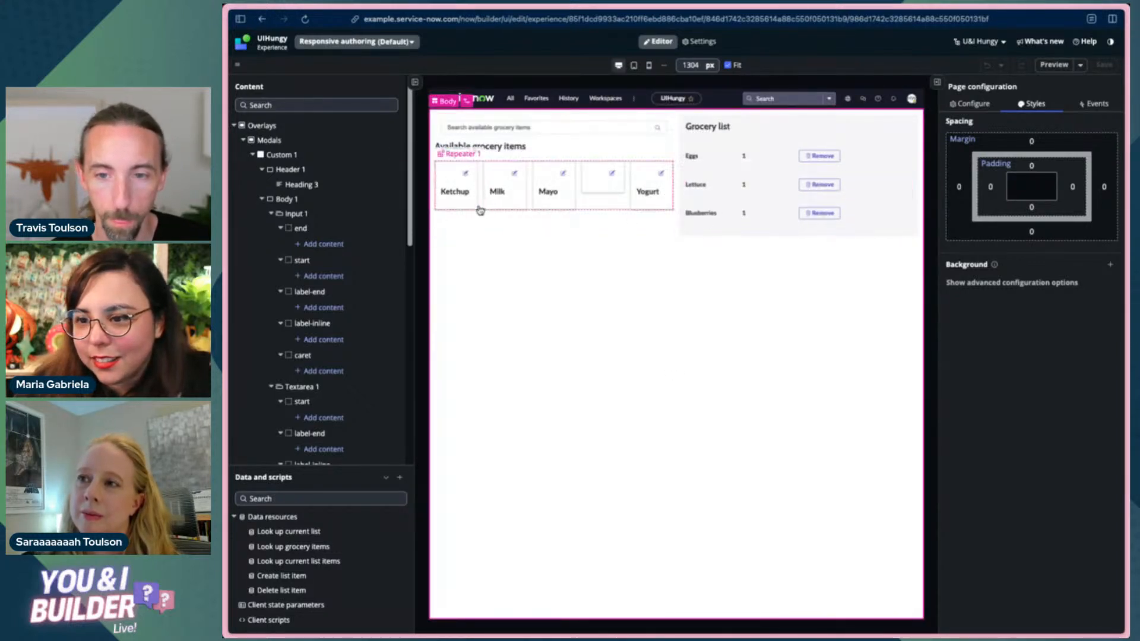
- Check the return fields of the Look up grocery items data resource for available_item.kroger_aisle, and close the editor
scroll(348, 357, down, 1)
scroll(349, 357, down, 10)
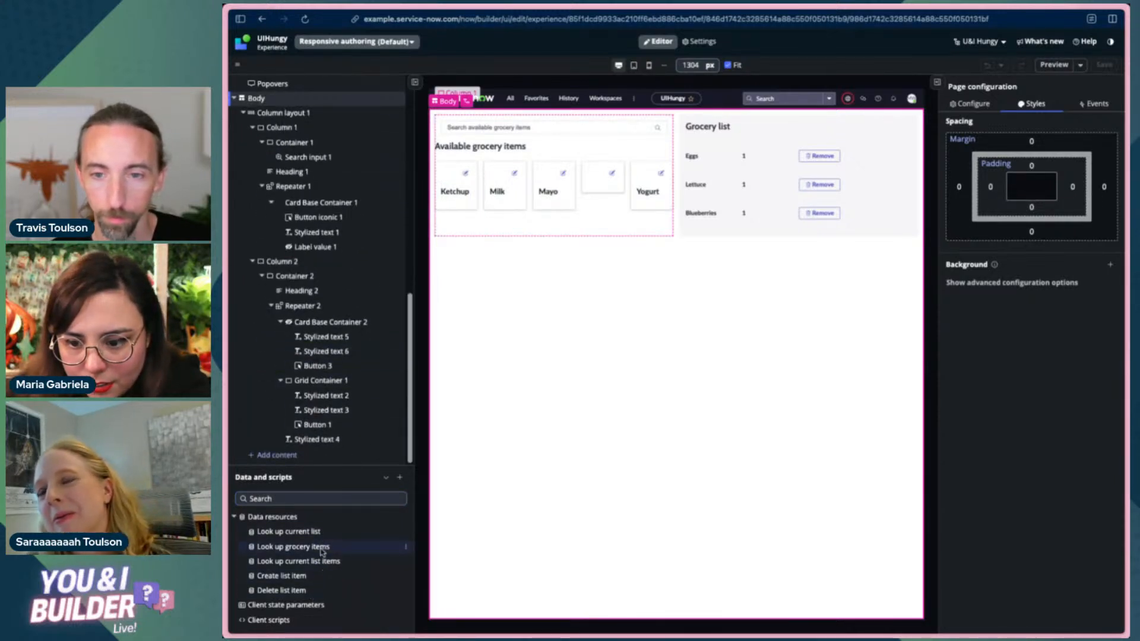
click(324, 548)
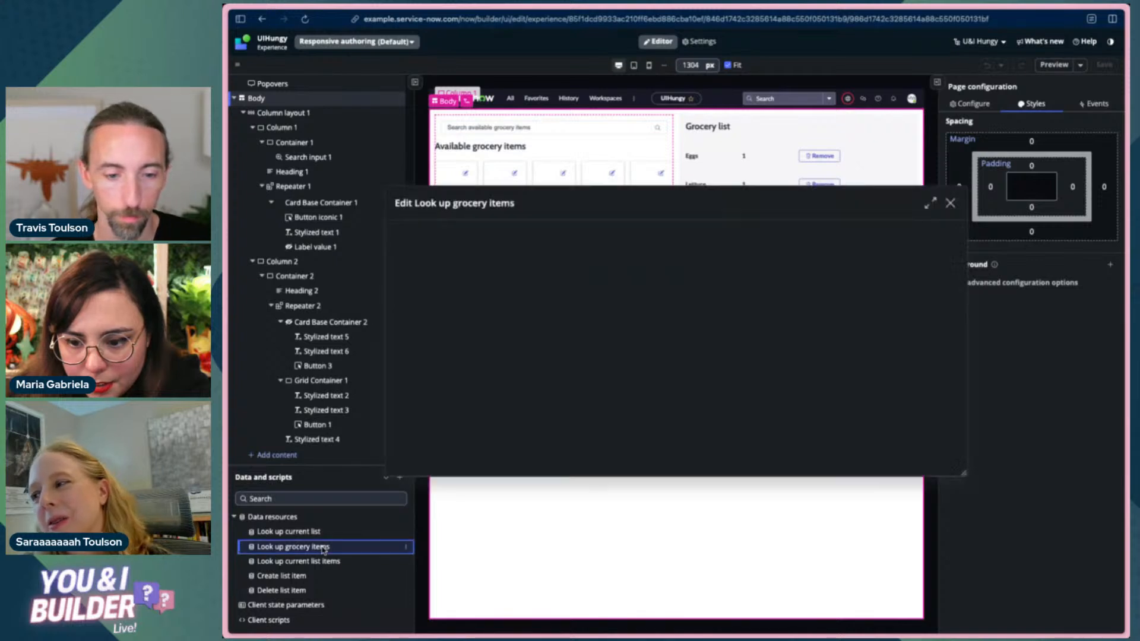
scroll(499, 368, down, 4)
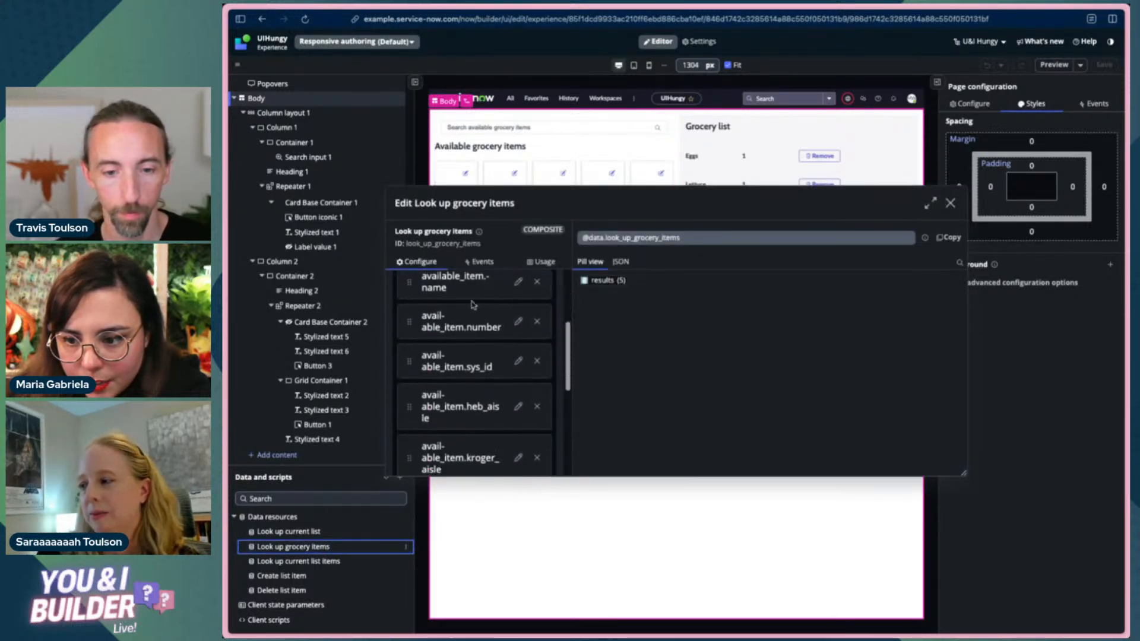
scroll(475, 410, down, 2)
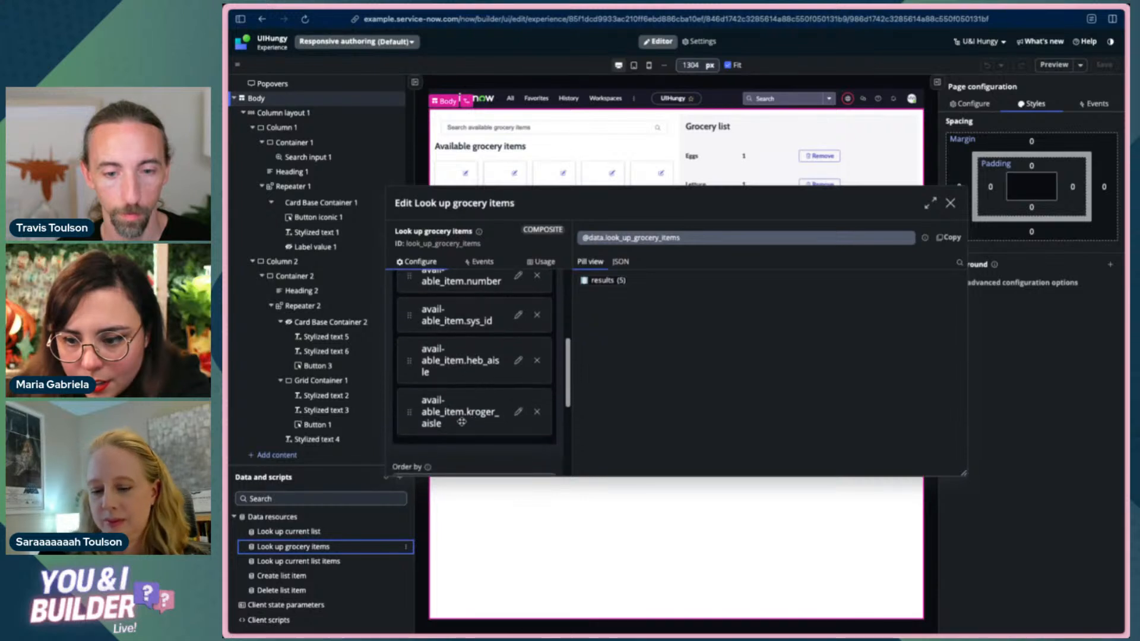
click(951, 203)
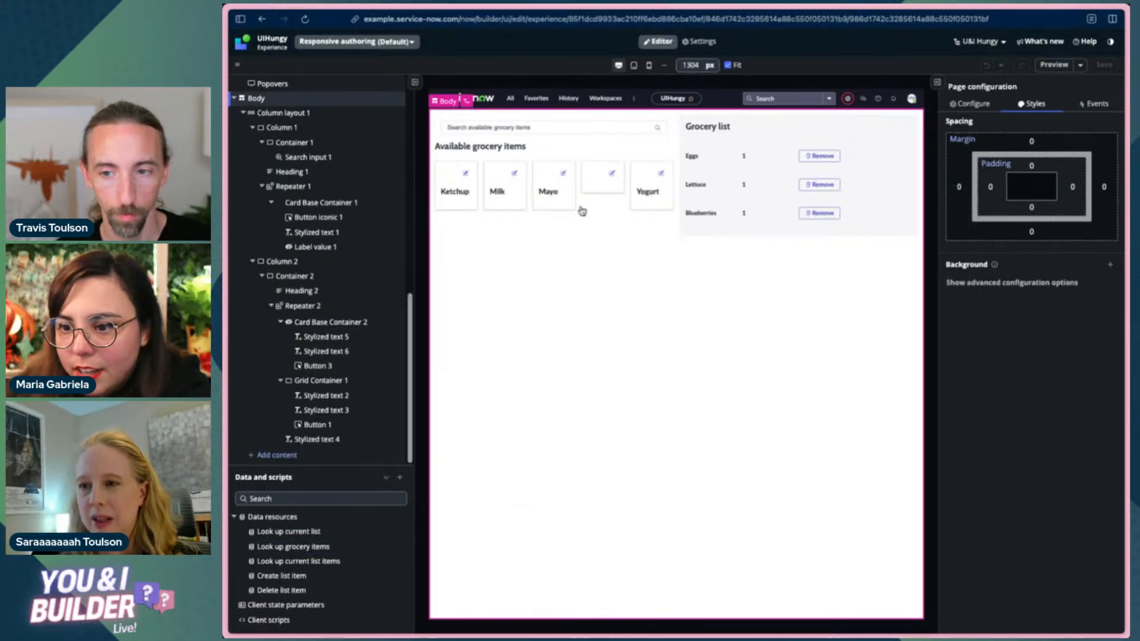
- Select Label value 1 in the item card and inspect its Value data binding
click(497, 200)
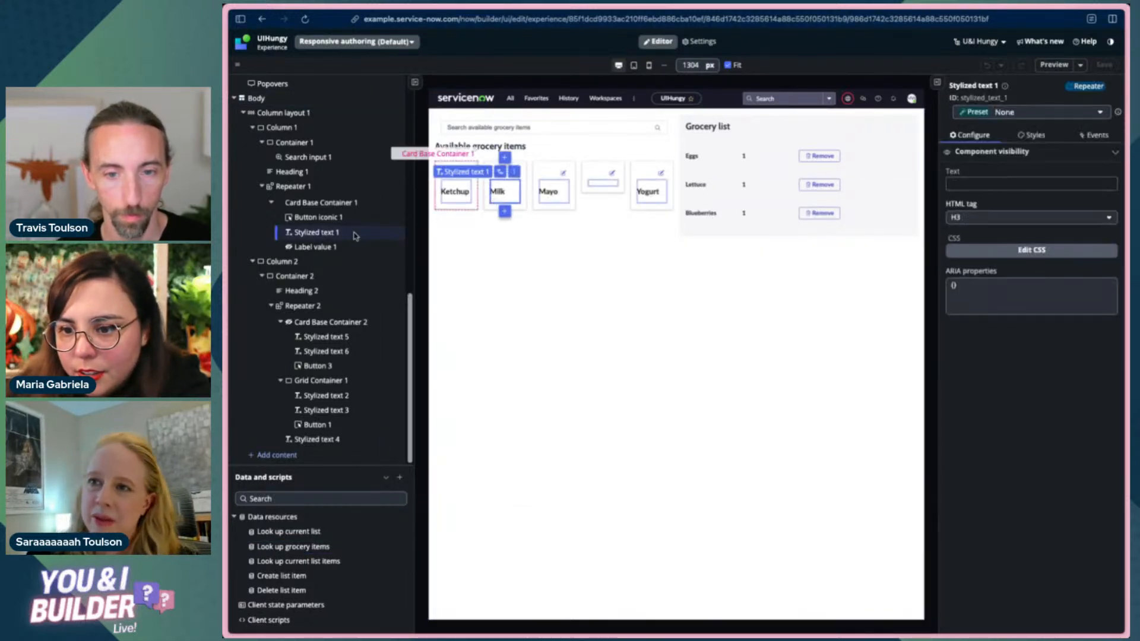
click(340, 248)
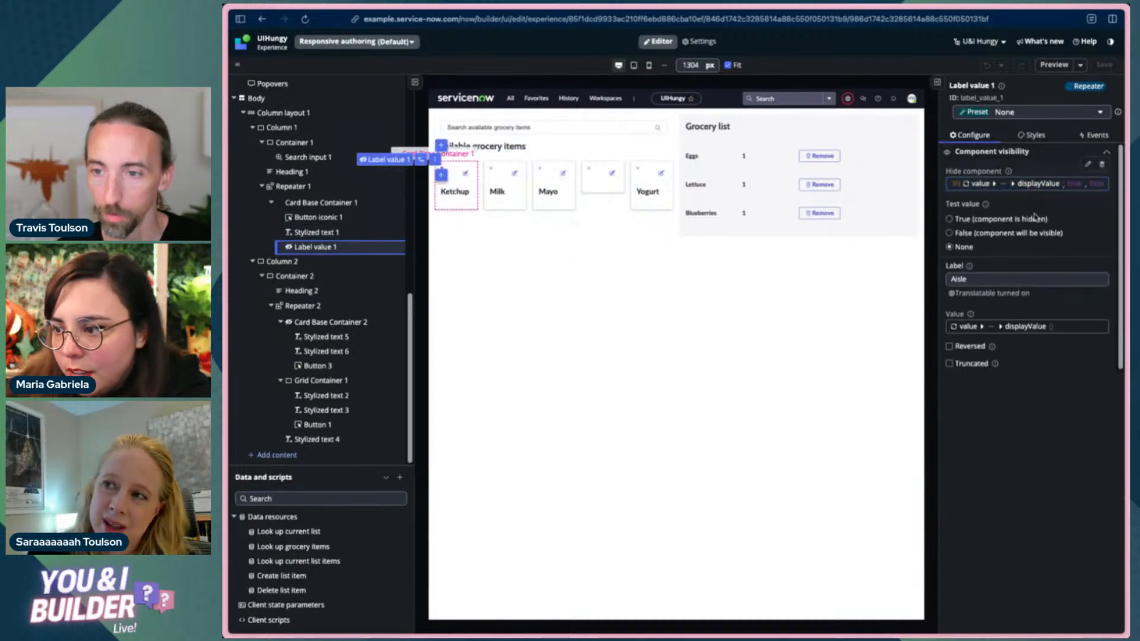
click(1057, 328)
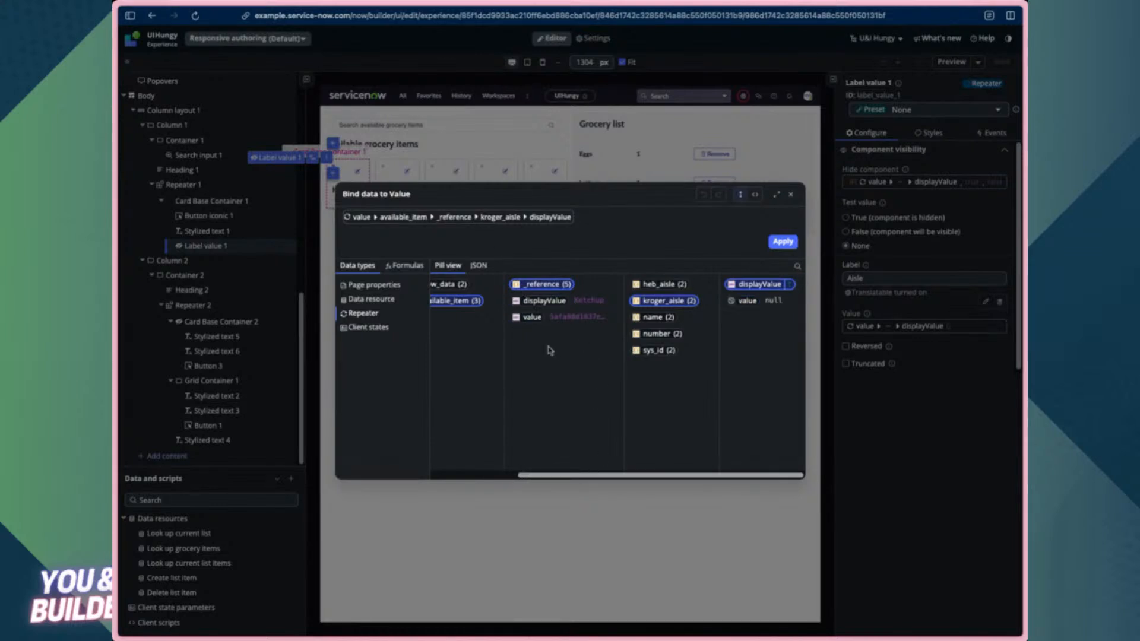
- Switch to App Engine Studio, set the Kroger aisle of Ketchup to 8 and save the Item table
mouse_move(118, 86)
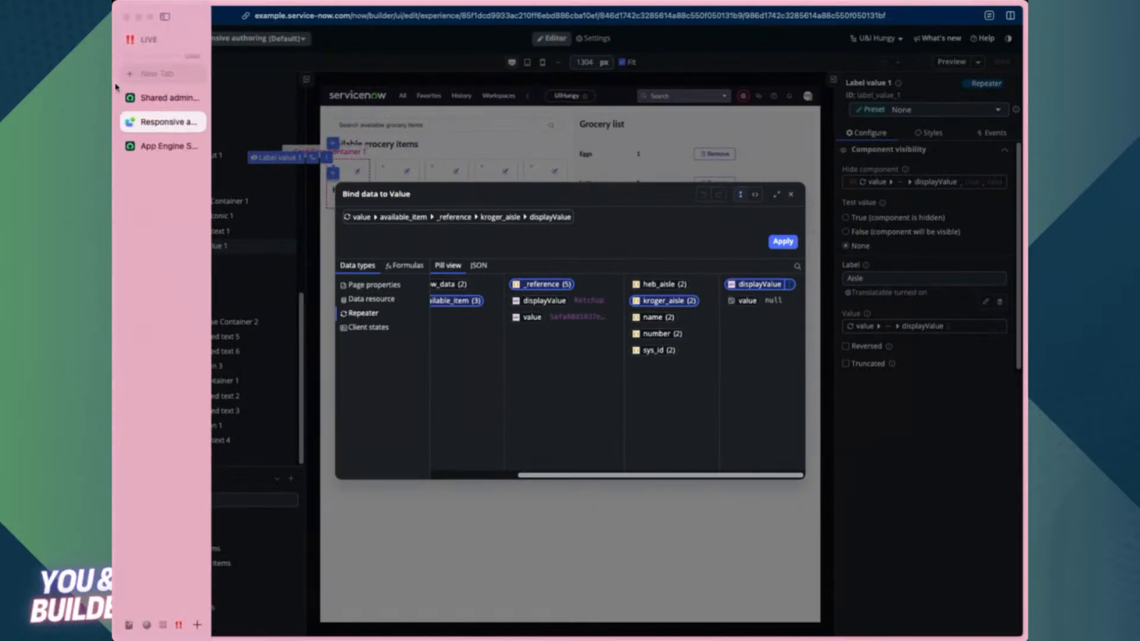
click(165, 97)
click(156, 146)
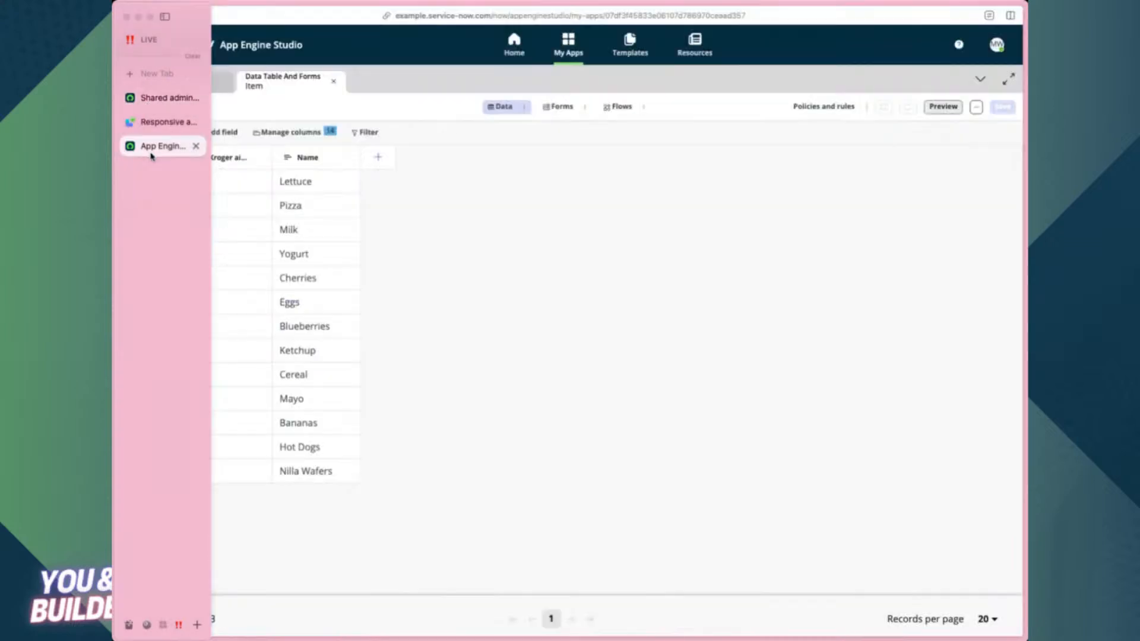
double_click(230, 354)
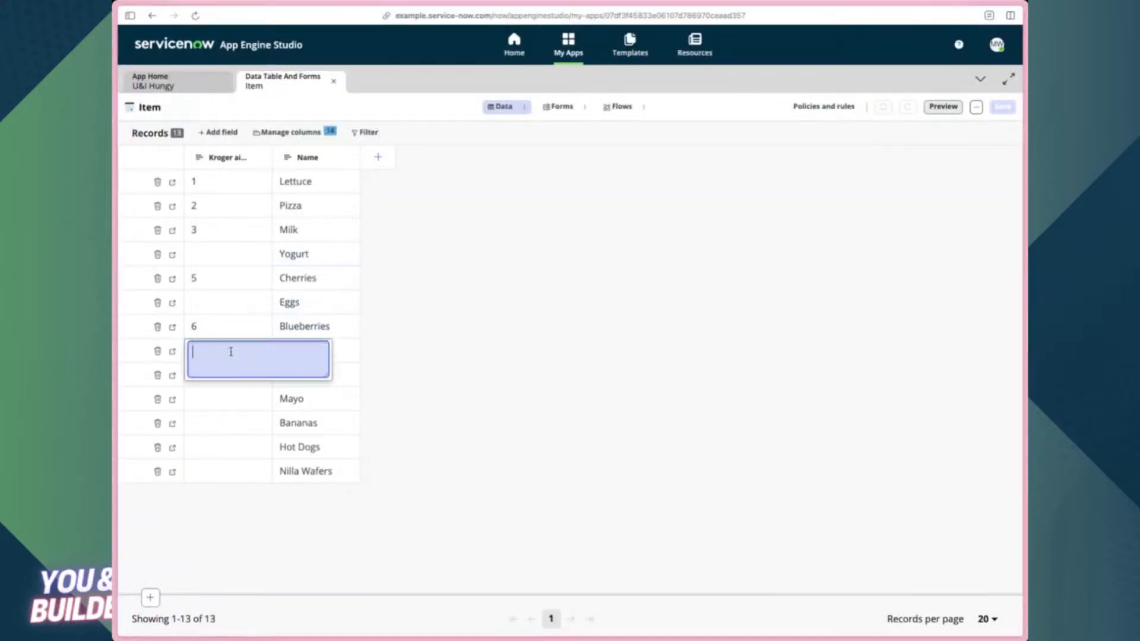
text(8)
click(432, 362)
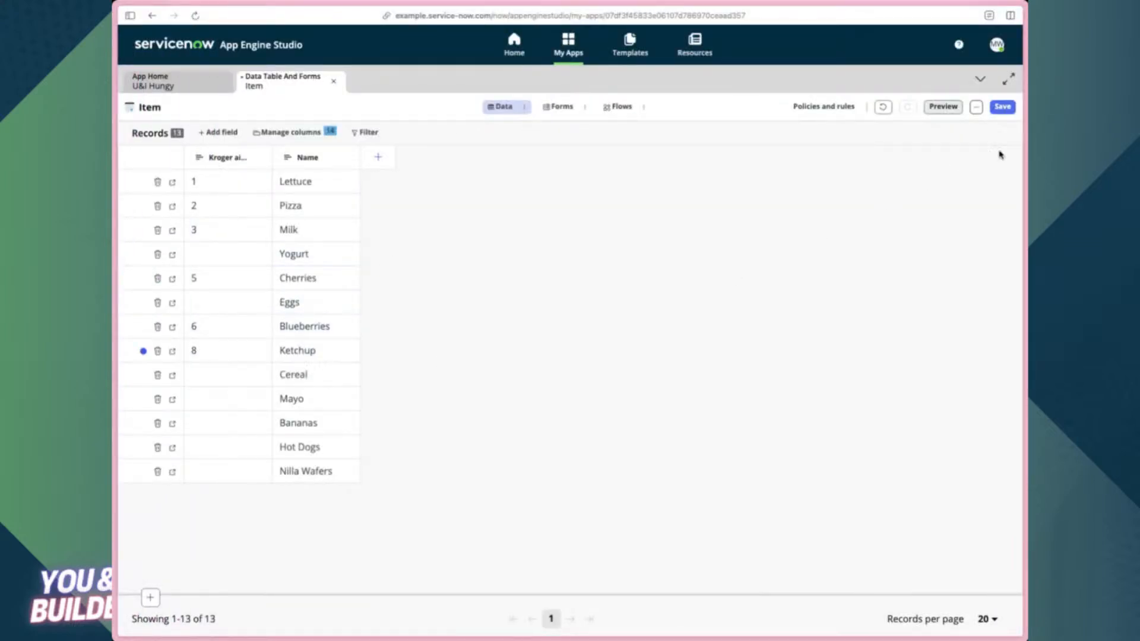
click(1003, 106)
- Return to the Responsive authoring page in UI Builder and close the Value binding dialog without changes
mouse_move(117, 190)
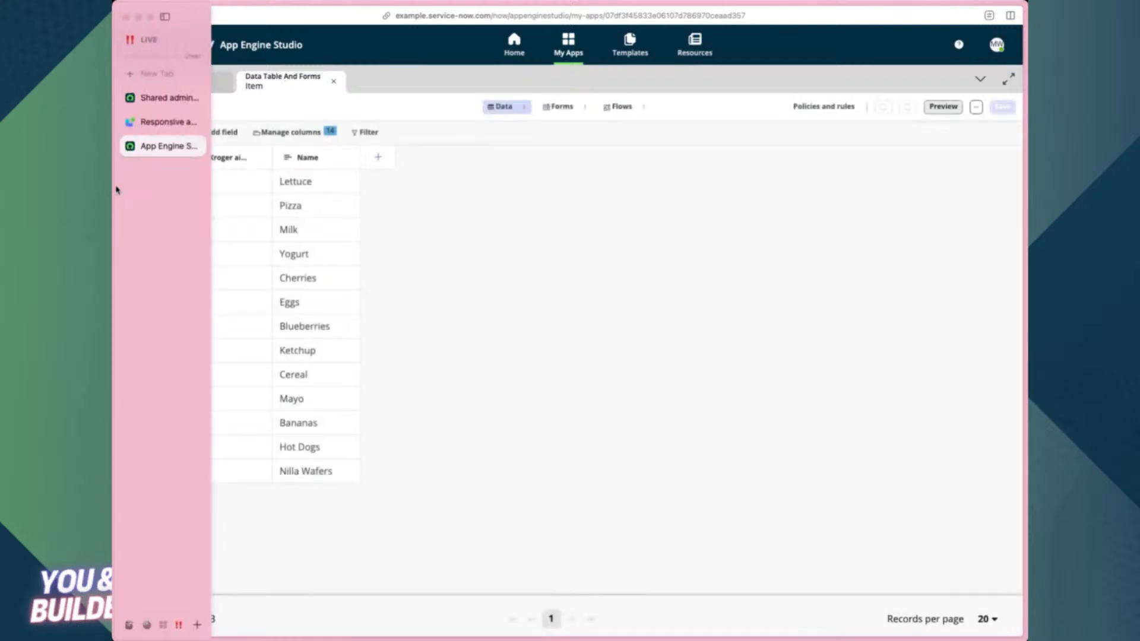
click(147, 98)
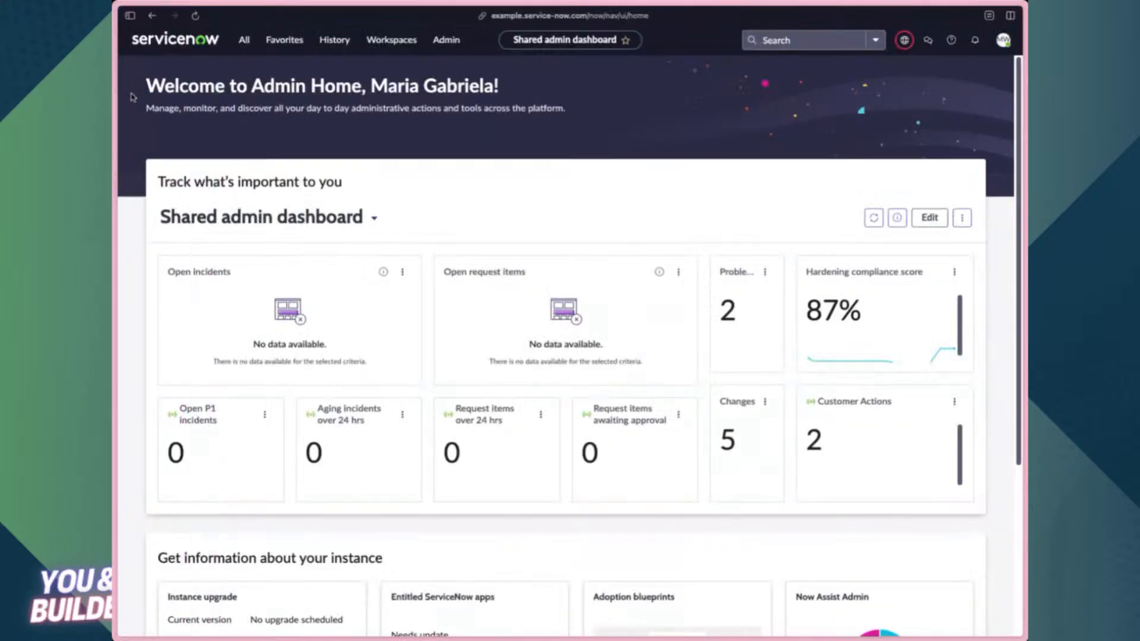
mouse_move(117, 107)
click(147, 120)
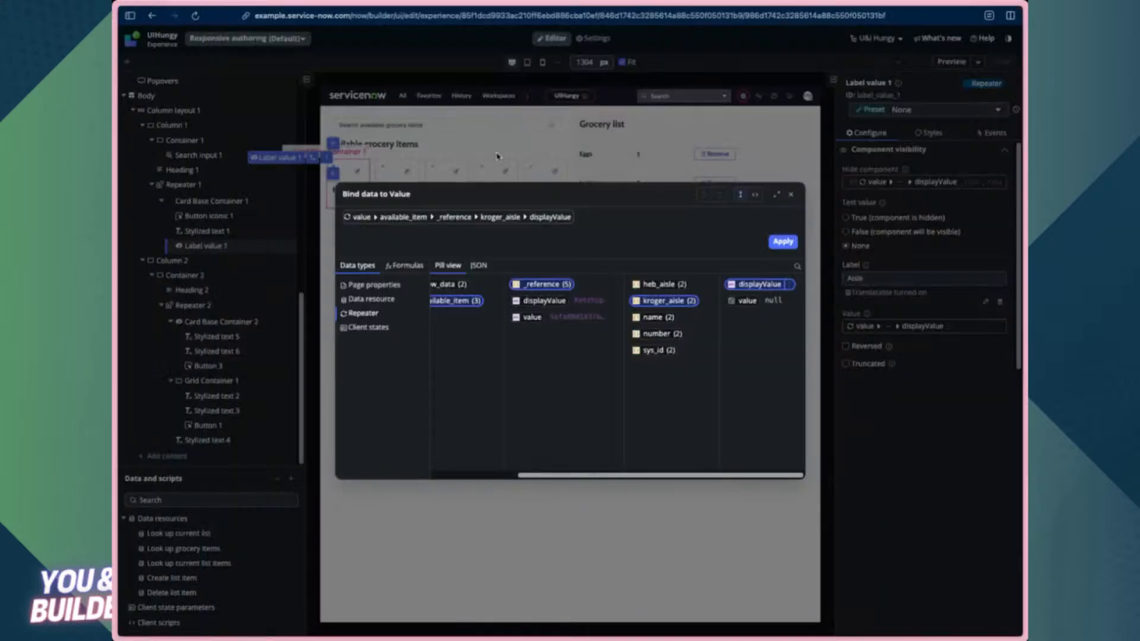
click(791, 194)
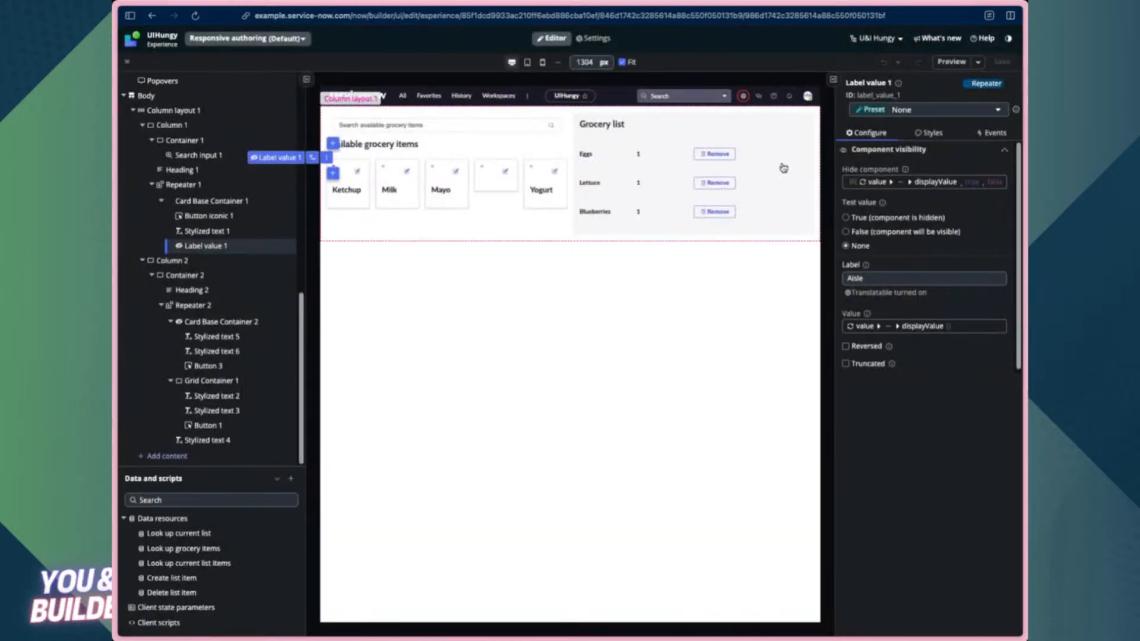
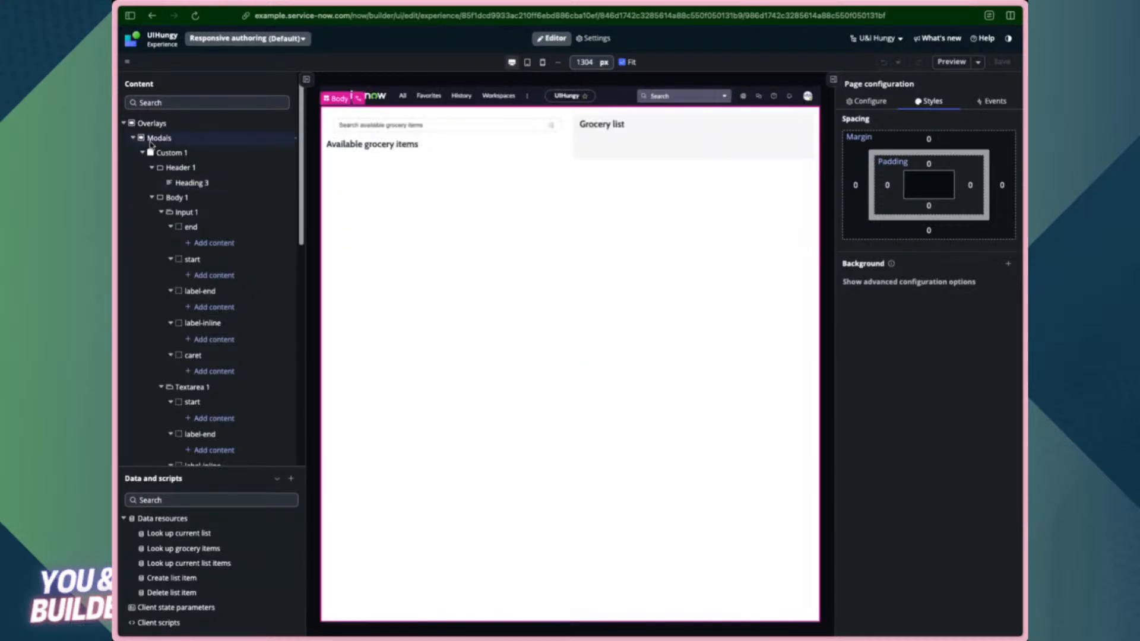
- Collapse the Overlays, select Label value 1 and examine its Hide component formula and Value binding
click(123, 123)
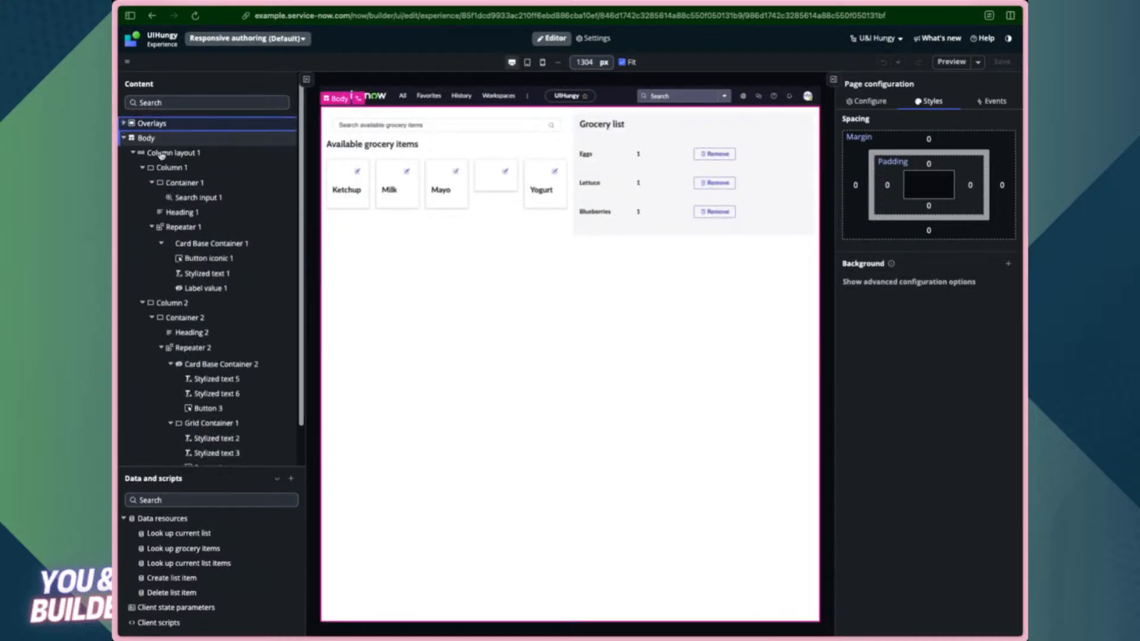
click(224, 290)
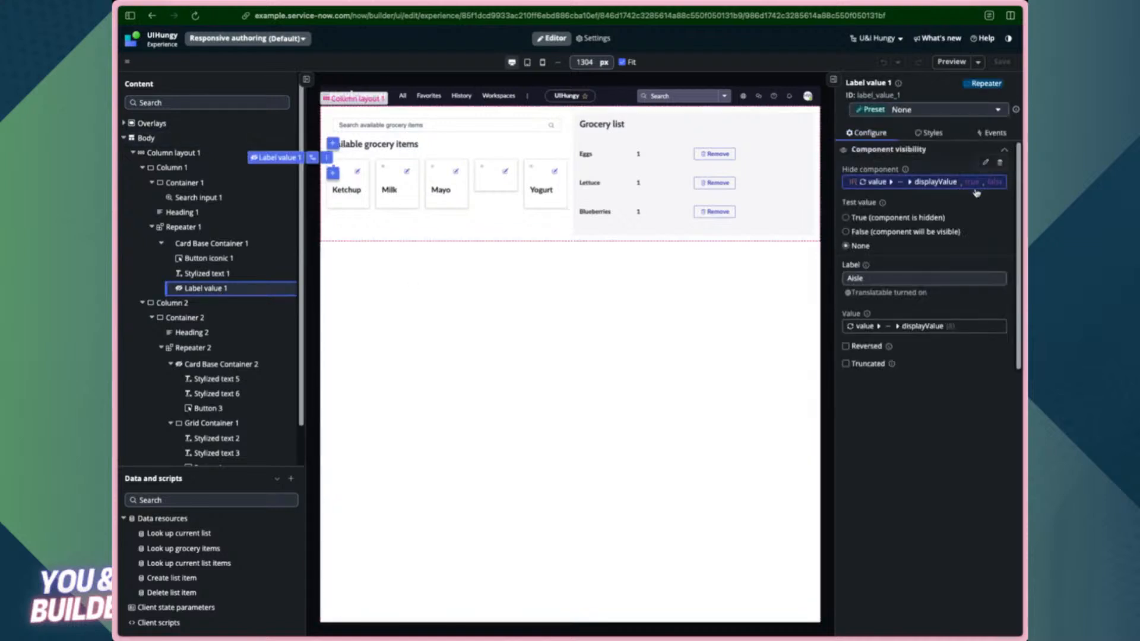
click(983, 186)
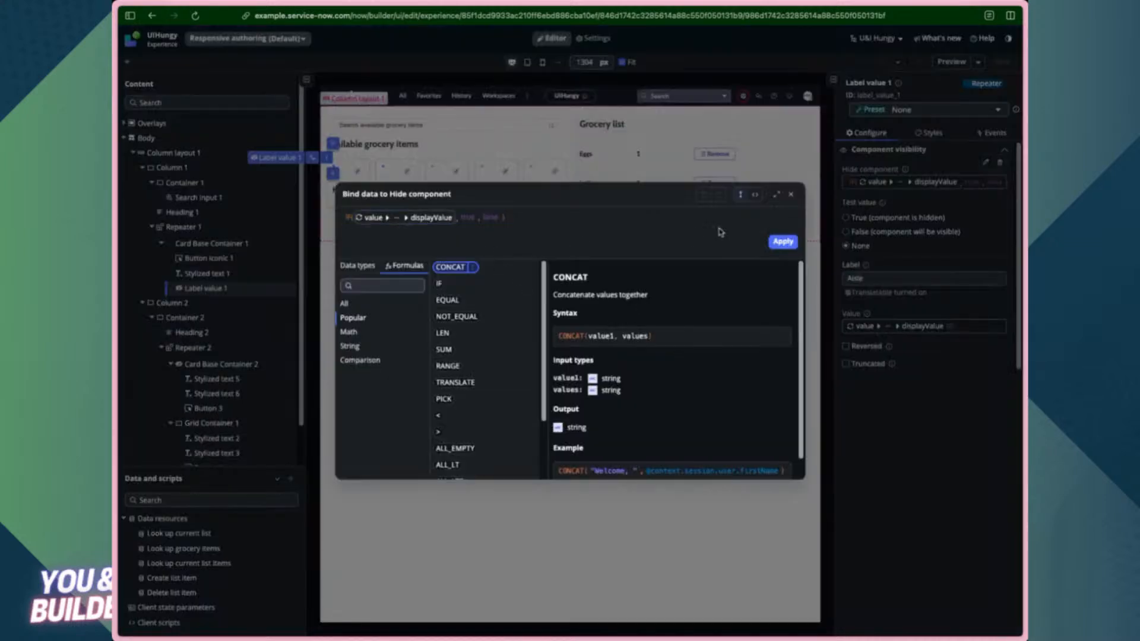
click(791, 195)
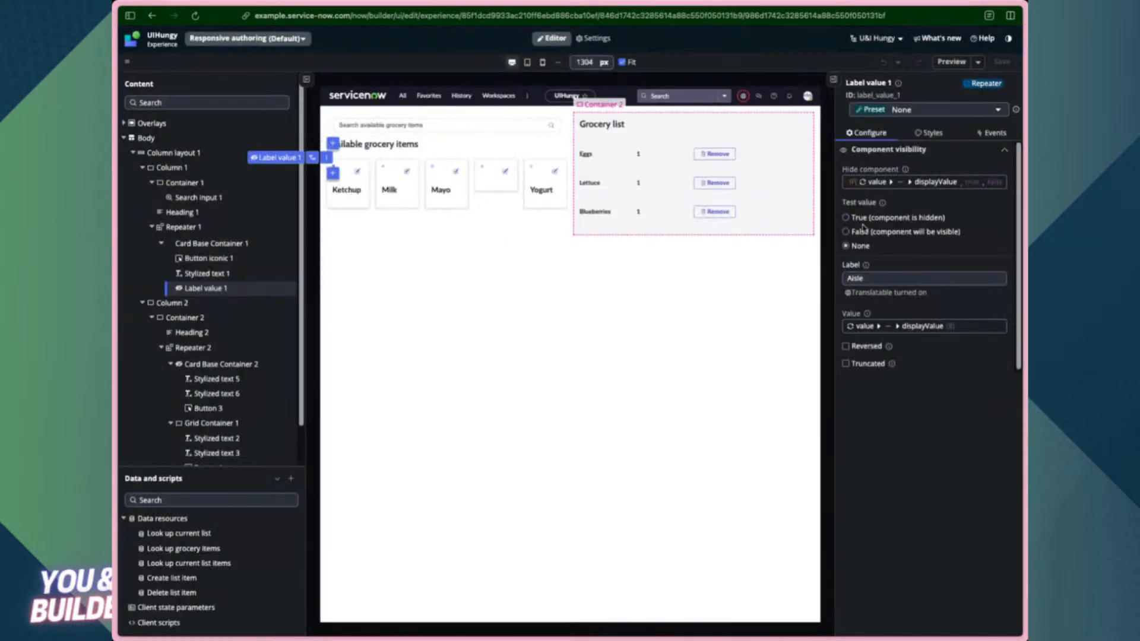
click(958, 328)
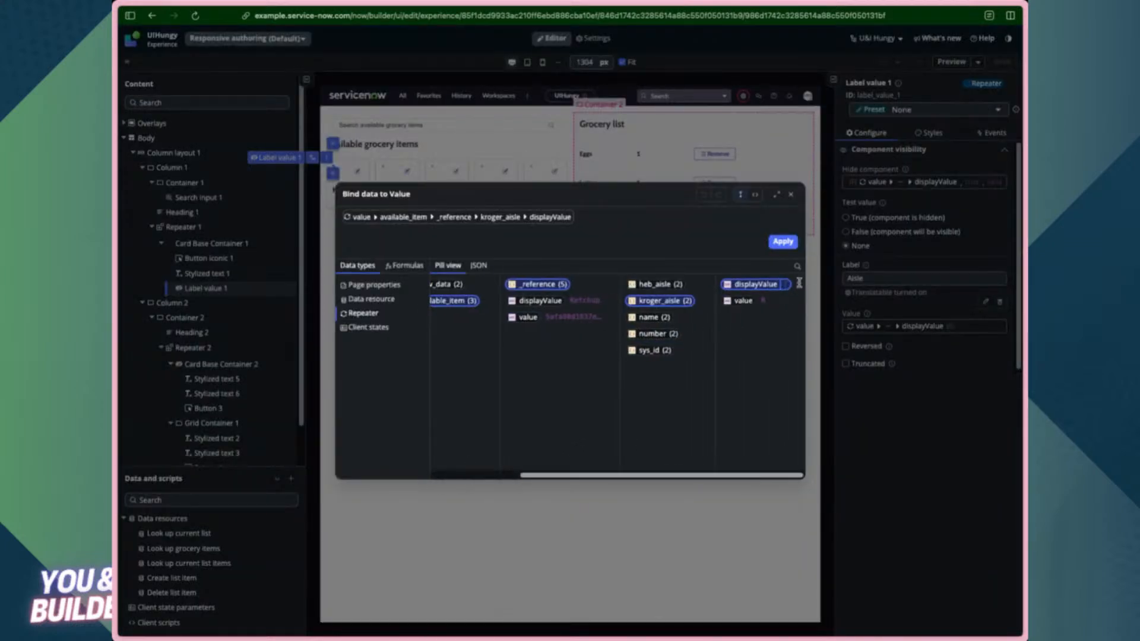
click(792, 194)
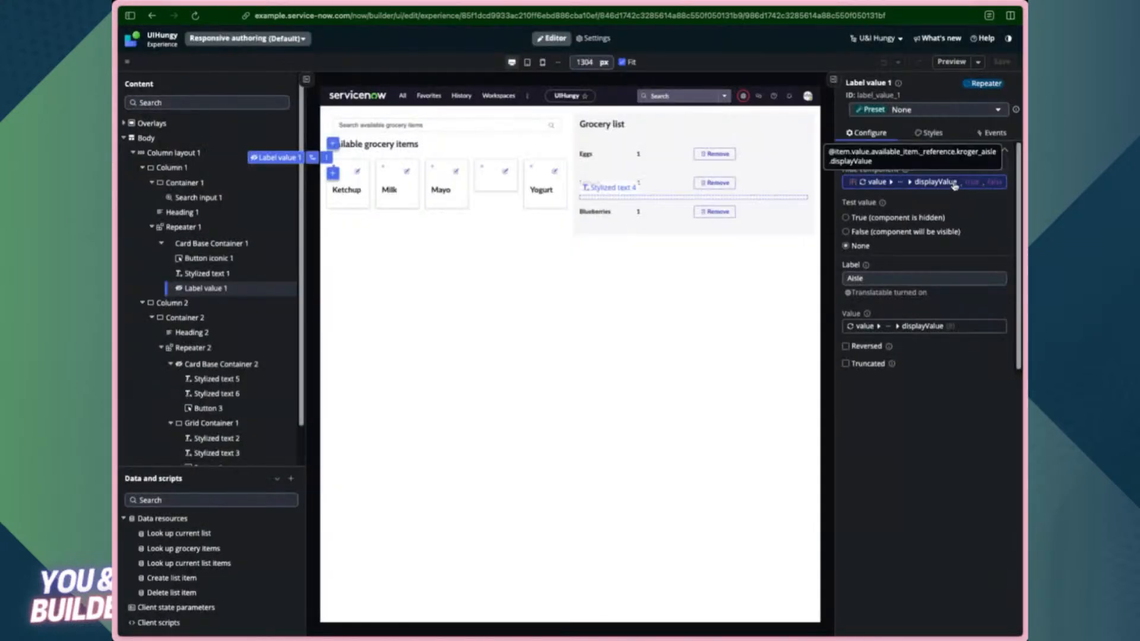
- Examine the full Kroger aisle path in the Hide component formula of Label value 1 and apply the formula unchanged
click(968, 186)
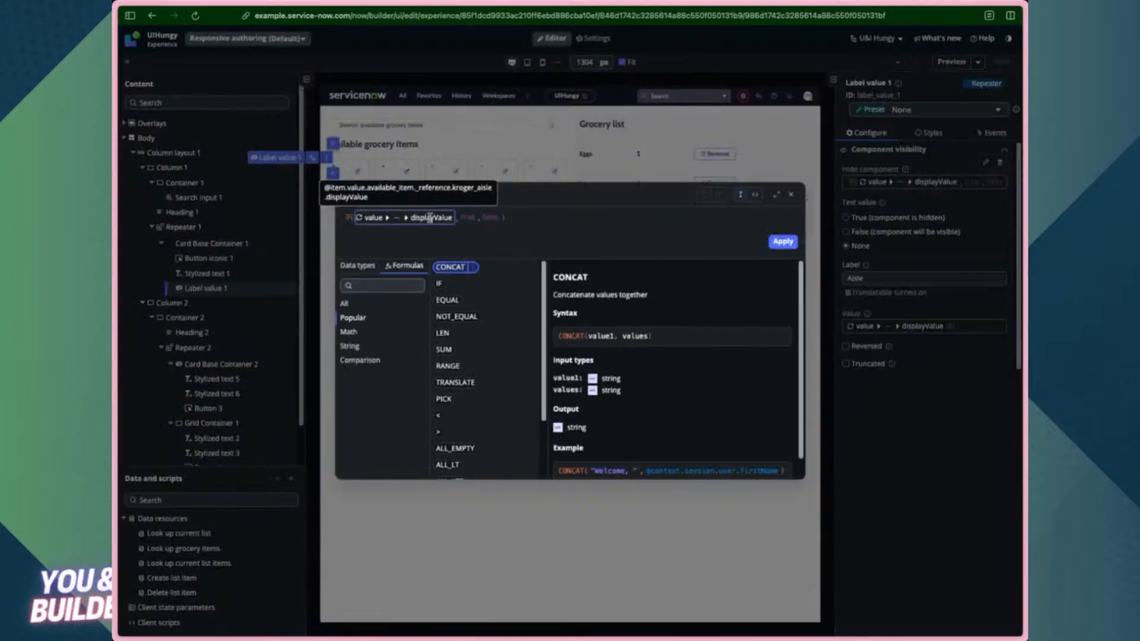
double_click(436, 219)
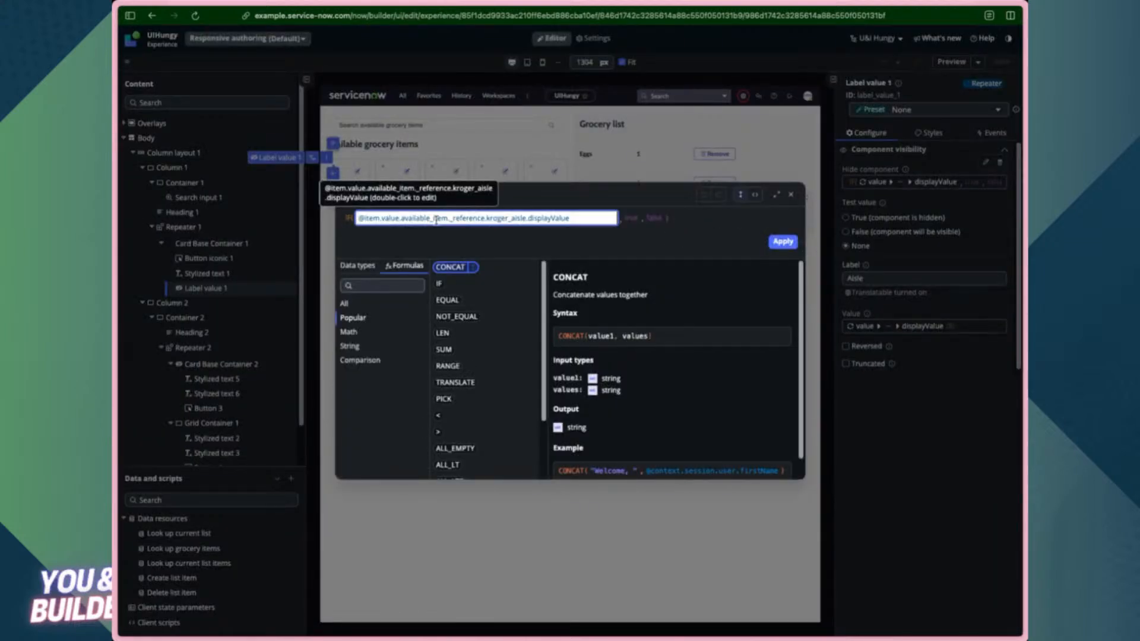
click(573, 251)
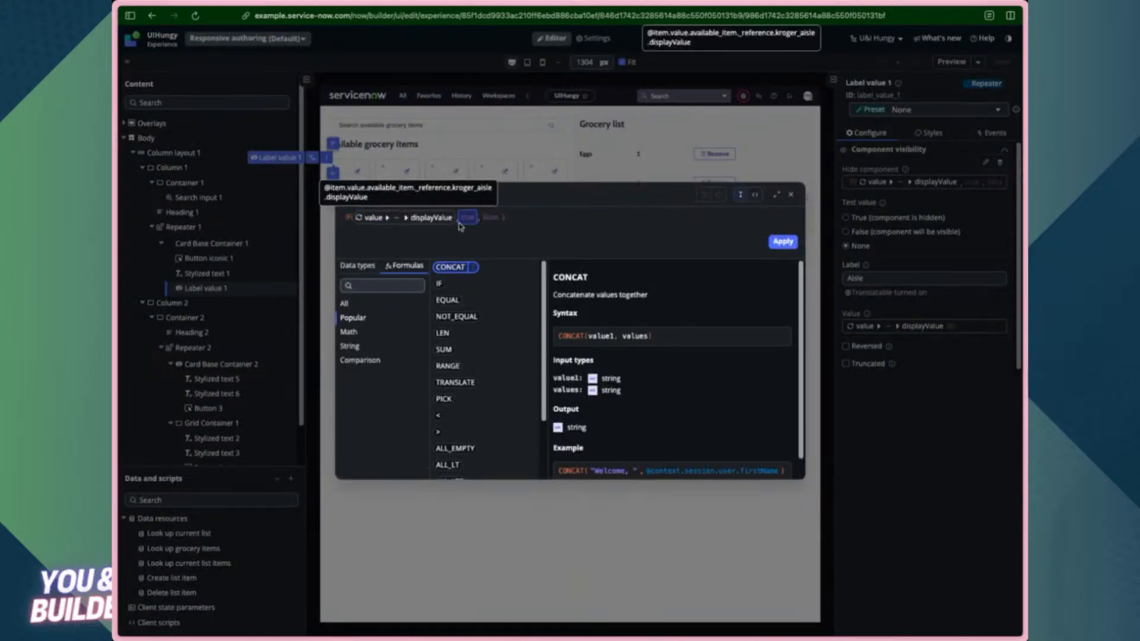
click(783, 242)
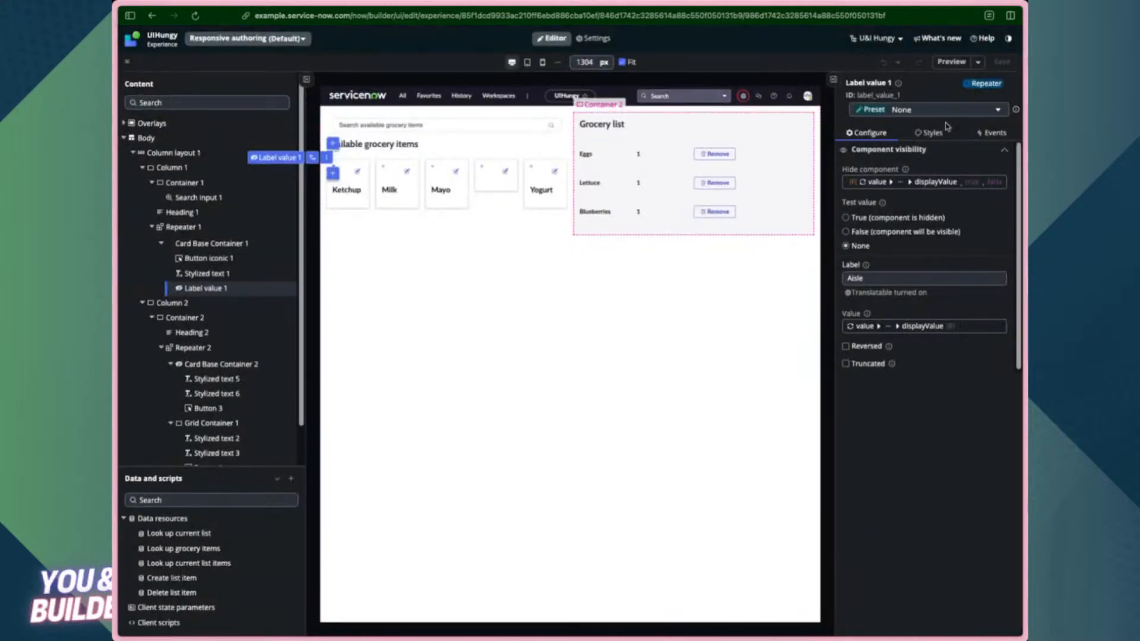
- Preview the page variant, return to the editor and review the Hide component formula of Label value 1 without changing it
click(950, 62)
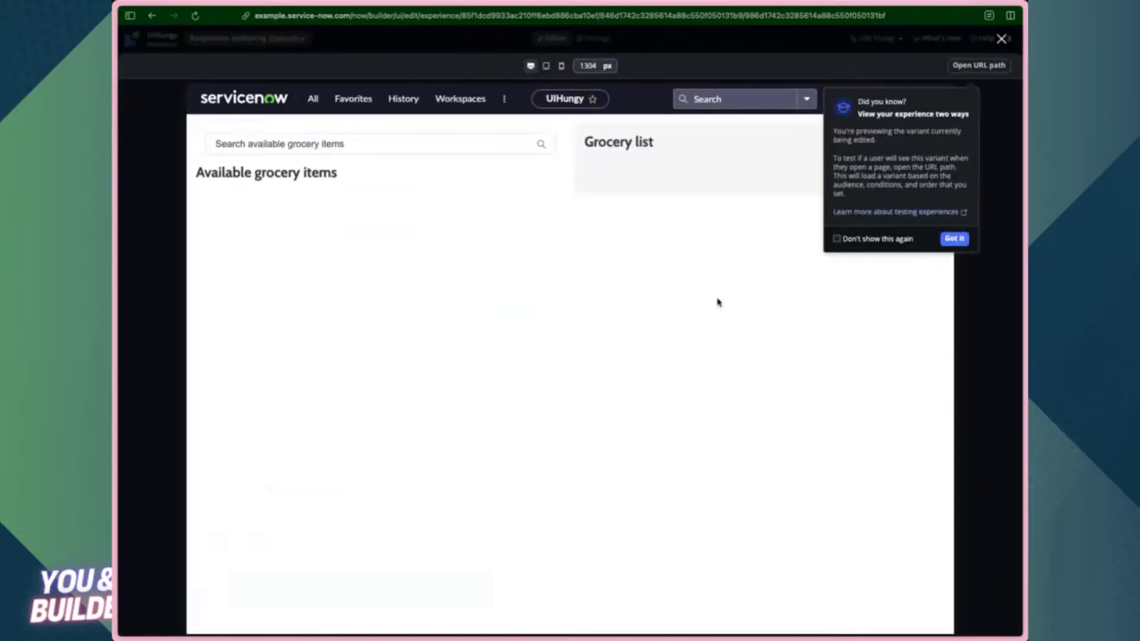
click(1002, 38)
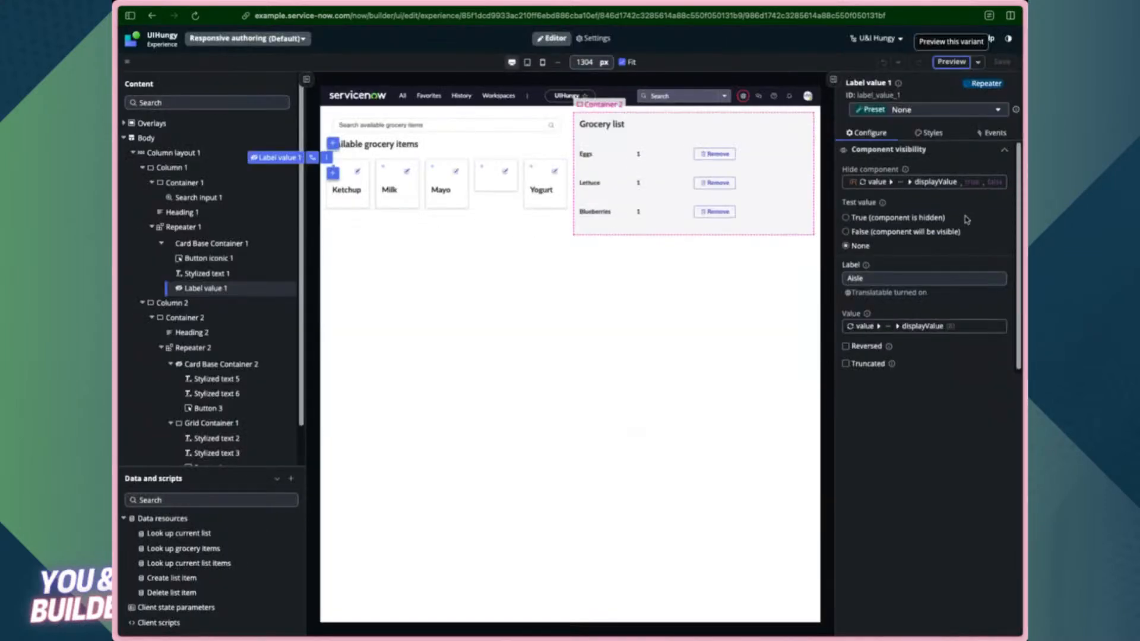
click(940, 186)
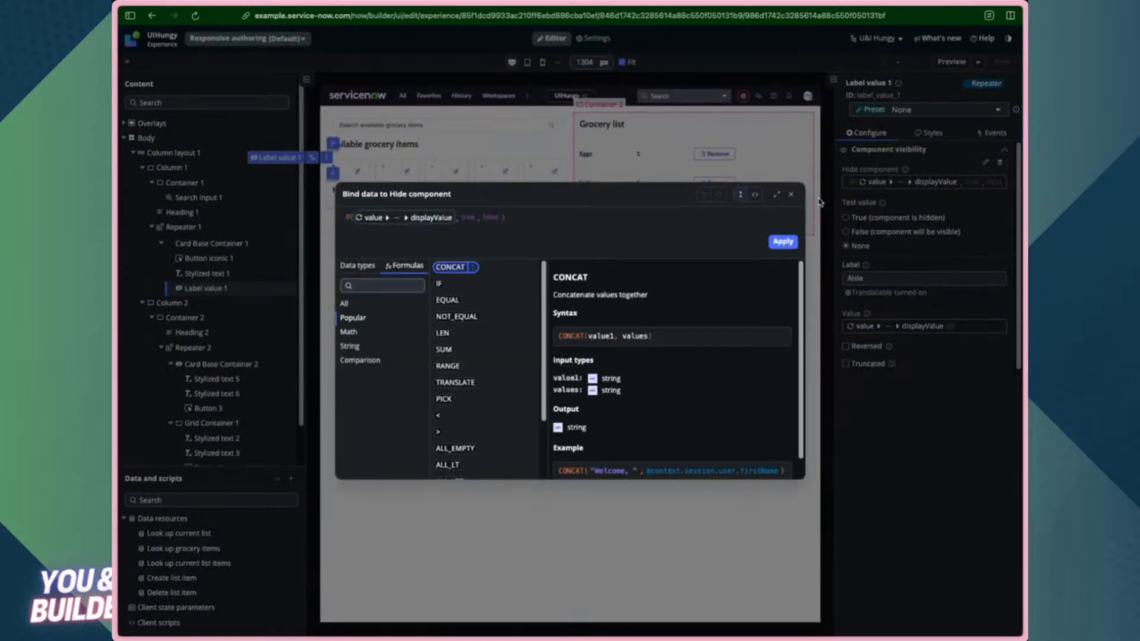
click(791, 196)
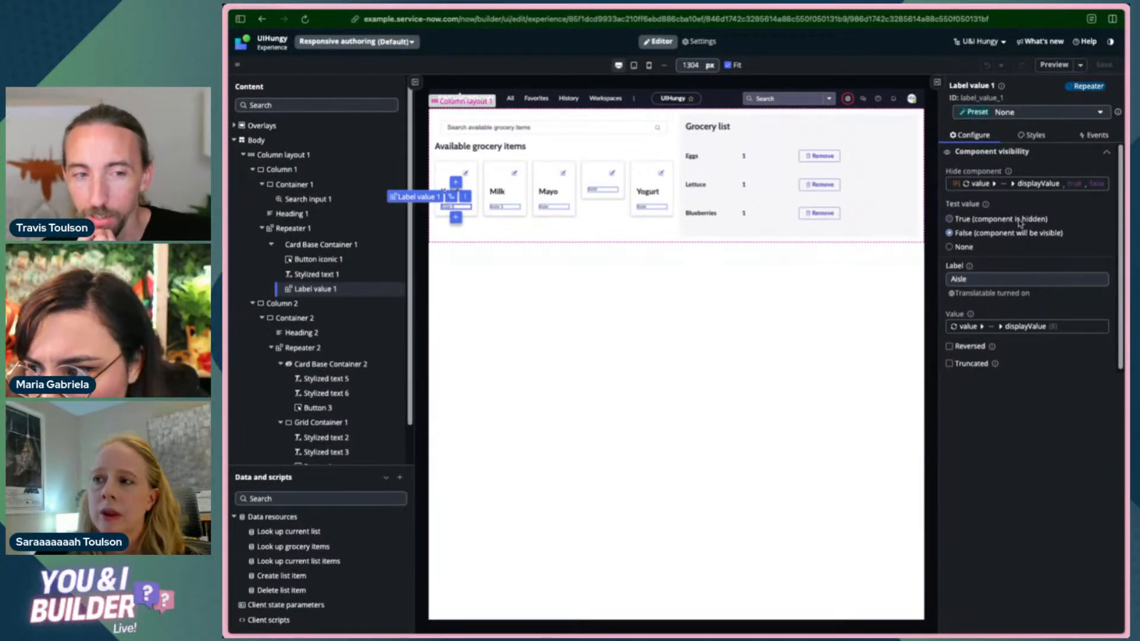
- With the test value at True, swap the Hide component formula's results to false, then true, and save the page
click(980, 219)
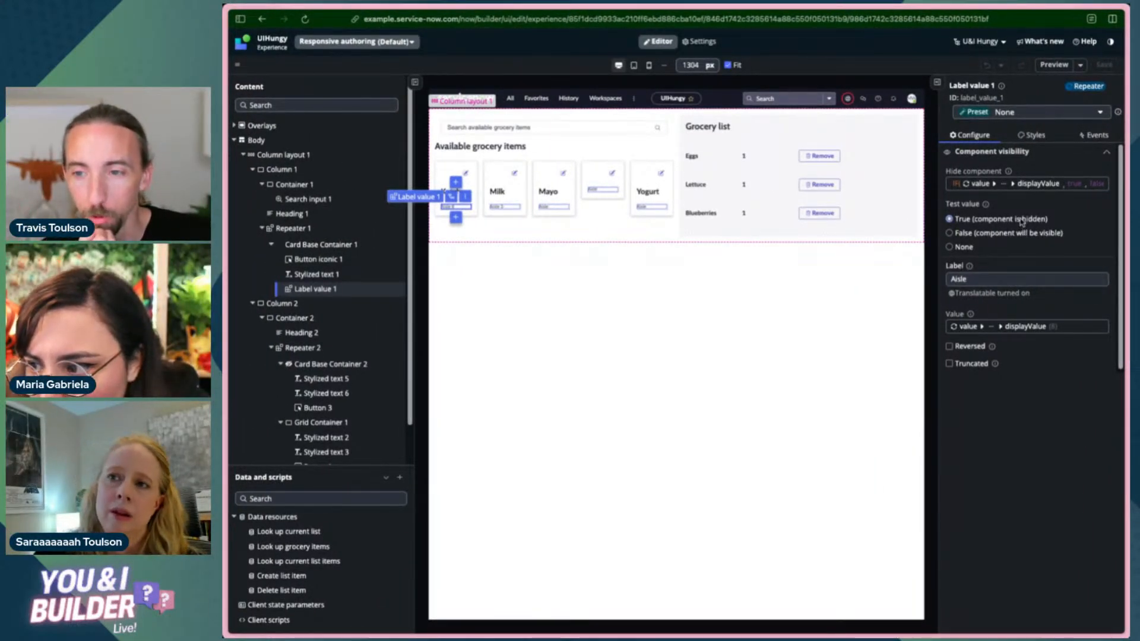
click(1073, 187)
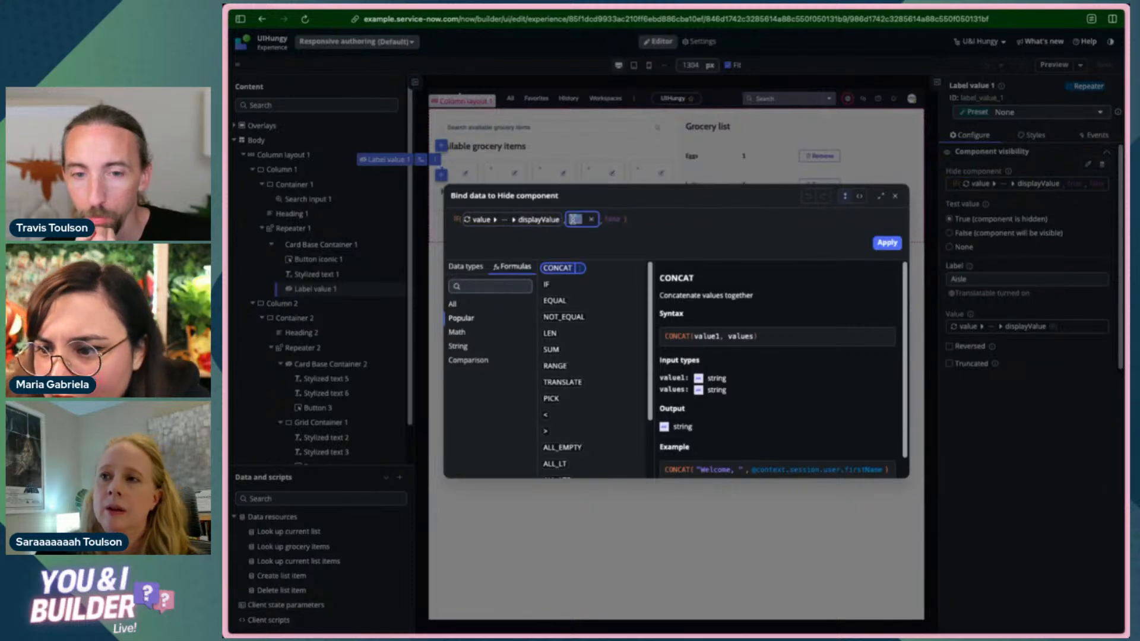
text("fals)
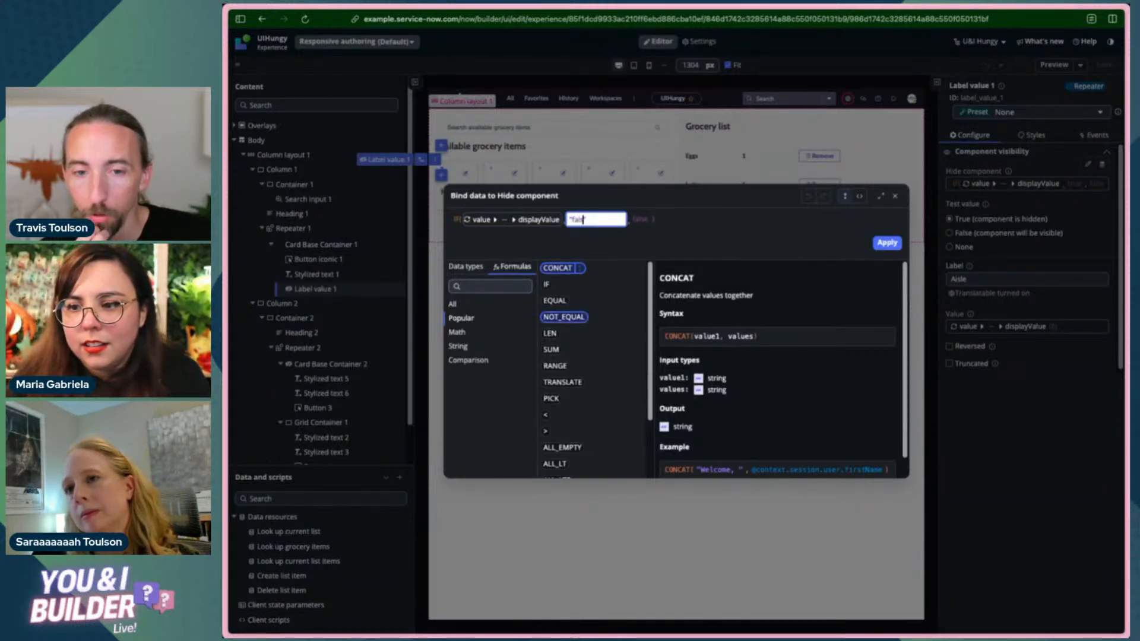
text(e)
click(627, 228)
click(602, 218)
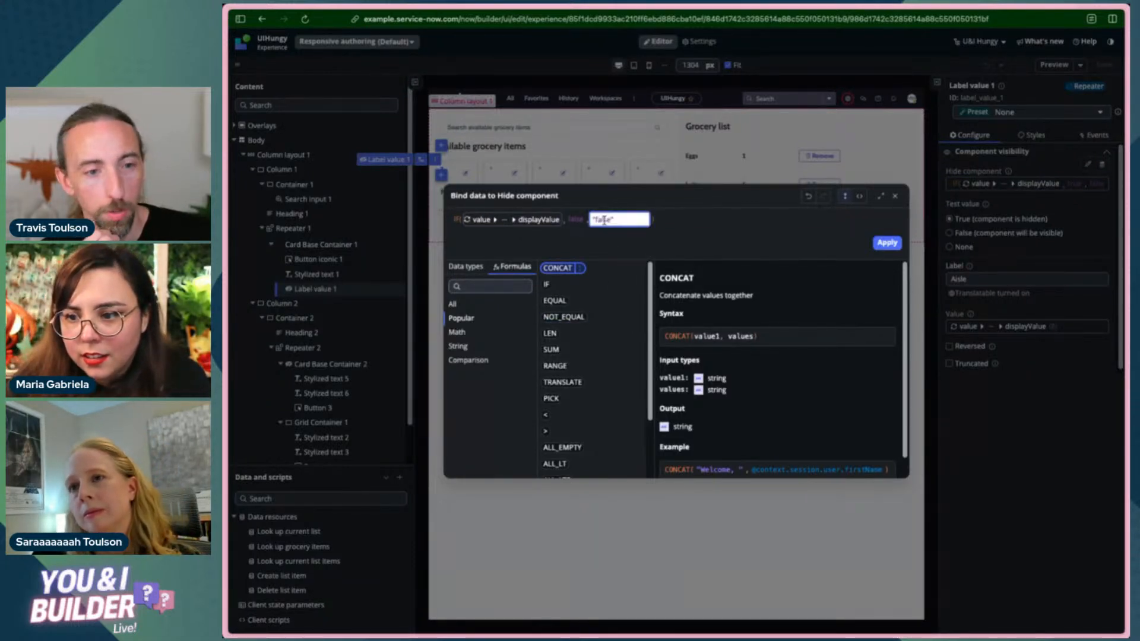
text("true)
click(629, 232)
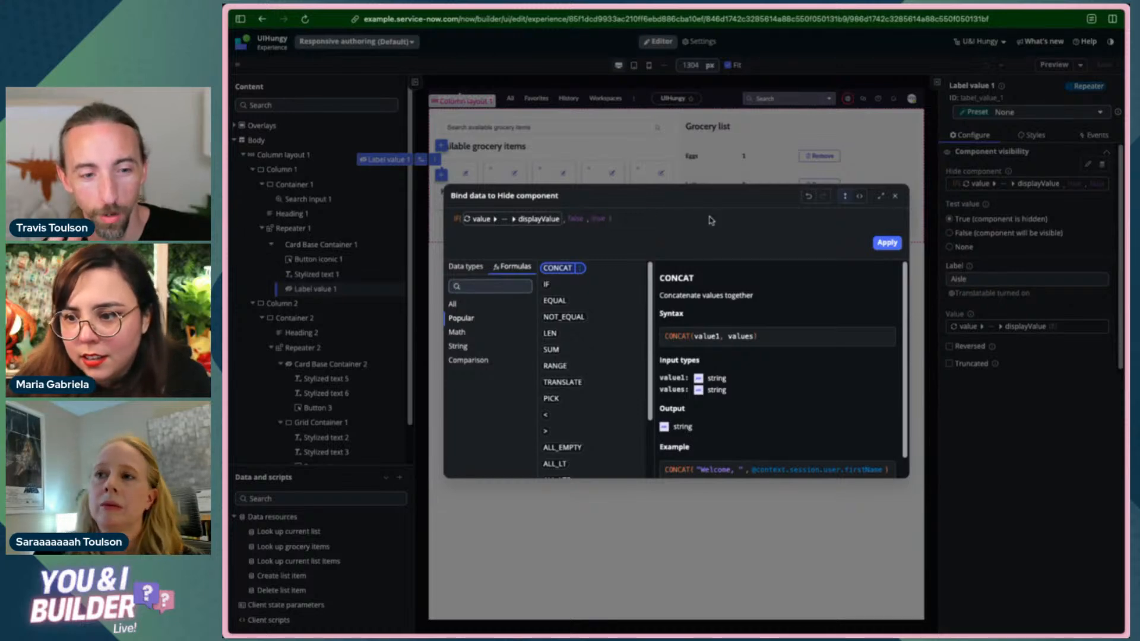
click(887, 243)
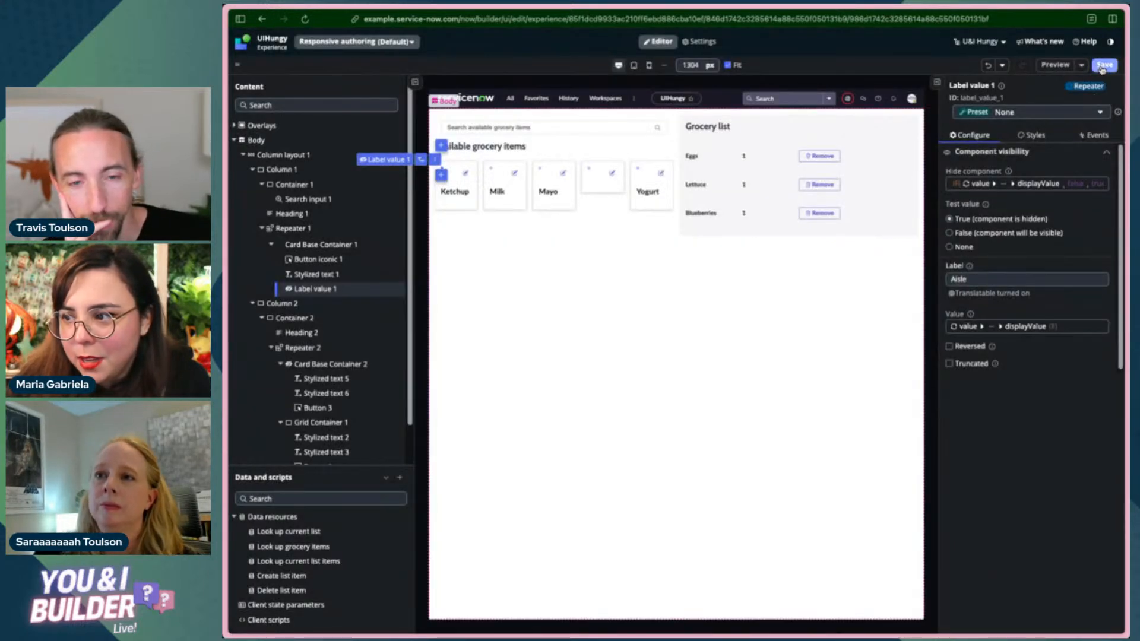
click(1103, 64)
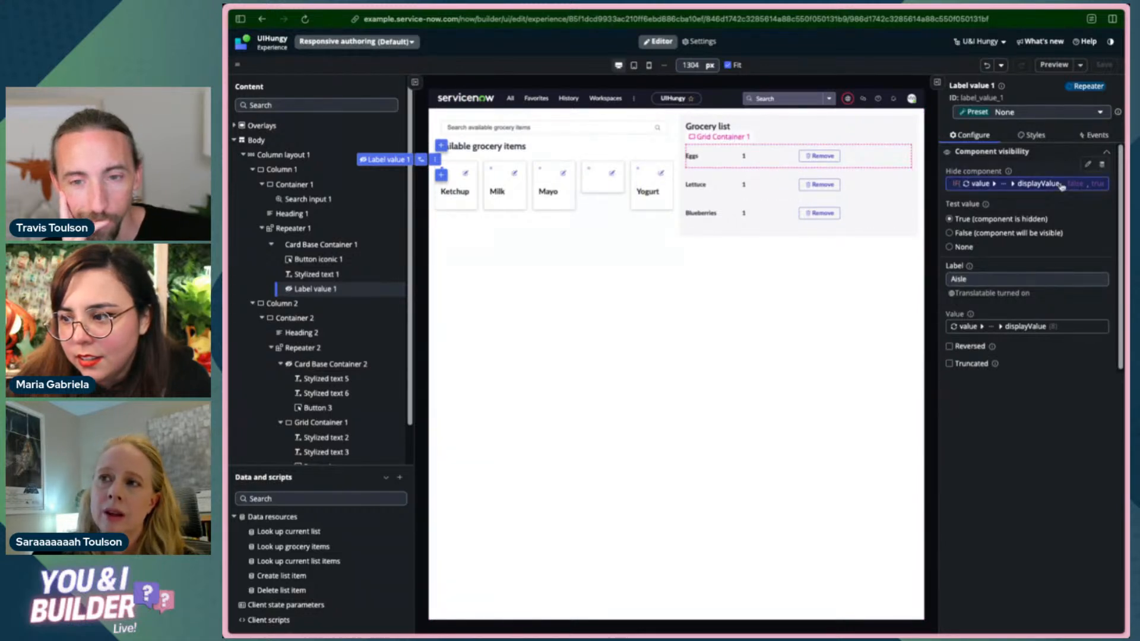
- Preview the page variant to check the item cards, then read the help for Label value 1's Reversed option in the editor
click(1055, 65)
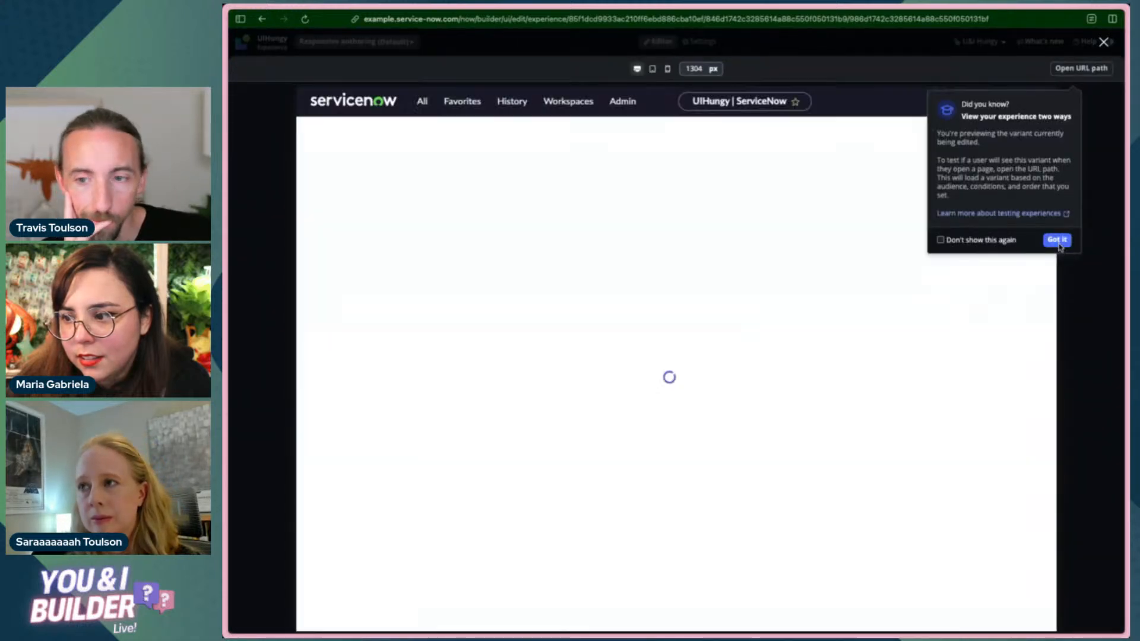
click(1057, 240)
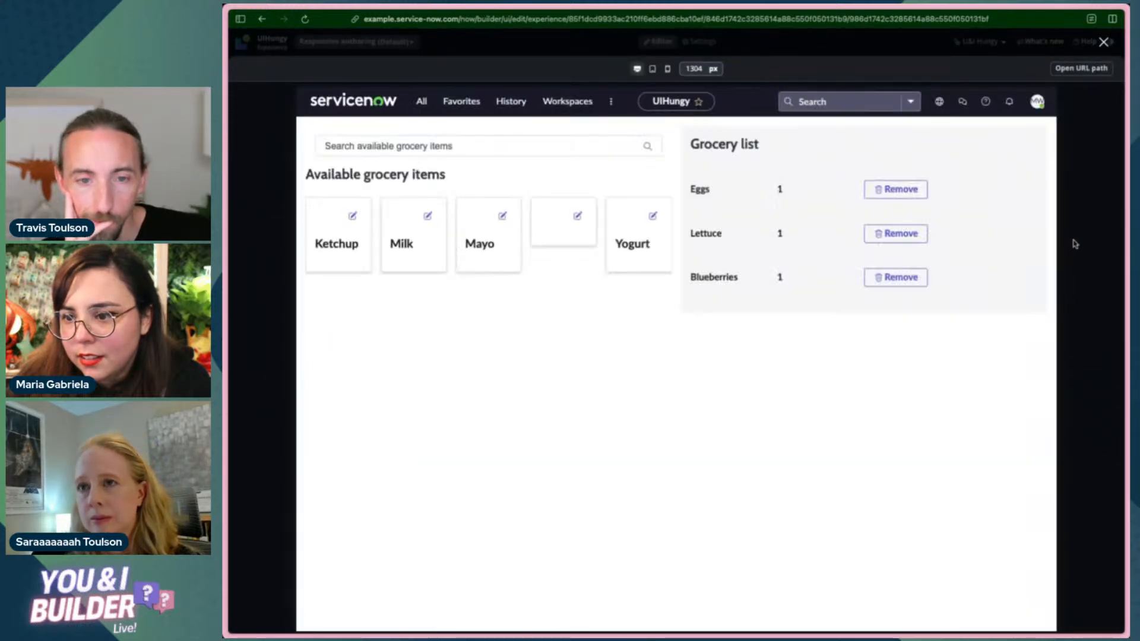
click(1102, 43)
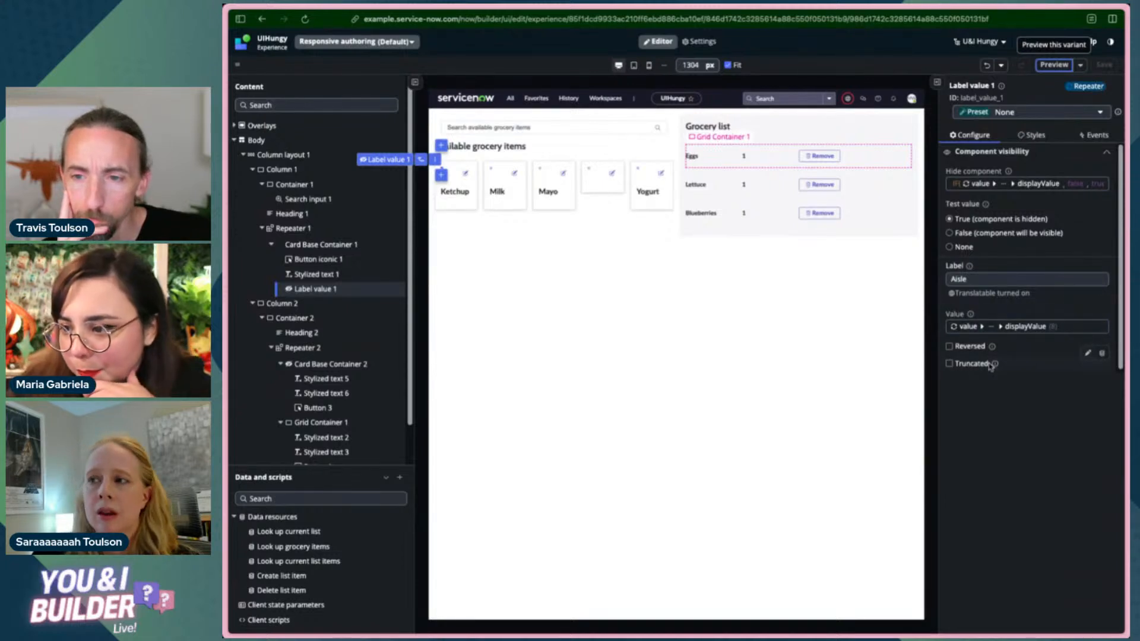
mouse_move(992, 346)
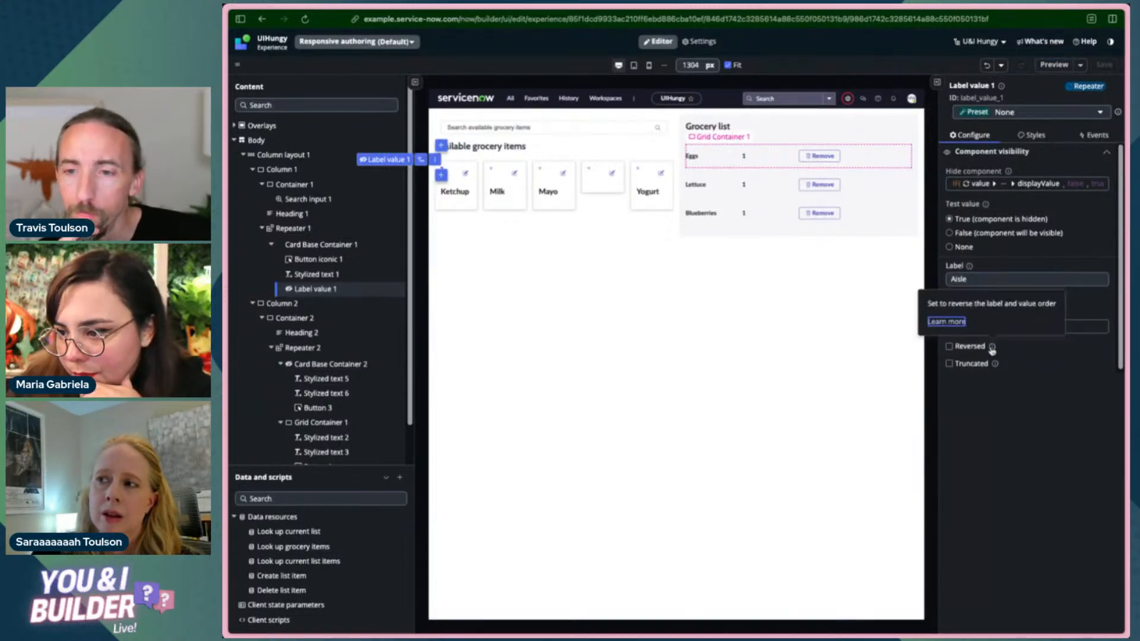
click(992, 348)
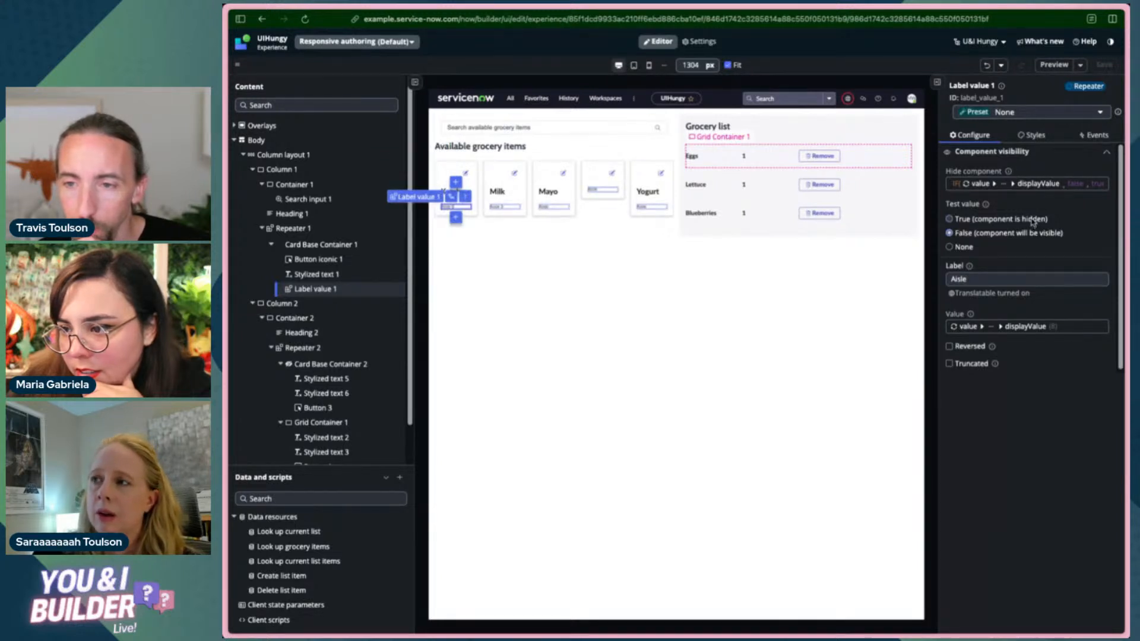
- Examine the kroger_aisle path in the Hide component formula and the available data types, leaving the binding unchanged
click(1067, 186)
click(538, 220)
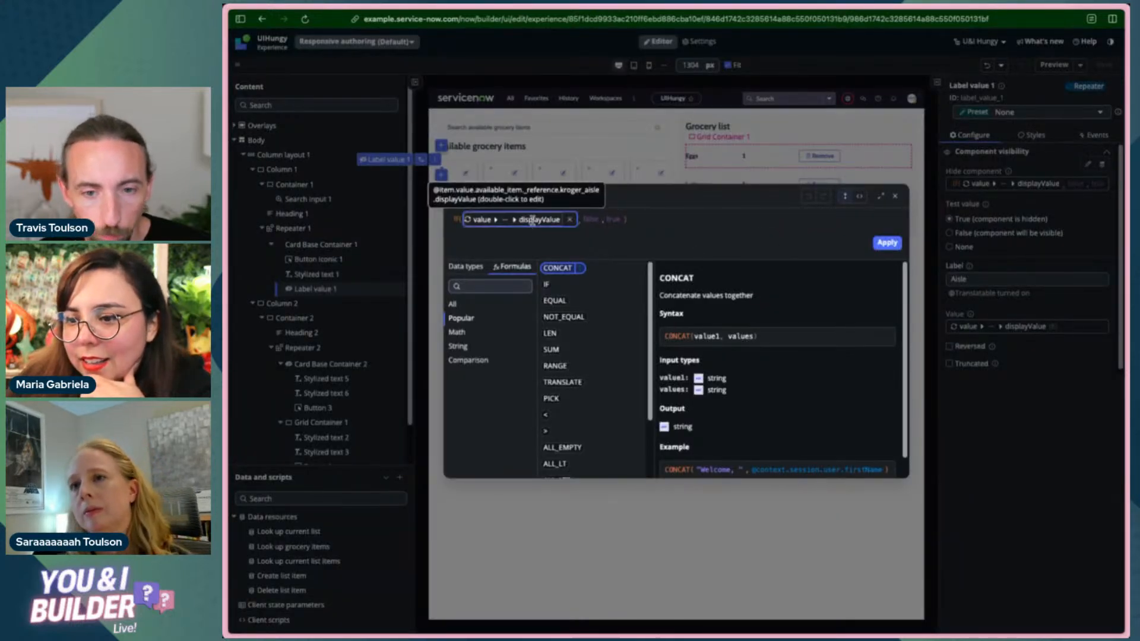
double_click(537, 220)
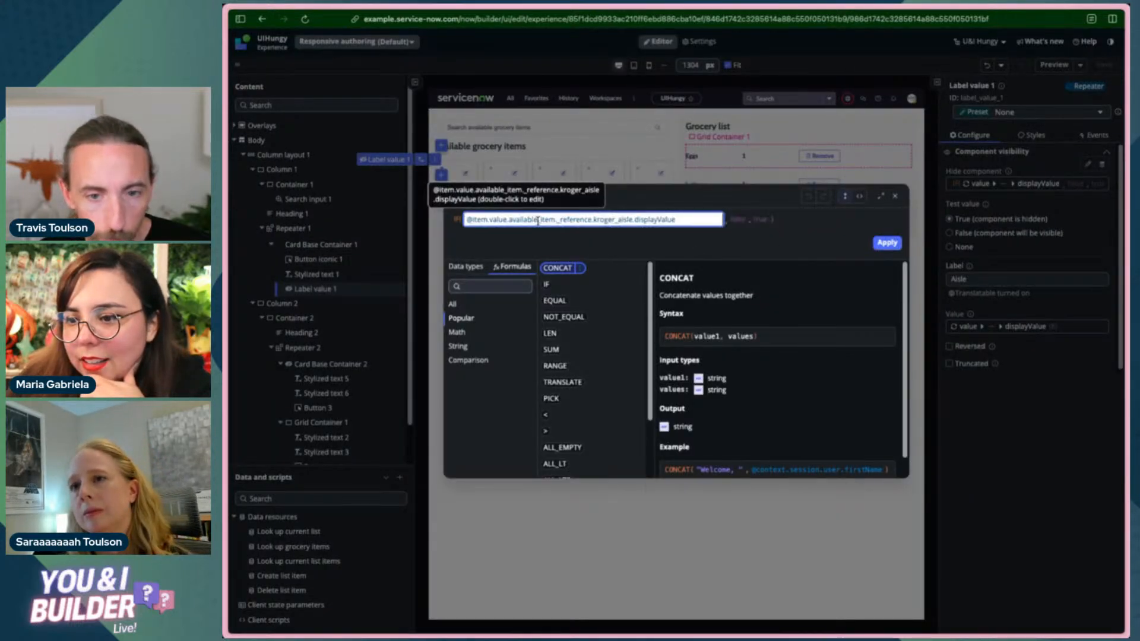
click(465, 267)
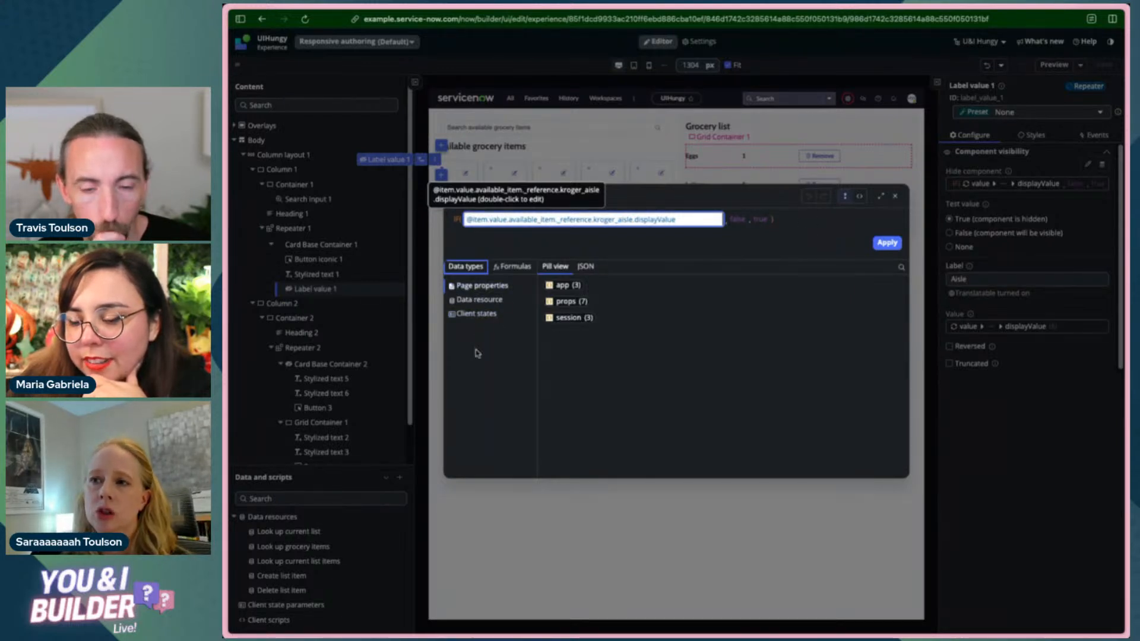
click(628, 245)
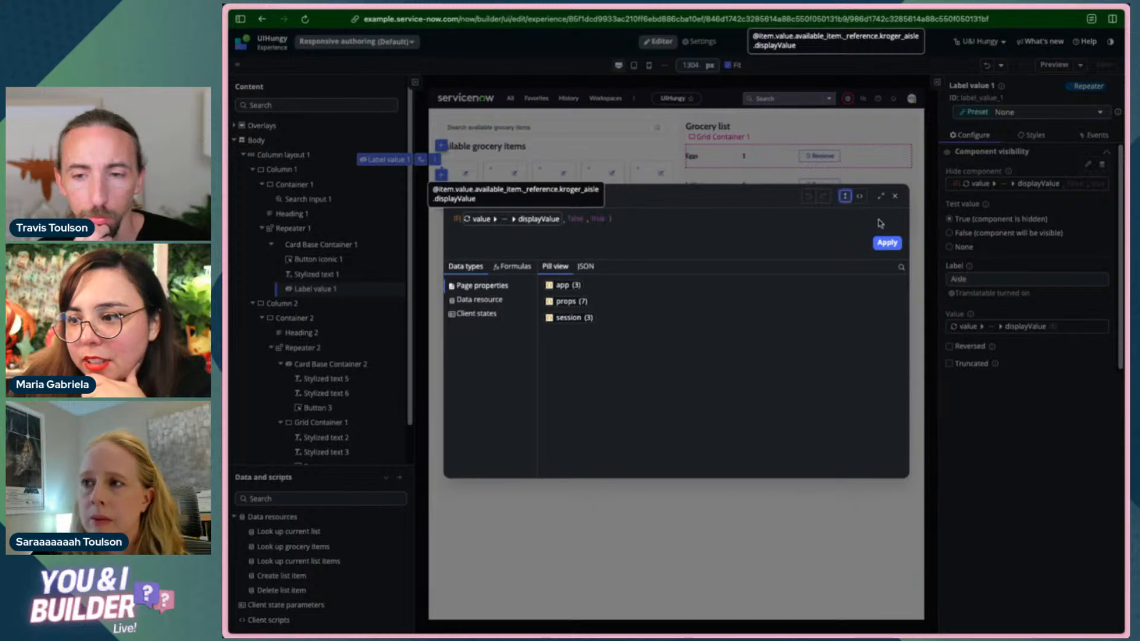
click(895, 197)
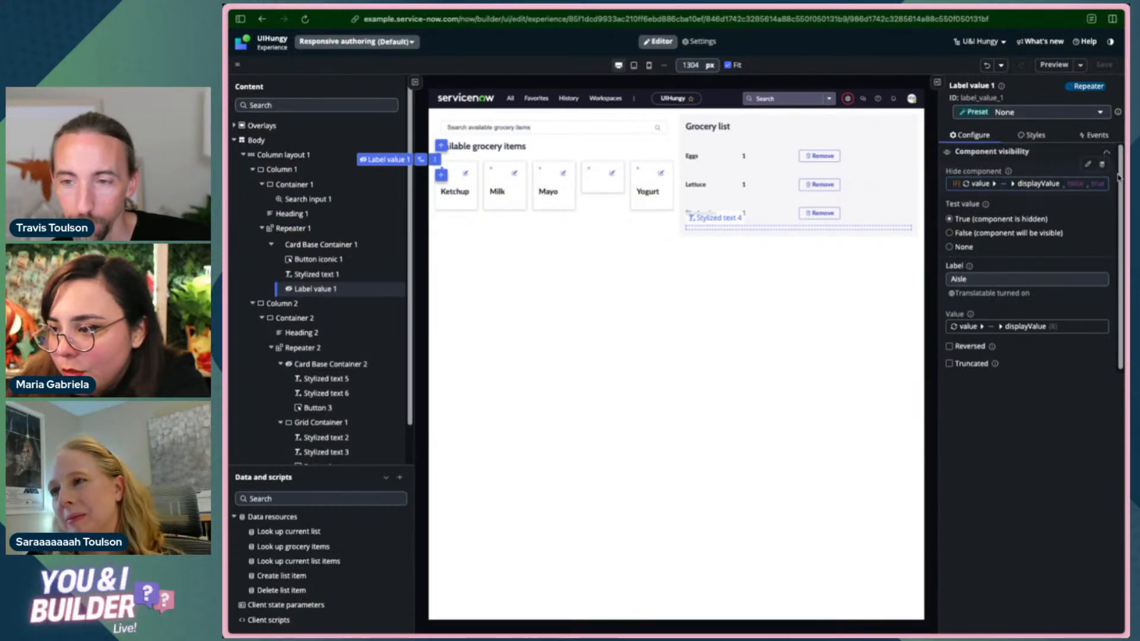
click(1096, 184)
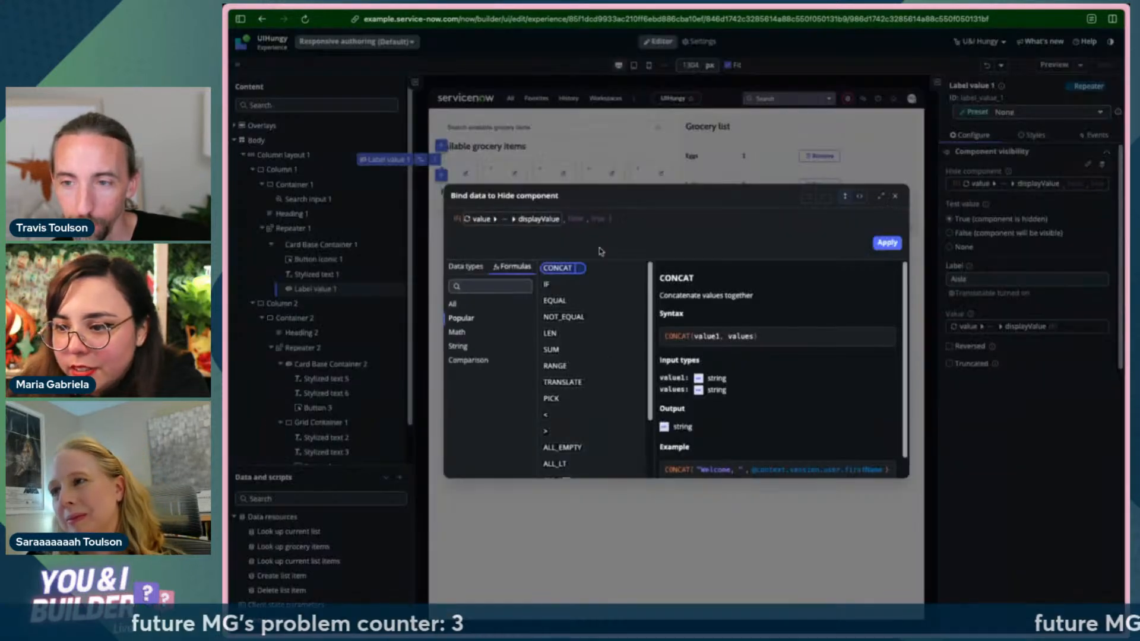
click(618, 220)
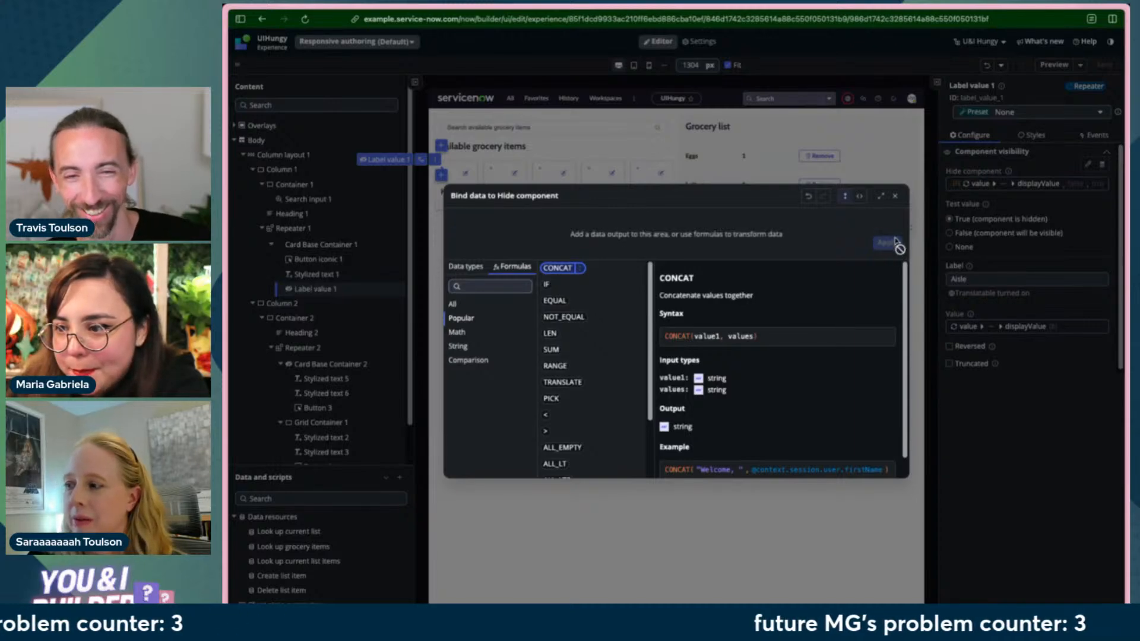
click(894, 196)
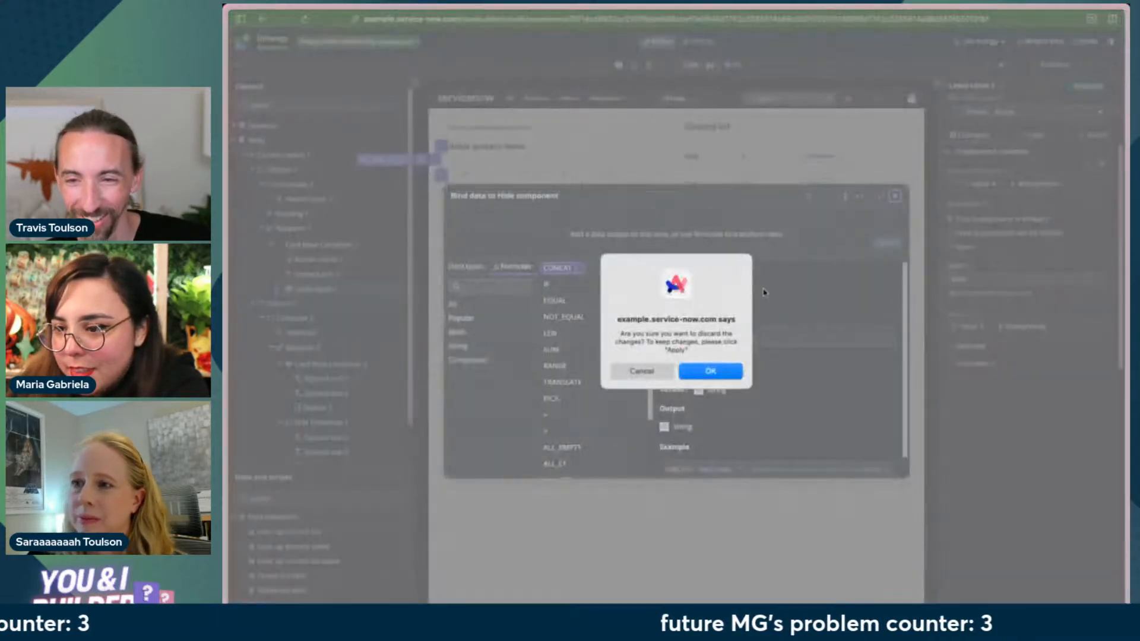
click(656, 373)
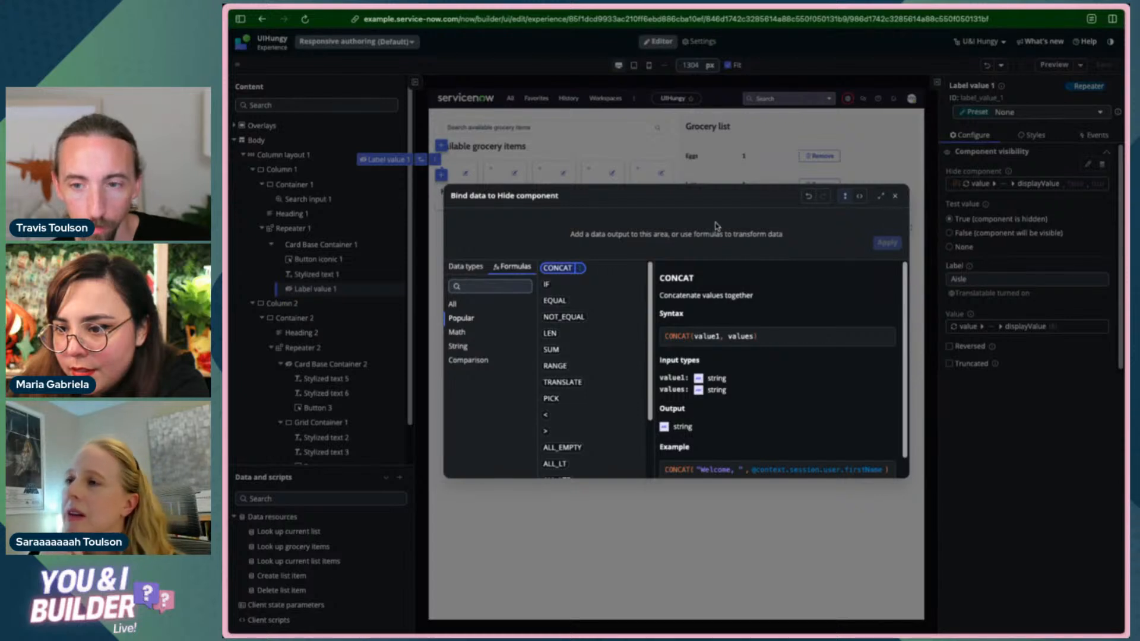
click(465, 267)
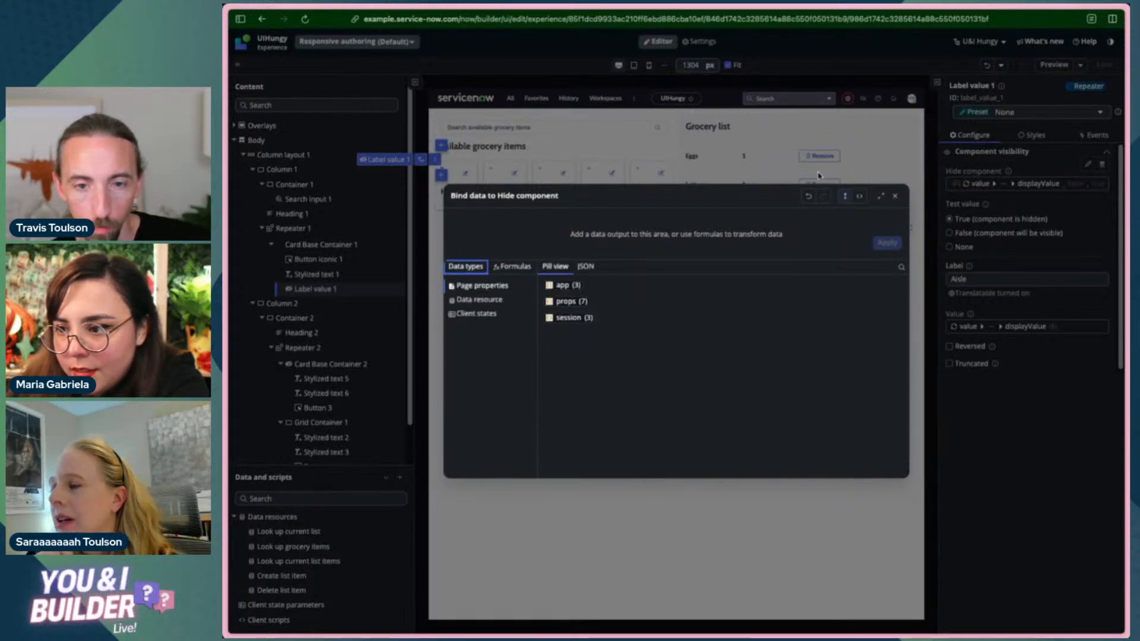
click(892, 198)
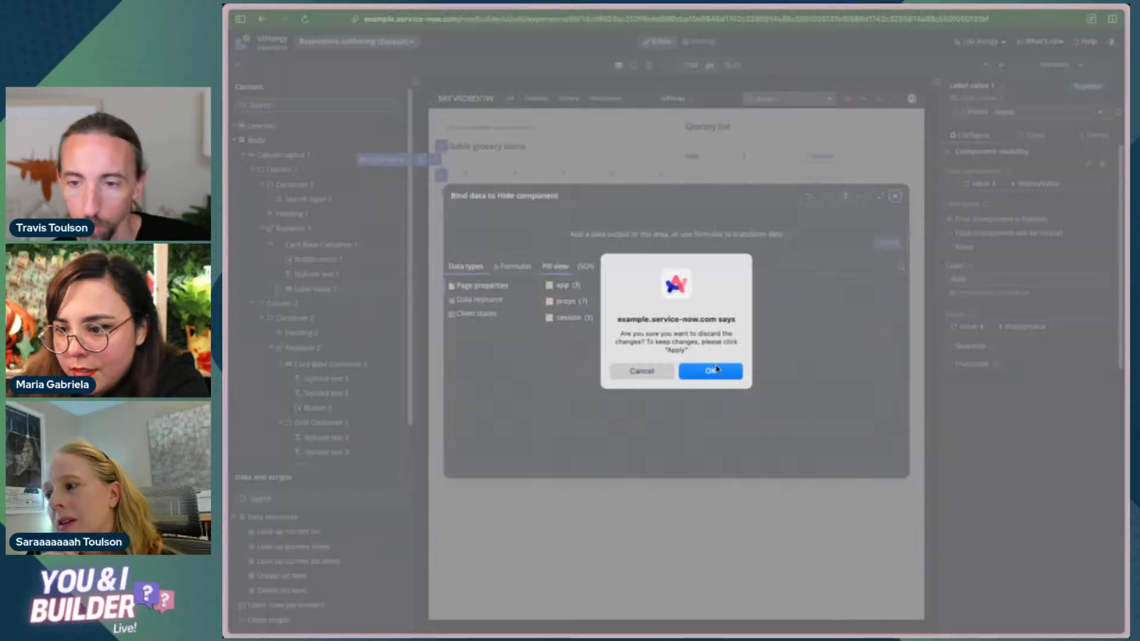
click(711, 372)
- Set Label value 1's test value to None, remove its Hide component formula, and save the page
click(963, 248)
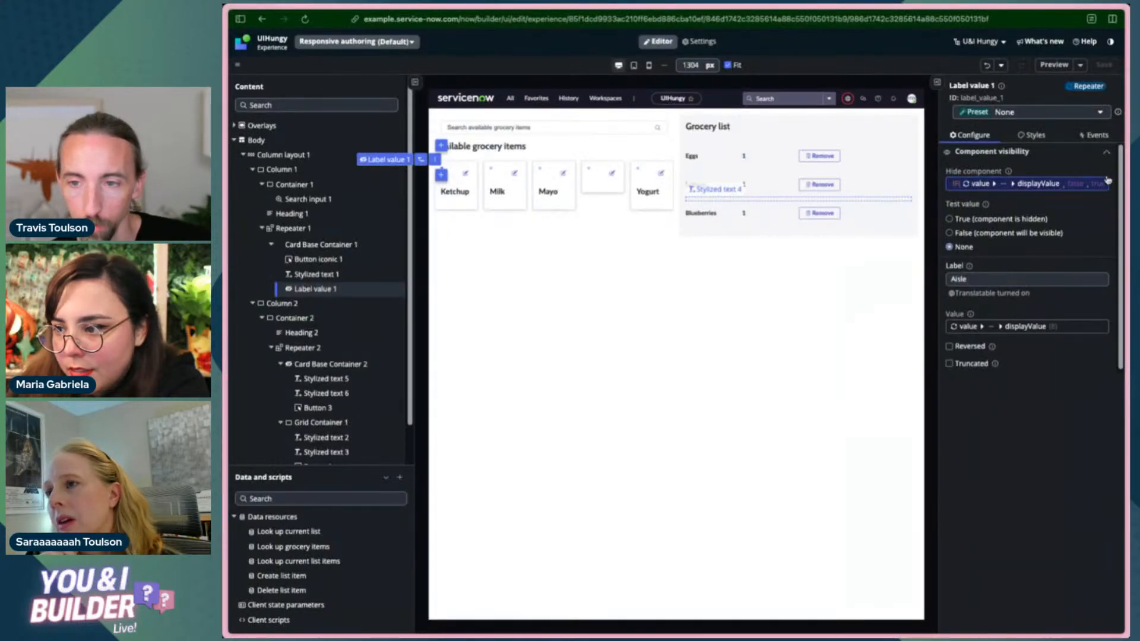
click(1089, 166)
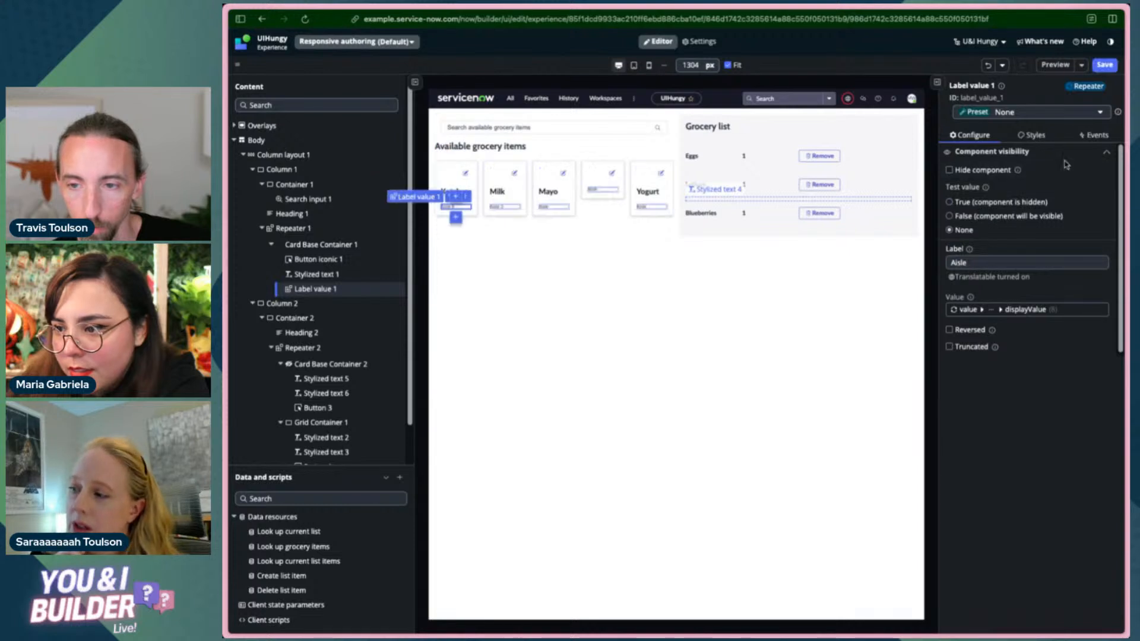
click(1106, 65)
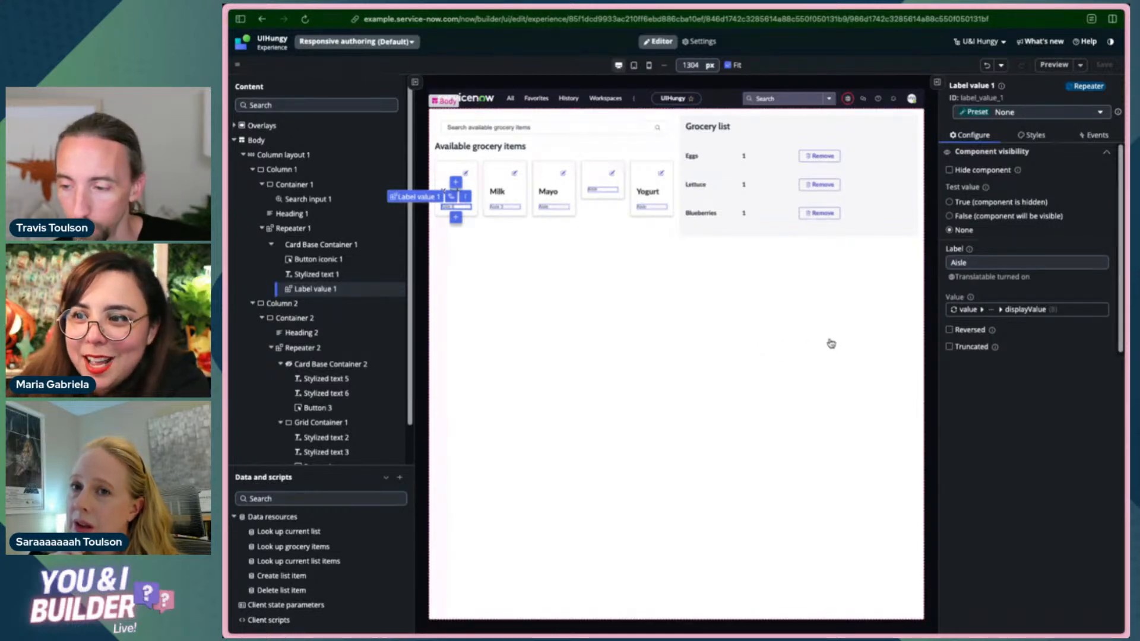
click(576, 278)
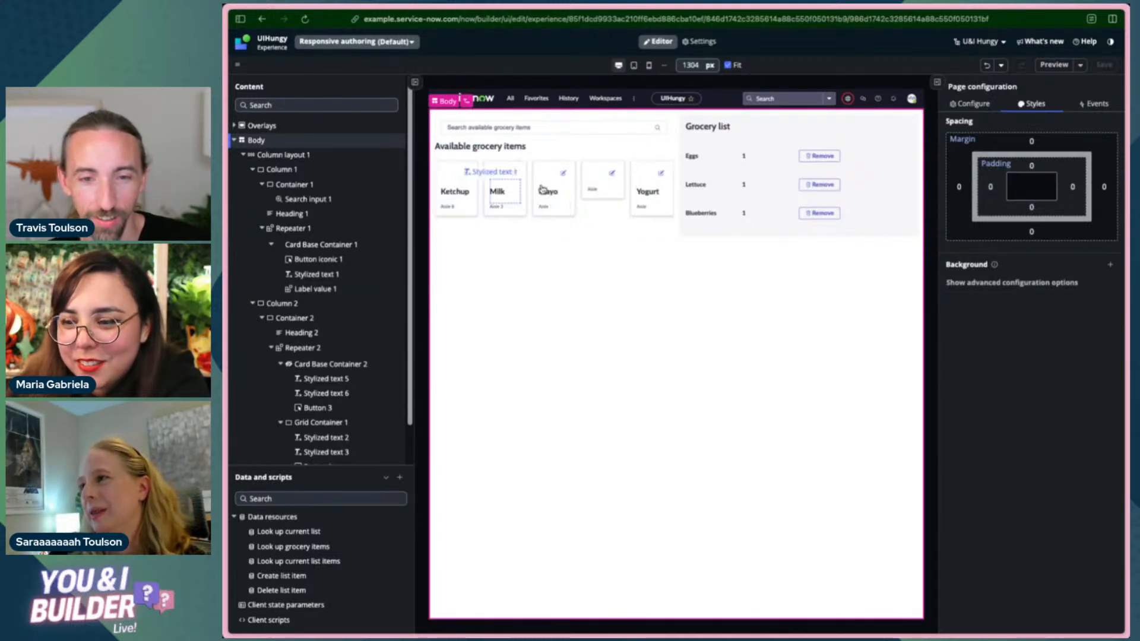
- Switch the editor to the 320 px phone width and review the item cards and the grocery list below them
click(650, 66)
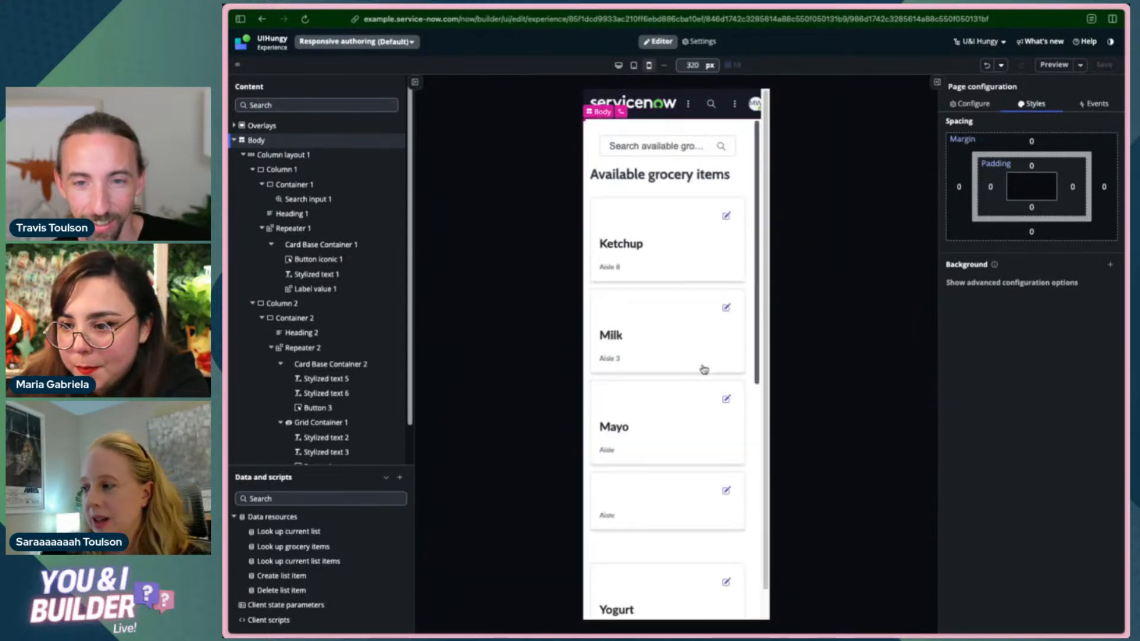
scroll(683, 334, down, 2)
scroll(683, 334, up, 2)
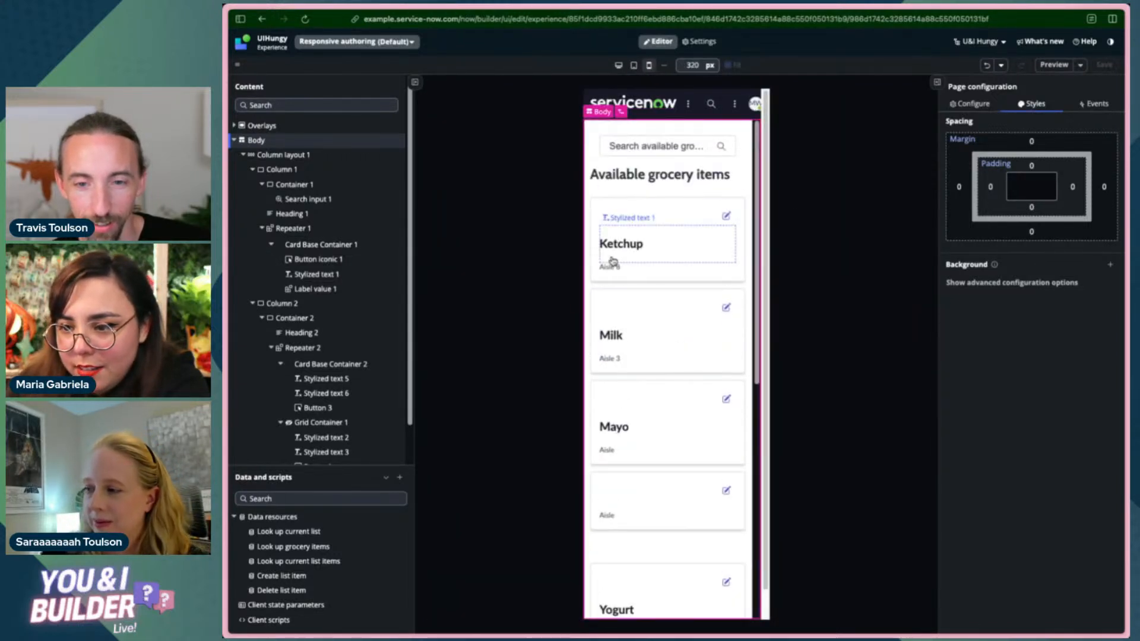
scroll(640, 296, down, 4)
scroll(640, 295, down, 4)
scroll(644, 300, up, 8)
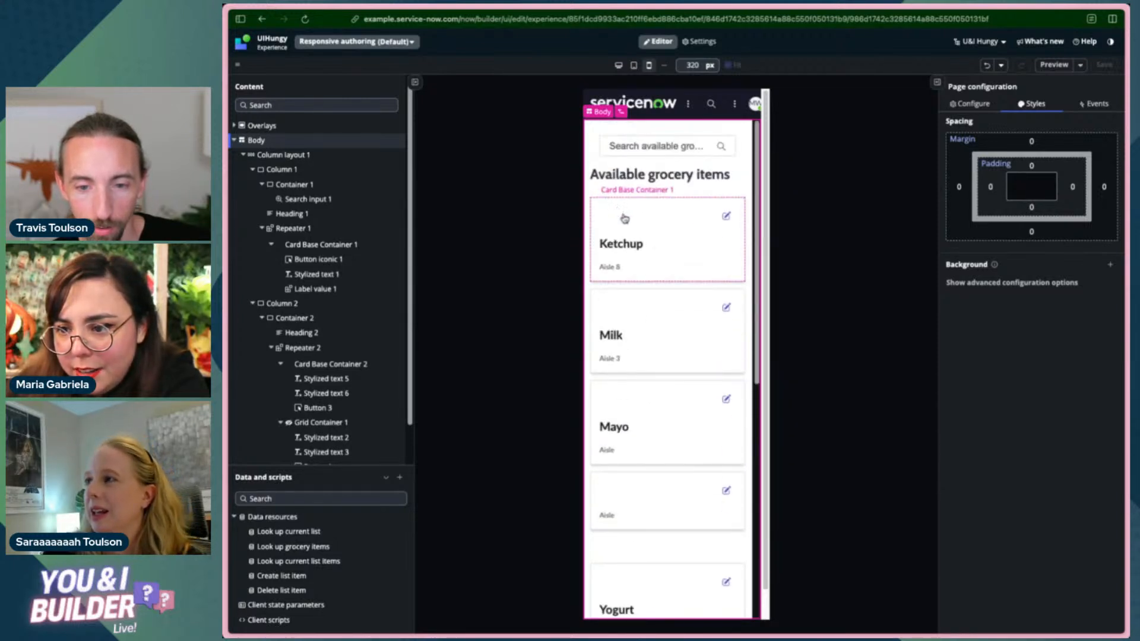
scroll(623, 219, down, 8)
- Examine the spacing styles of Card Base Container 2, Repeater 2 and Container 2, and the layout settings of both columns
click(650, 295)
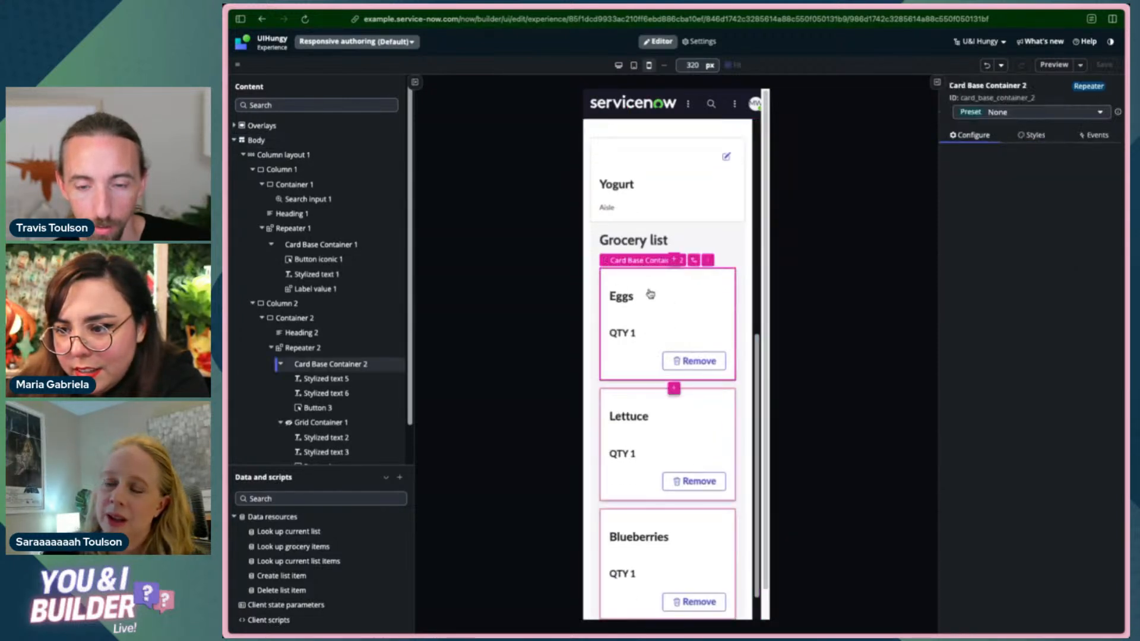
click(1044, 141)
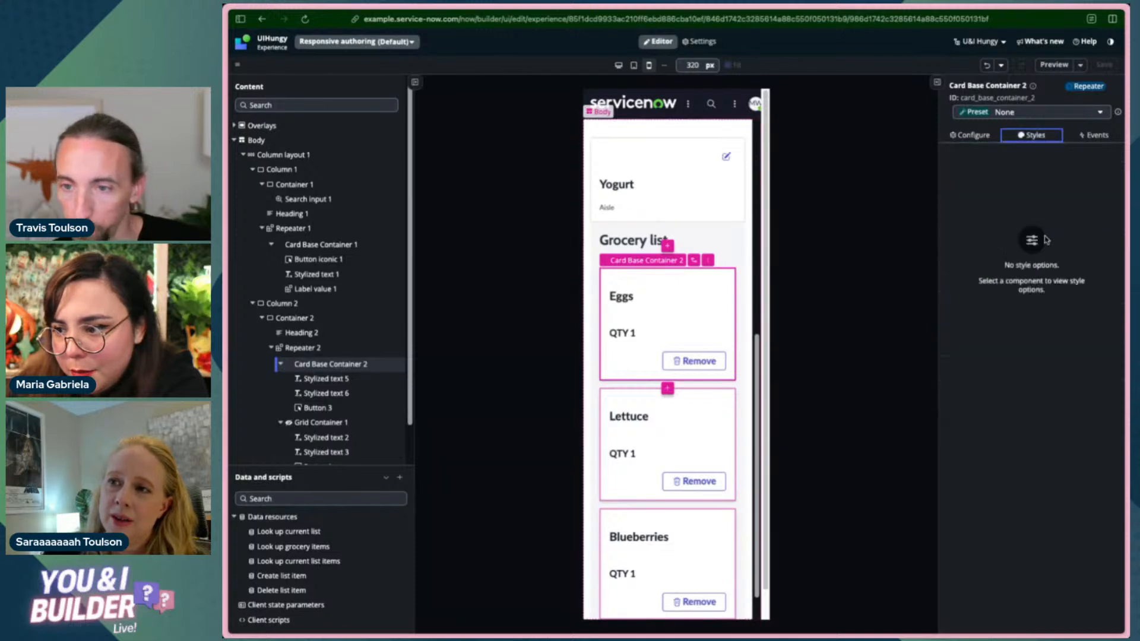
scroll(1049, 417, down, 5)
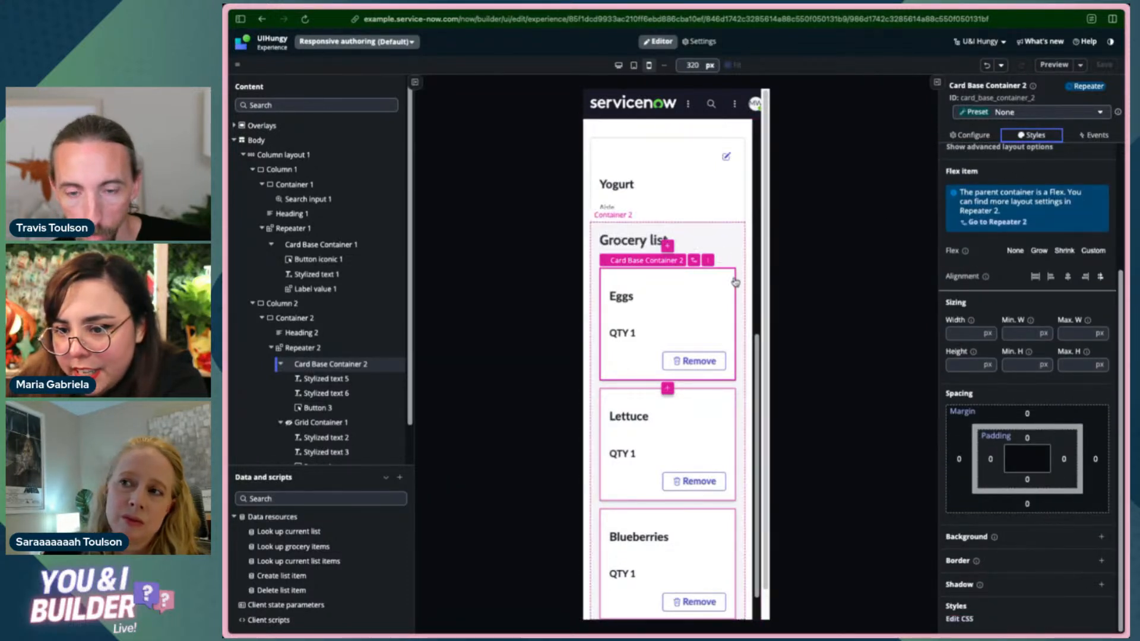
click(305, 352)
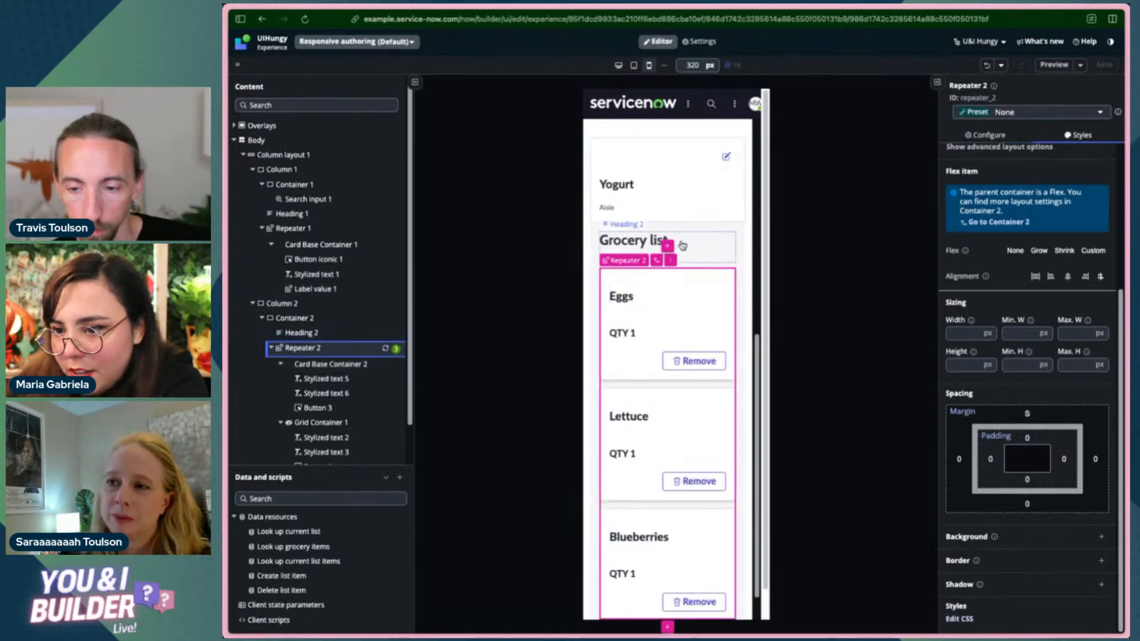
scroll(751, 253, up, 3)
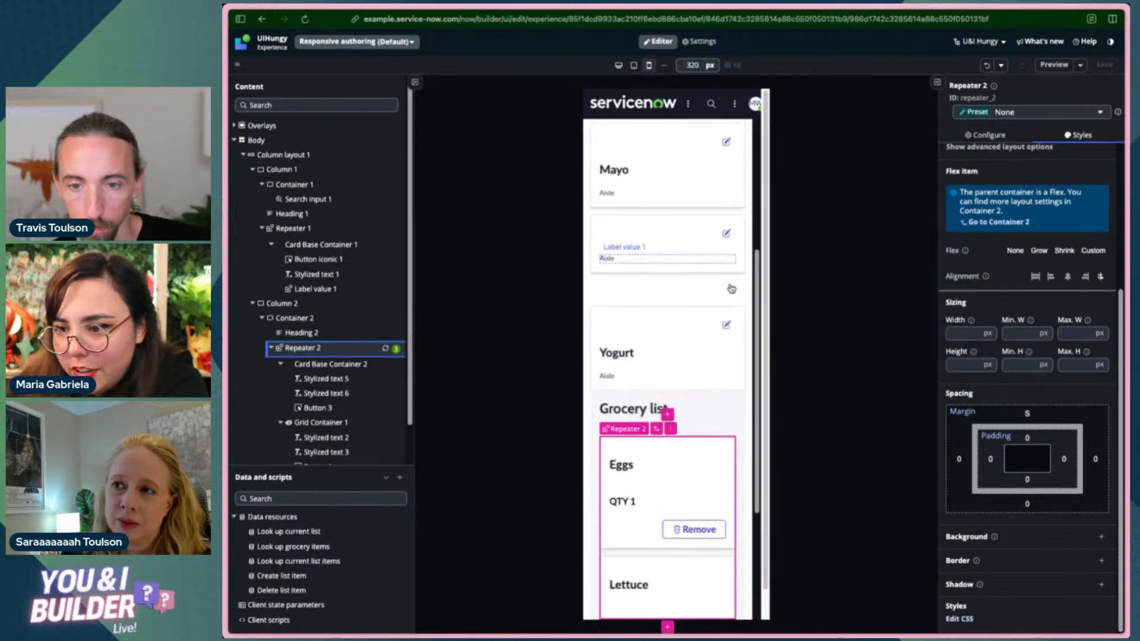
scroll(748, 327, down, 2)
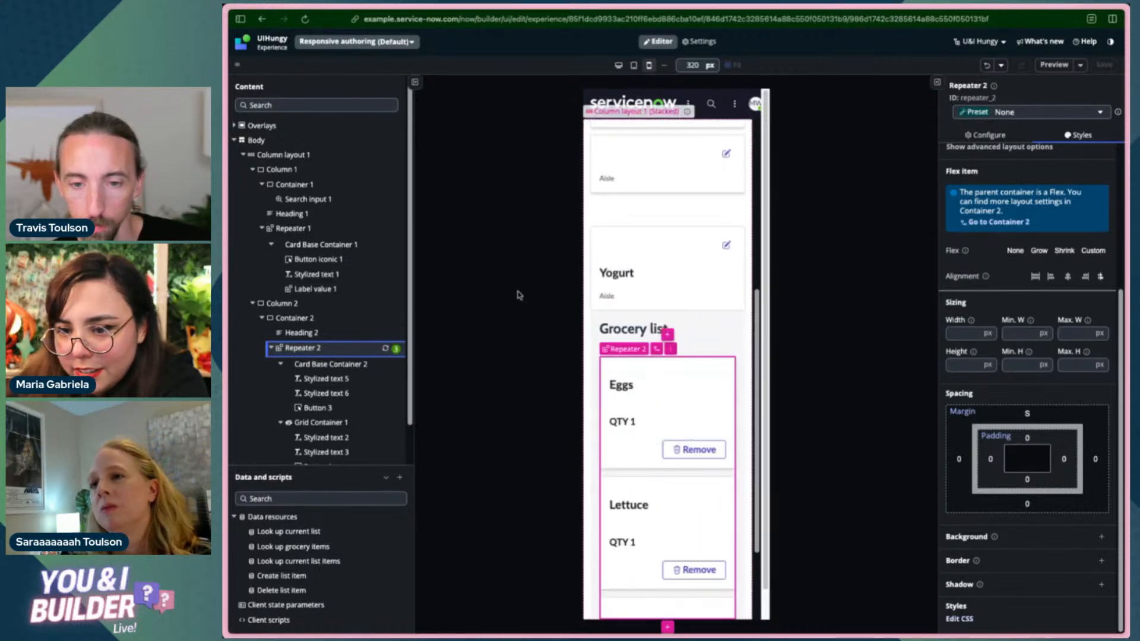
click(295, 318)
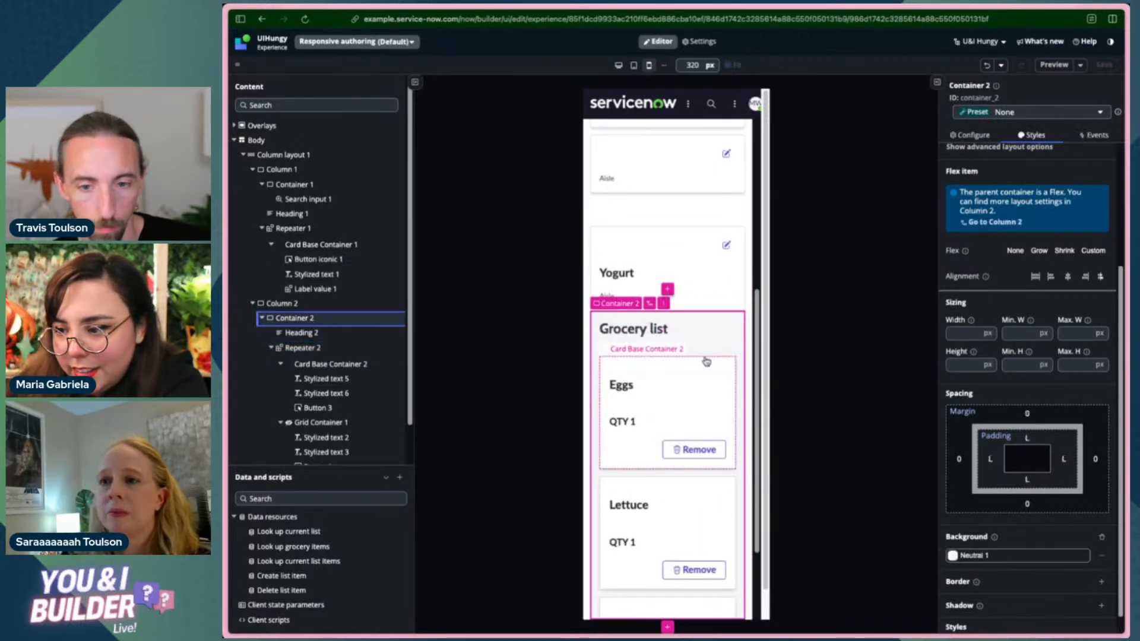
scroll(708, 255, up, 2)
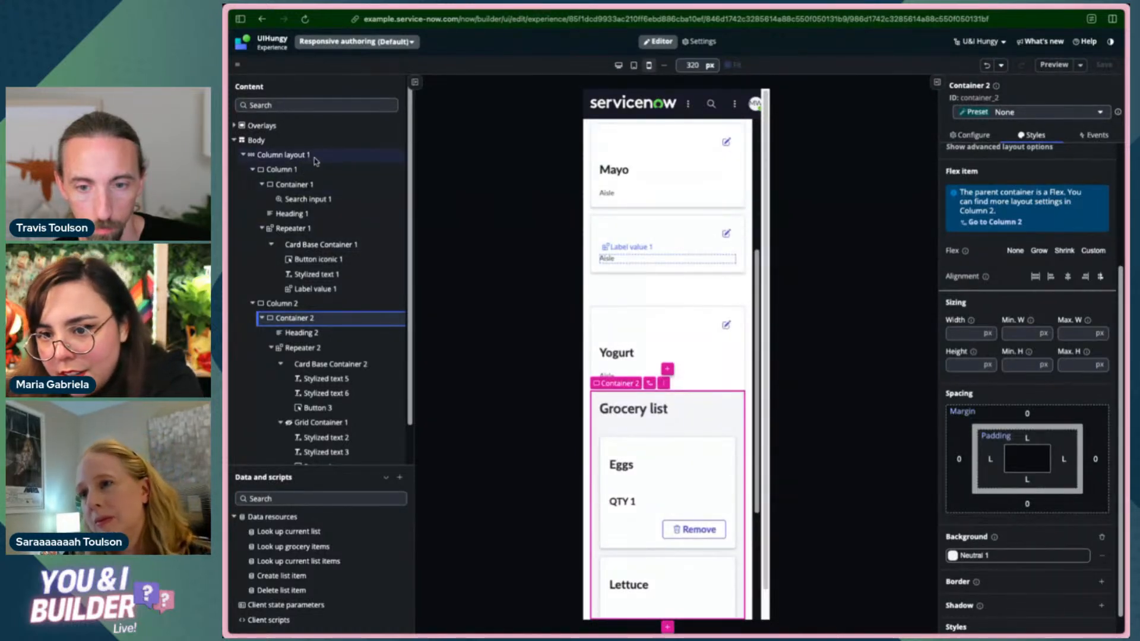
click(318, 172)
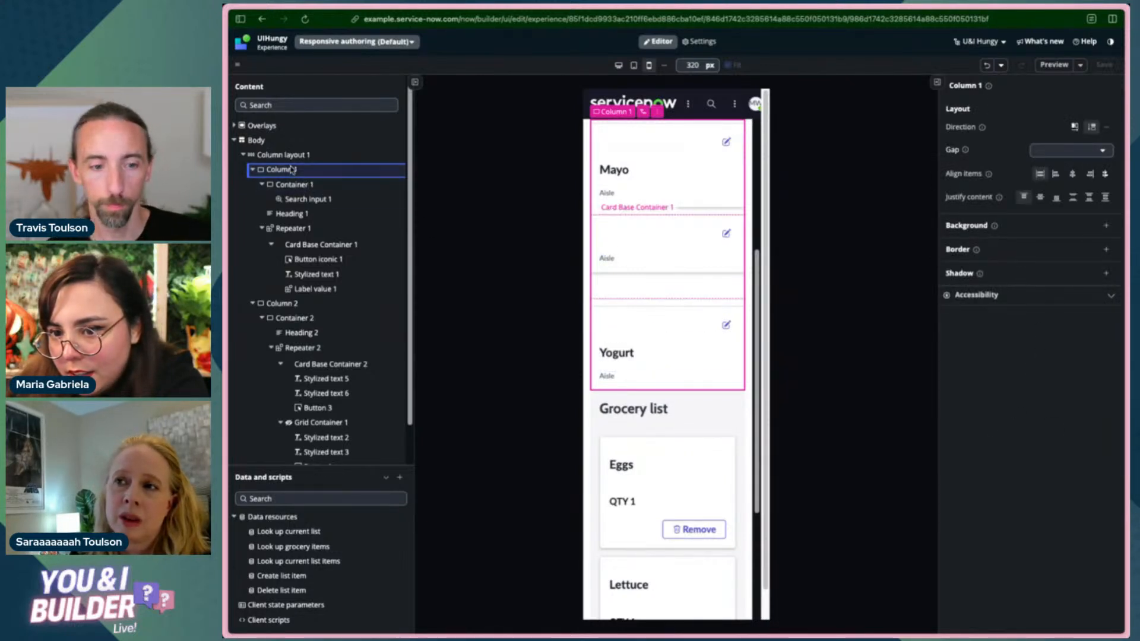
click(291, 305)
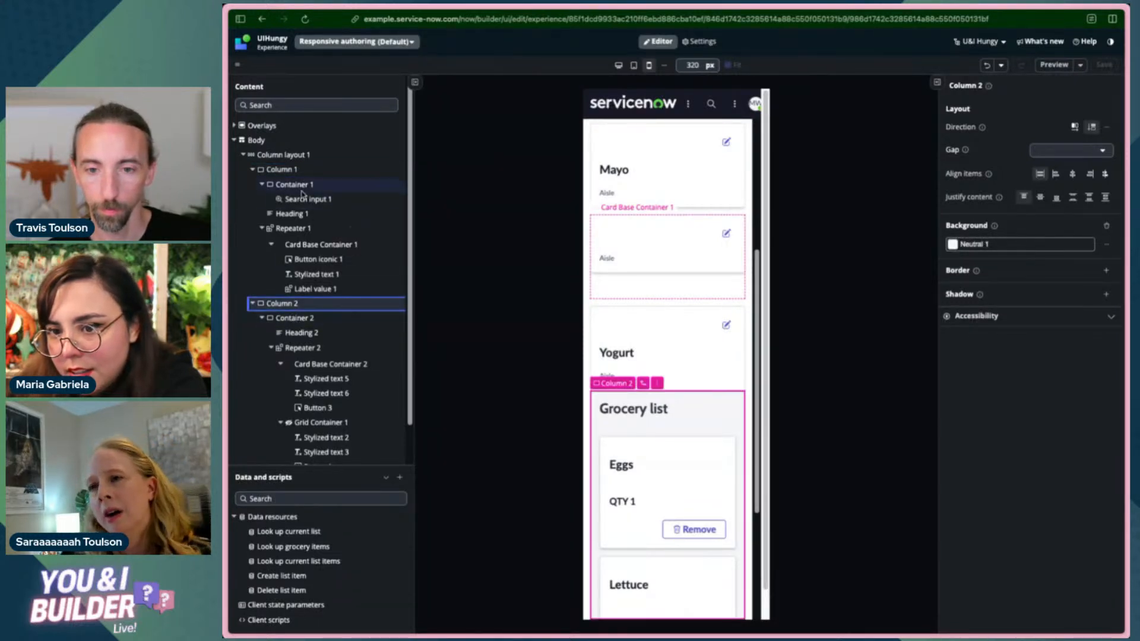
- Set Repeater 1's padding to L for the phone layout and save the page
click(298, 234)
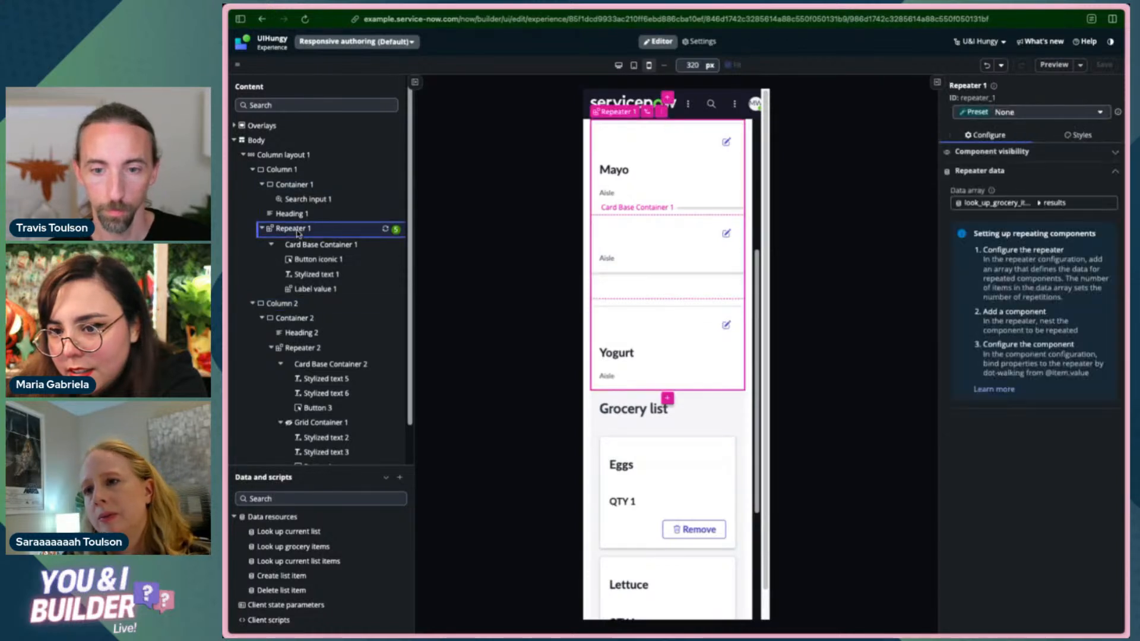
click(1078, 135)
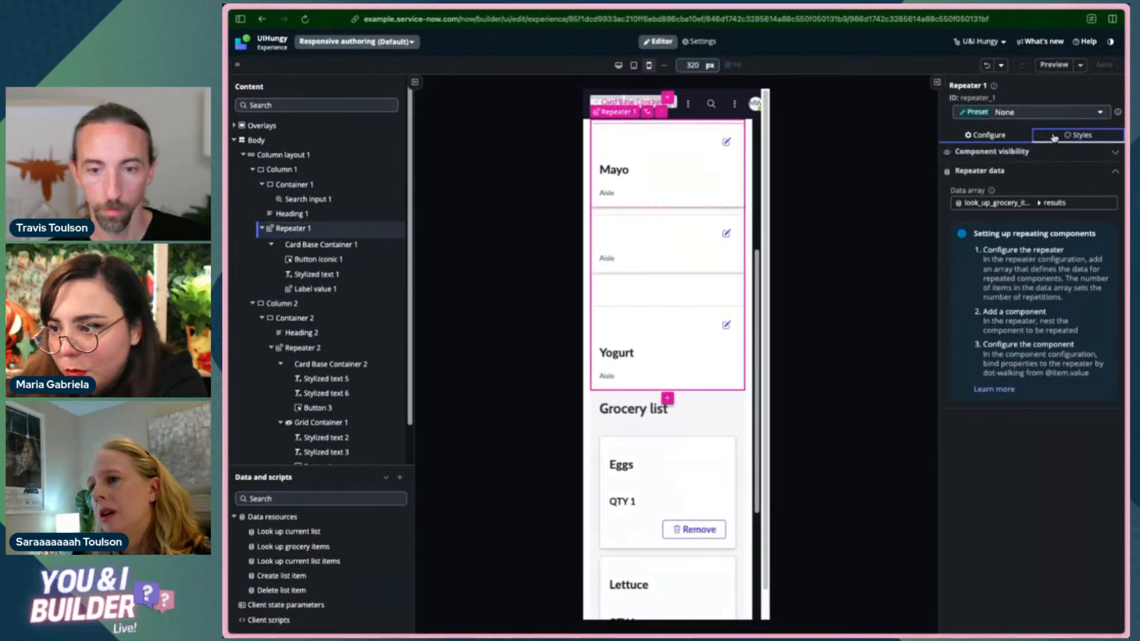
scroll(1016, 445, down, 3)
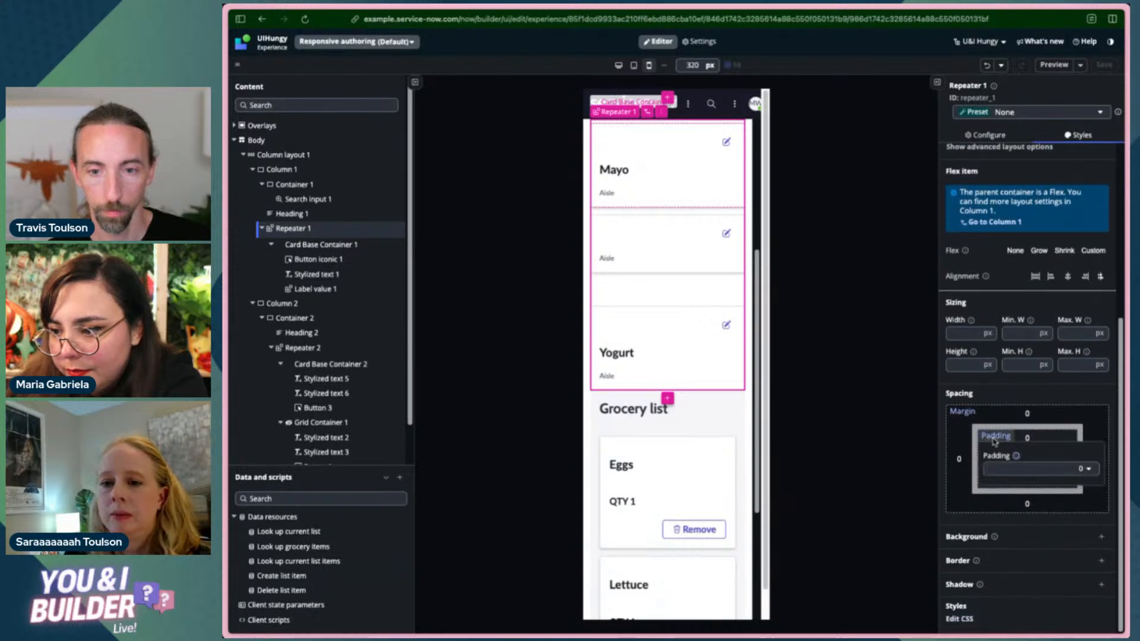
click(1017, 468)
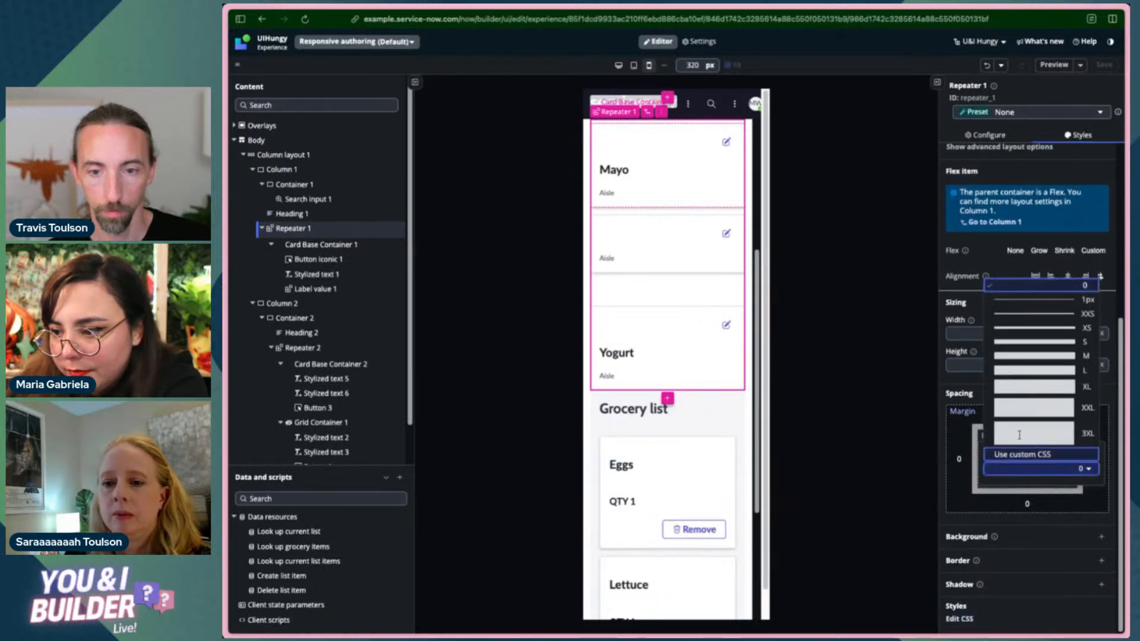
click(1043, 372)
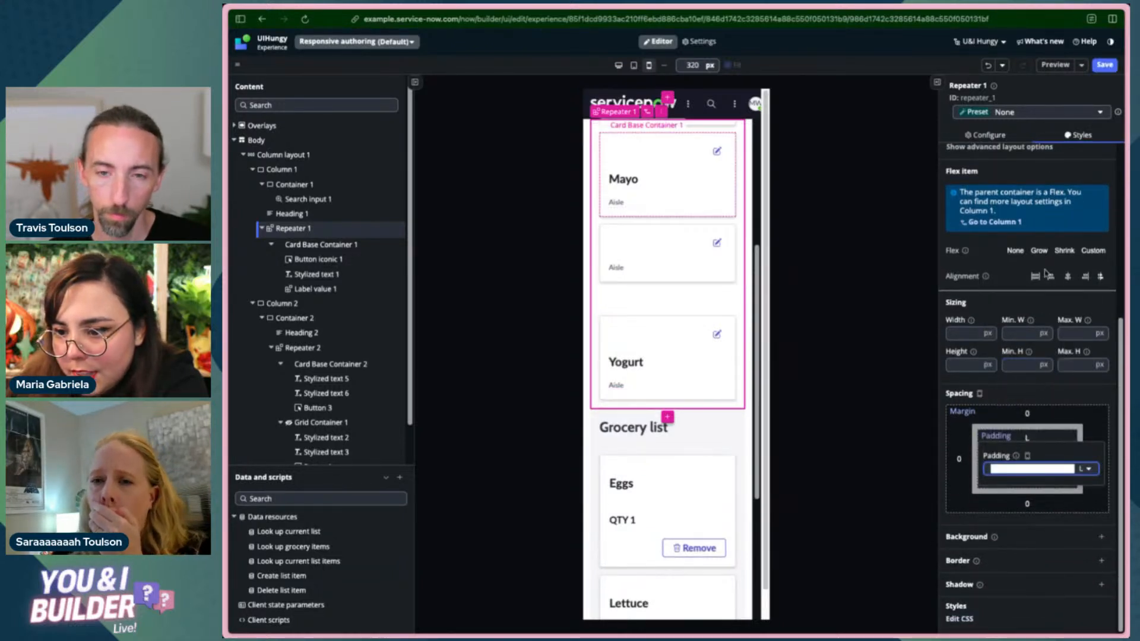
click(1104, 65)
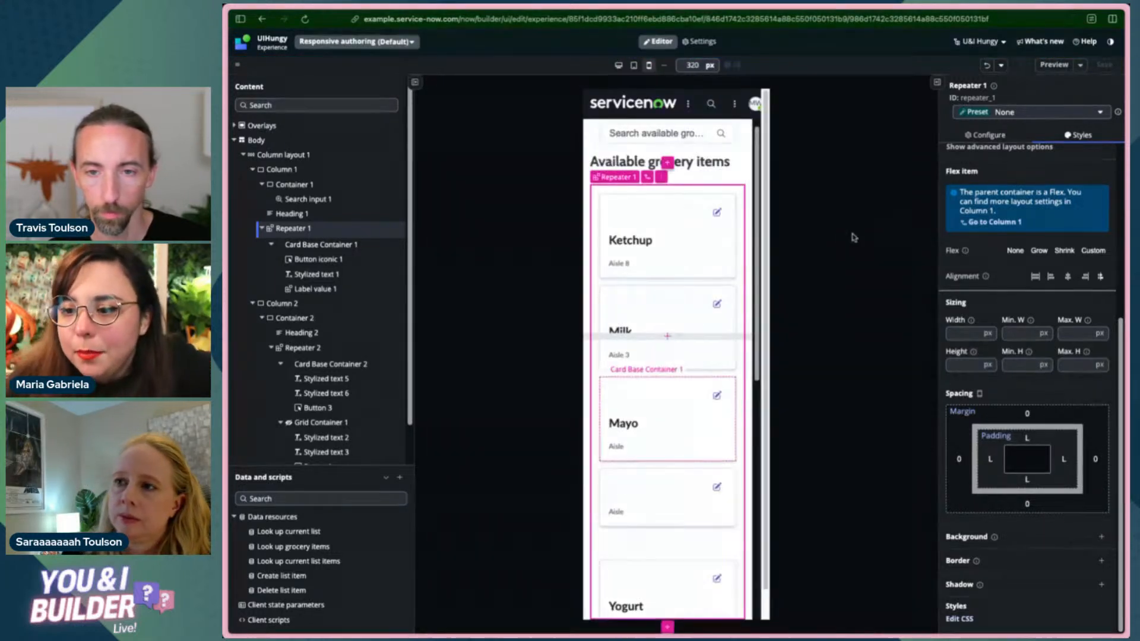
- Preview the variant at 320 px, testing it by removing Eggs from the grocery list and adding Milk to it
click(1069, 64)
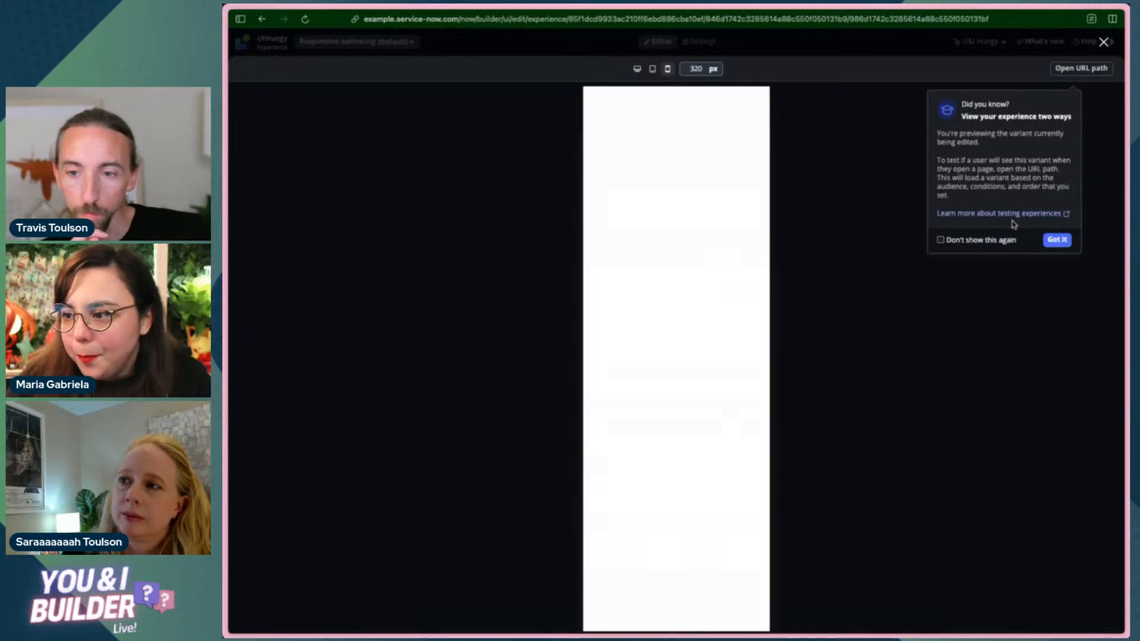
click(1056, 240)
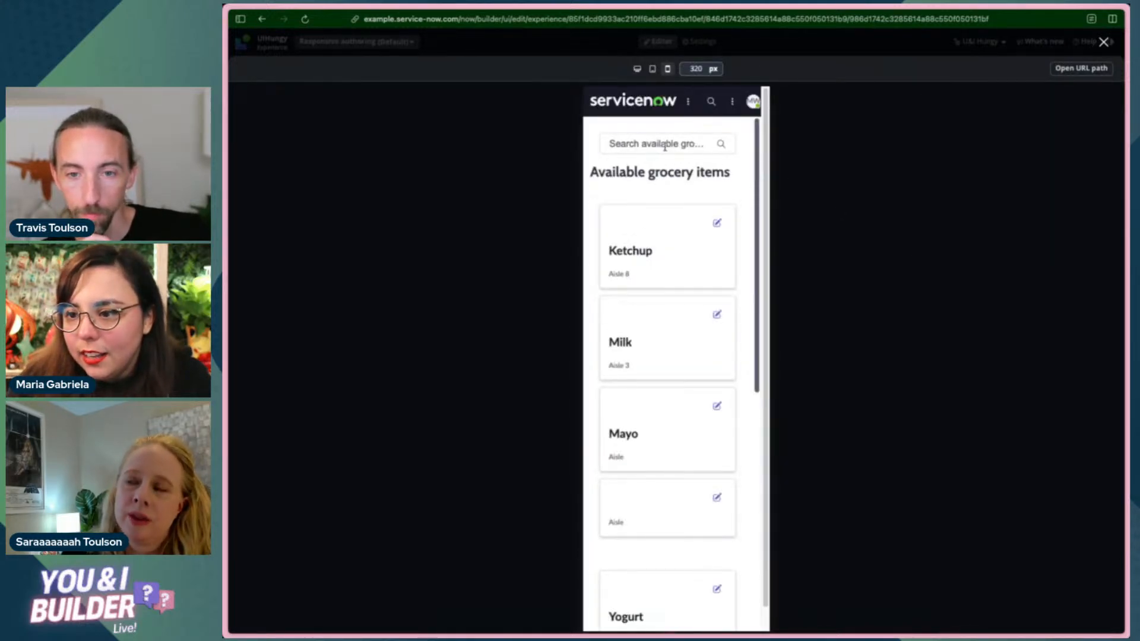
scroll(675, 242, down, 3)
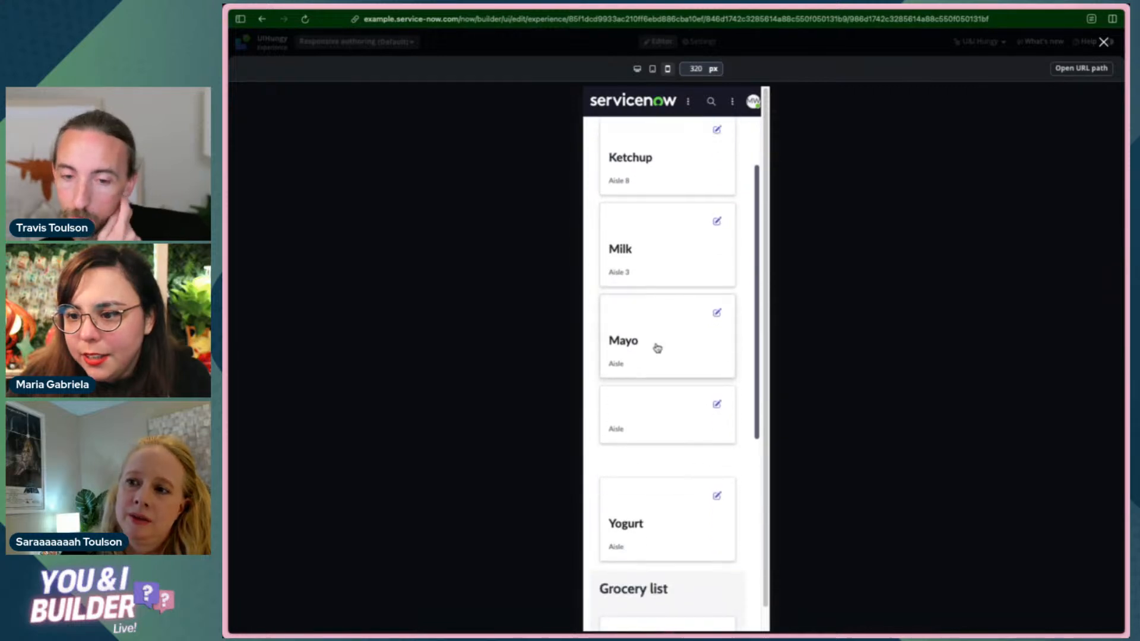
scroll(658, 348, down, 10)
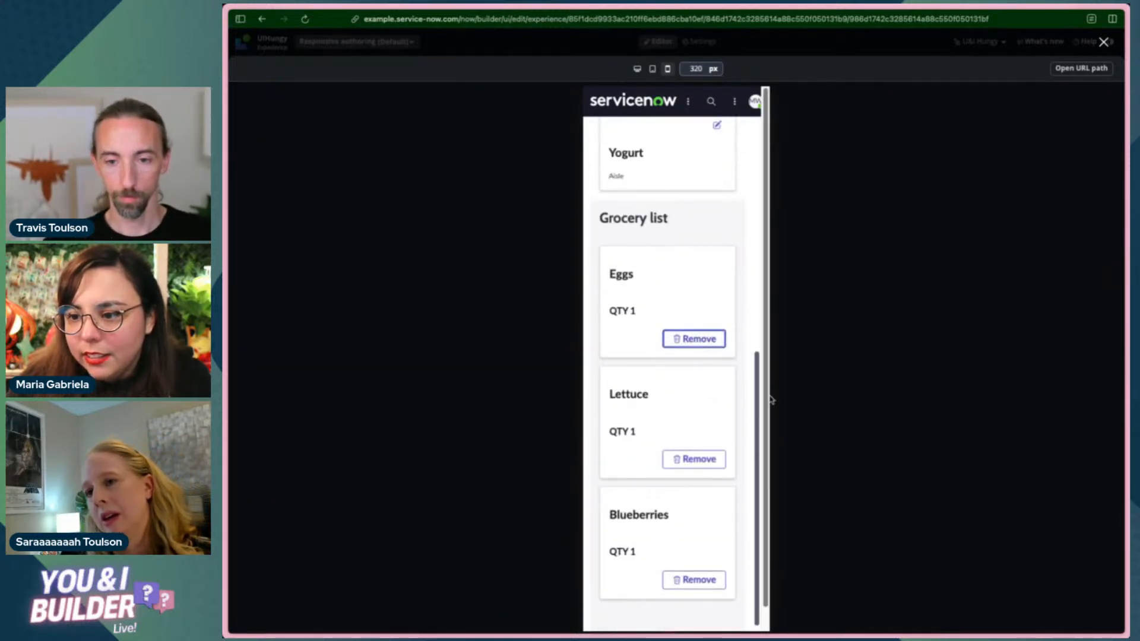
scroll(729, 373, up, 10)
scroll(728, 373, down, 15)
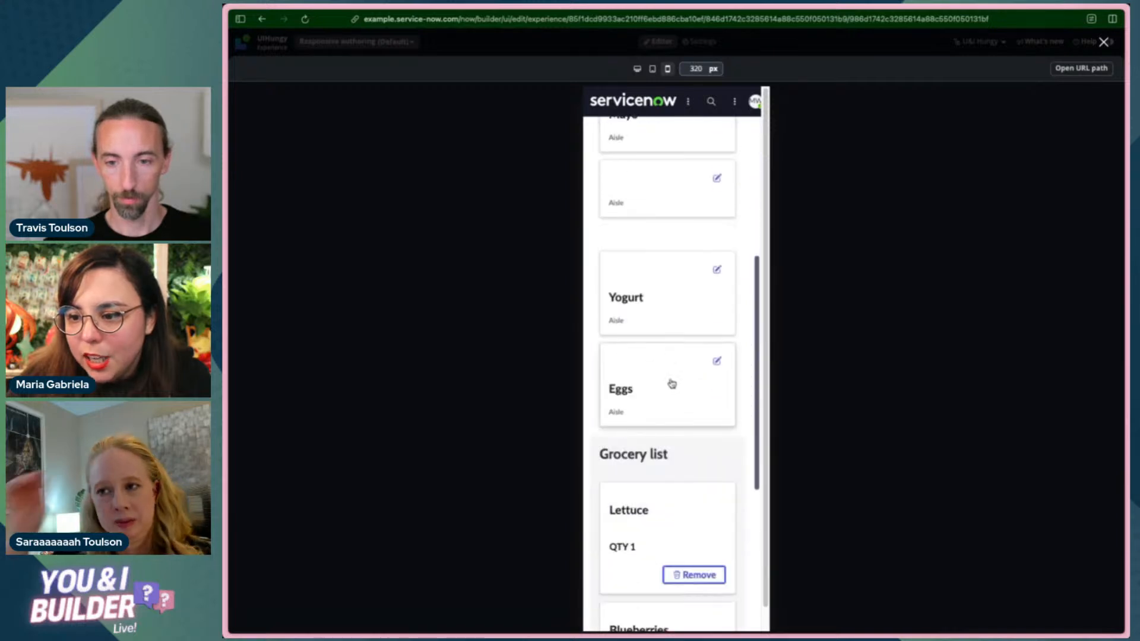
scroll(677, 345, up, 15)
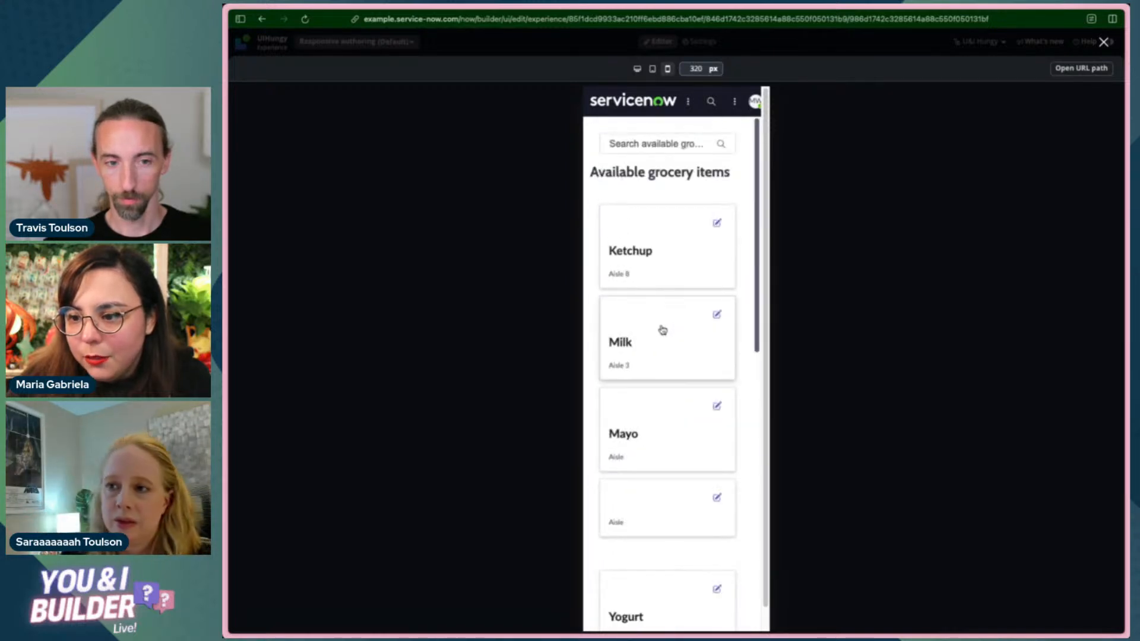
click(662, 329)
scroll(663, 330, down, 15)
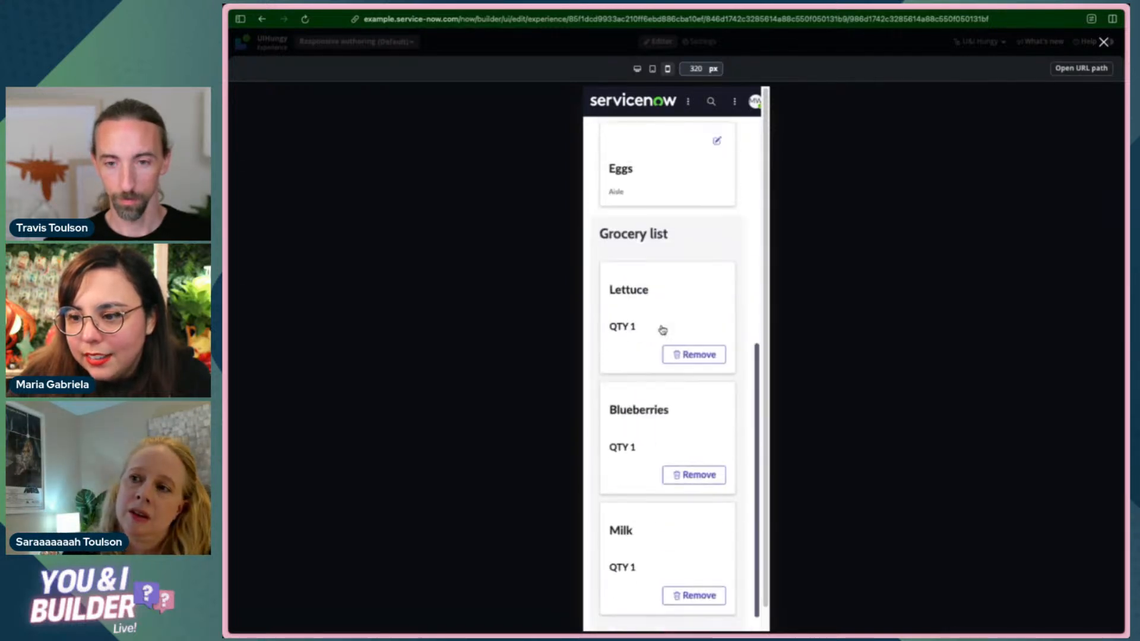
- In the 900 px tablet preview, add Mayo to the grocery list, remove Milk and Blueberries, and close the preview
scroll(679, 348, up, 15)
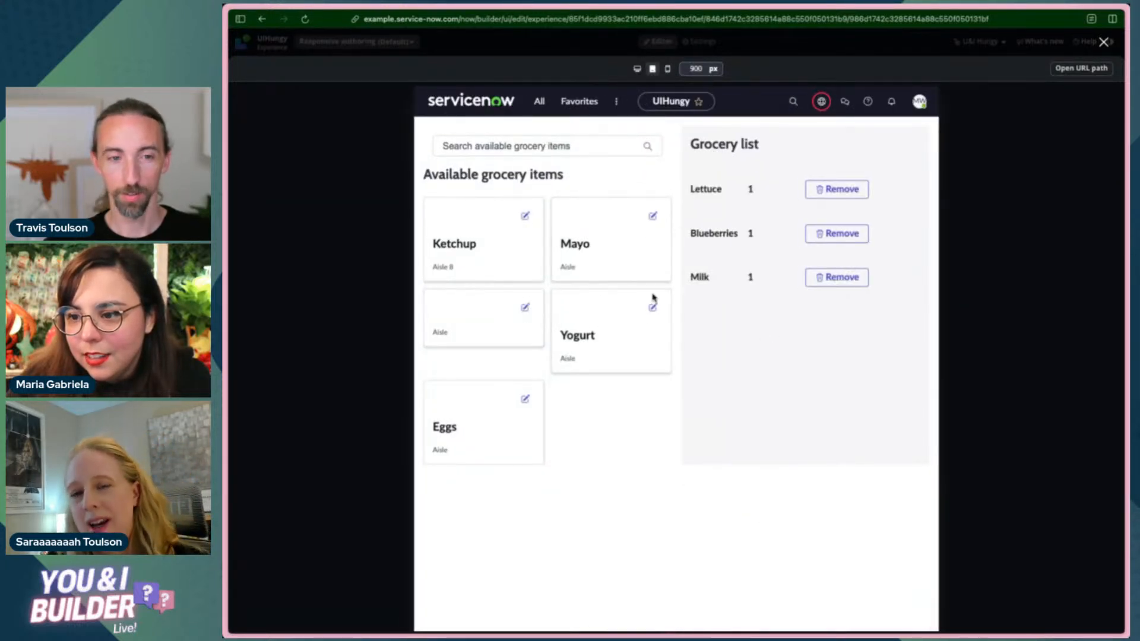
click(583, 236)
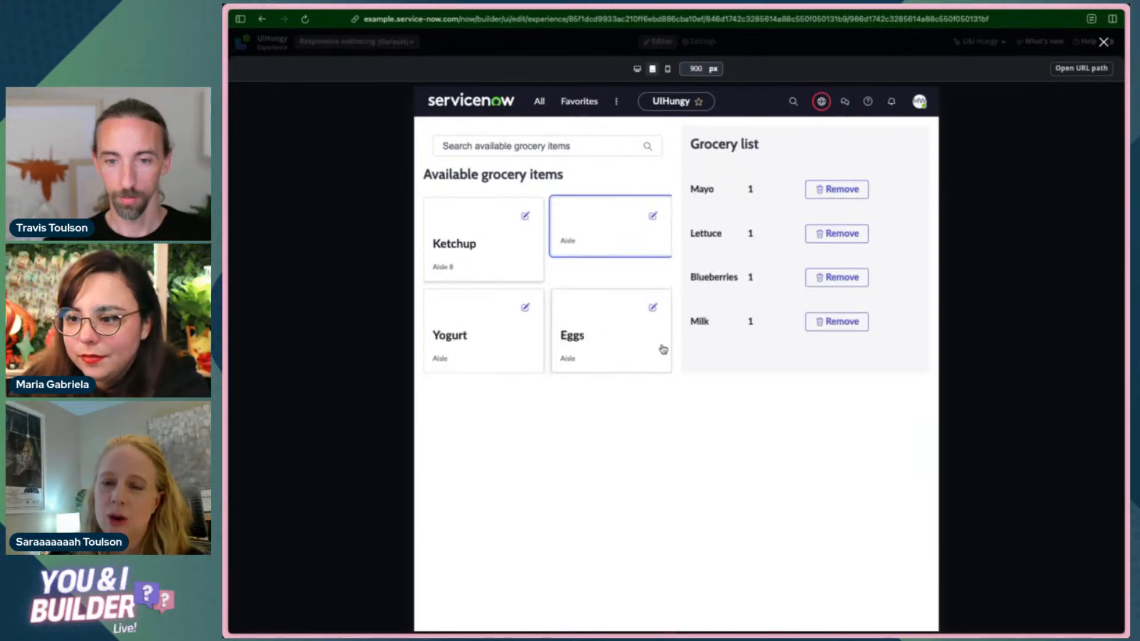
click(836, 322)
click(844, 284)
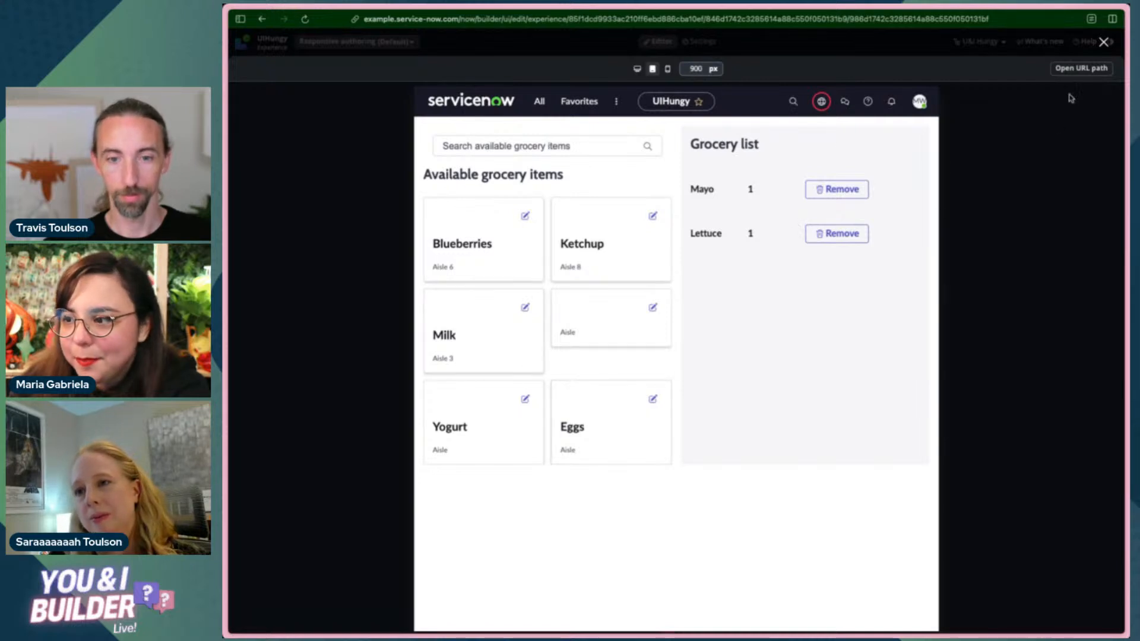
click(1105, 43)
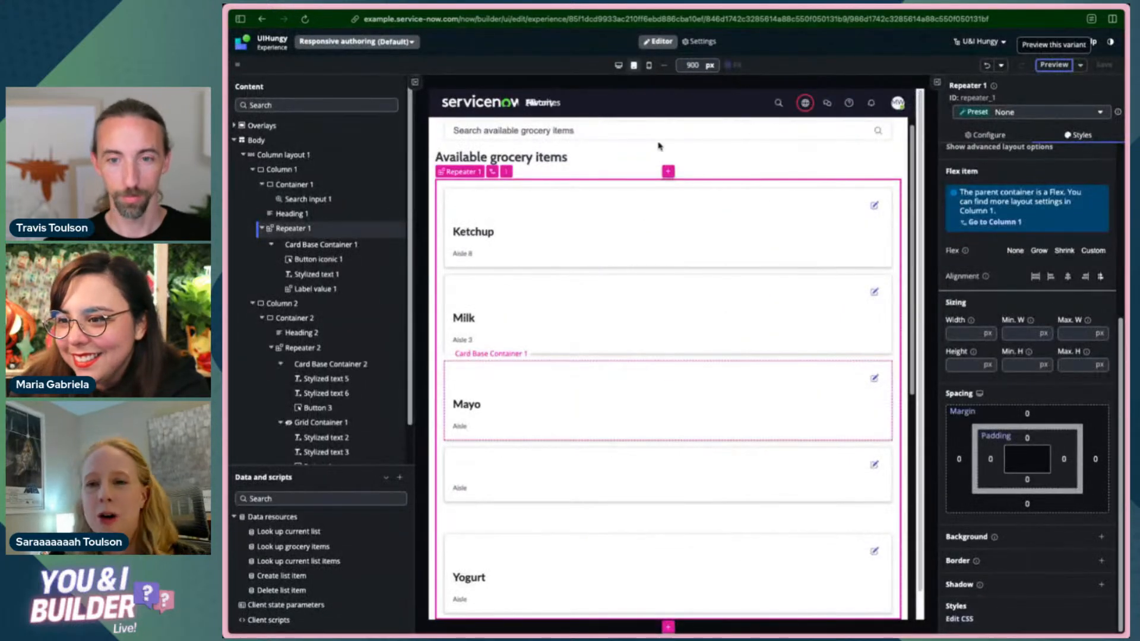